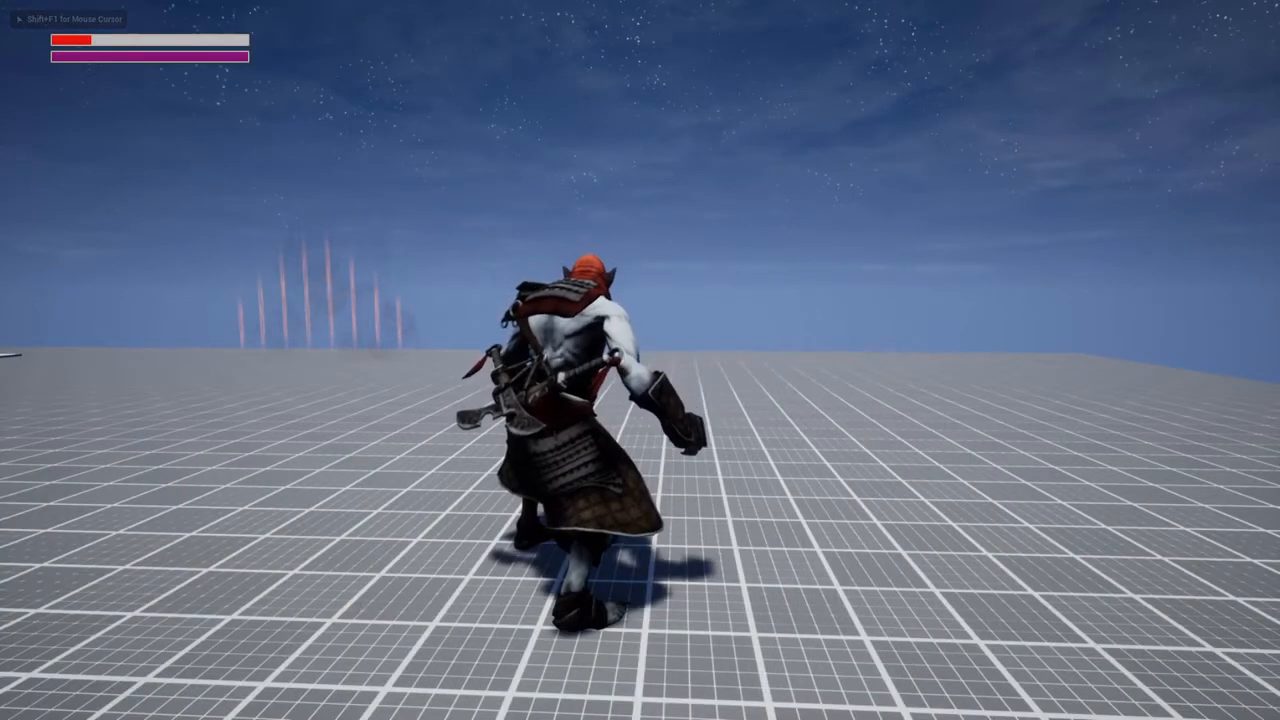
Run the character across the platform to the glowing red locked gate.
key(w)
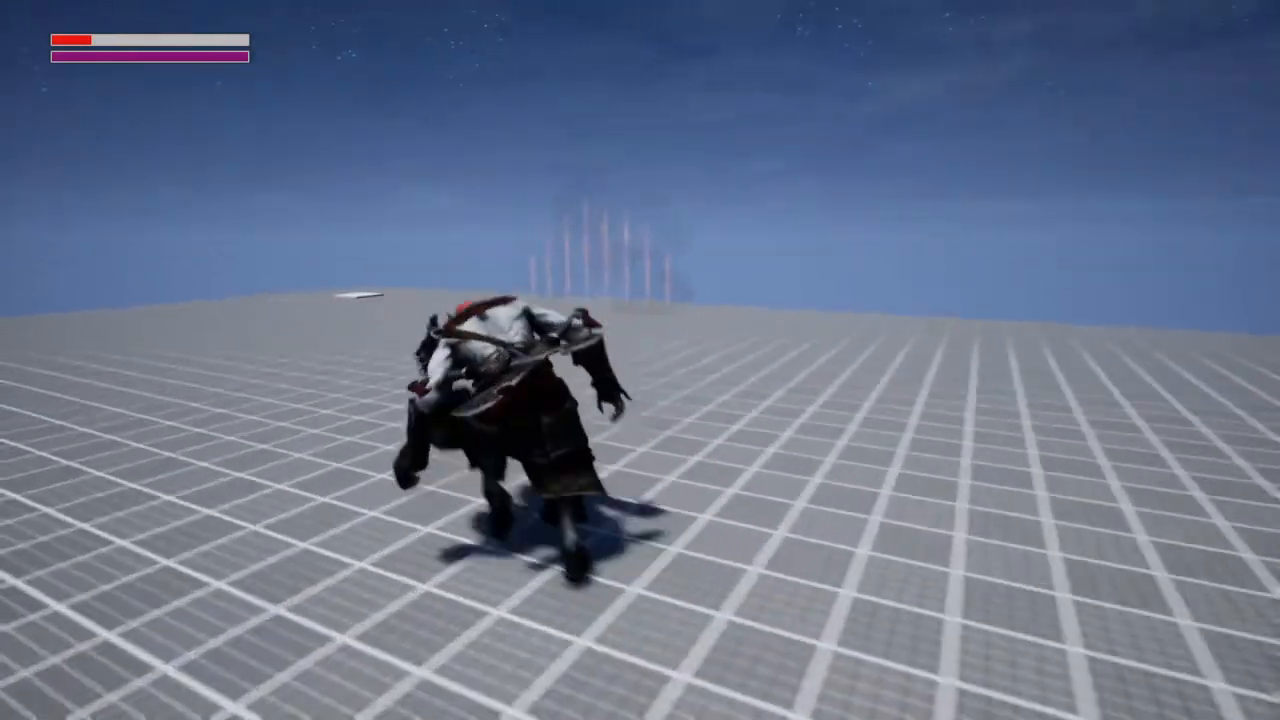
key(w)
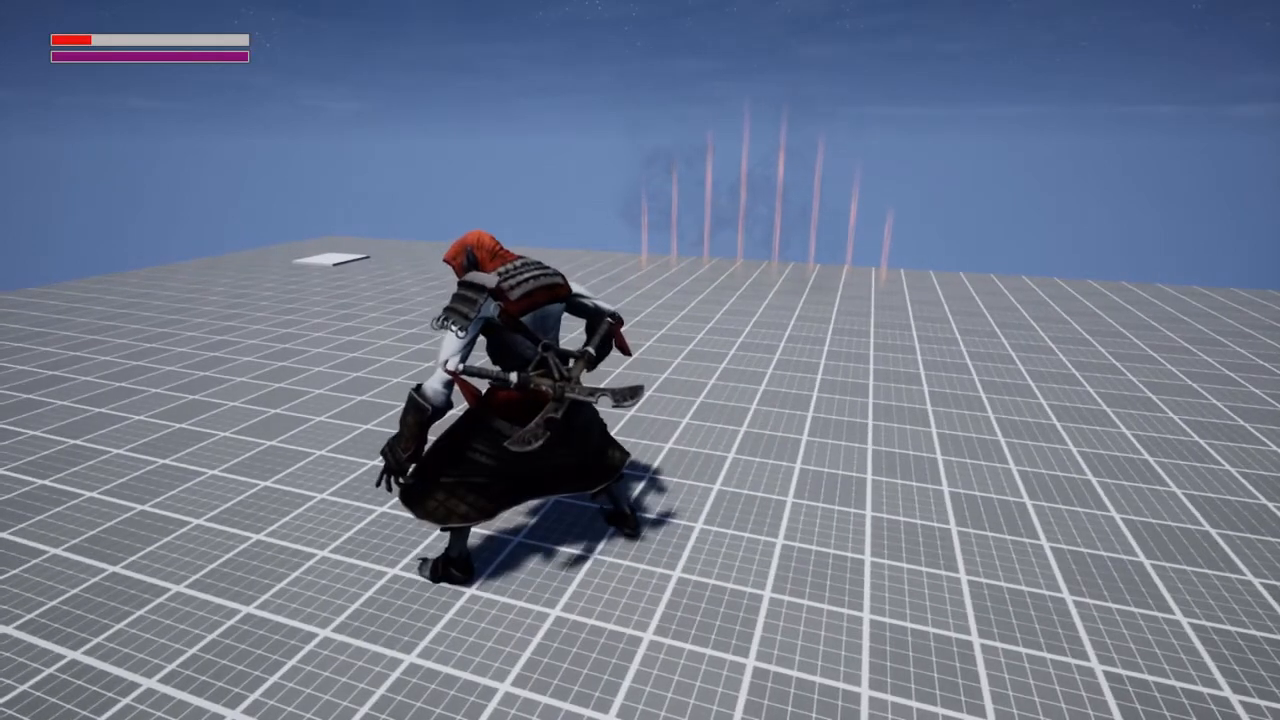
key(d)
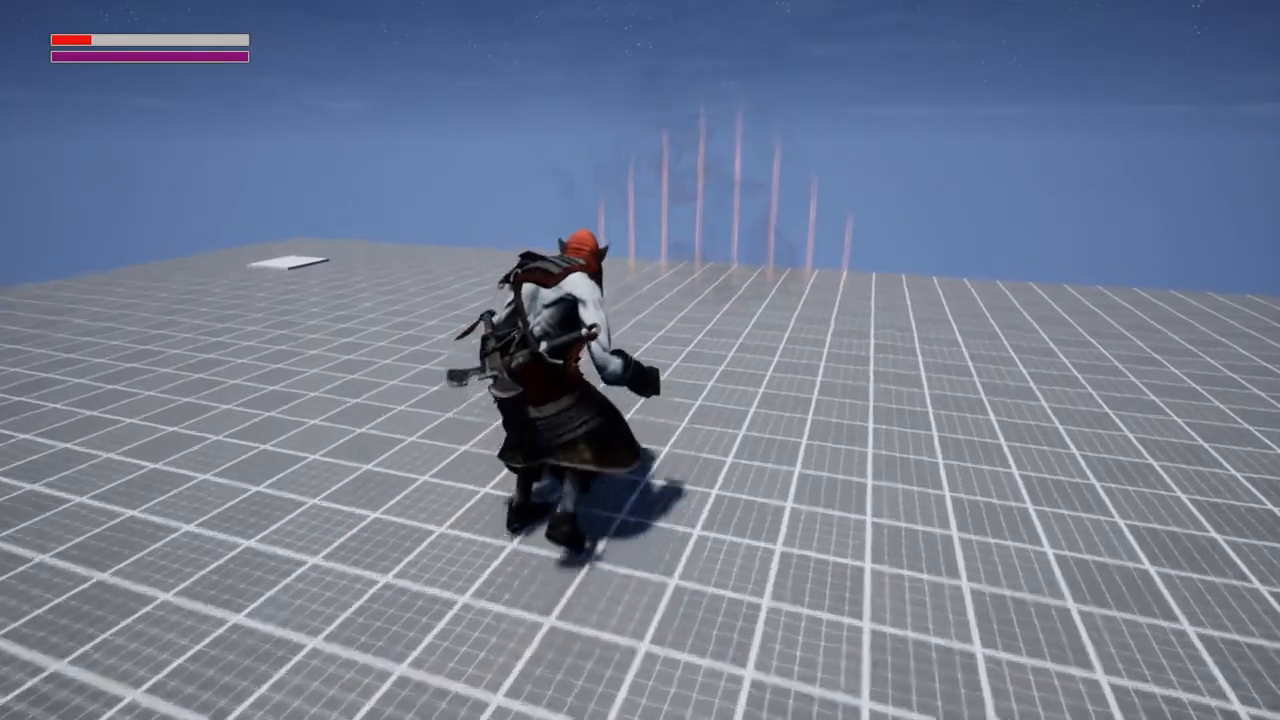
key(w)
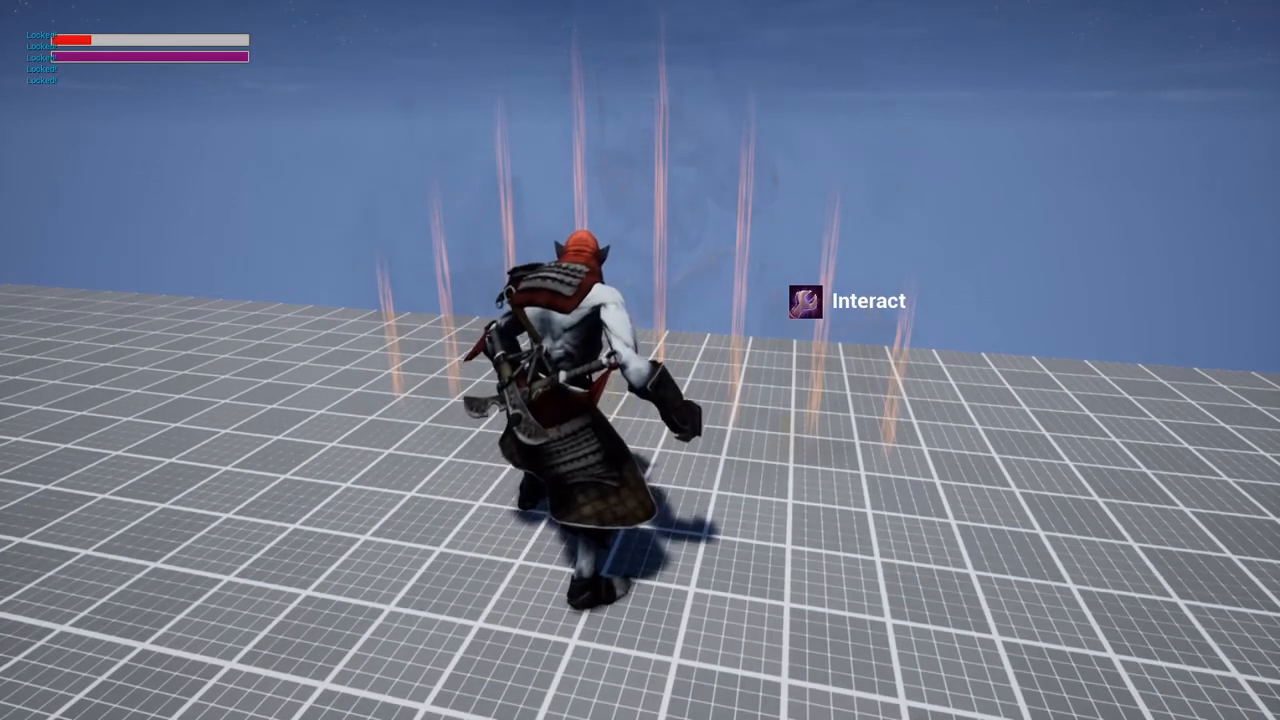
Move away from the locked gate and get a minion onto the white trigger pad on the platform.
key(s)
key(a)
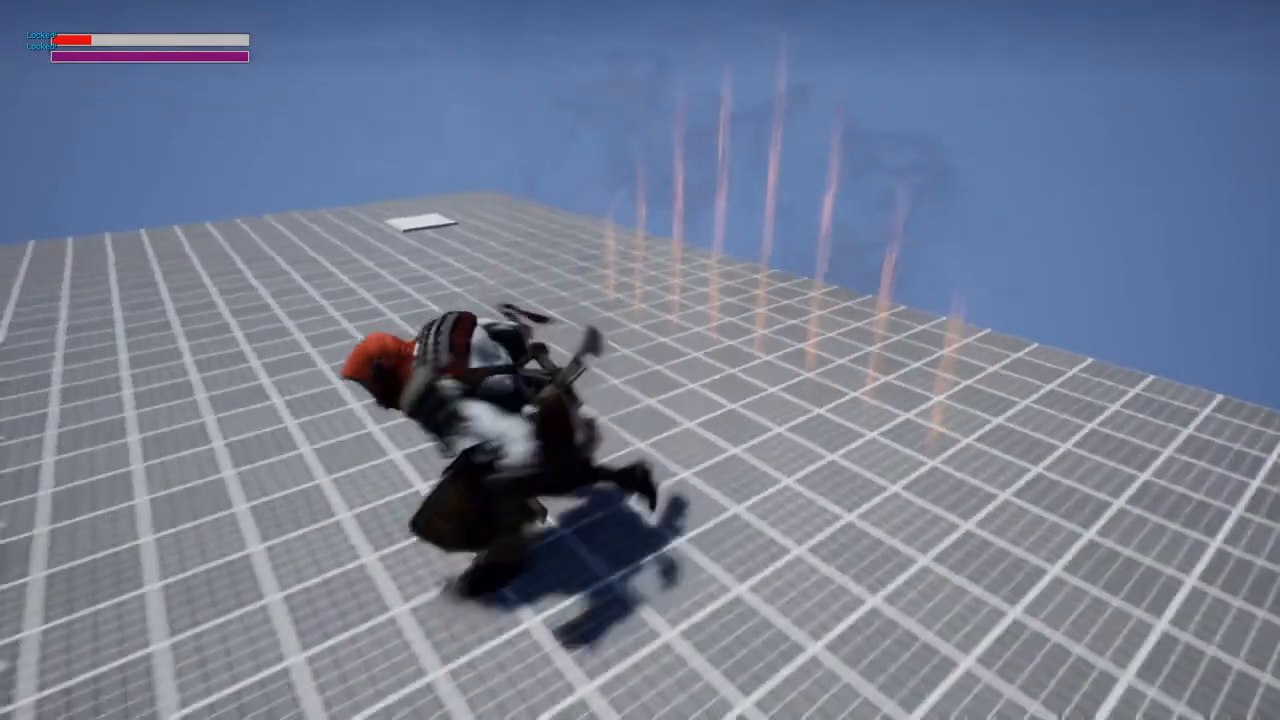
key(w)
key(a)
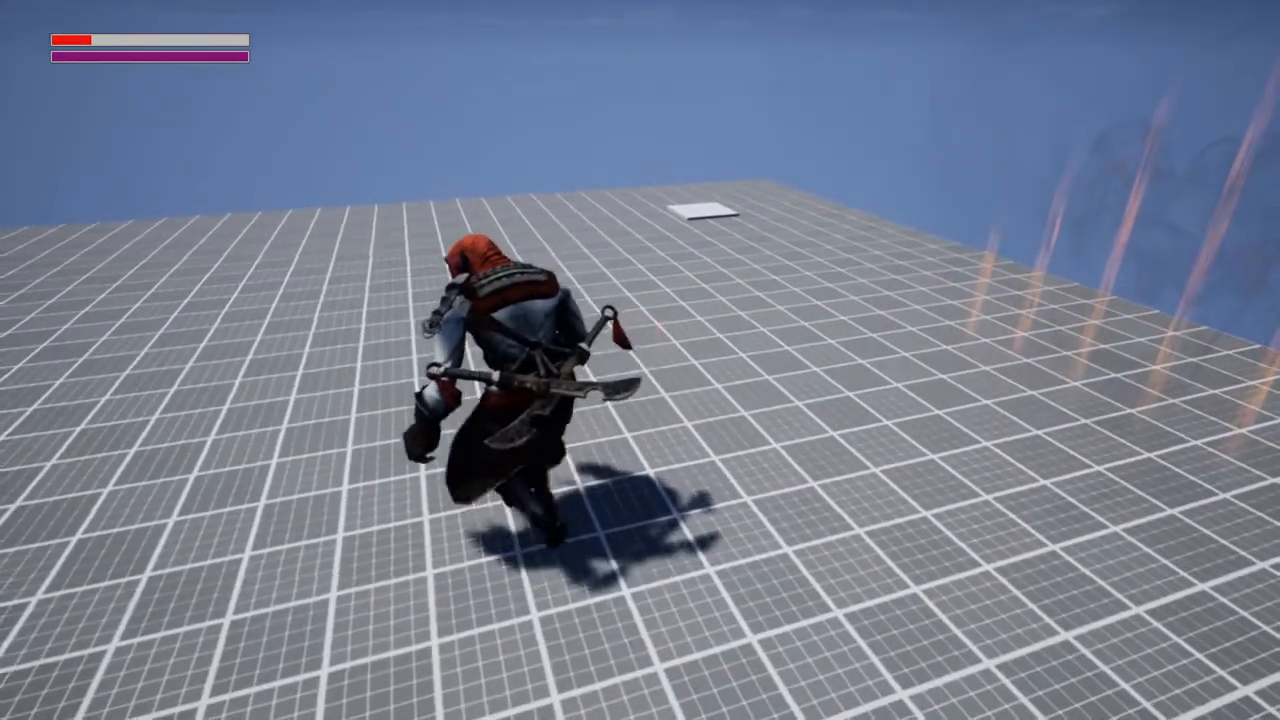
key(w)
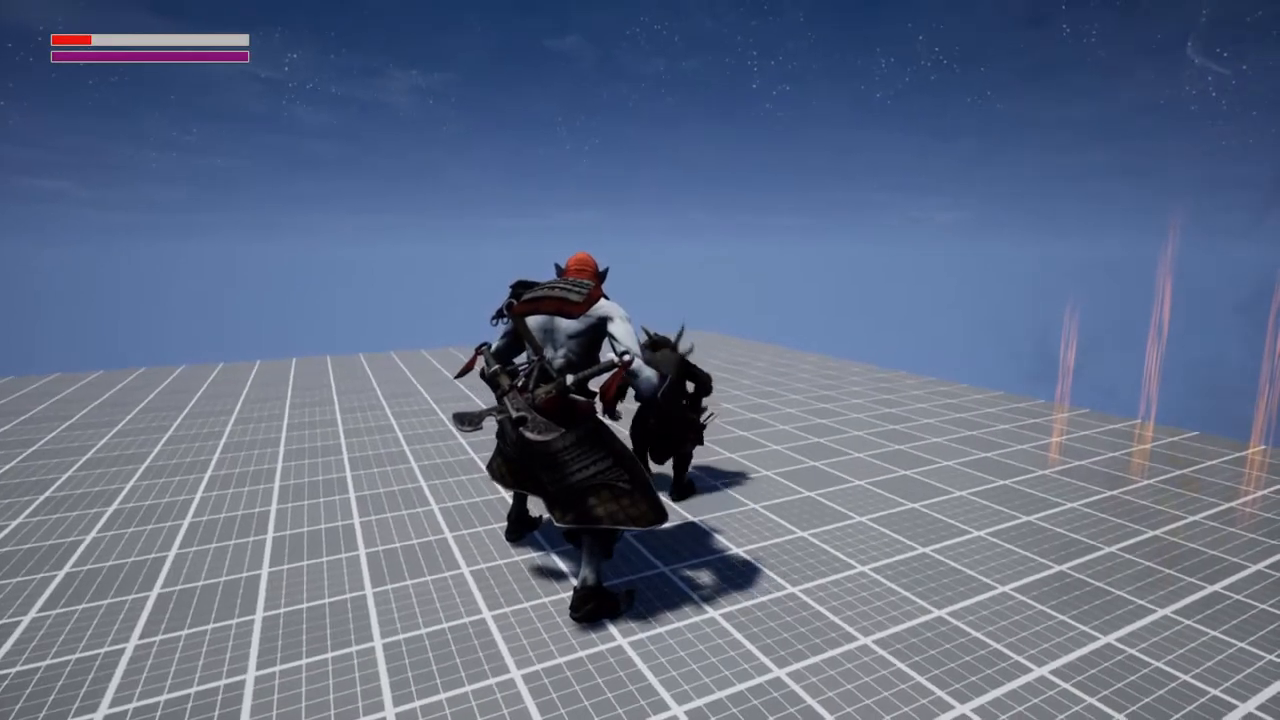
key(w)
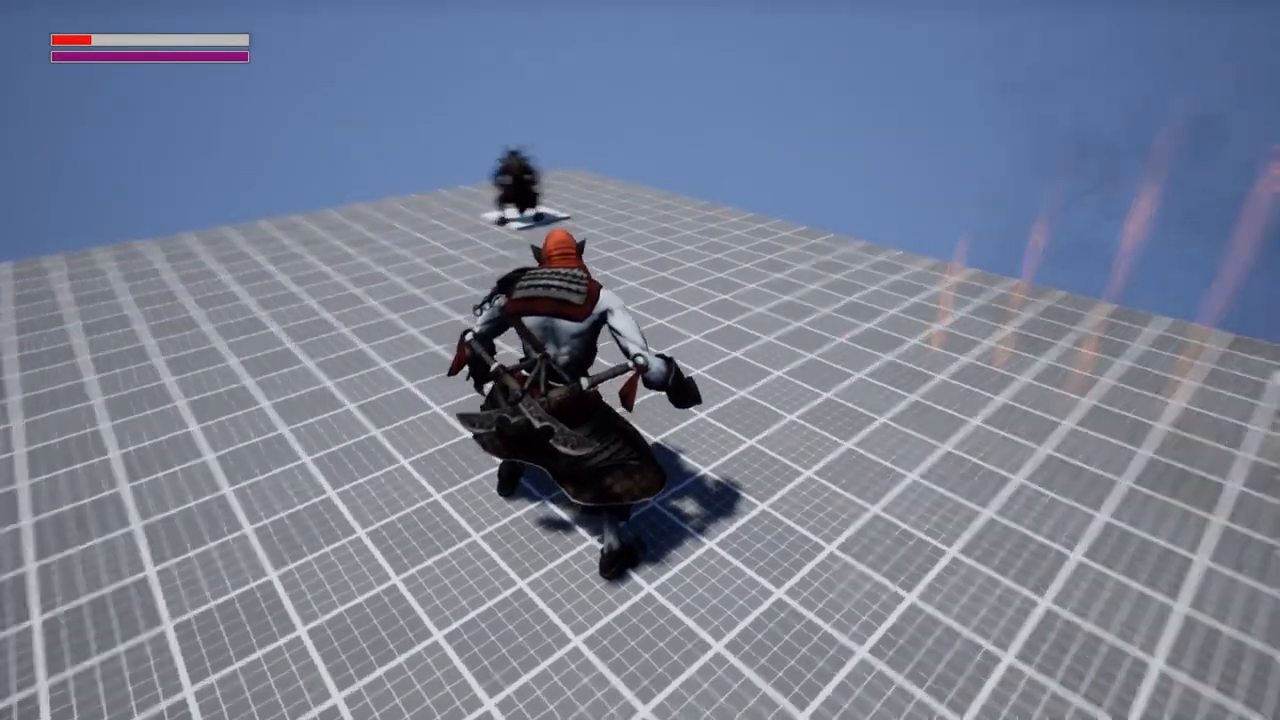
Return to the glowing gate and interact with it to test its opening effect.
key(w)
key(e)
key(d)
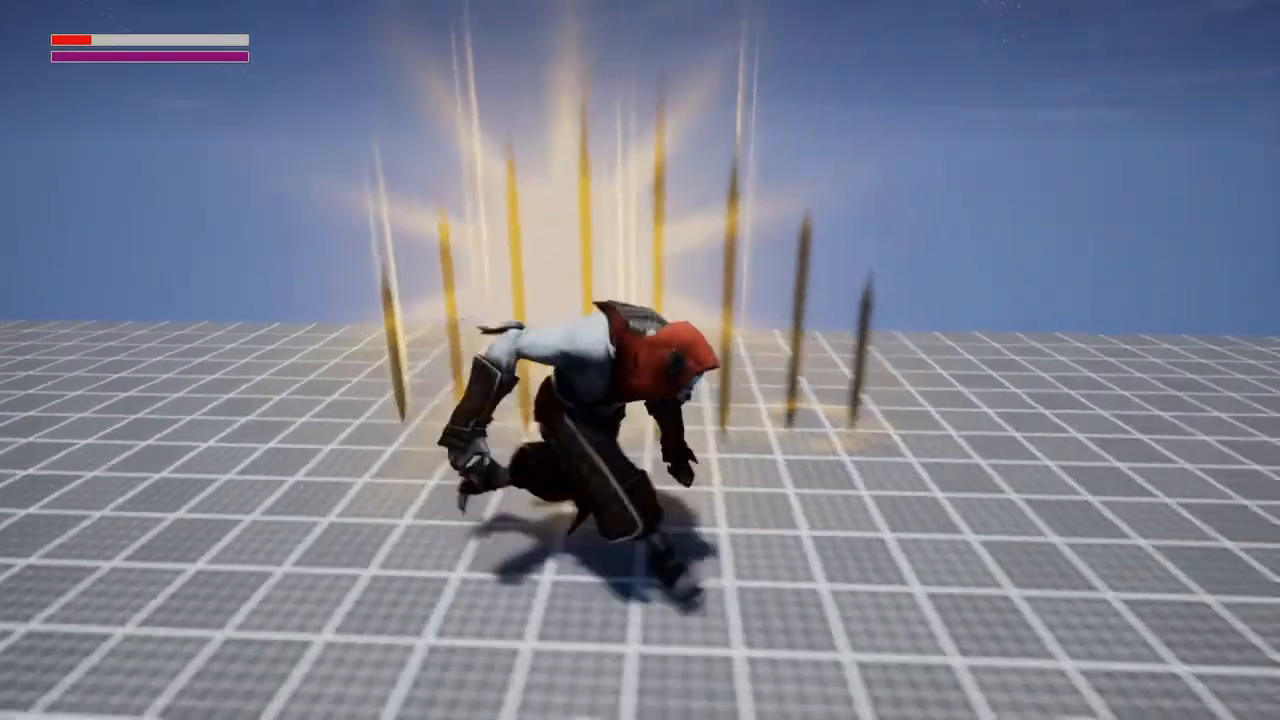
Test jumping and teleporting the character through the walled arena and up onto the orange wall.
key(w)
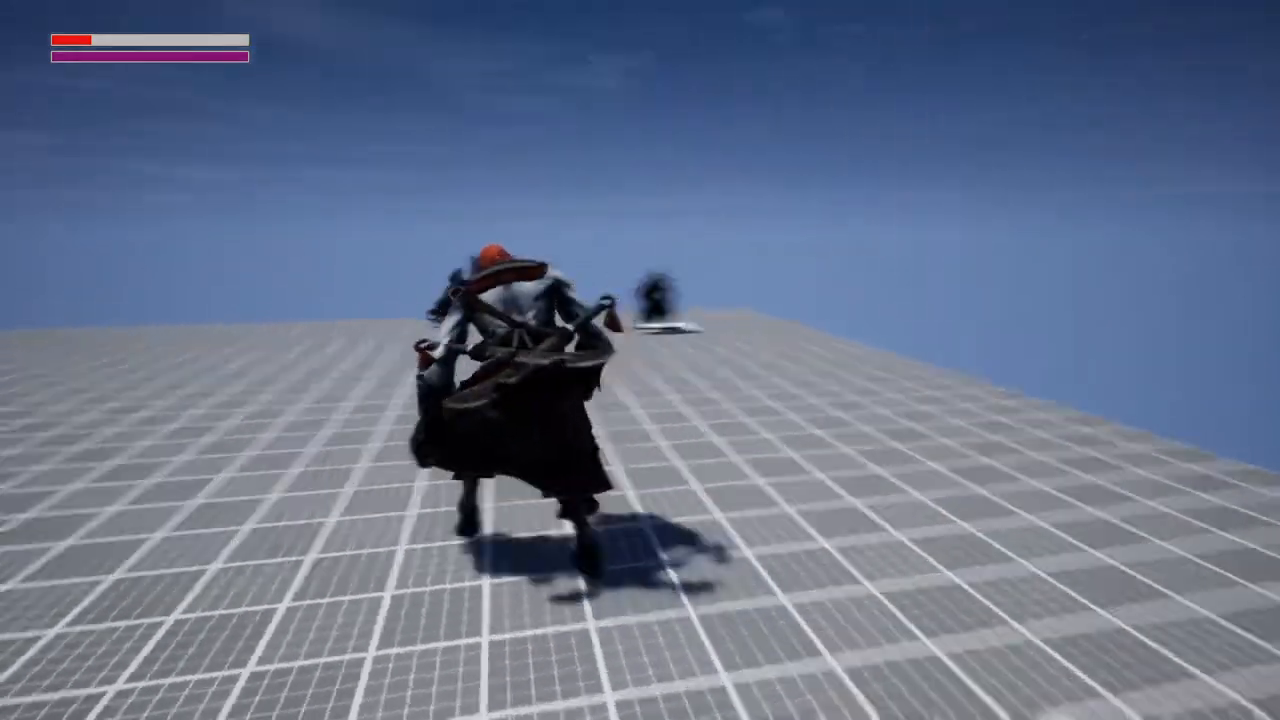
key(w)
key(space)
key(q)
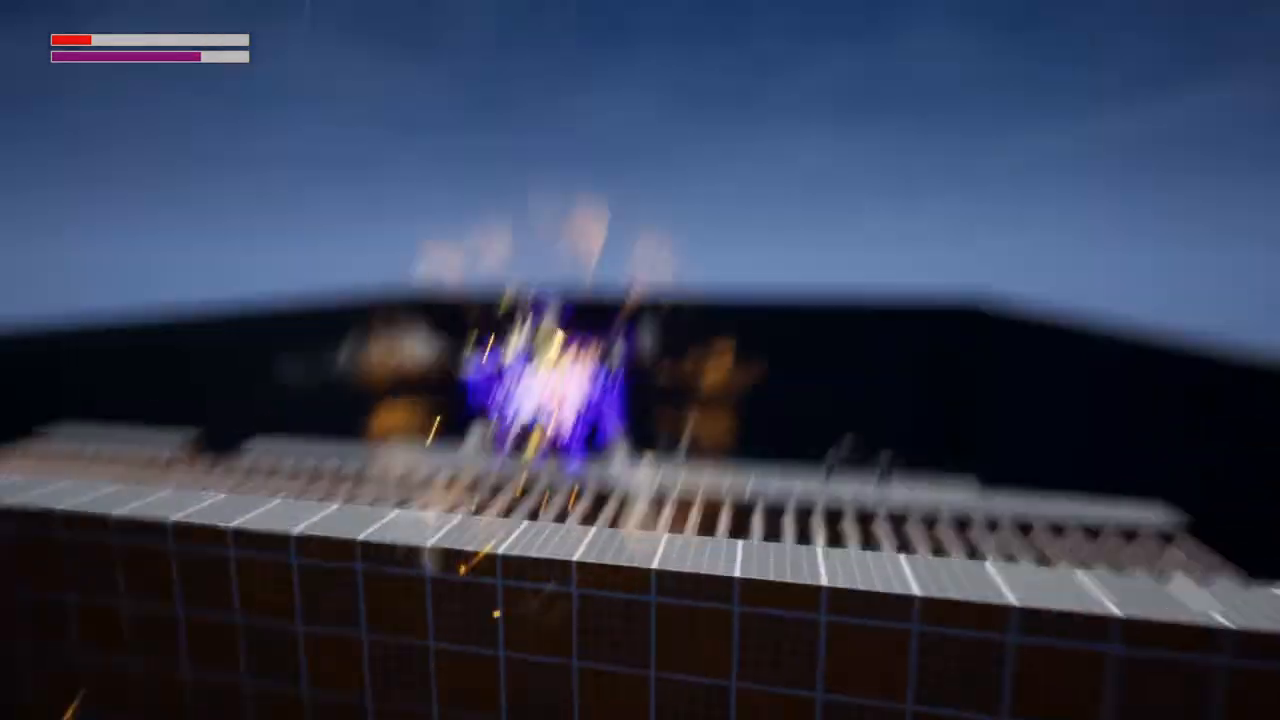
key(q)
key(q)
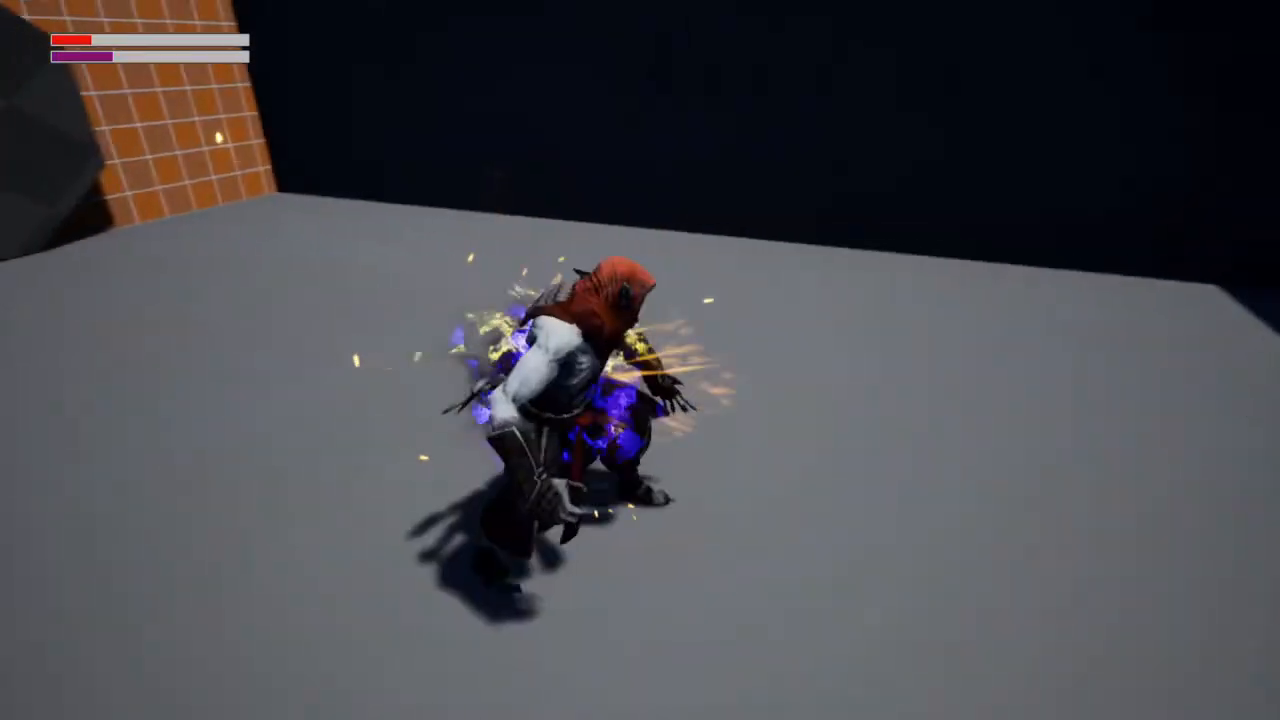
key(w)
key(space)
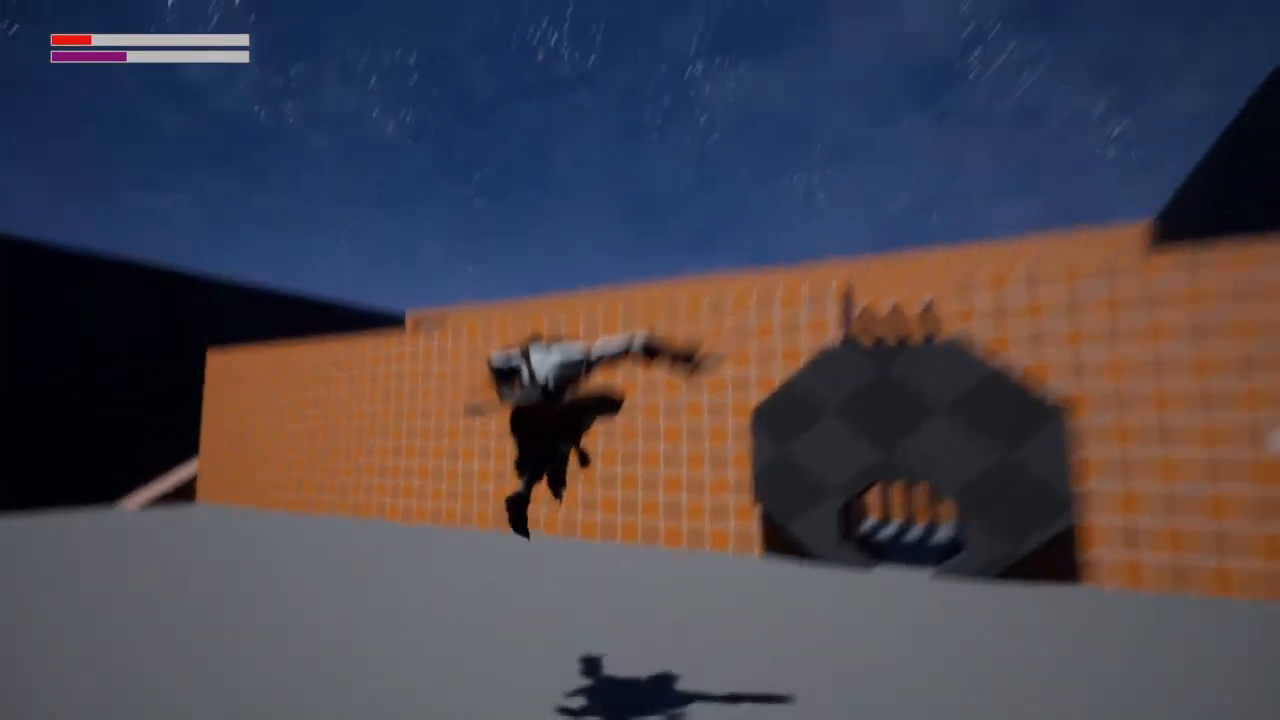
key(q)
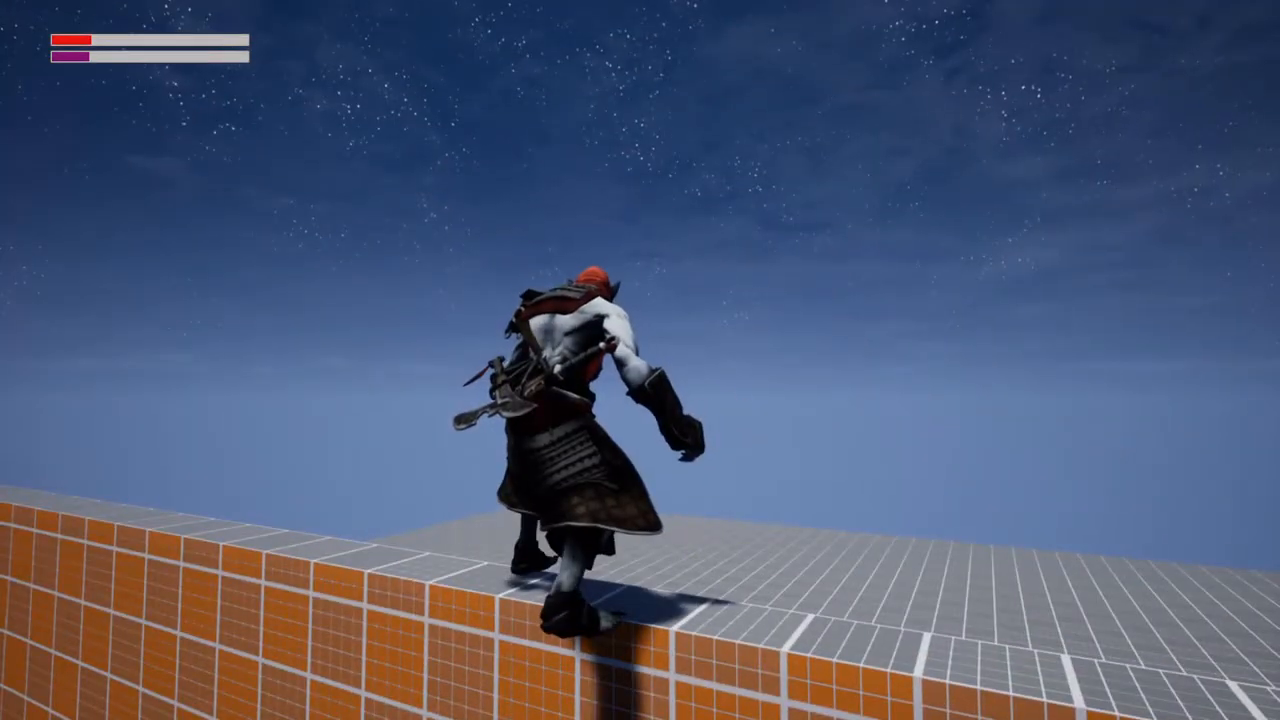
End the play test and select the fire gate on the platform to view its gate settings.
key(Escape)
right_drag(434, 378, 340, 396)
key(w)
key(F11)
click(573, 365)
key(w)
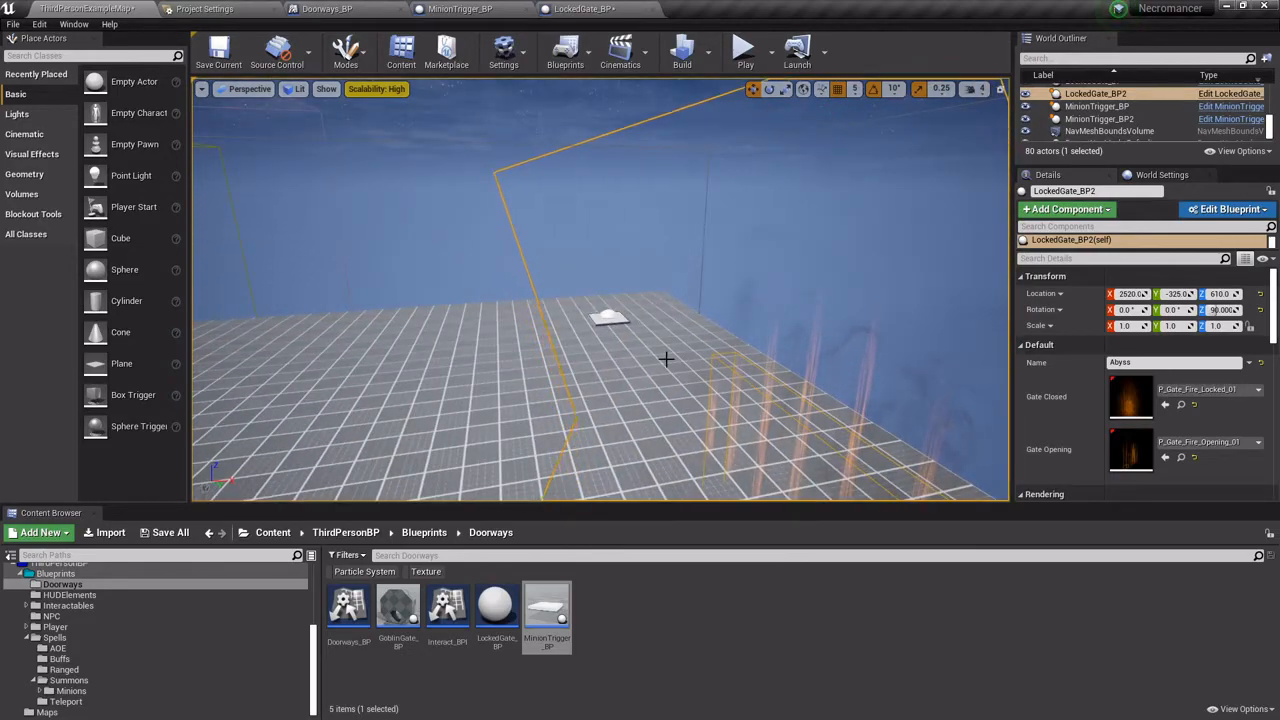
Duplicate the green Intro gate from the wall doorway onto the open platform floor.
right_drag(666, 357, 637, 358)
click(637, 358)
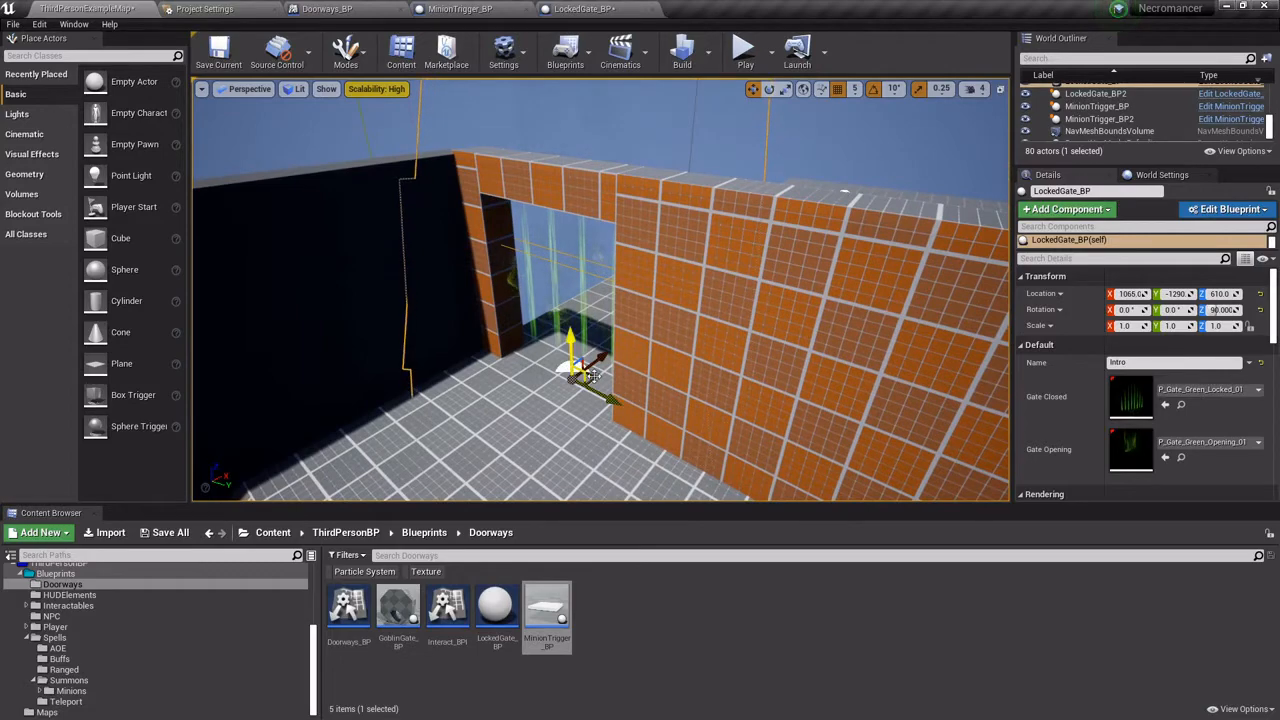
alt+drag(593, 376, 762, 322)
right_drag(931, 259, 1123, 376)
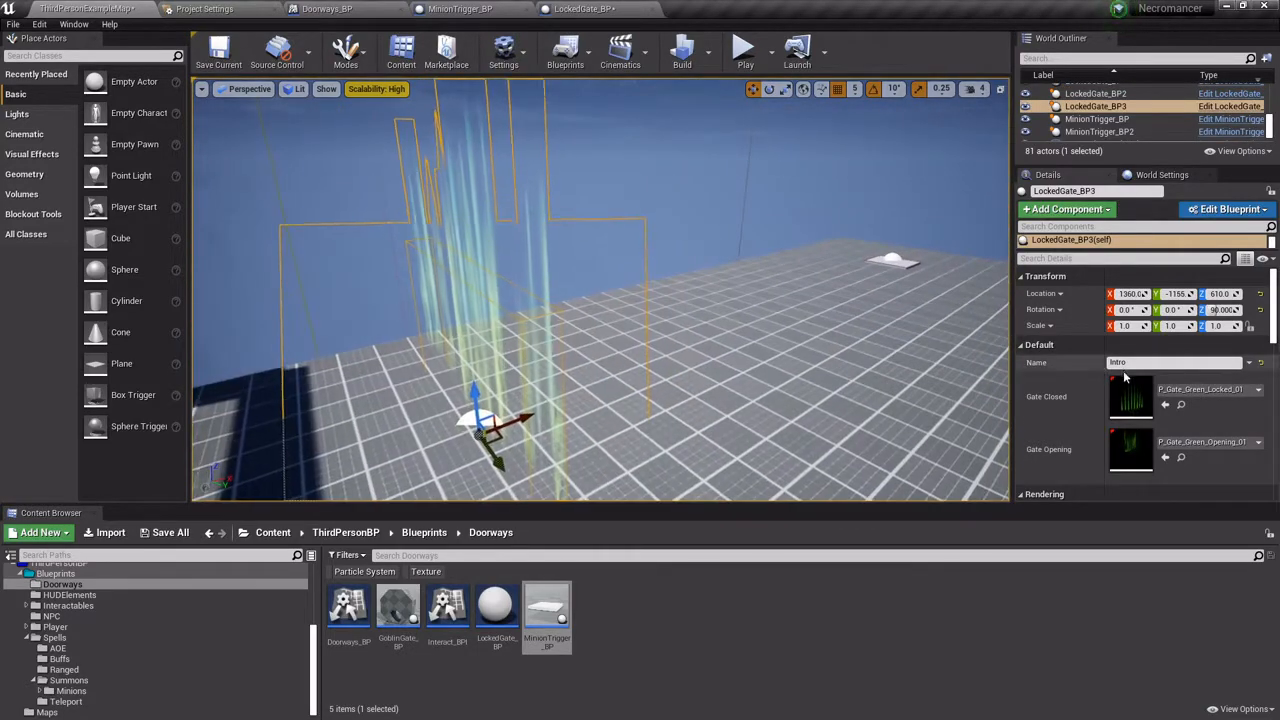
Set the duplicated gate's Gate Closed effect to P_Gate_Ice_Locked_01.
click(1177, 395)
text(gate)
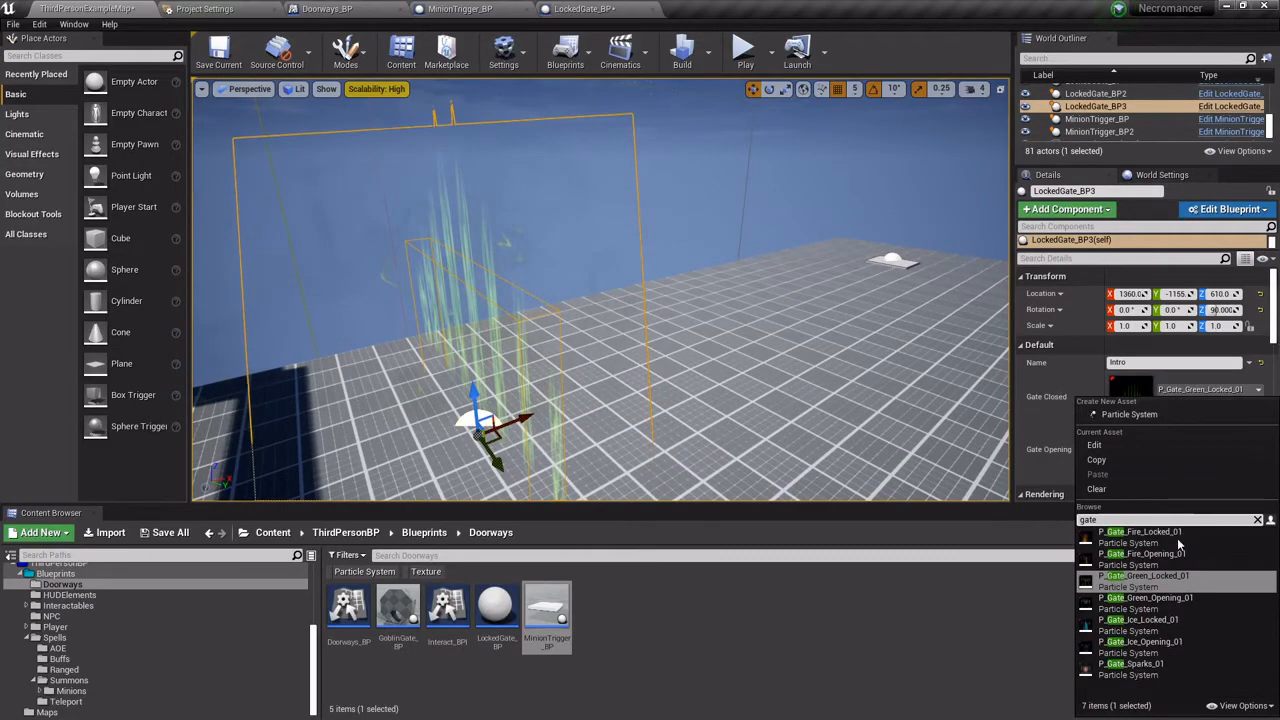
click(1163, 627)
mouse_move(749, 403)
right_down()
mouse_move(730, 440)
mouse_move(790, 480)
mouse_move(754, 403)
right_up()
right_drag(949, 394, 894, 366)
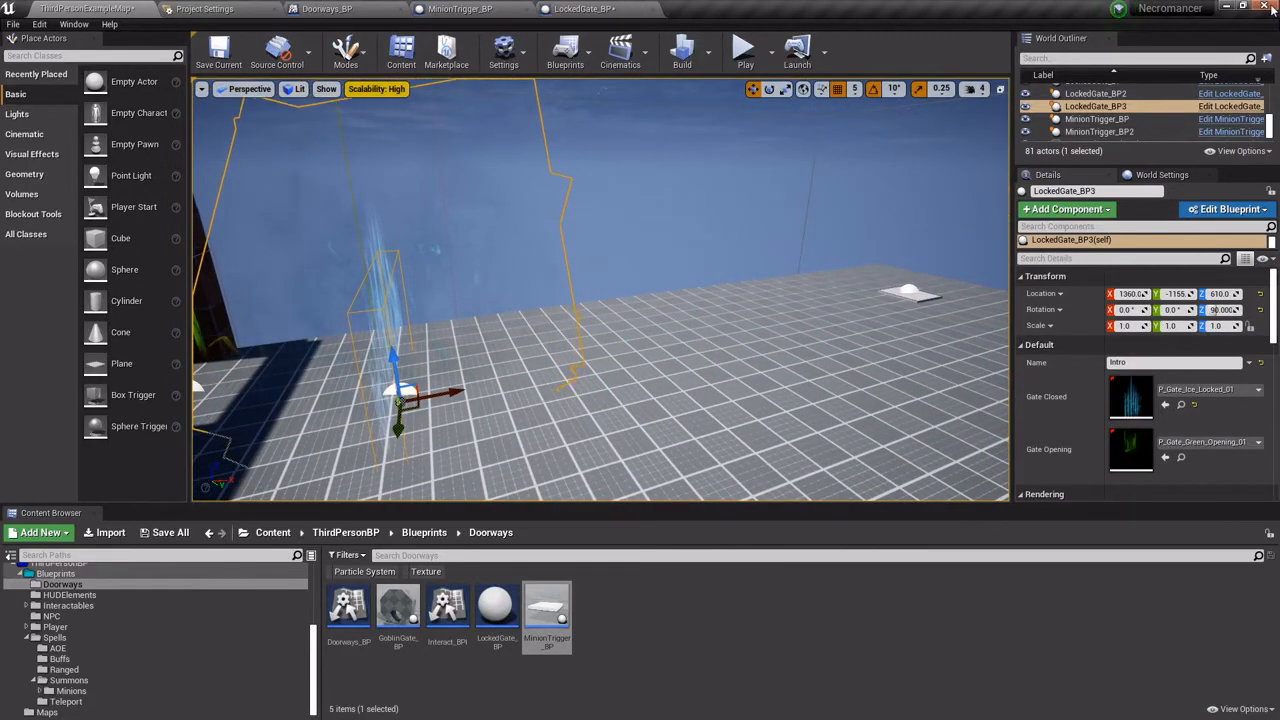
Switch to the Unreal Editor window of the NecroTutSeries project.
click(1233, 6)
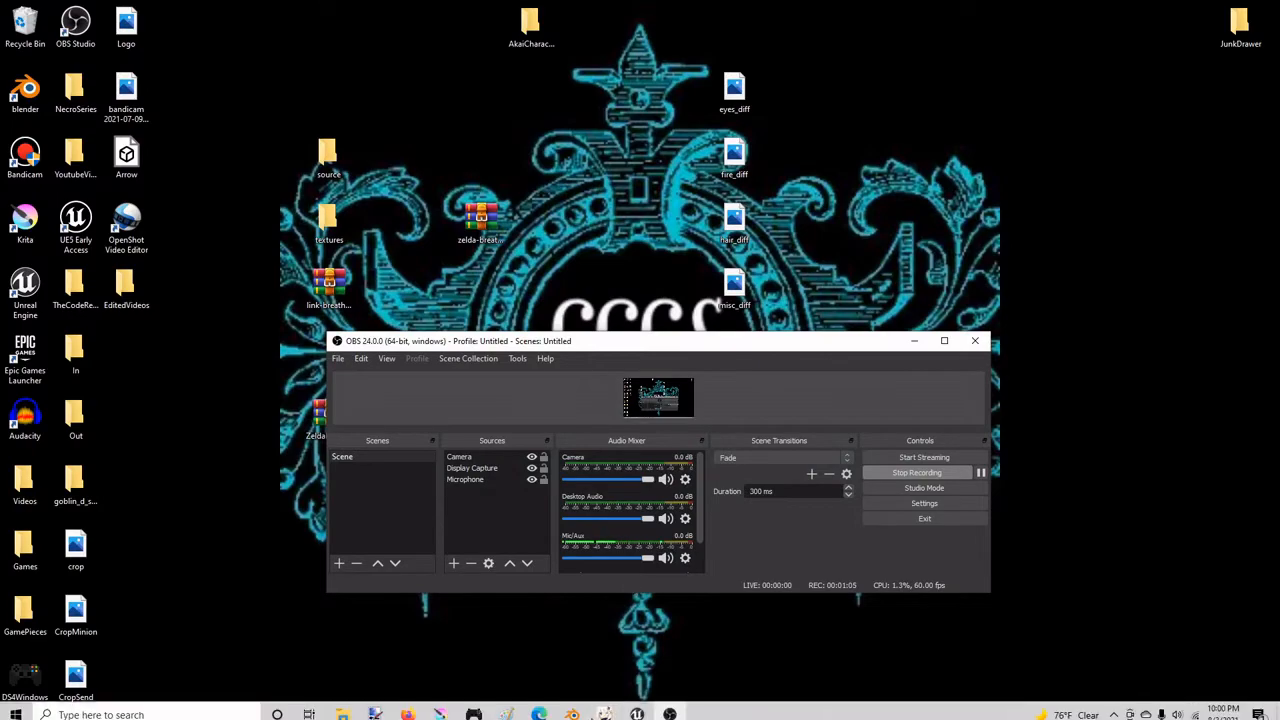
mouse_move(641, 710)
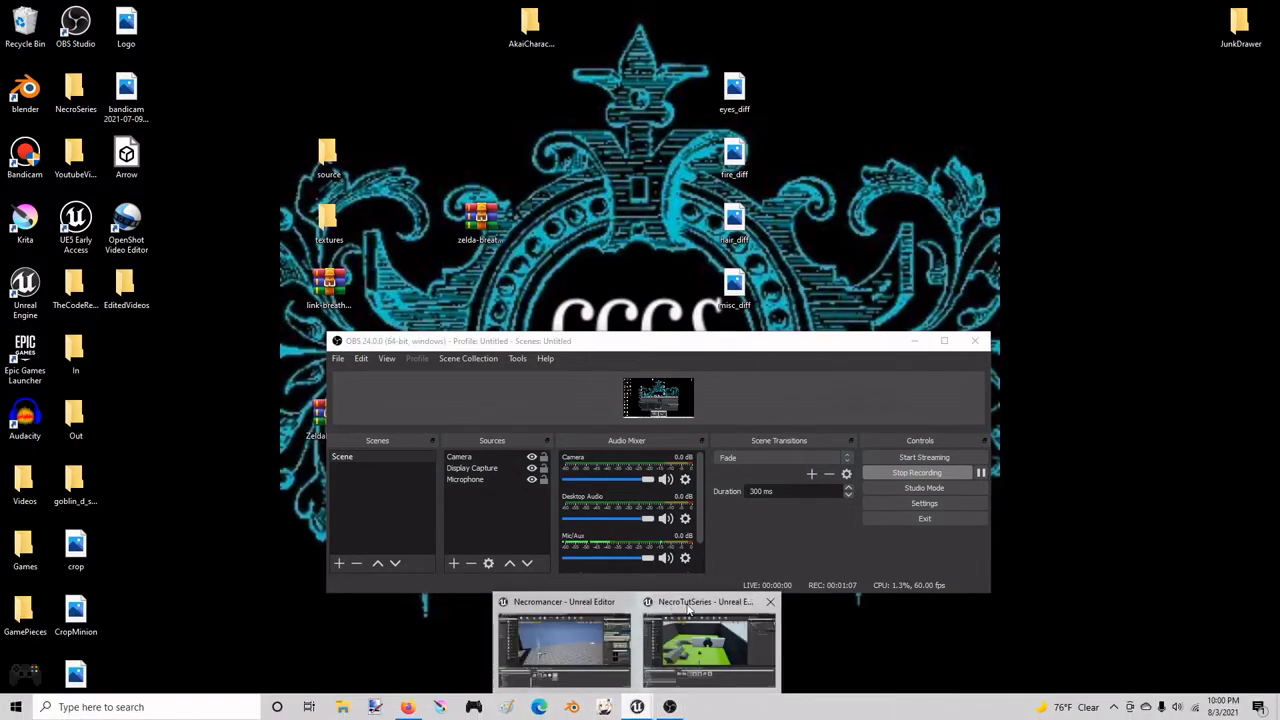
click(688, 606)
click(845, 698)
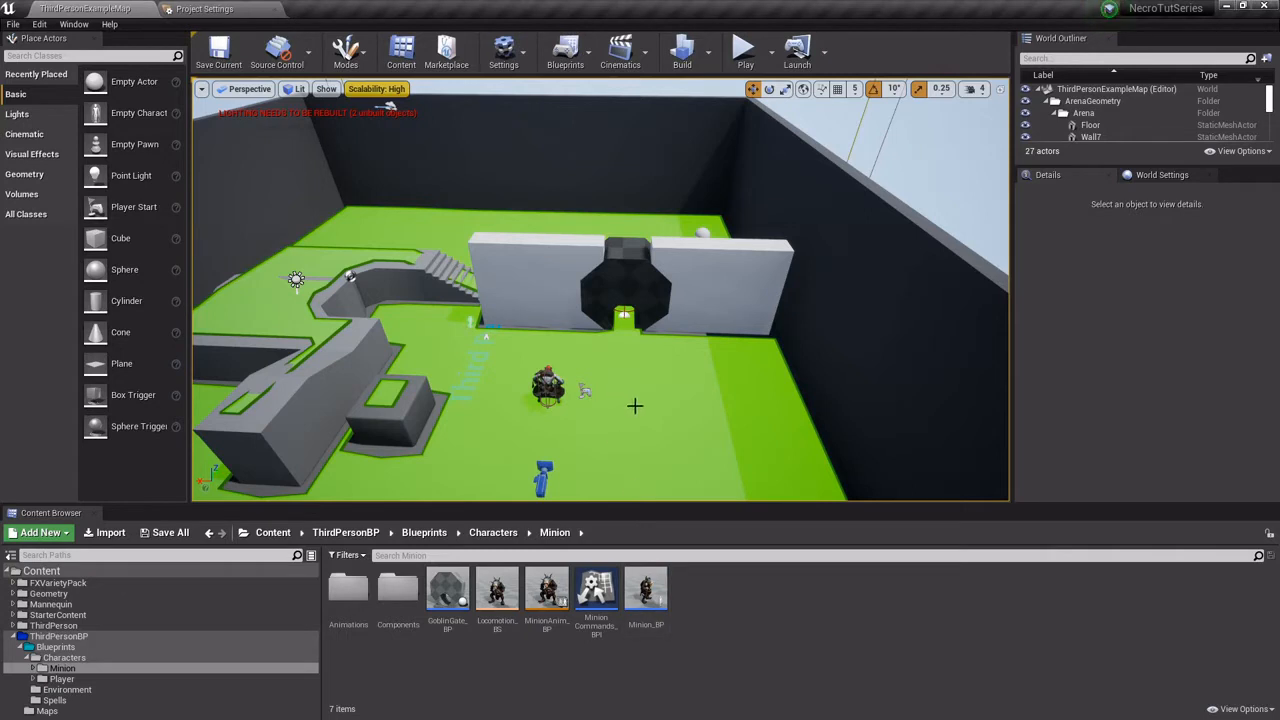
Open the player character's blueprint, Player_BP, for editing and show its component preview.
mouse_move(635, 406)
right_down()
mouse_move(575, 395)
mouse_move(550, 430)
mouse_move(634, 406)
right_up()
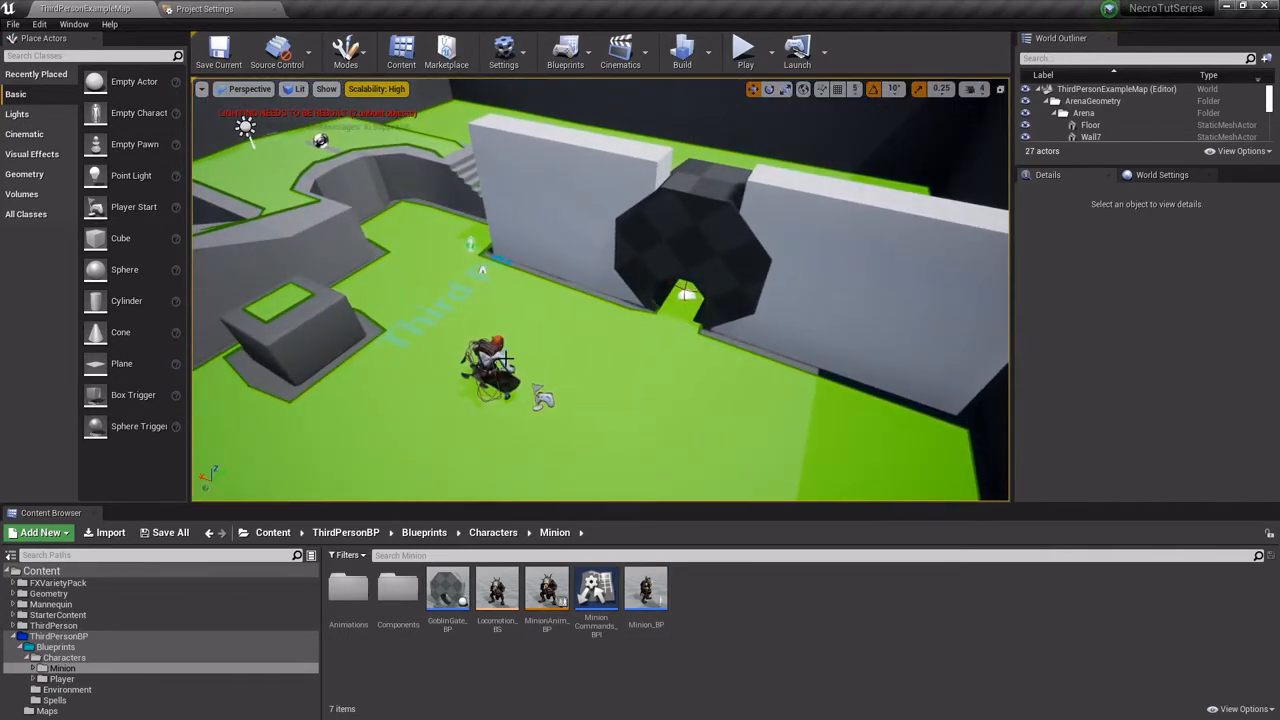
right_click(470, 365)
click(535, 302)
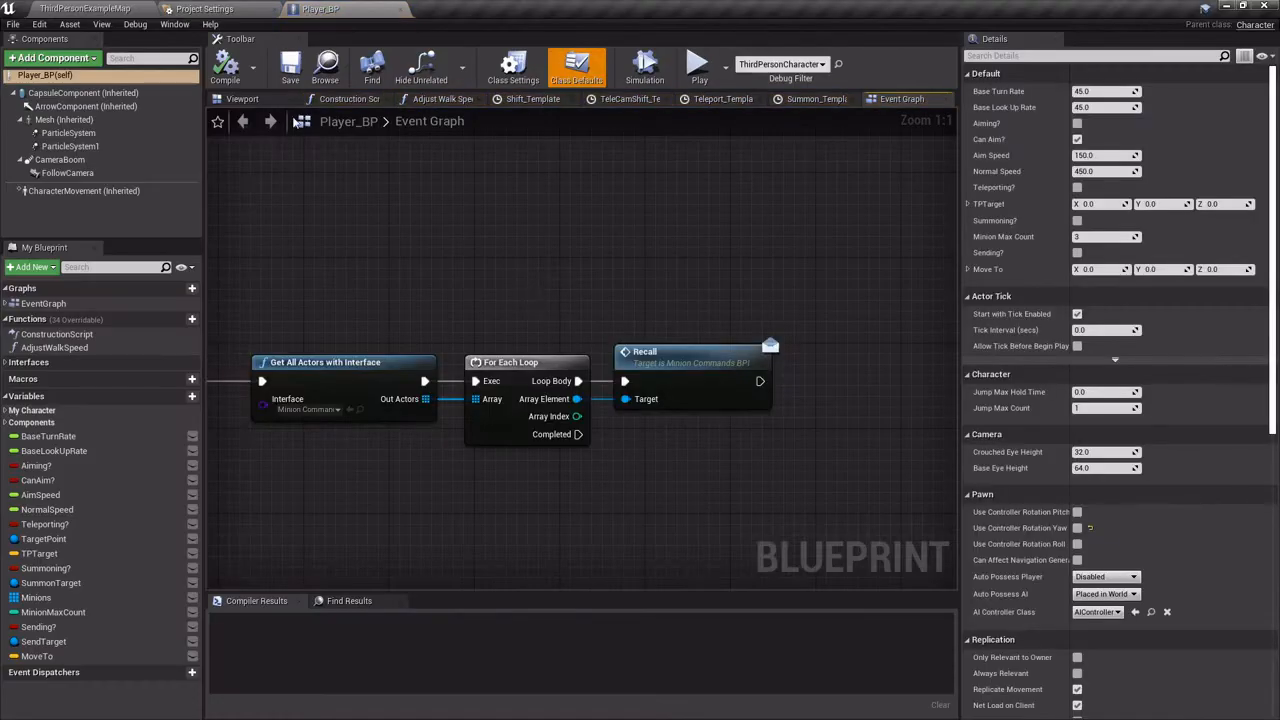
click(262, 102)
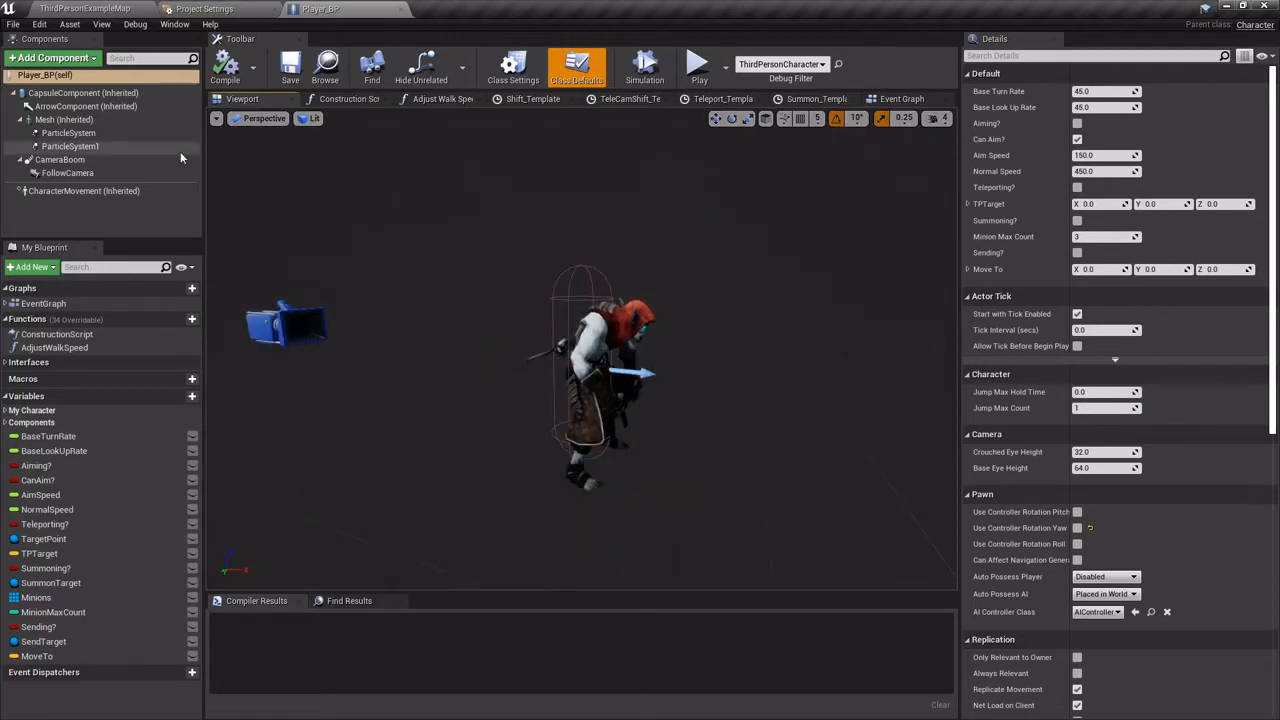
Add a Sphere Collision component under the player's Mesh and set its sphere radius to 100.
click(55, 120)
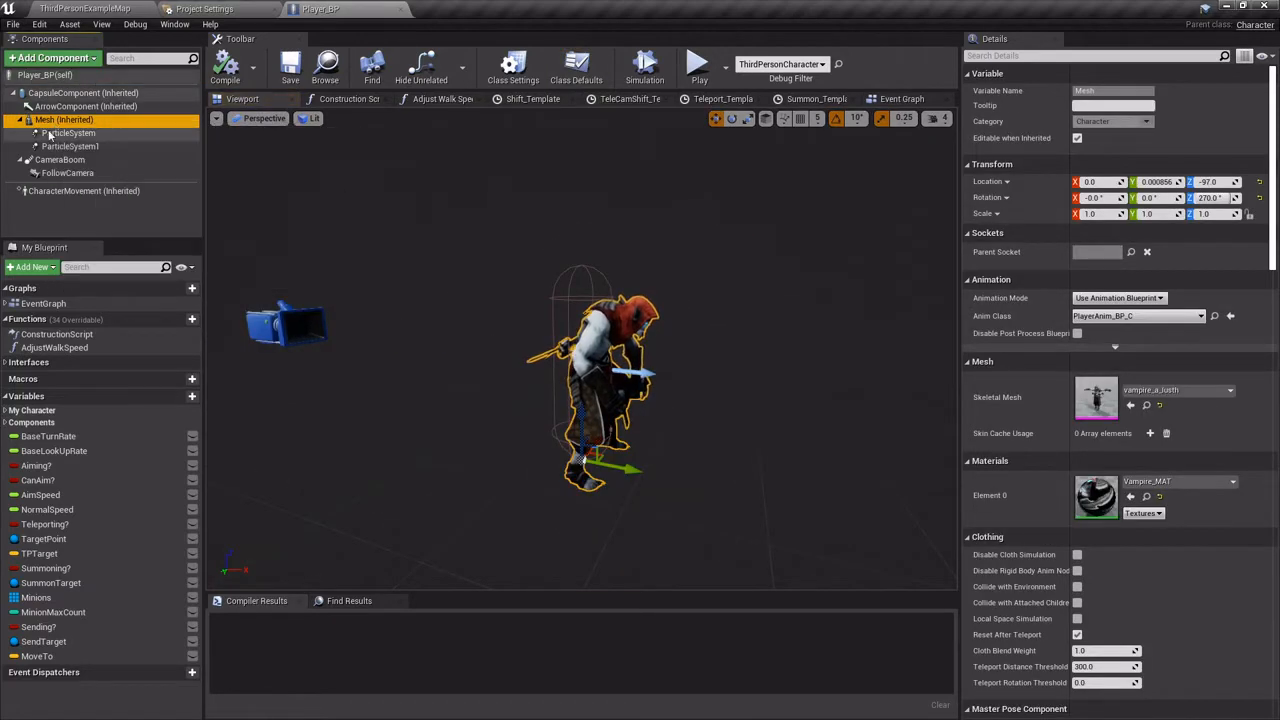
click(55, 58)
text(sphere)
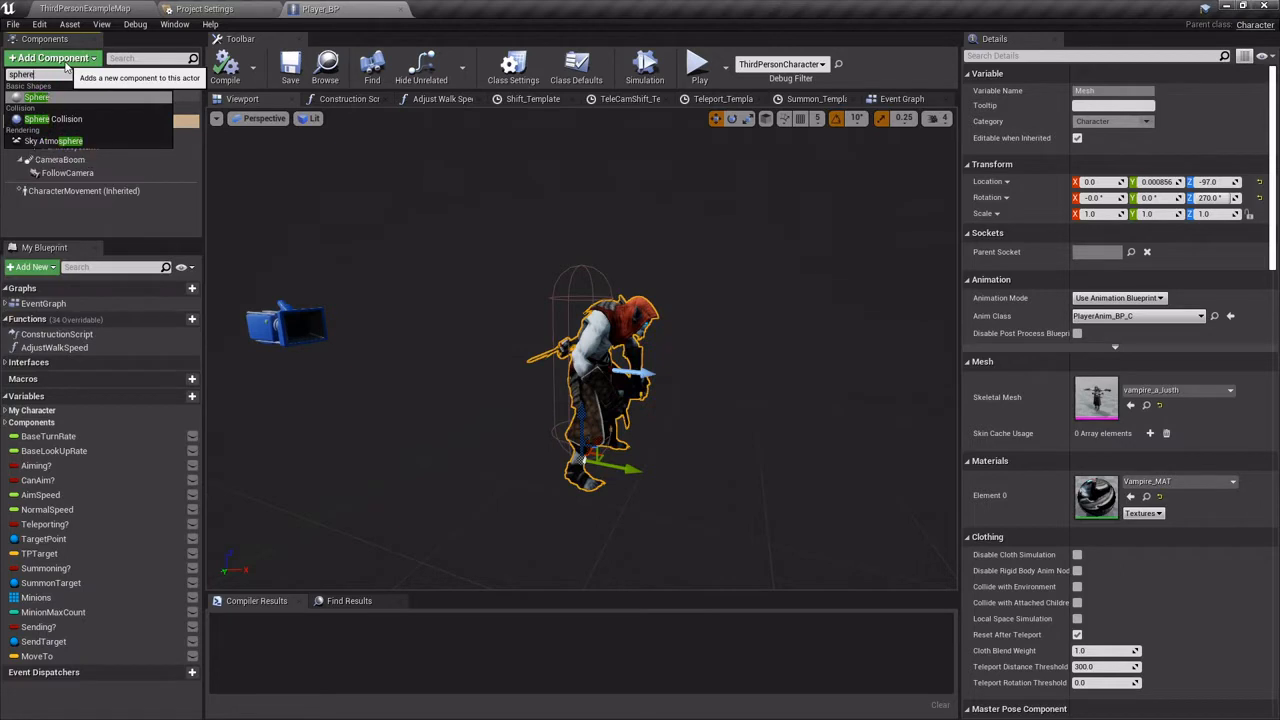
click(60, 119)
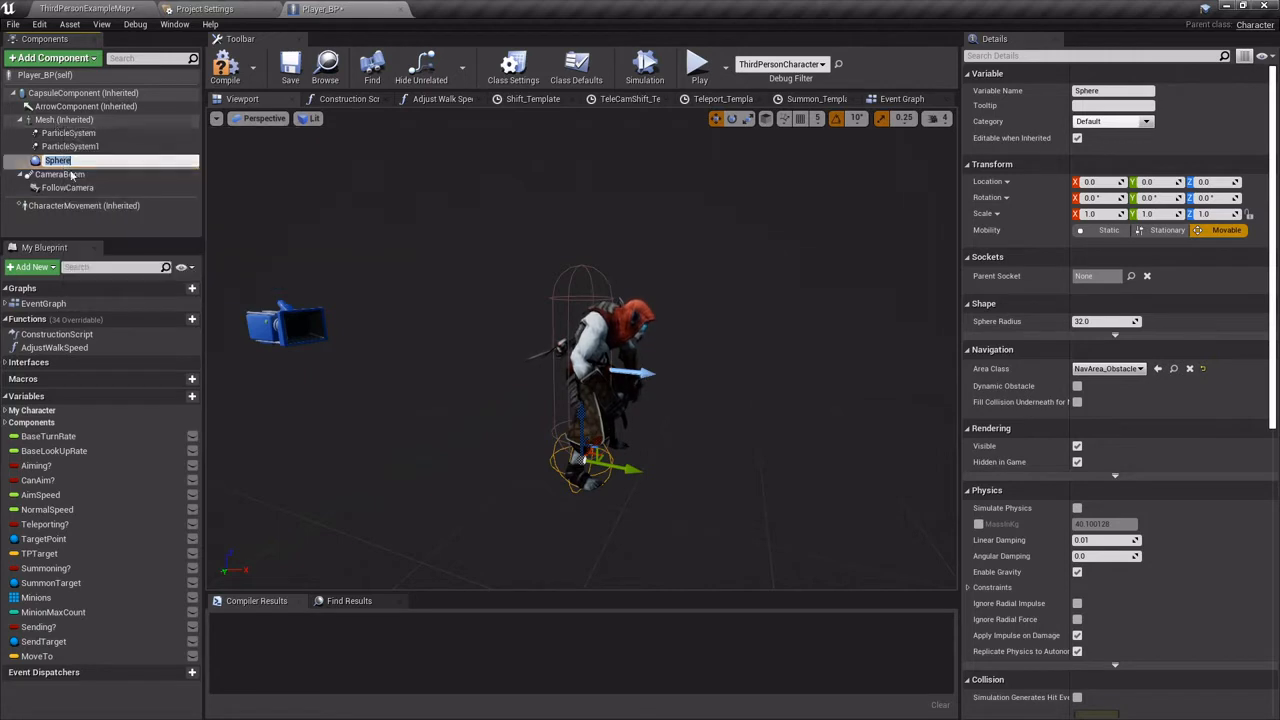
click(1103, 321)
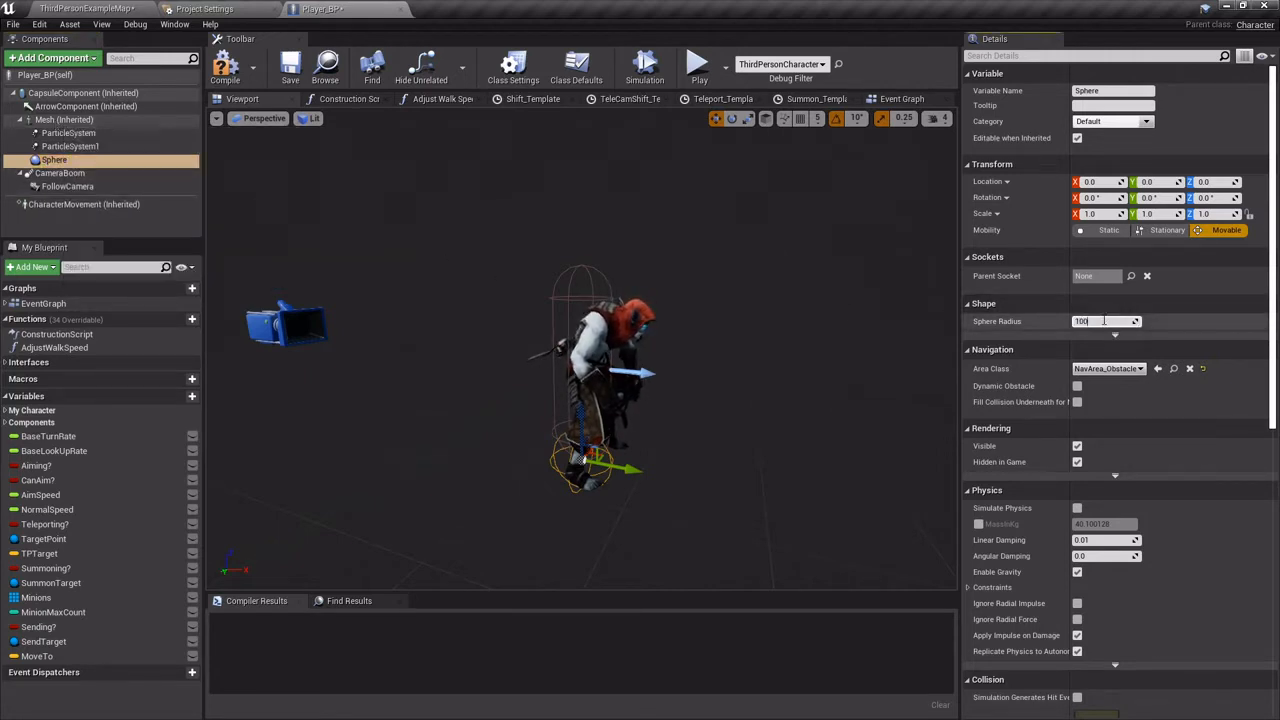
text(100)
key(Return)
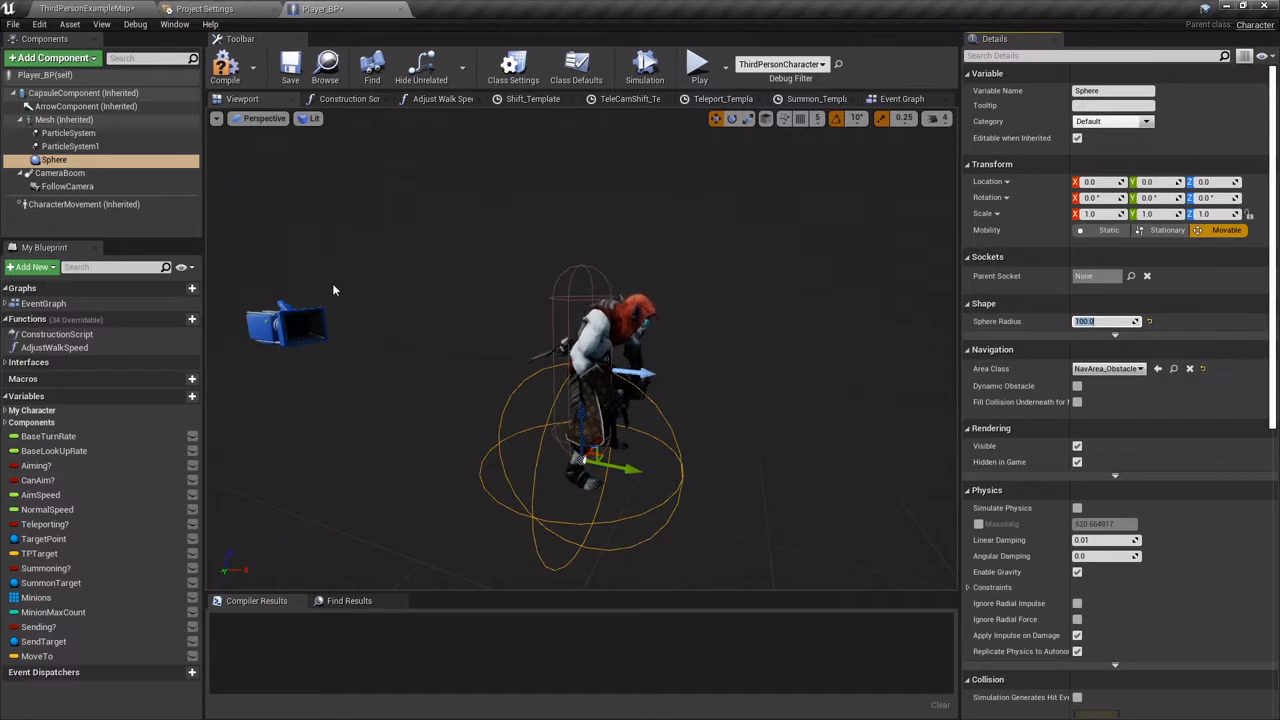
Rename the new collision sphere to InteractRadius and compile the blueprint.
click(81, 160)
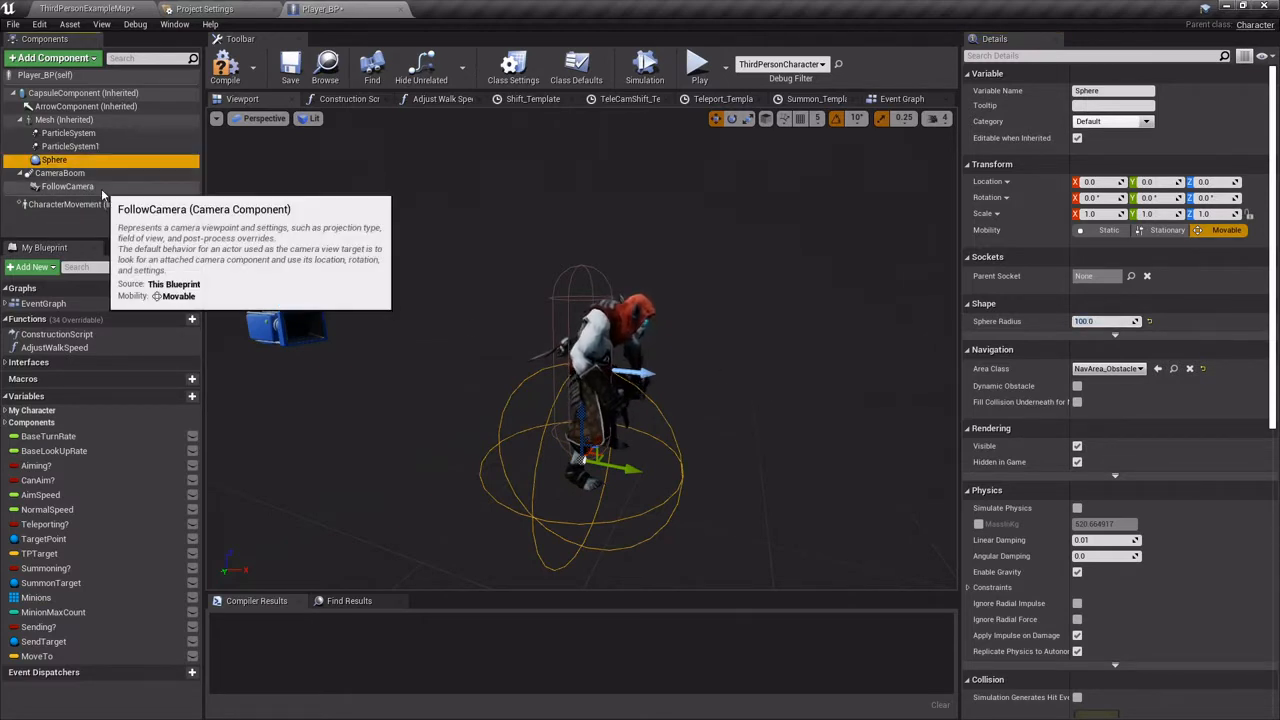
key(F2)
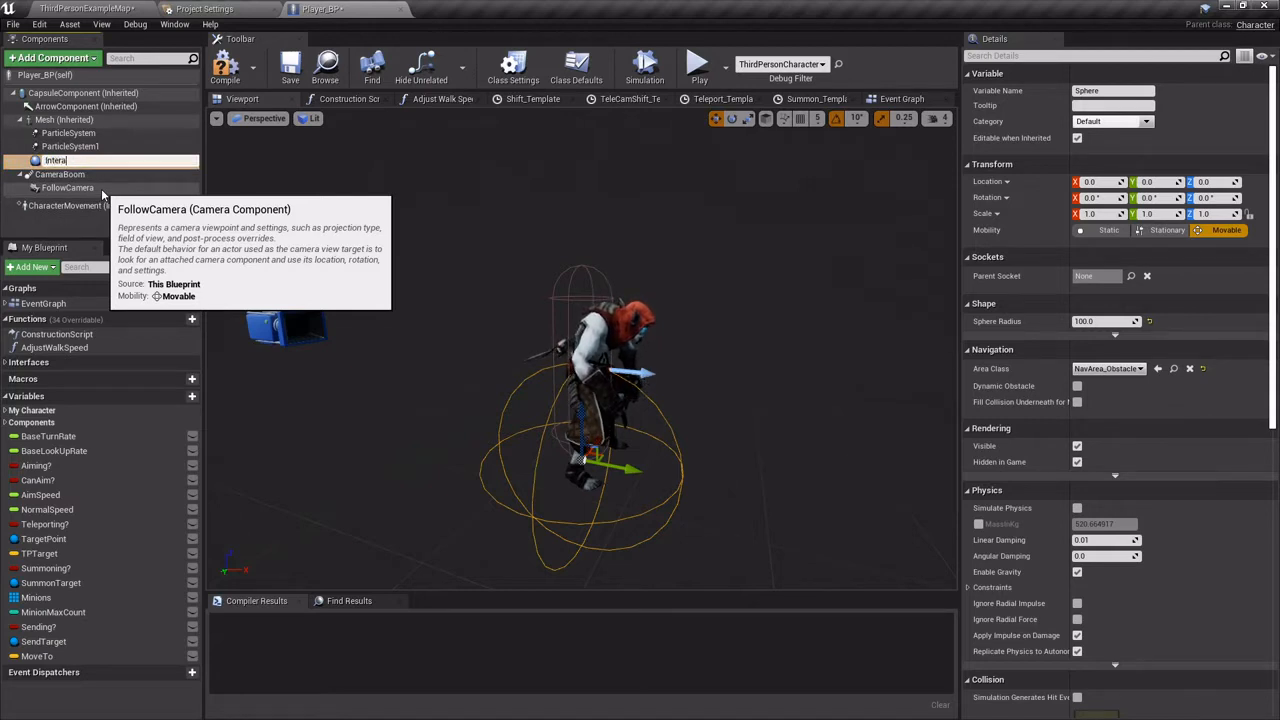
text(InteractRadius)
key(Return)
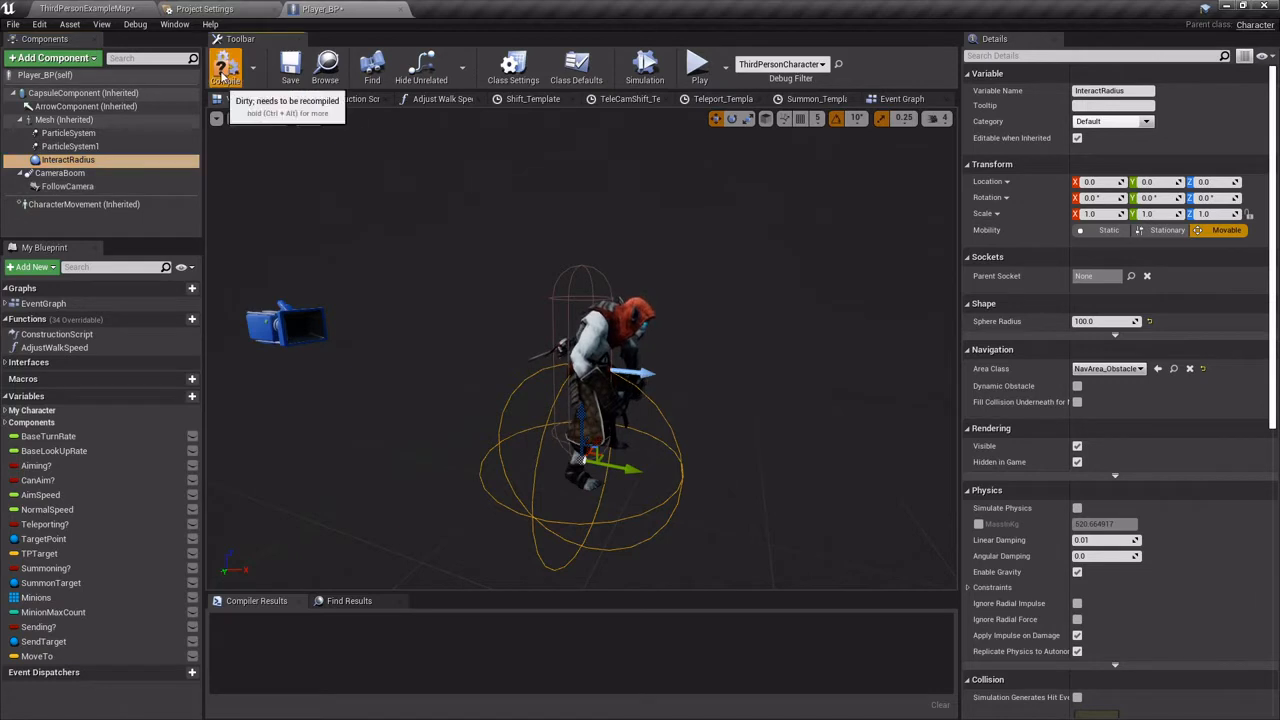
click(225, 68)
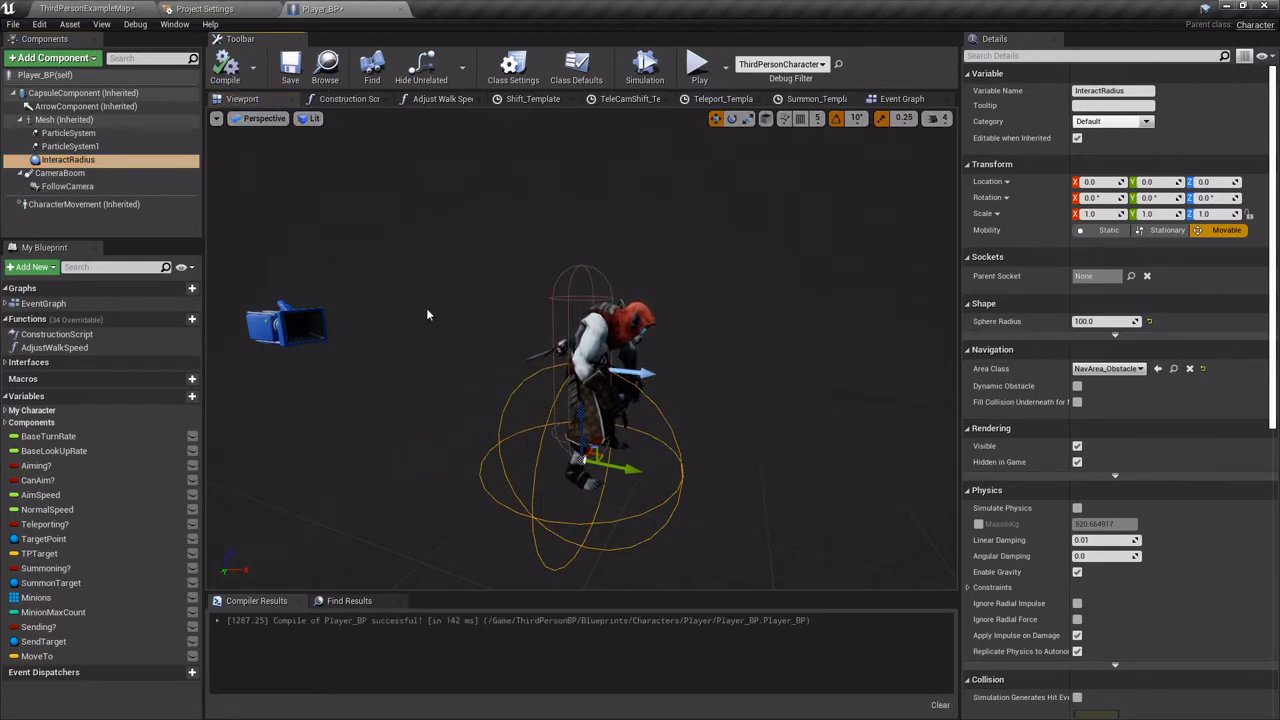
Add an action mapping named Interact in the project's input settings and bind it to the E key.
click(205, 9)
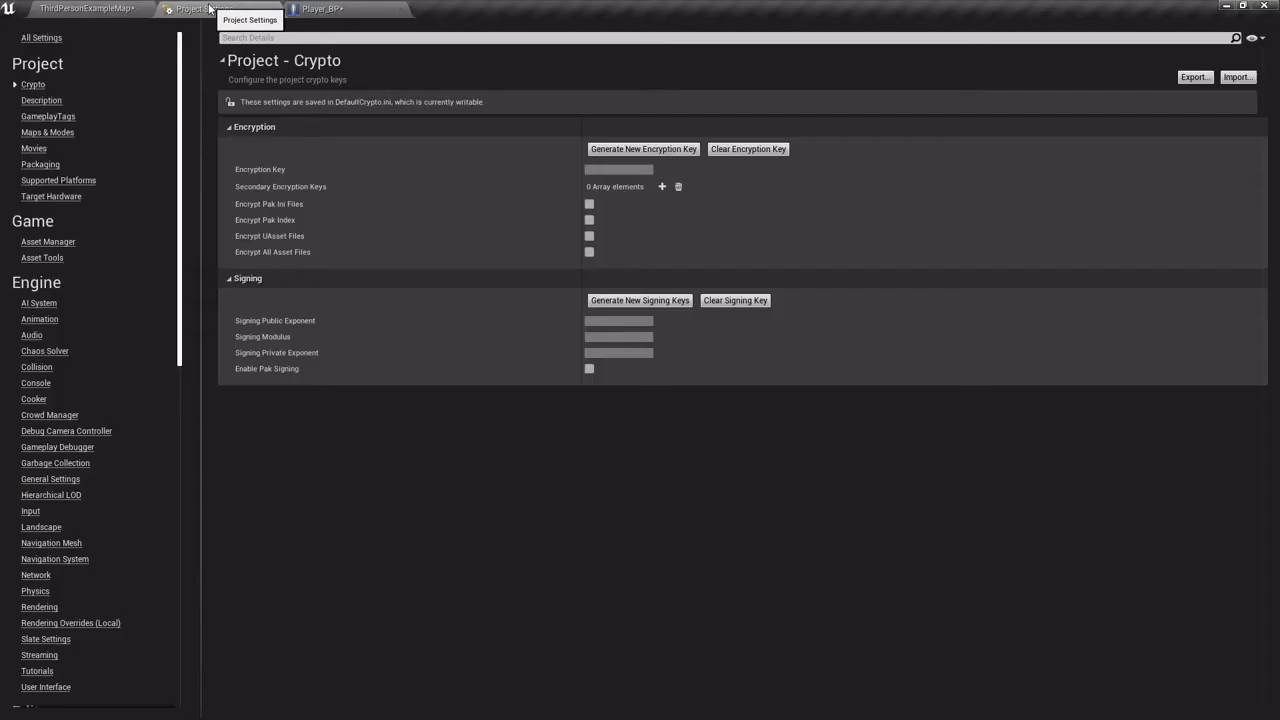
click(30, 512)
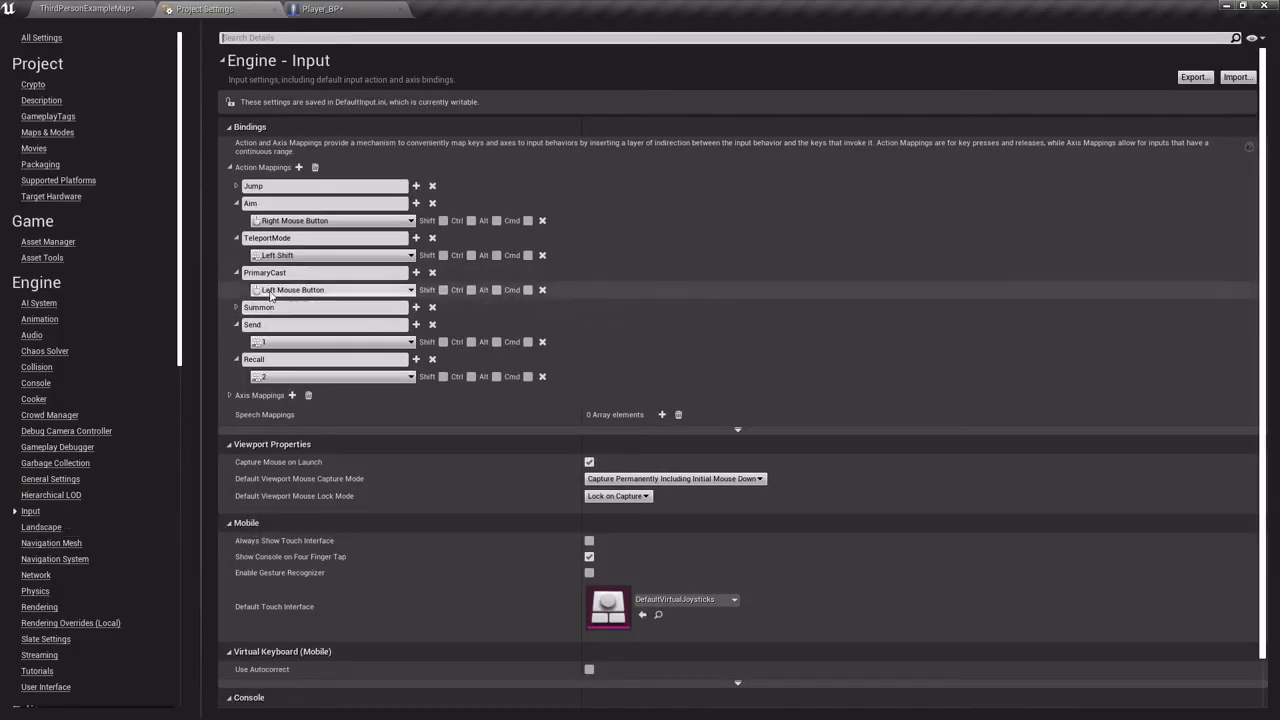
click(298, 168)
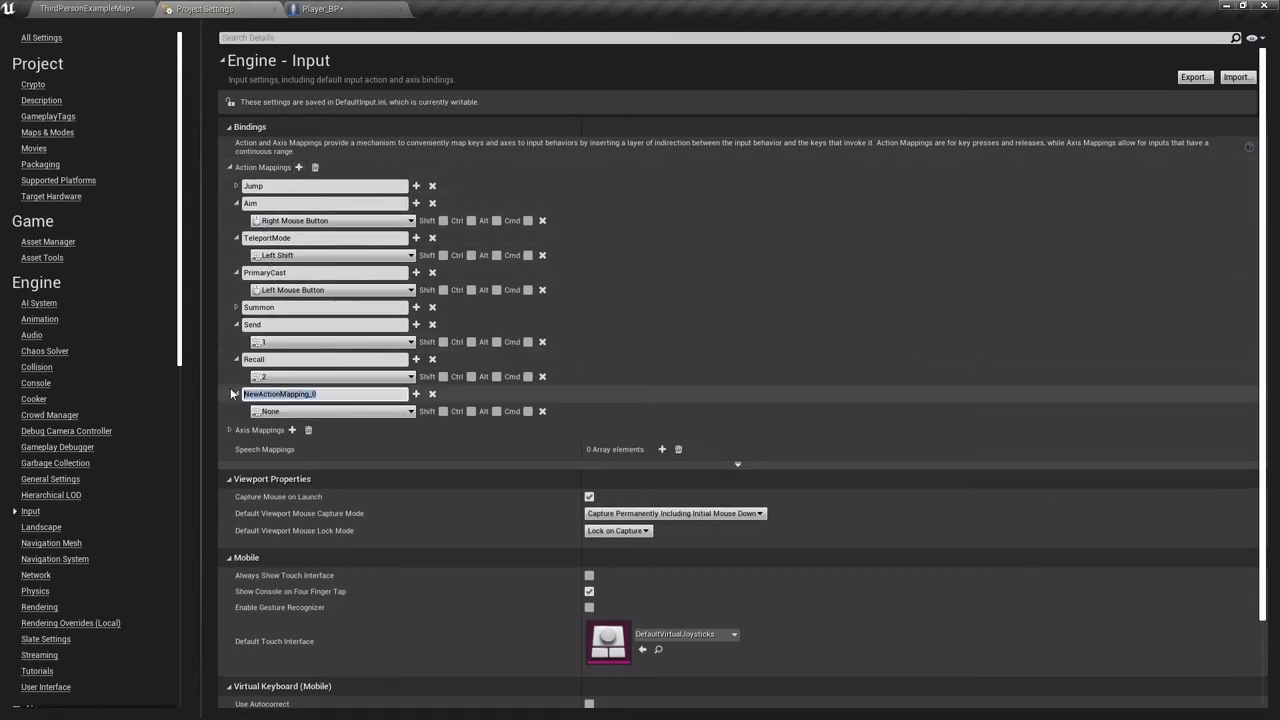
text(Interact)
key(Return)
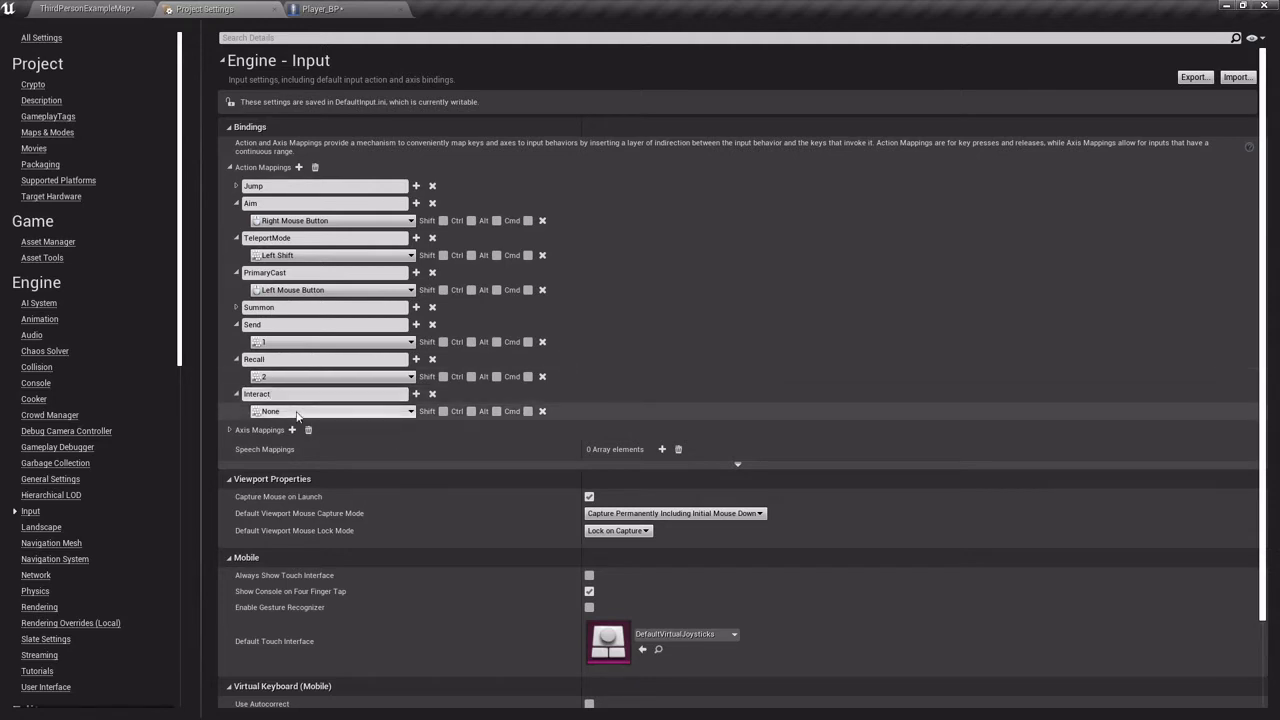
click(297, 413)
text(e)
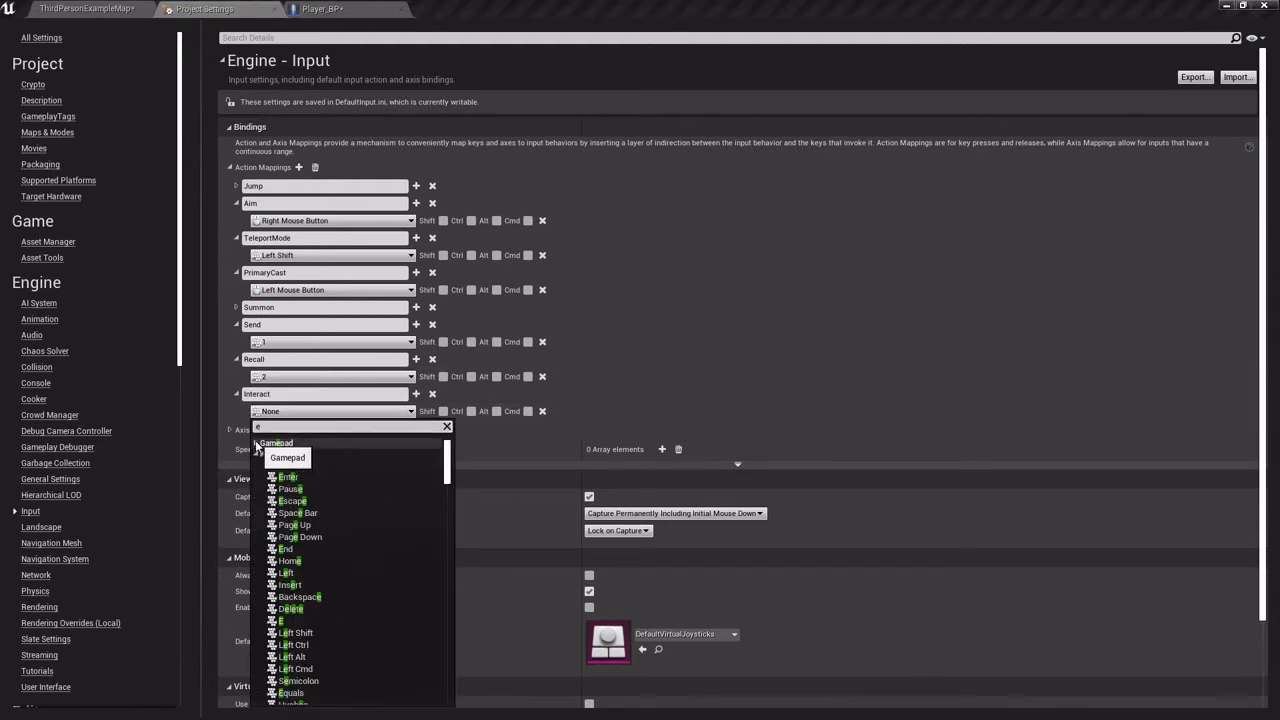
click(281, 623)
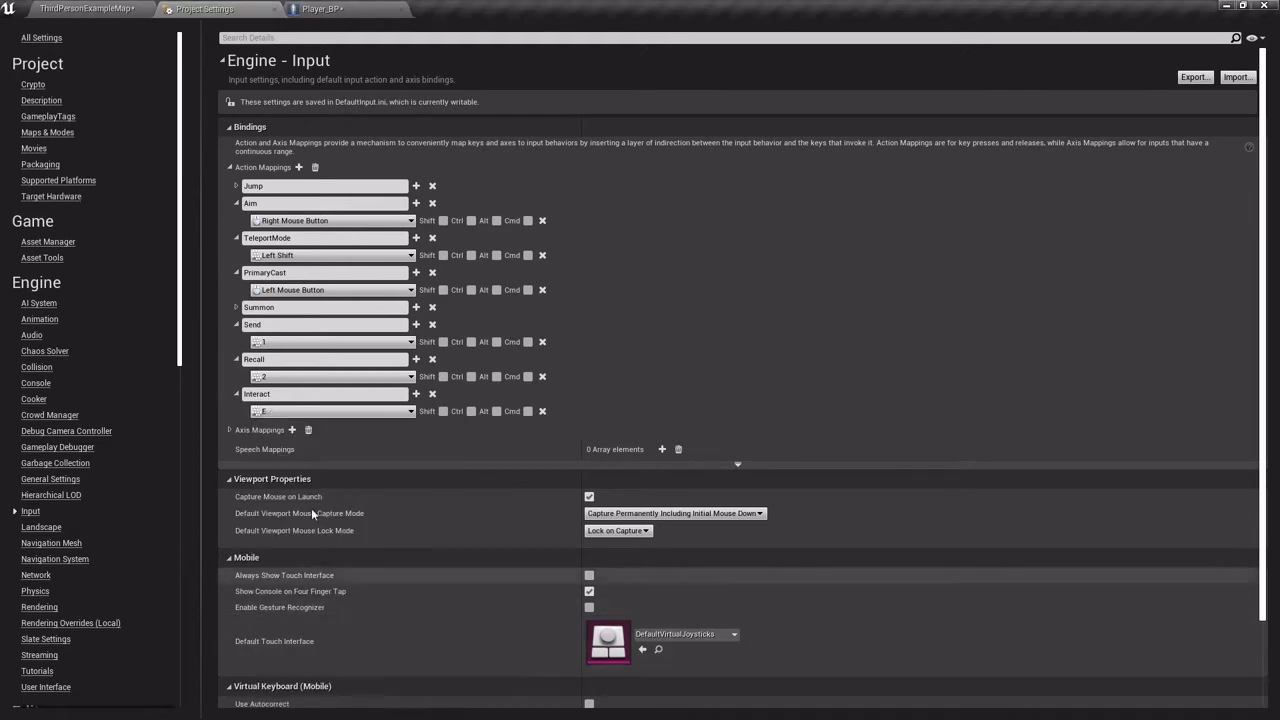
Add the Interact input action event below the Recall nodes in Player_BP's Event Graph and compile the blueprint.
click(330, 10)
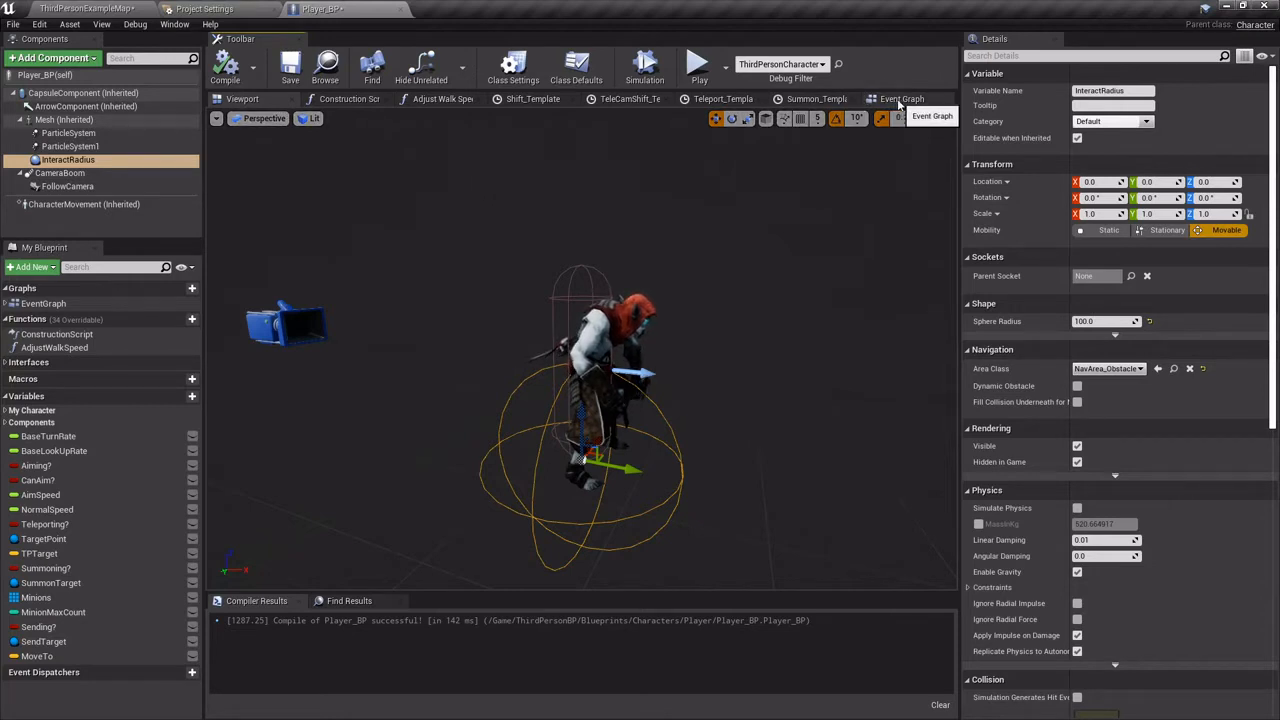
click(900, 99)
scroll(477, 289, down, 5)
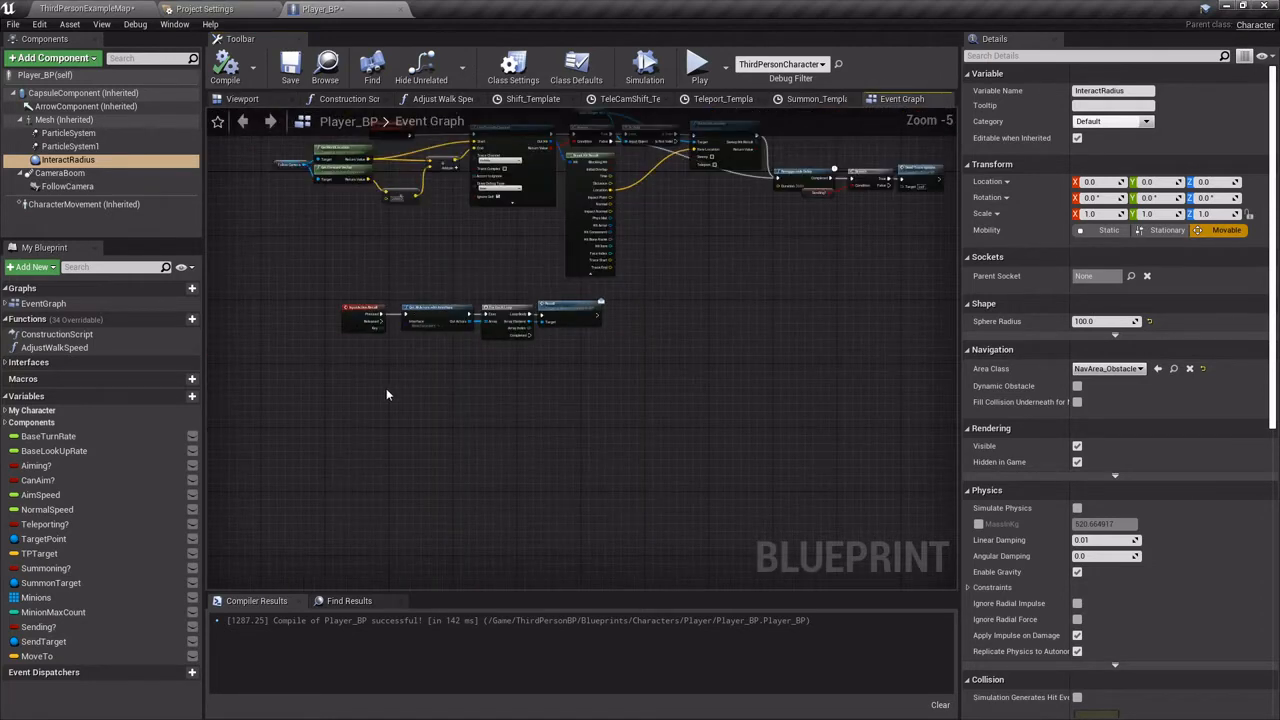
right_click(362, 404)
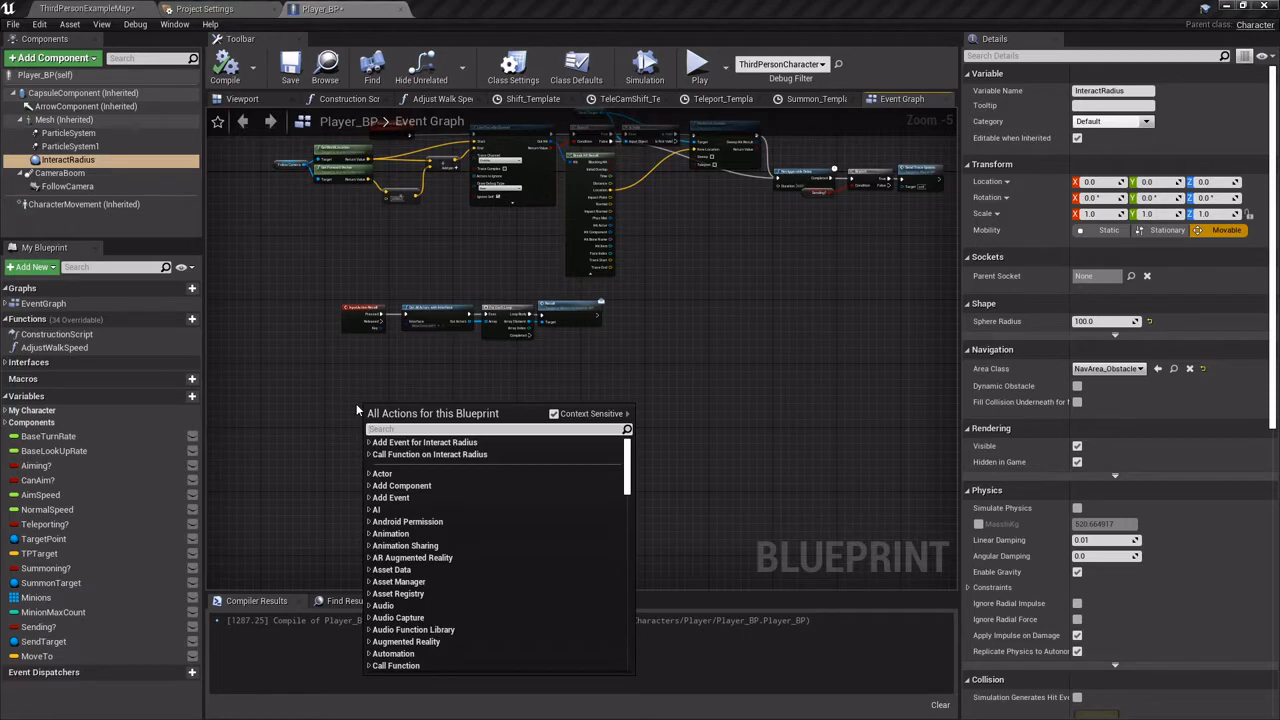
text(interact)
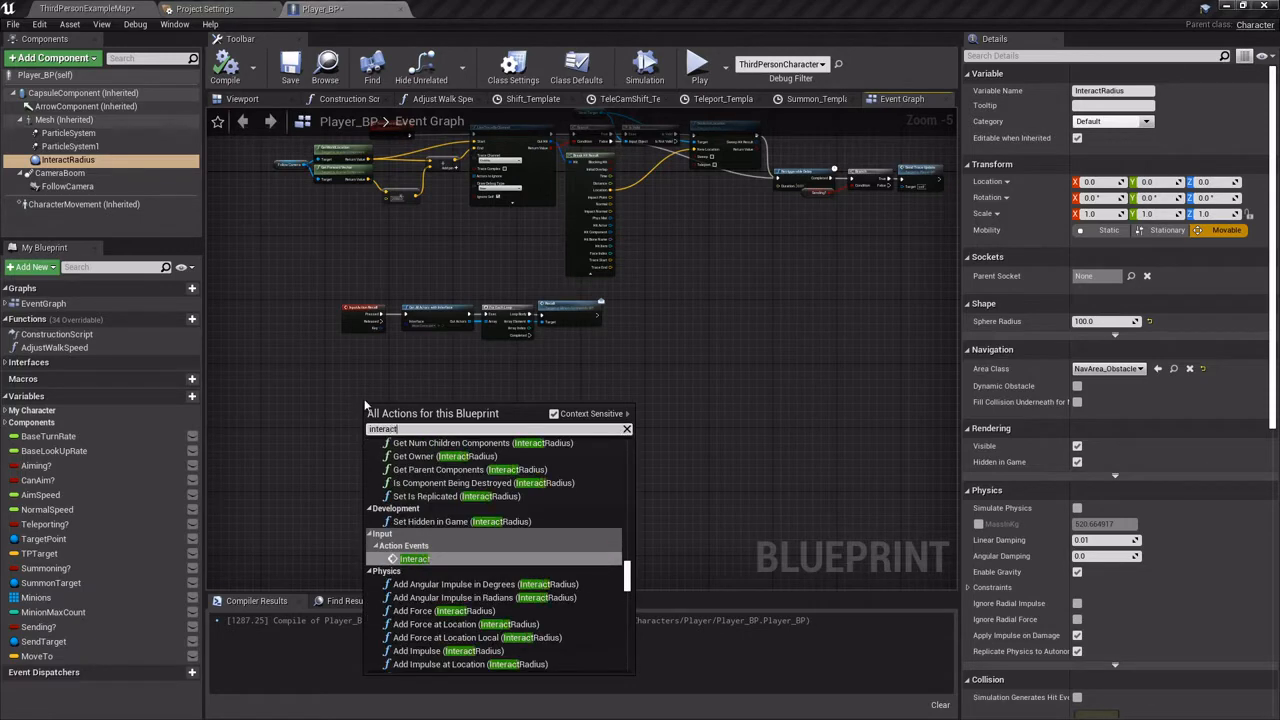
click(415, 558)
scroll(410, 406, up, 5)
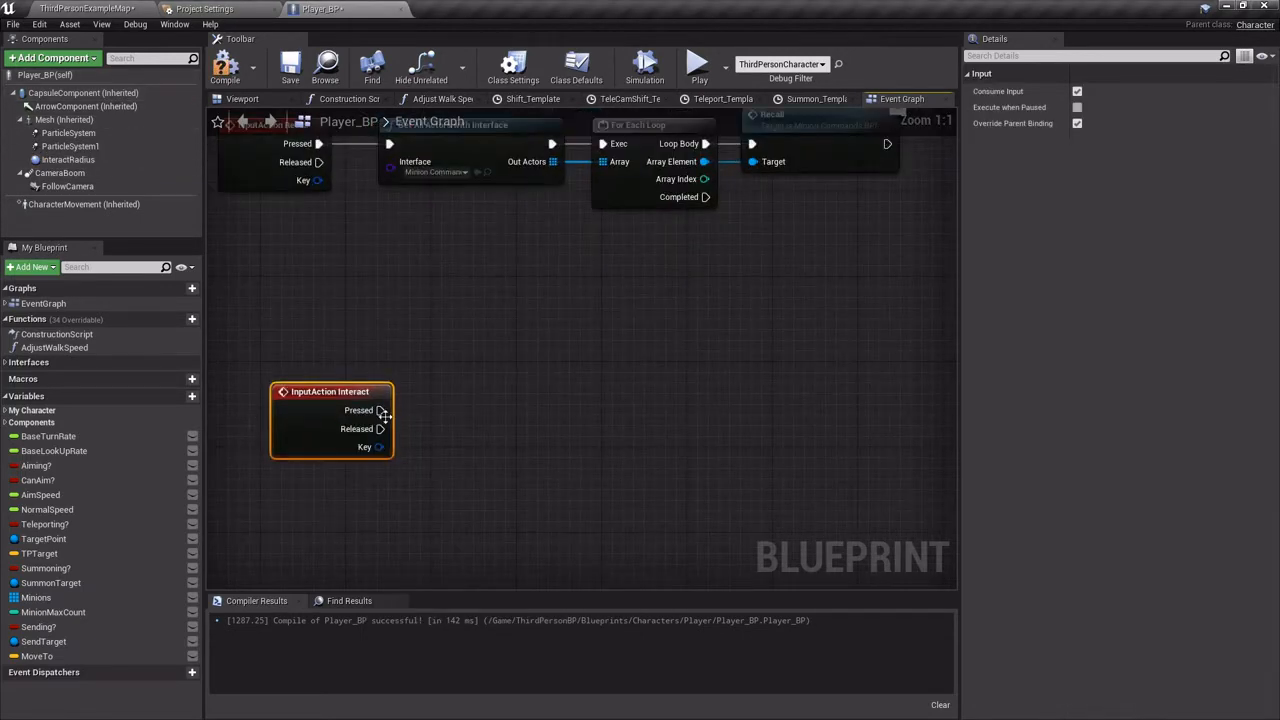
right_click(445, 411)
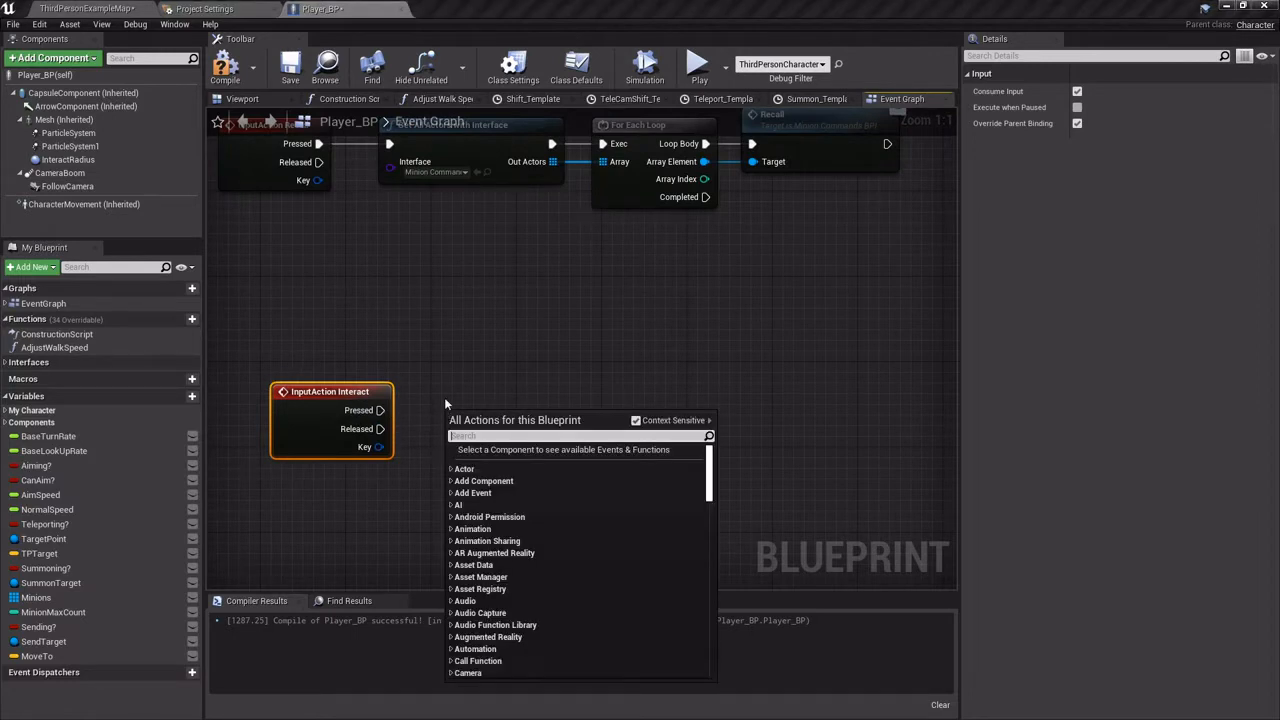
click(248, 81)
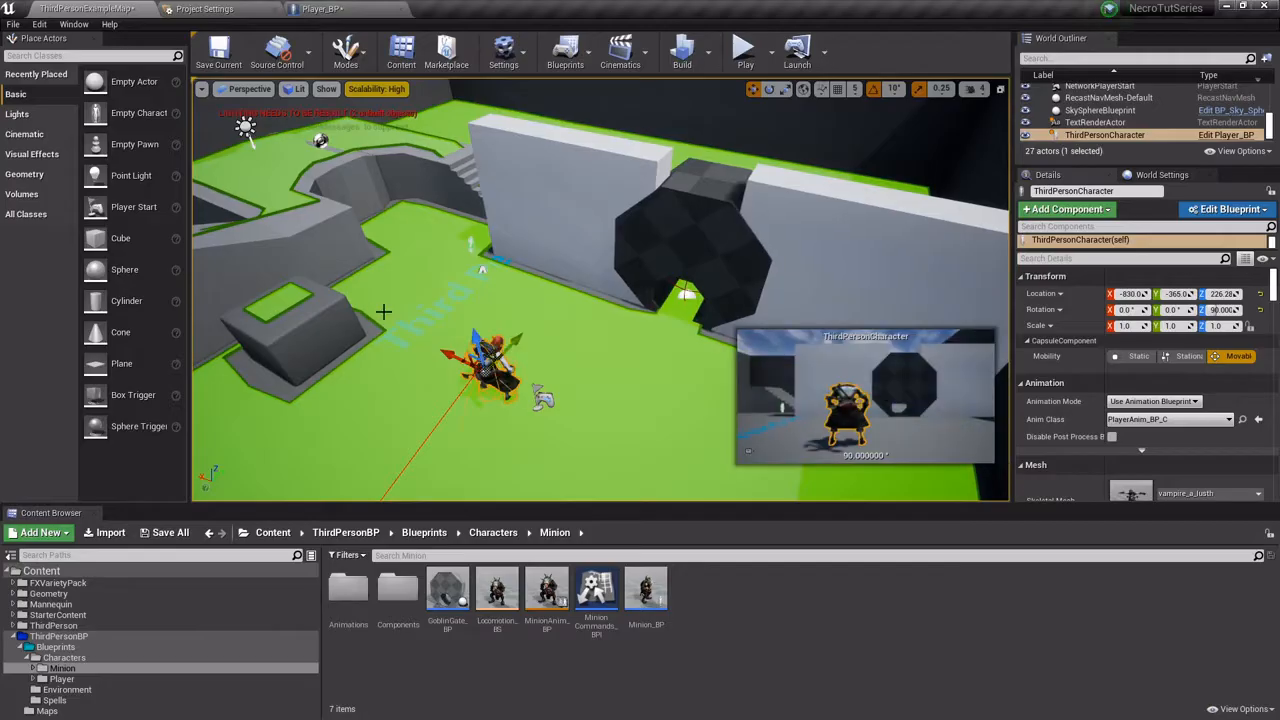
Create a folder named GoblinTriggers inside the Blueprints/Environment folder of the level's content.
click(62, 679)
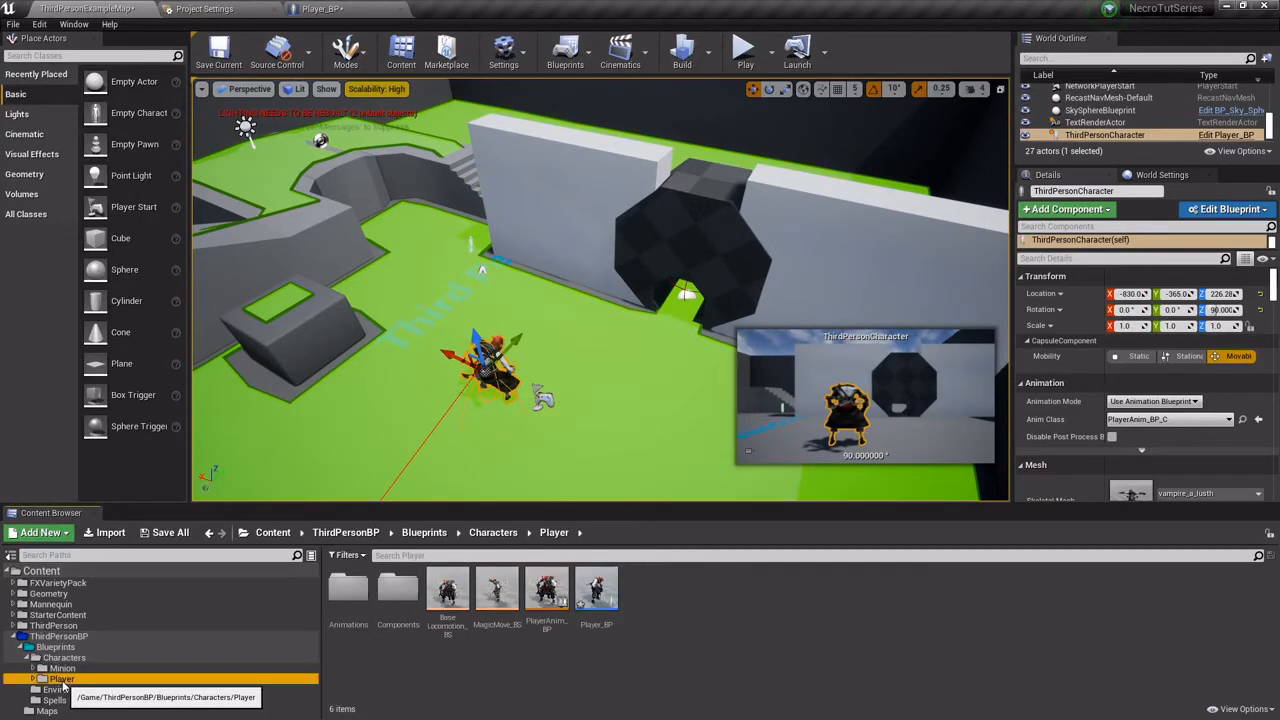
click(64, 658)
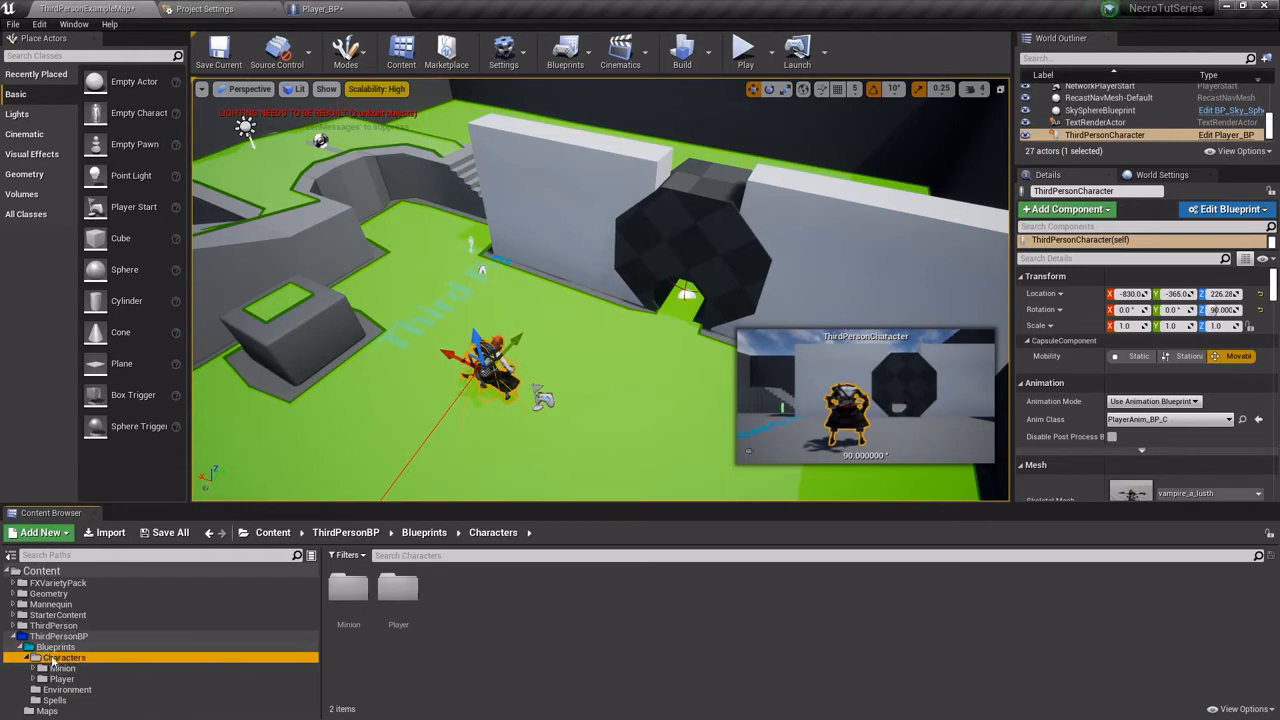
click(58, 648)
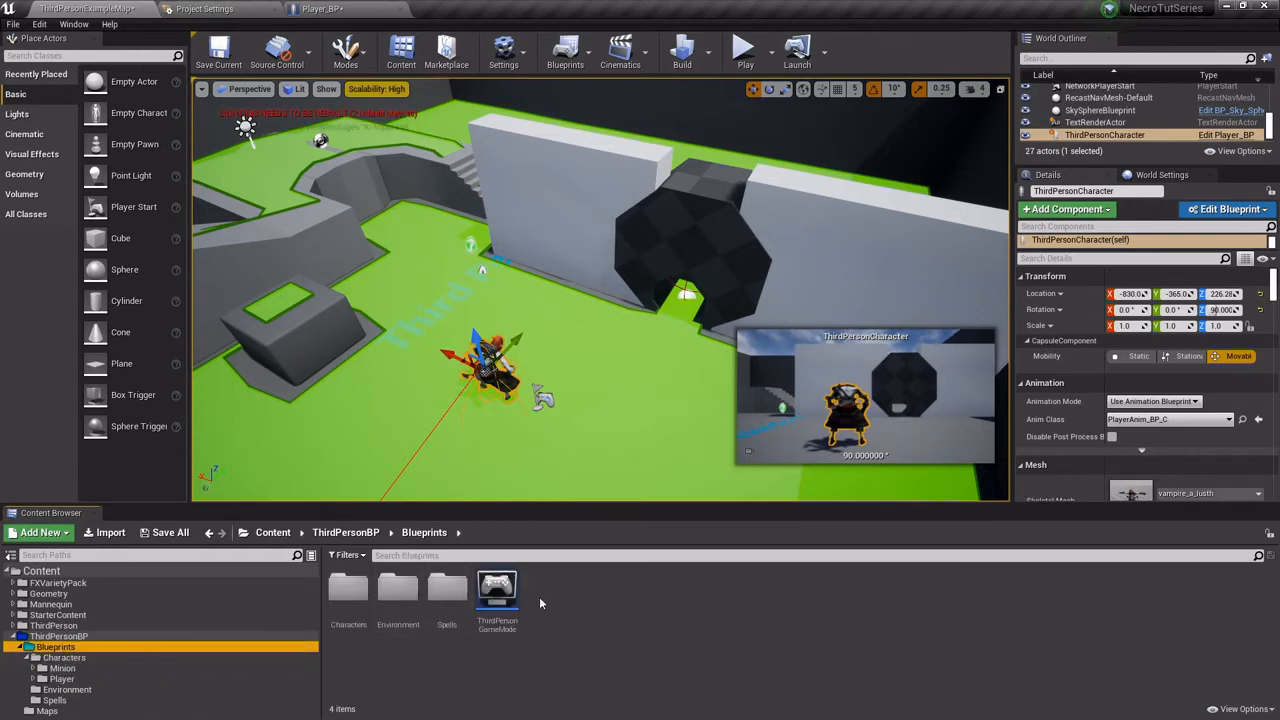
double_click(398, 592)
right_click(444, 595)
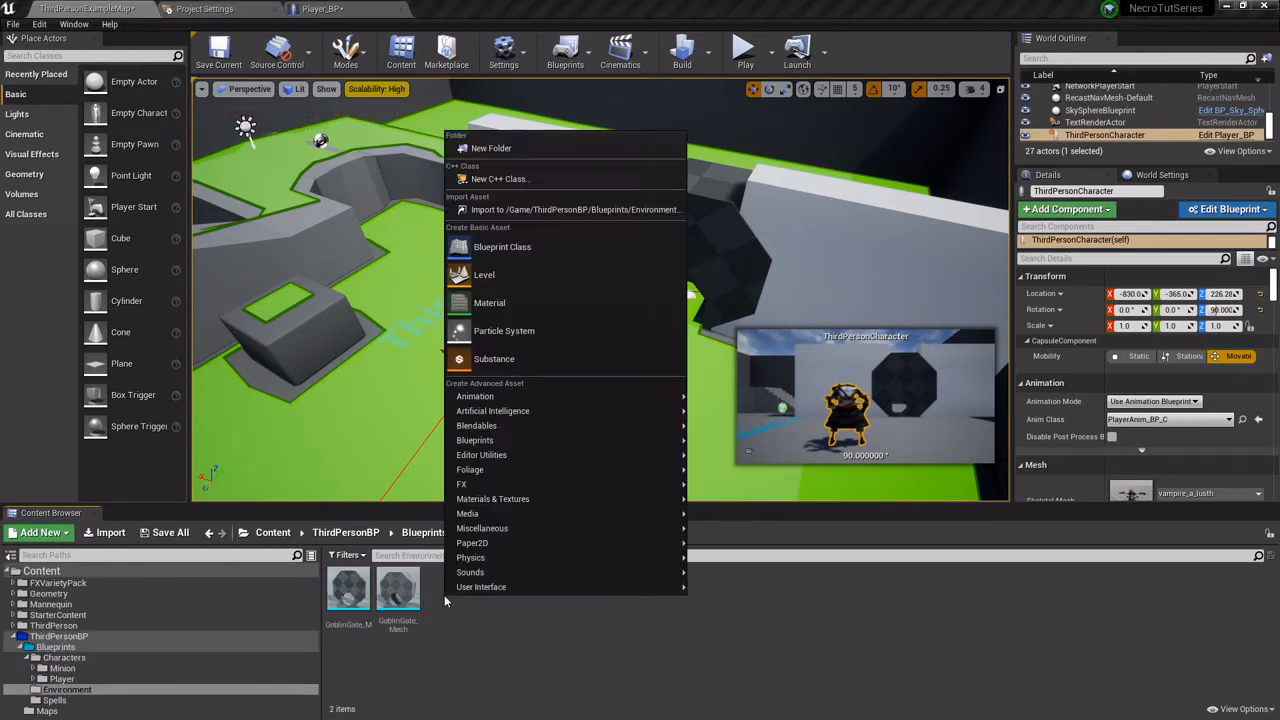
click(512, 147)
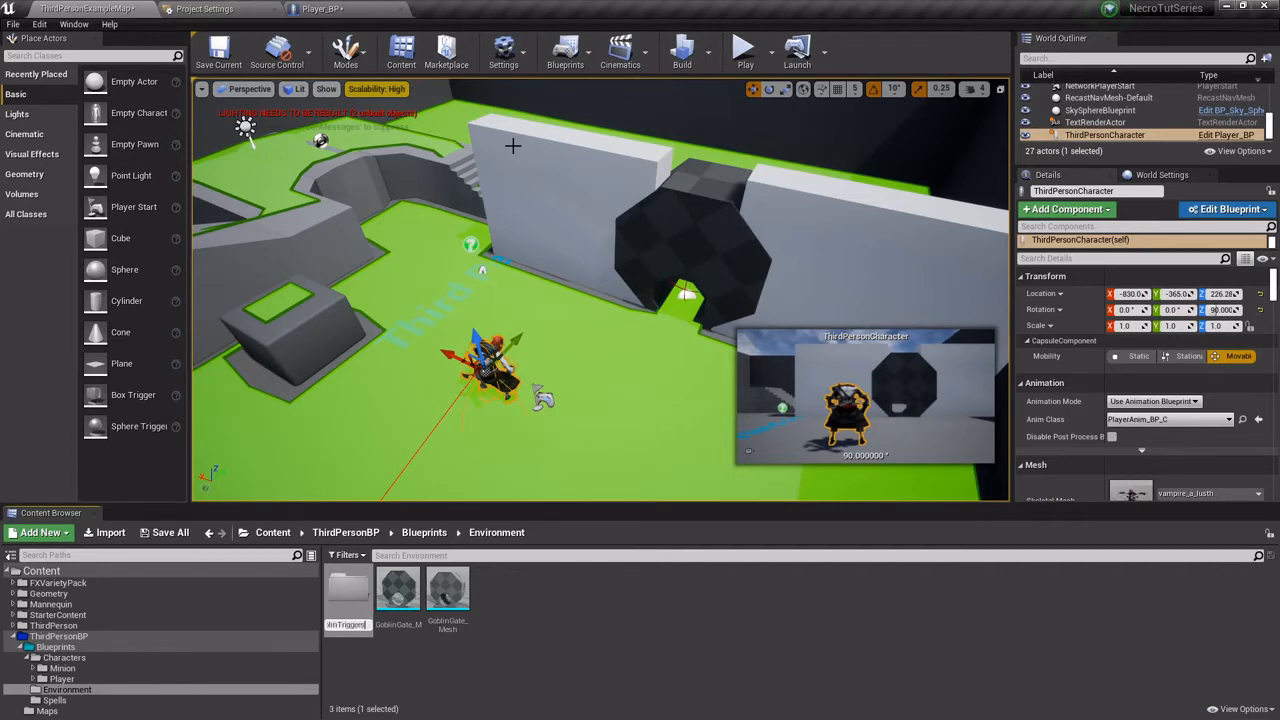
text(GoblinTriggers)
key(Return)
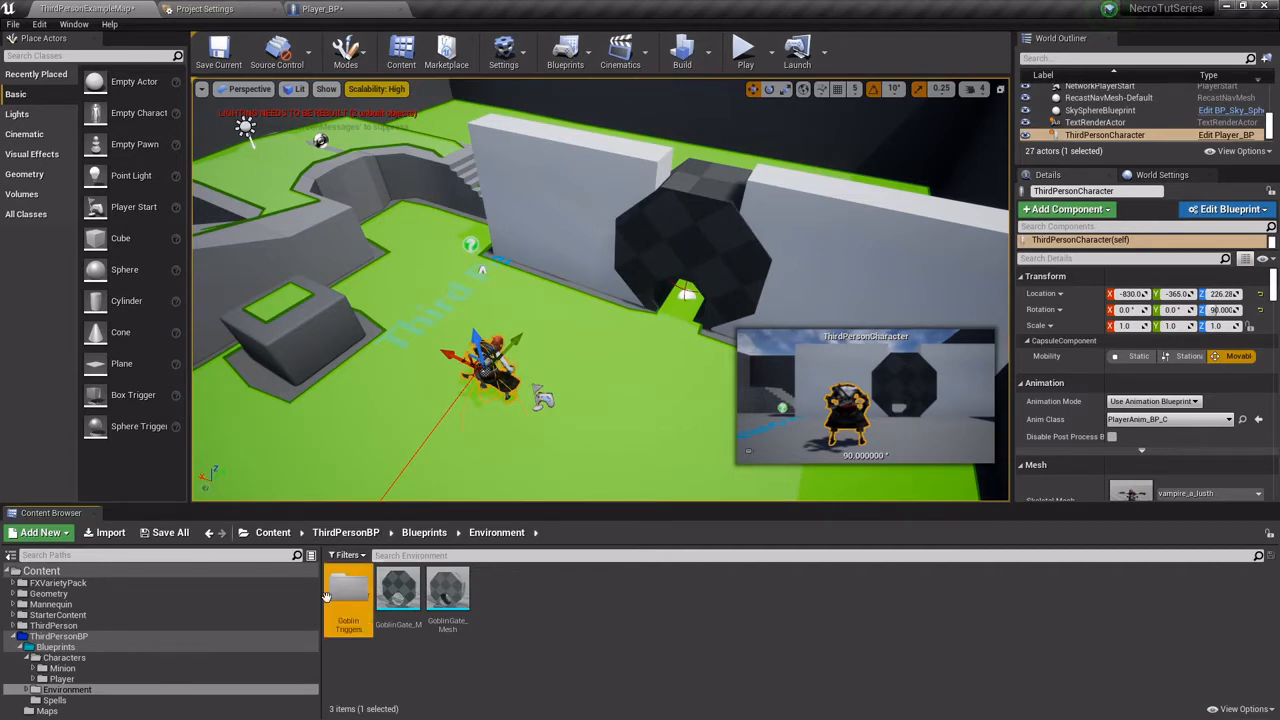
Create a Blueprint Interface named Interact_BPI in the GoblinTriggers folder.
double_click(361, 604)
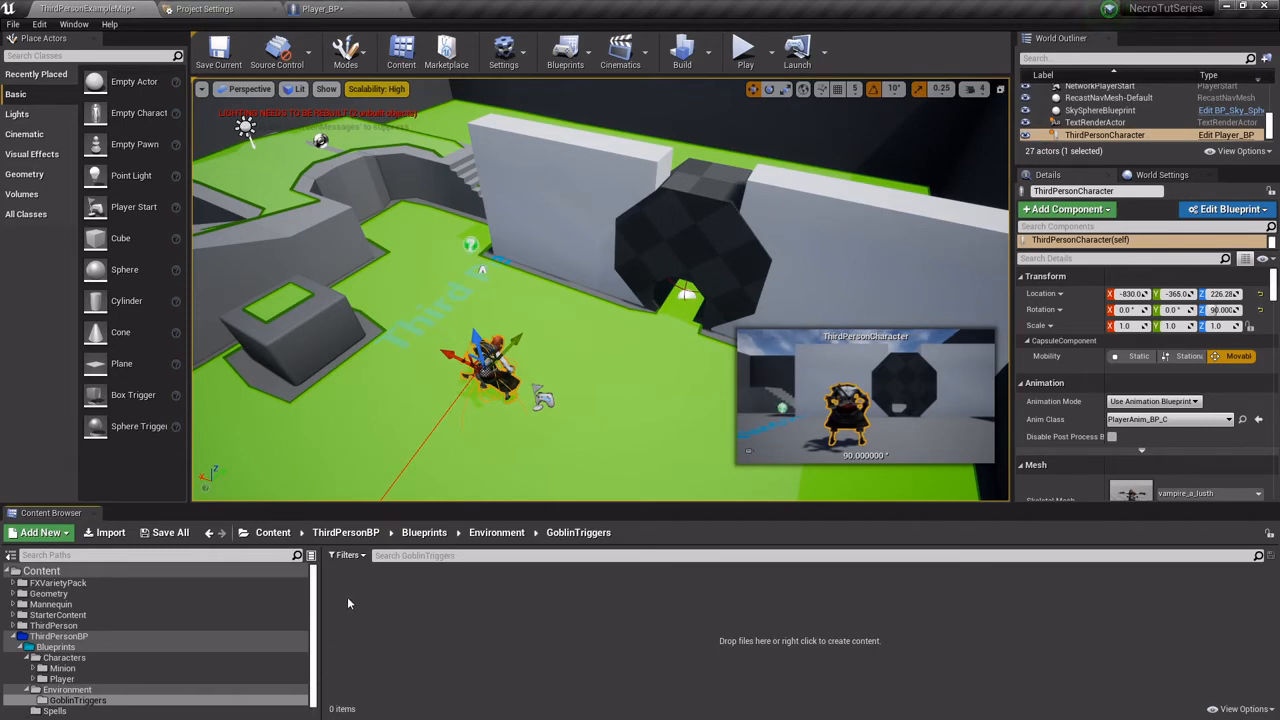
right_click(347, 596)
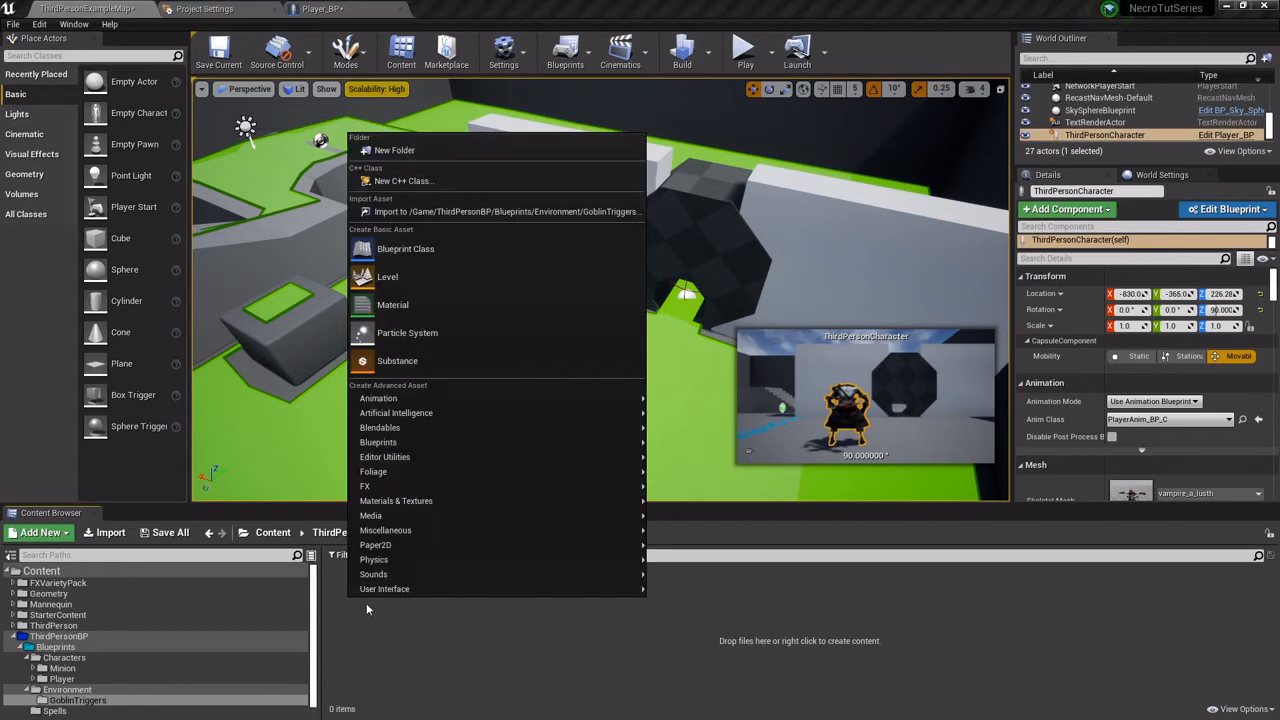
mouse_move(447, 445)
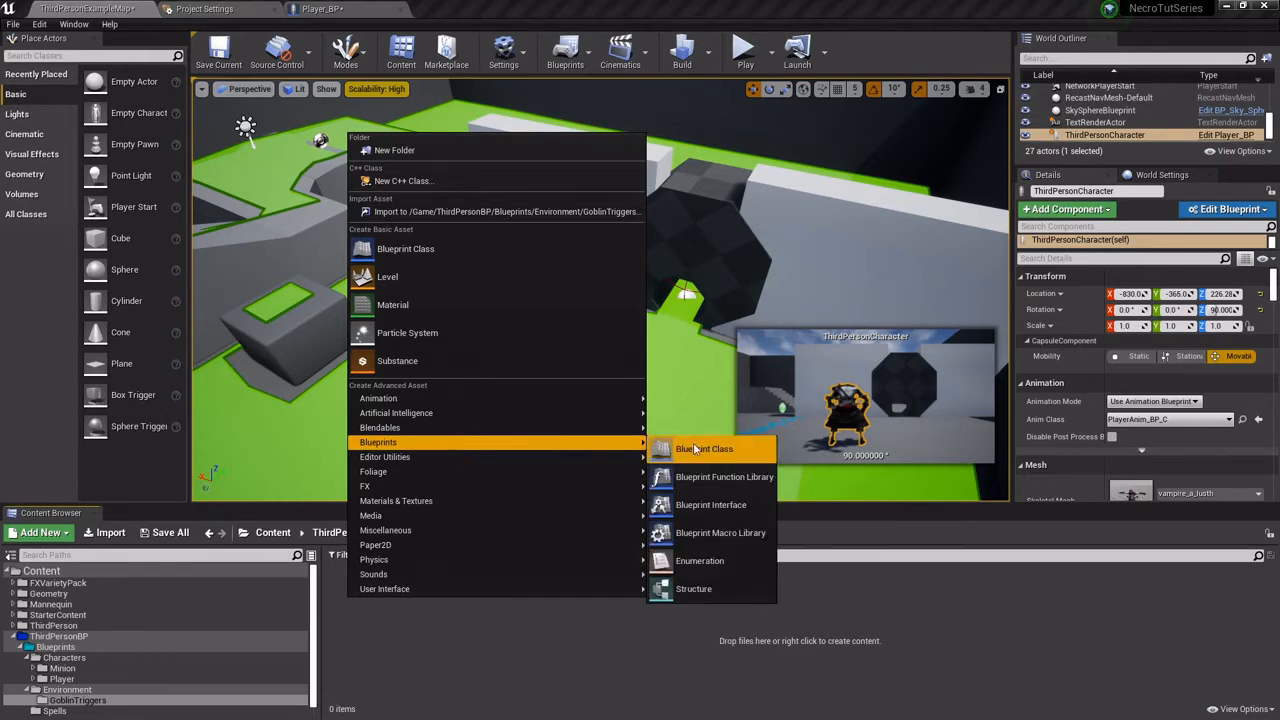
click(705, 505)
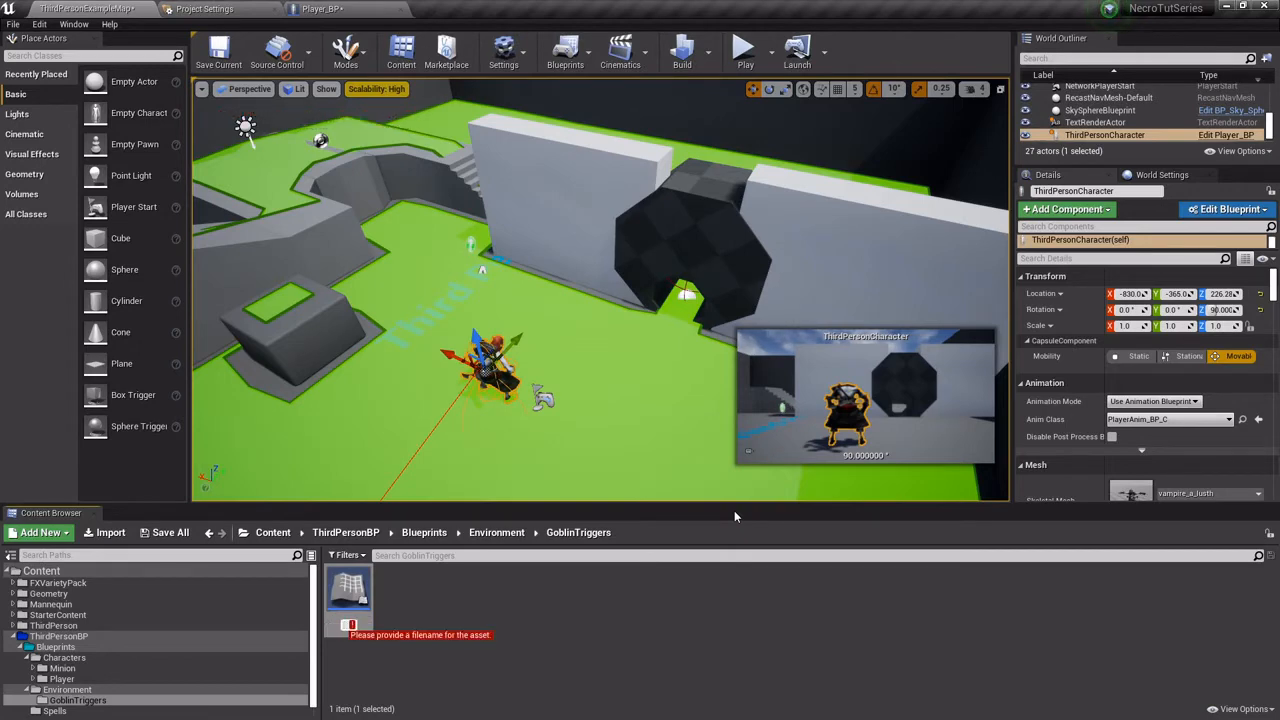
text(Interact_BPI)
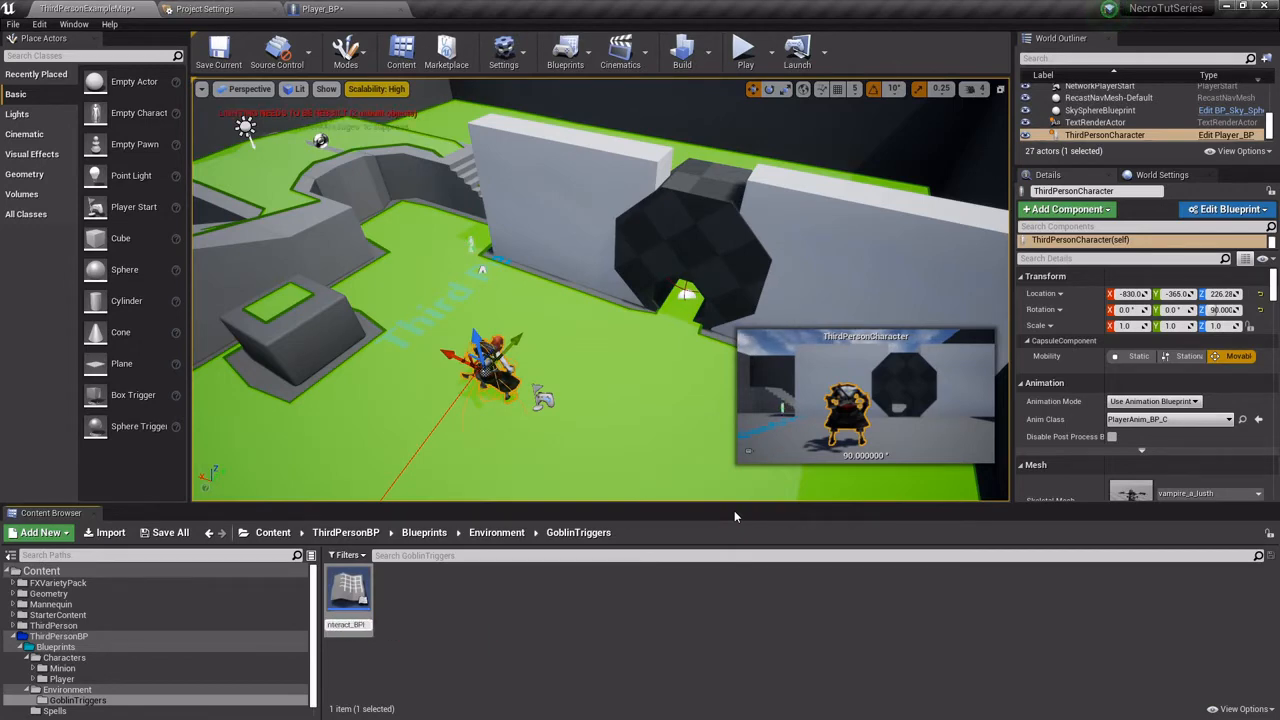
key(Return)
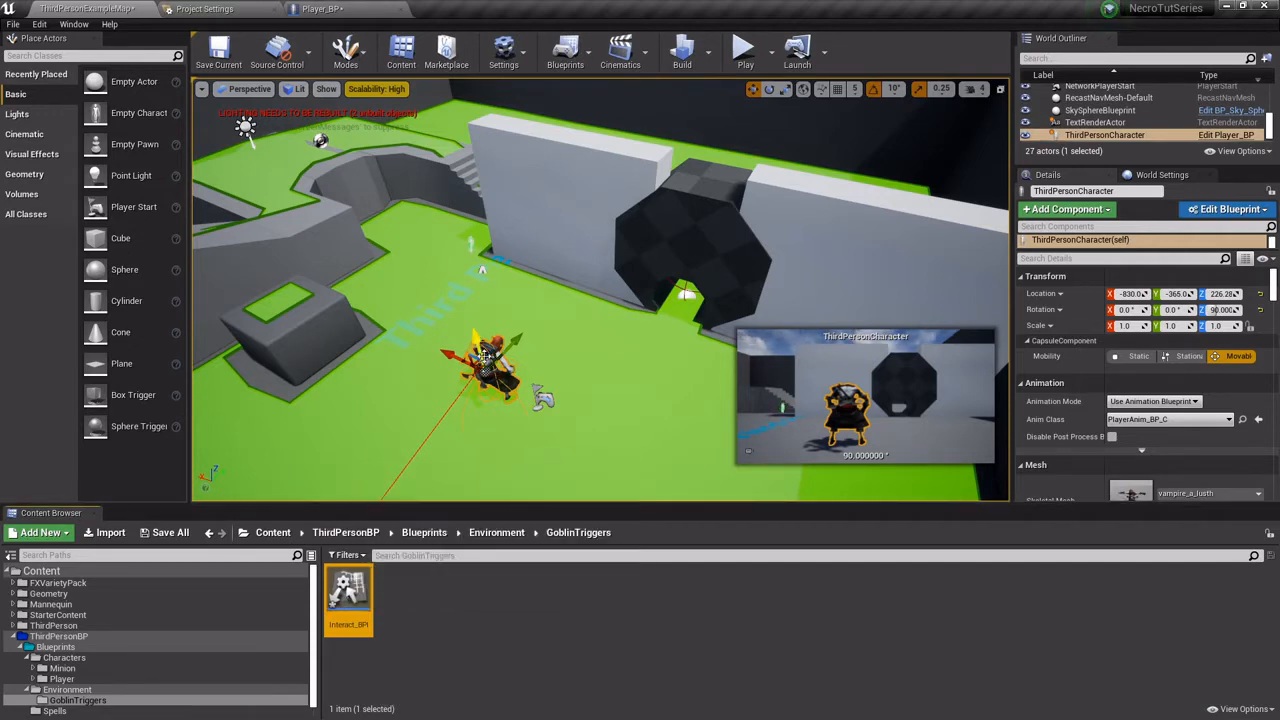
Add Interact_BPI to the implemented interfaces in Player_BP's class settings.
click(350, 9)
click(531, 79)
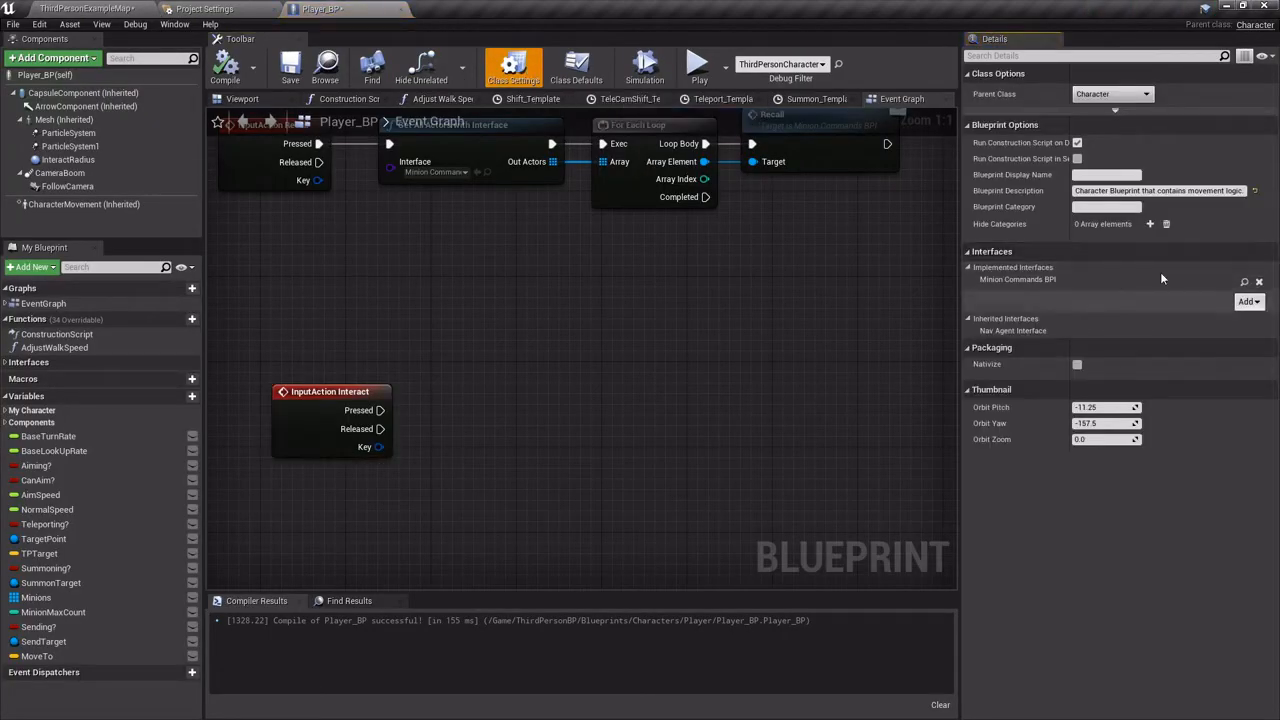
click(1250, 302)
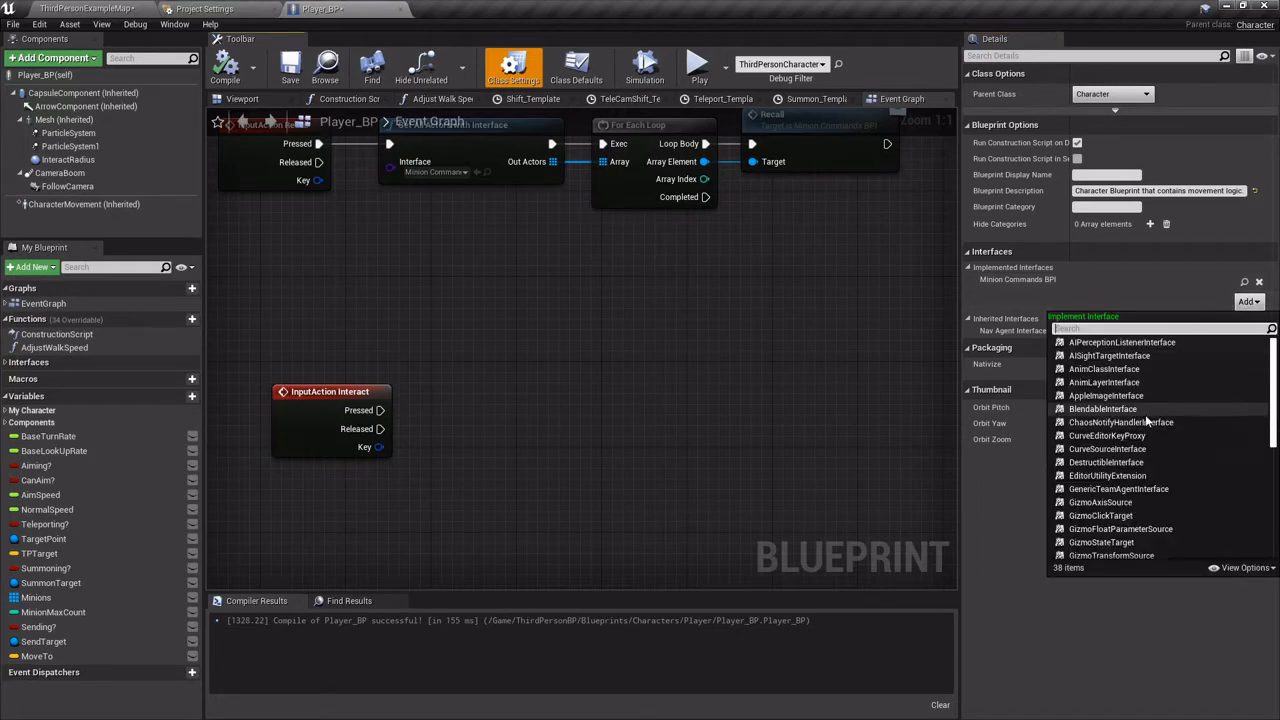
text(intera)
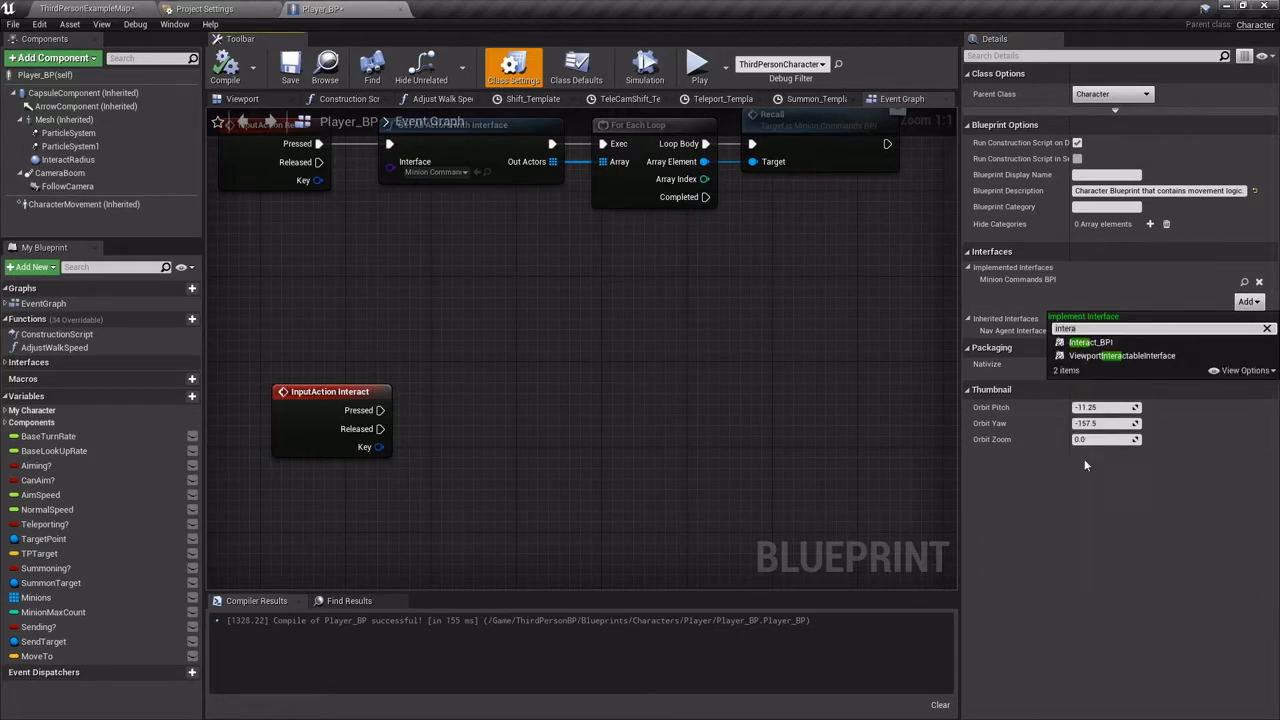
click(1090, 342)
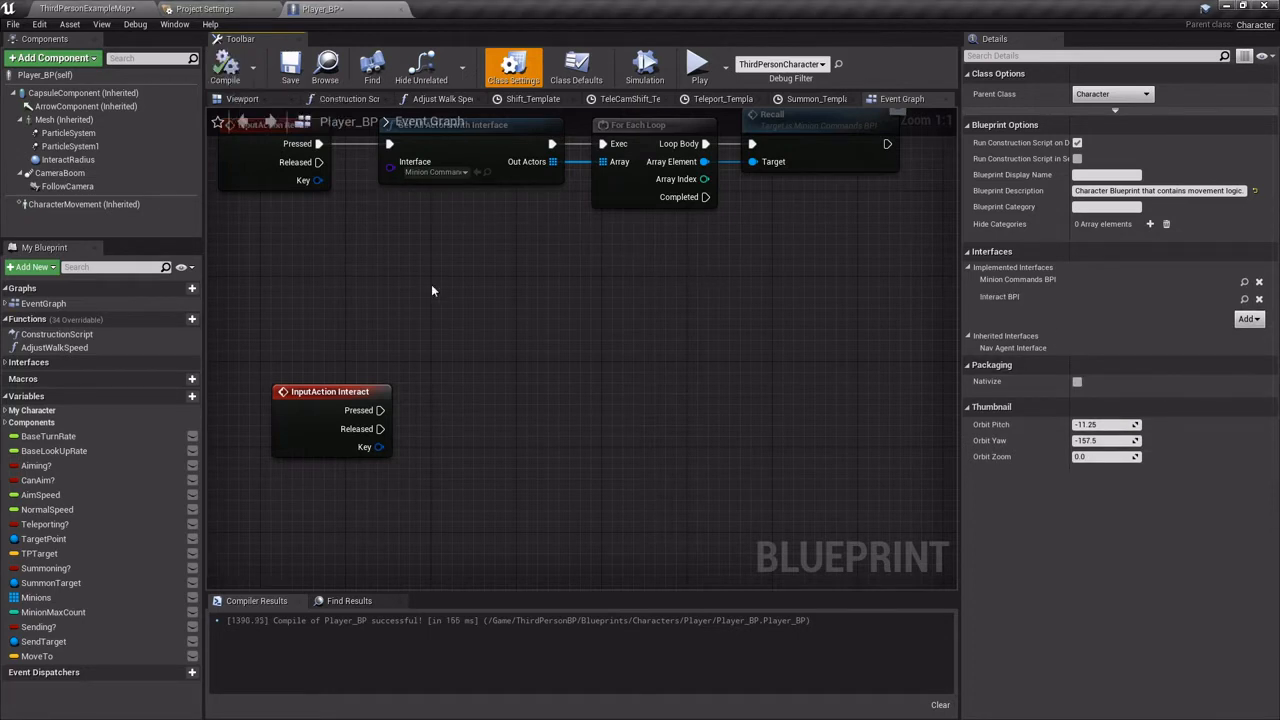
Open the Interact_BPI interface, name its new function Interact, and close the interface editor.
click(87, 8)
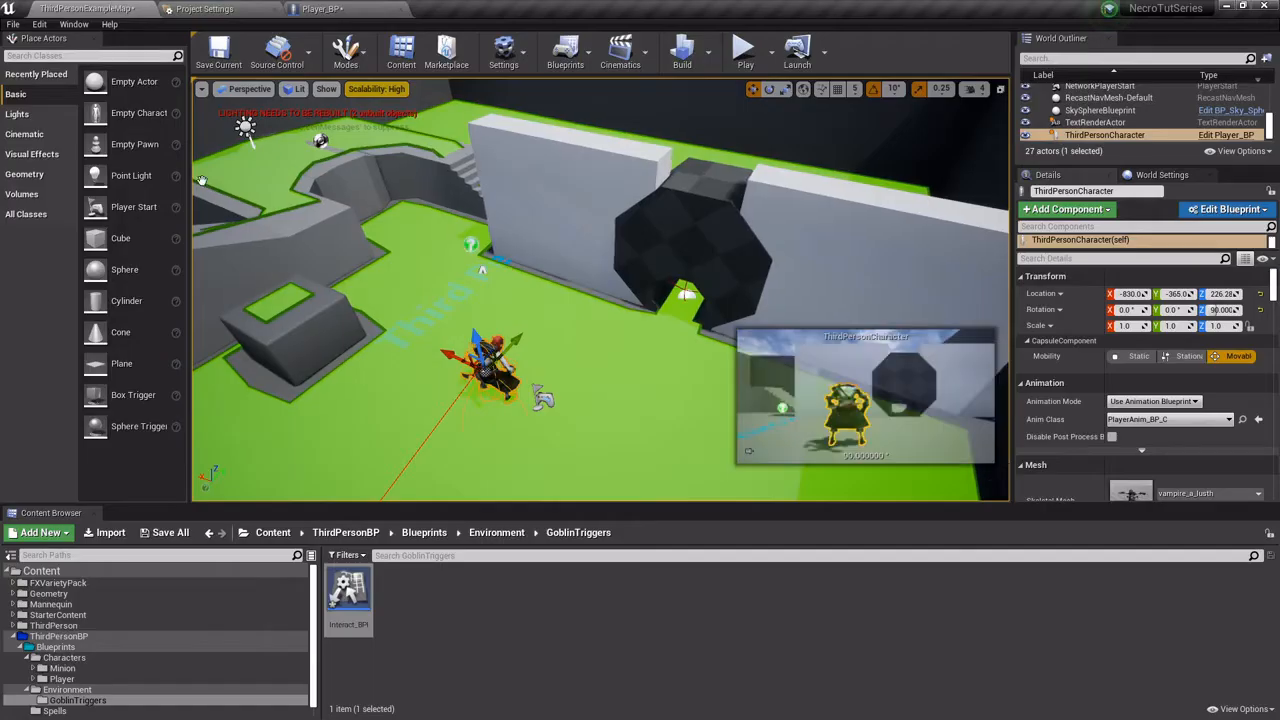
double_click(348, 590)
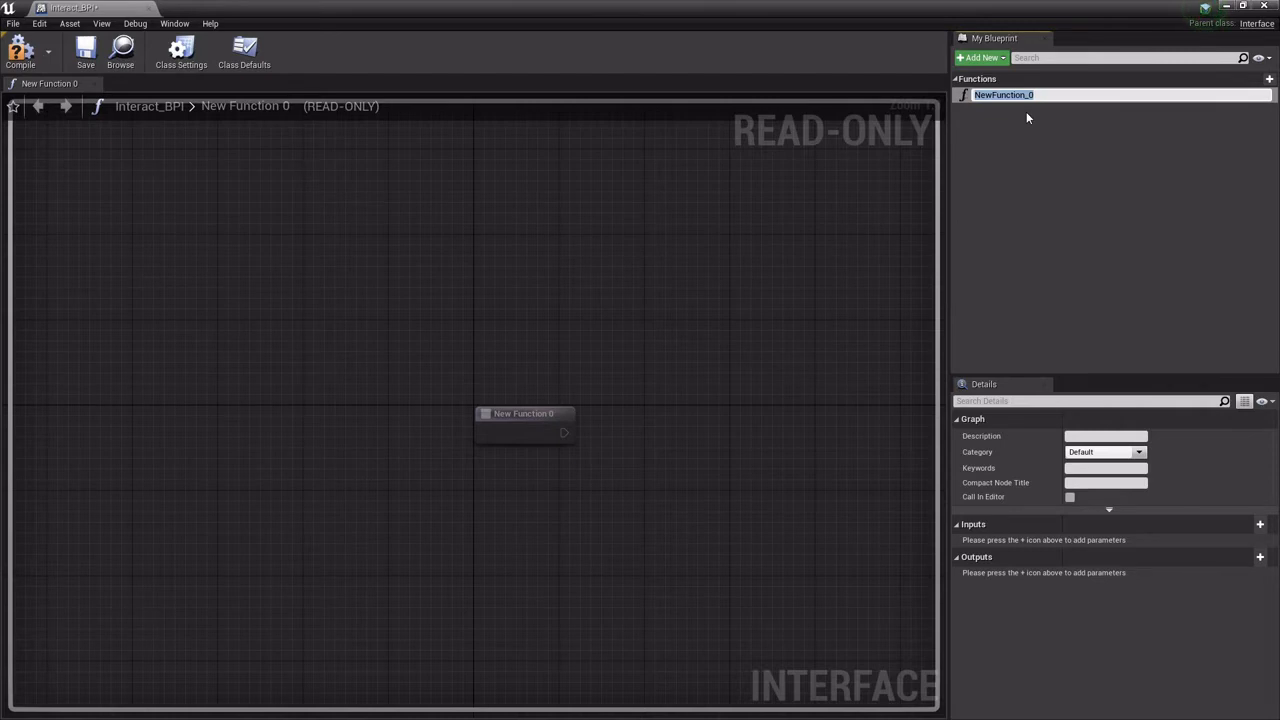
text(Interact)
key(Return)
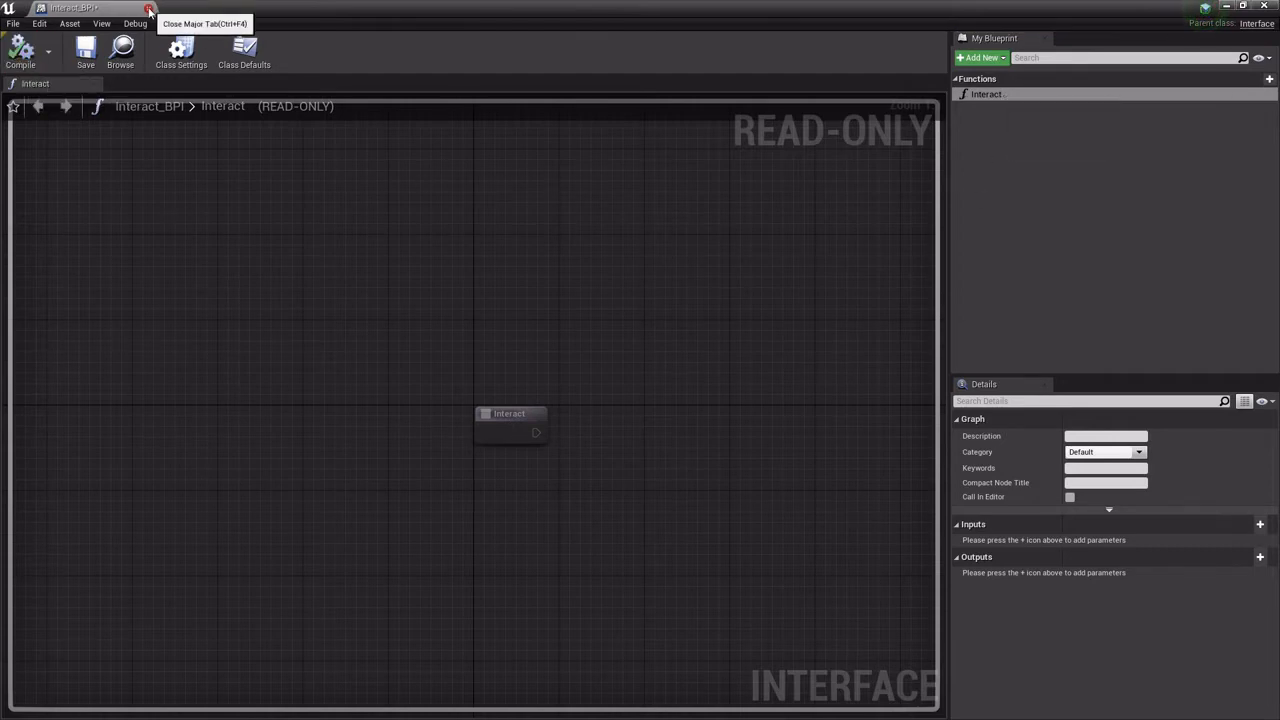
click(148, 8)
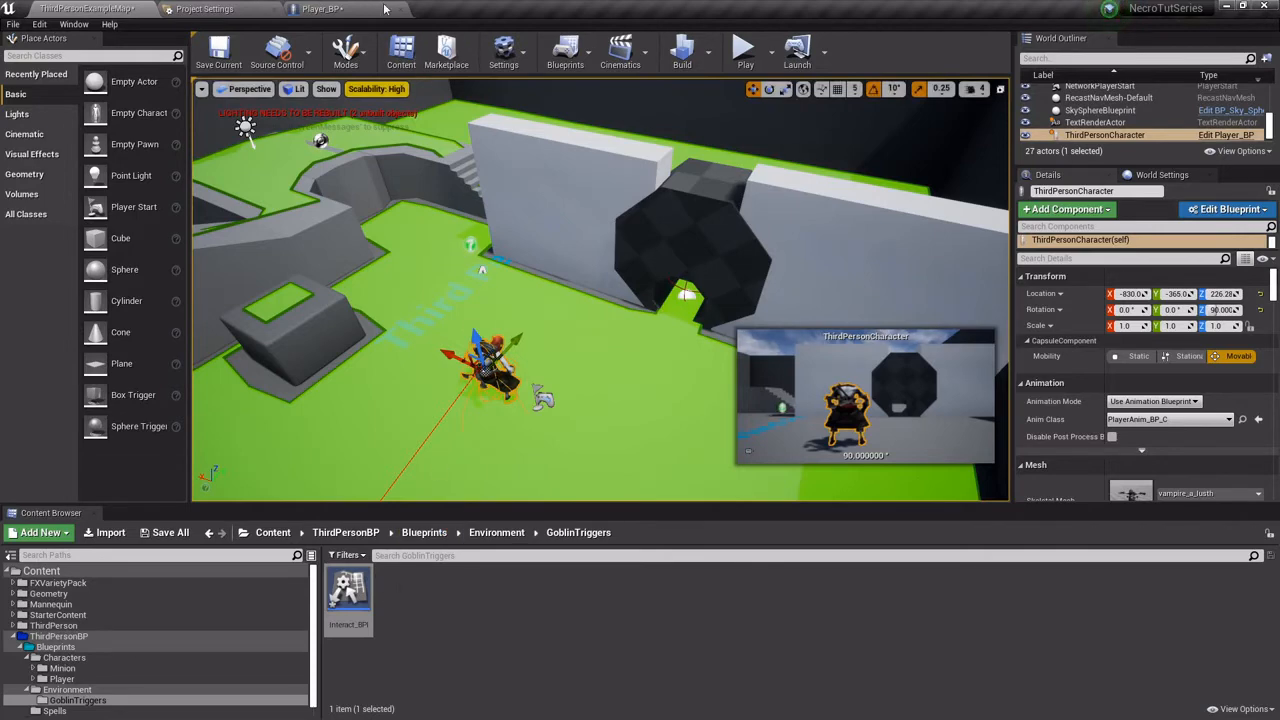
Add a Get All Actors with Interface node beside the InputAction Interact event in Player_BP's event graph.
click(322, 8)
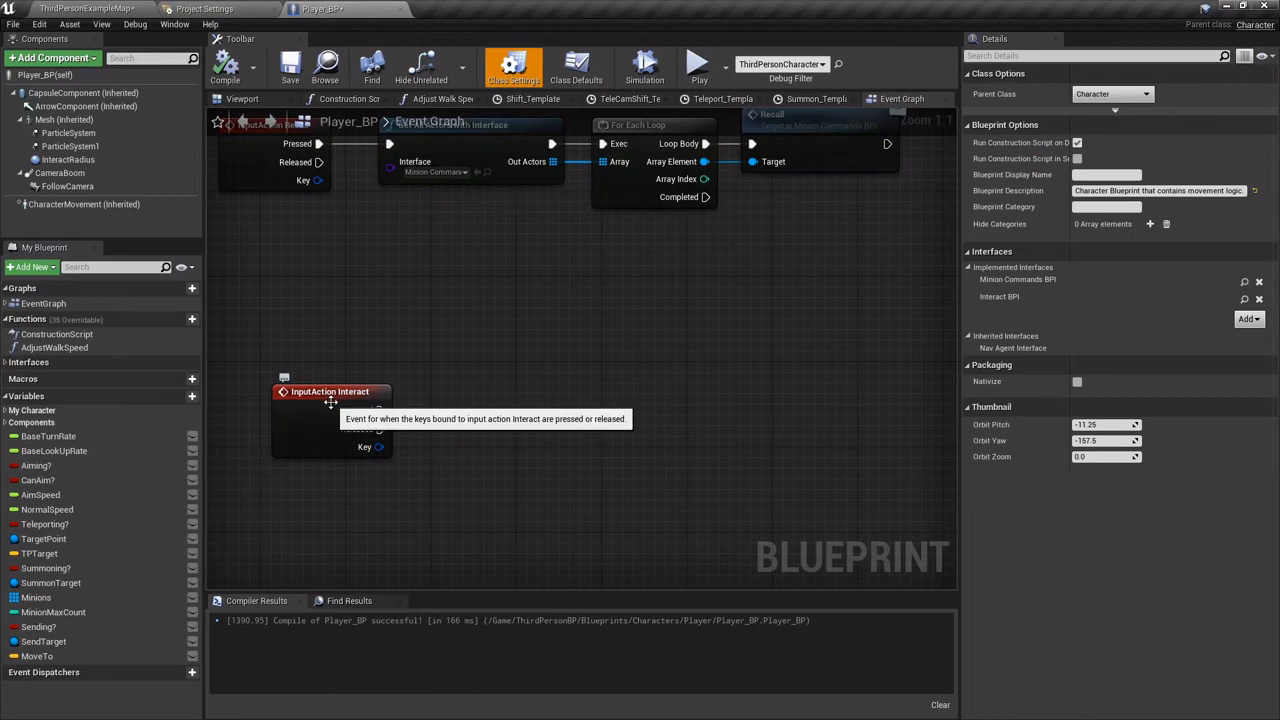
right_click(424, 389)
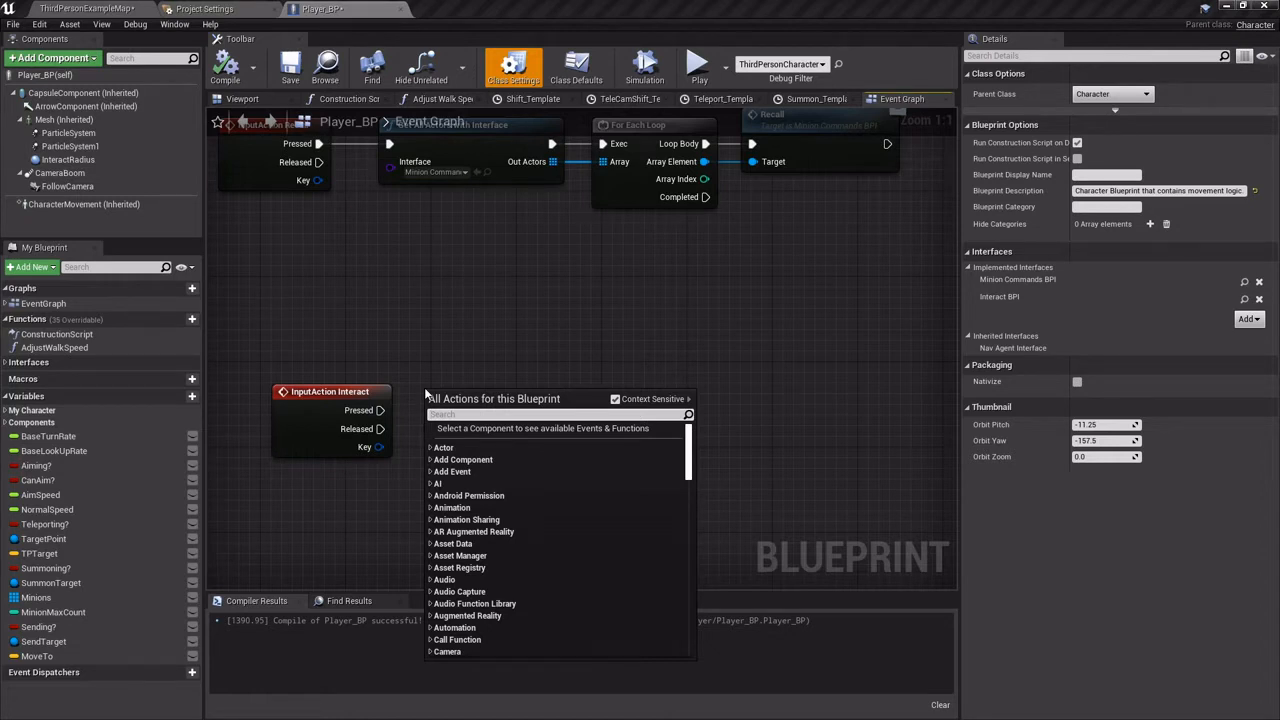
text(g)
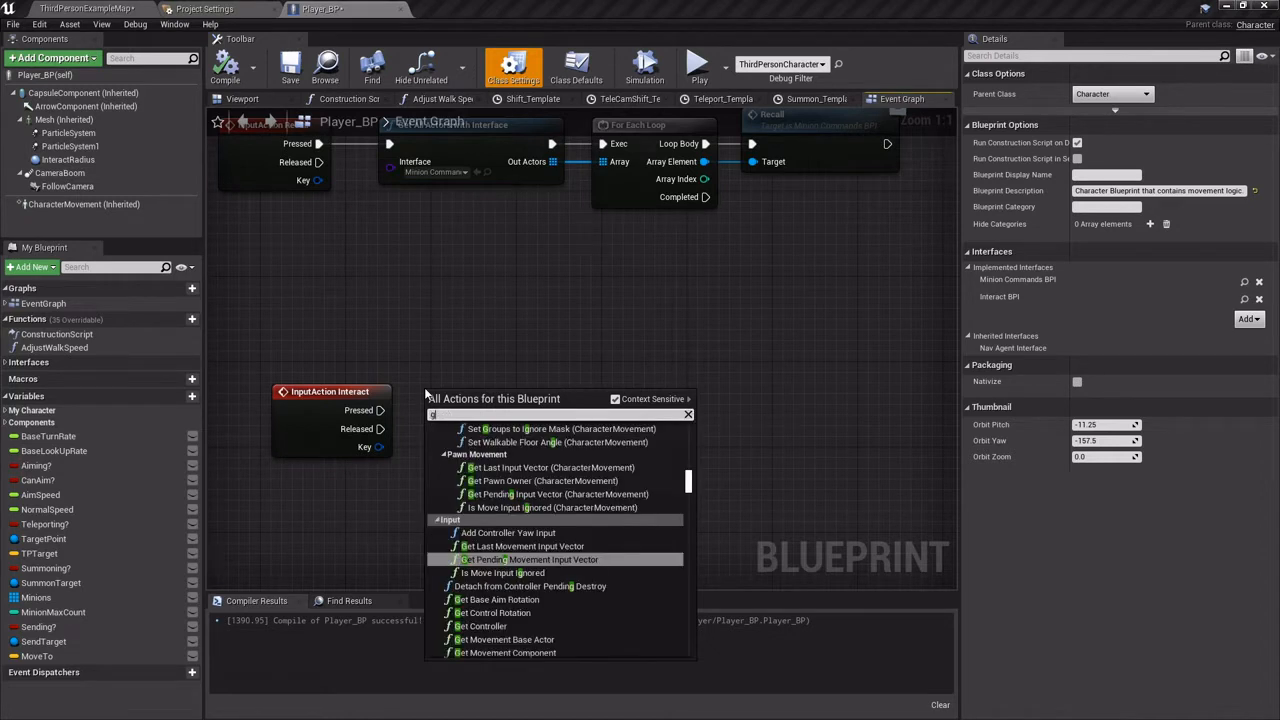
text(et all actors with inter)
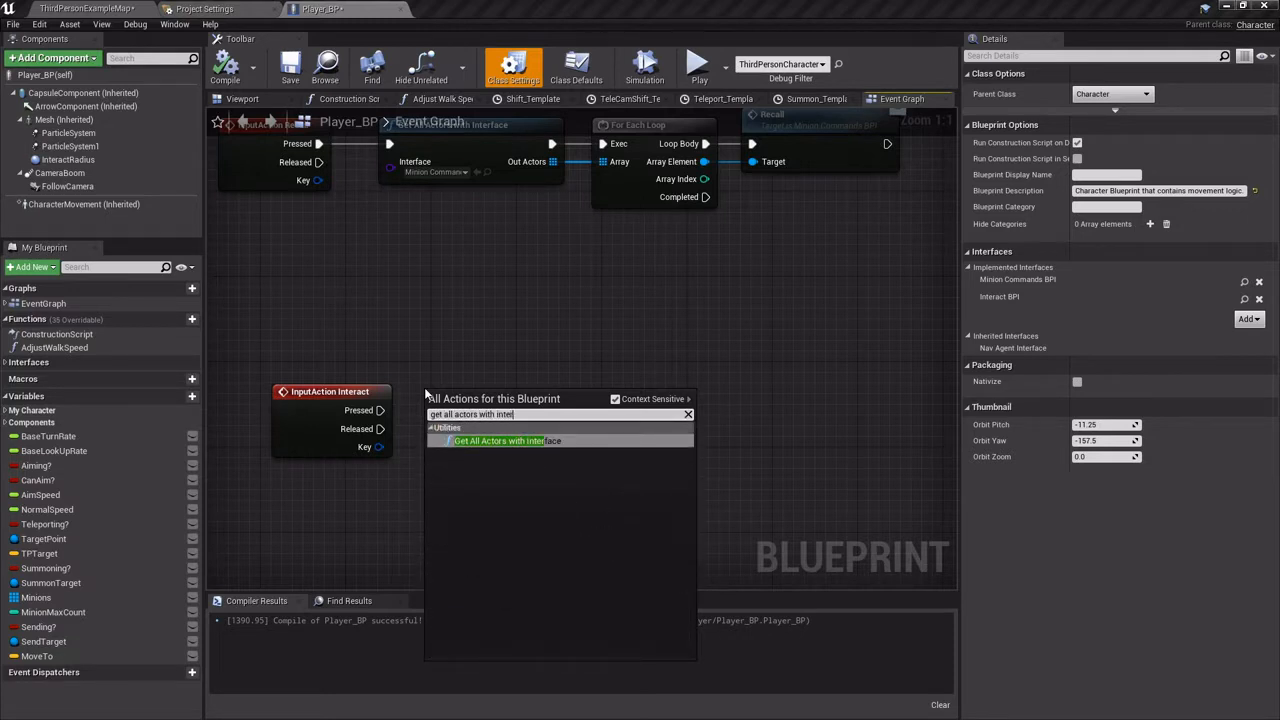
key(Return)
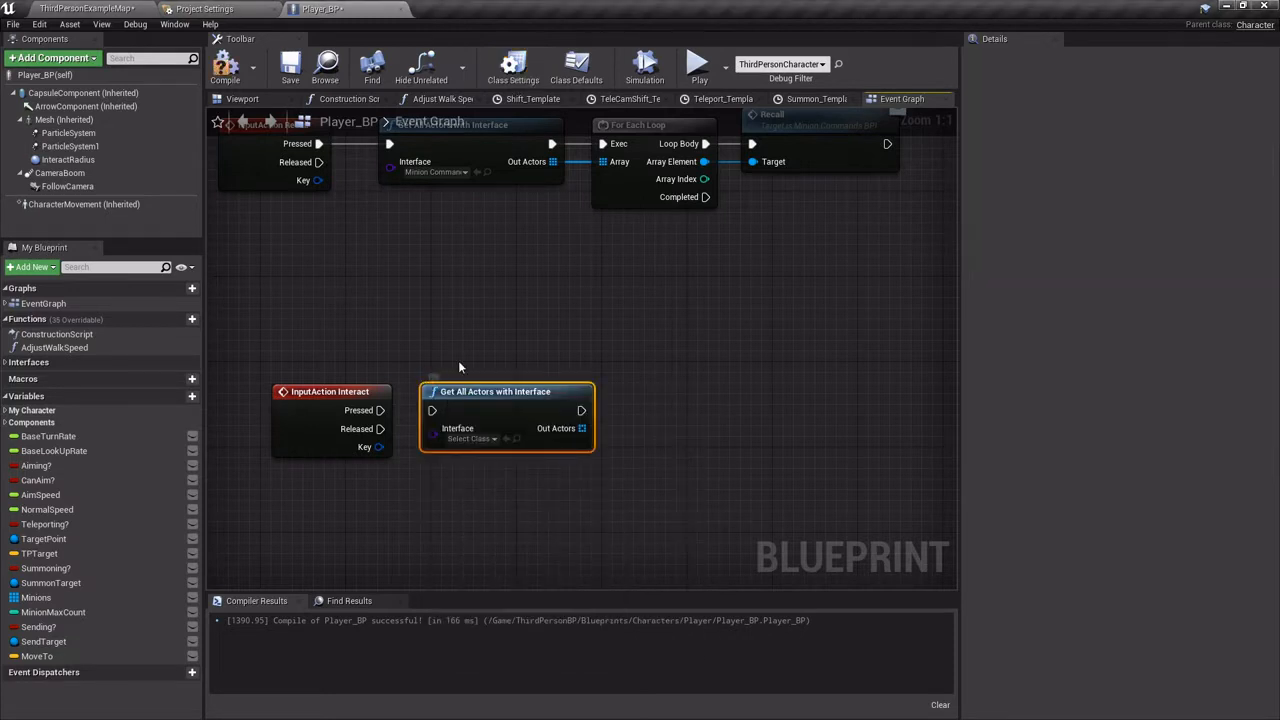
Connect InputAction Interact's Pressed output to Get All Actors with Interface and set its interface to Interact_BPI.
click(104, 14)
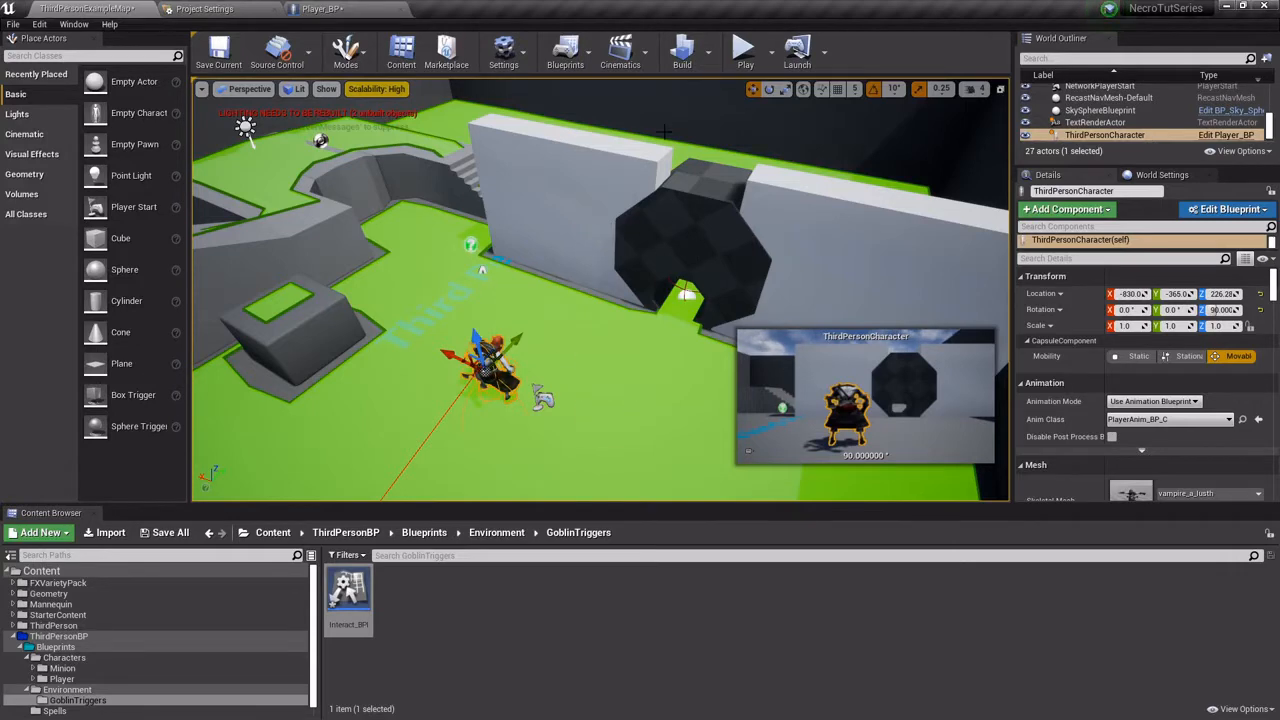
click(322, 8)
drag(373, 415, 436, 411)
click(476, 438)
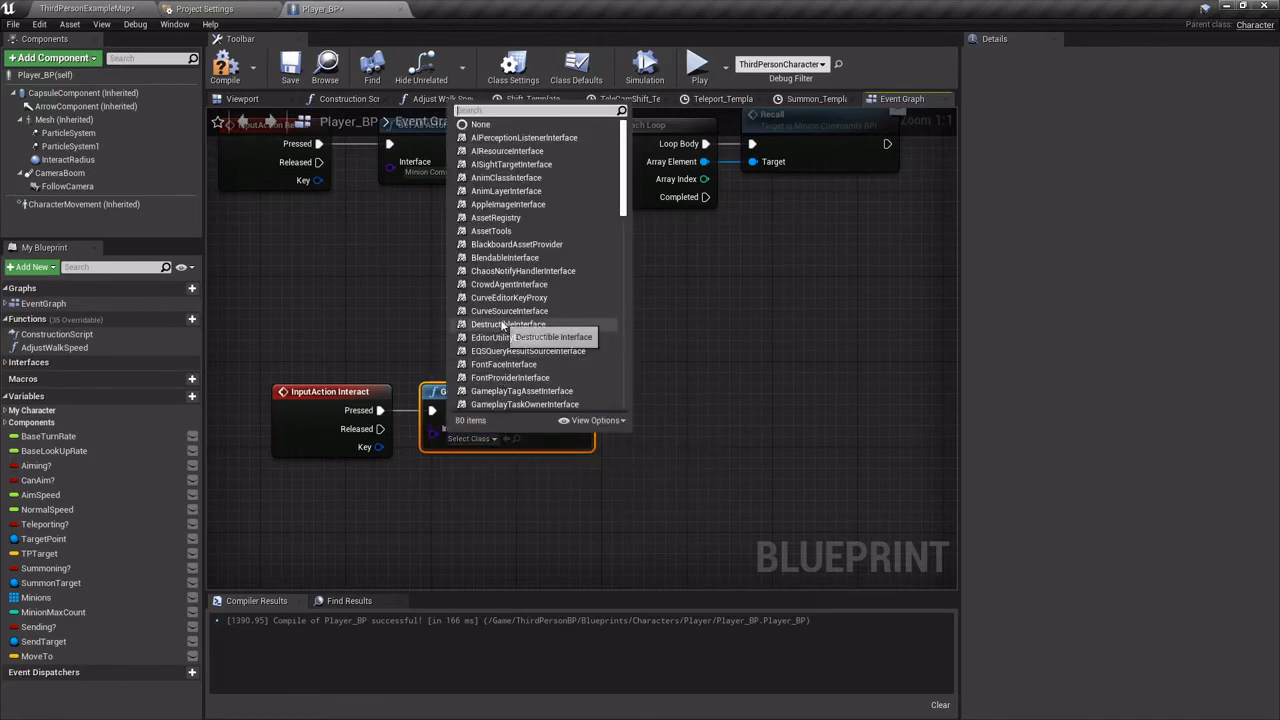
text(intera)
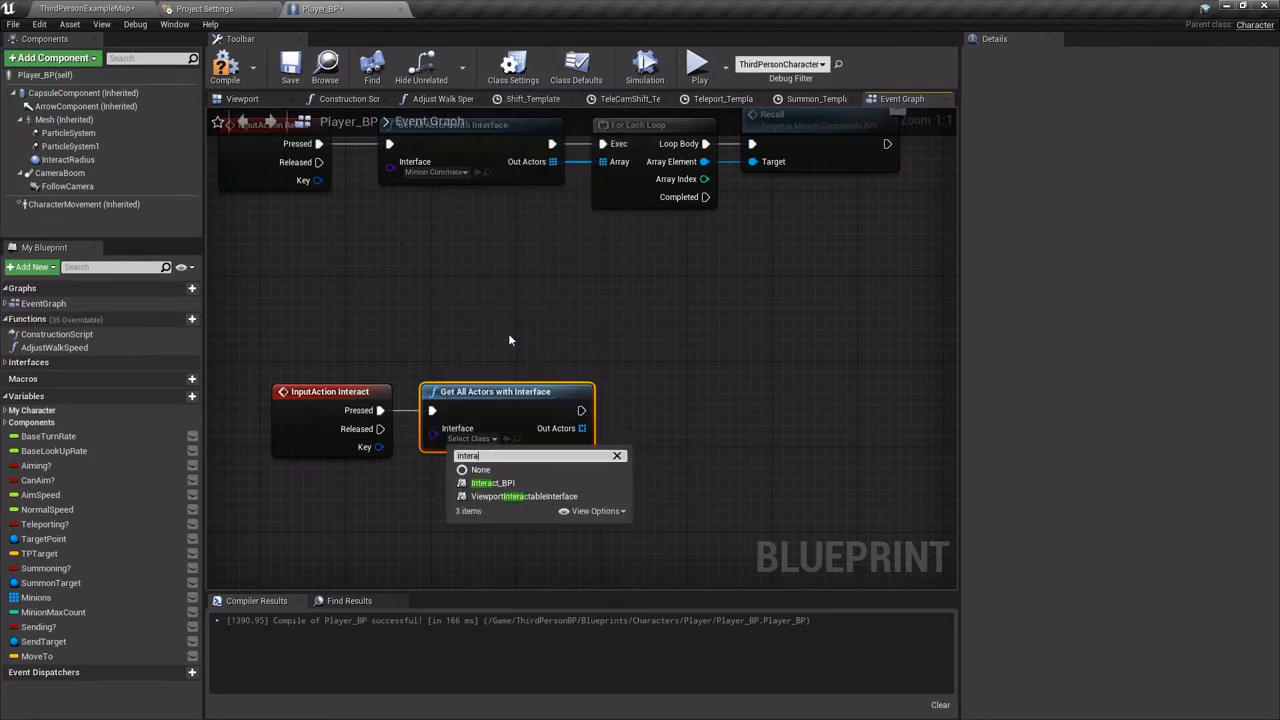
click(492, 483)
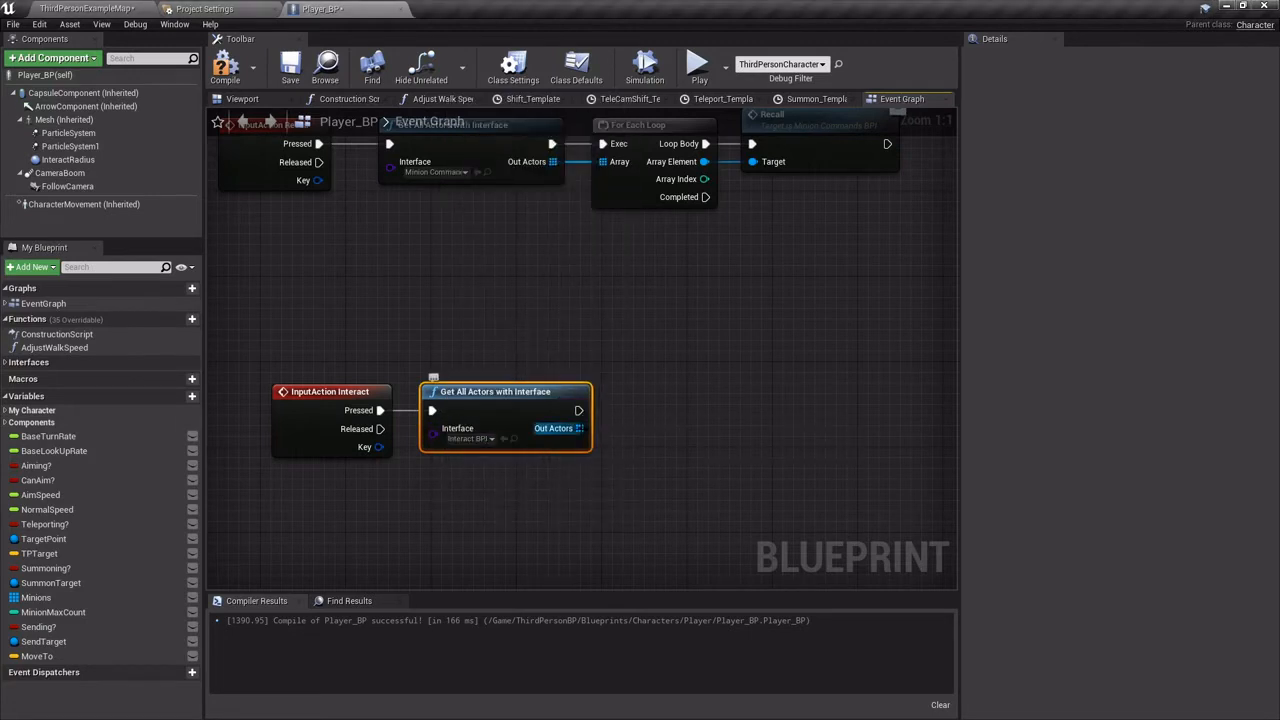
Add a For Each Loop fed by Out Actors, run it from Get All Actors with Interface, and align it beside that node.
drag(578, 428, 629, 436)
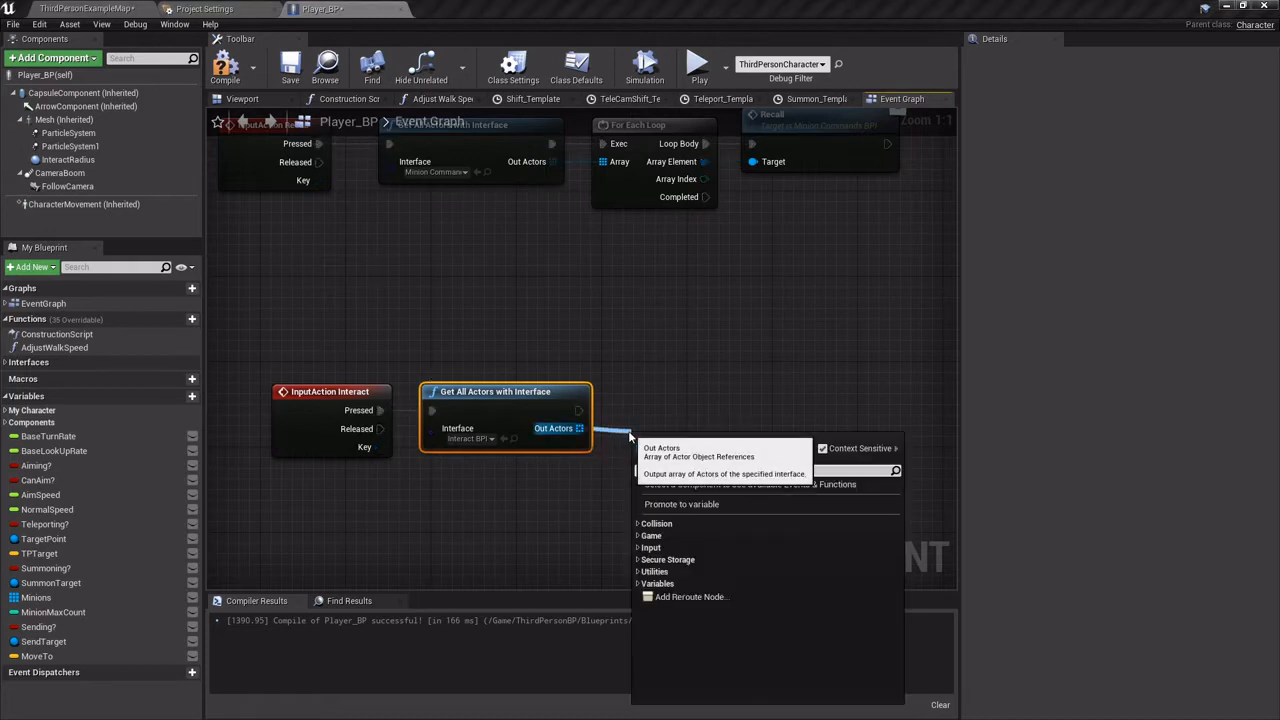
click(482, 386)
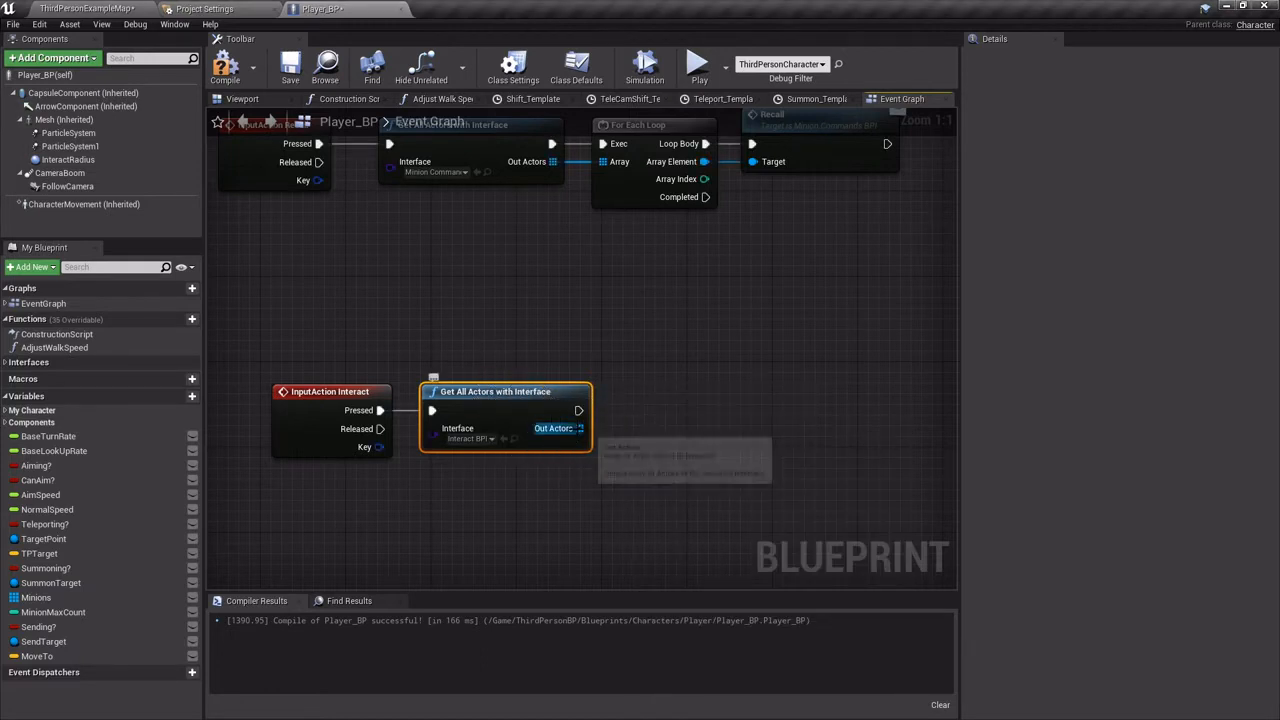
drag(579, 428, 639, 428)
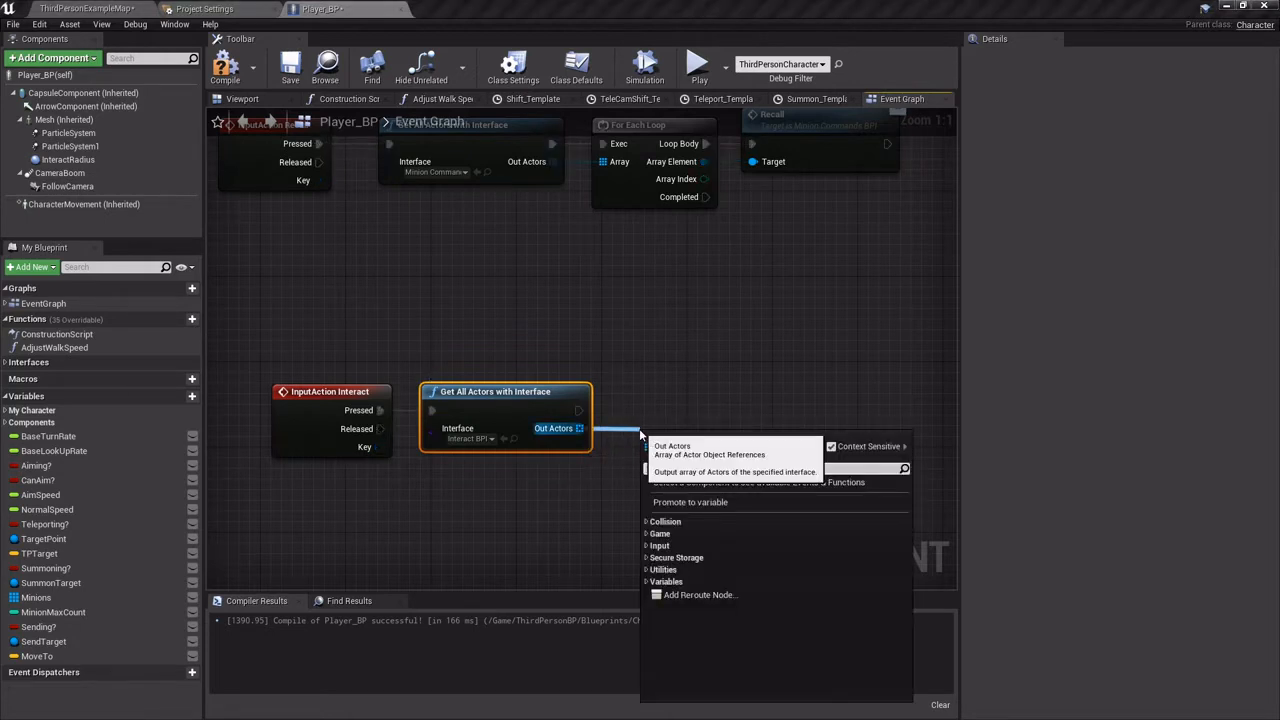
text(for each)
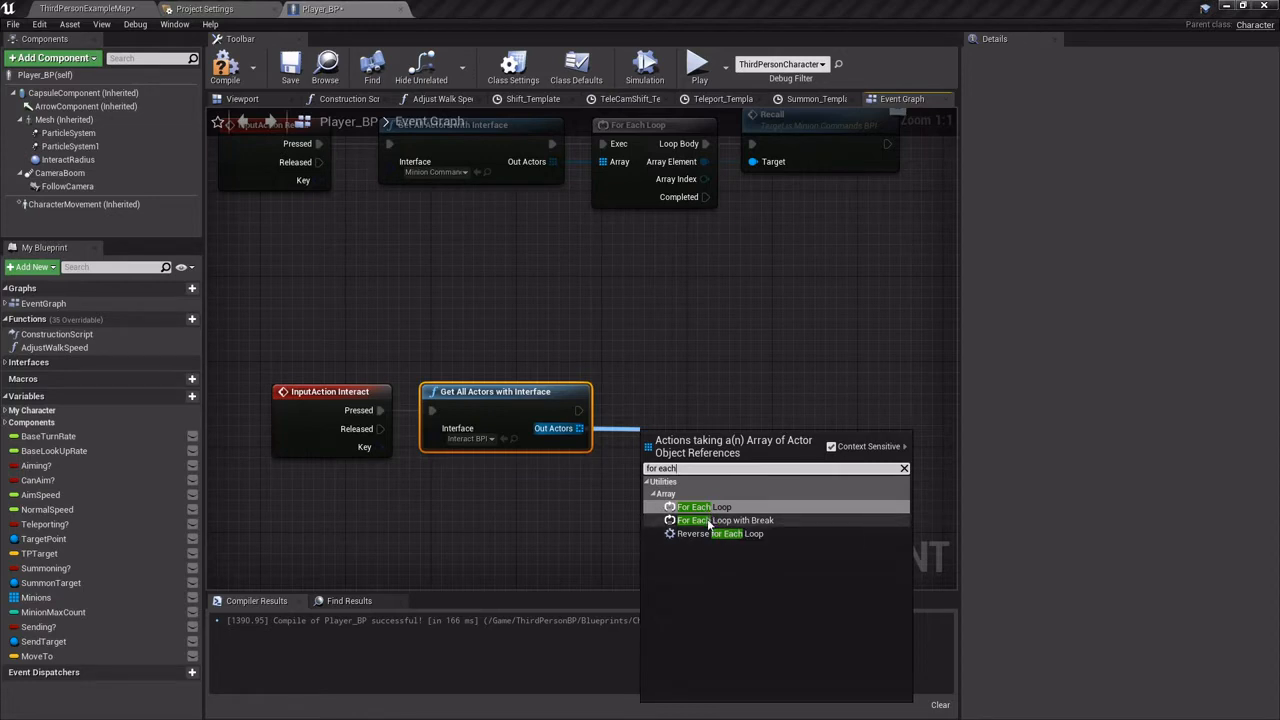
click(700, 507)
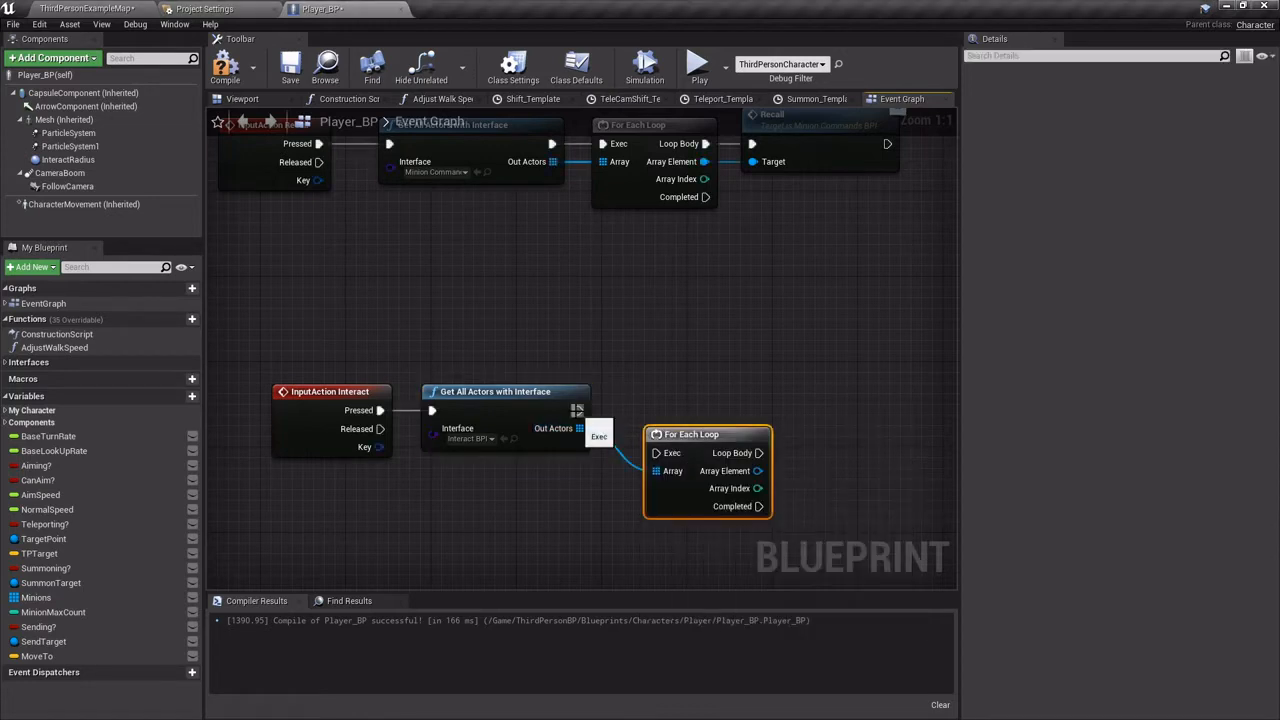
drag(695, 442, 662, 398)
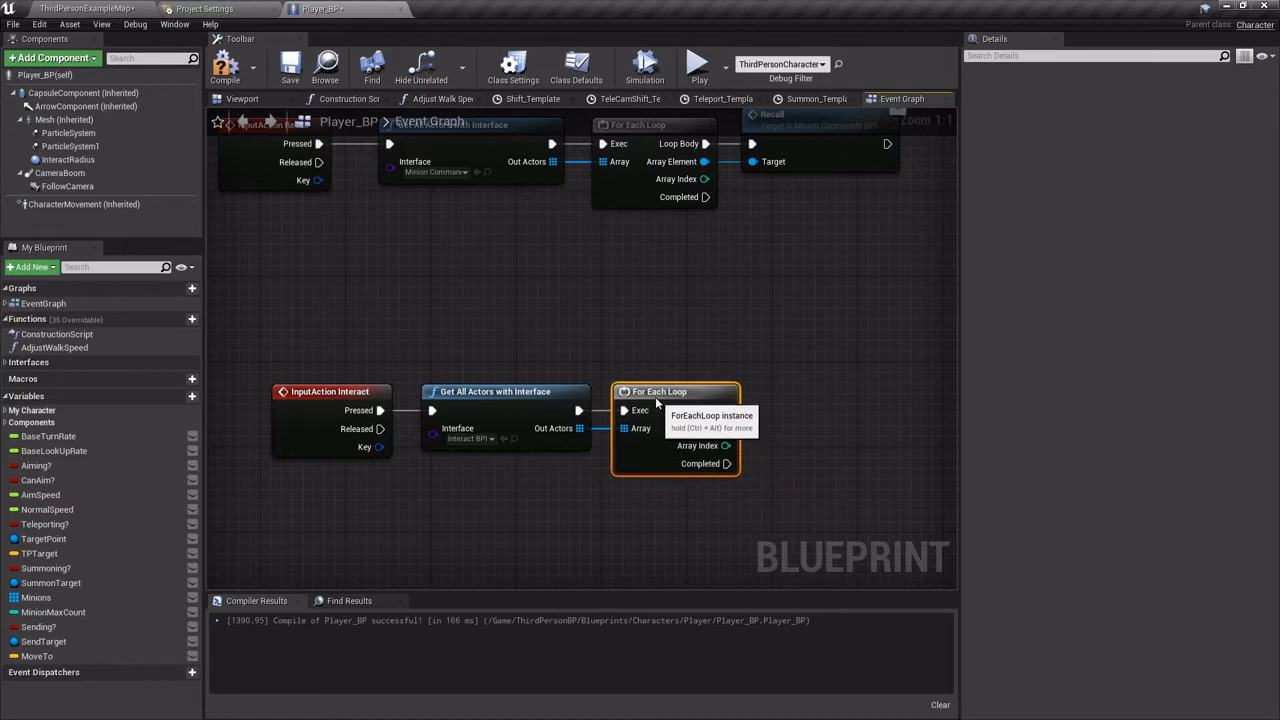
Add an Is Overlapping Actor (InteractRadius) check on the For Each Loop's Array Element.
right_drag(700, 341, 549, 316)
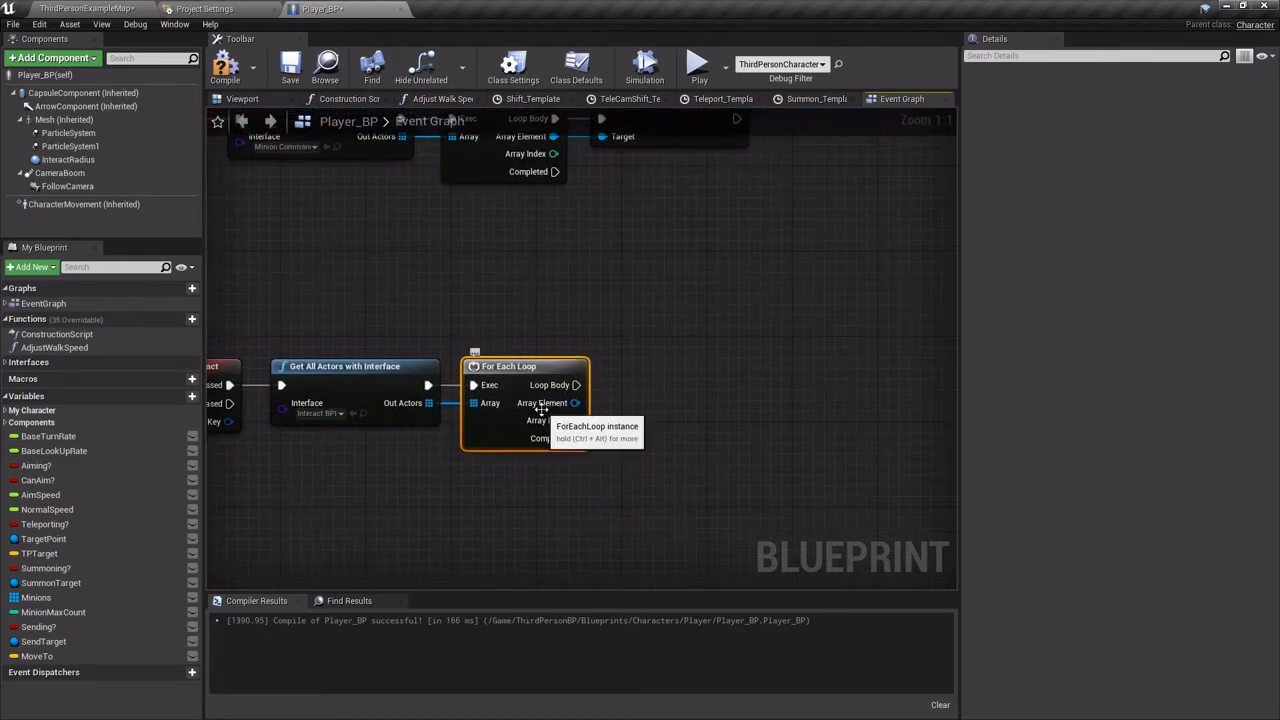
drag(575, 403, 616, 422)
text(is ov)
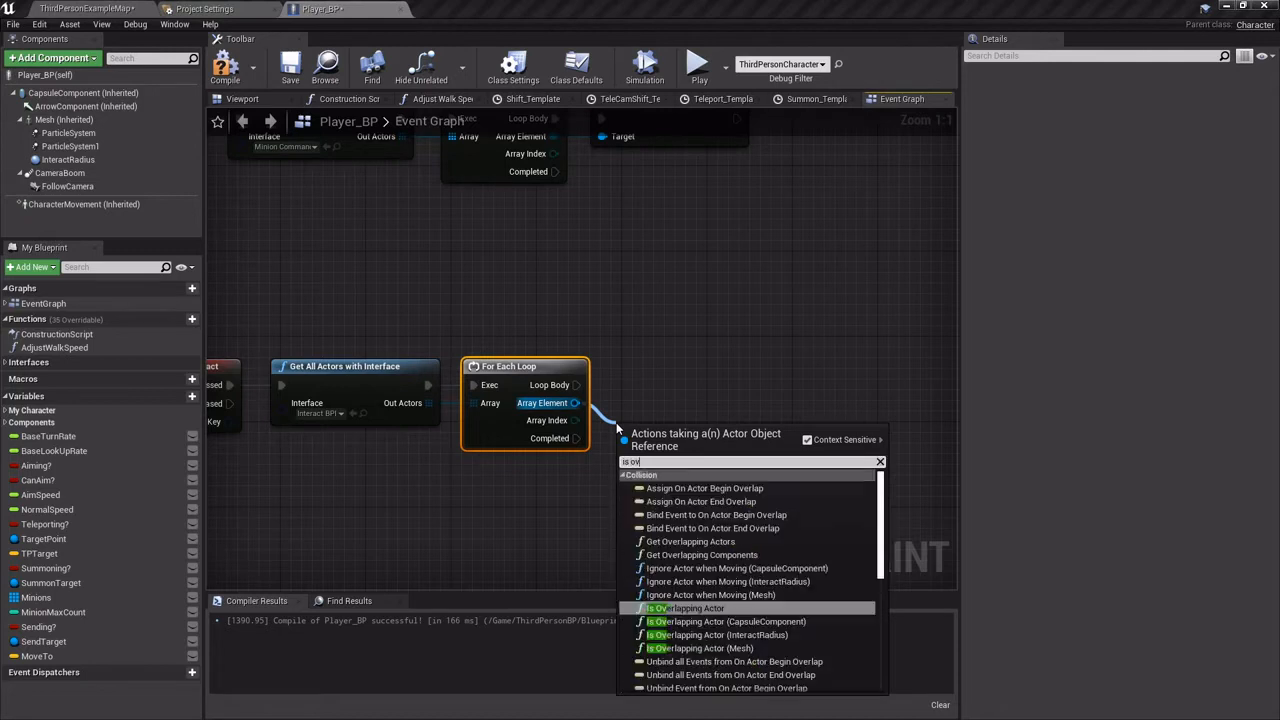
text(erlapping)
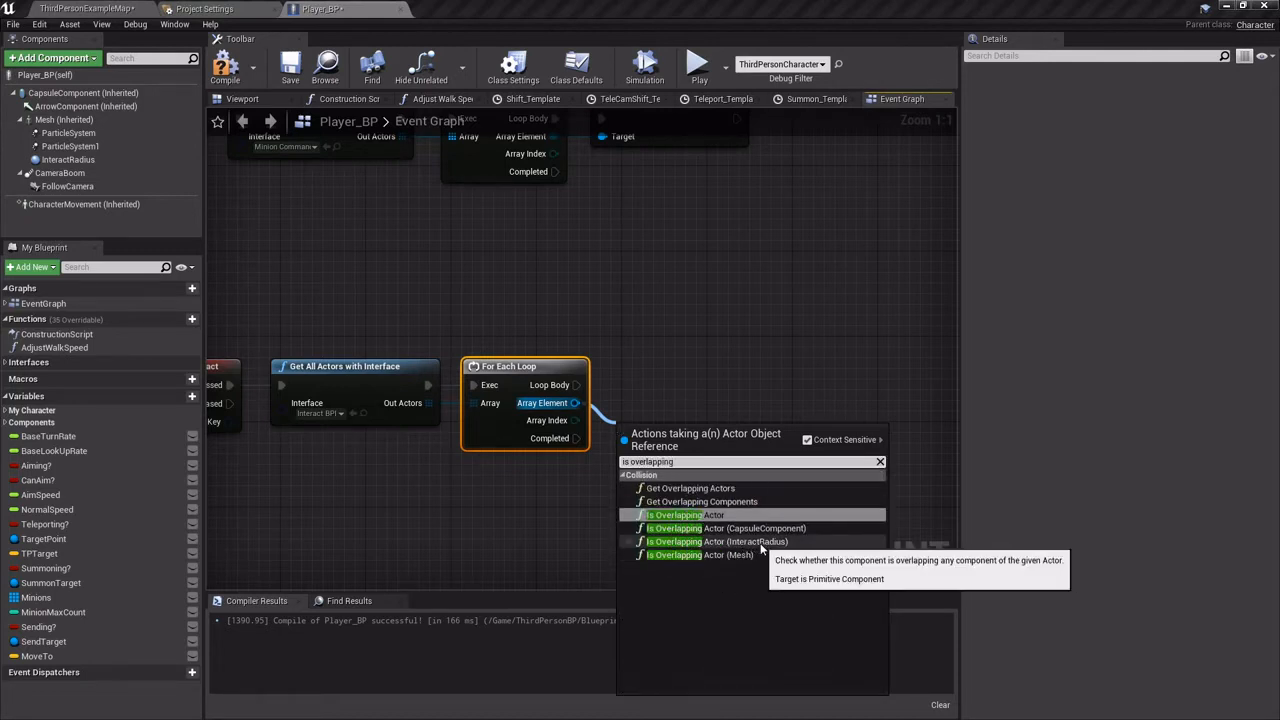
click(715, 542)
drag(667, 474, 661, 423)
click(668, 449)
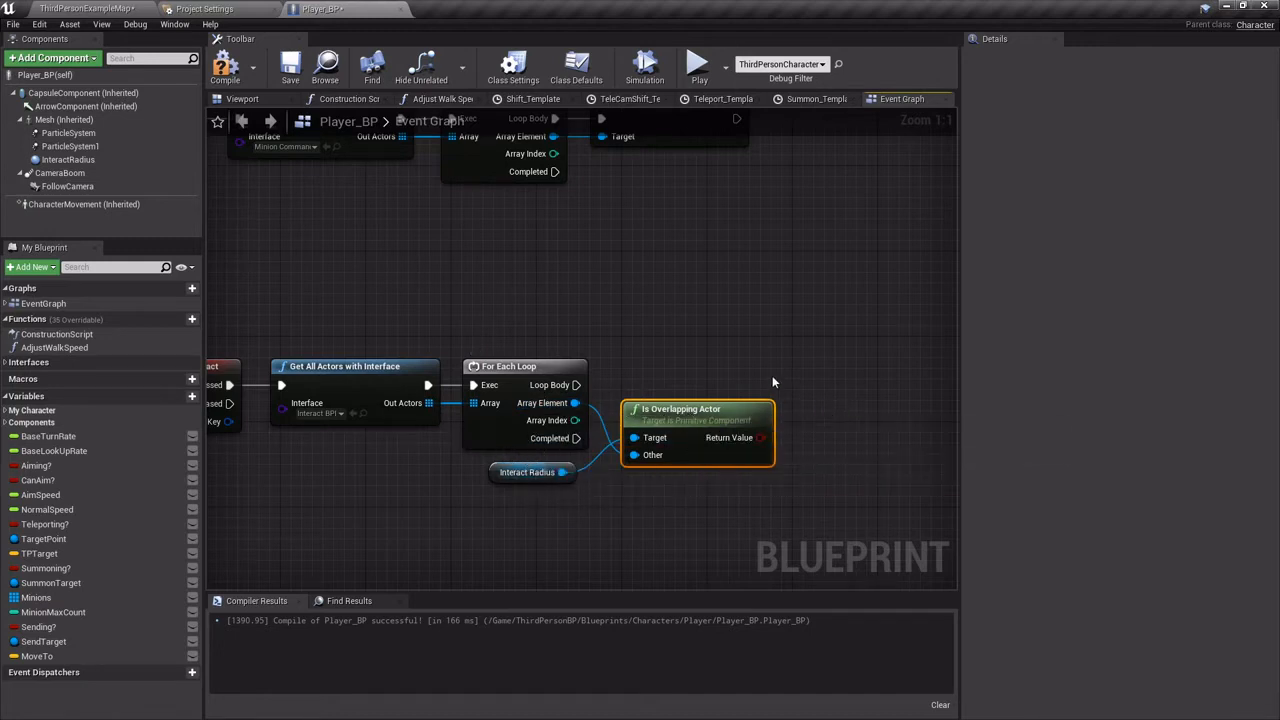
Add a Branch run by the Loop Body, with Is Overlapping Actor's Return Value as its condition.
right_drag(726, 391, 645, 406)
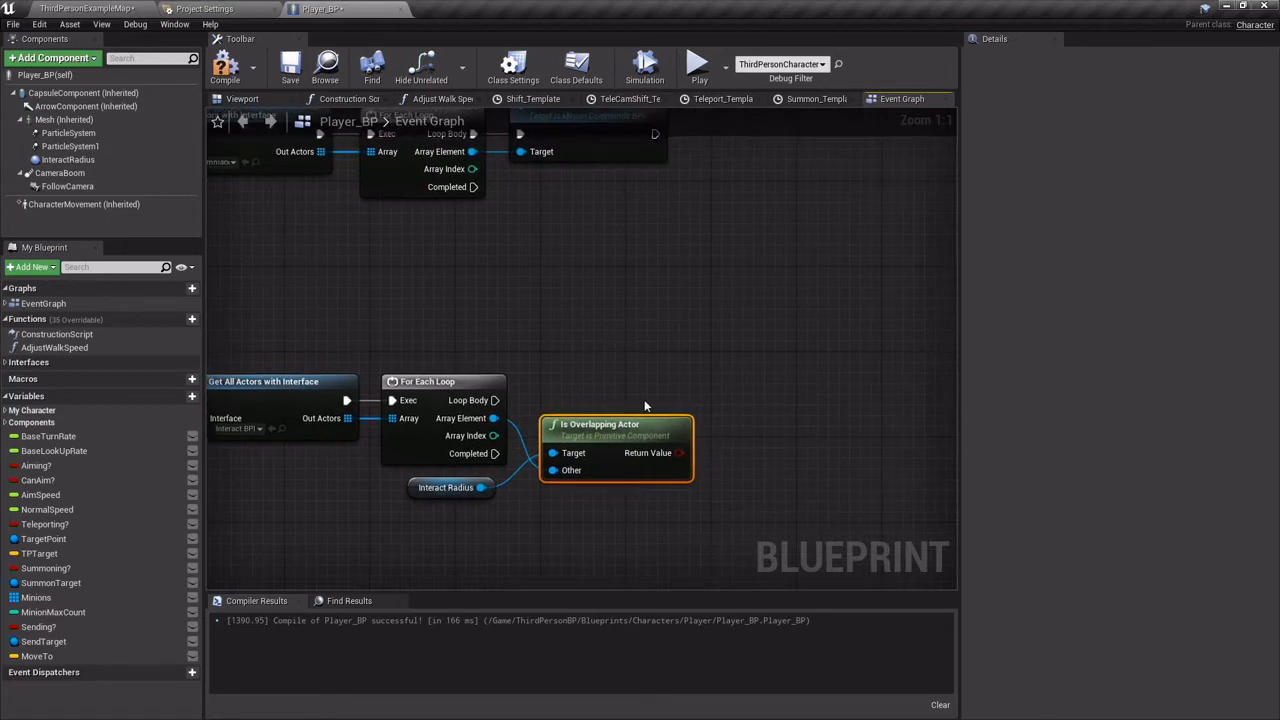
click(721, 368)
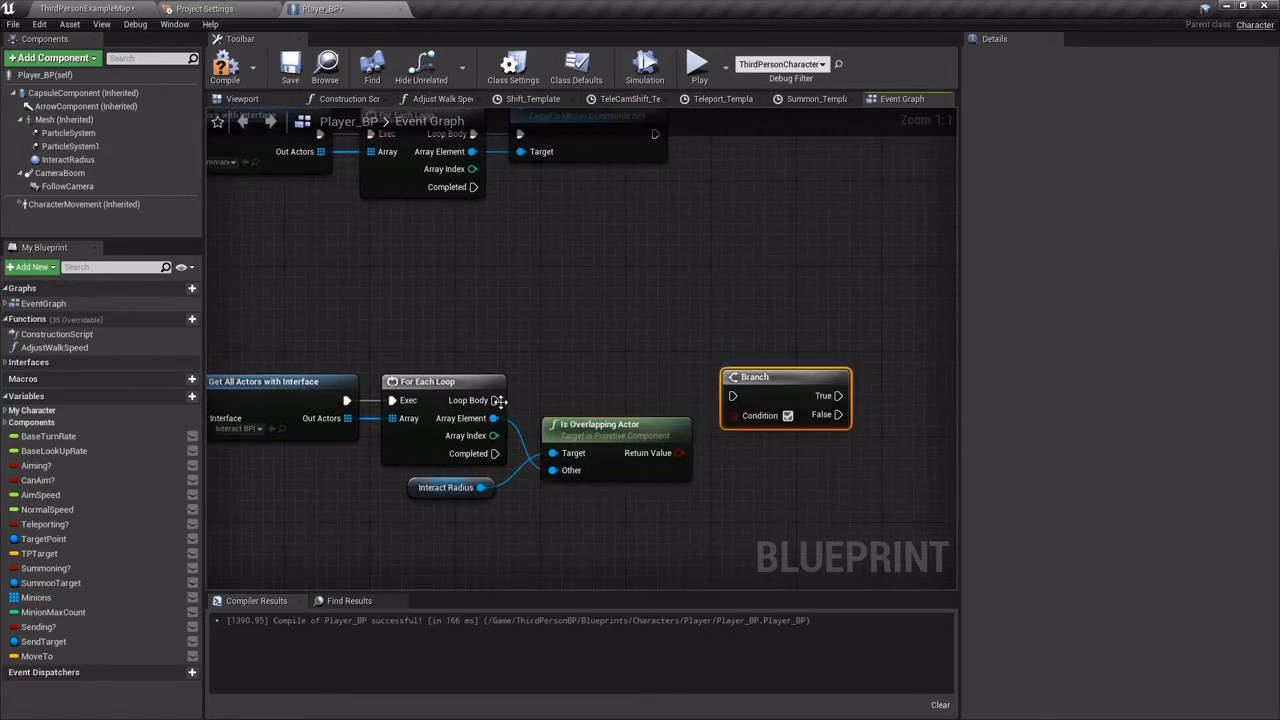
drag(494, 400, 767, 401)
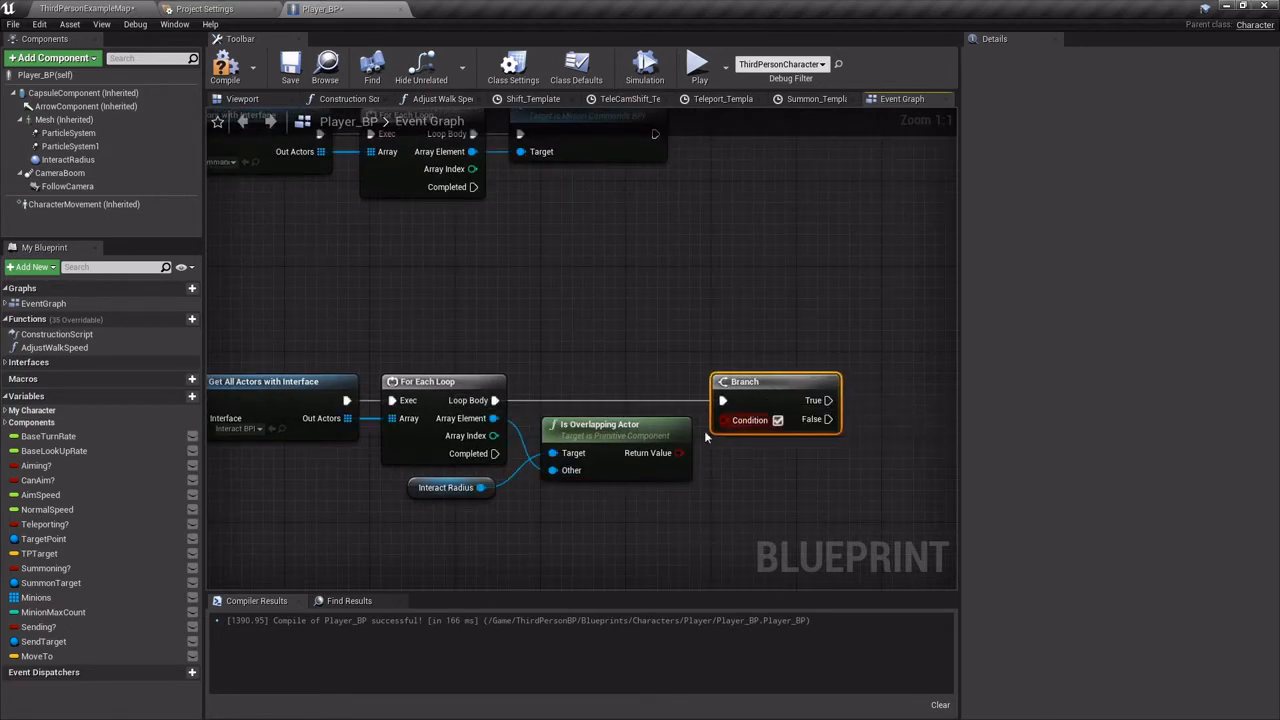
drag(680, 453, 729, 423)
Rearrange the Is Overlapping Actor and Interact Radius nodes below the execution line between the loop and the Branch.
right_drag(777, 459, 719, 461)
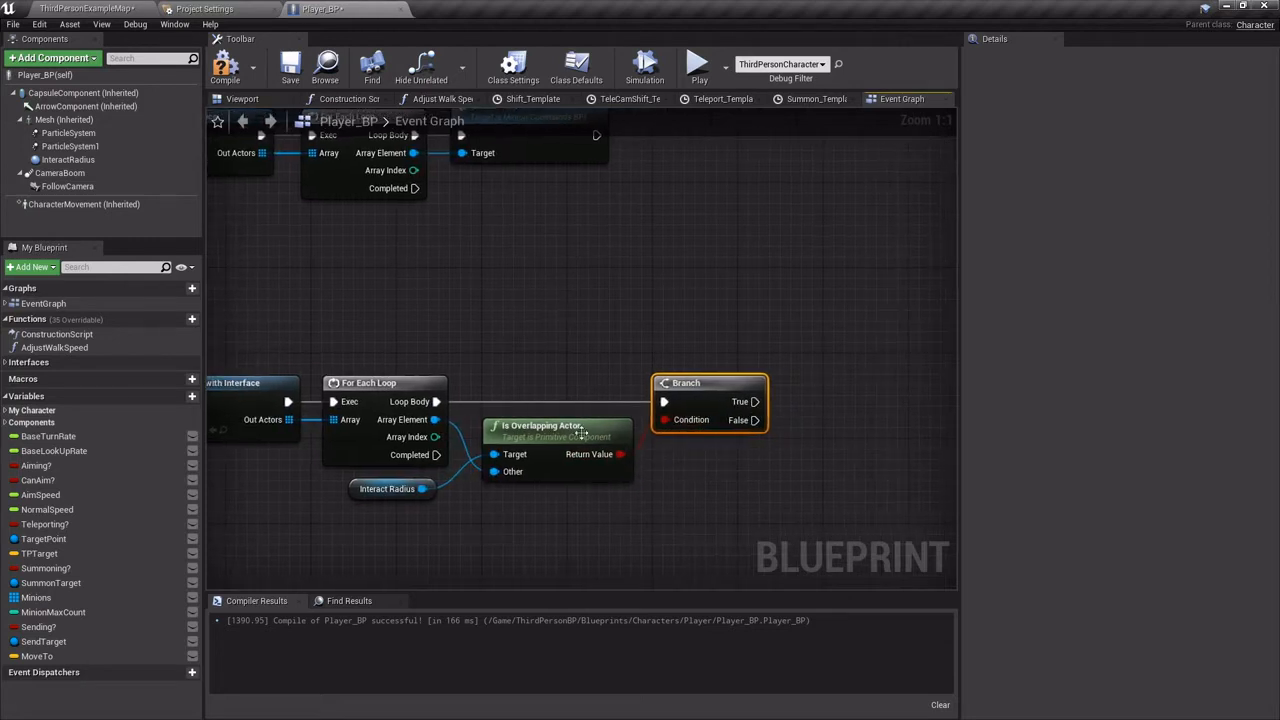
drag(555, 430, 553, 474)
drag(374, 556, 530, 480)
drag(574, 506, 574, 511)
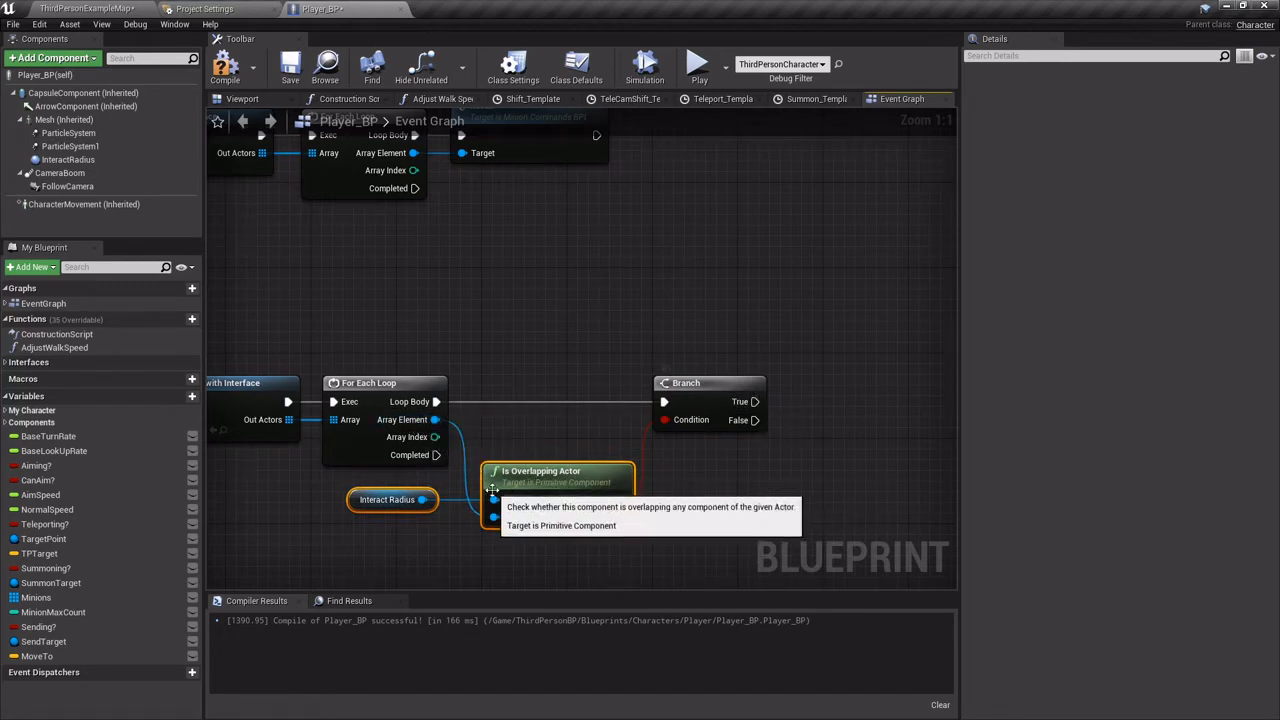
Call the Interact interface message on the loop's Array Element from the Branch's True output.
drag(434, 419, 749, 440)
text(inter)
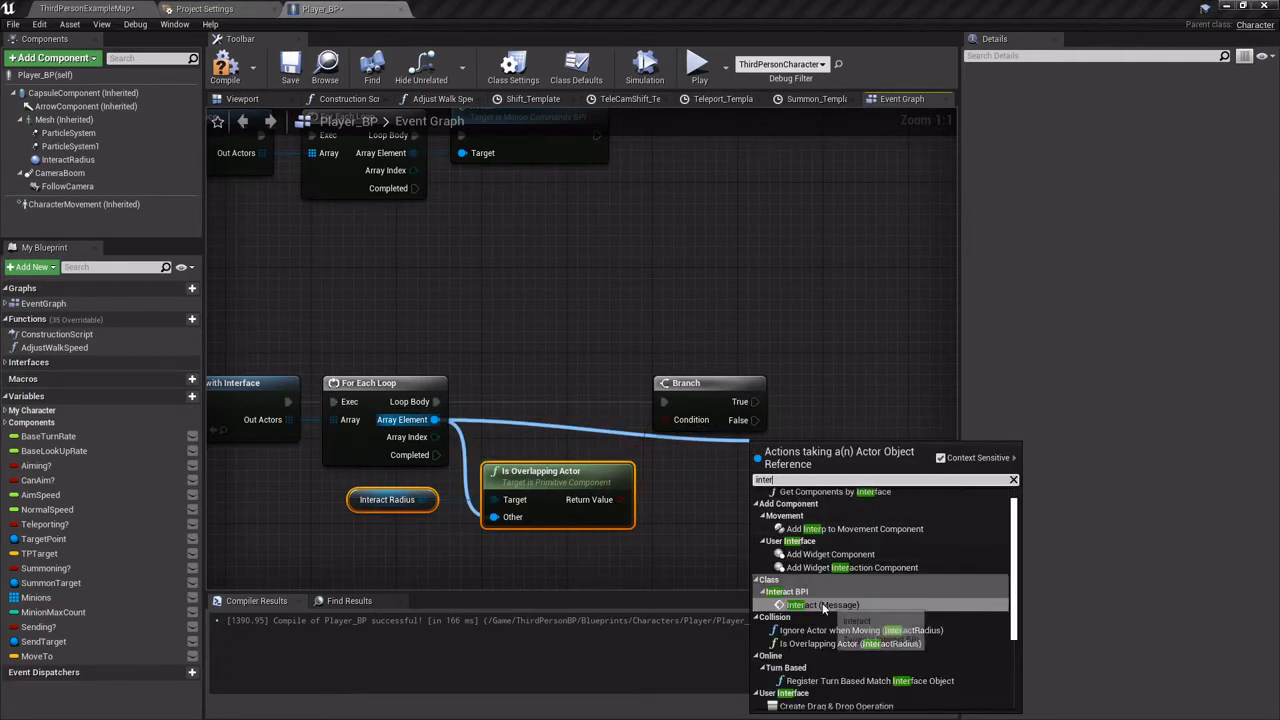
click(822, 606)
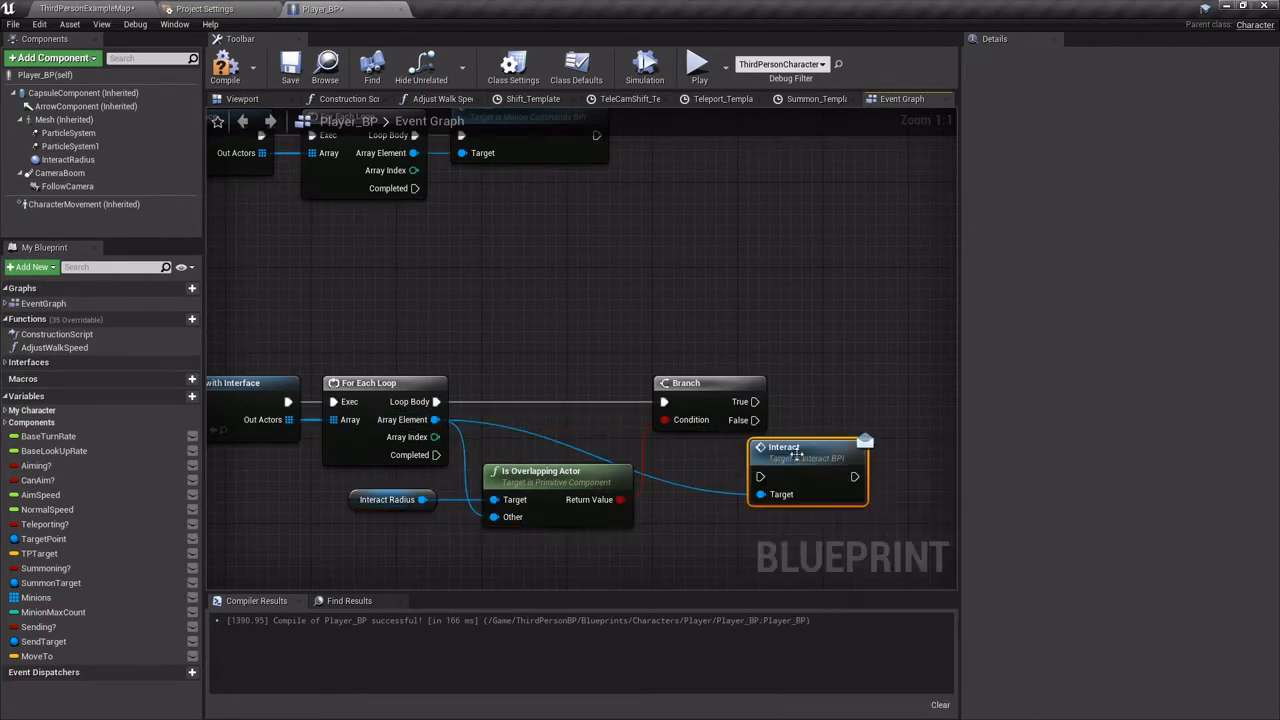
drag(756, 402, 828, 390)
click(704, 343)
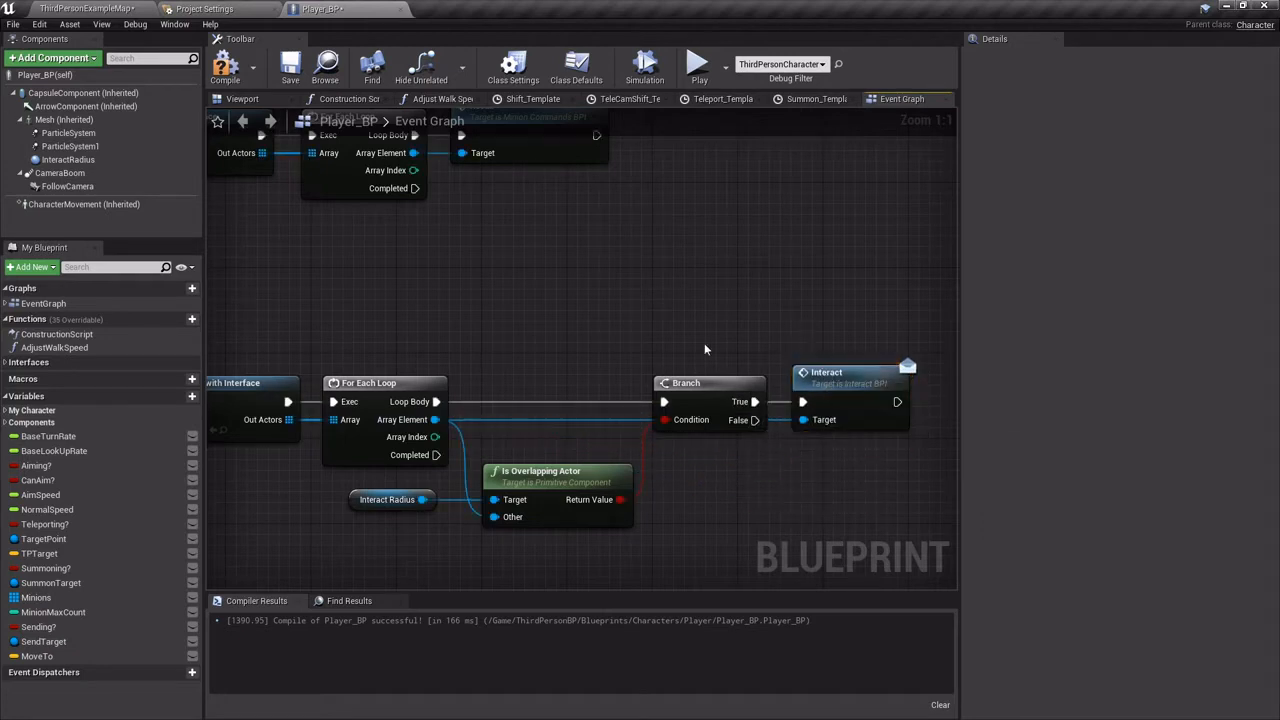
scroll(590, 339, down, 3)
right_drag(407, 315, 518, 330)
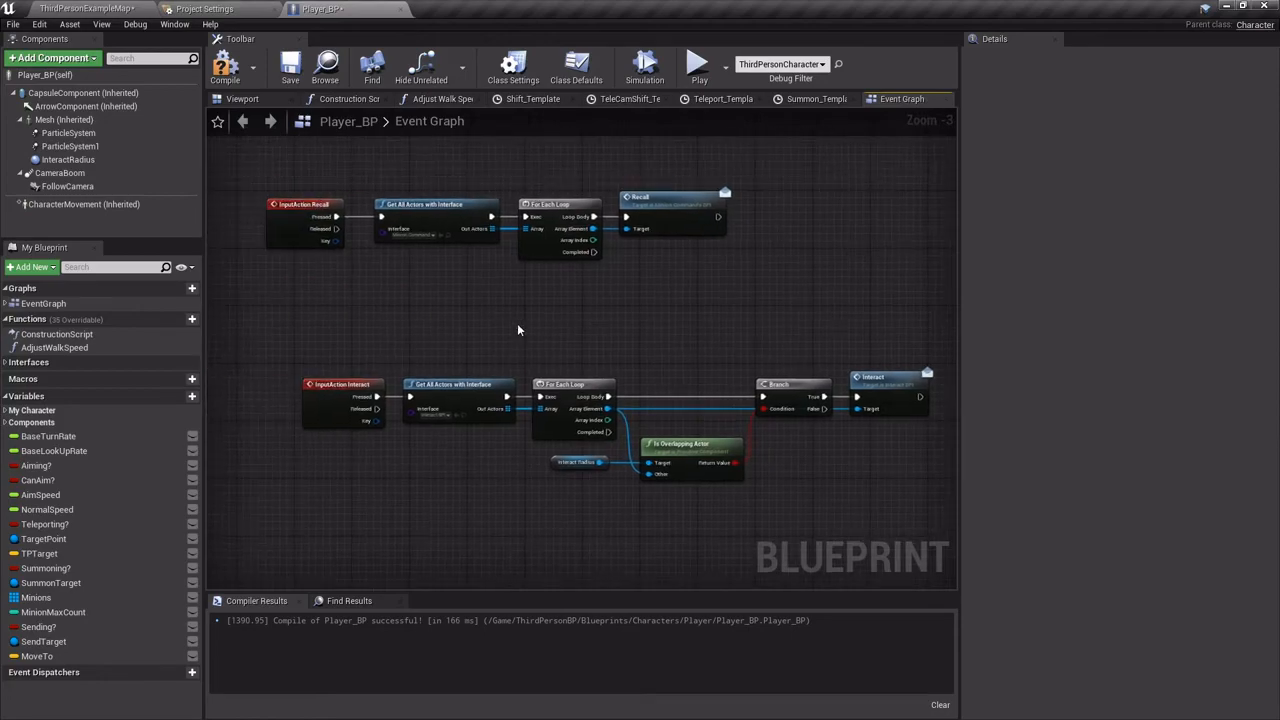
Create an Actor Blueprint named GTrigger_BP in the GoblinTriggers folder and open it for editing.
click(88, 8)
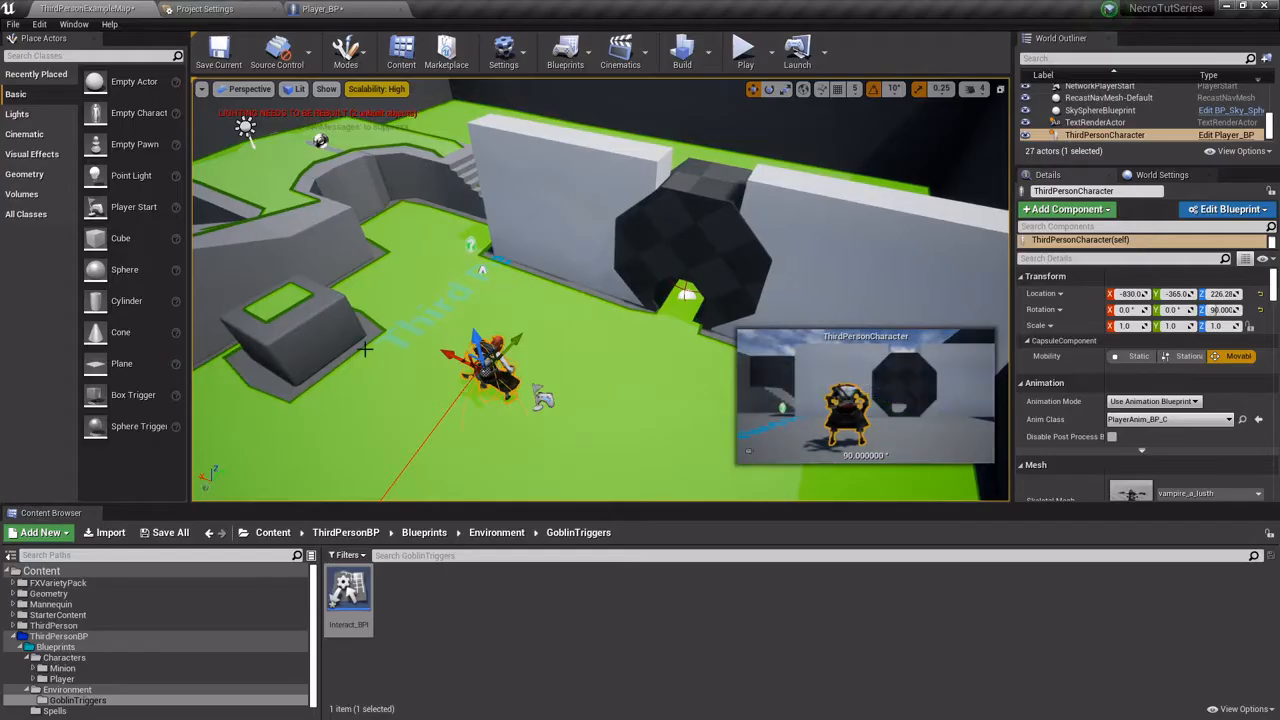
right_click(402, 590)
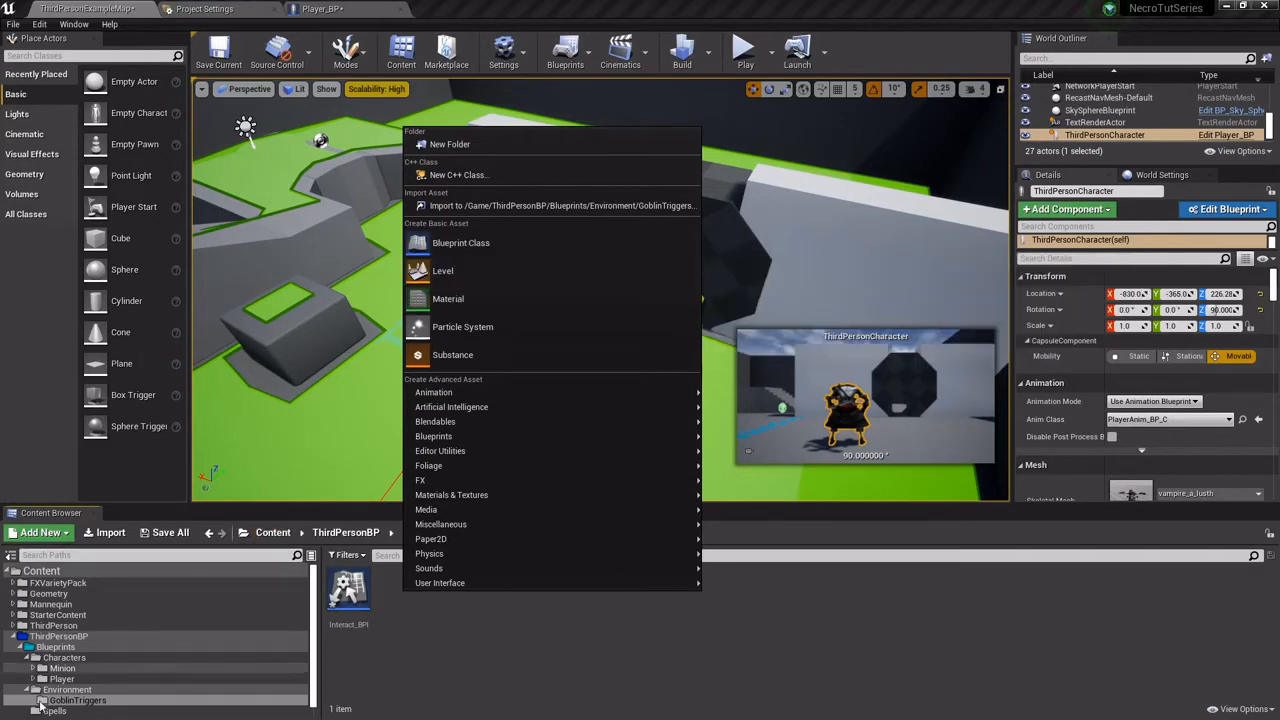
click(475, 245)
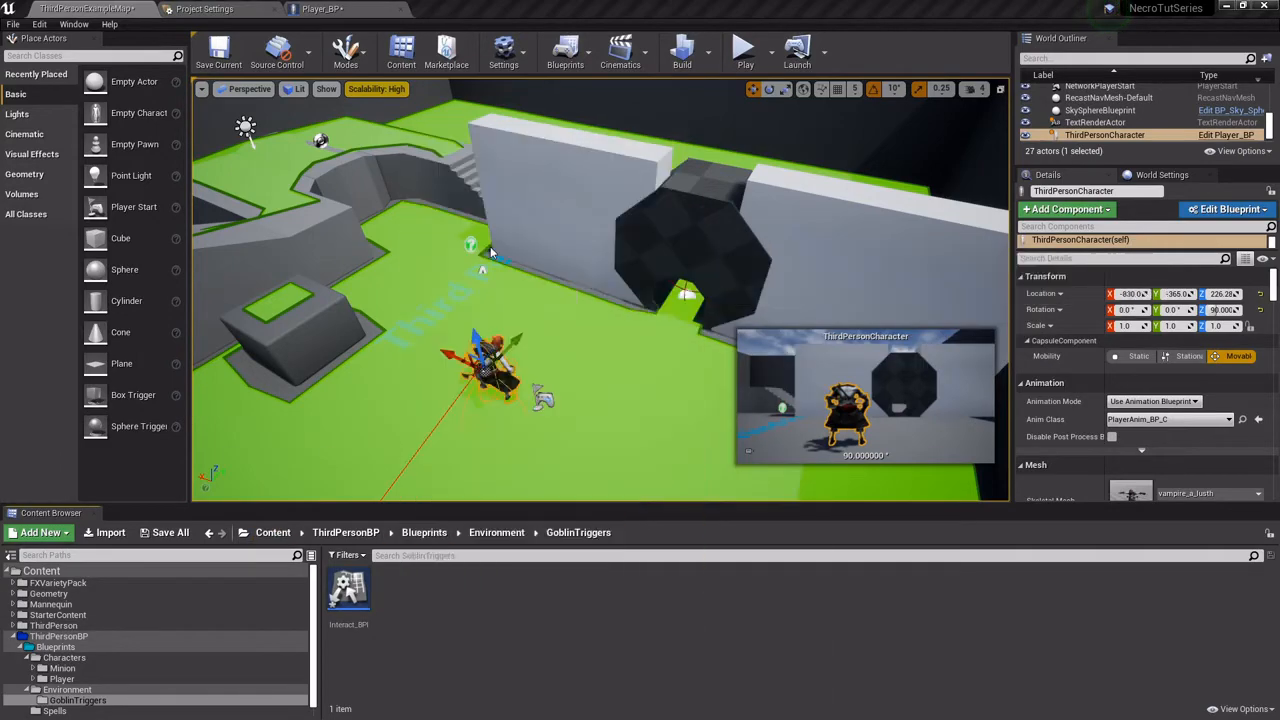
click(545, 260)
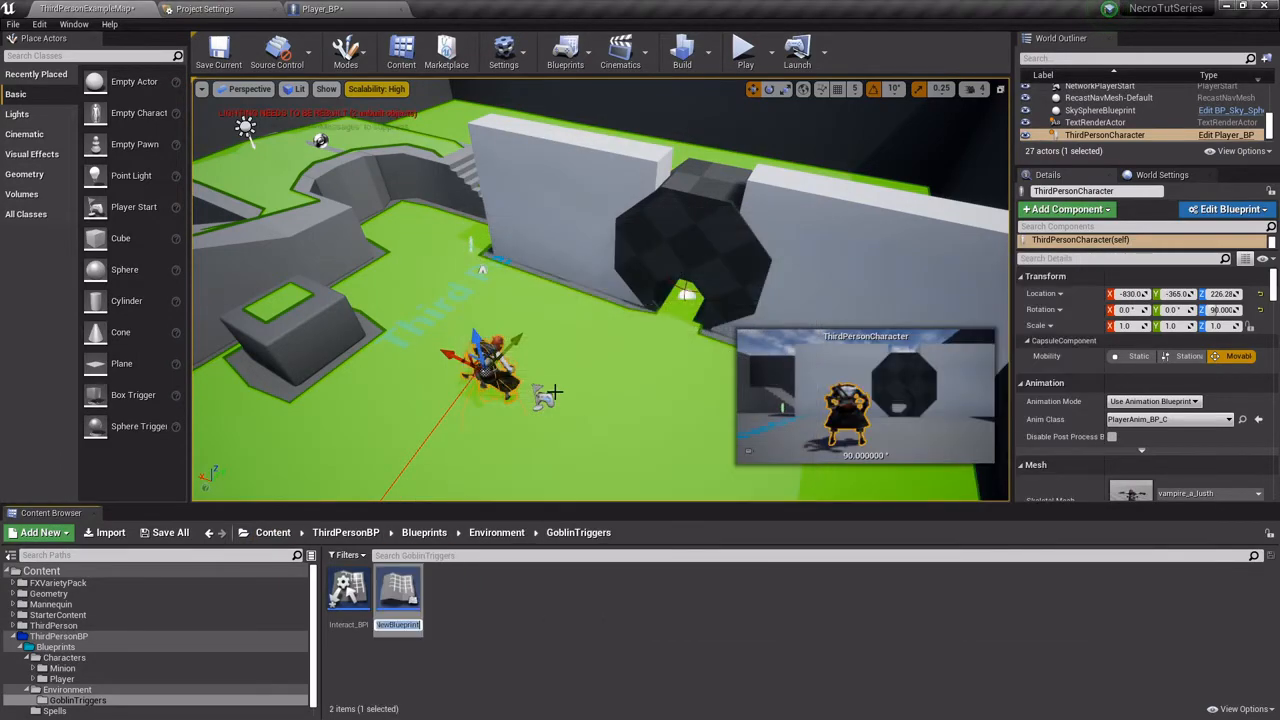
text(G)
text(Trigger_BP)
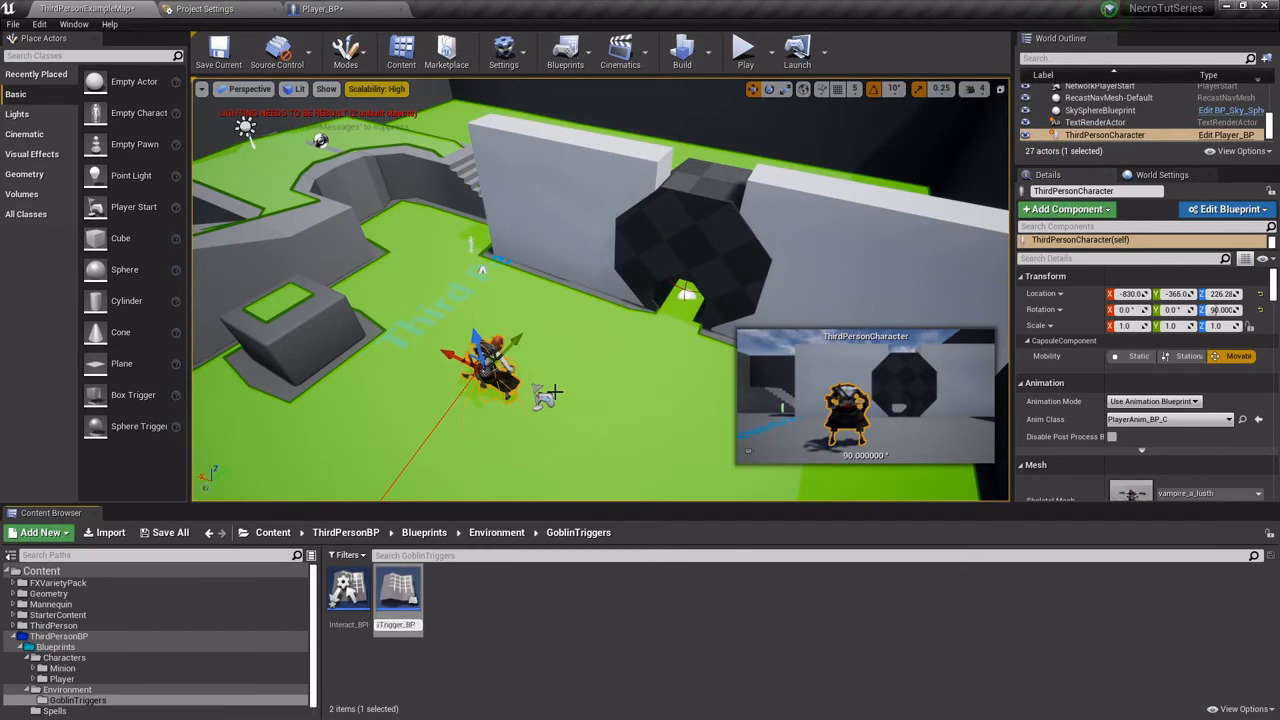
key(Return)
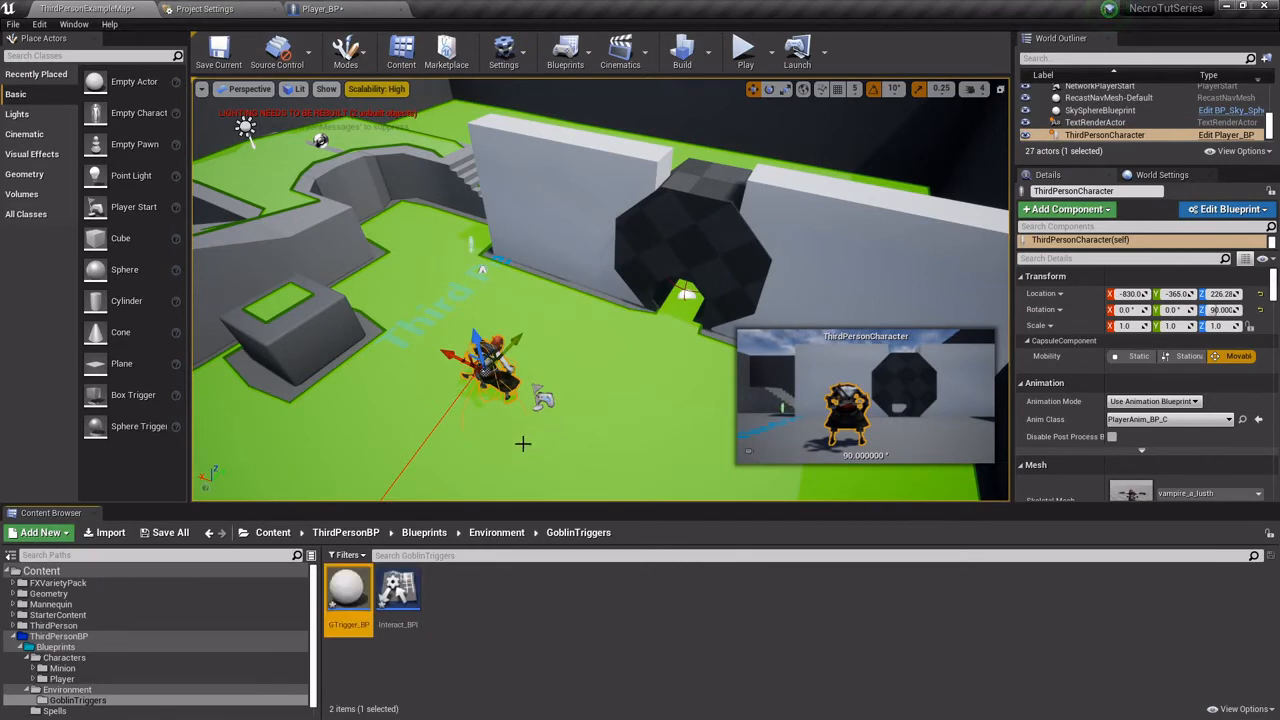
double_click(348, 590)
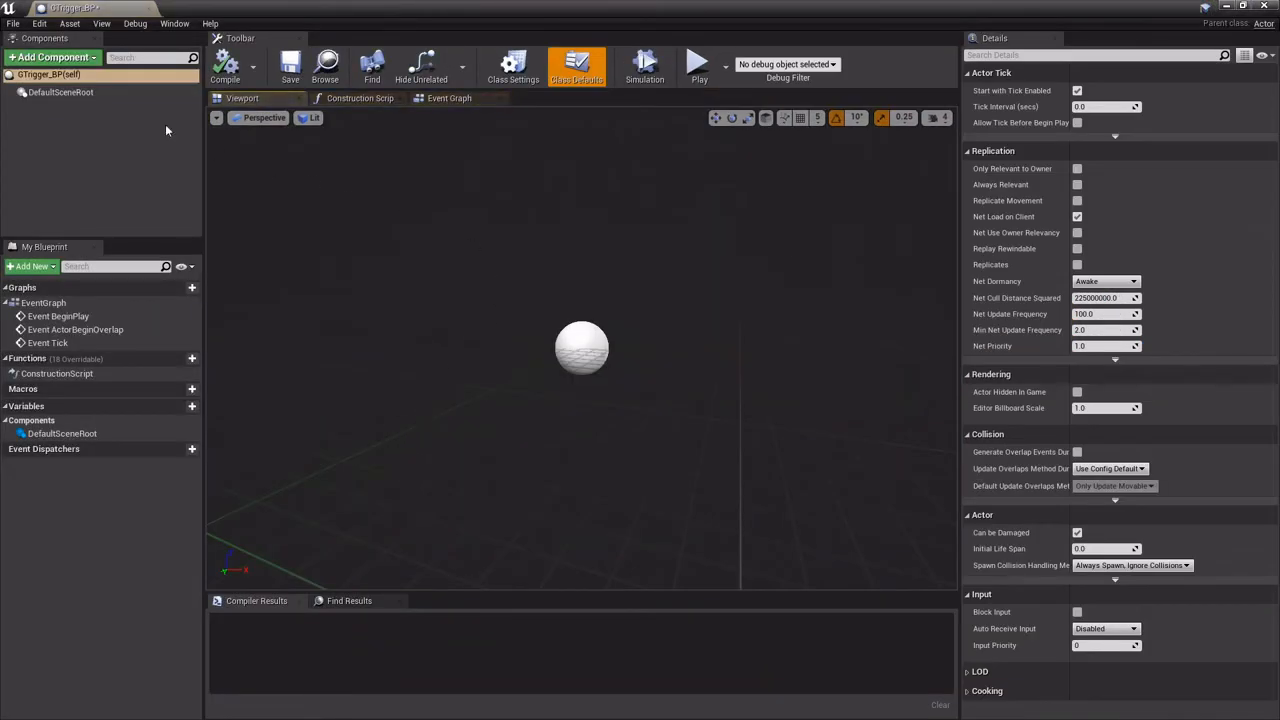
Add a Cube component under DefaultSceneRoot and rename it Platform.
click(78, 94)
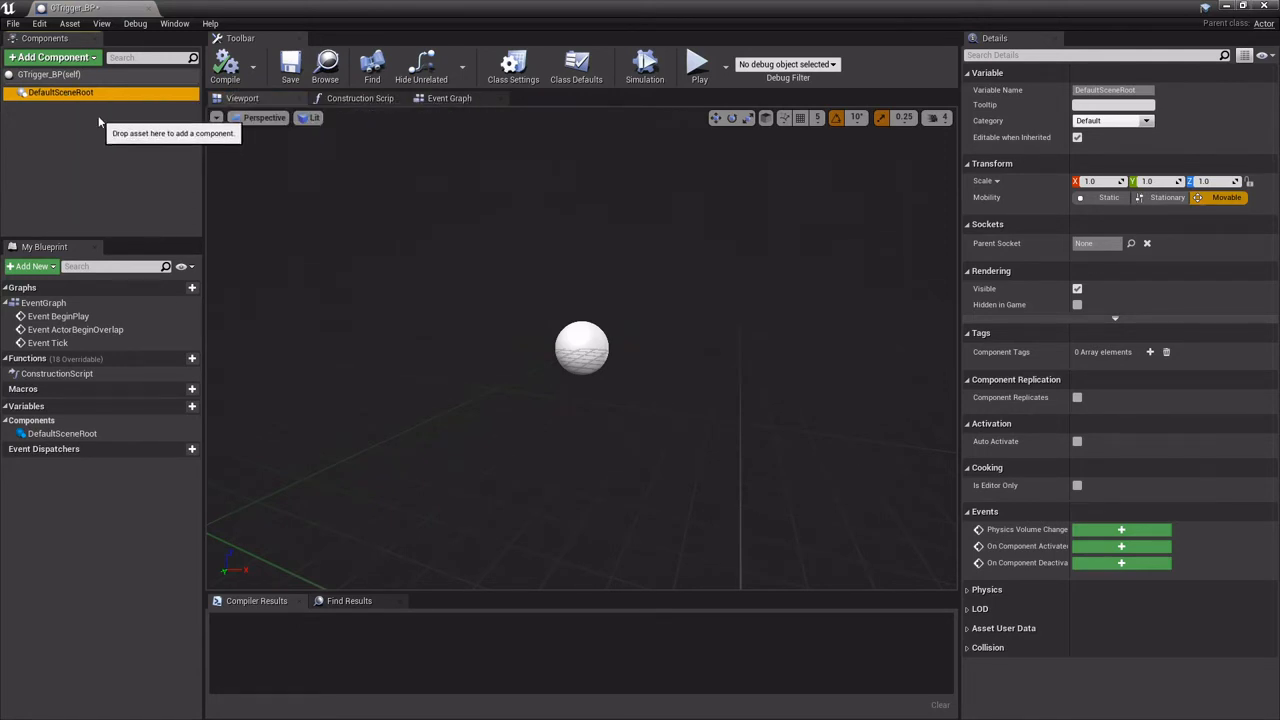
click(83, 58)
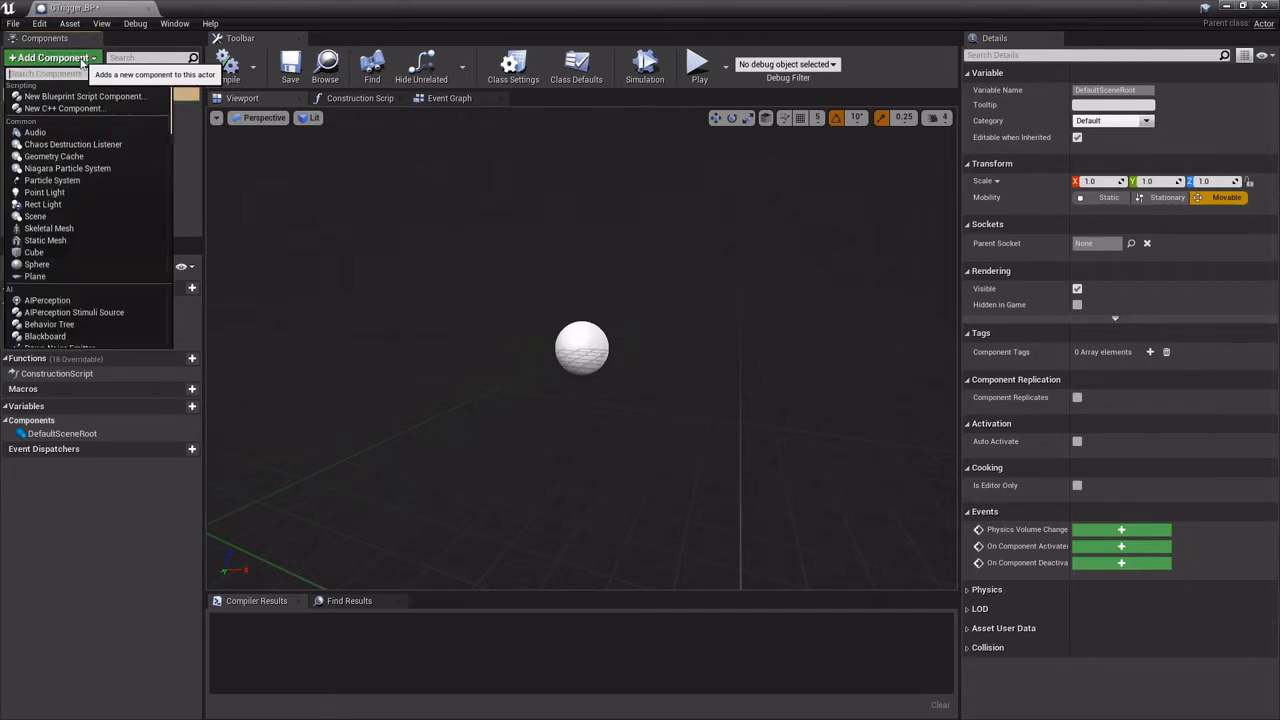
click(47, 255)
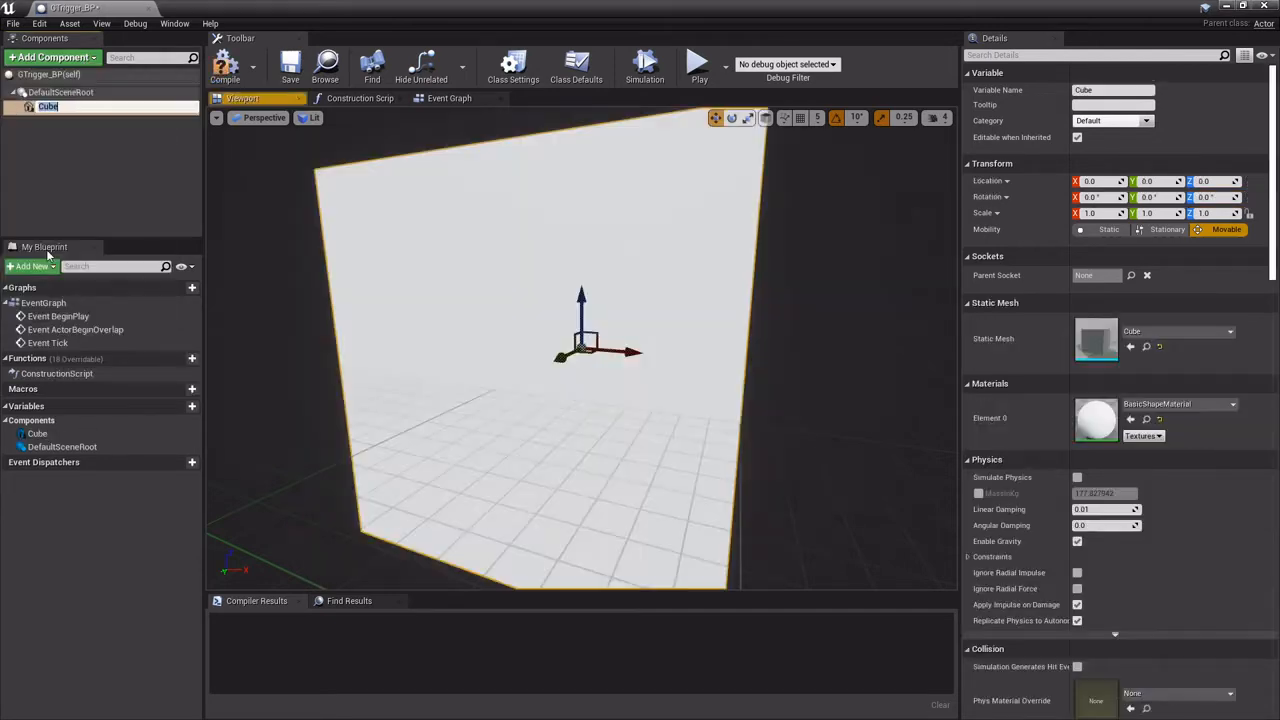
key(Return)
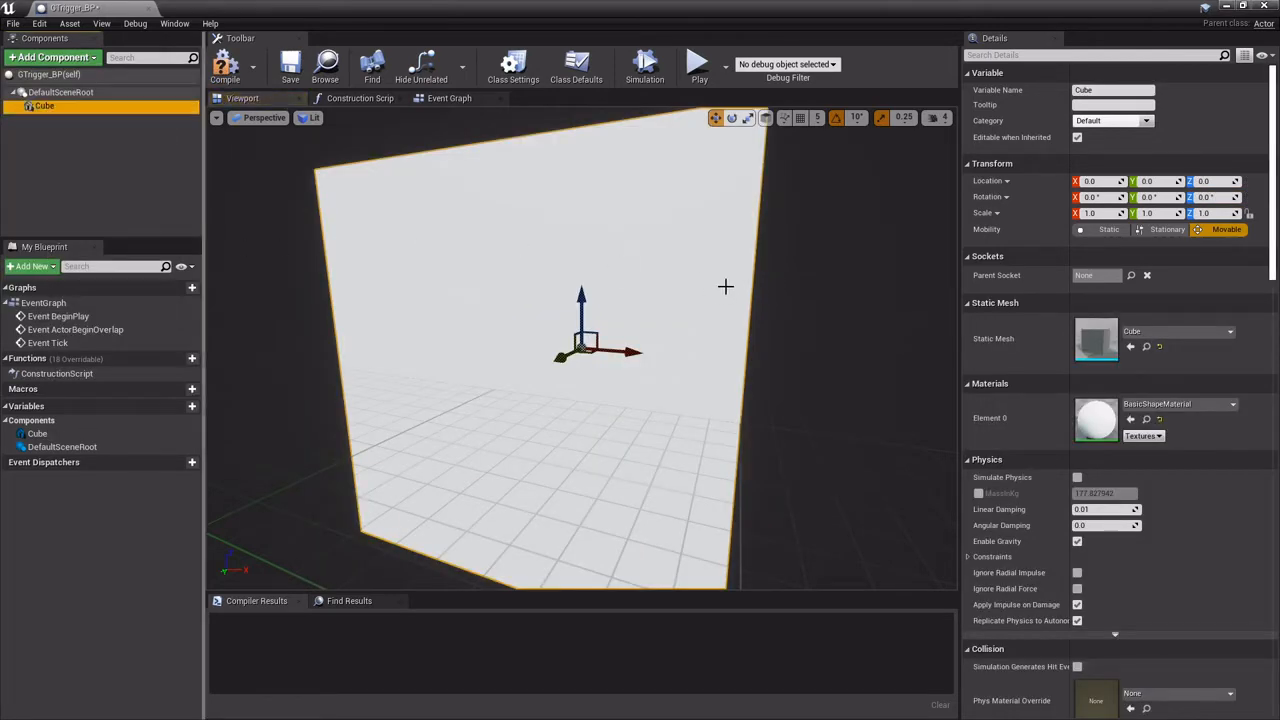
click(65, 106)
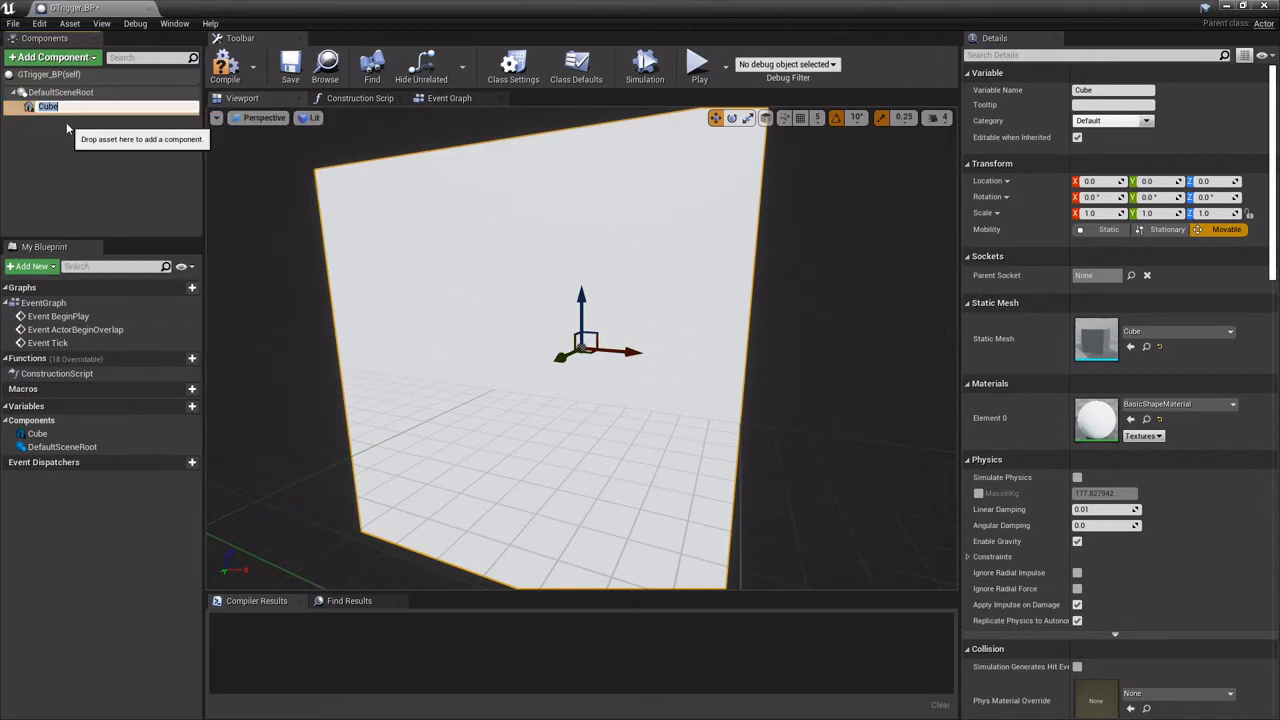
text(Plat)
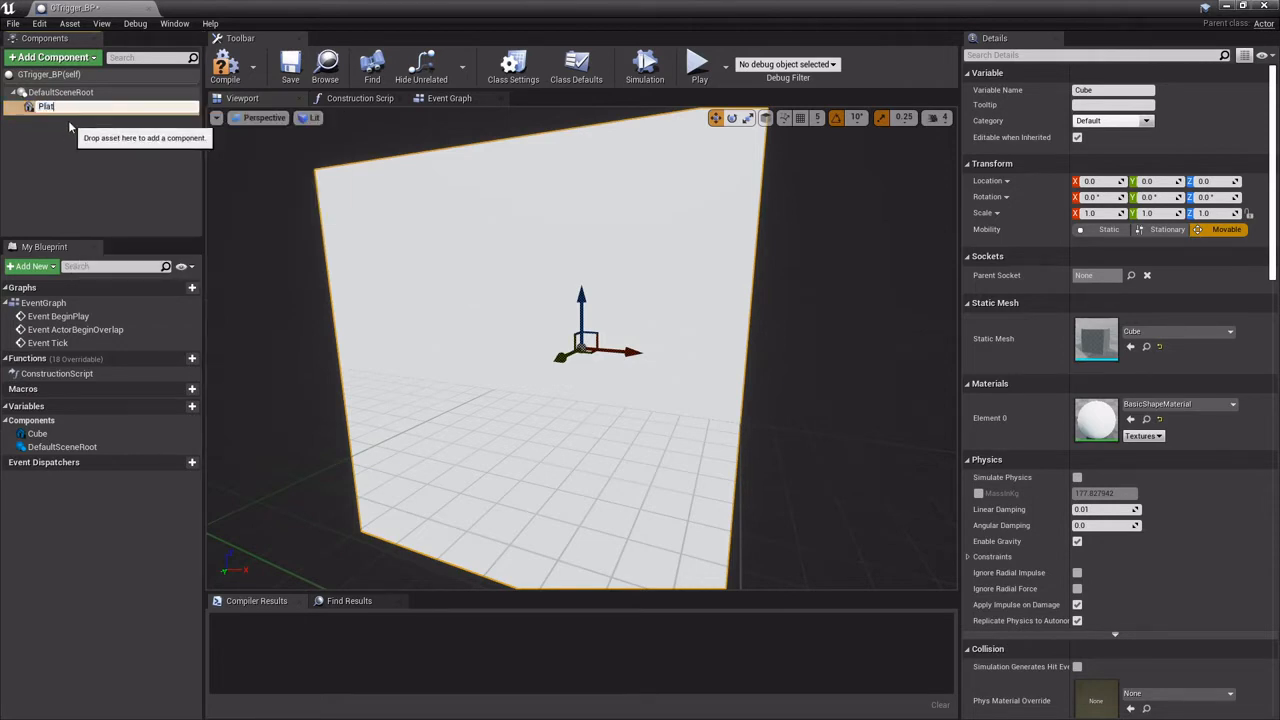
text(form)
key(Return)
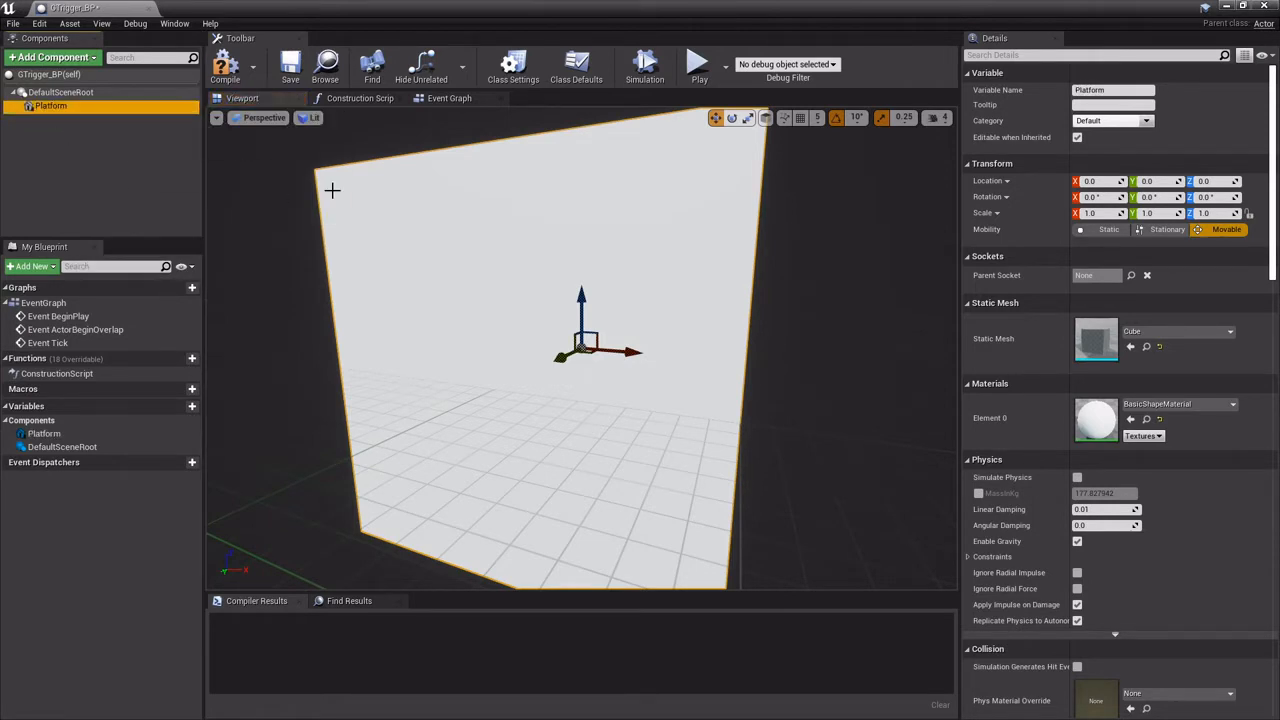
Flatten the Platform cube into a thin slab by setting its Z scale to 0.05.
right_drag(332, 190, 345, 182)
key(r)
drag(541, 295, 541, 365)
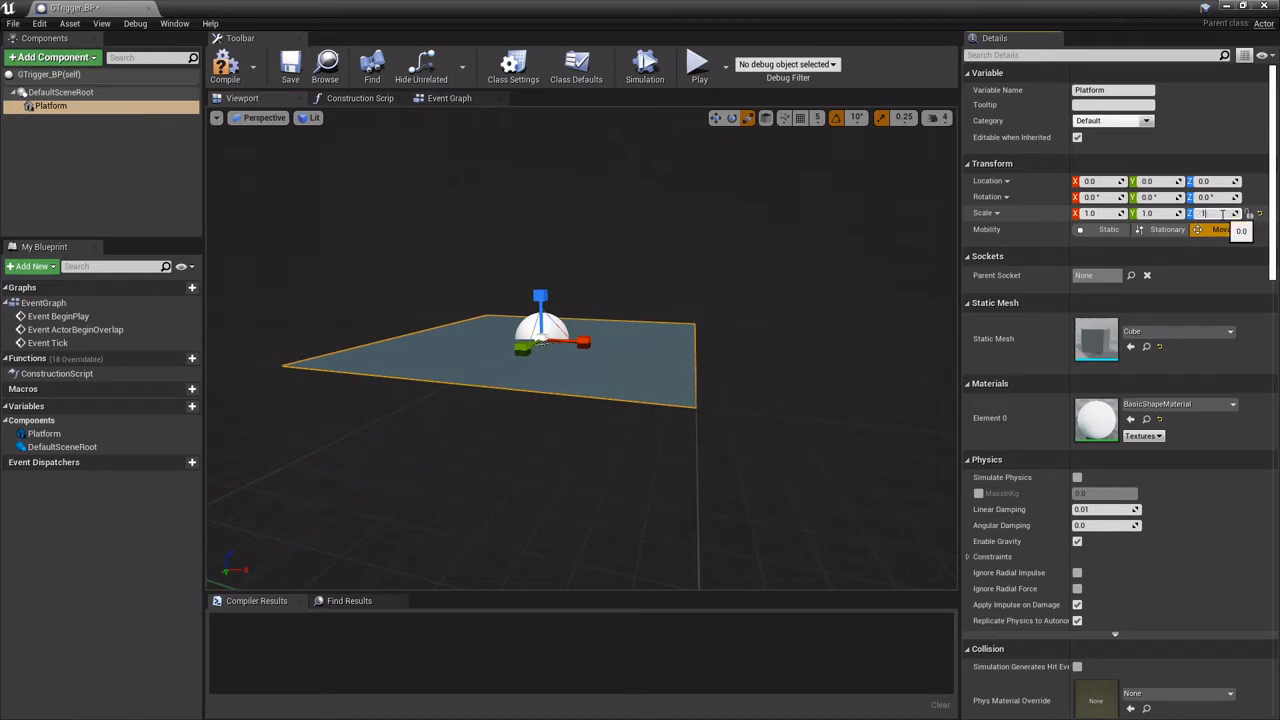
key(Return)
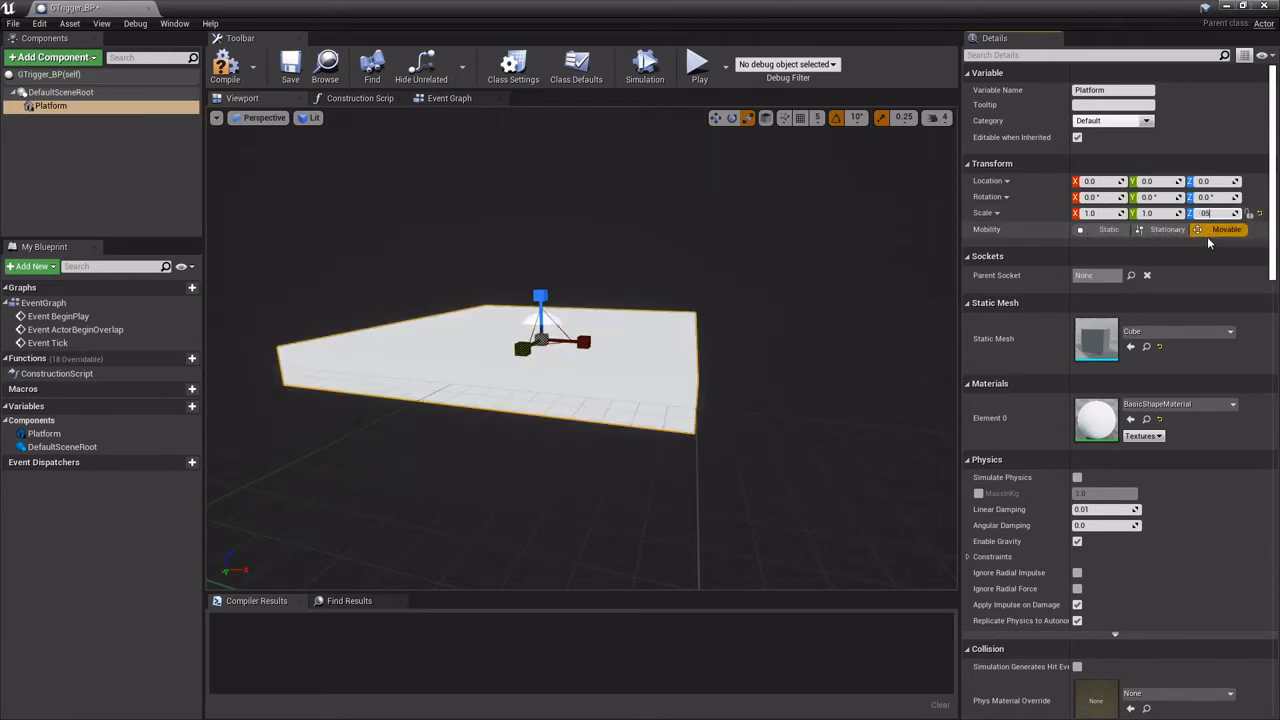
key(Return)
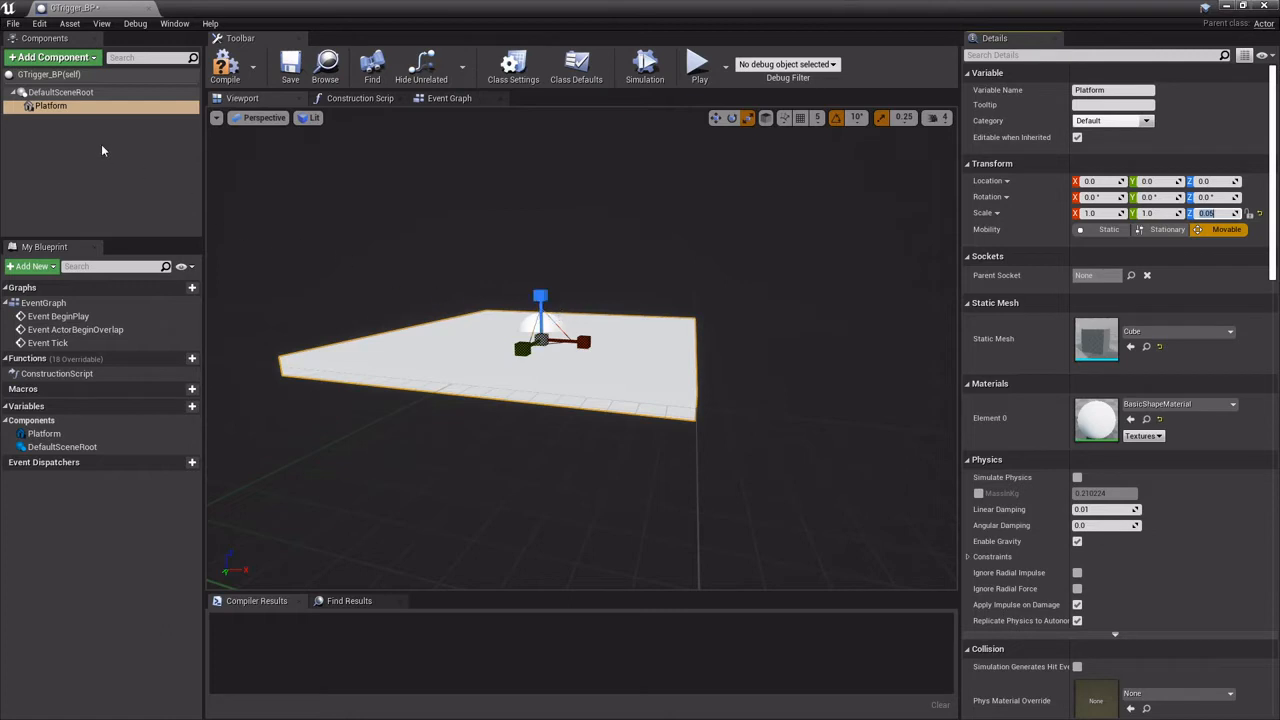
Add a Box Collision component as a child of Platform, keeping the name Box.
right_drag(461, 276, 395, 223)
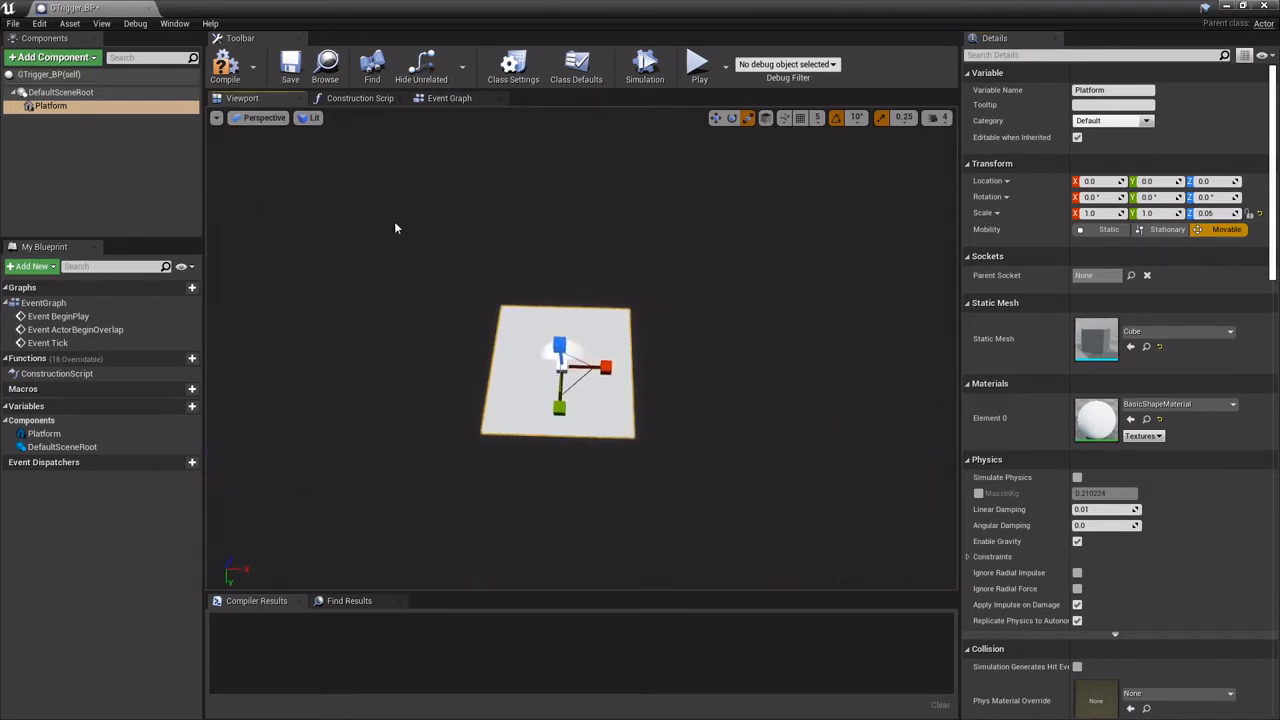
click(55, 106)
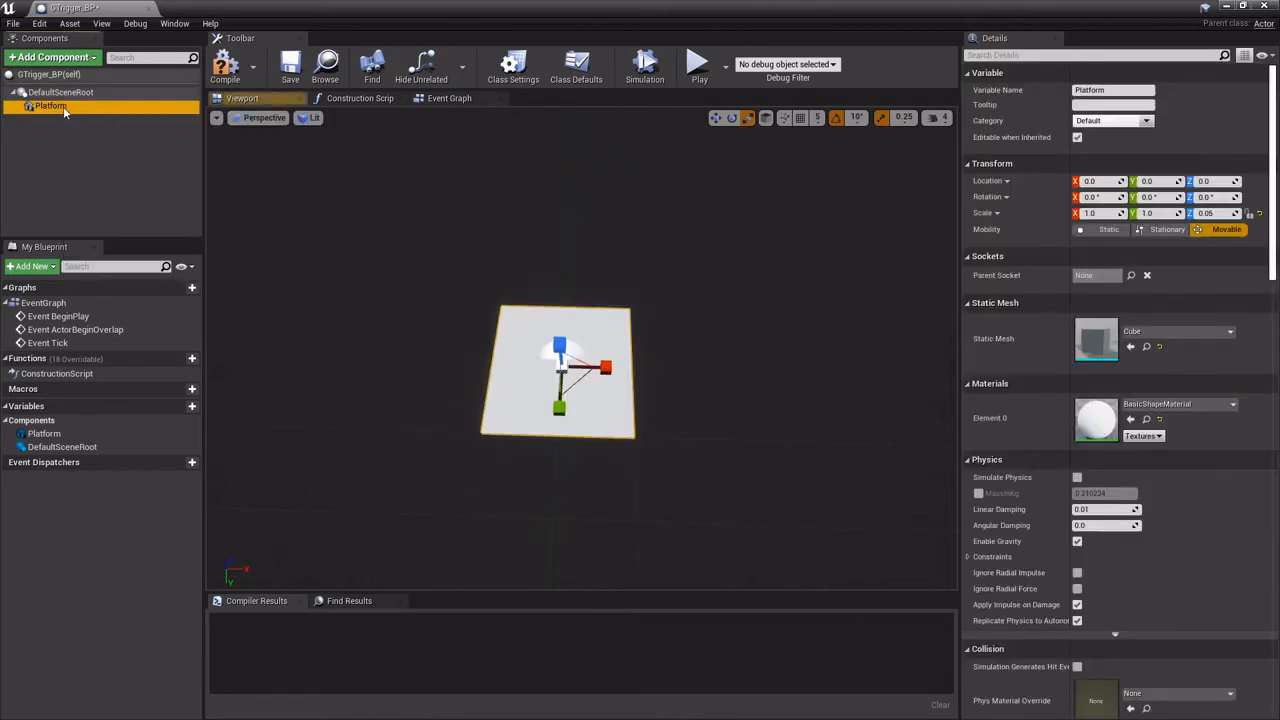
click(63, 60)
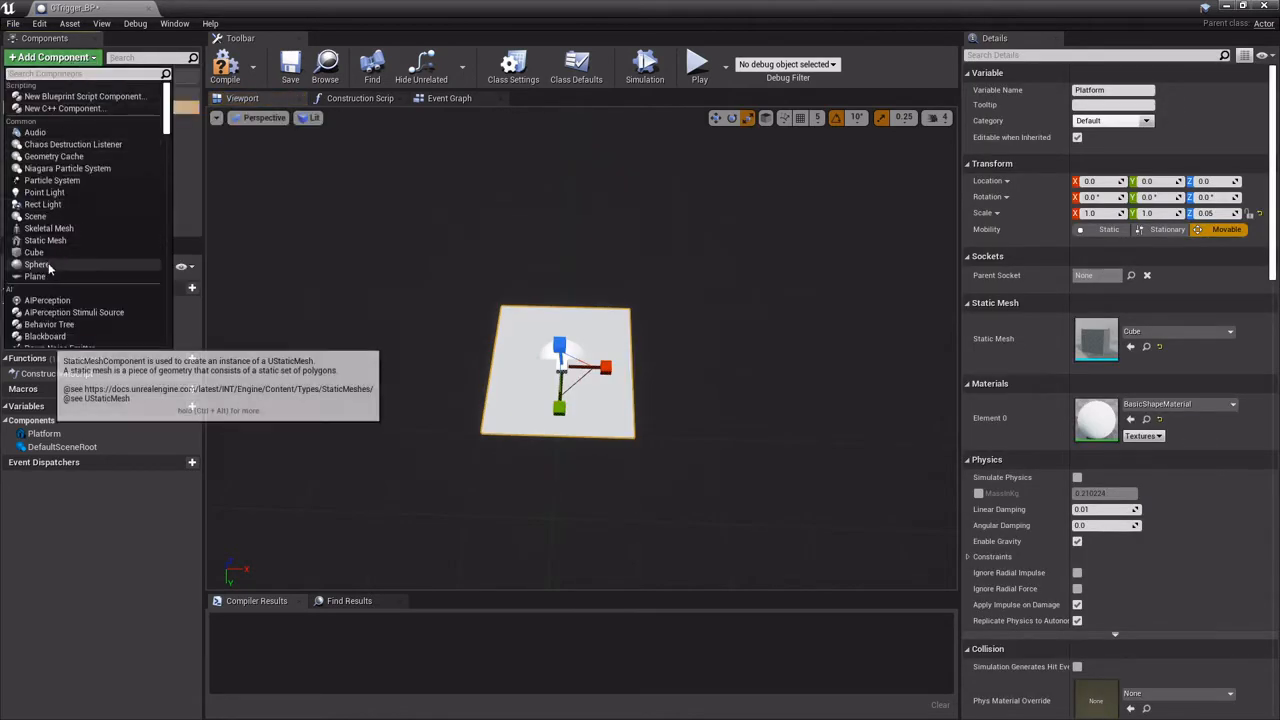
text(ox)
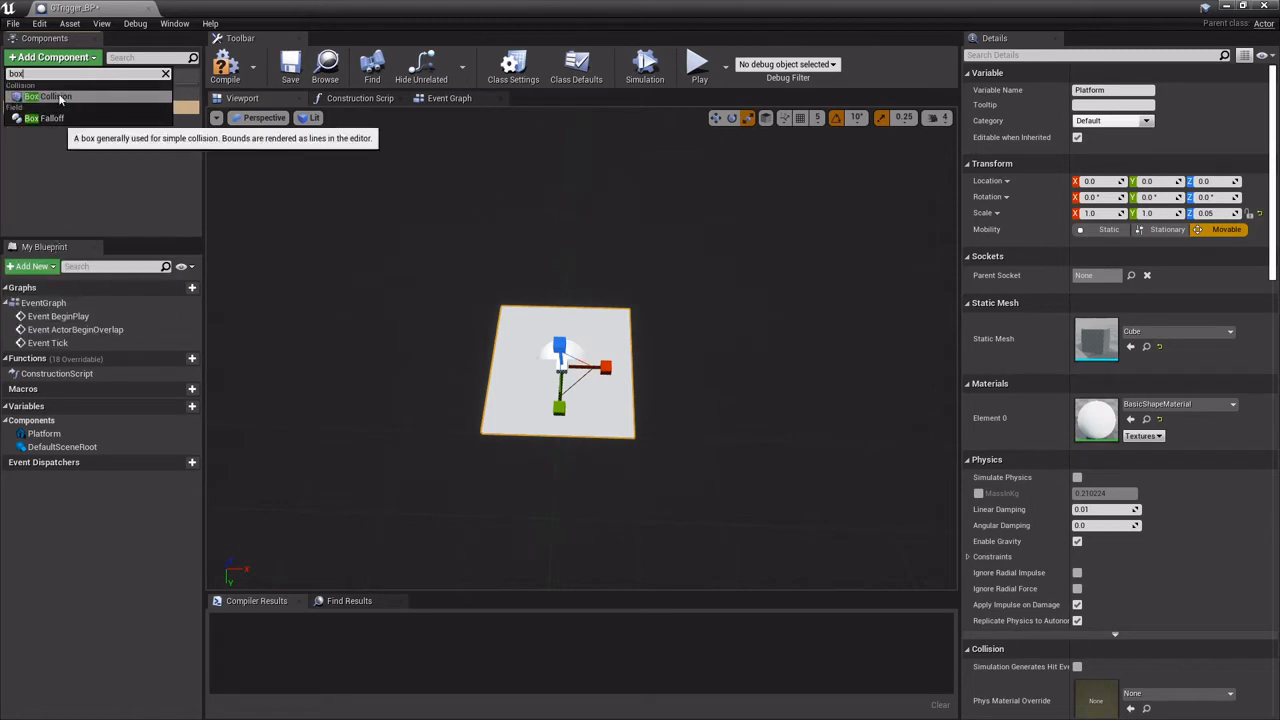
click(60, 116)
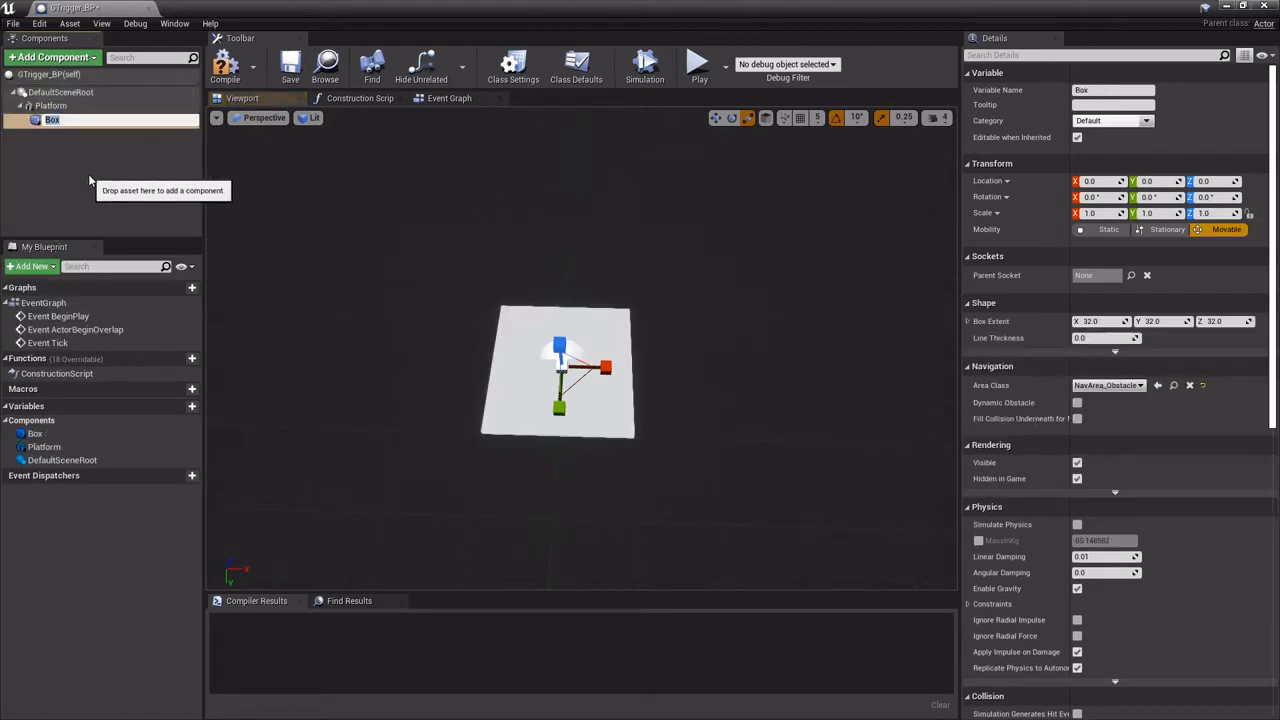
click(60, 132)
click(58, 120)
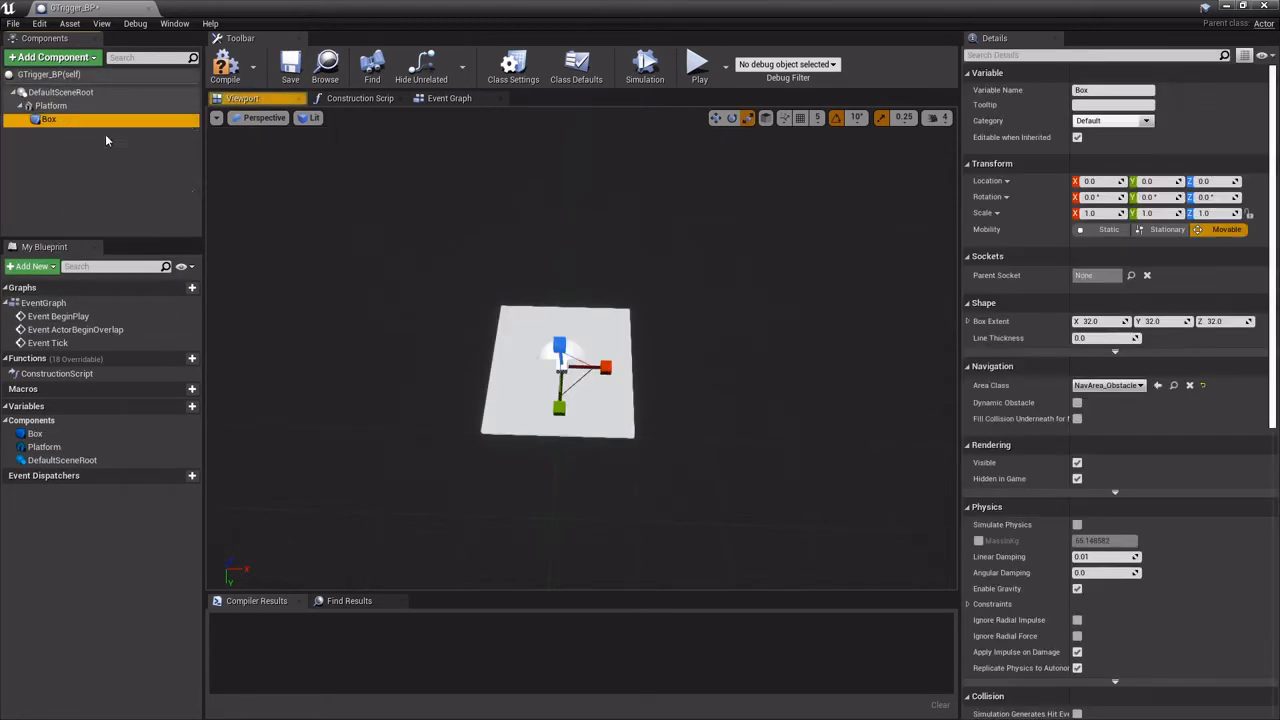
Enlarge the Box's extent to about X 51, Y 49.6 and Z 62.8 so it encloses the platform, and compile the blueprint.
scroll(398, 216, up, 5)
mouse_move(474, 234)
right_down()
mouse_move(430, 218)
mouse_move(474, 234)
right_up()
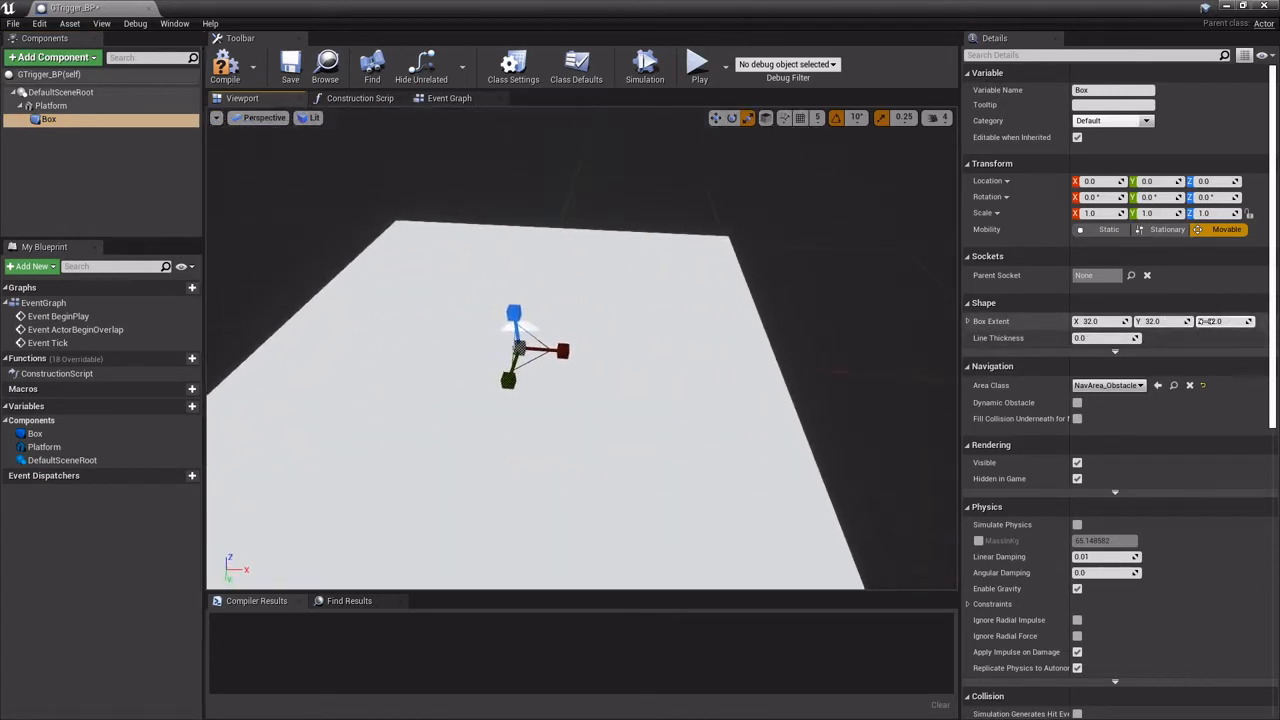
drag(1220, 321, 1260, 321)
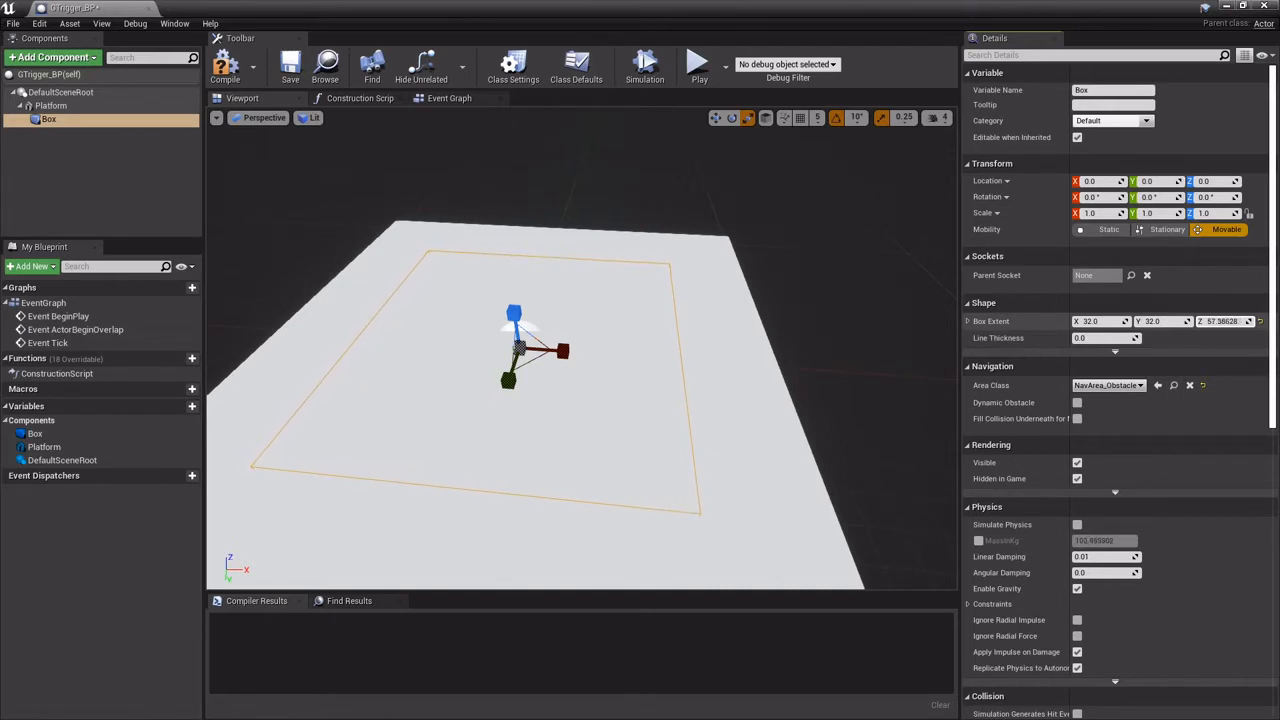
drag(1150, 321, 1118, 321)
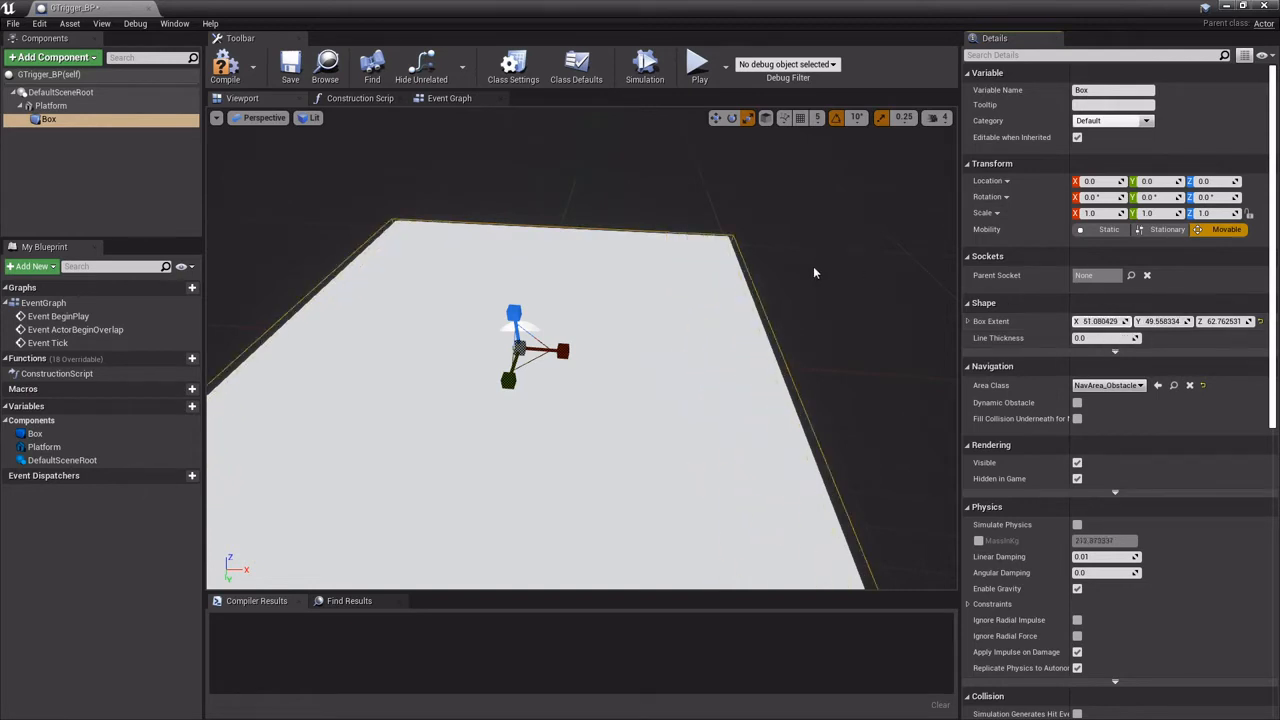
mouse_move(814, 271)
right_down()
mouse_move(700, 300)
mouse_move(590, 275)
mouse_move(808, 266)
right_up()
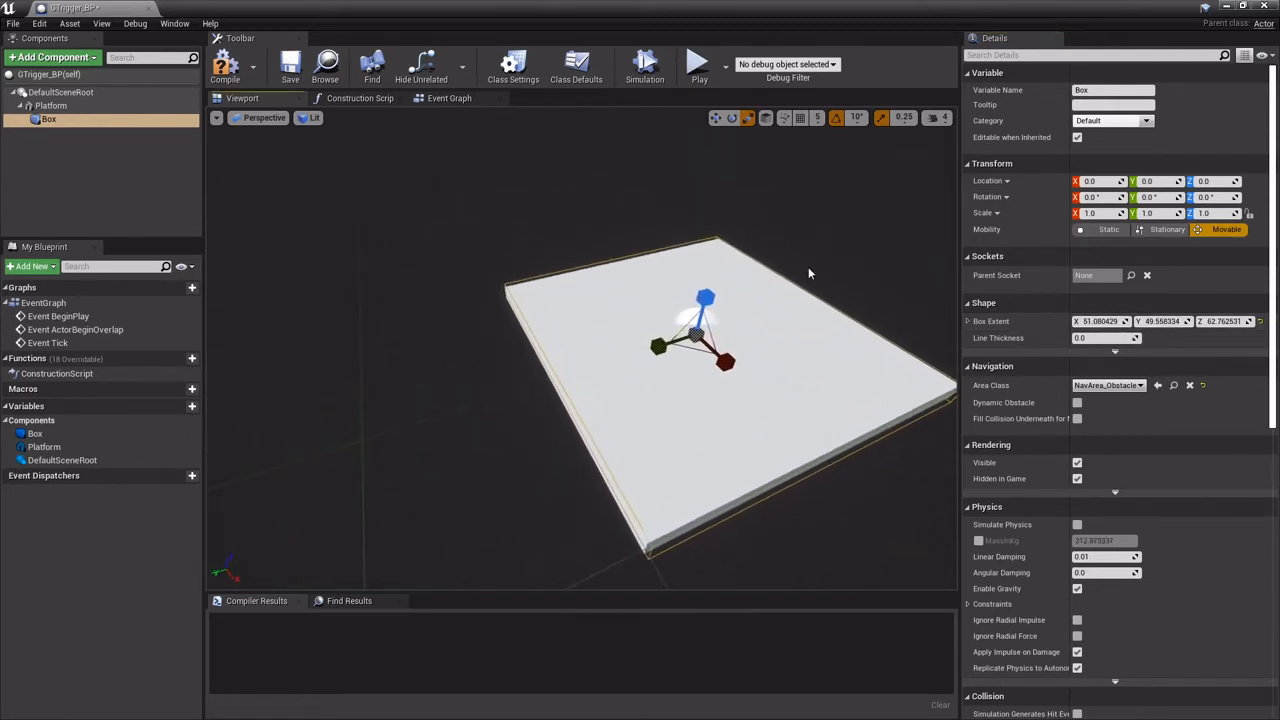
click(224, 70)
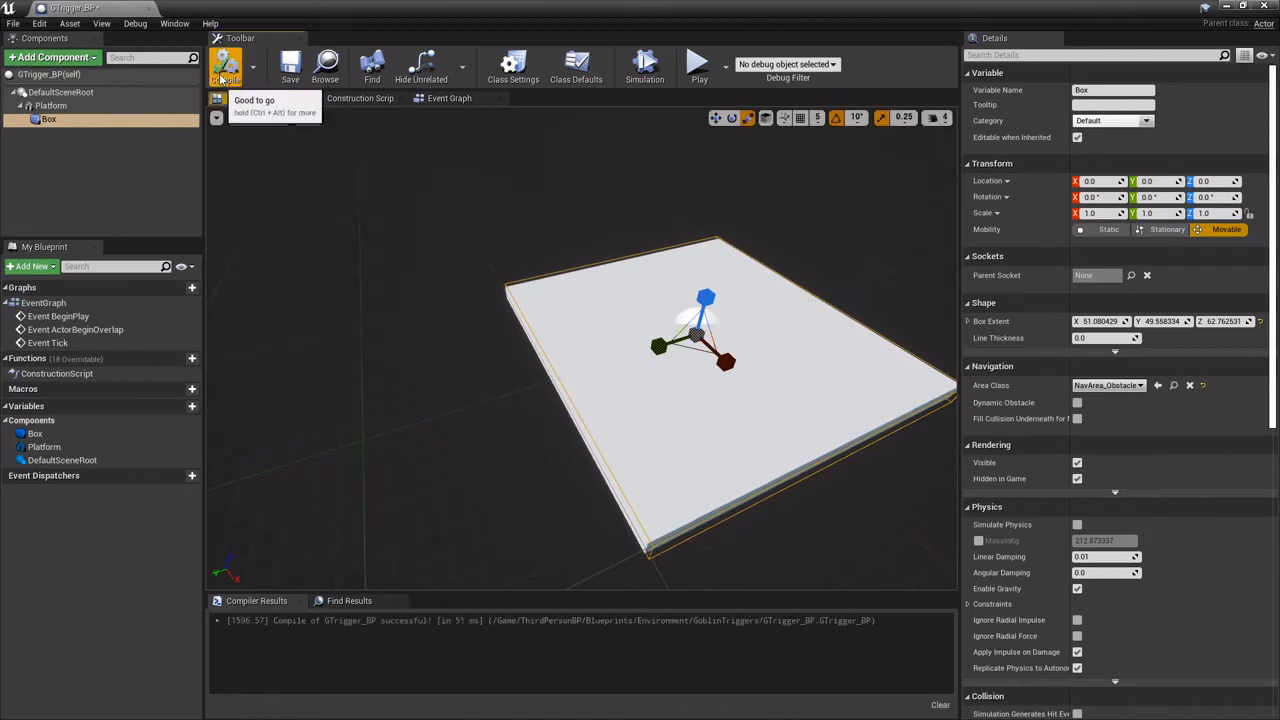
Delete the default BeginPlay, ActorBeginOverlap and Tick event nodes from GTrigger_BP's Event Graph.
click(452, 100)
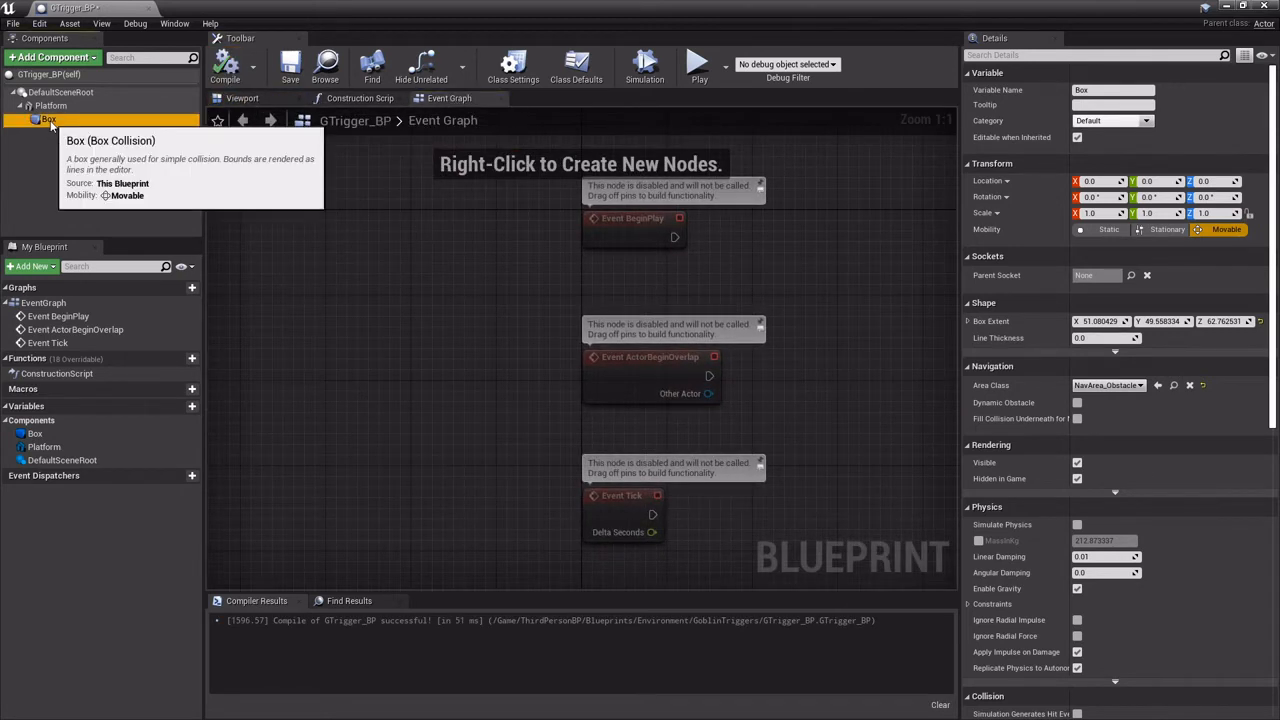
scroll(1087, 450, down, 10)
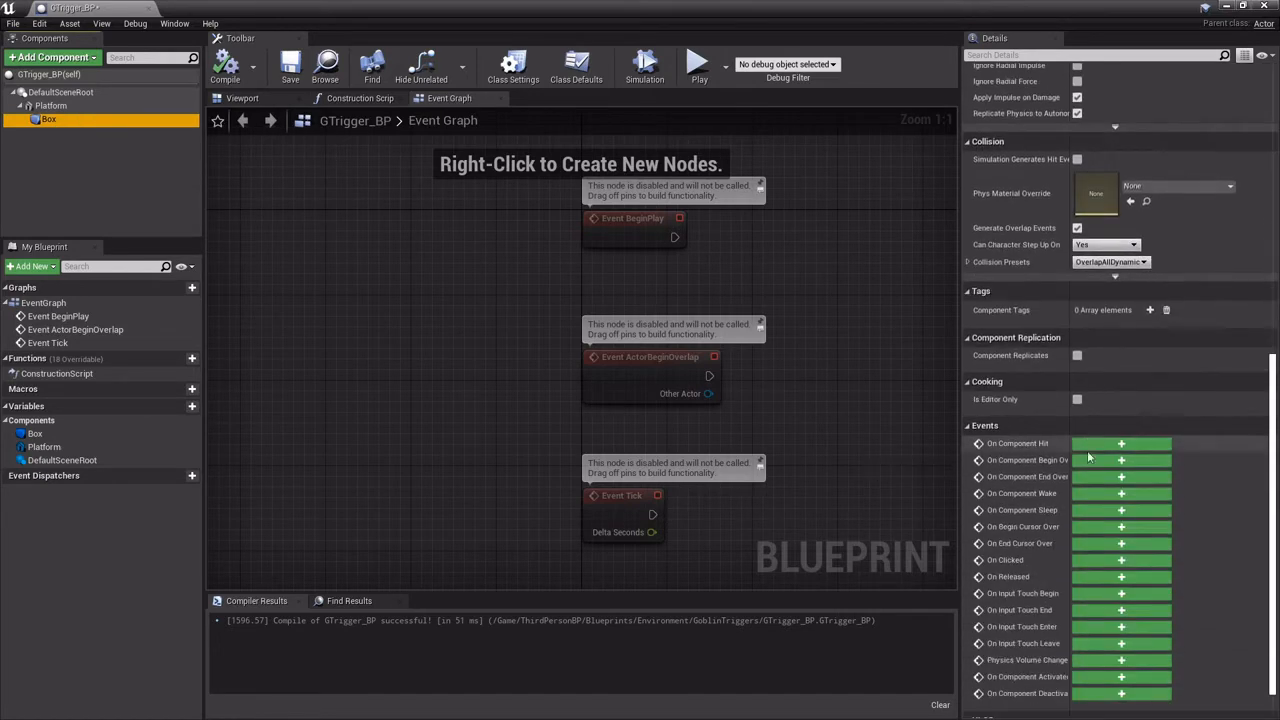
scroll(1128, 288, down, 2)
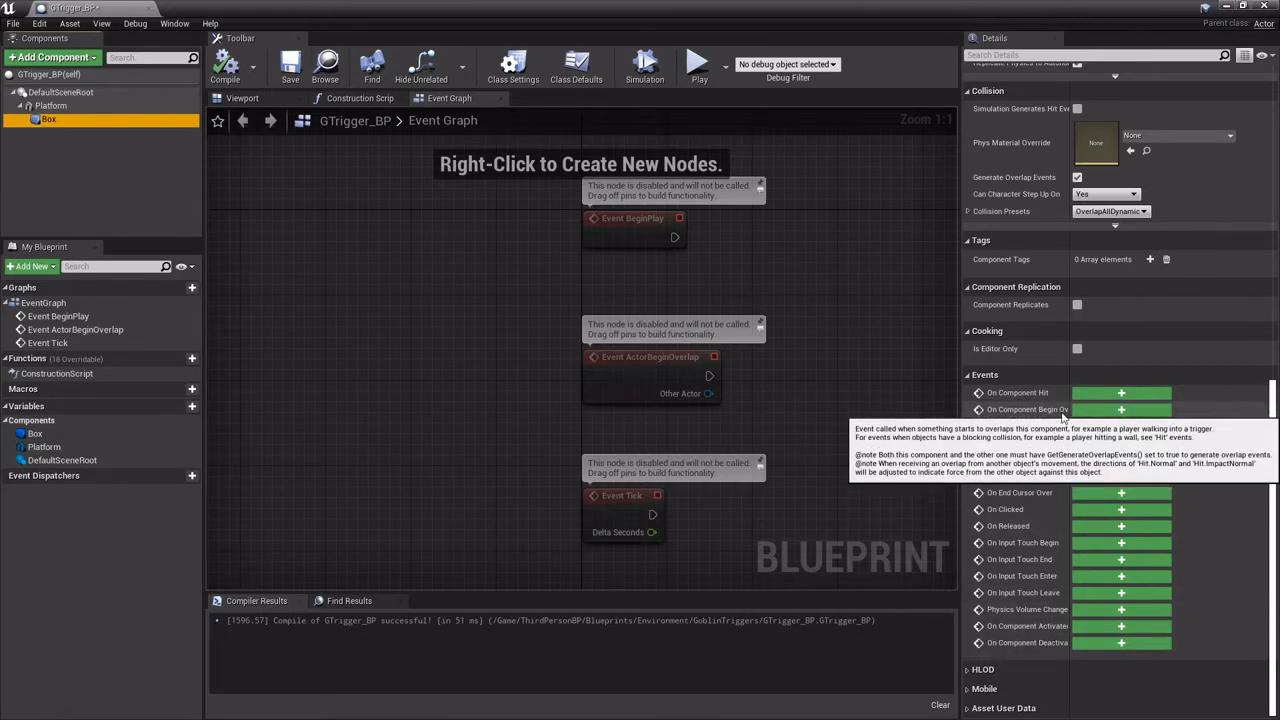
drag(960, 385, 684, 393)
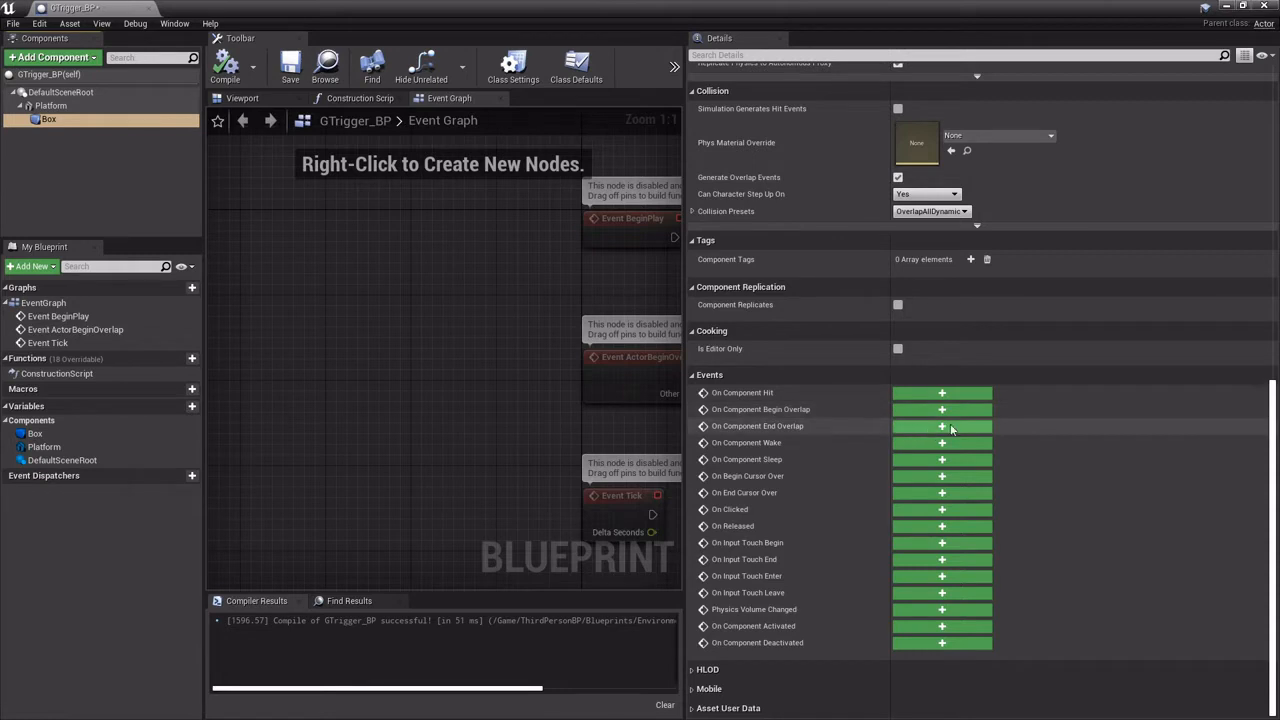
drag(683, 405, 967, 404)
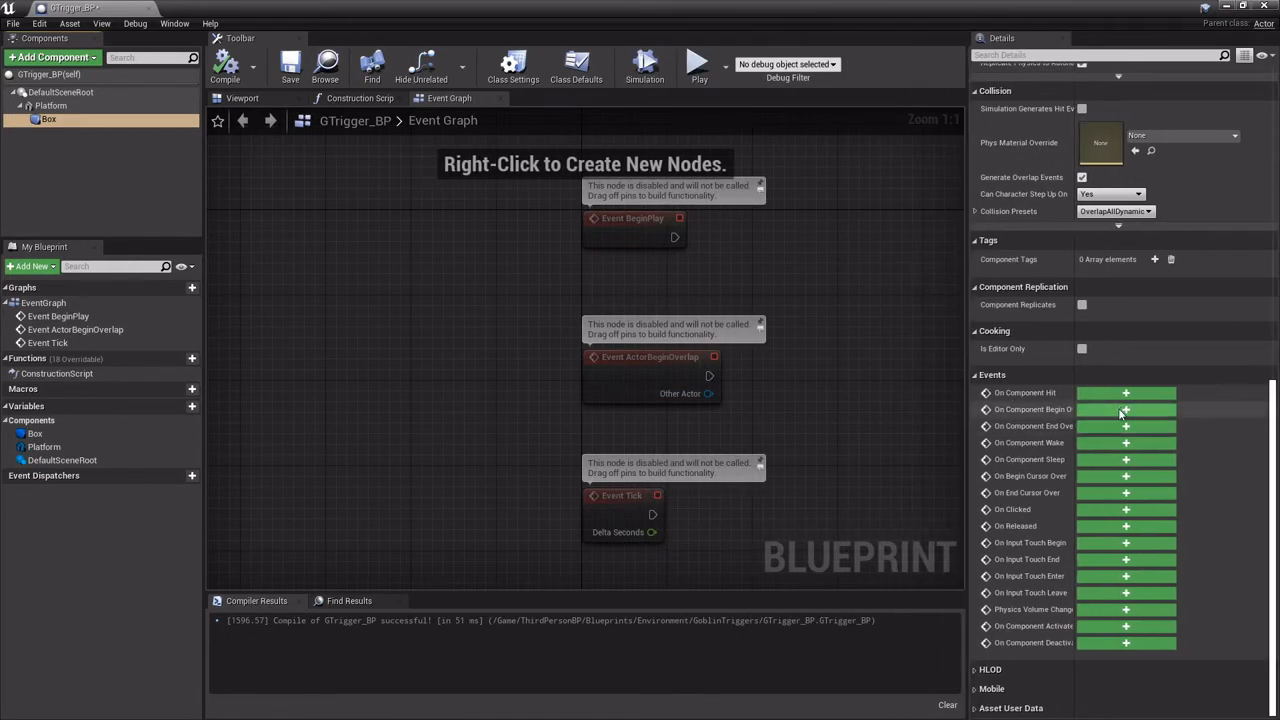
drag(801, 210, 566, 520)
key(Delete)
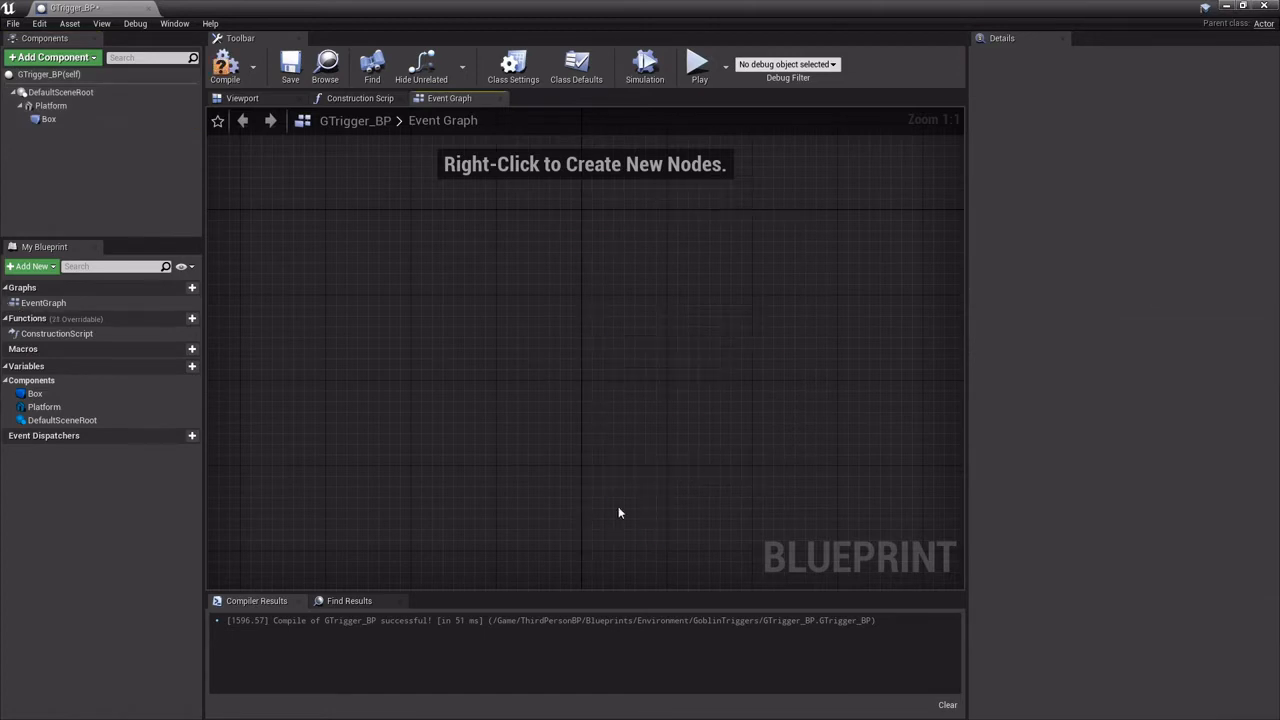
Add the Box's On Component Begin Overlap event and check its Other Actor with an Actor Has Tag node for the tag Minion.
click(62, 119)
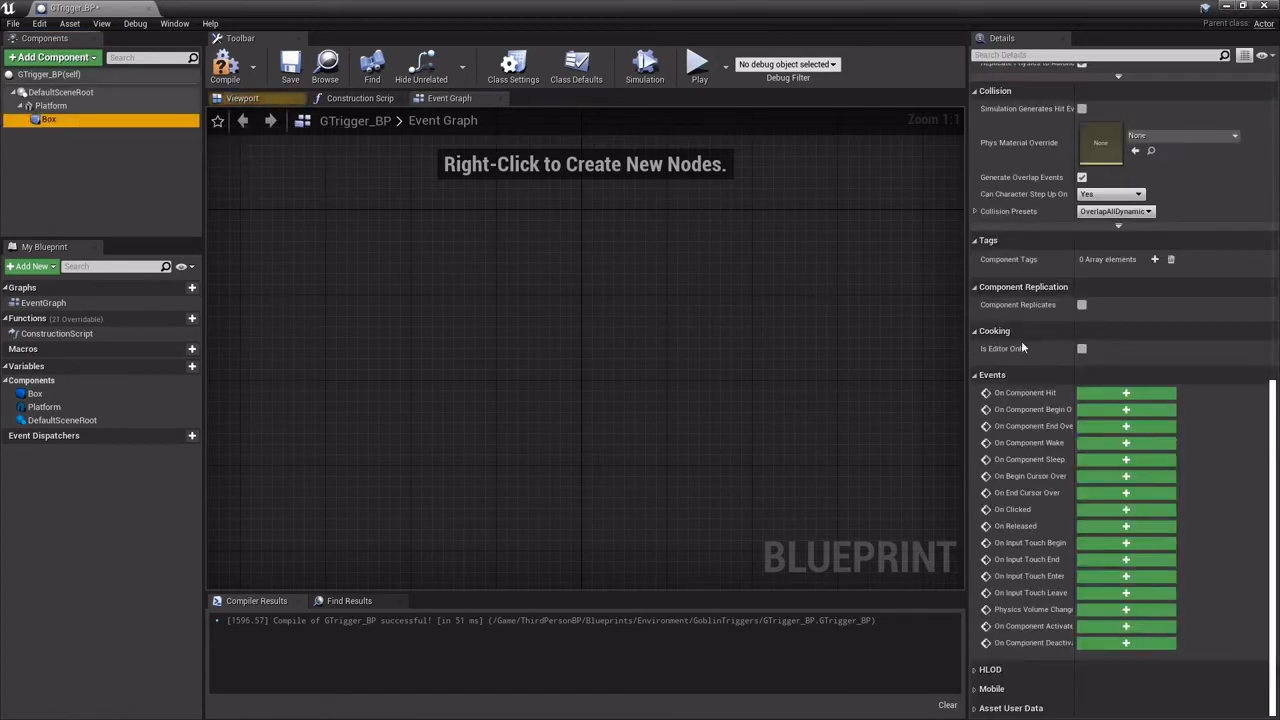
click(1106, 410)
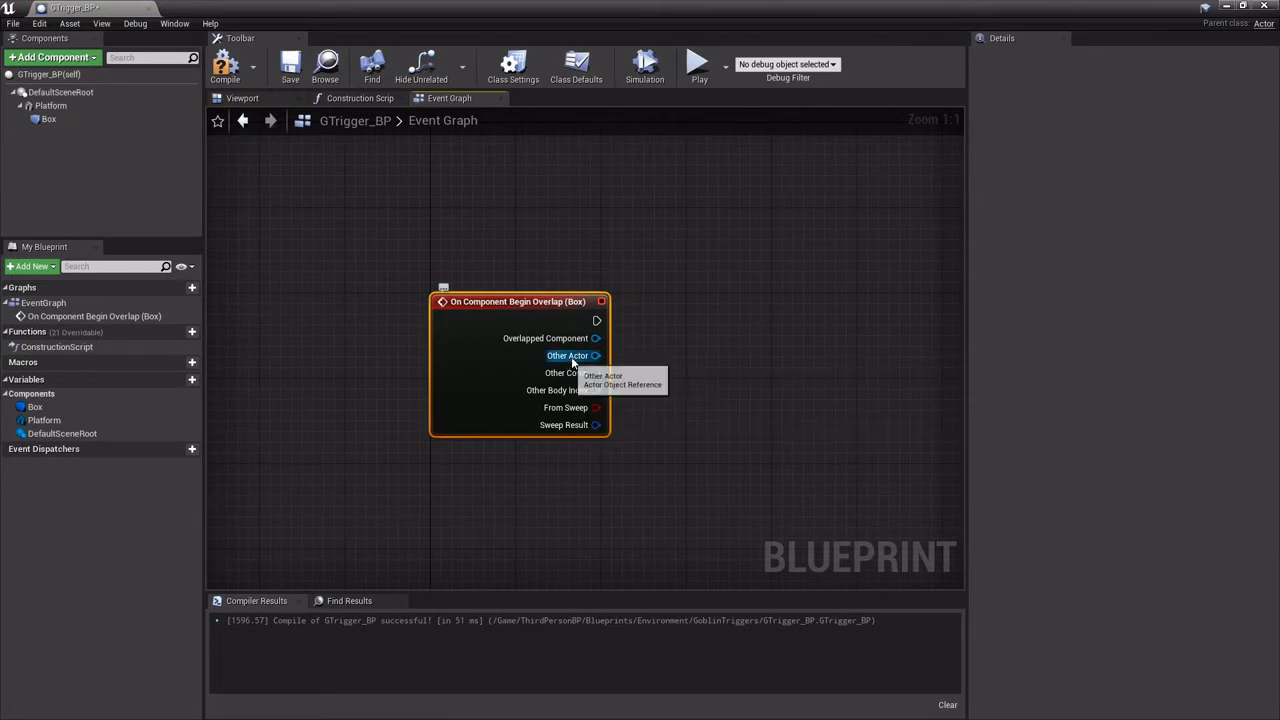
drag(595, 356, 647, 372)
text(has tag)
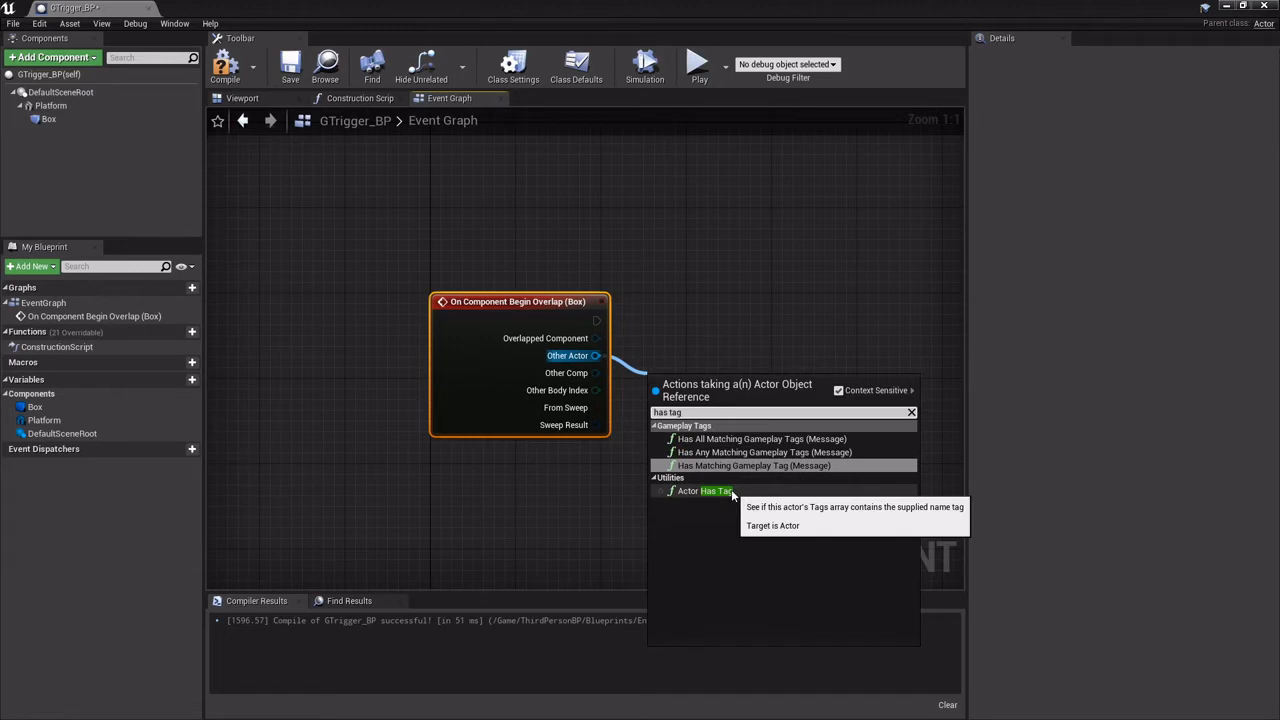
click(733, 491)
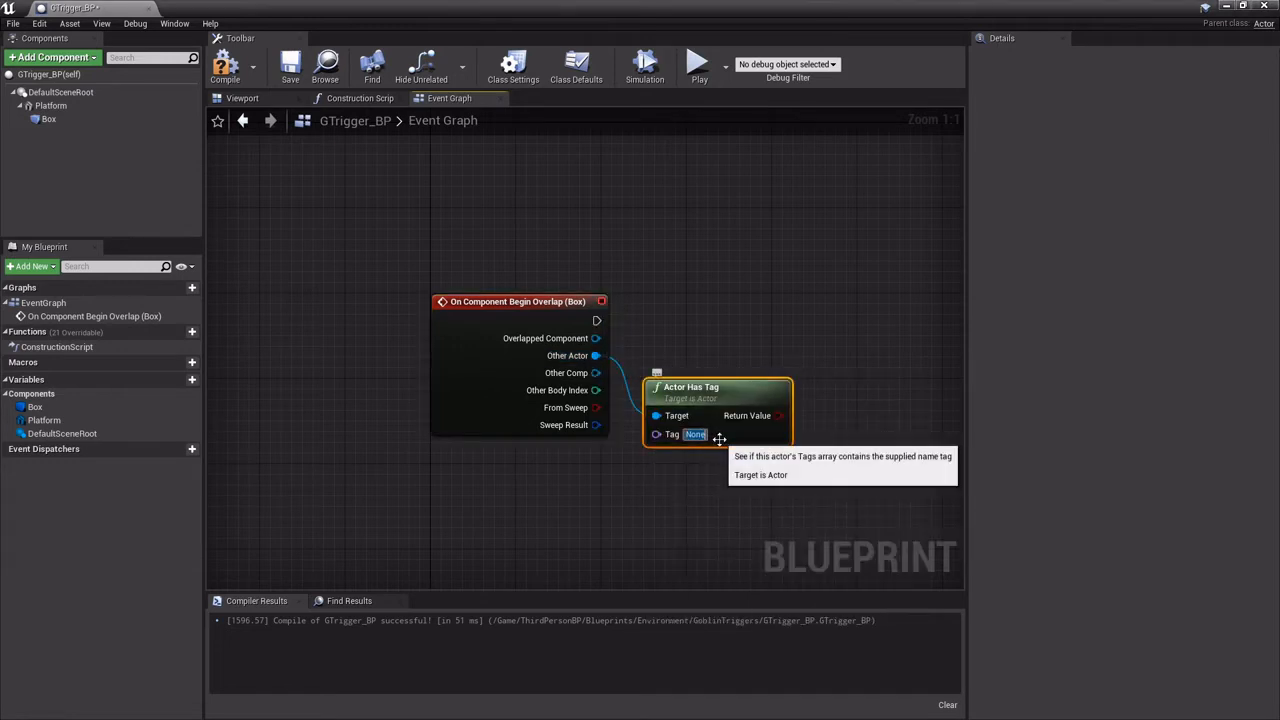
text(Minion)
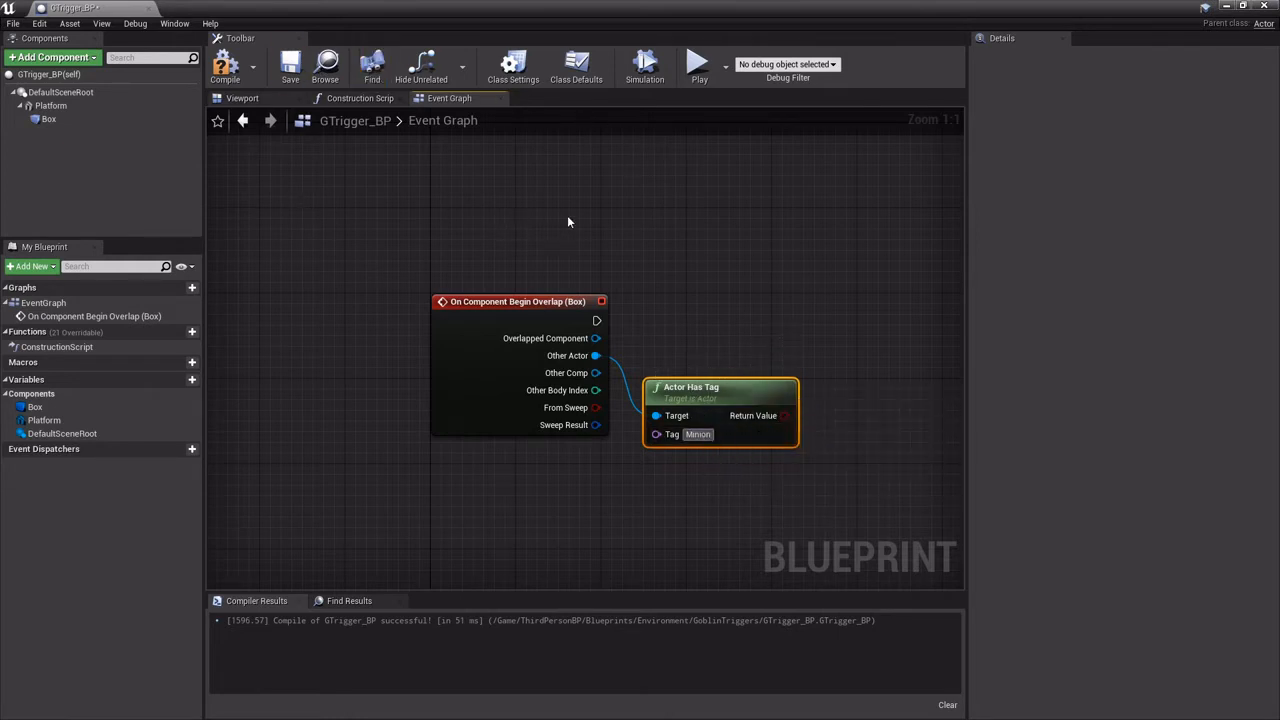
Add a Branch run by the Begin Overlap event, with Actor Has Tag's Return Value as its condition.
right_drag(626, 232, 487, 243)
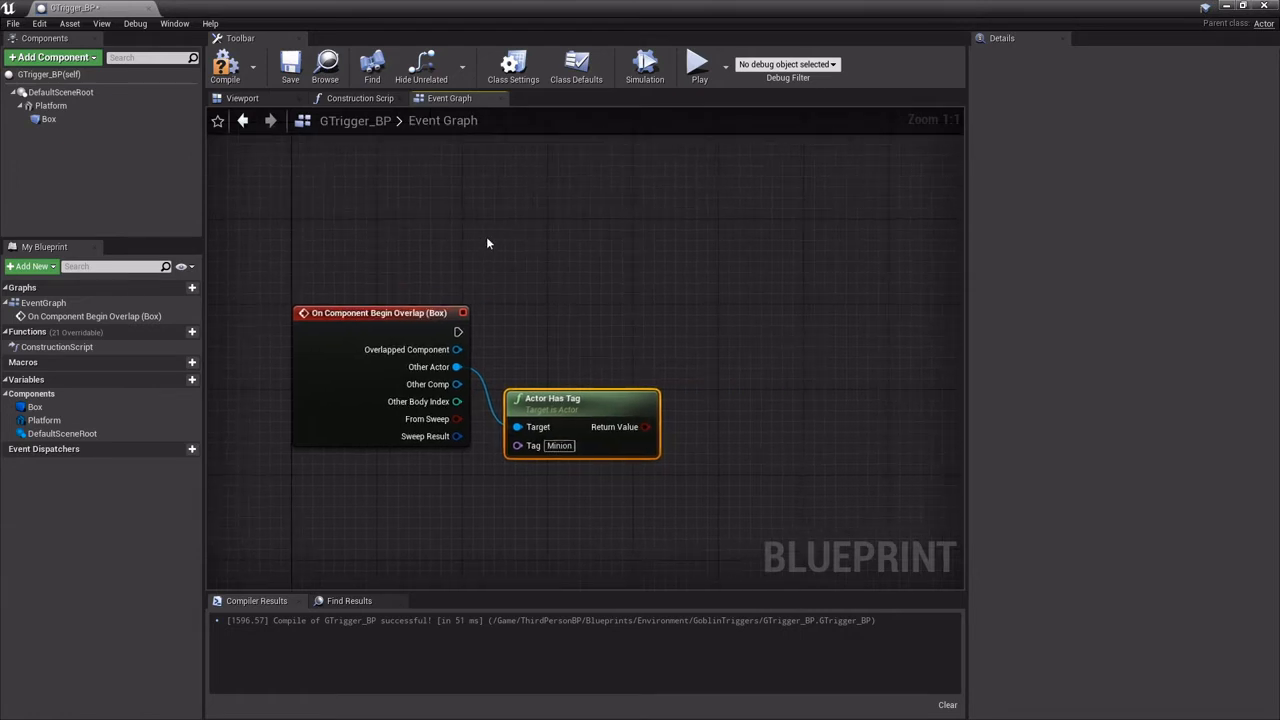
right_drag(652, 320, 619, 333)
click(630, 324)
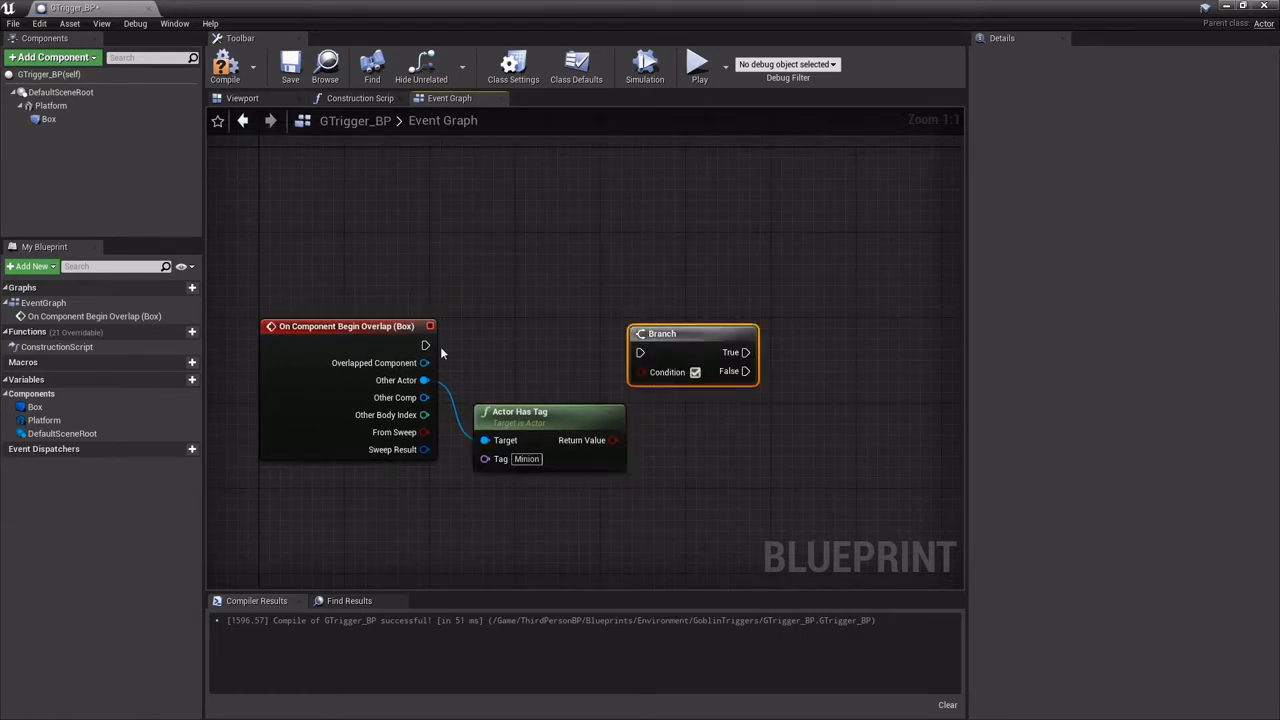
drag(424, 346, 739, 327)
drag(613, 440, 700, 332)
right_drag(620, 358, 573, 349)
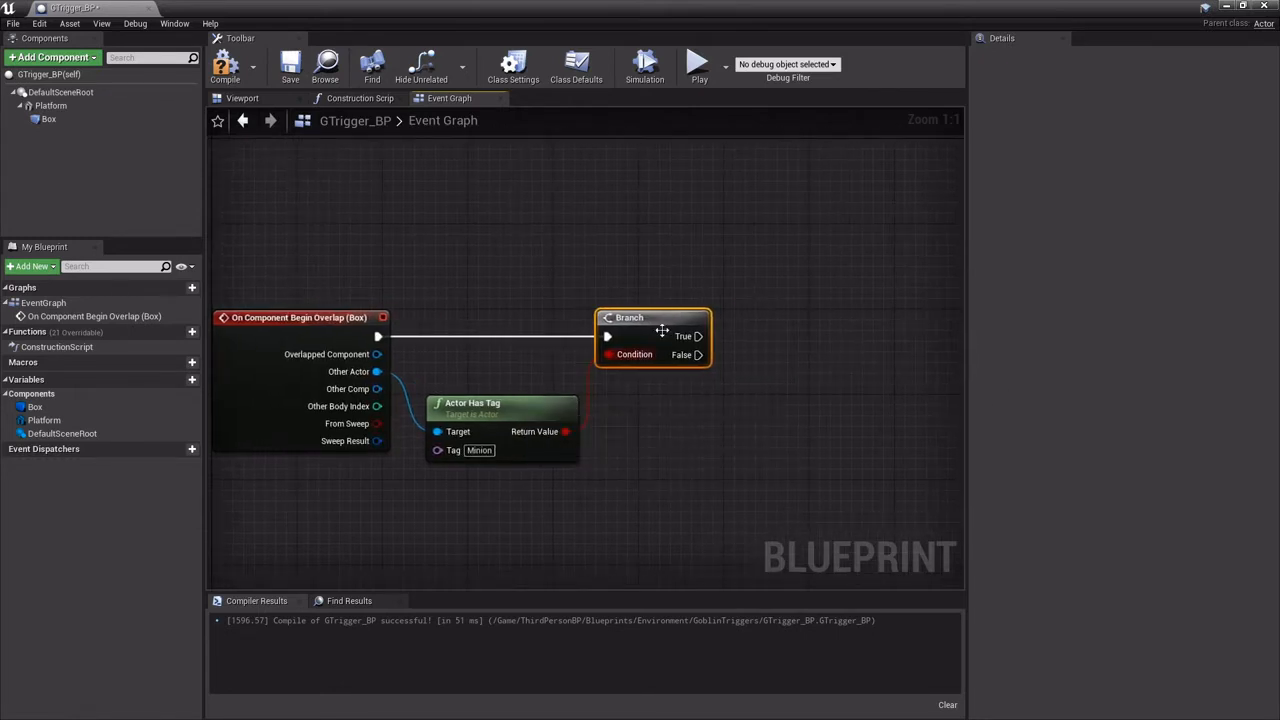
Add a Boolean variable named Locked? to GTrigger_BP, compile the blueprint and set the variable's default value to true.
right_drag(752, 314, 698, 317)
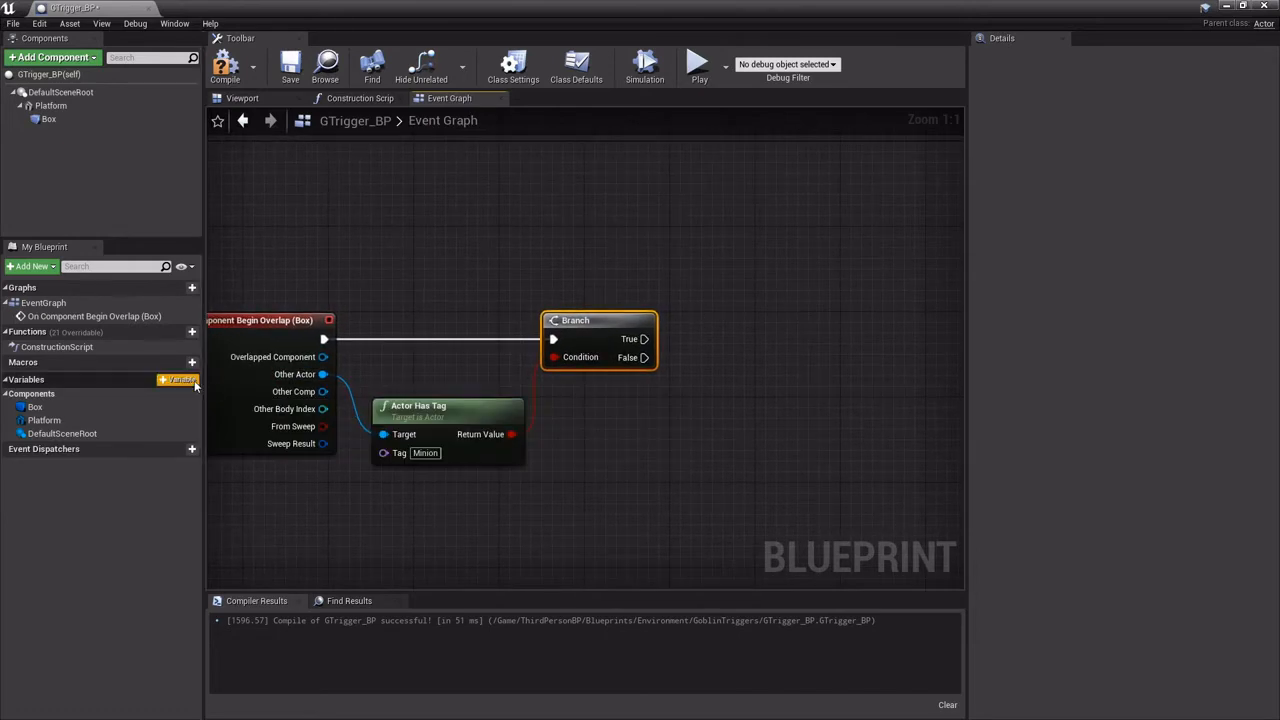
click(186, 382)
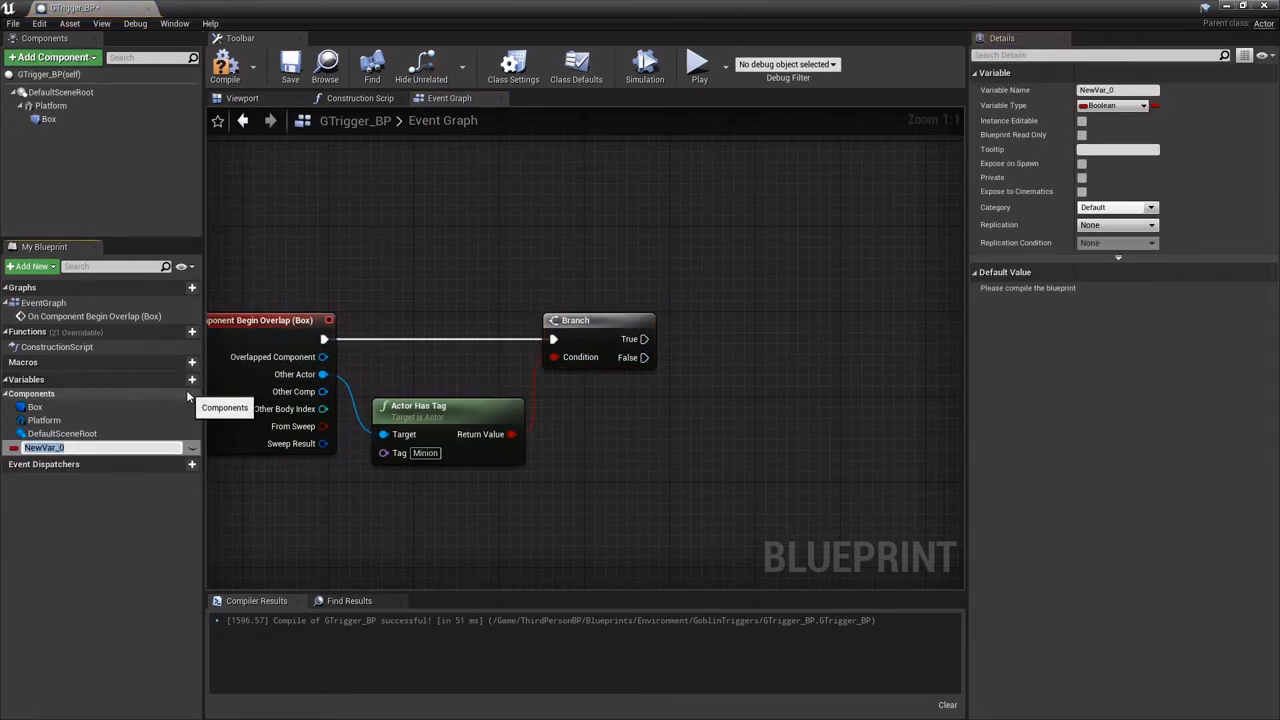
text(Locked?)
key(Return)
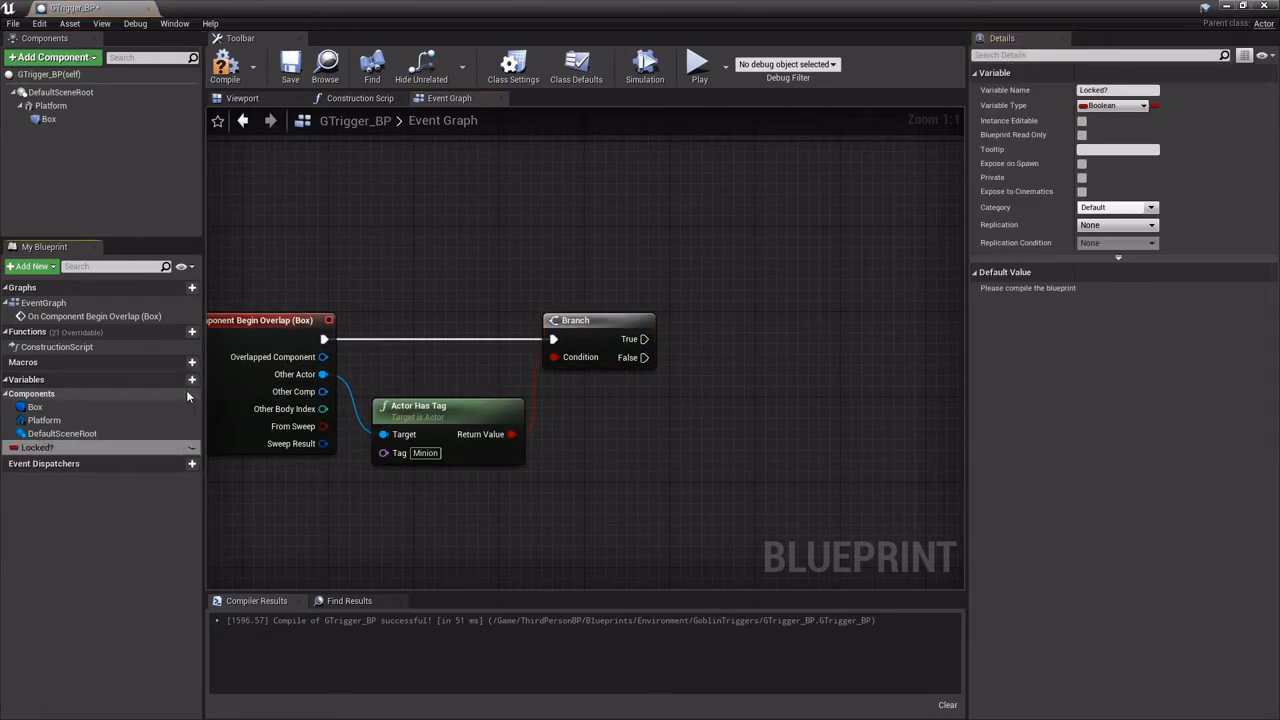
click(235, 70)
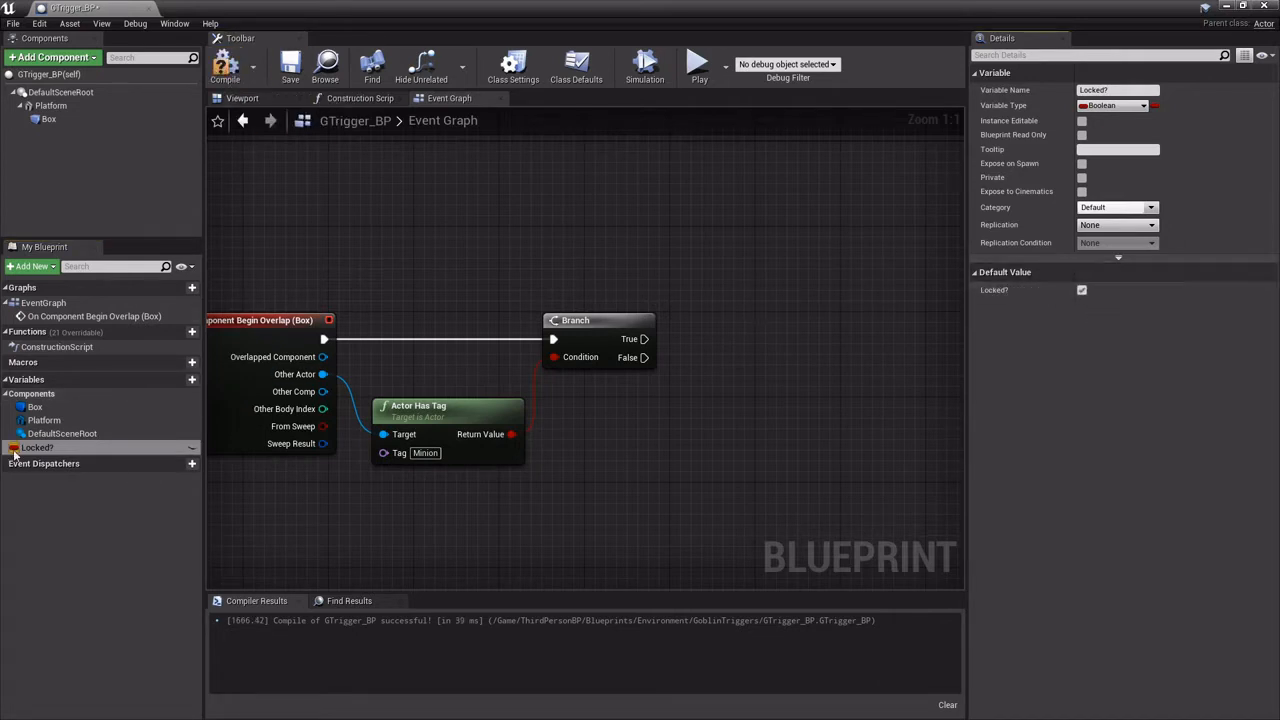
Add a SET node for Locked? with its value left false, run from the Branch's True output.
drag(14, 452, 720, 336)
click(742, 360)
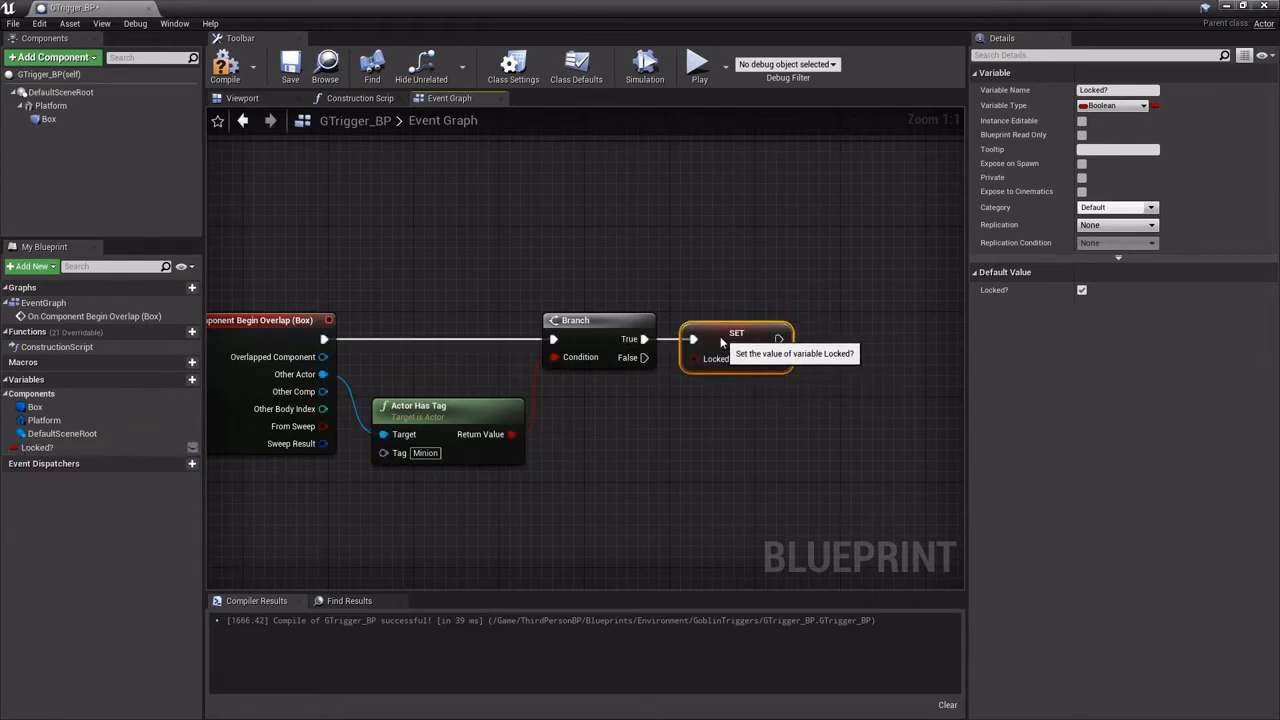
right_drag(514, 486, 612, 440)
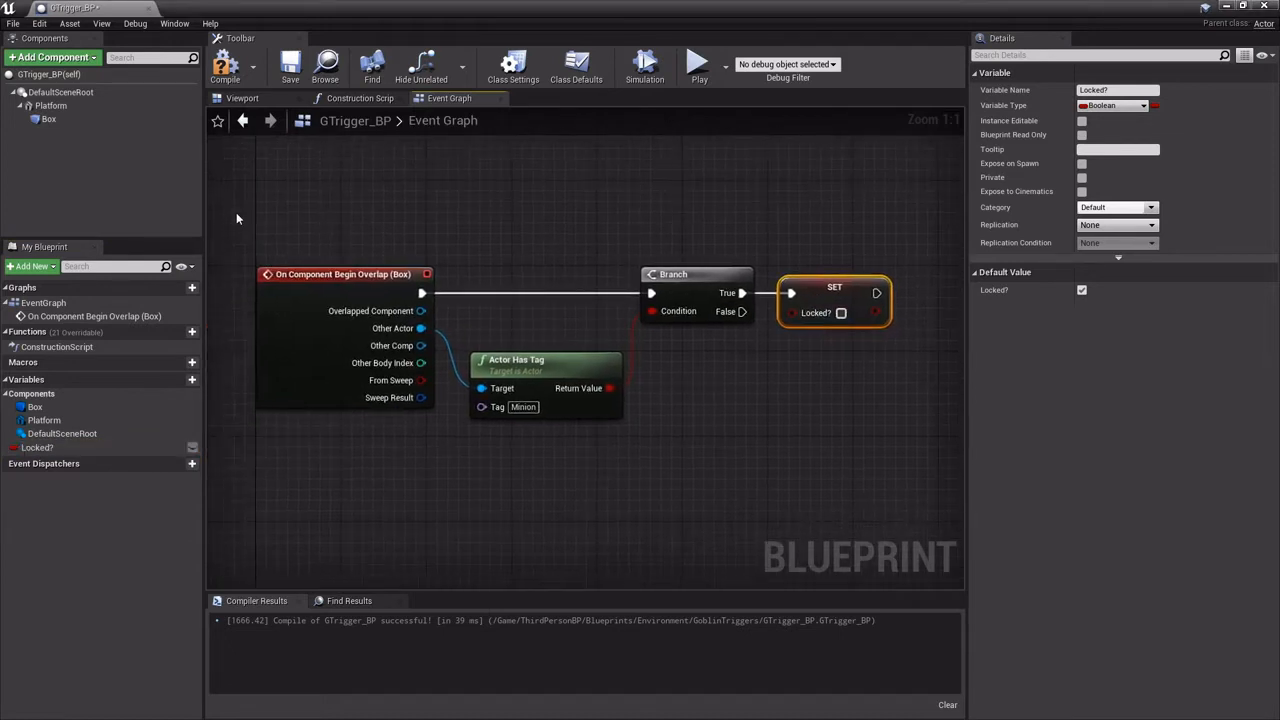
Add the Box's On Component End Overlap event to the Event Graph.
click(50, 119)
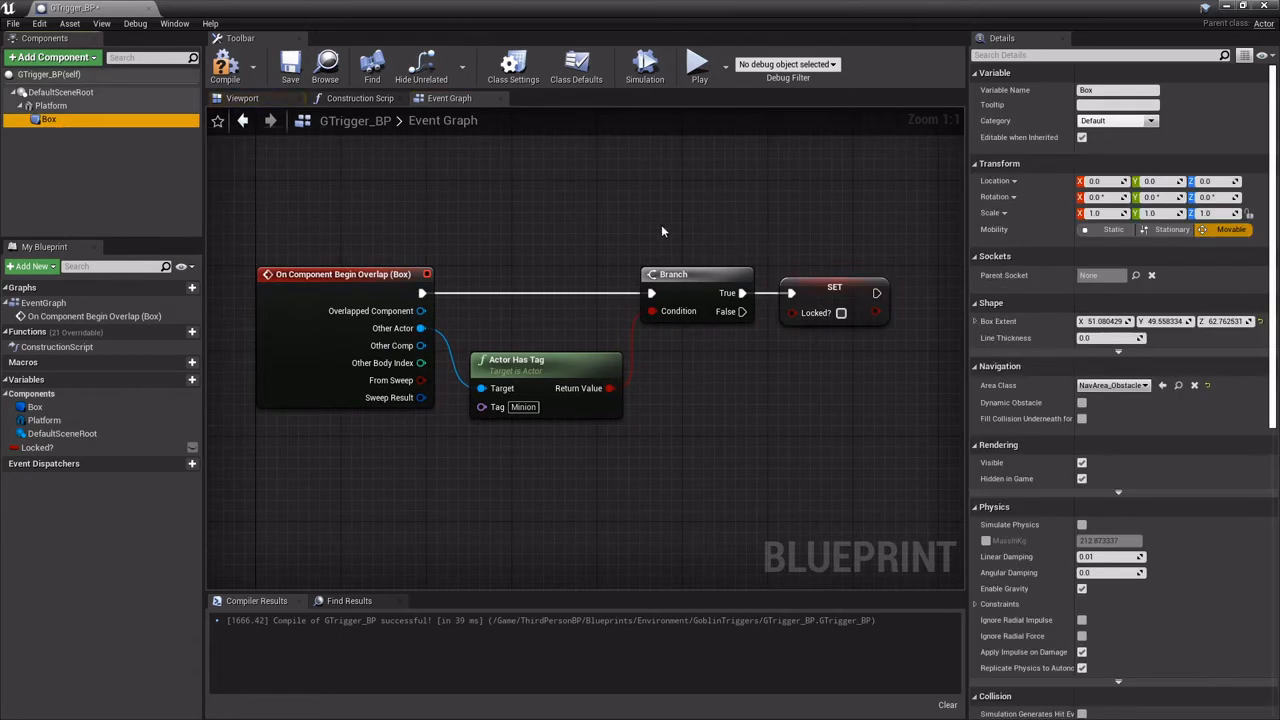
scroll(1098, 442, down, 5)
scroll(1098, 442, down, 8)
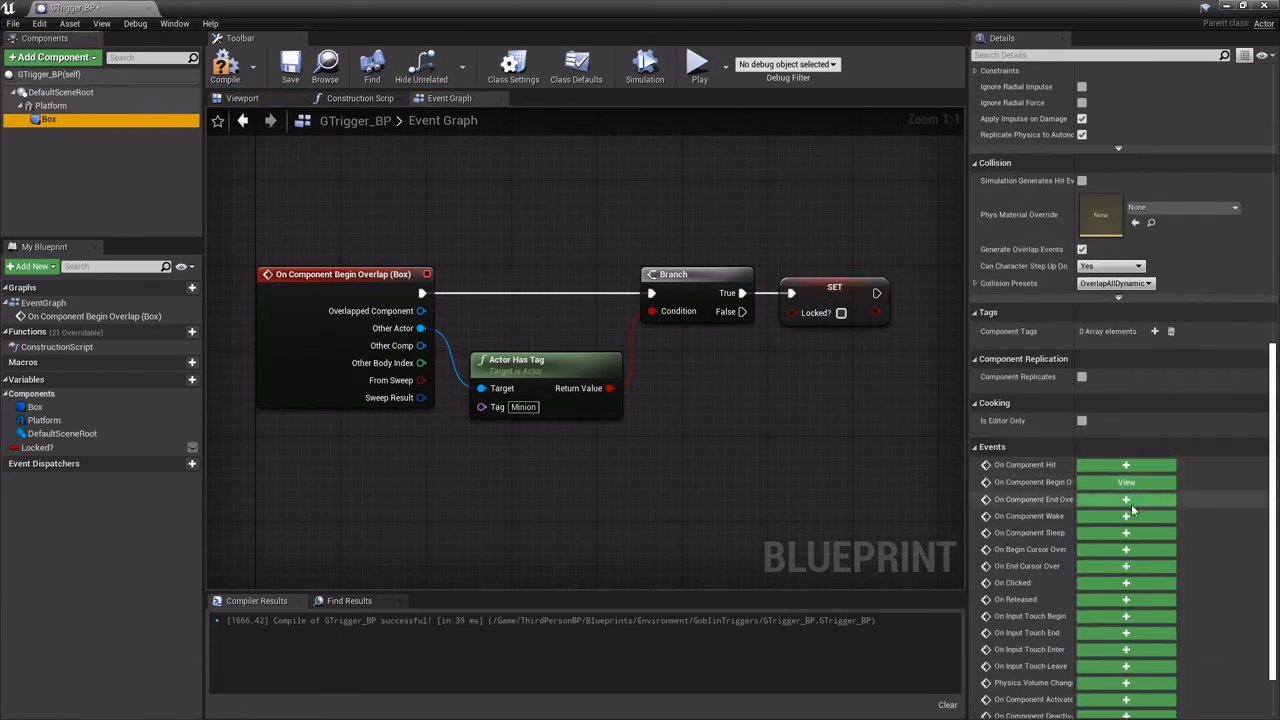
click(1125, 503)
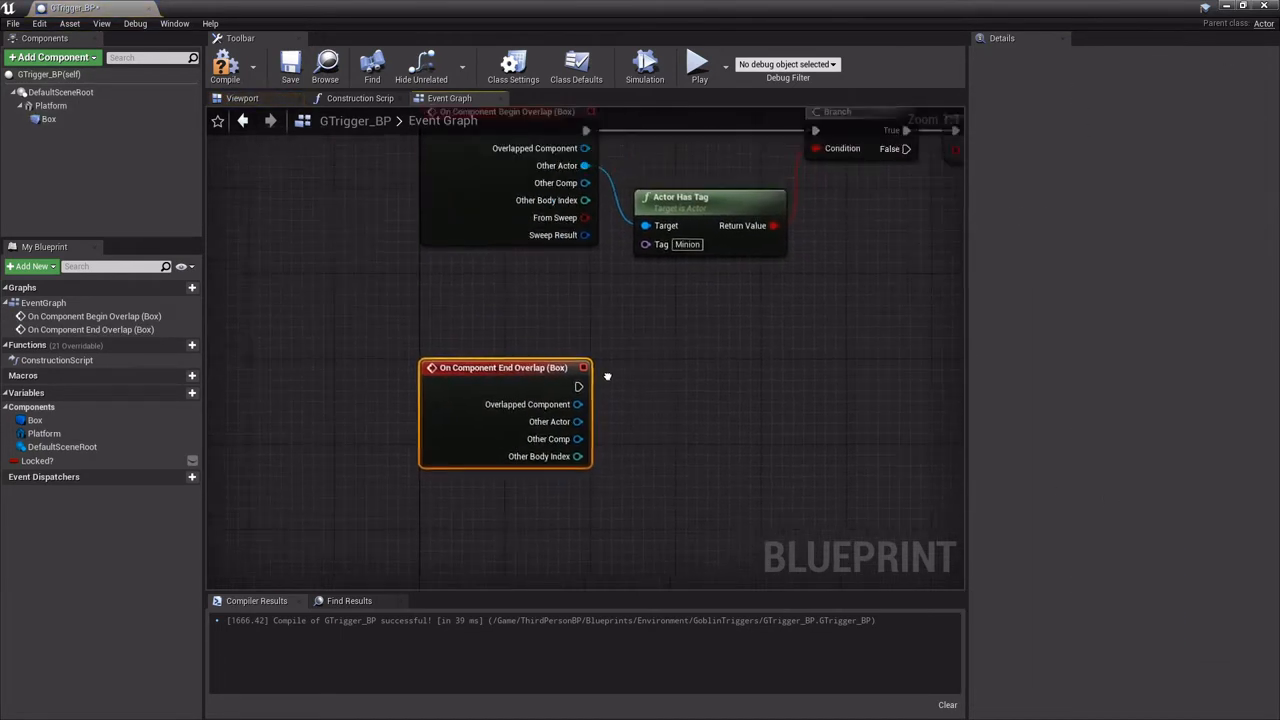
Duplicate the Actor Has Tag and Branch nodes for the End Overlap event, wiring its Other Actor to Target and its execution to the Branch.
drag(588, 344, 750, 182)
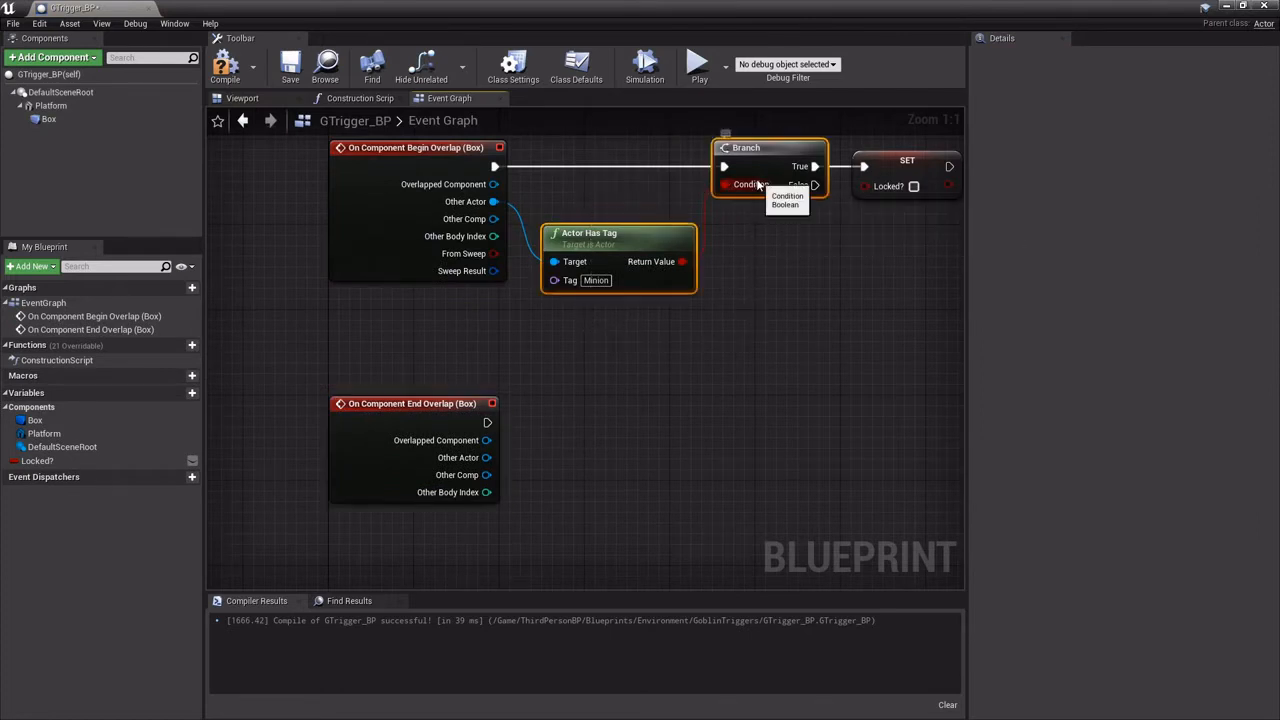
key(ctrl+v)
drag(534, 486, 574, 453)
drag(486, 457, 534, 476)
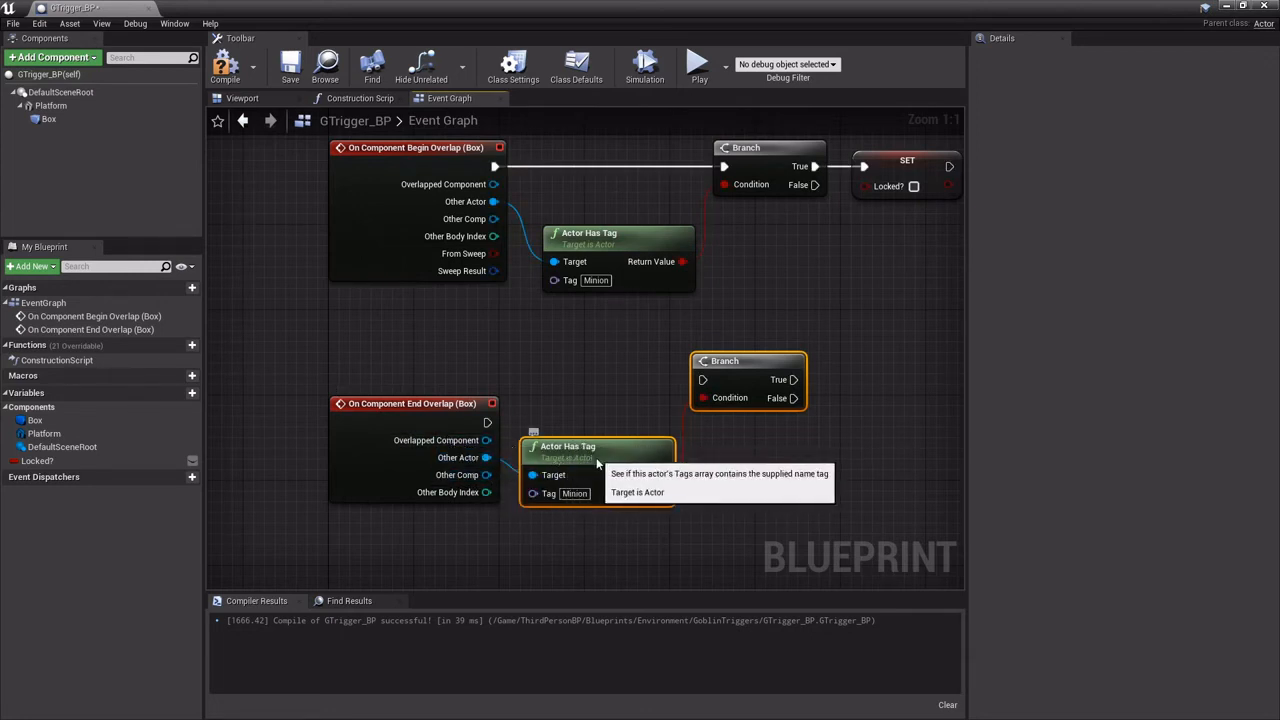
drag(579, 467, 579, 489)
drag(490, 422, 759, 411)
click(795, 352)
Copy the SET Locked? node onto the End Overlap Branch's True output, set its value to true and compile.
right_drag(795, 352, 623, 349)
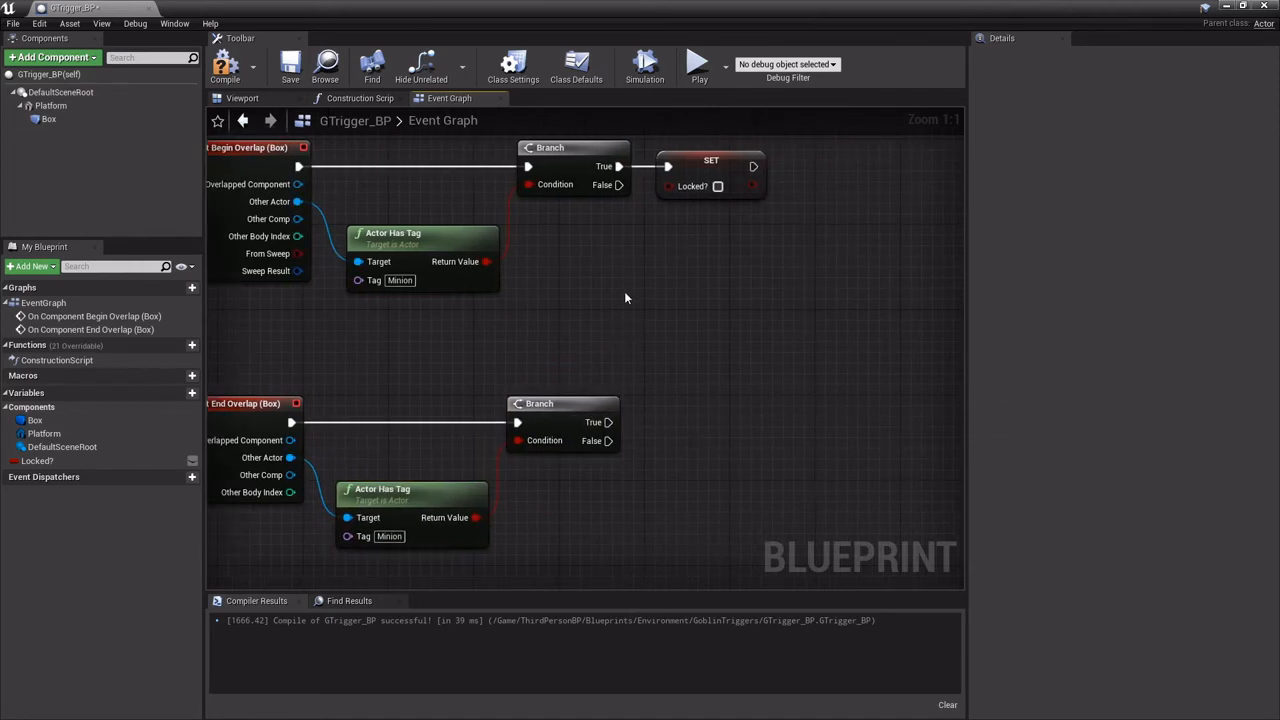
key(ctrl+c)
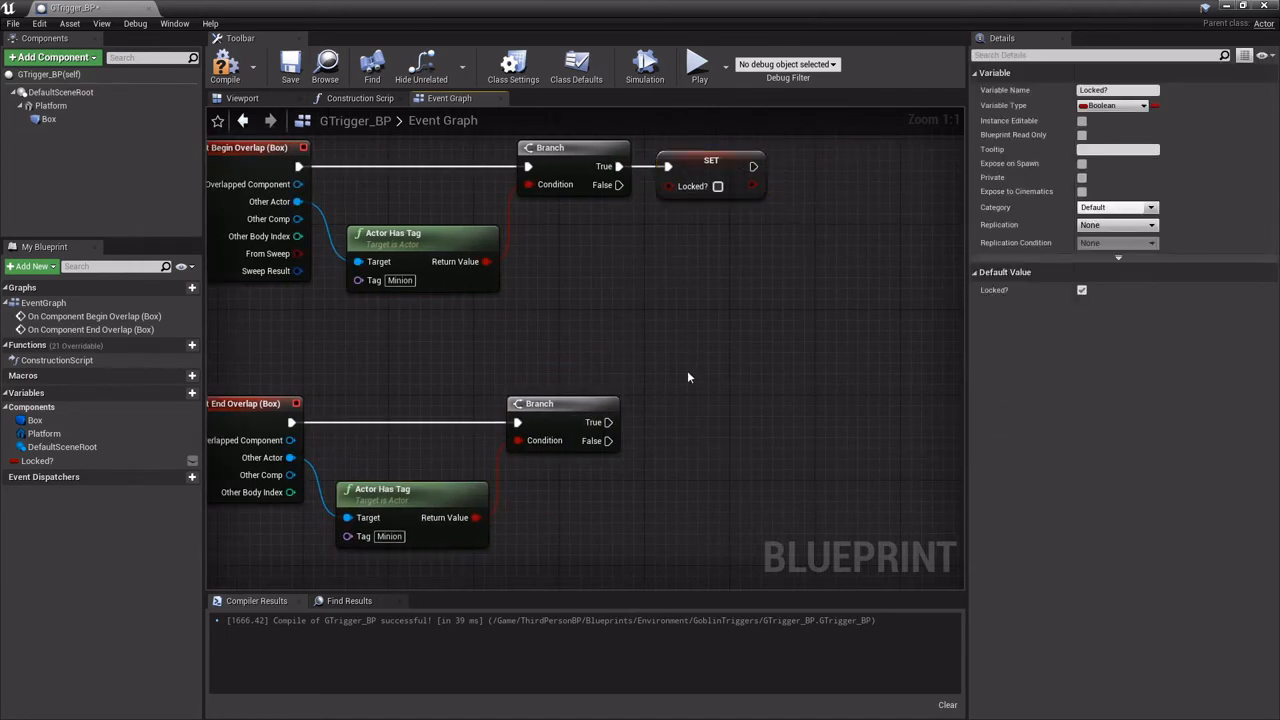
key(ctrl+v)
drag(608, 422, 690, 425)
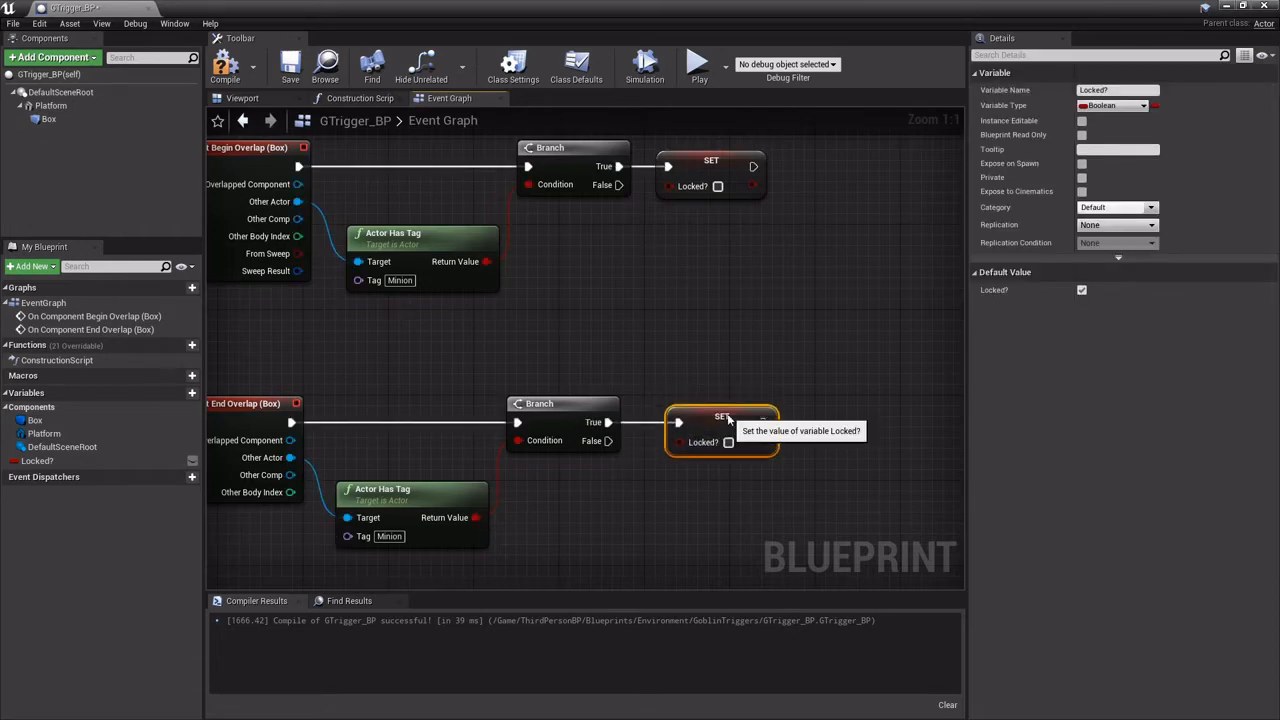
click(728, 442)
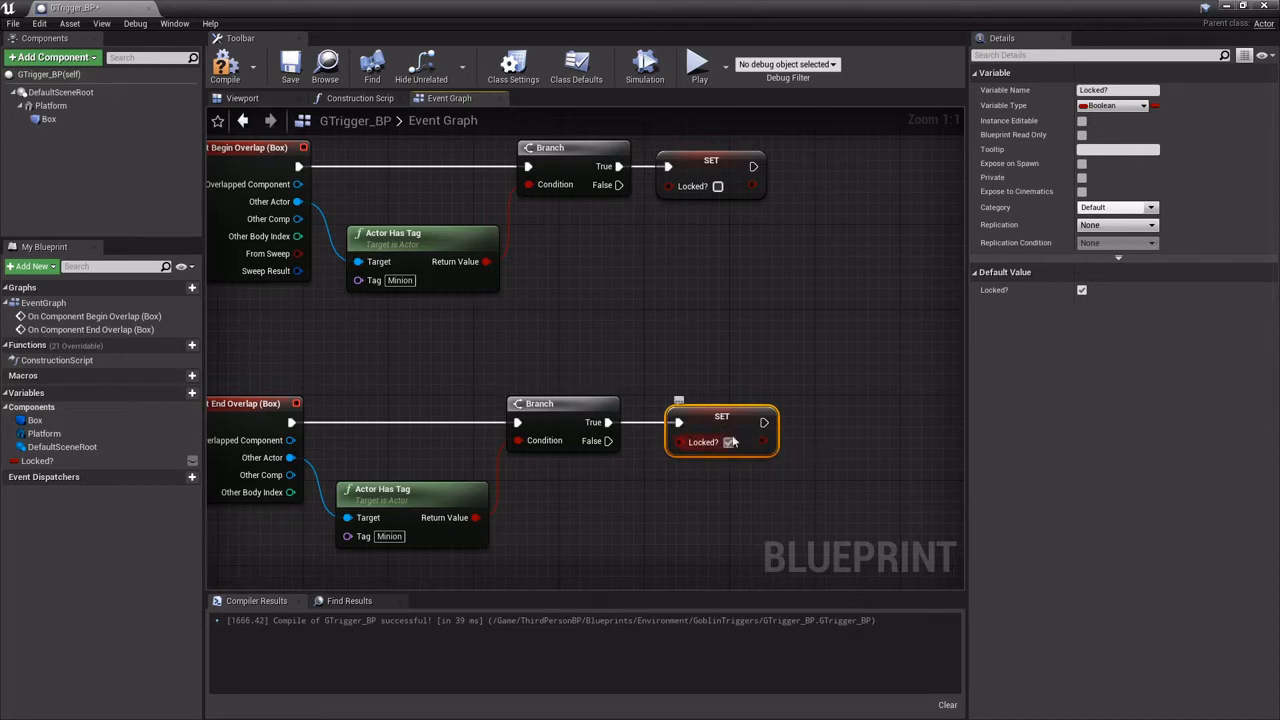
click(225, 65)
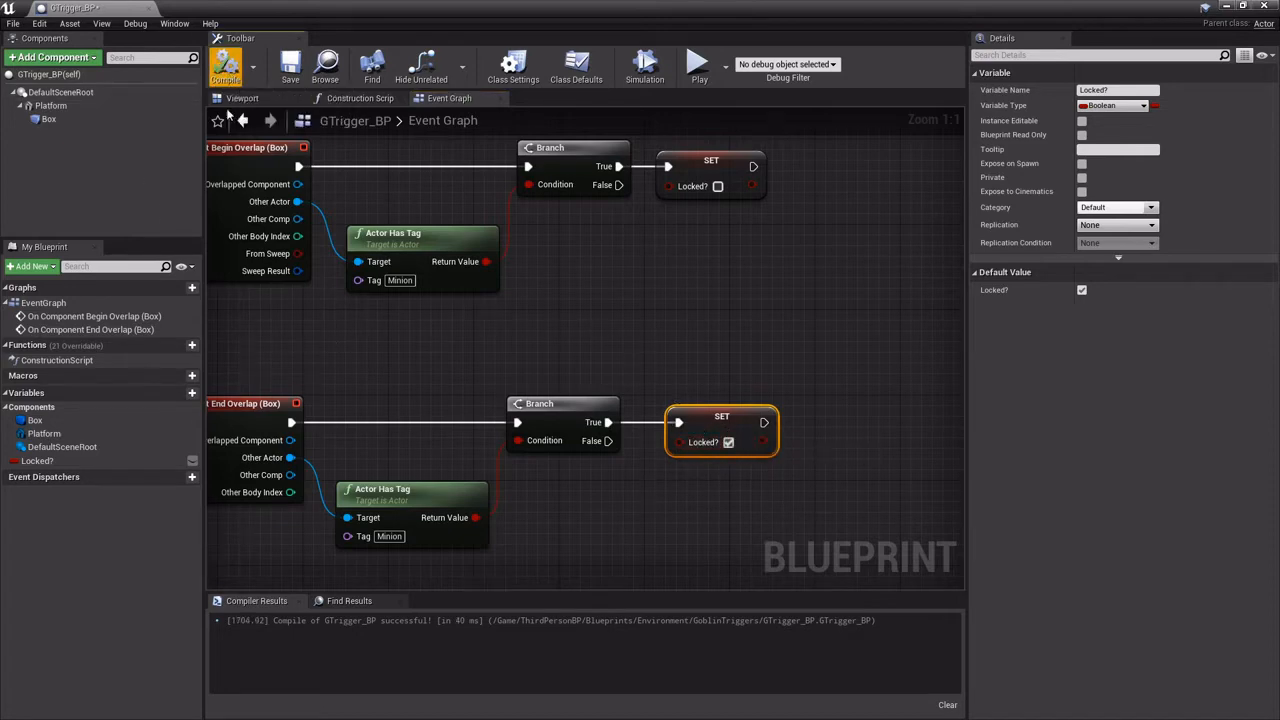
Add an instance-editable Text variable named DoorName to GTrigger_BP and compile the blueprint.
click(178, 393)
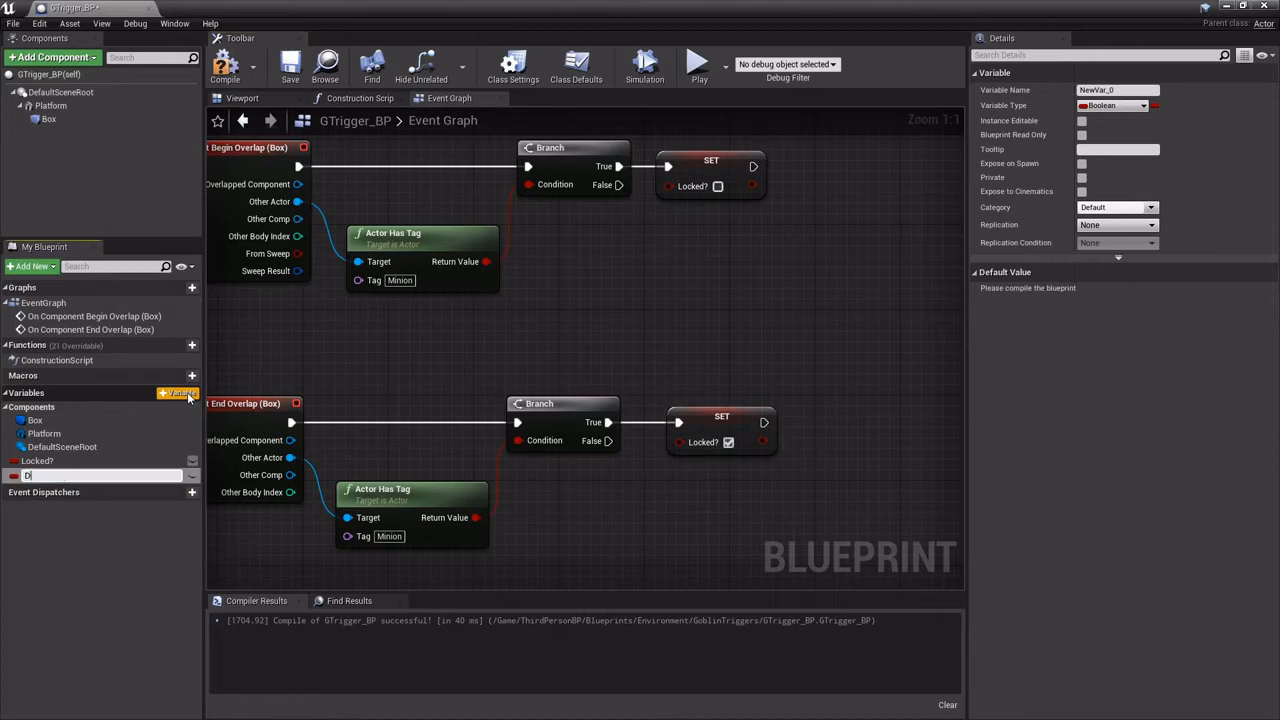
text(DoorName)
key(Return)
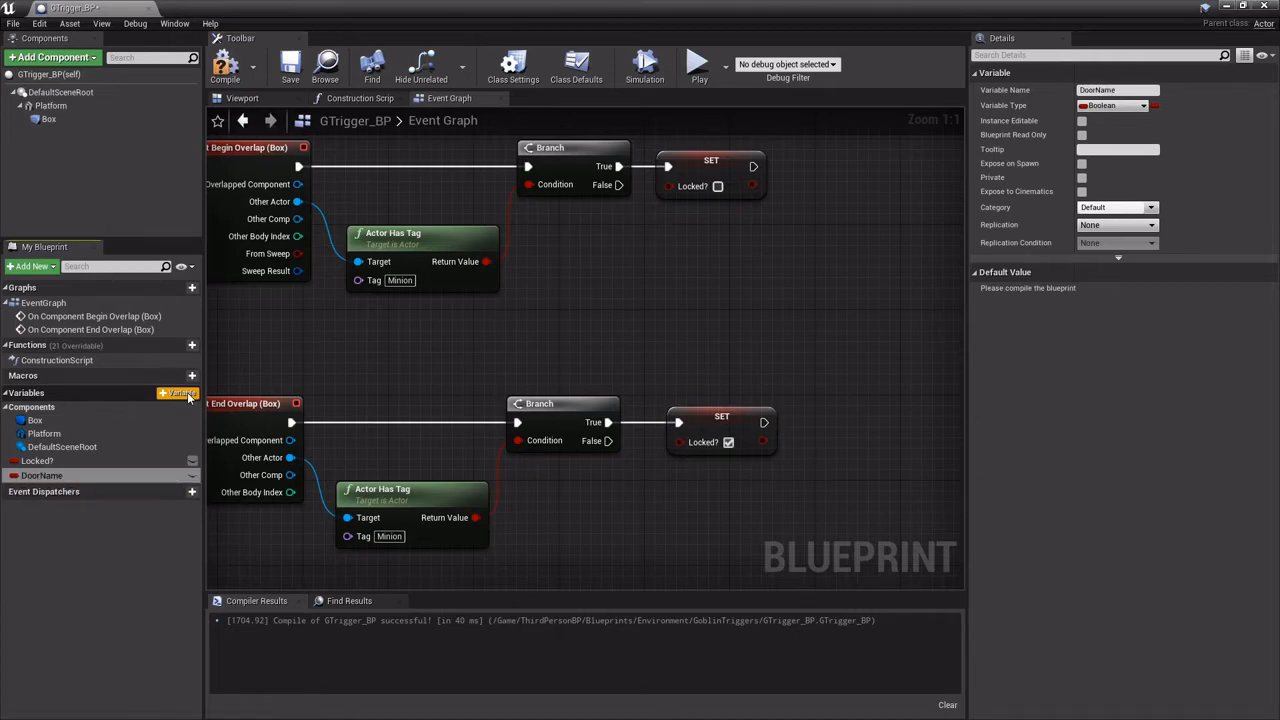
click(14, 475)
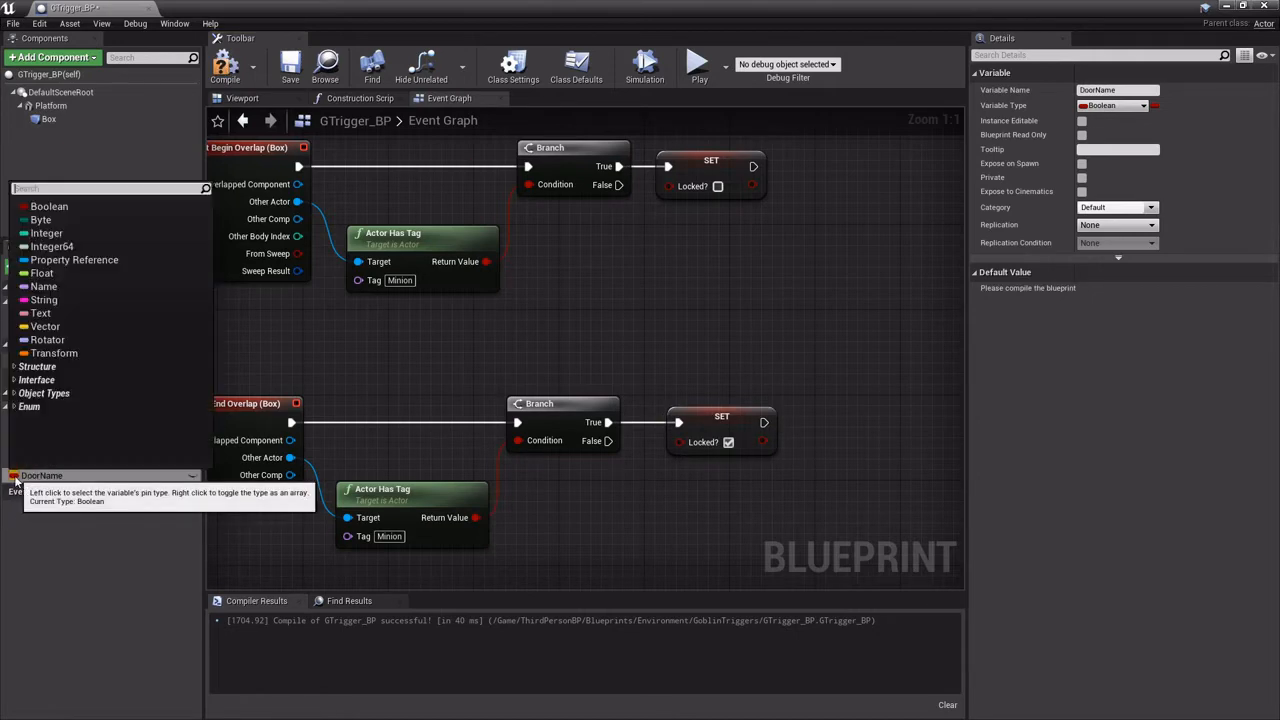
click(40, 313)
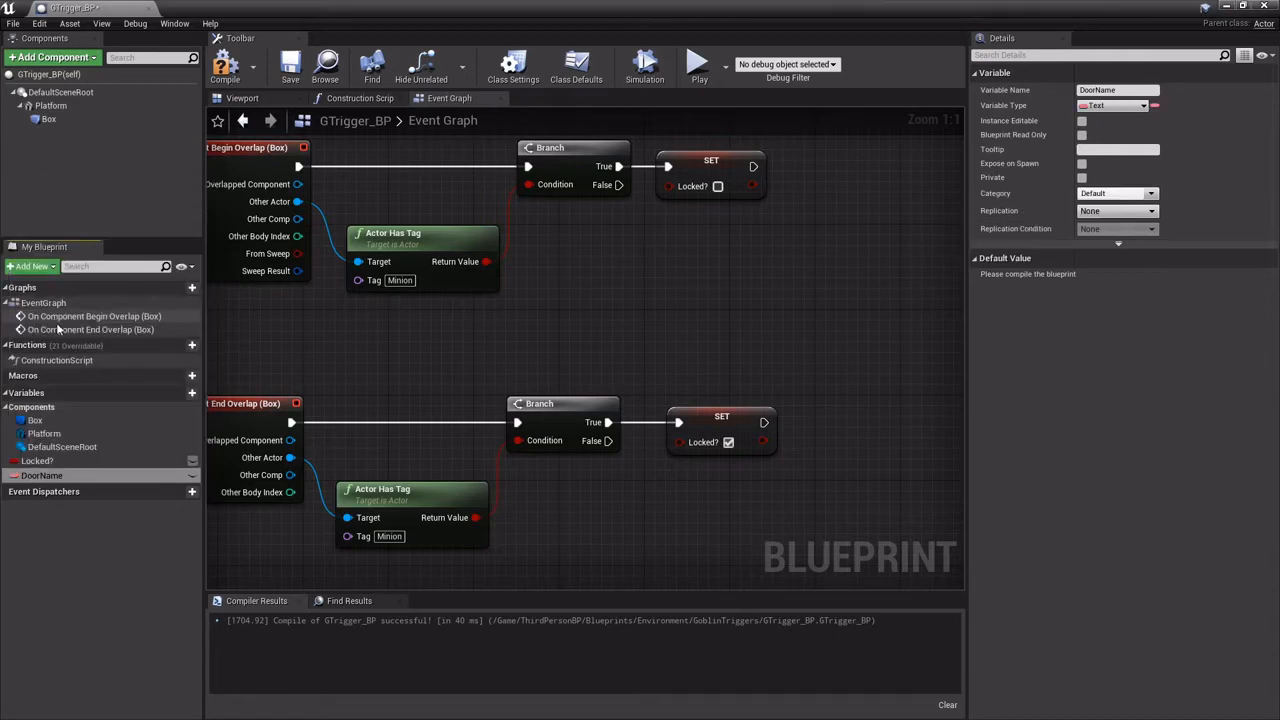
click(192, 476)
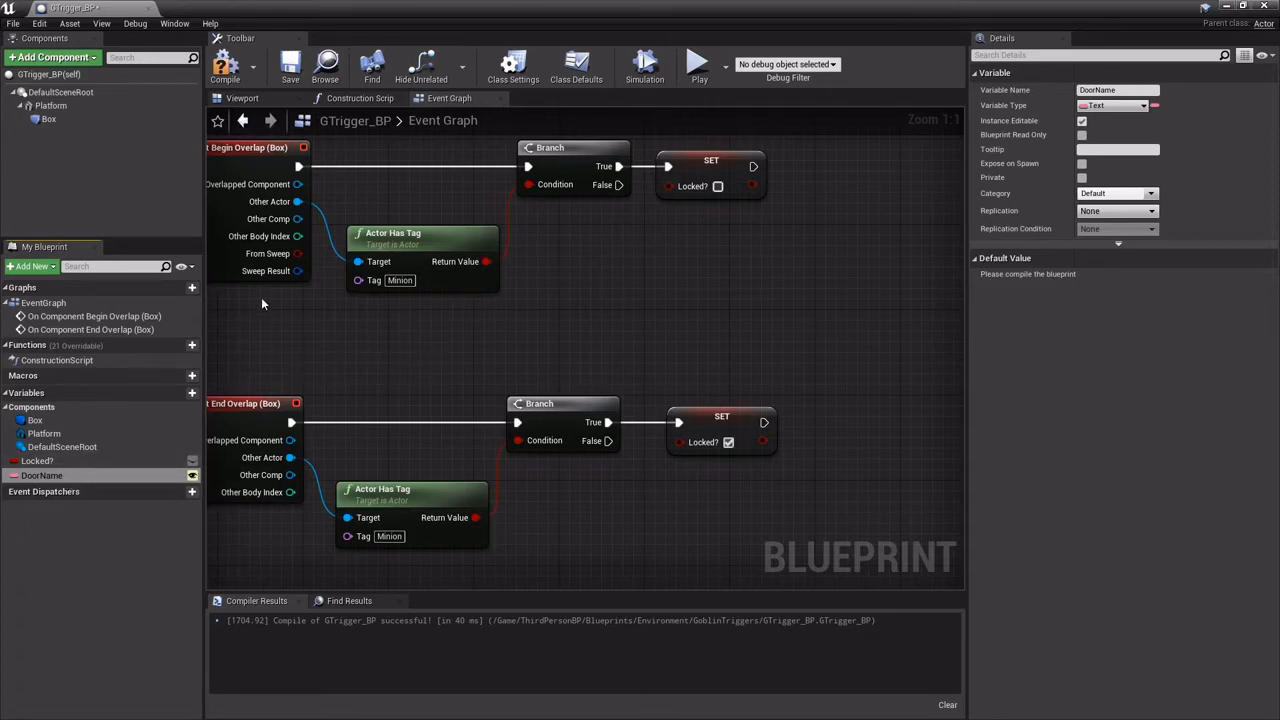
click(226, 68)
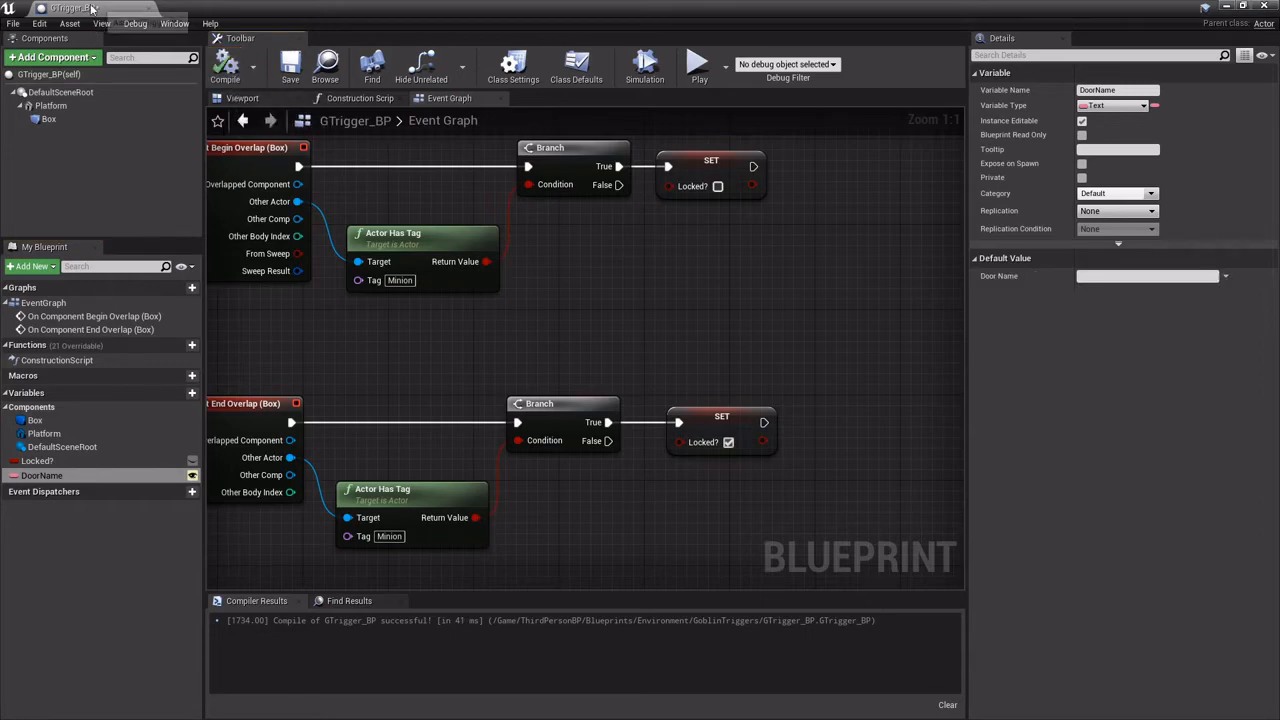
Dock the GTrigger_BP editor alongside the main editor's other tabs and return to the ThirdPersonExampleMap level.
click(258, 98)
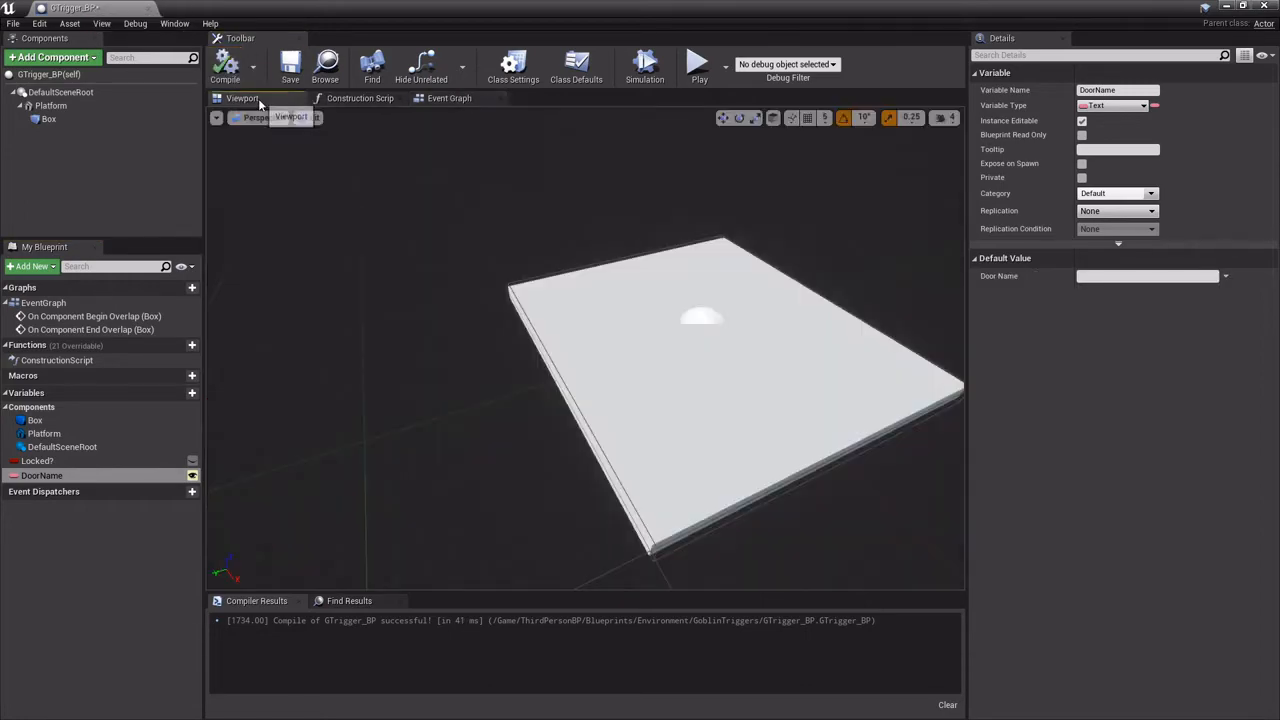
drag(108, 8, 485, 8)
click(132, 7)
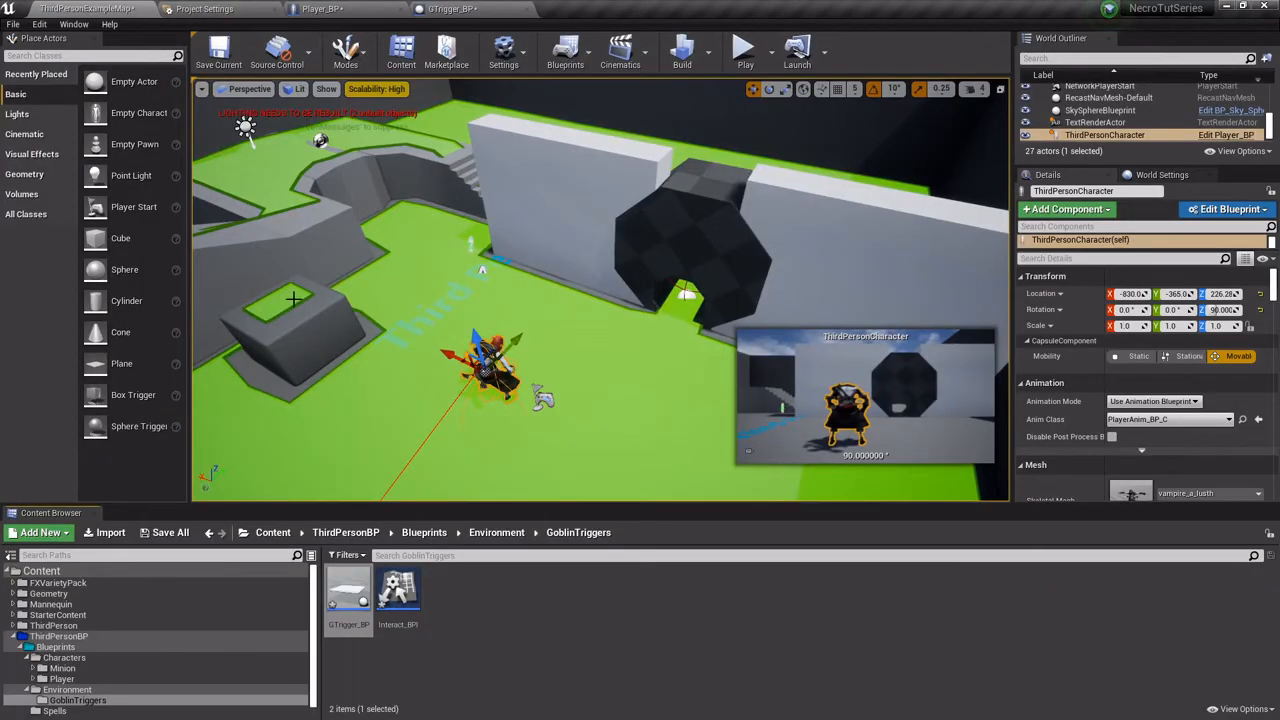
Open the Minion_BP blueprint from the Characters/Minion folder.
click(63, 658)
click(62, 668)
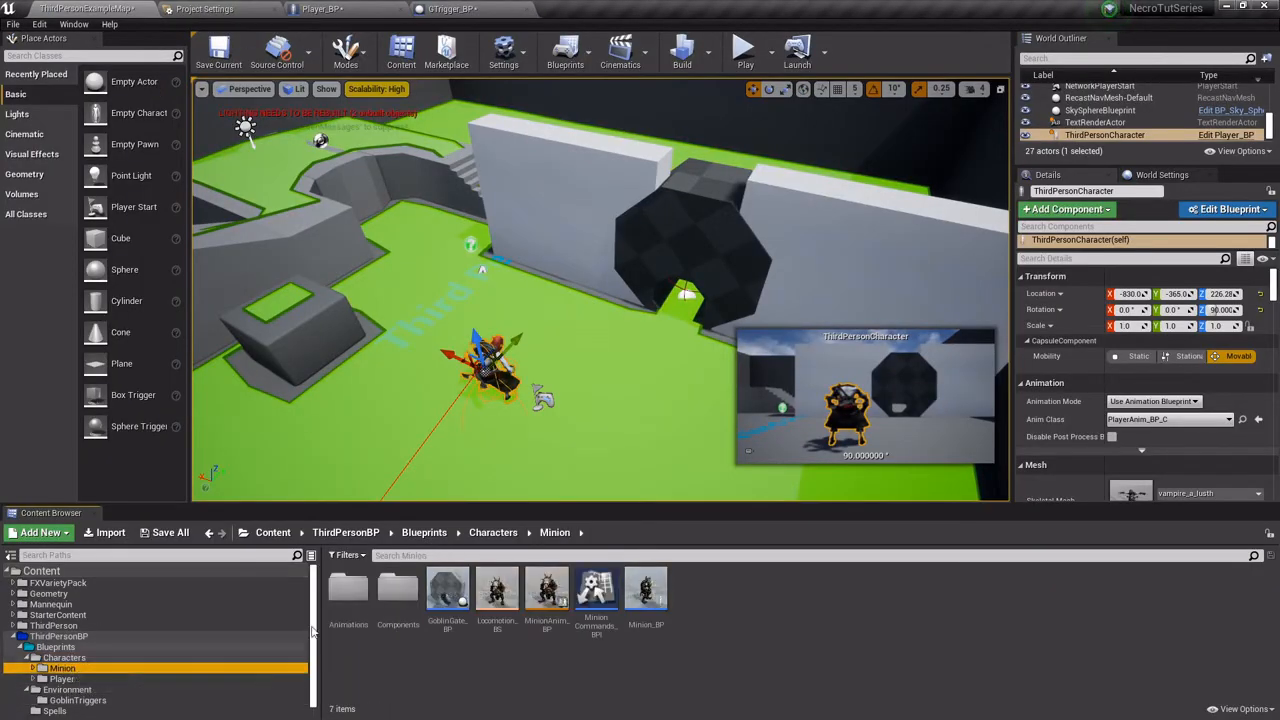
click(643, 592)
double_click(643, 591)
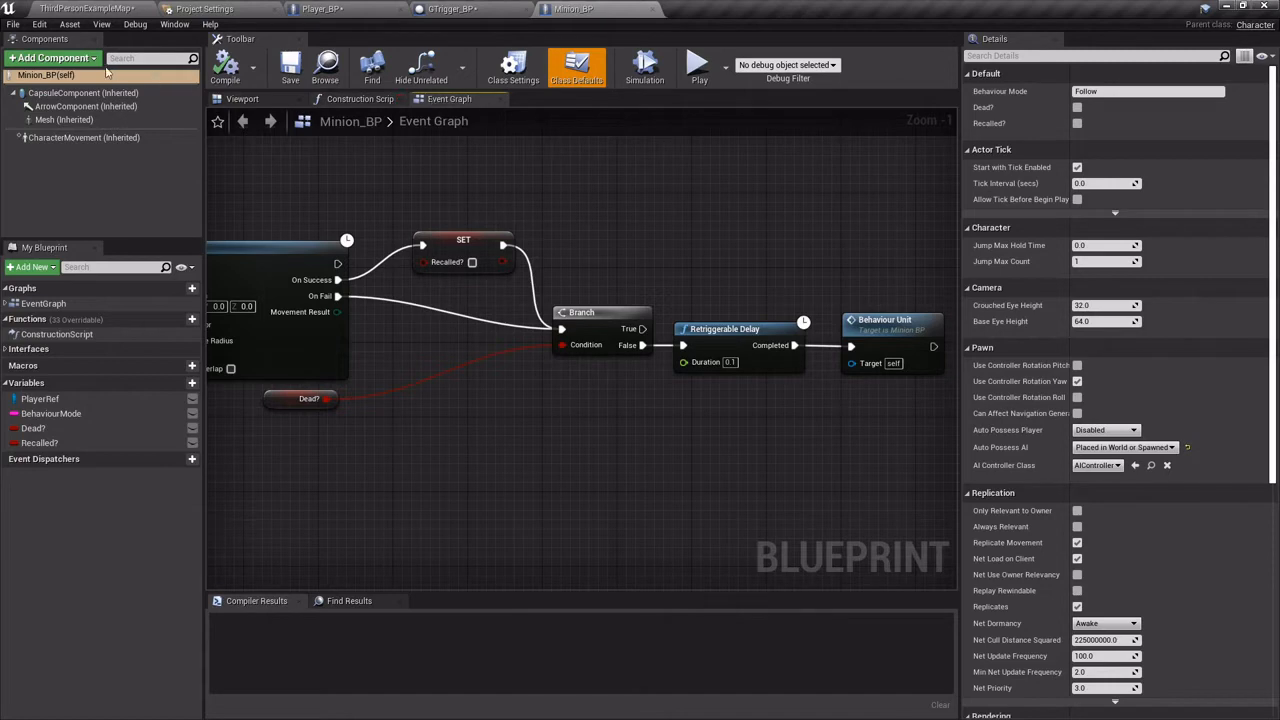
Add an actor tag named Minion to Minion_BP's Tags array and compile the blueprint.
click(1028, 58)
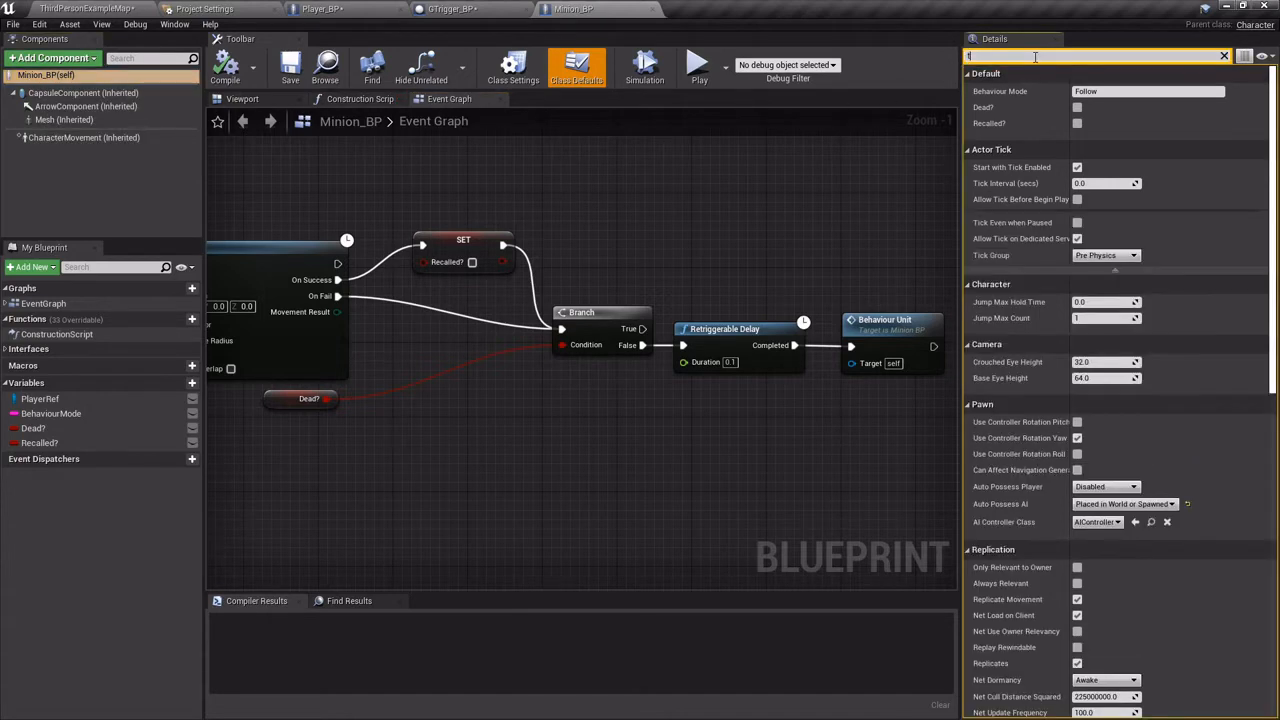
text(tag)
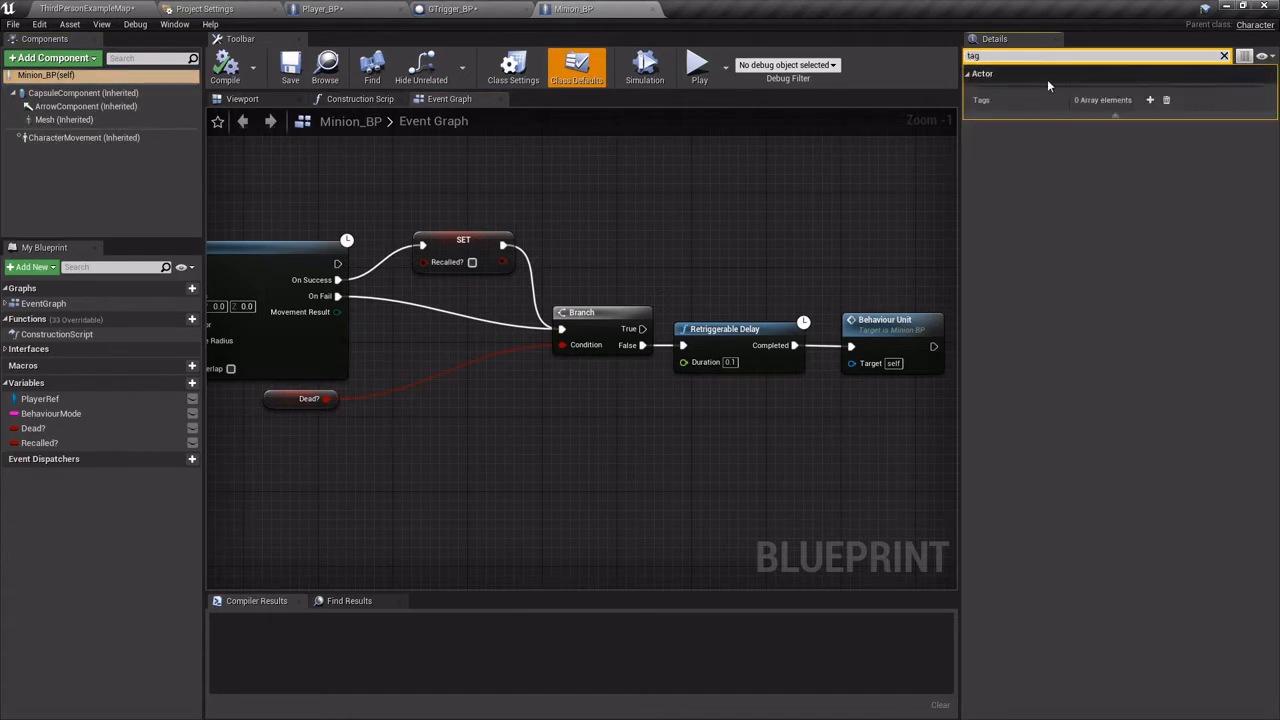
click(1151, 100)
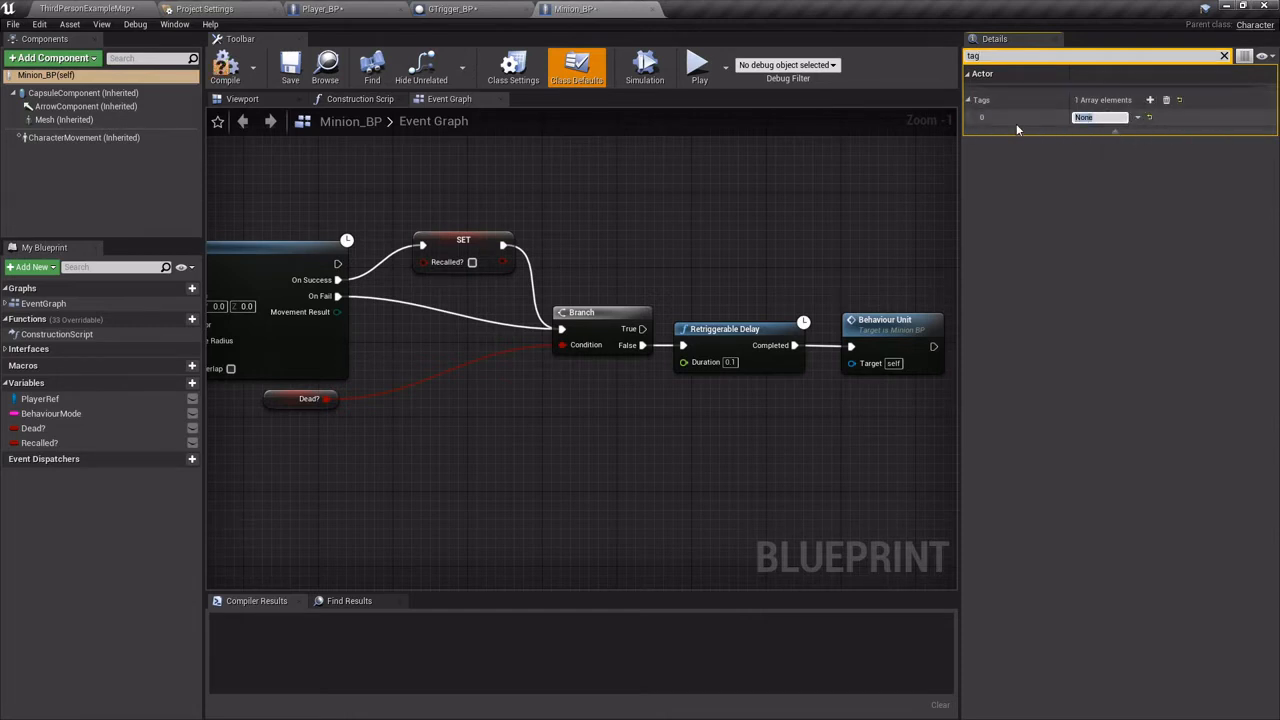
text(Minion)
click(226, 68)
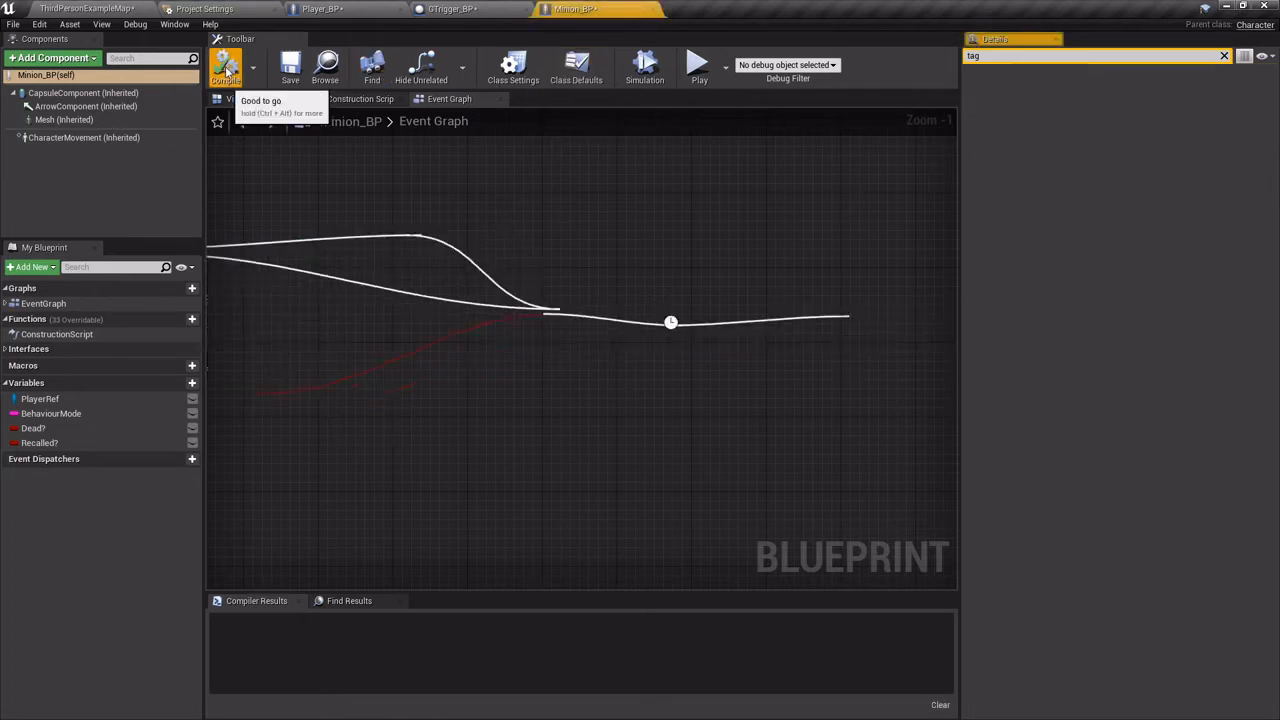
Return to GTrigger_BP's Event Graph and add a Print String node between the two SET Locked? nodes.
click(110, 10)
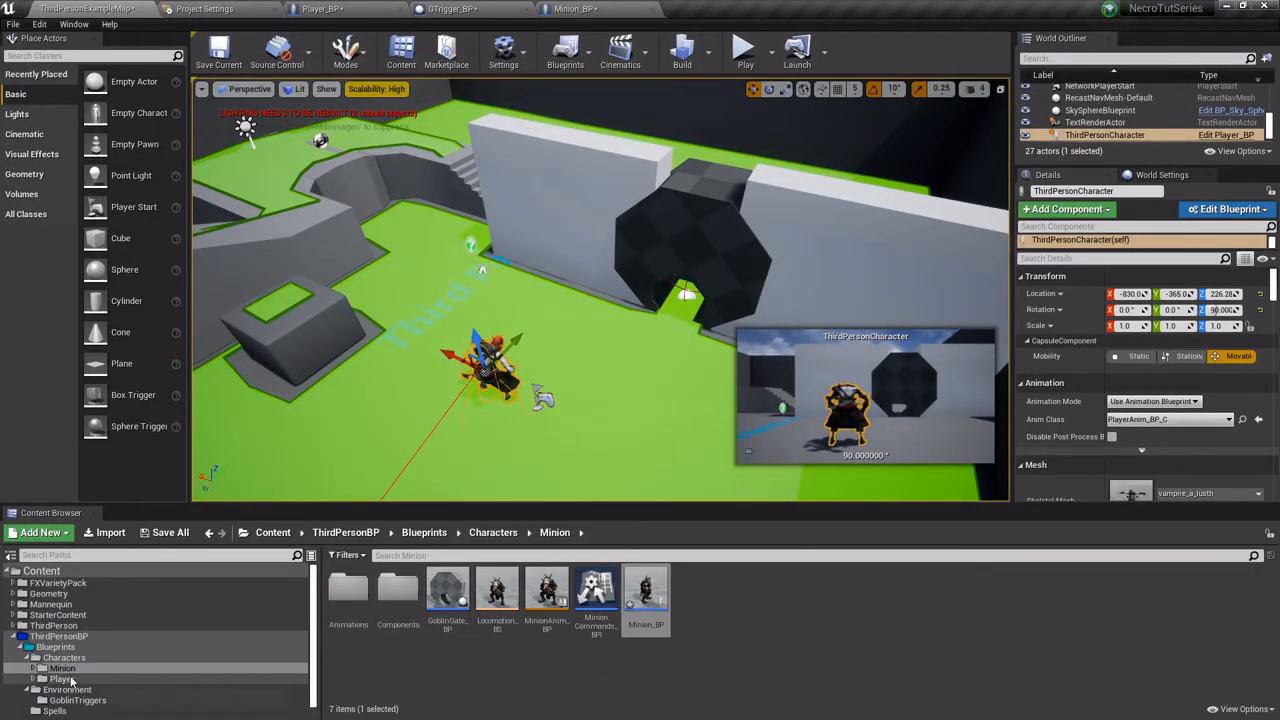
click(470, 9)
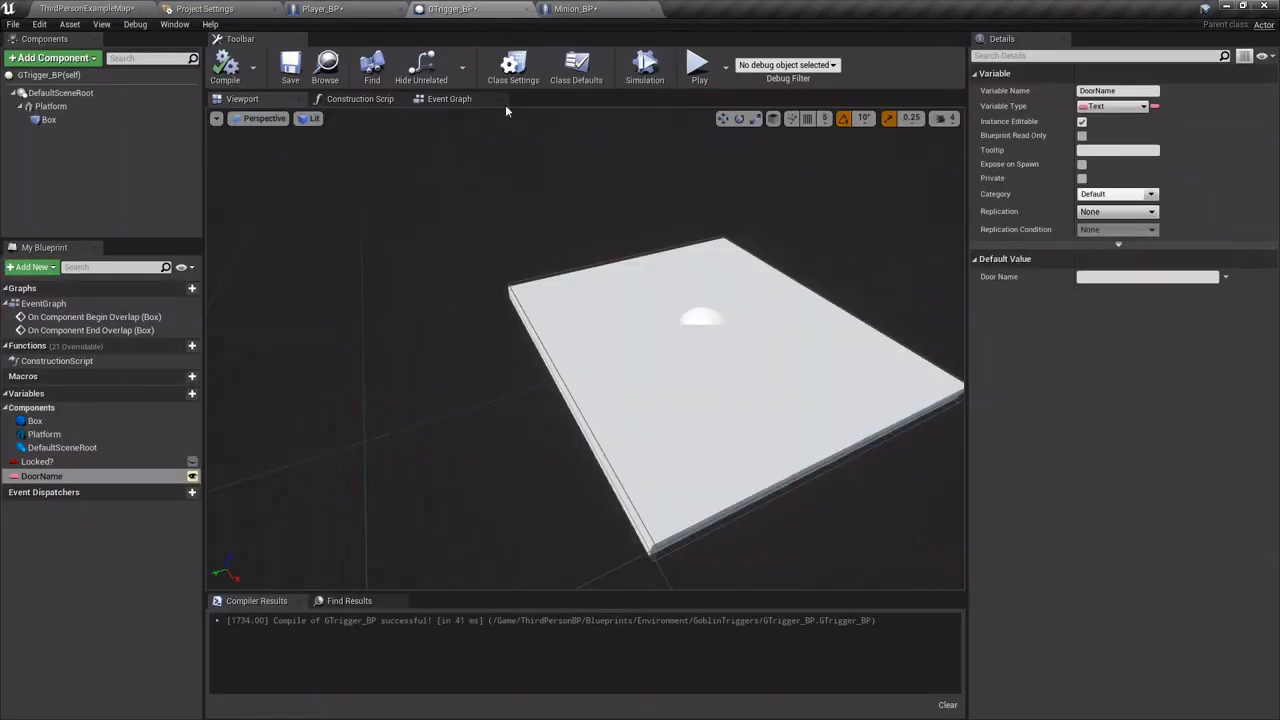
click(449, 100)
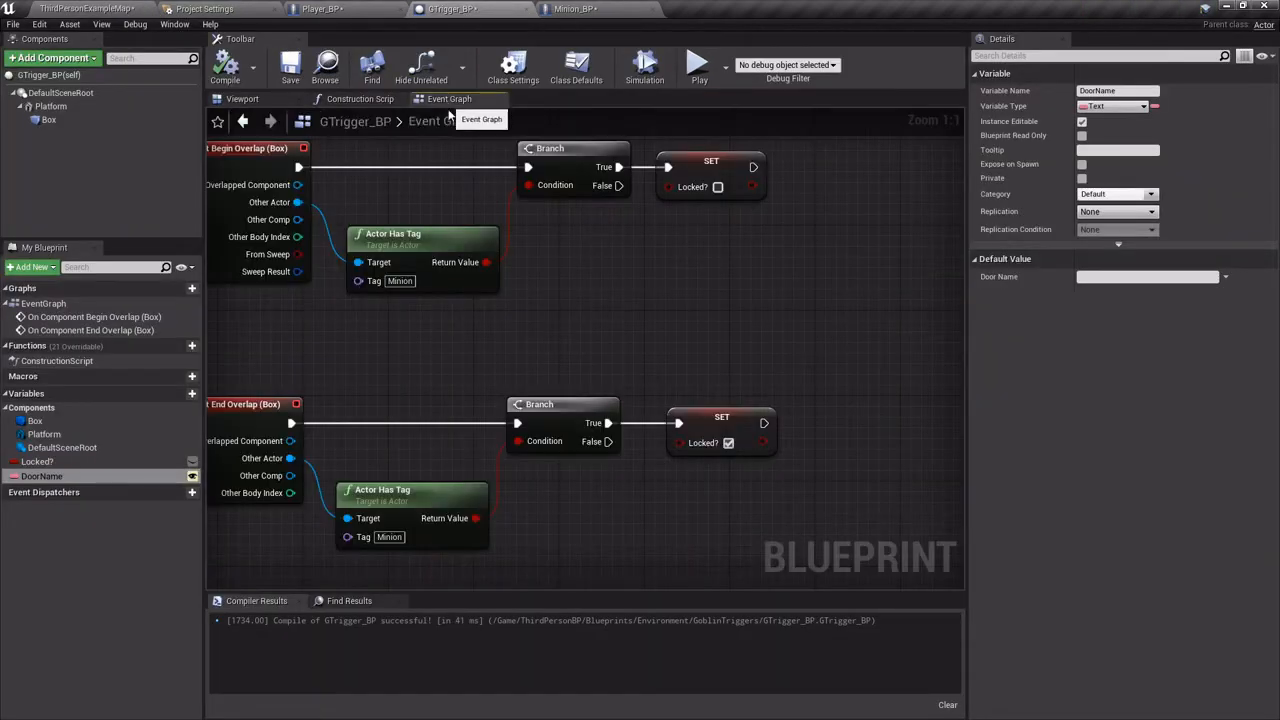
right_click(514, 346)
text(print)
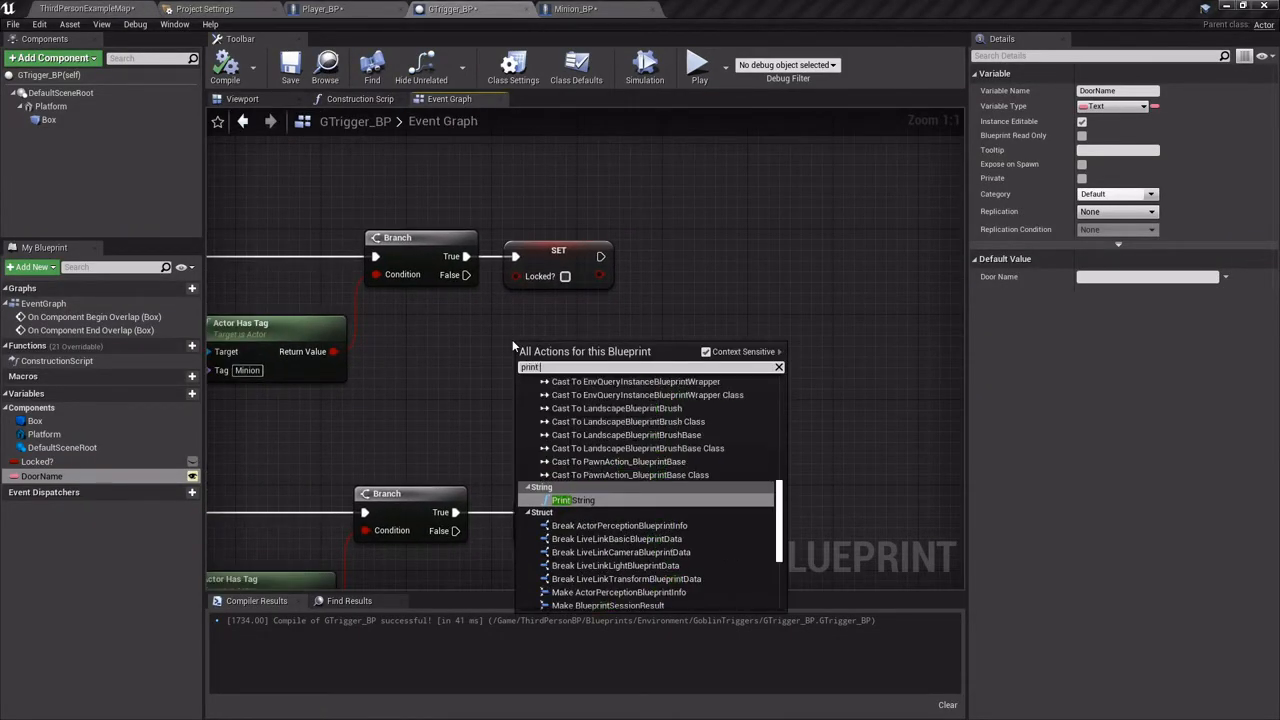
text( string)
key(Return)
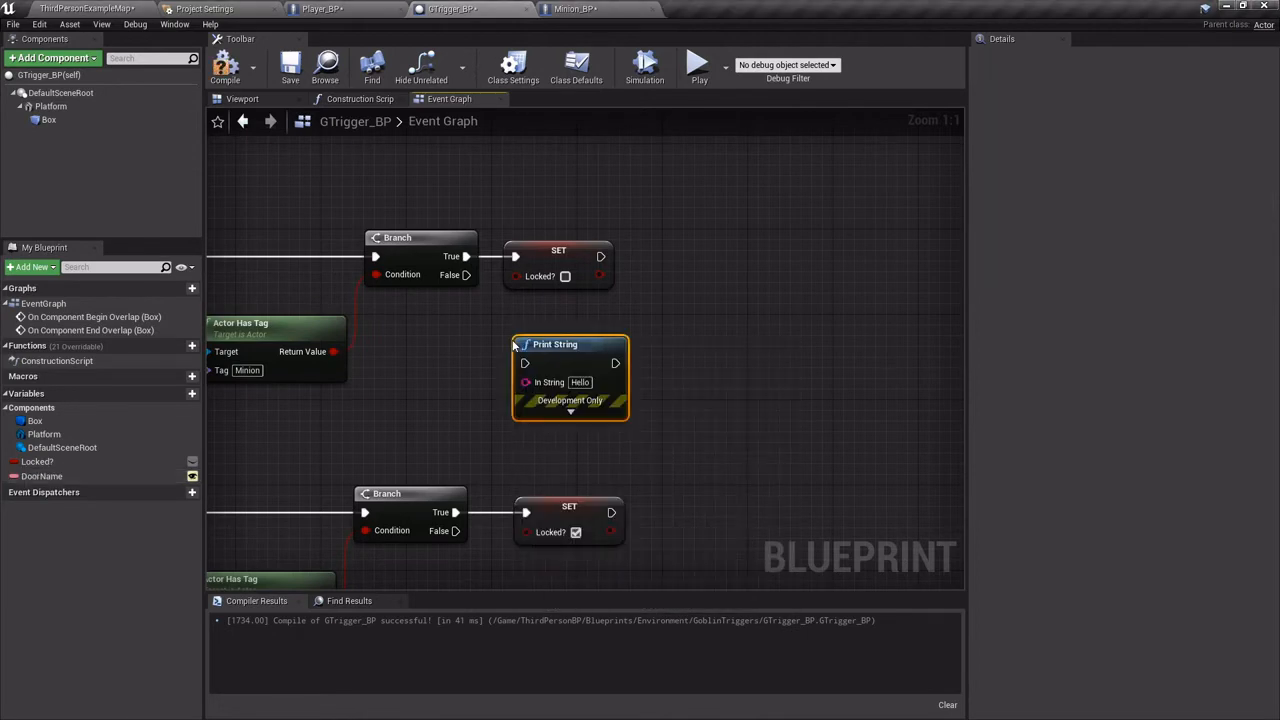
Wire the unchecked SET Locked? node into the Print String, compile GTrigger_BP and return to the ThirdPersonExampleMap level.
drag(600, 258, 698, 292)
click(226, 70)
click(87, 8)
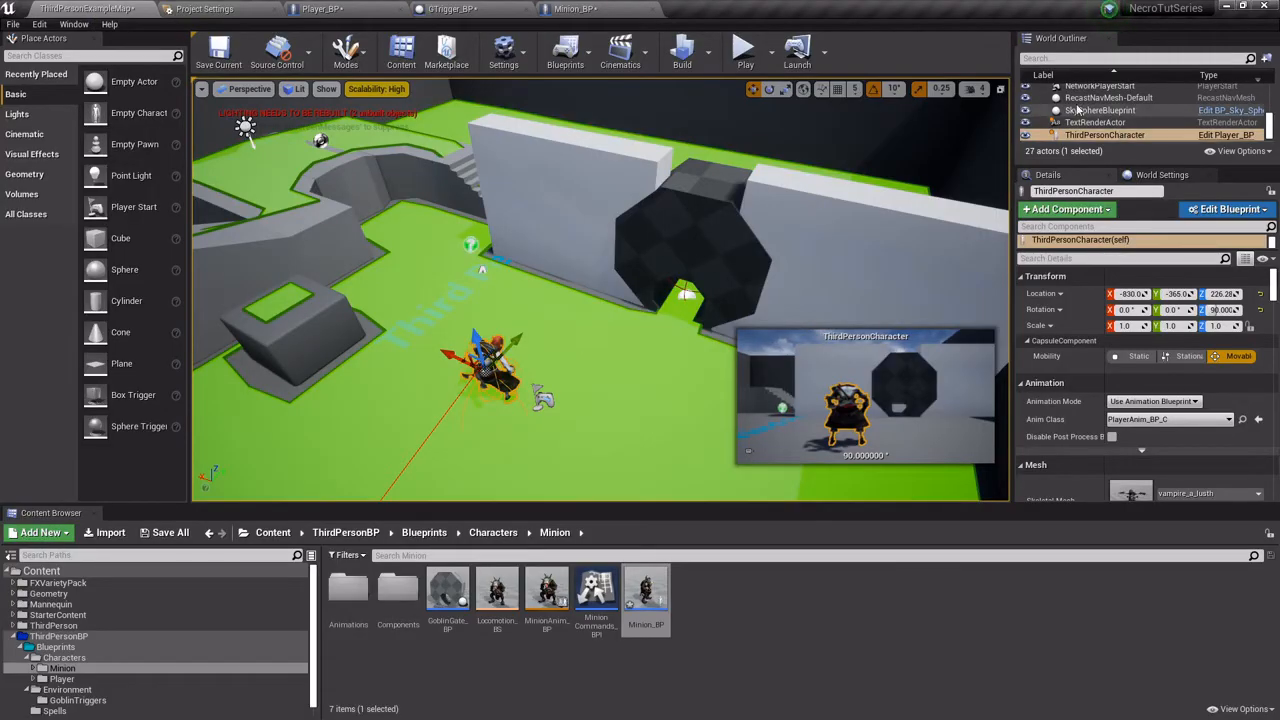
Filter the World Outliner by "nav", select the NavMeshBoundsVolume and hide the navigation mesh overlay.
scroll(1106, 119, up, 5)
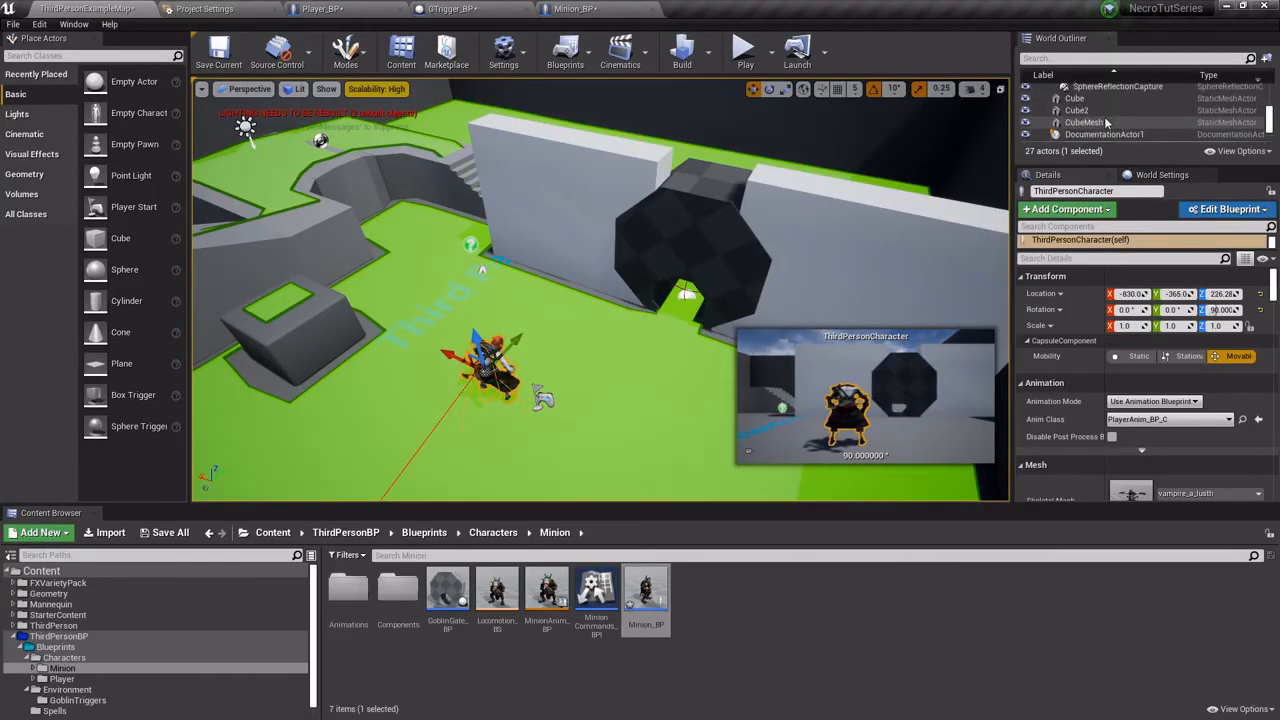
scroll(1106, 119, up, 5)
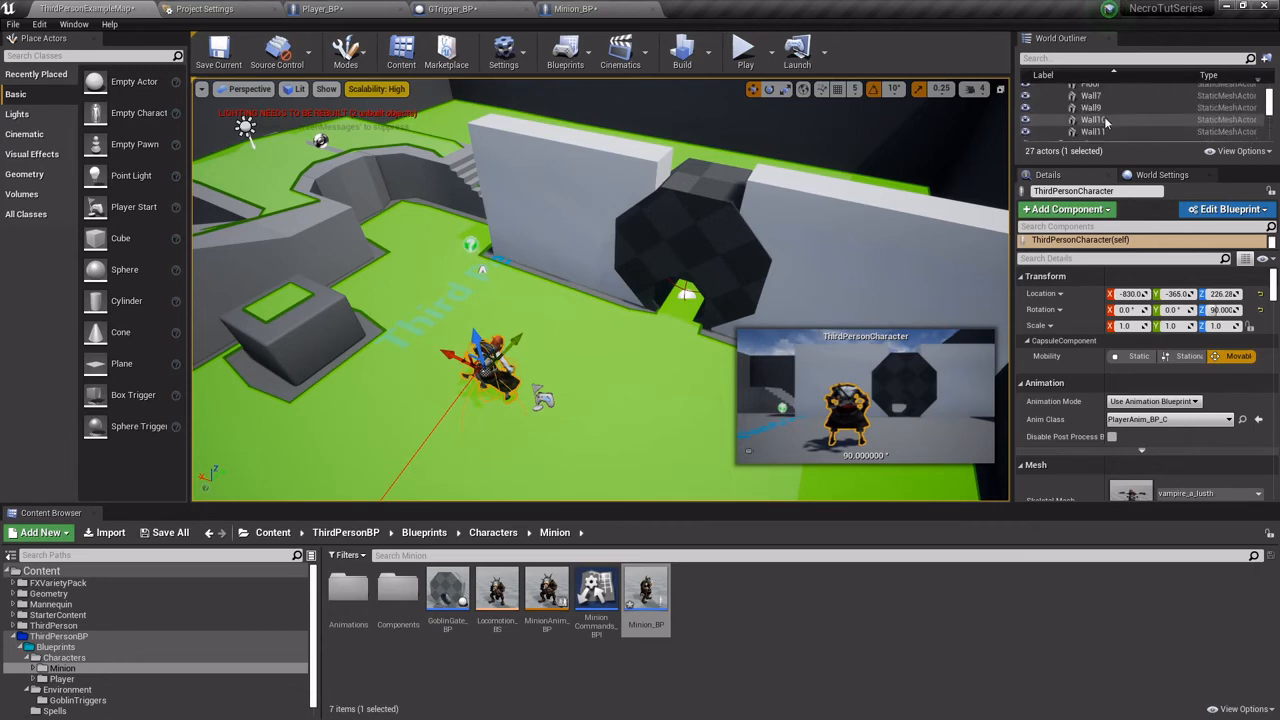
click(1079, 62)
text(nav)
key(Return)
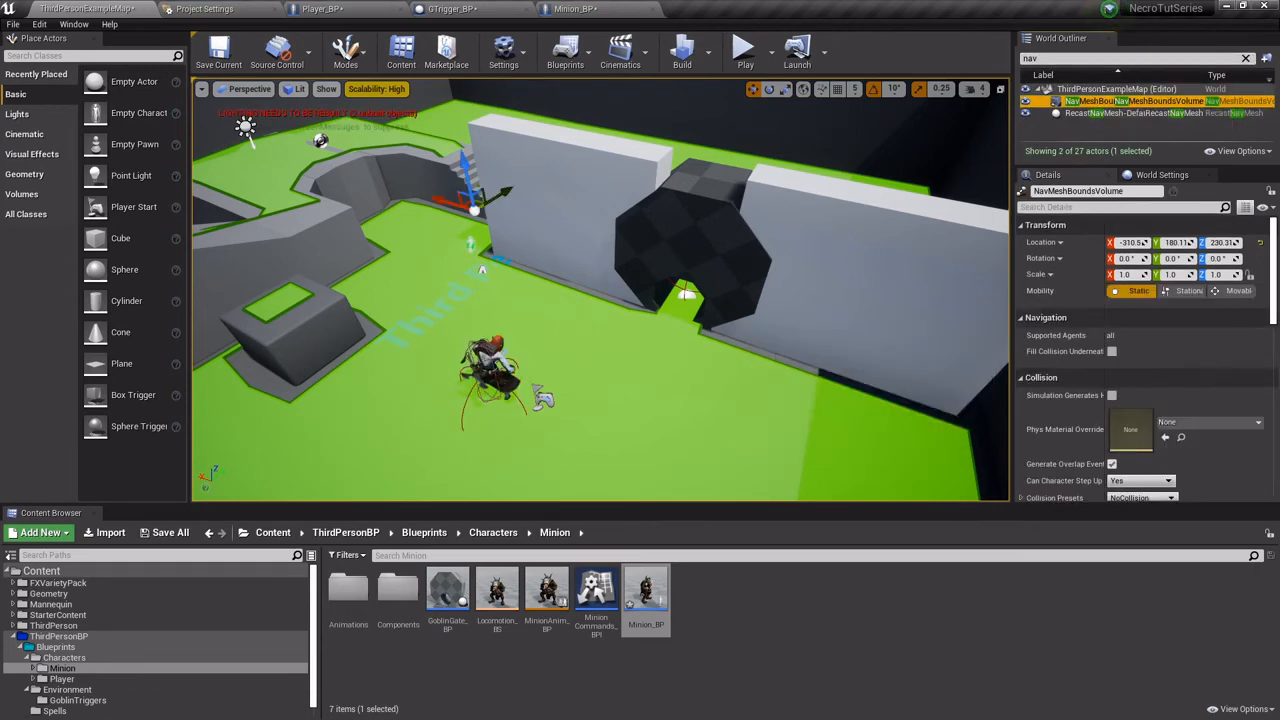
right_drag(726, 240, 750, 222)
key(p)
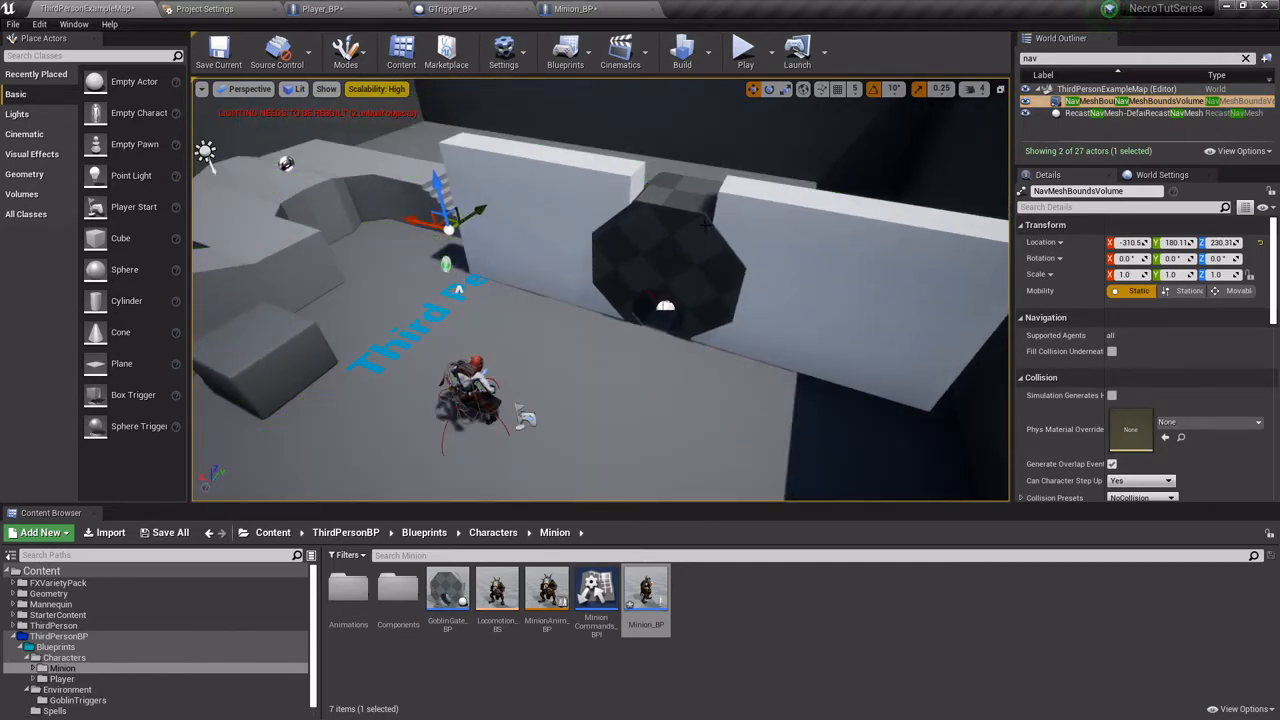
Place a GTrigger_BP from the Environment/GoblinTriggers folder on the open floor near the player and playtest a minion walking onto it.
drag(705, 224, 560, 320)
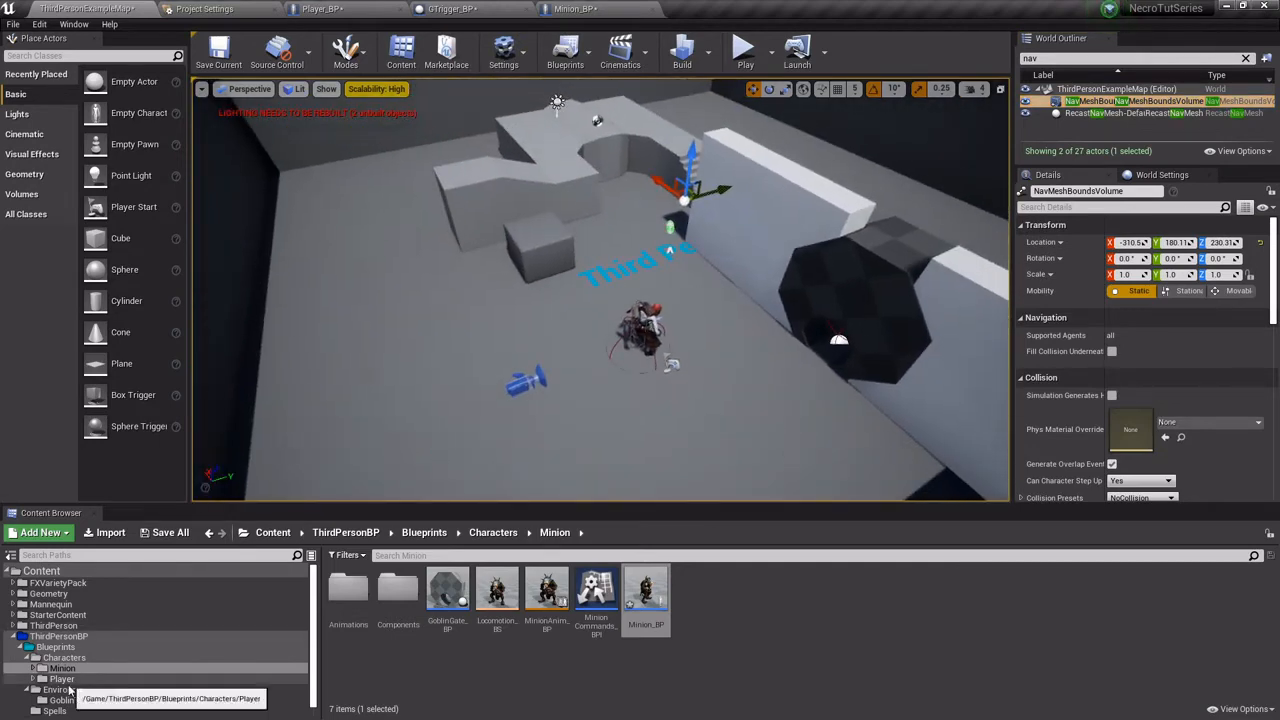
click(35, 690)
click(77, 700)
drag(349, 590, 357, 354)
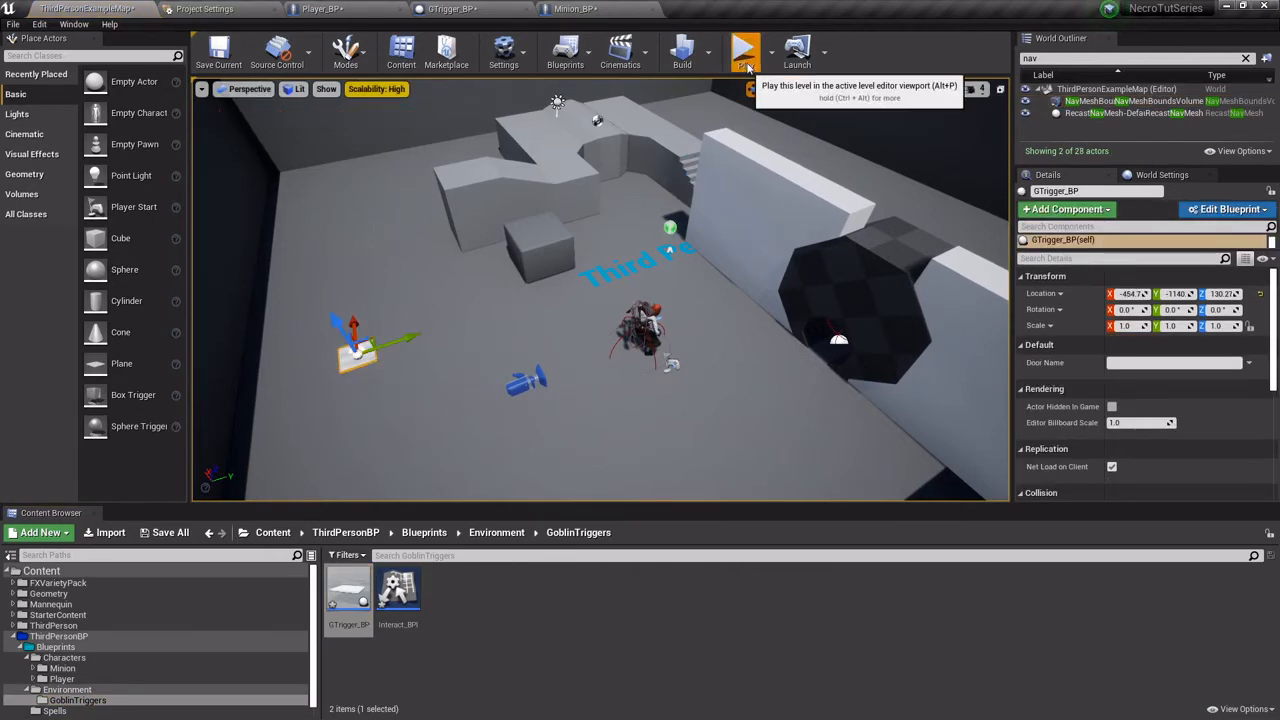
click(743, 50)
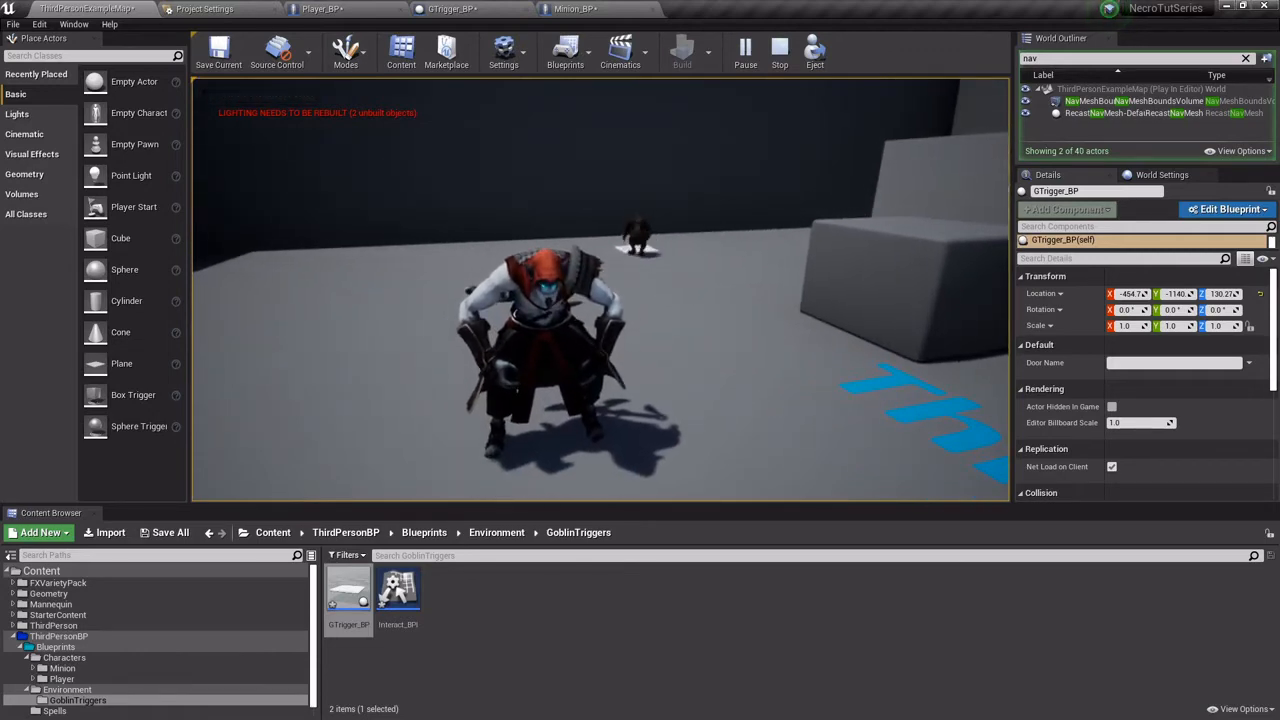
key(Escape)
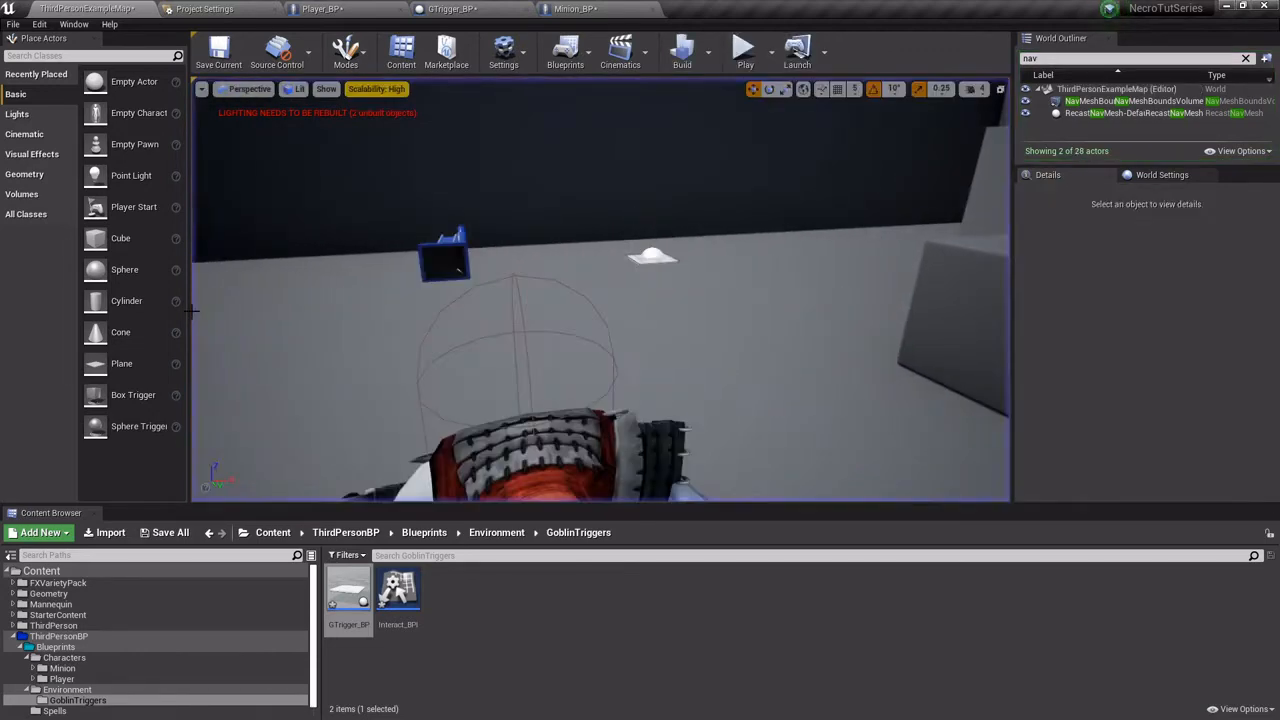
Add a Sphere Collision component named DetectionRadius under the Mesh of Minion_BP.
click(575, 9)
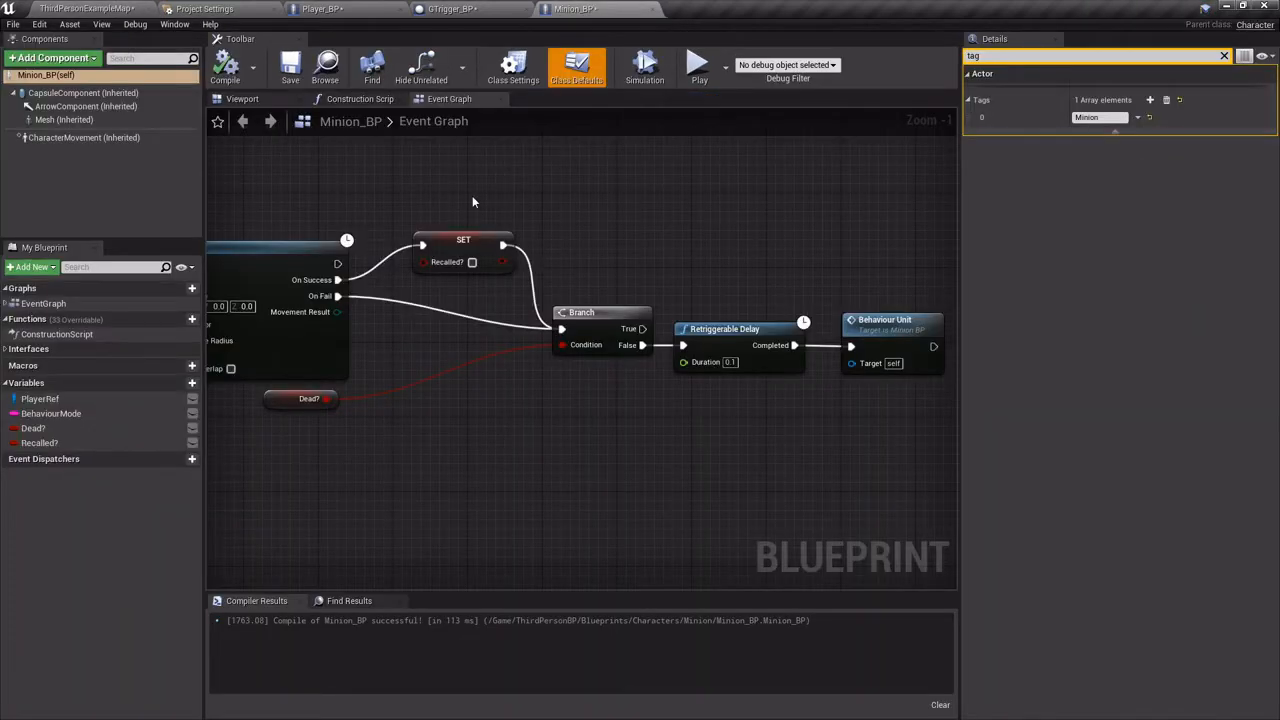
click(238, 99)
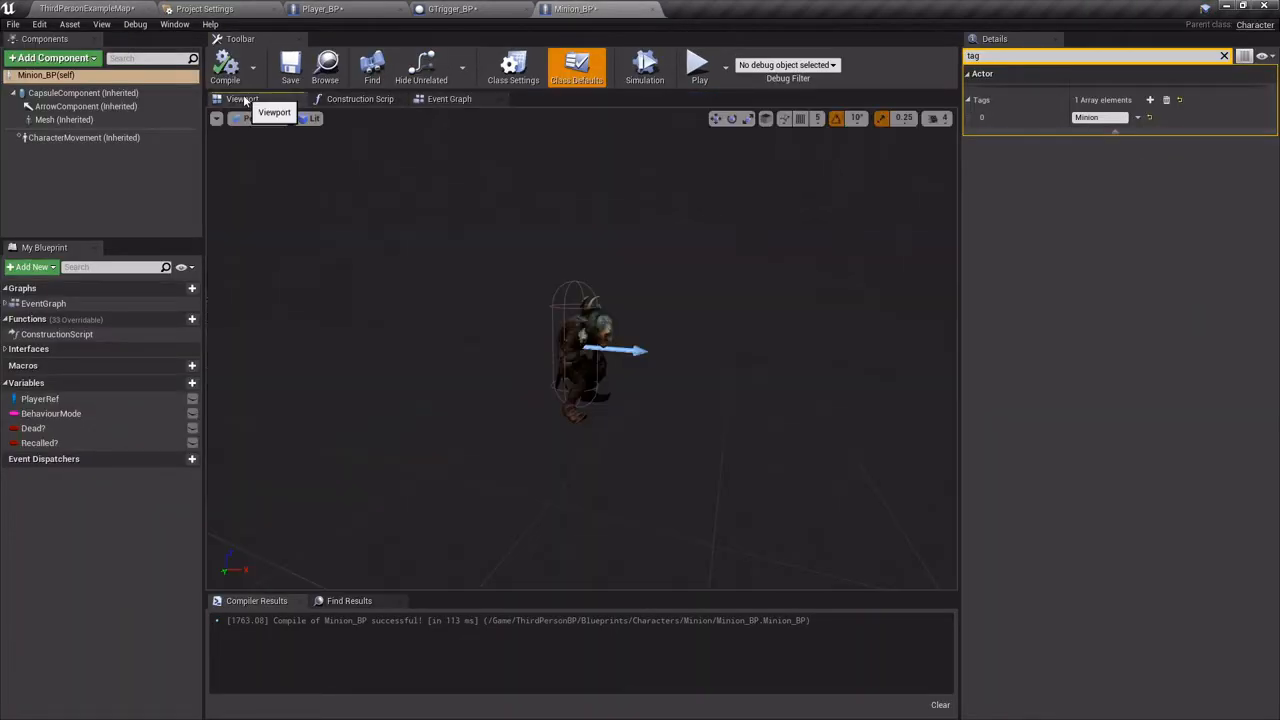
click(73, 122)
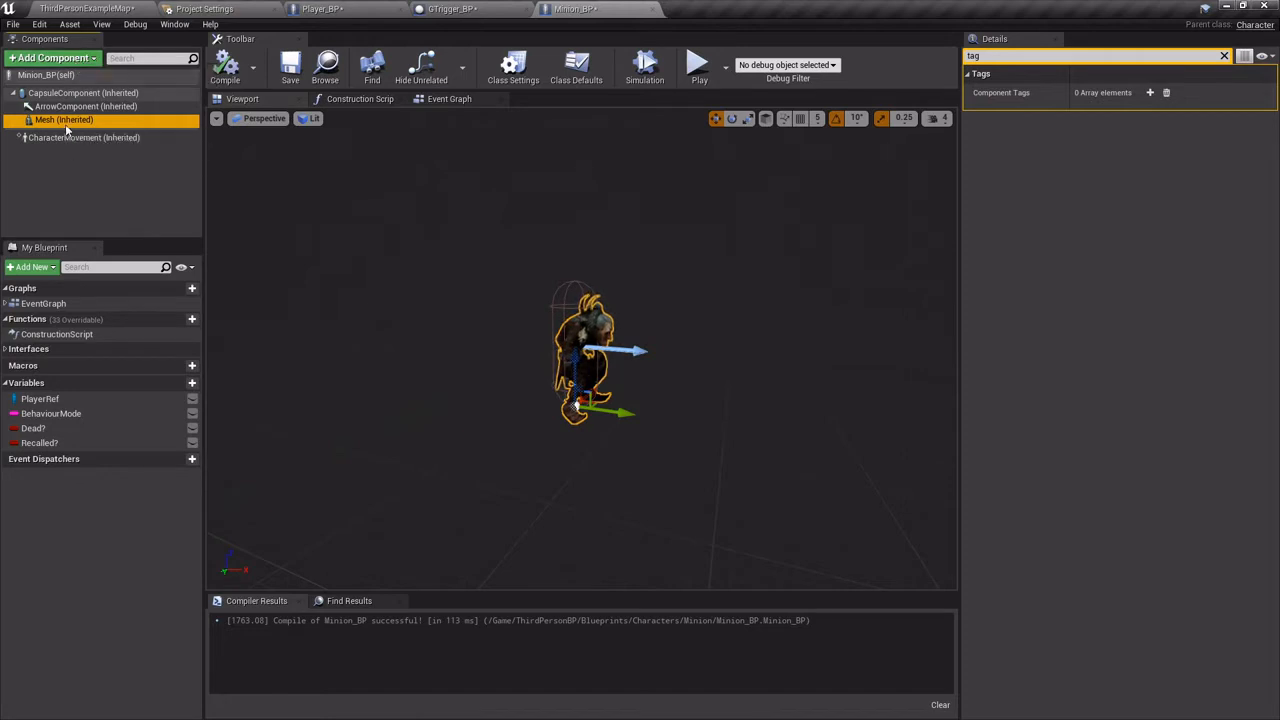
click(66, 60)
text(sphere)
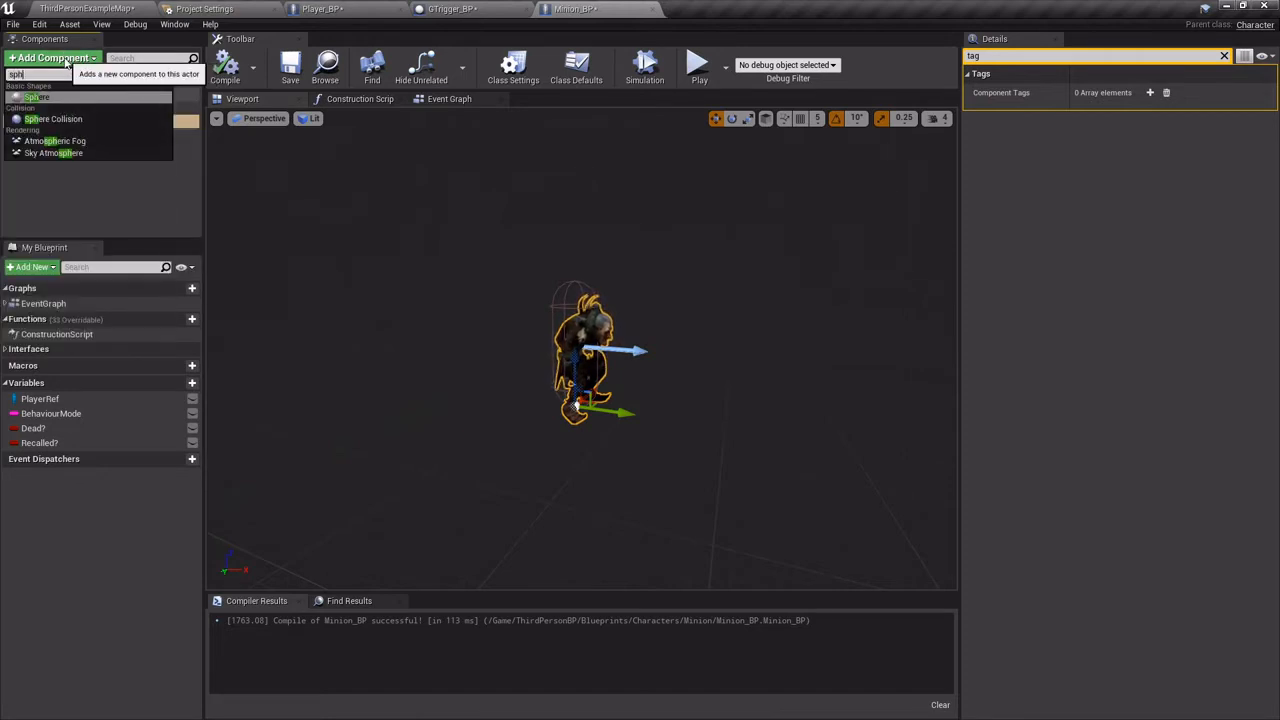
click(52, 119)
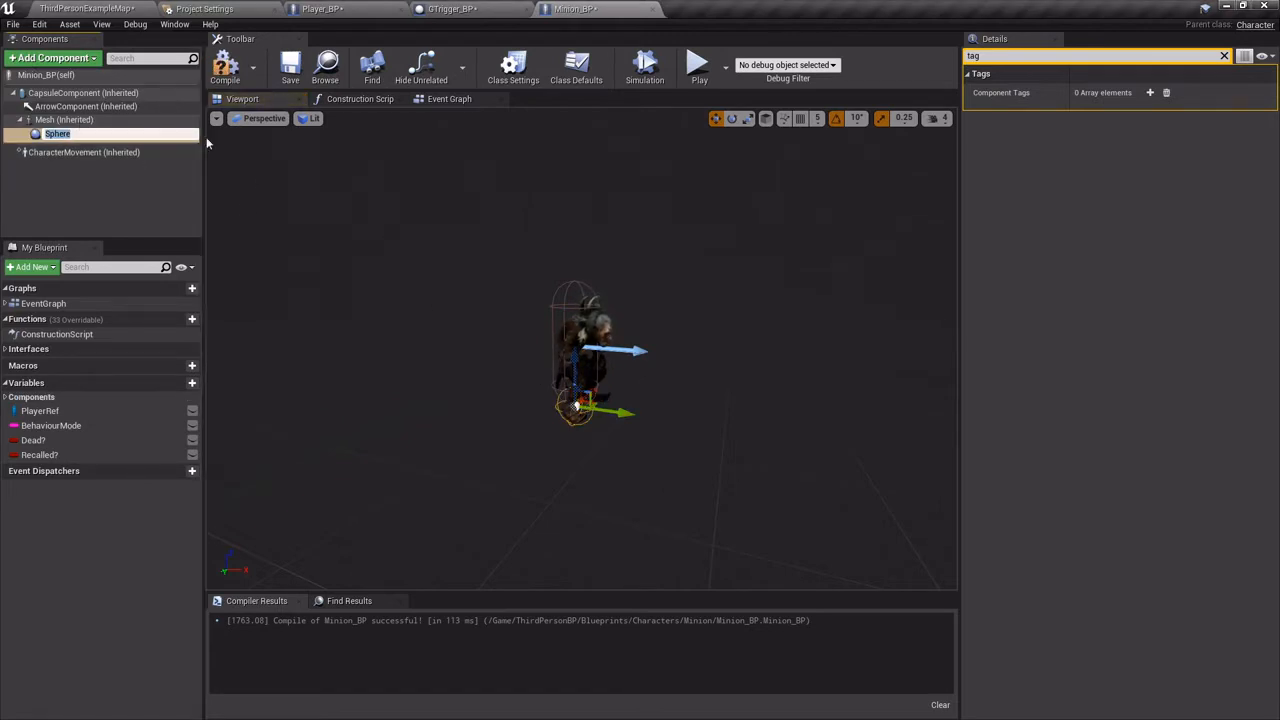
text(Detection)
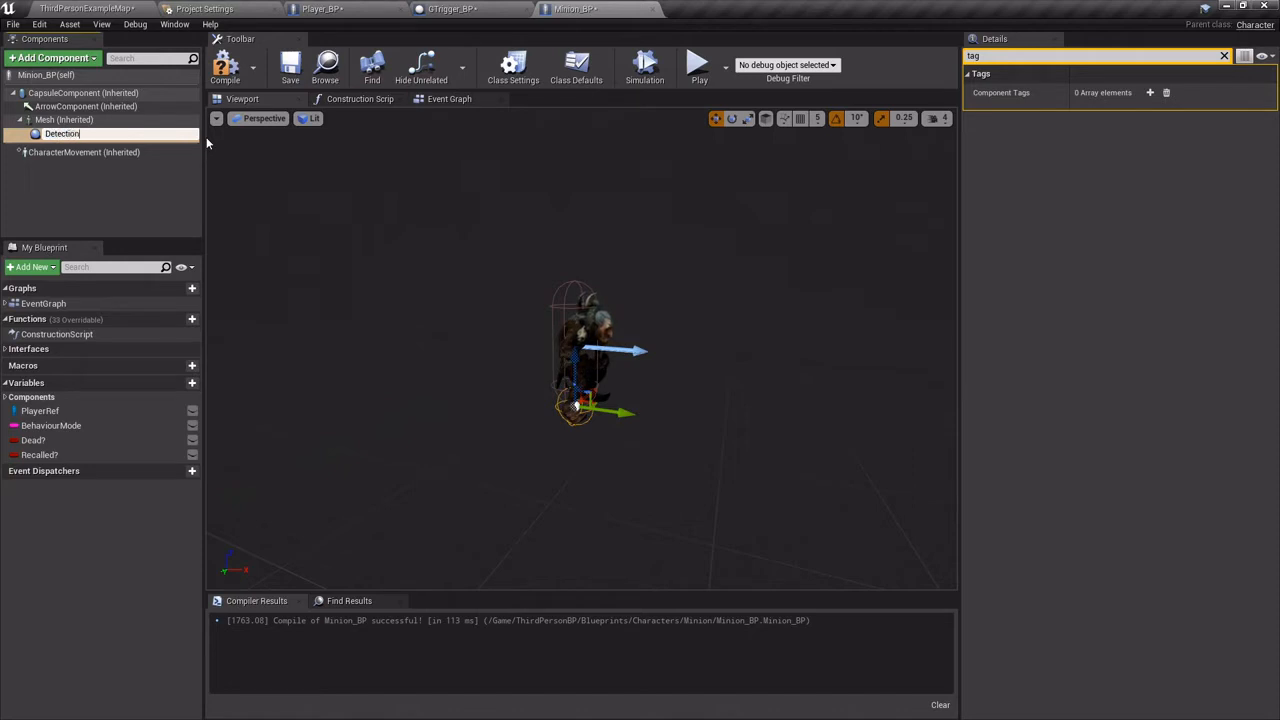
text(Radius)
key(Return)
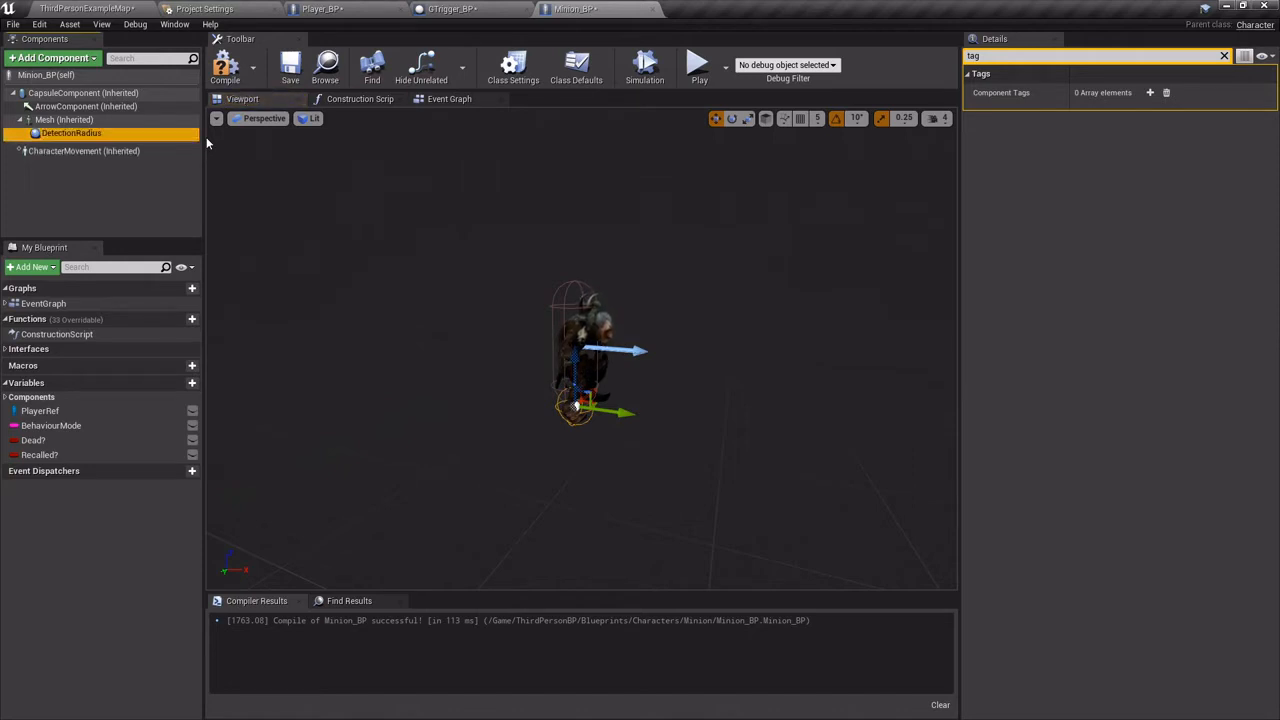
click(174, 183)
double_click(112, 136)
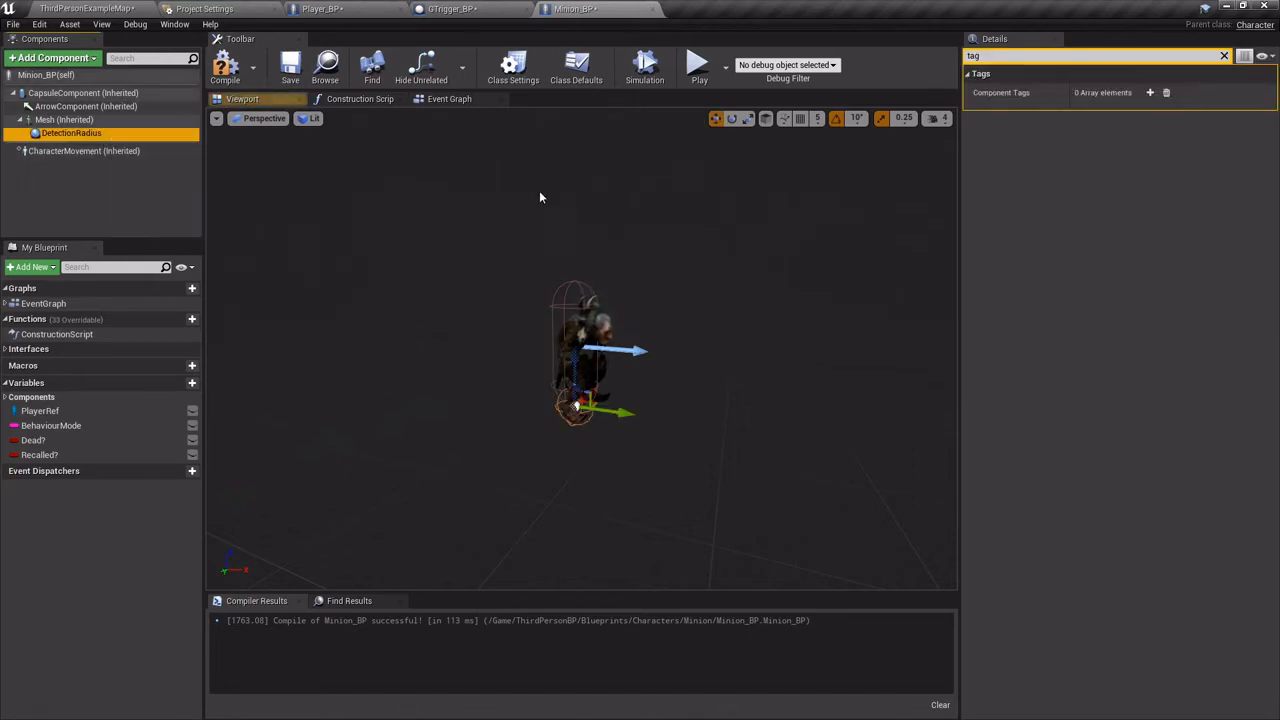
Set the DetectionRadius sphere radius to 125 and compile Minion_BP.
click(1225, 56)
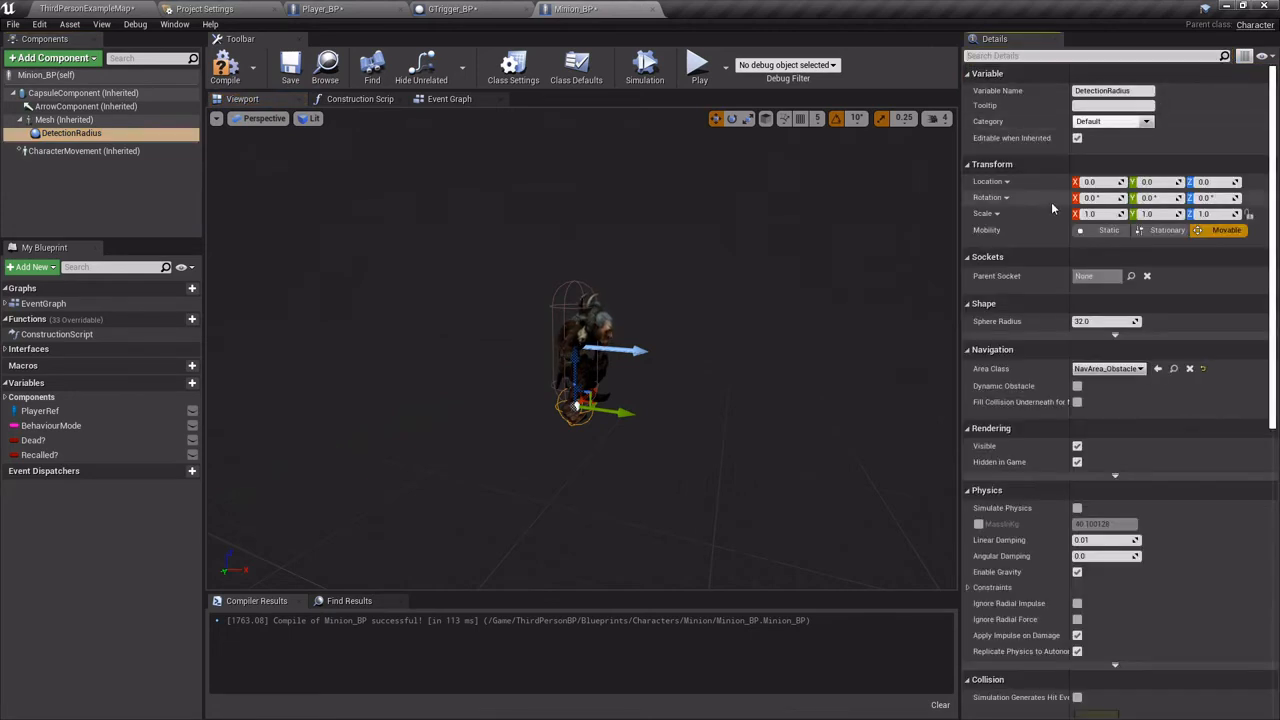
click(1103, 321)
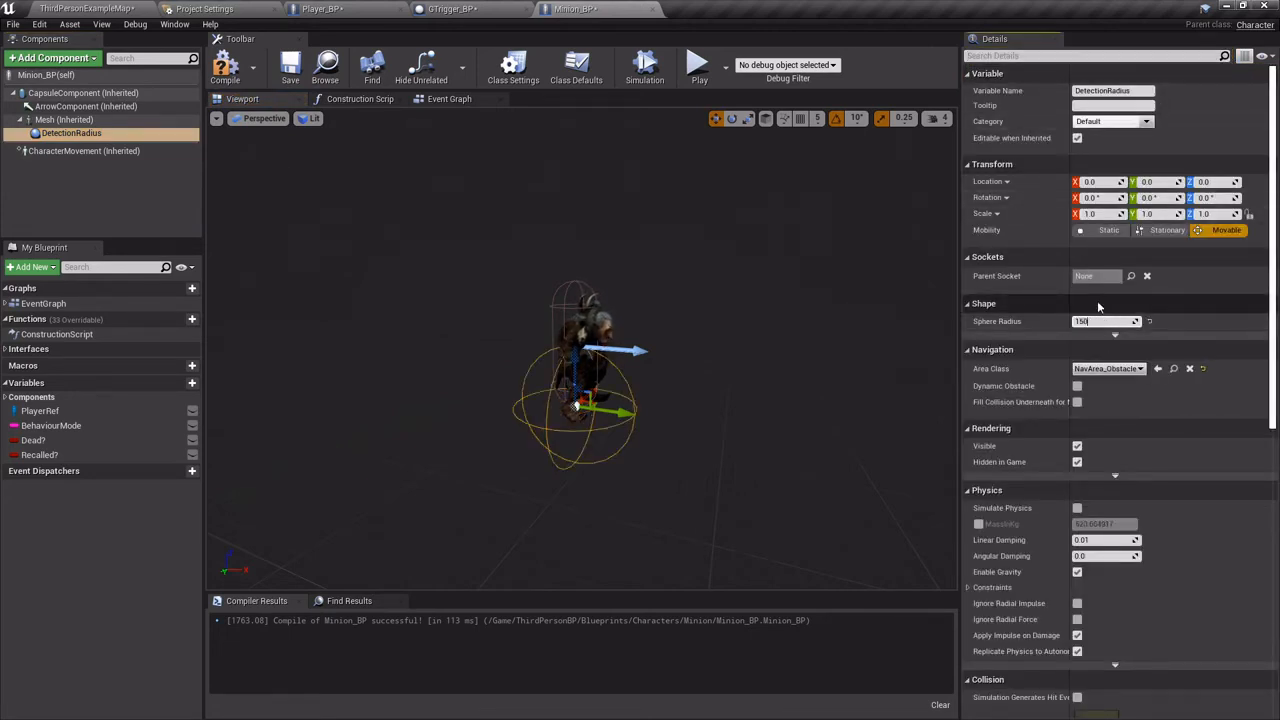
key(Return)
text(125)
key(Return)
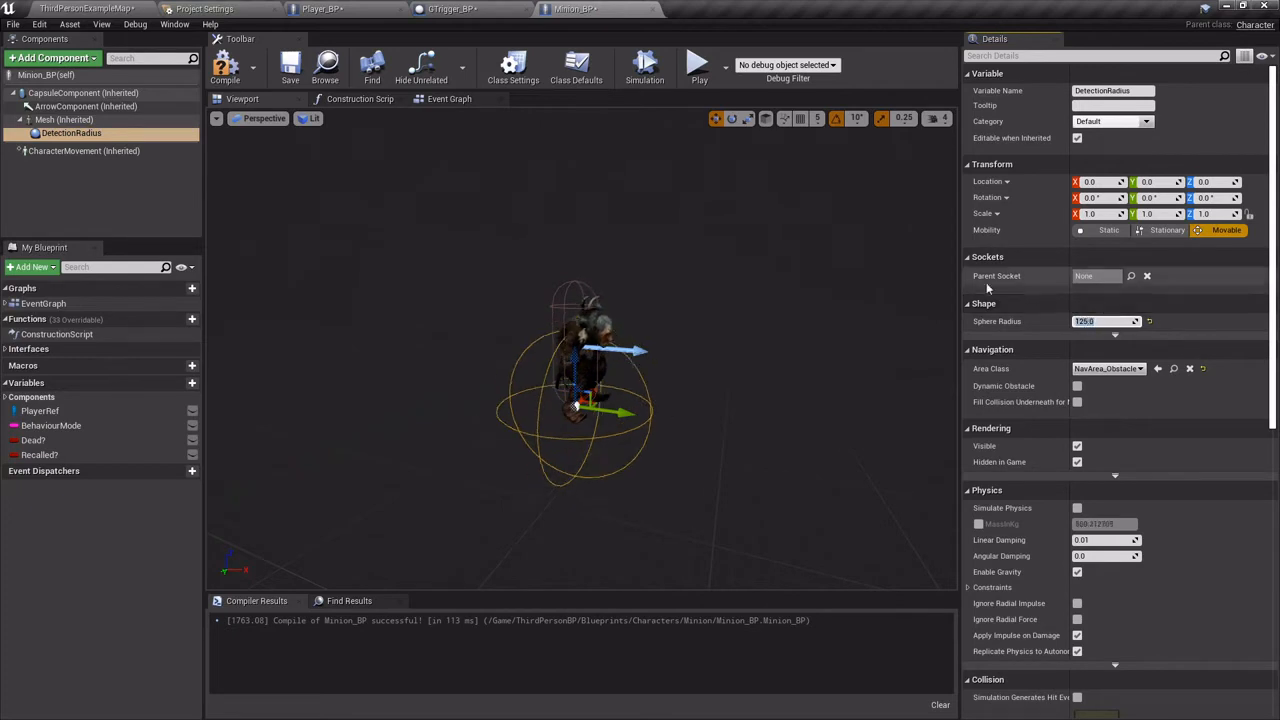
click(225, 68)
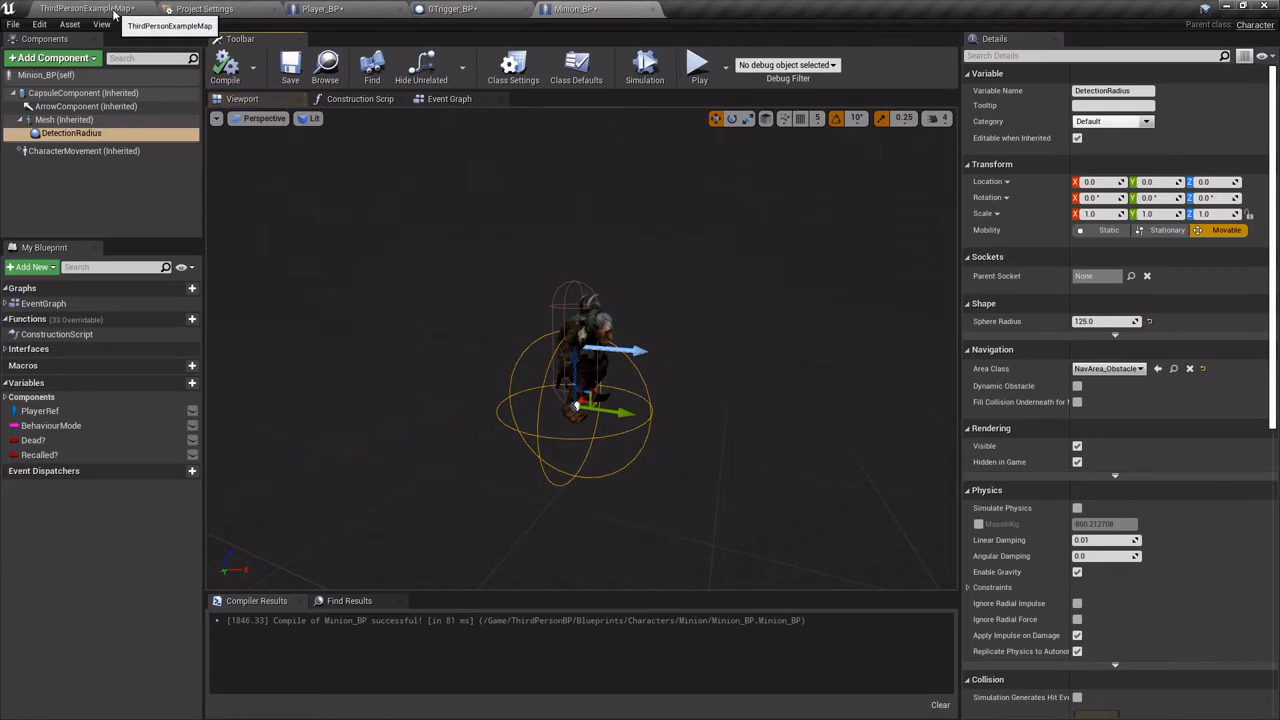
Playtest the level again, sending a minion onto the trigger plate to check for the printed message.
click(115, 12)
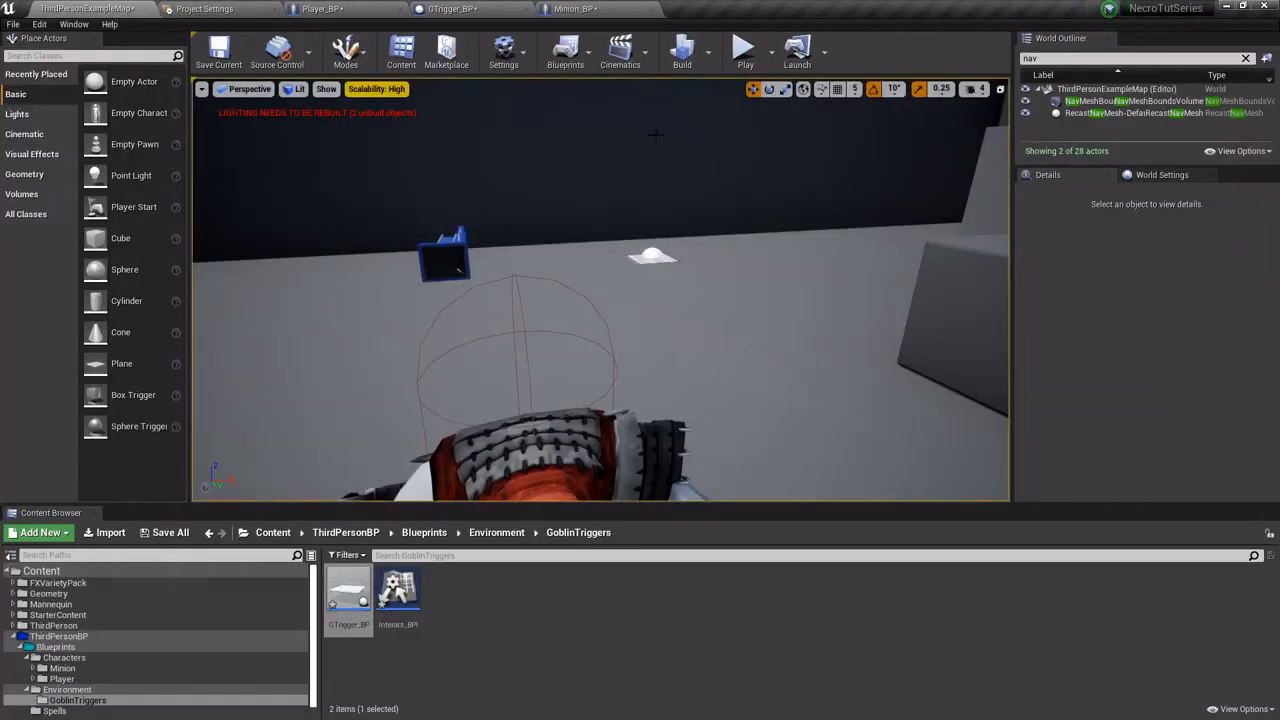
click(743, 55)
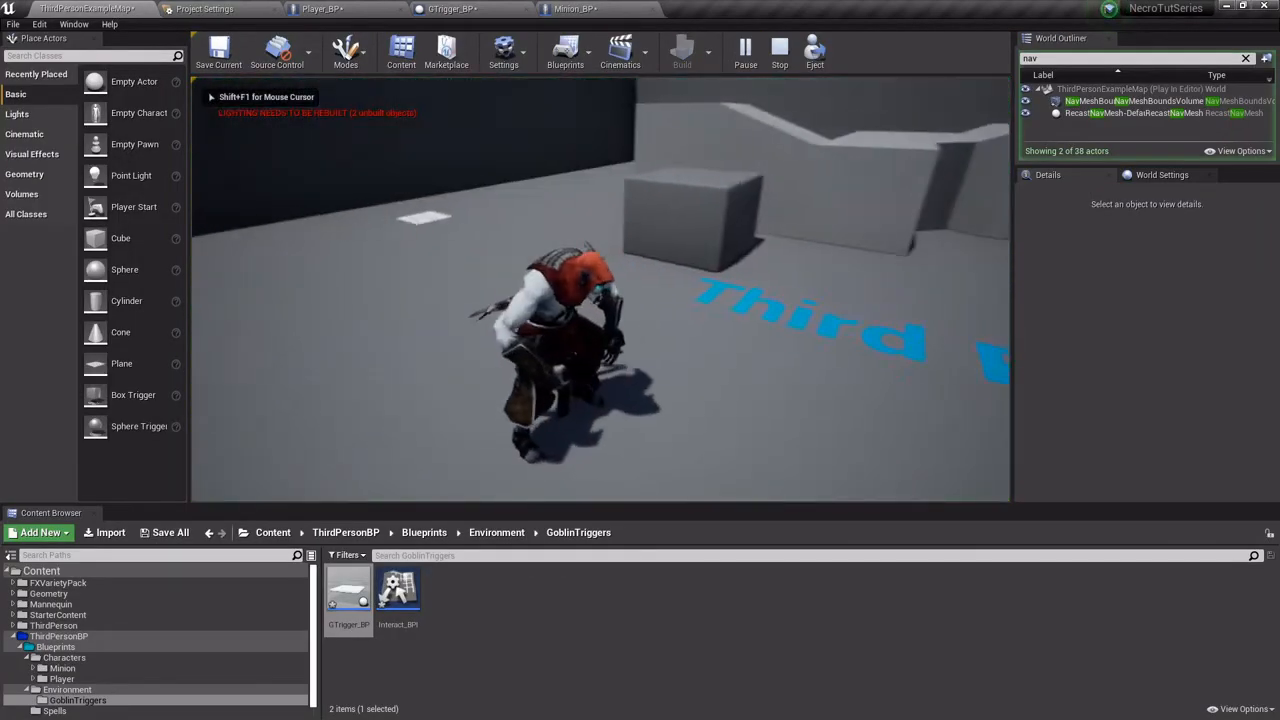
key(e)
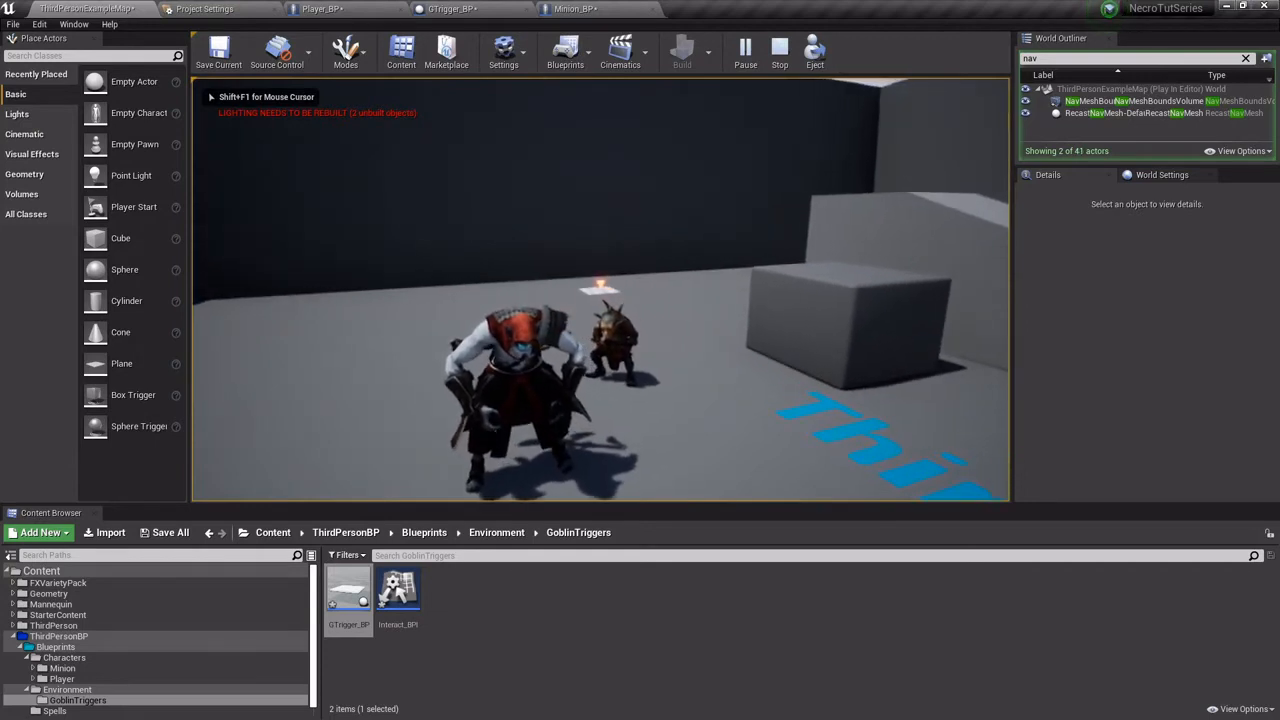
key(w)
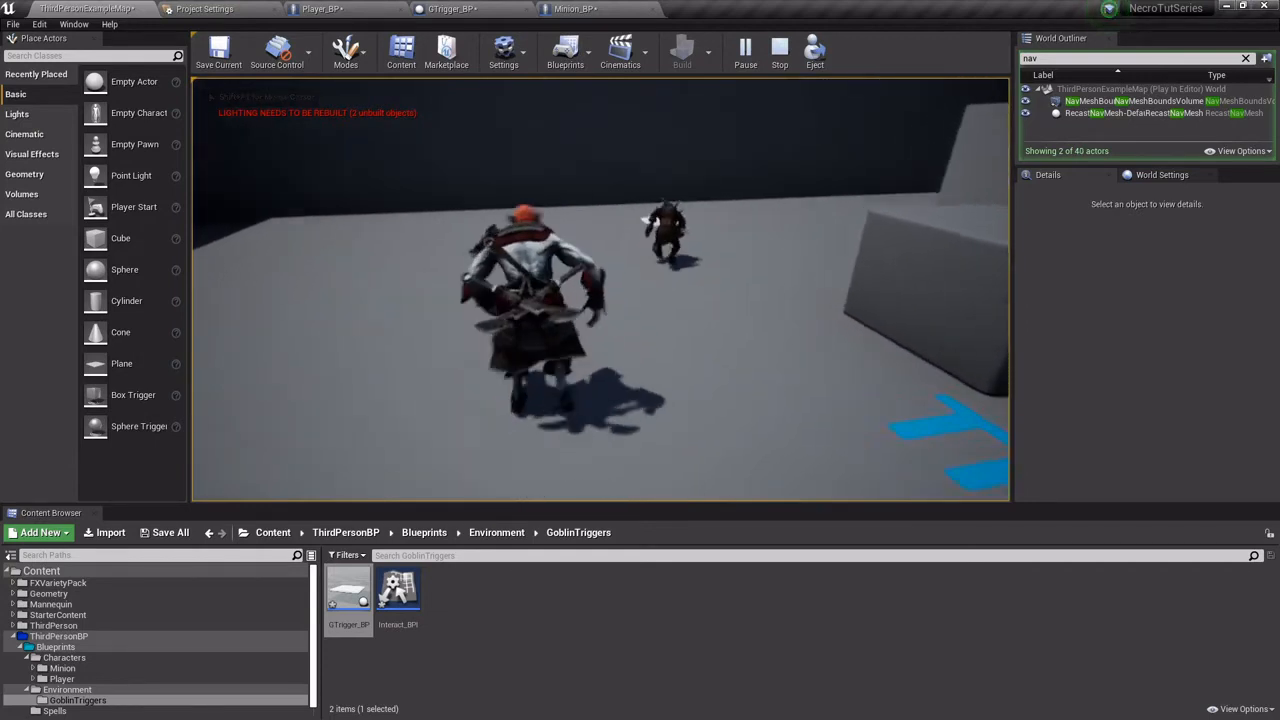
key(w)
key(a)
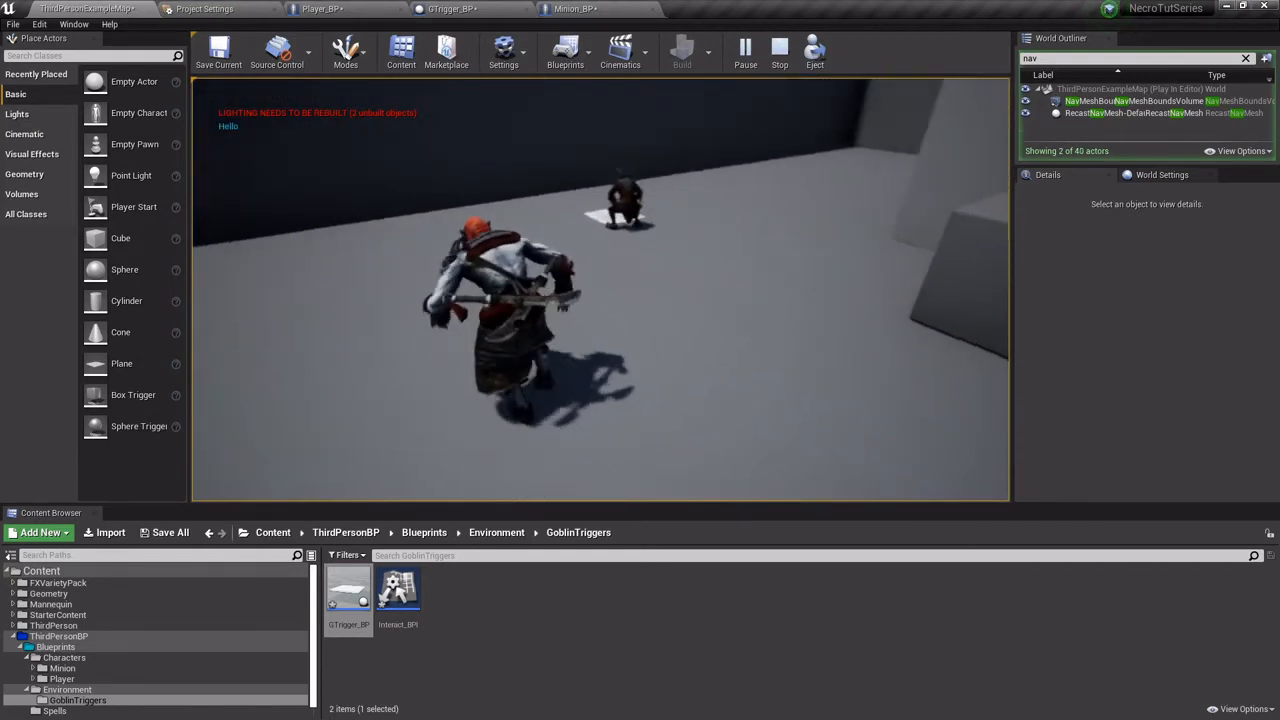
key(d)
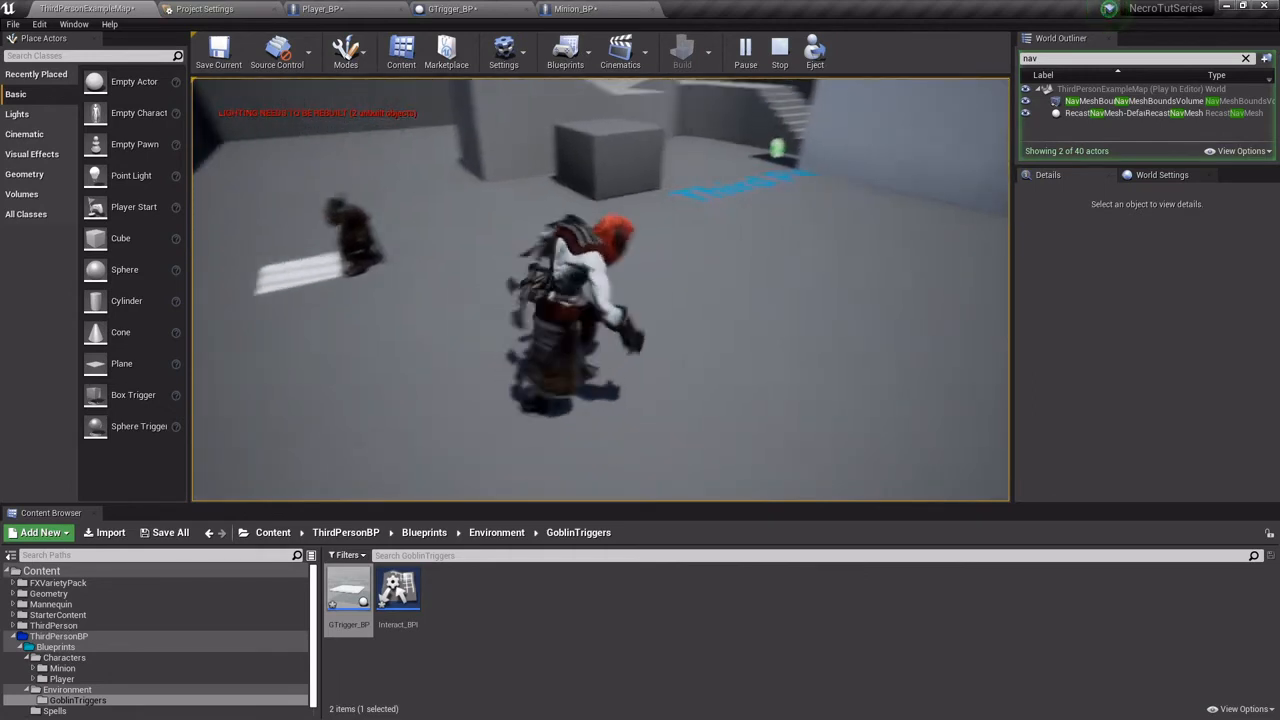
key(w)
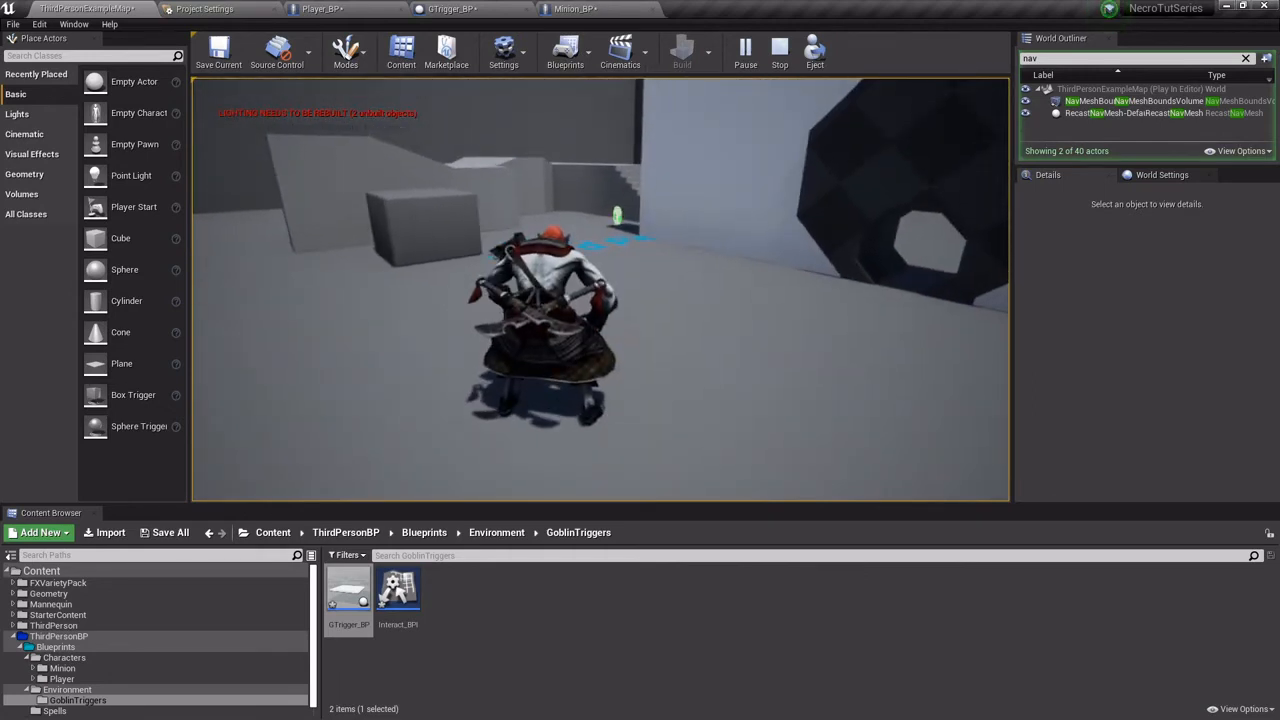
key(Escape)
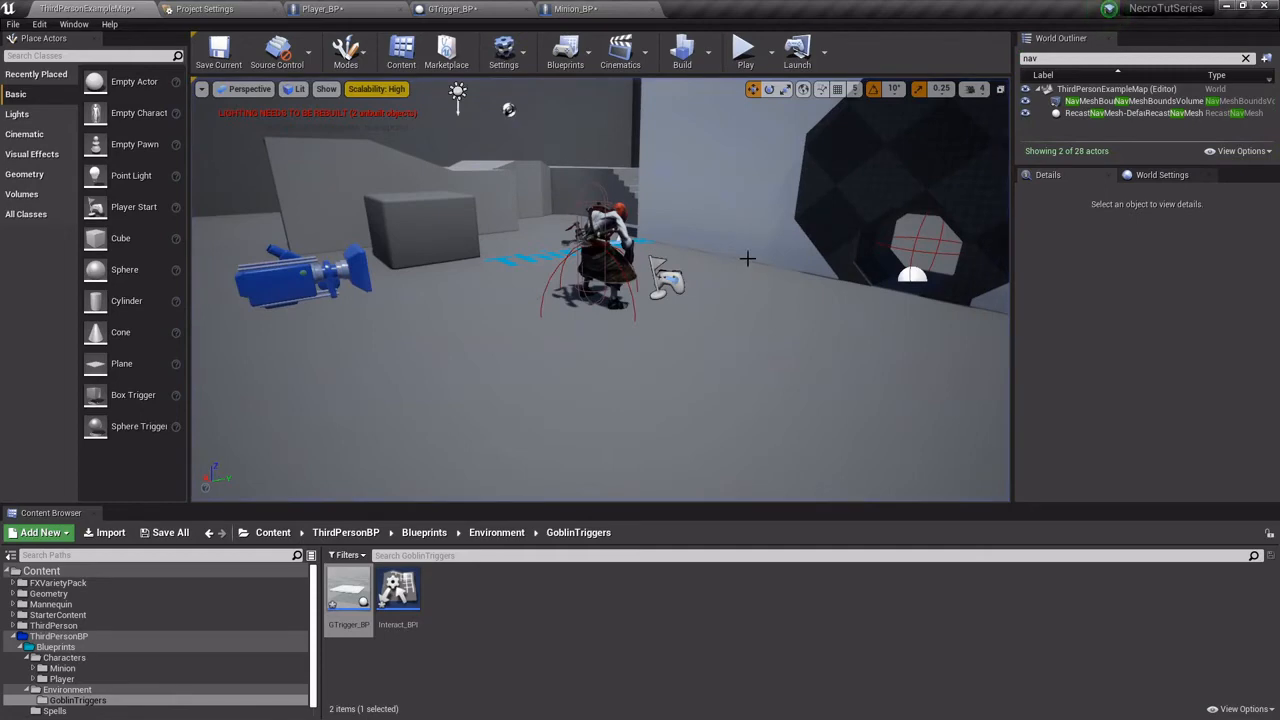
Create a new Actor blueprint class named LockedGates_BP in the GoblinTriggers folder.
right_drag(747, 258, 812, 236)
key(s)
key(w)
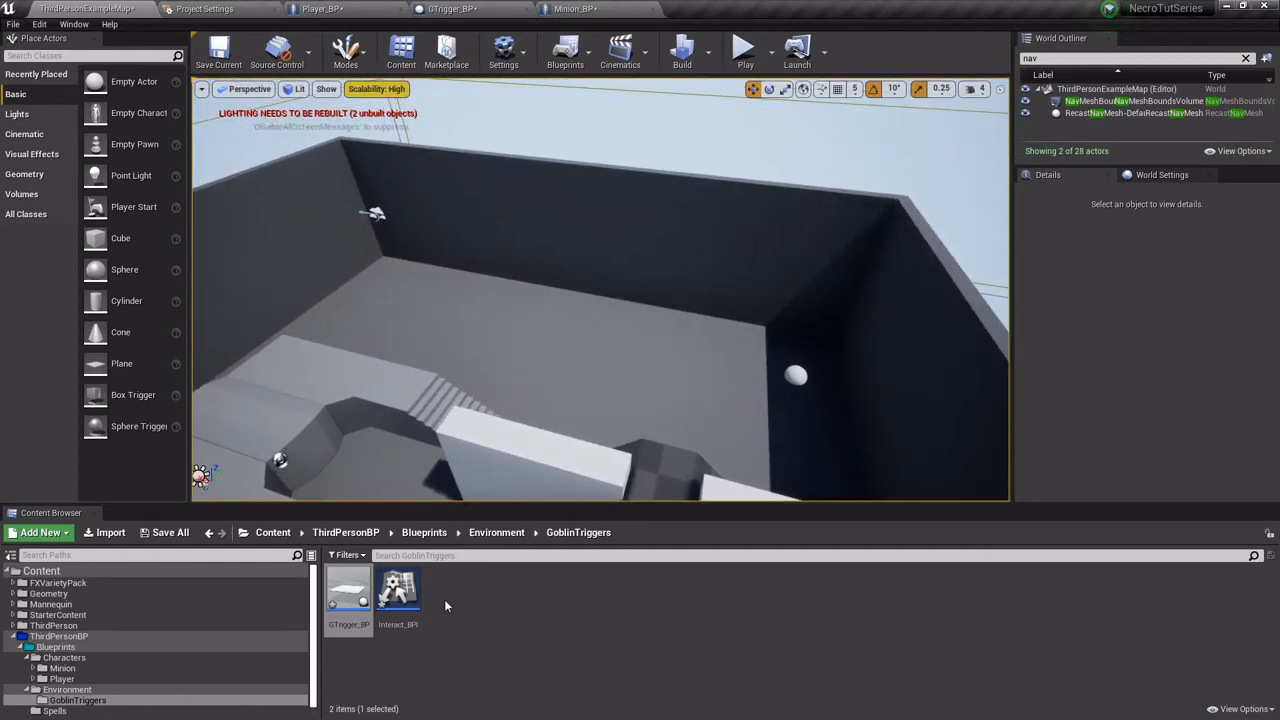
right_click(446, 606)
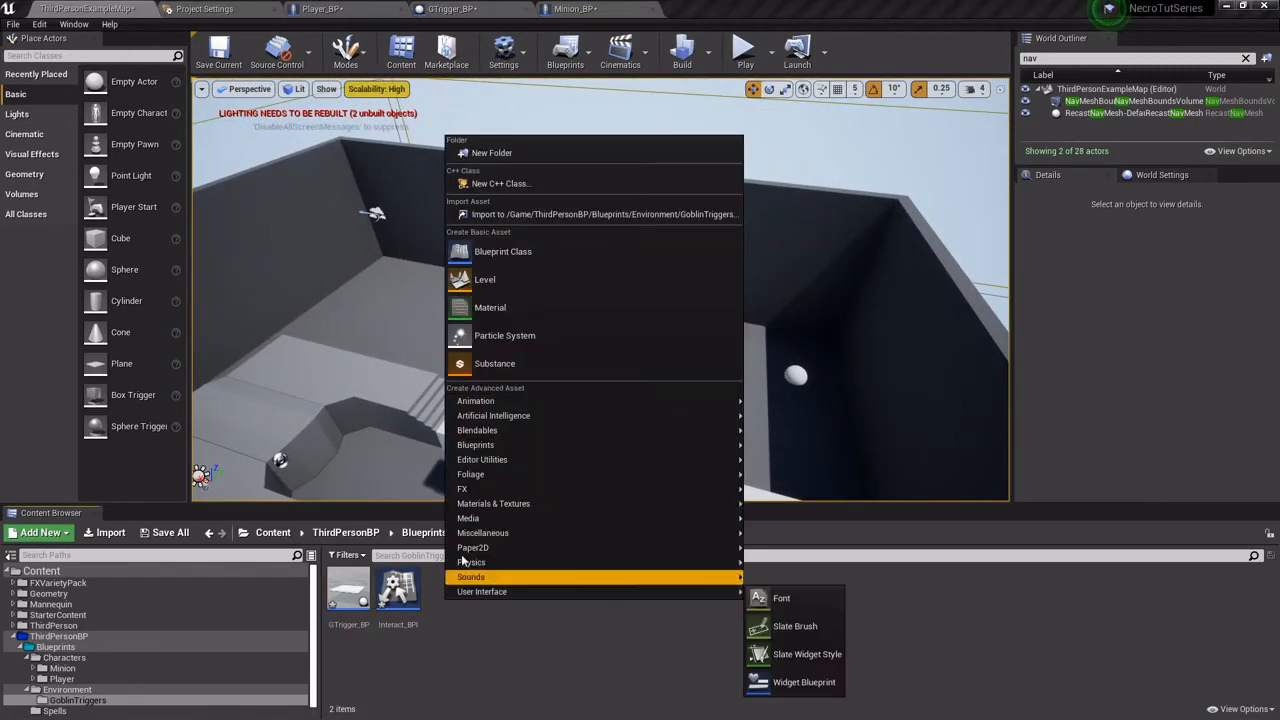
click(503, 257)
click(506, 256)
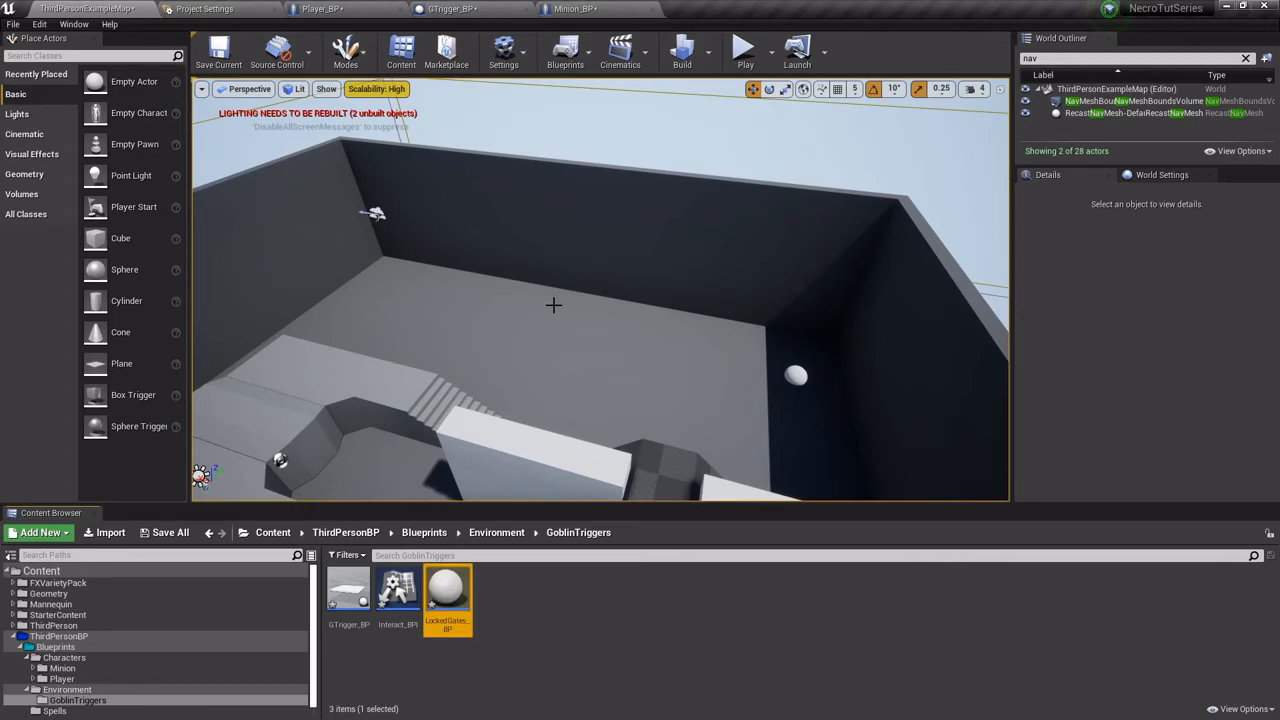
Open LockedGates_BP and add a Particle System component named Gate under its DefaultSceneRoot.
double_click(442, 592)
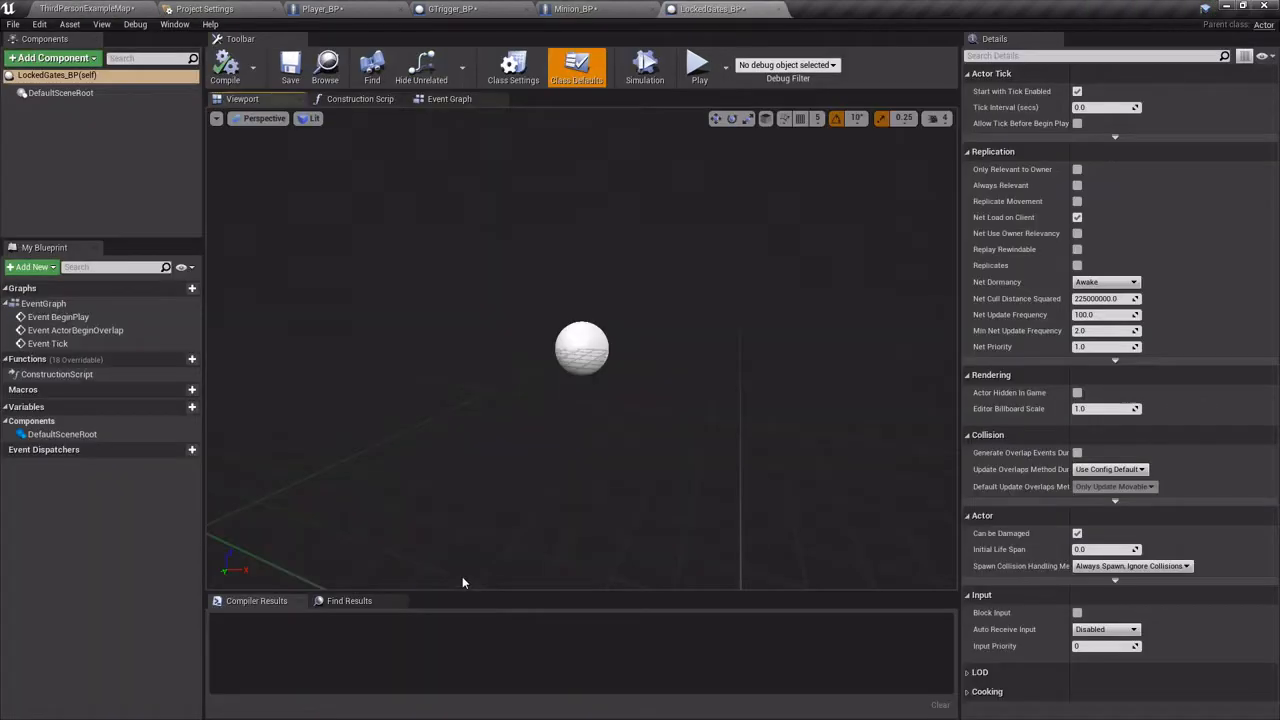
click(88, 96)
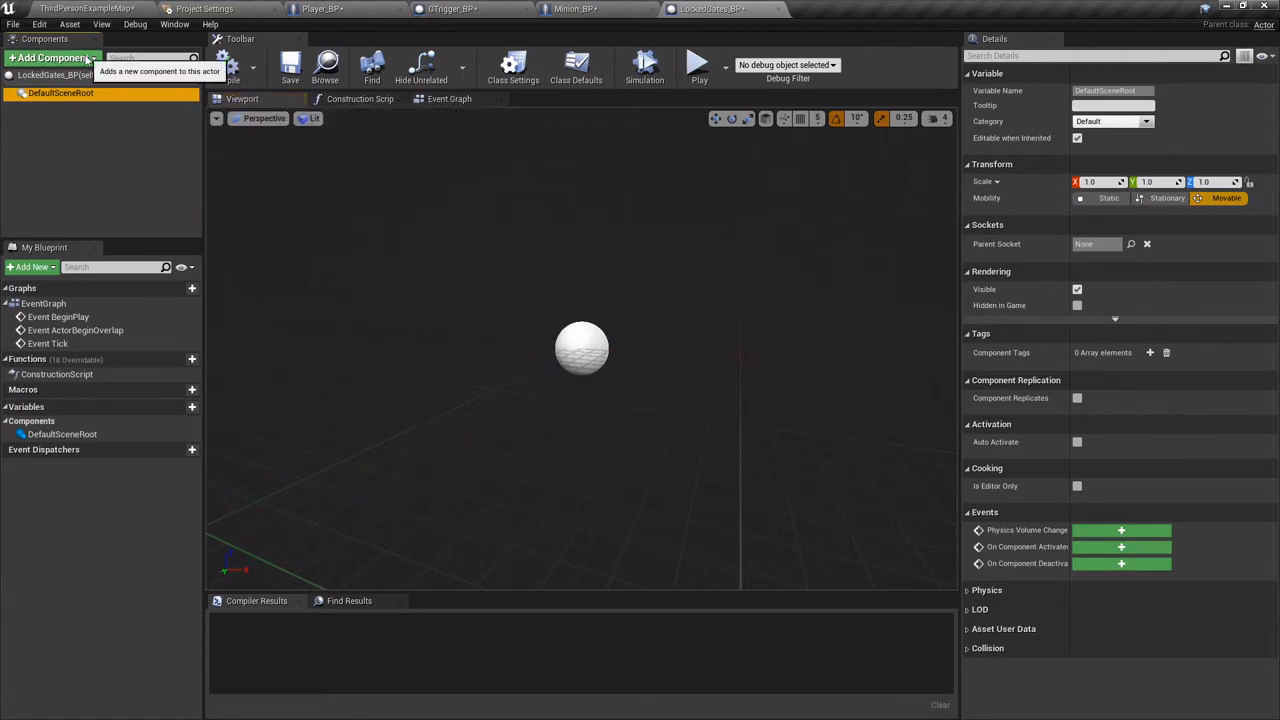
click(88, 60)
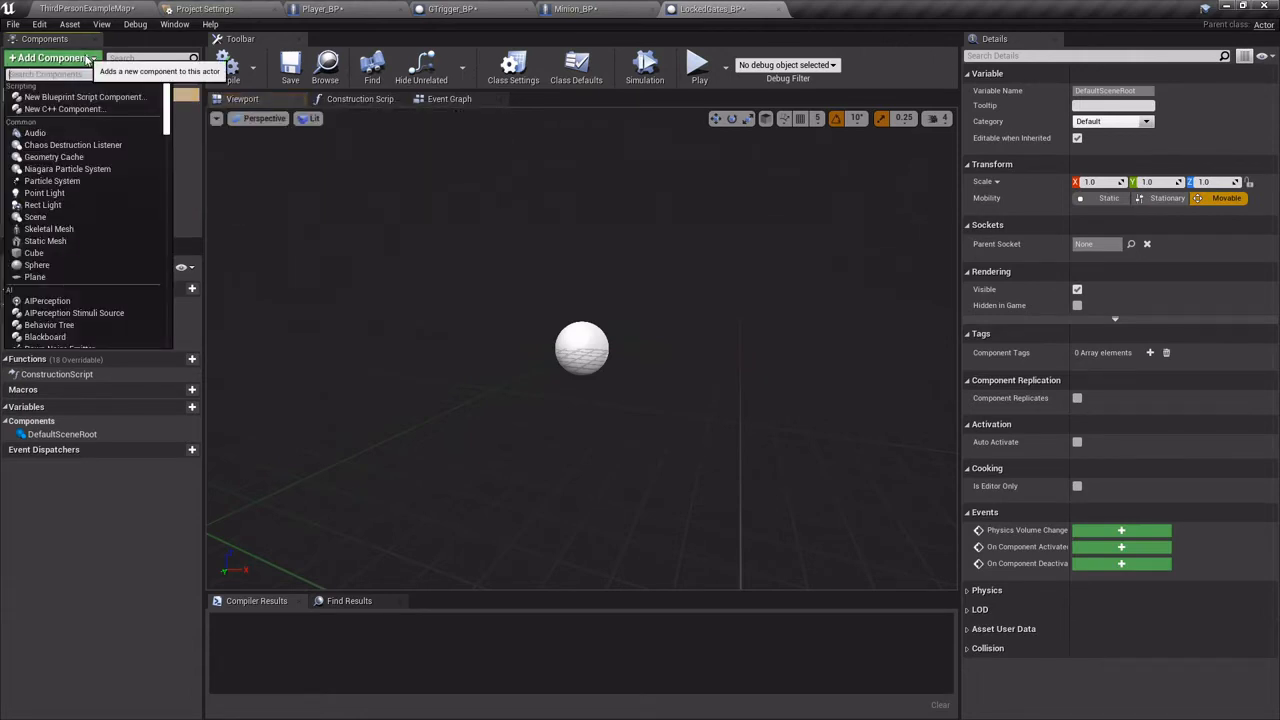
text(par)
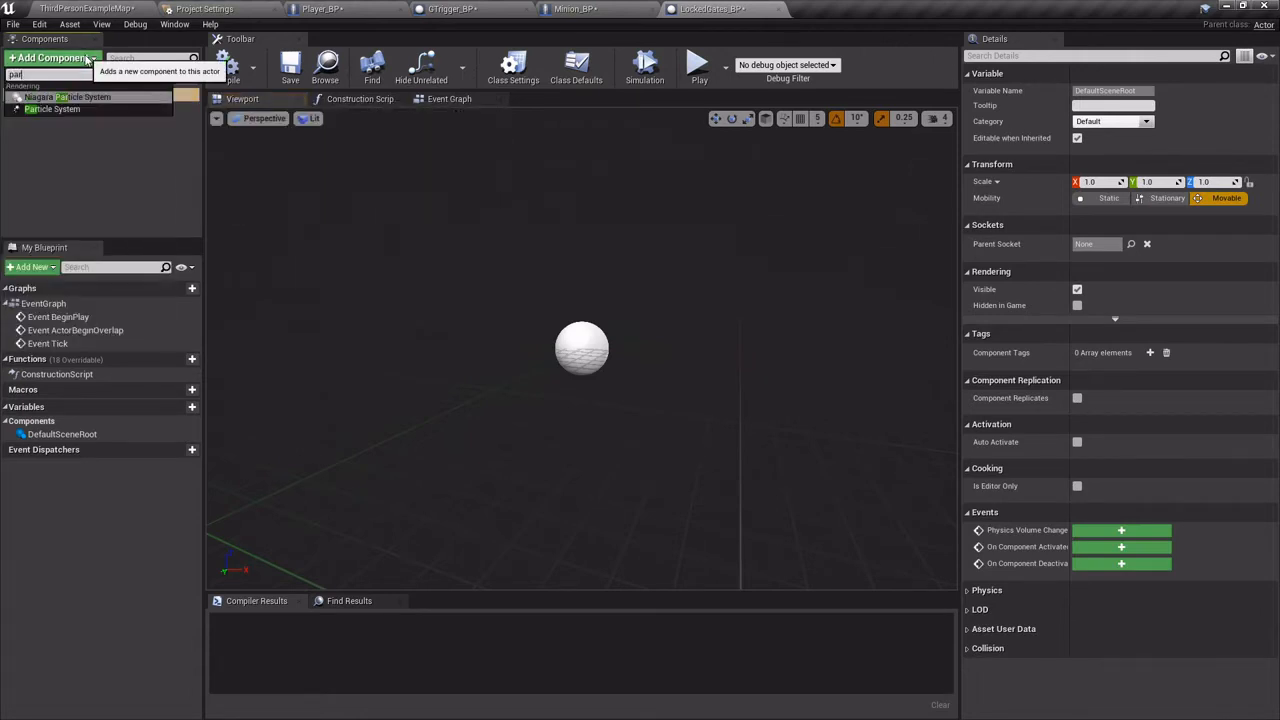
click(84, 108)
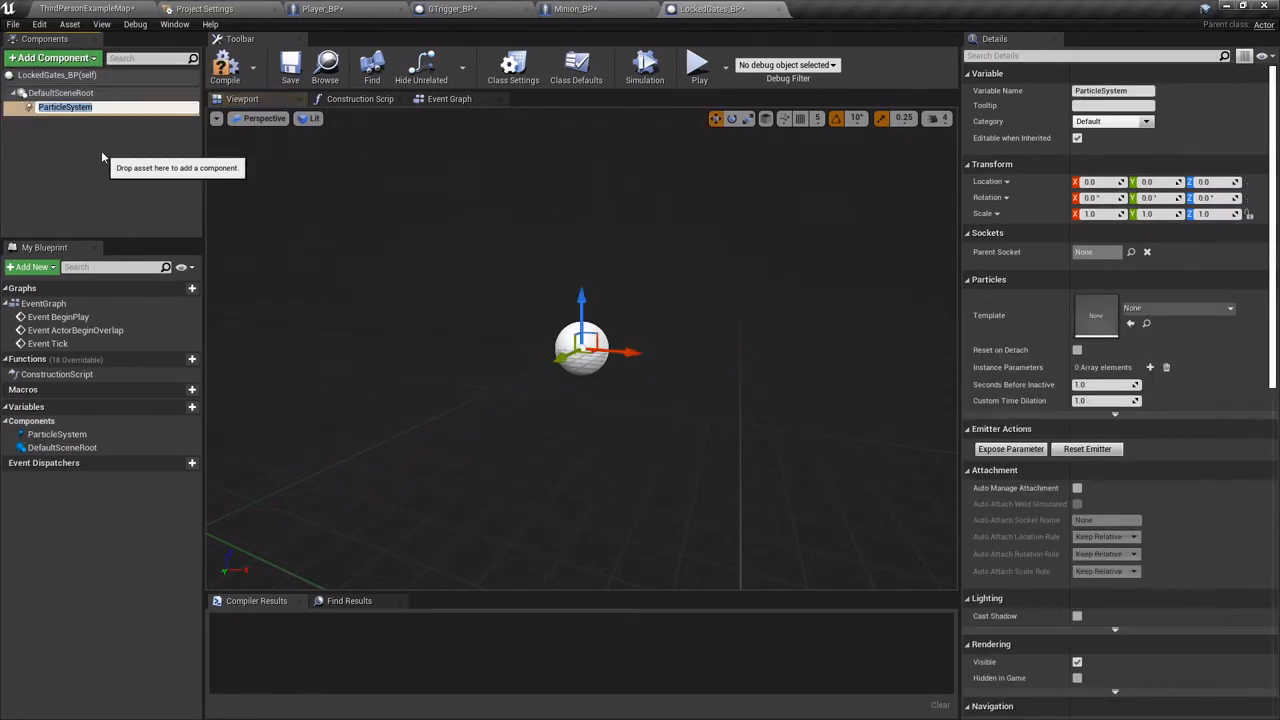
text(Pa)
key(BackSpace)
key(BackSpace)
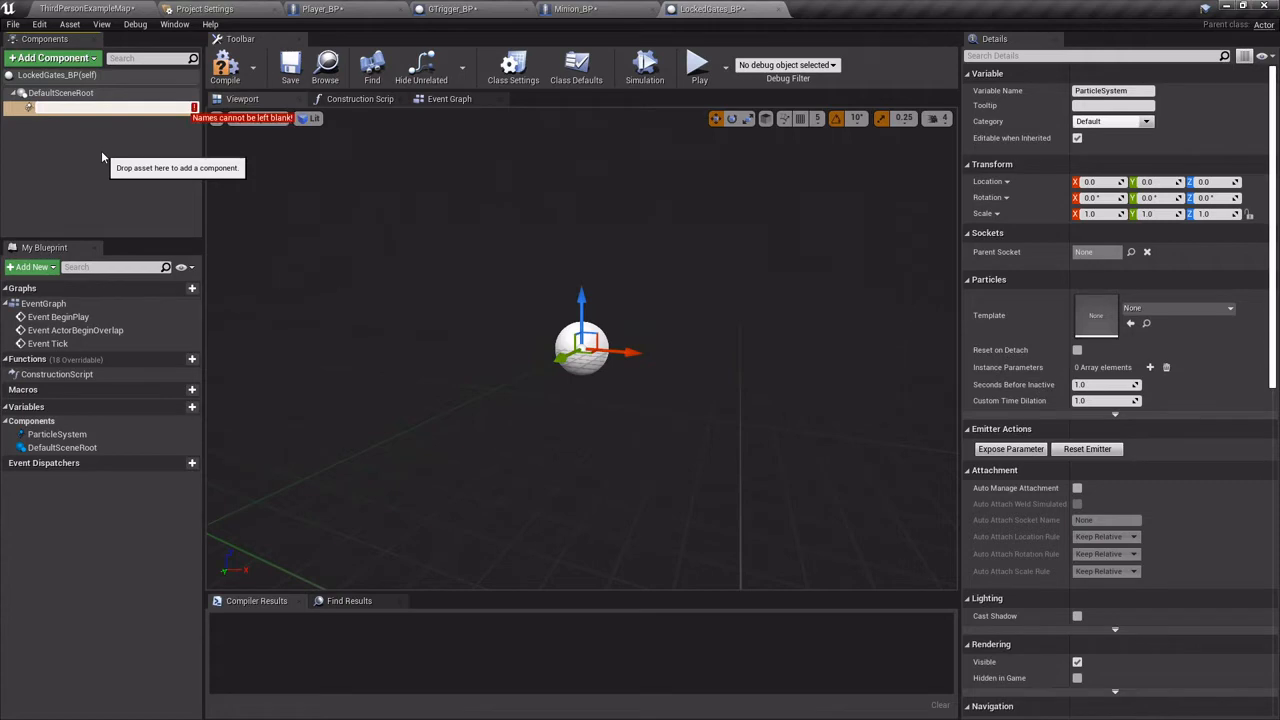
text(Gate)
key(Return)
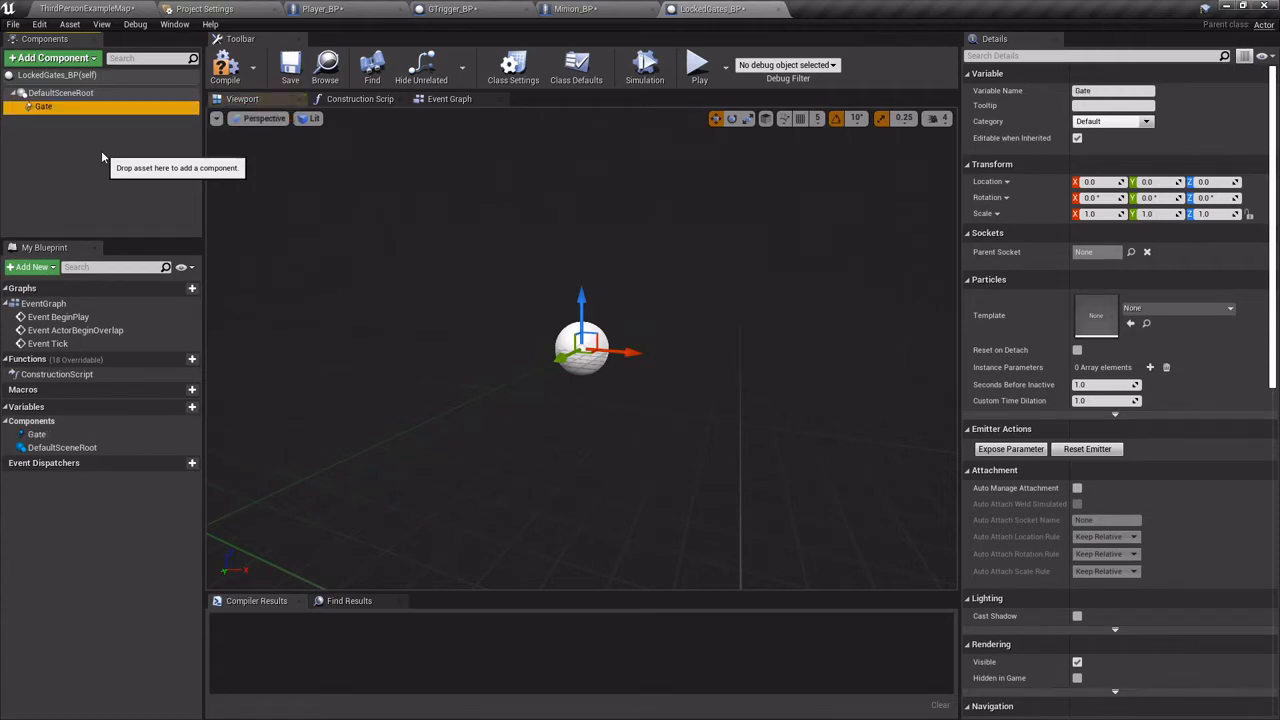
Return to the ThirdPersonExampleMap level and browse the particle effects in the FXVarietyPack Particles folder.
click(93, 10)
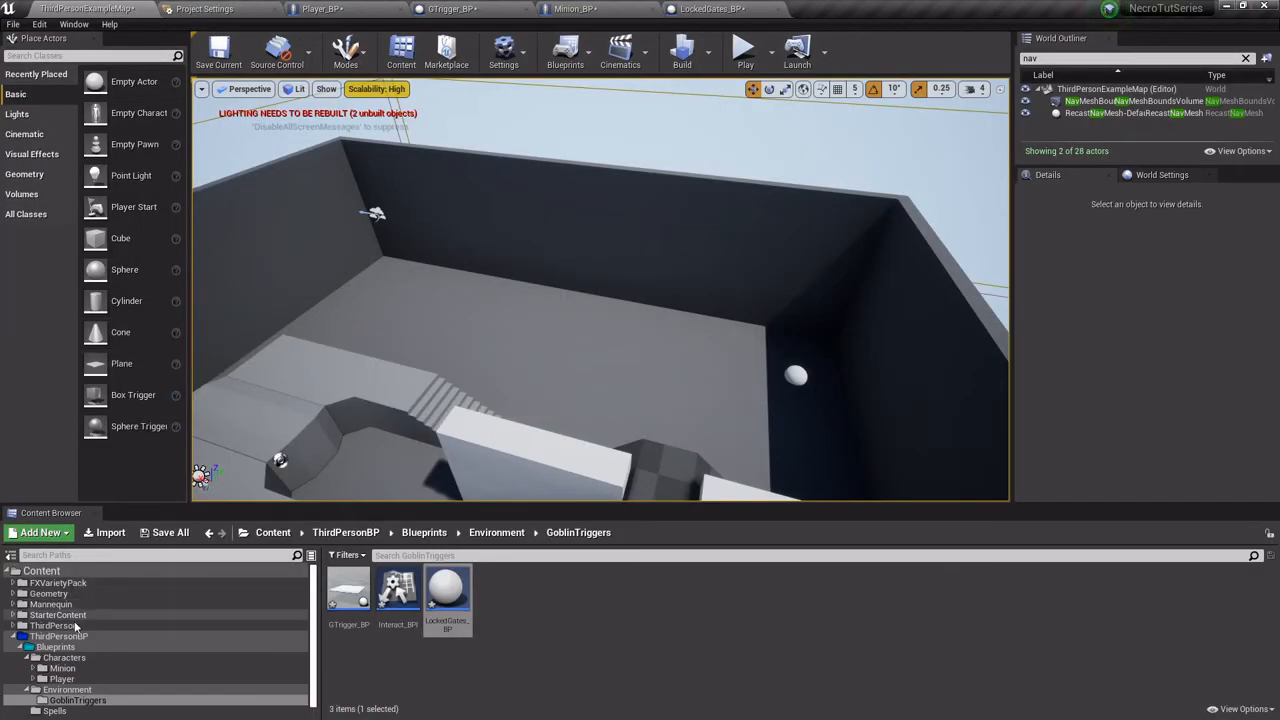
scroll(75, 626, down, 1)
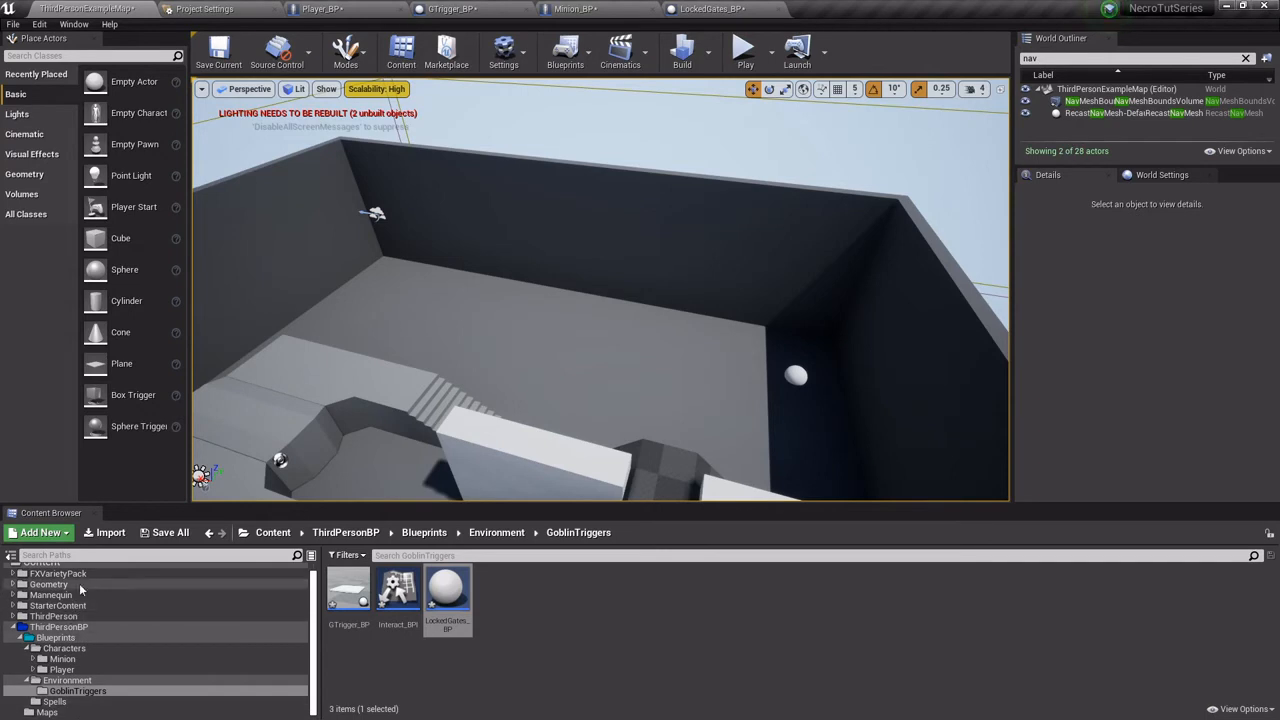
click(60, 574)
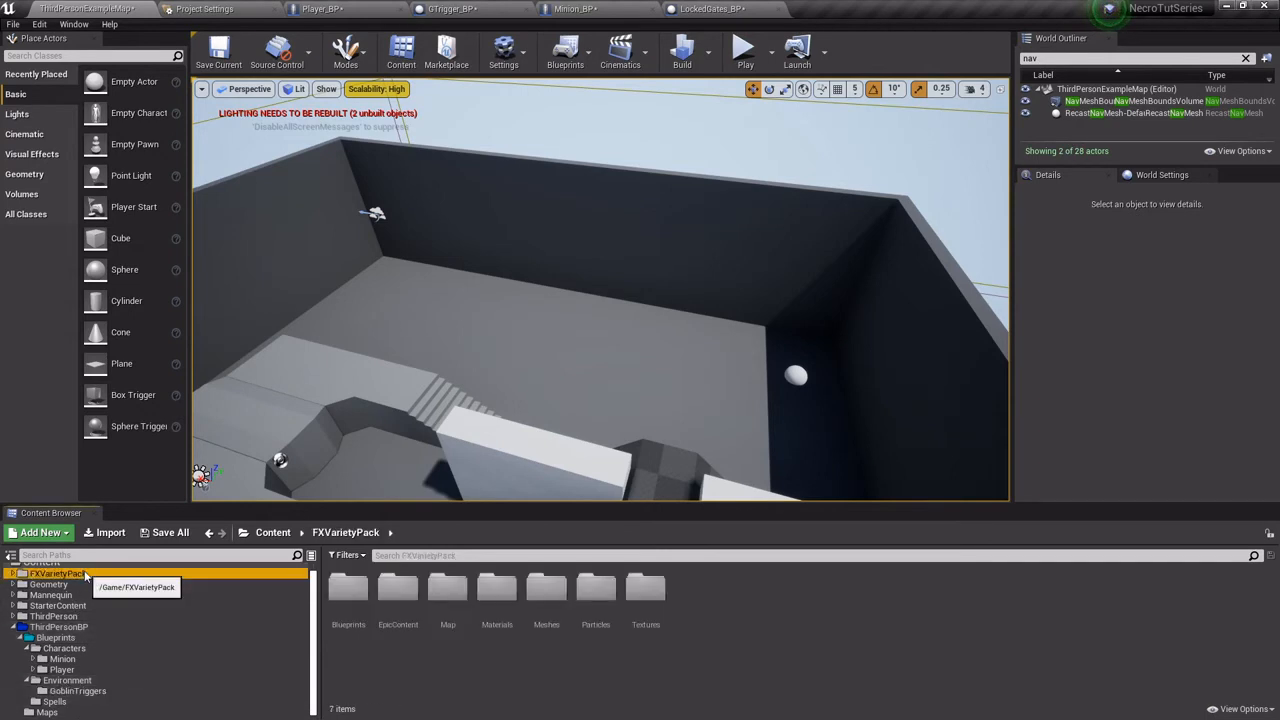
double_click(582, 600)
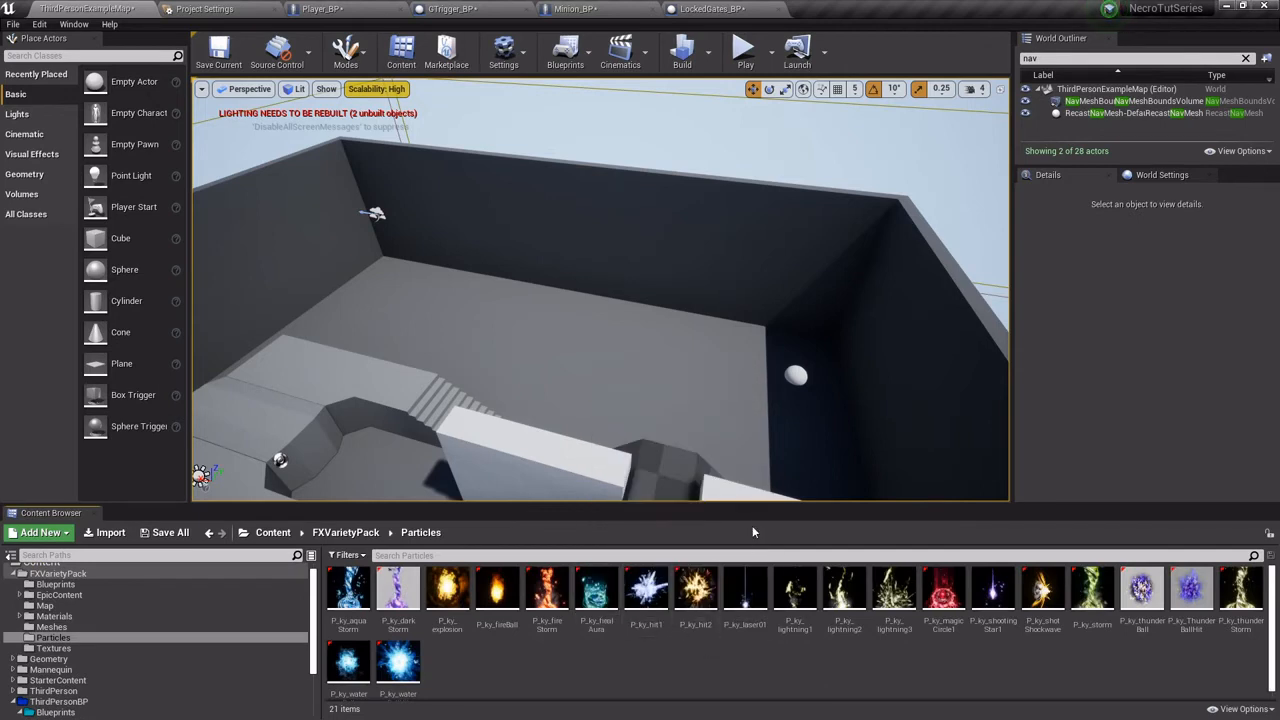
Switch to the Epic Games Launcher and bring up the Vault in the Unreal Engine library.
click(1226, 7)
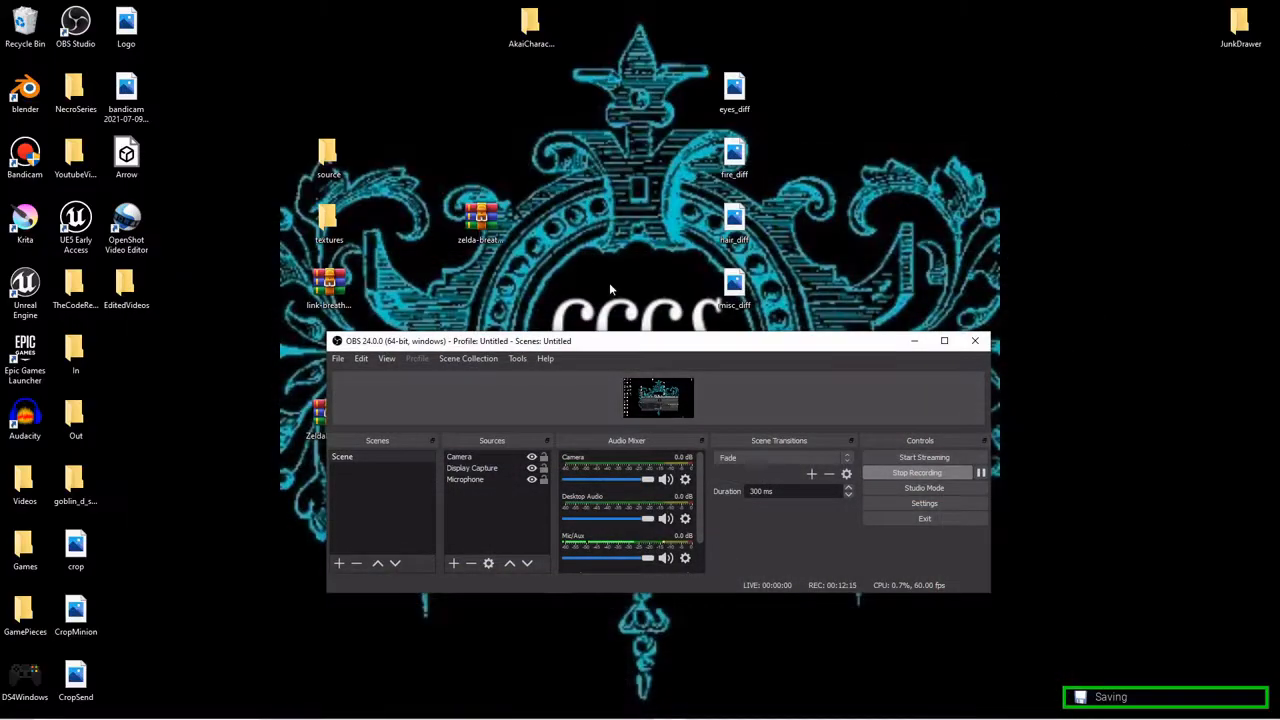
double_click(27, 365)
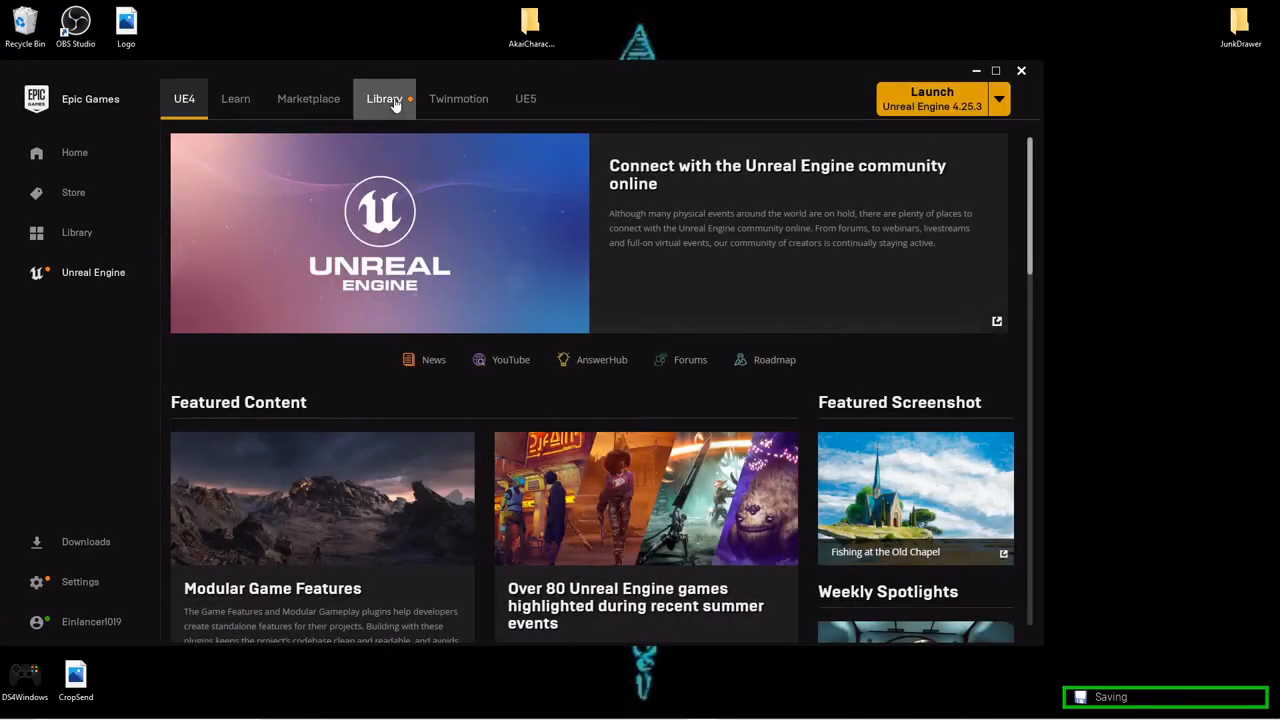
click(395, 104)
scroll(476, 350, down, 5)
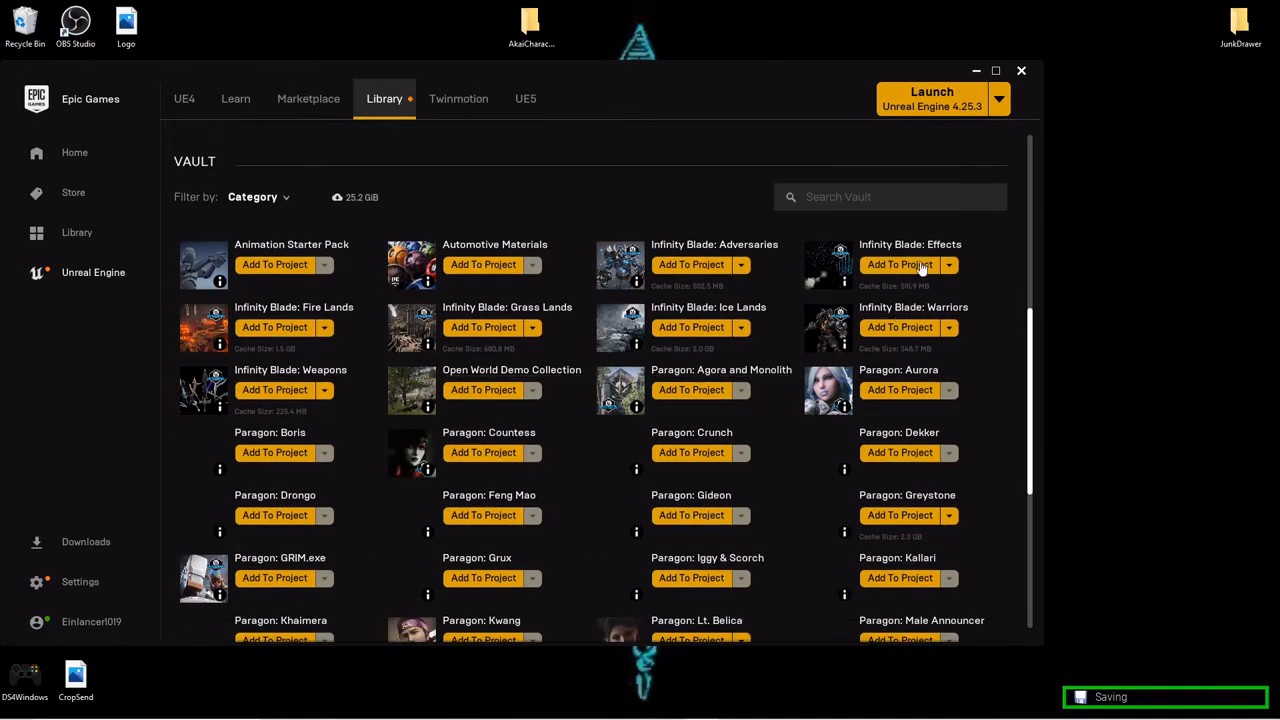
Add the Infinity Blade: Effects pack to the NecroTutSeries project, with all projects shown in the project selection.
click(922, 268)
scroll(460, 360, down, 3)
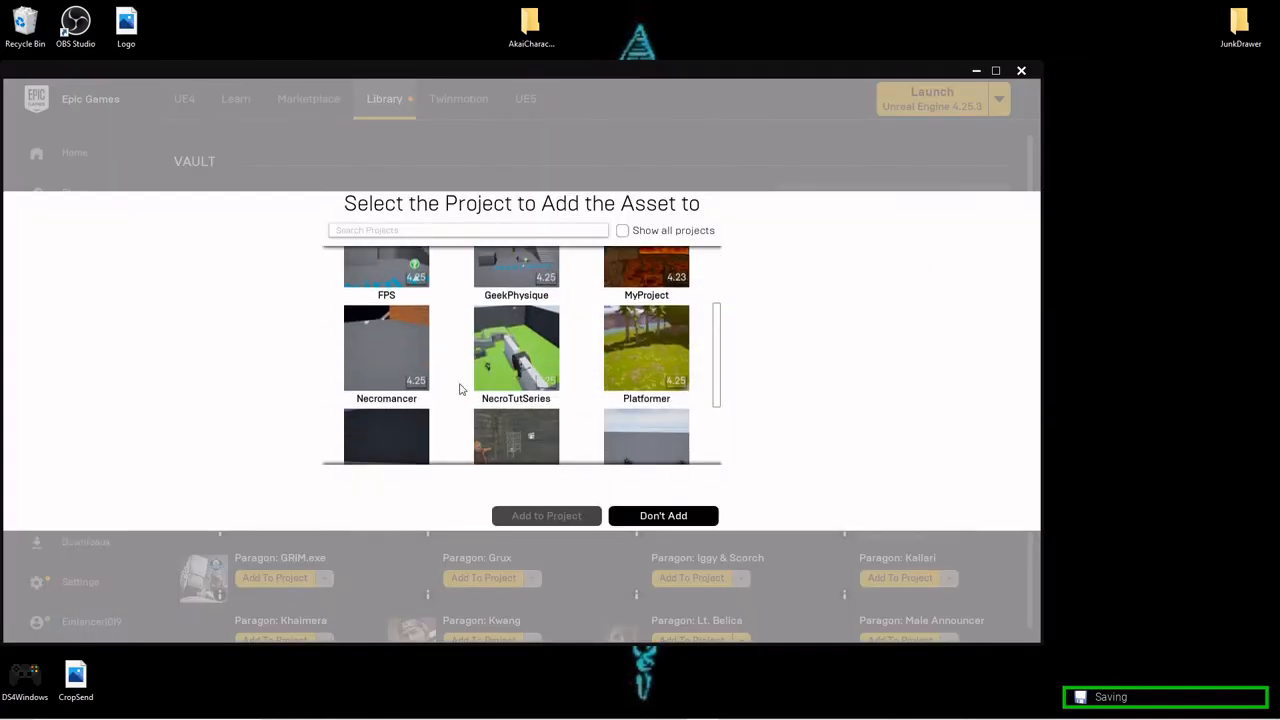
scroll(670, 373, down, 2)
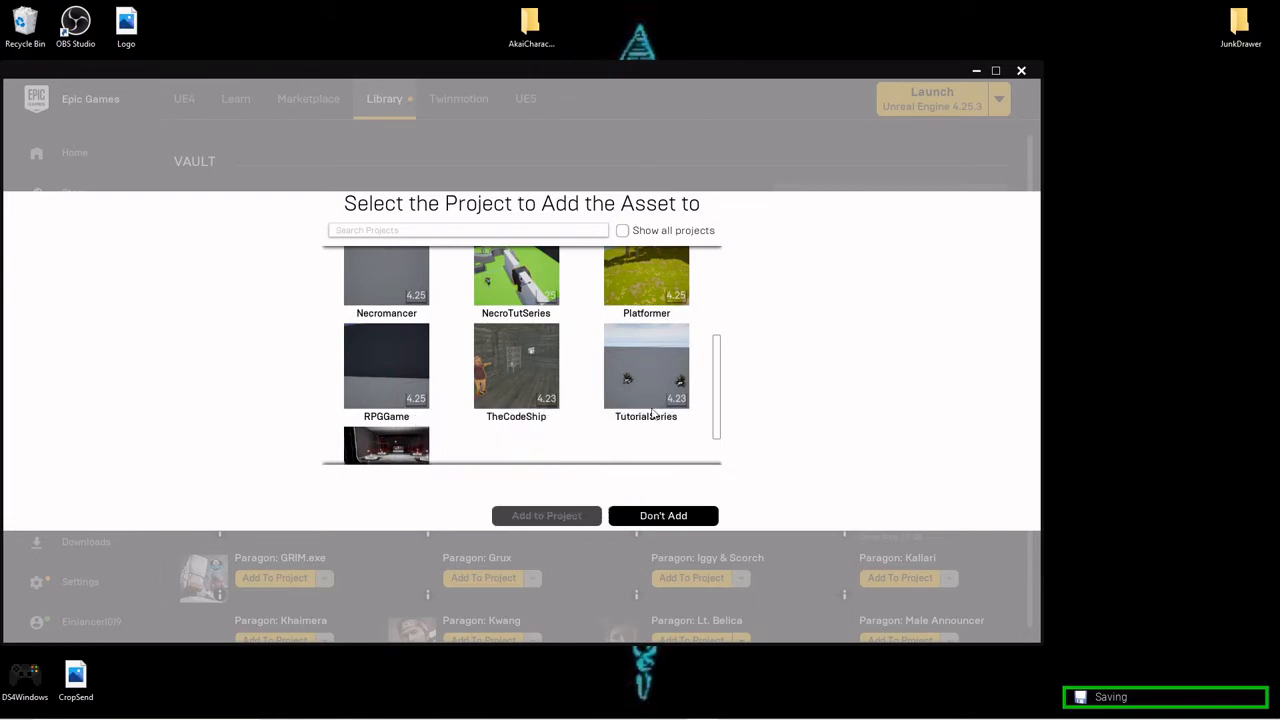
scroll(540, 424, down, 1)
scroll(490, 432, up, 5)
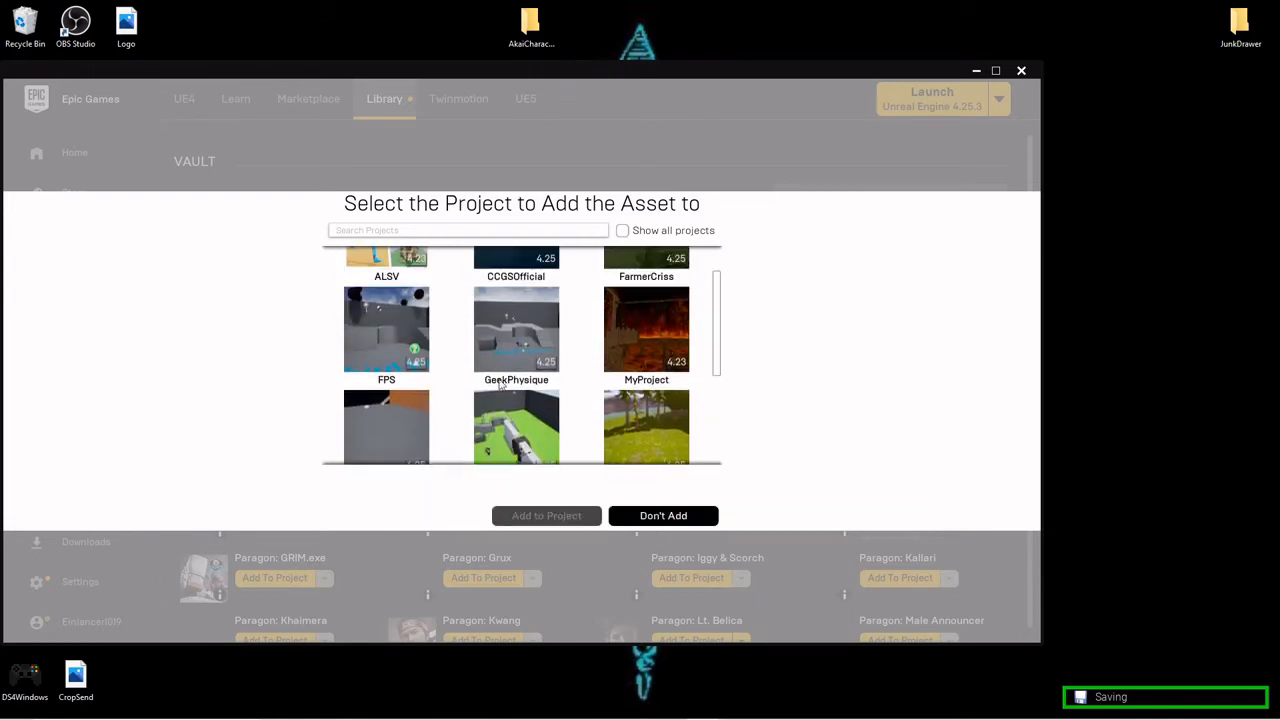
scroll(652, 406, down, 7)
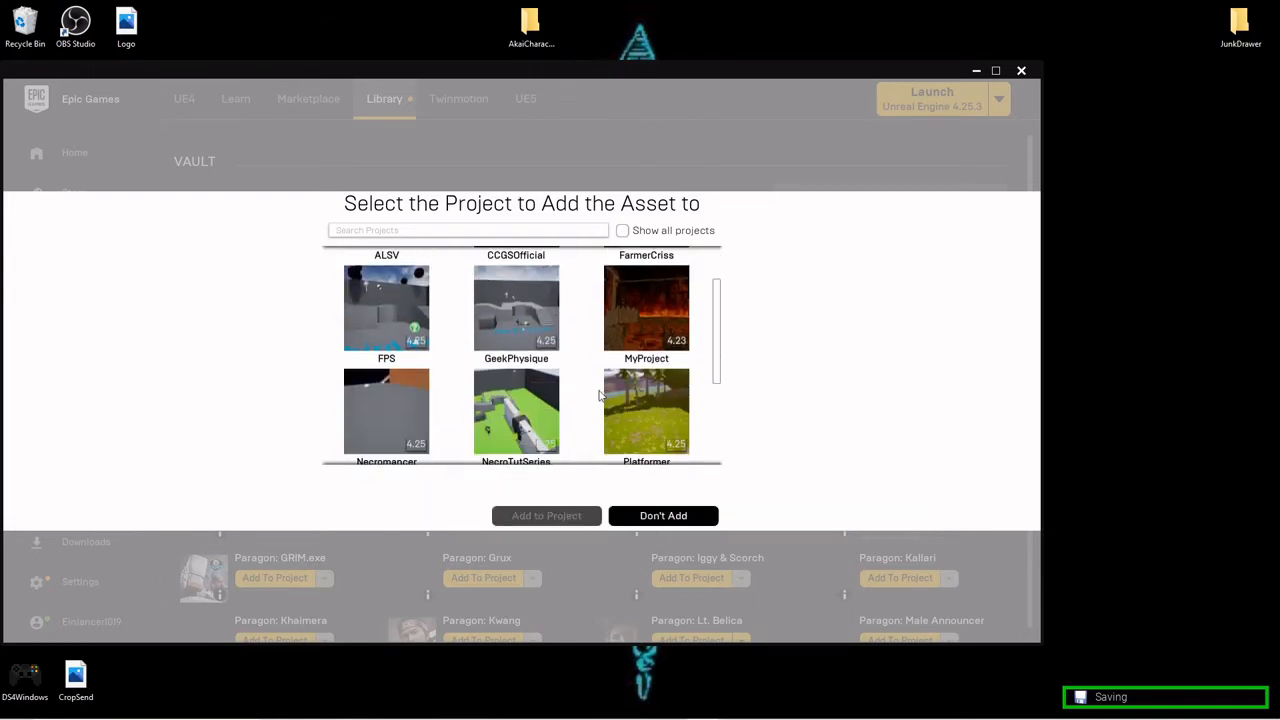
click(622, 230)
scroll(605, 406, up, 4)
scroll(605, 406, down, 2)
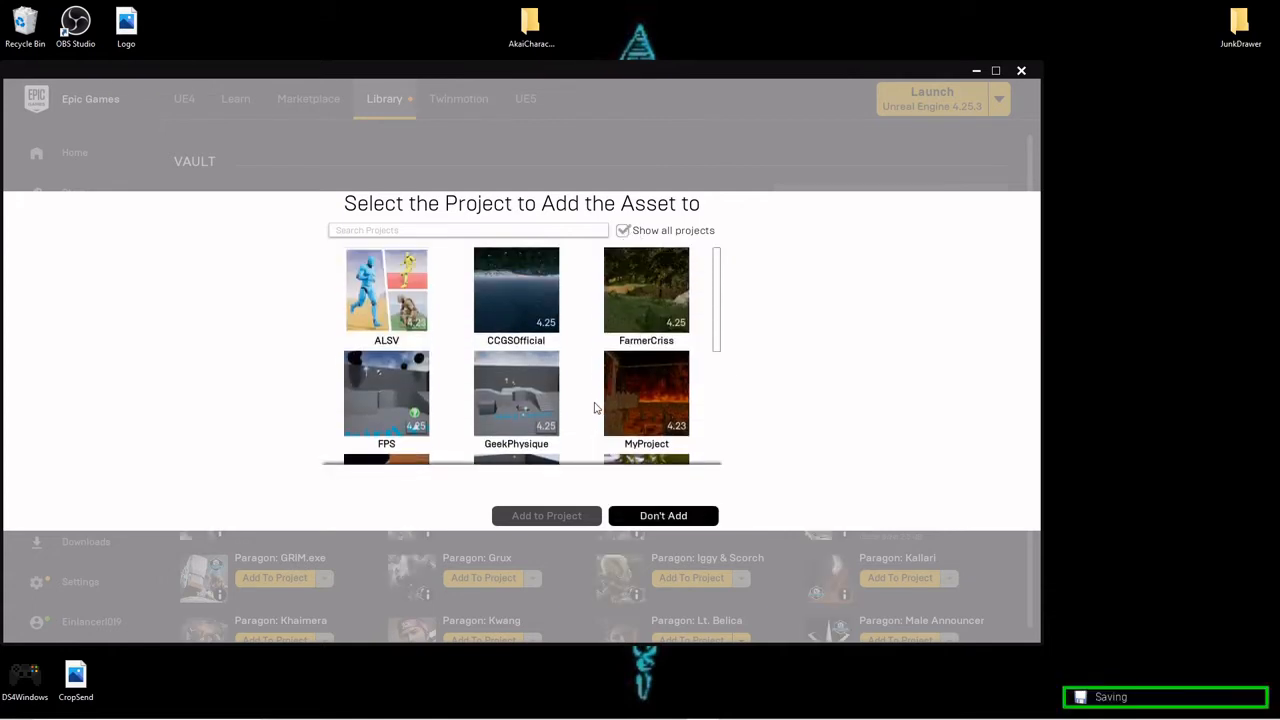
click(540, 340)
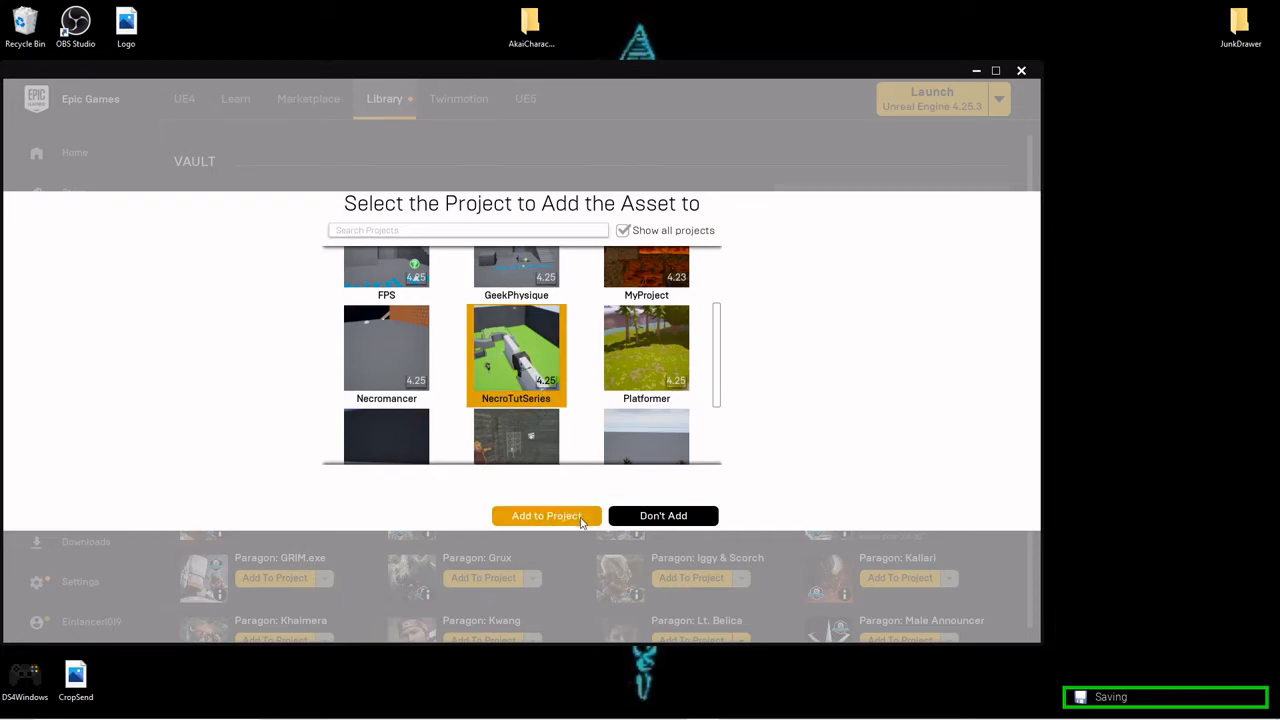
click(546, 515)
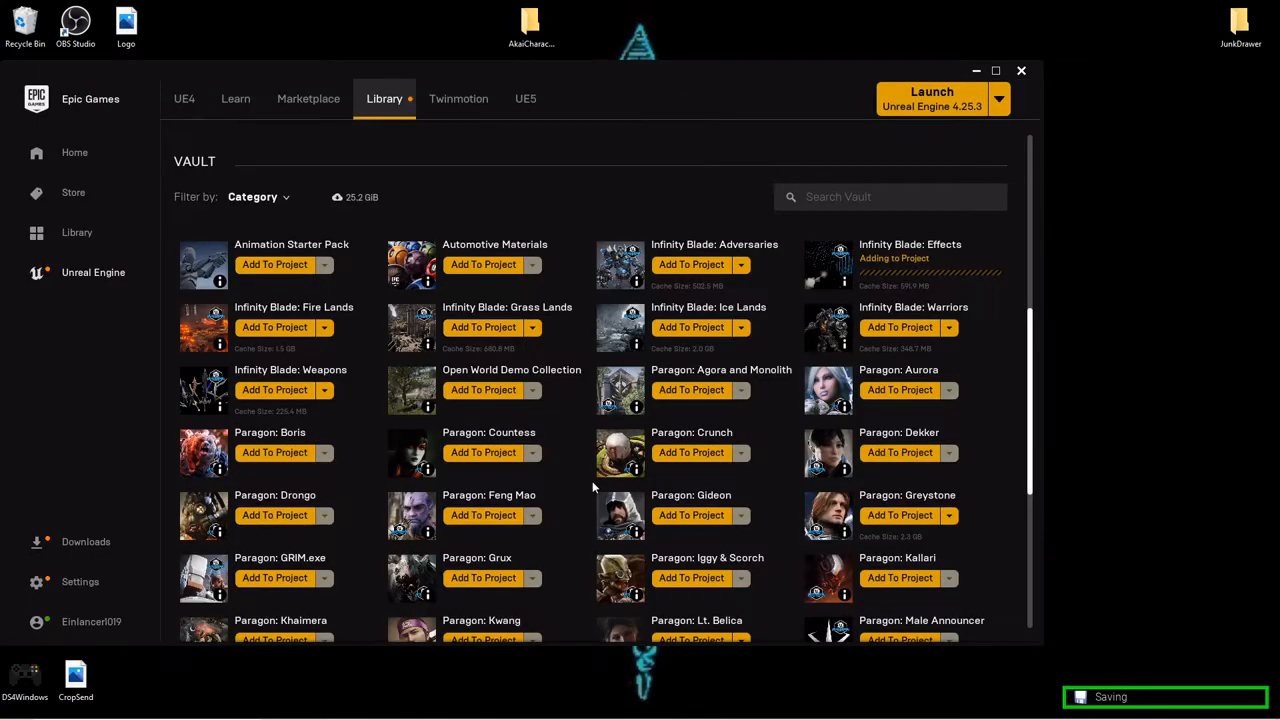
Switch back to the Unreal Editor and locate the InfinityBladeEffects folder in the project content.
click(975, 71)
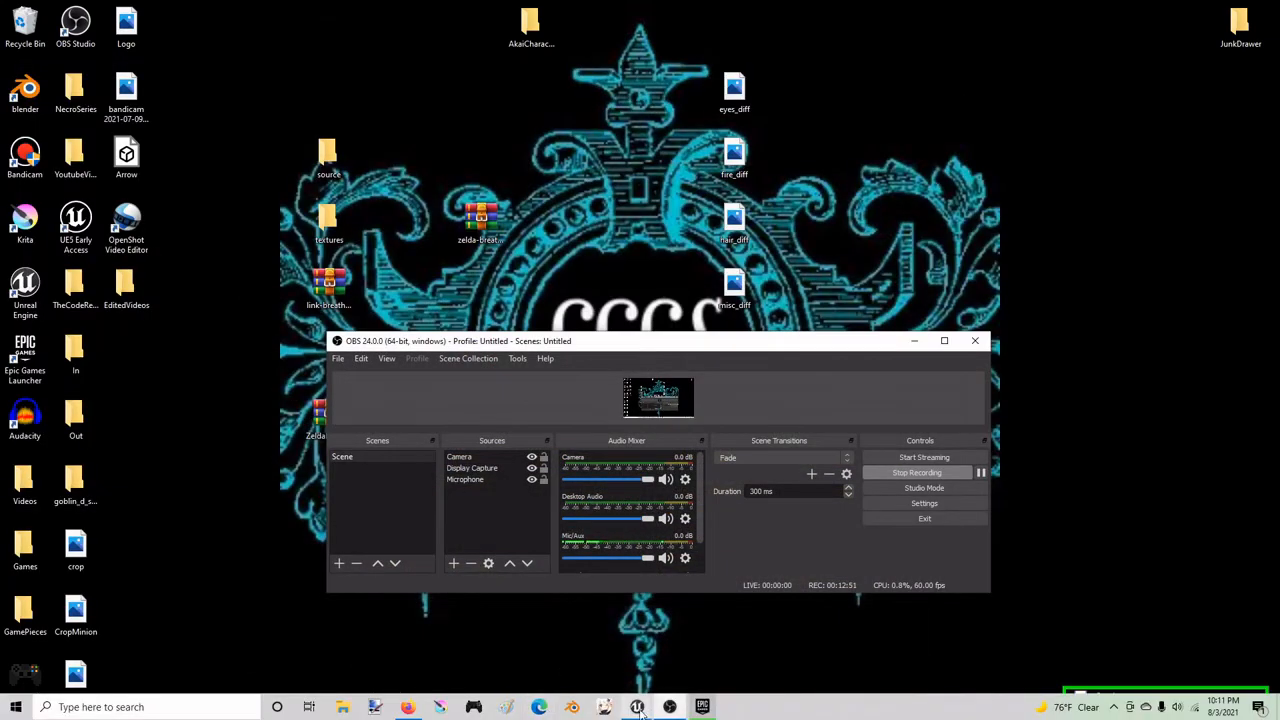
click(639, 708)
click(708, 645)
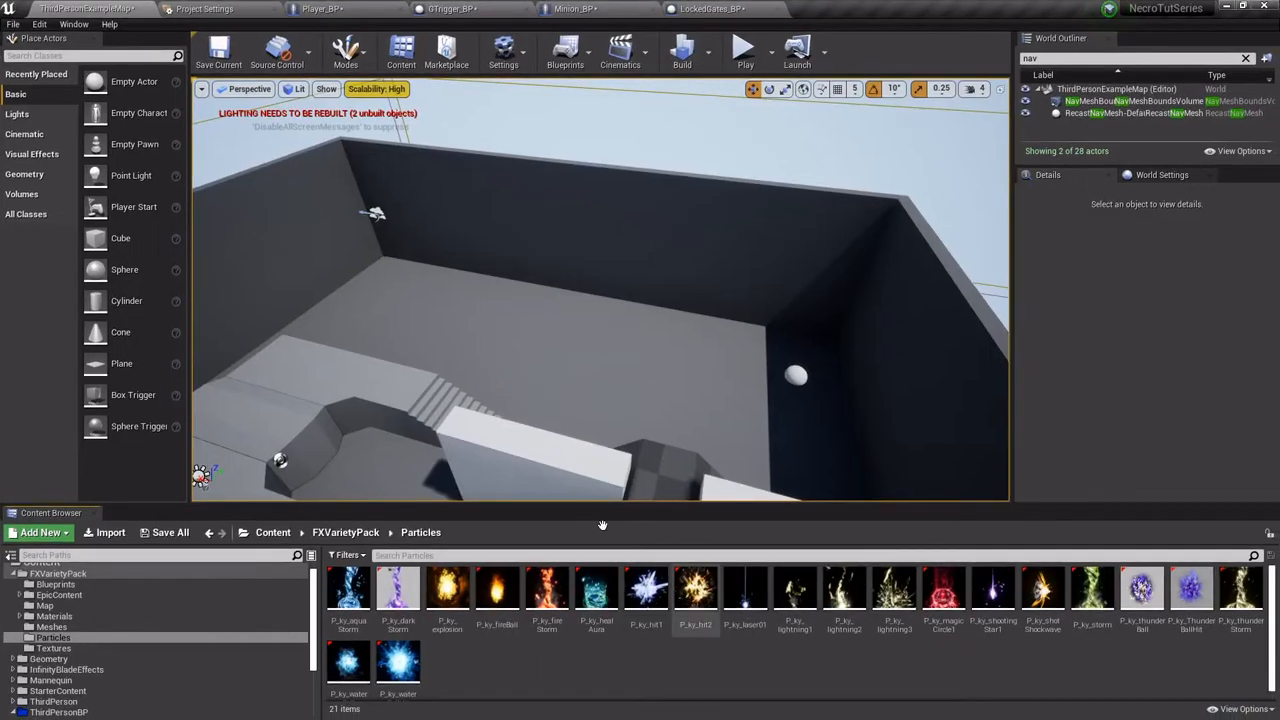
scroll(110, 630, down, 1)
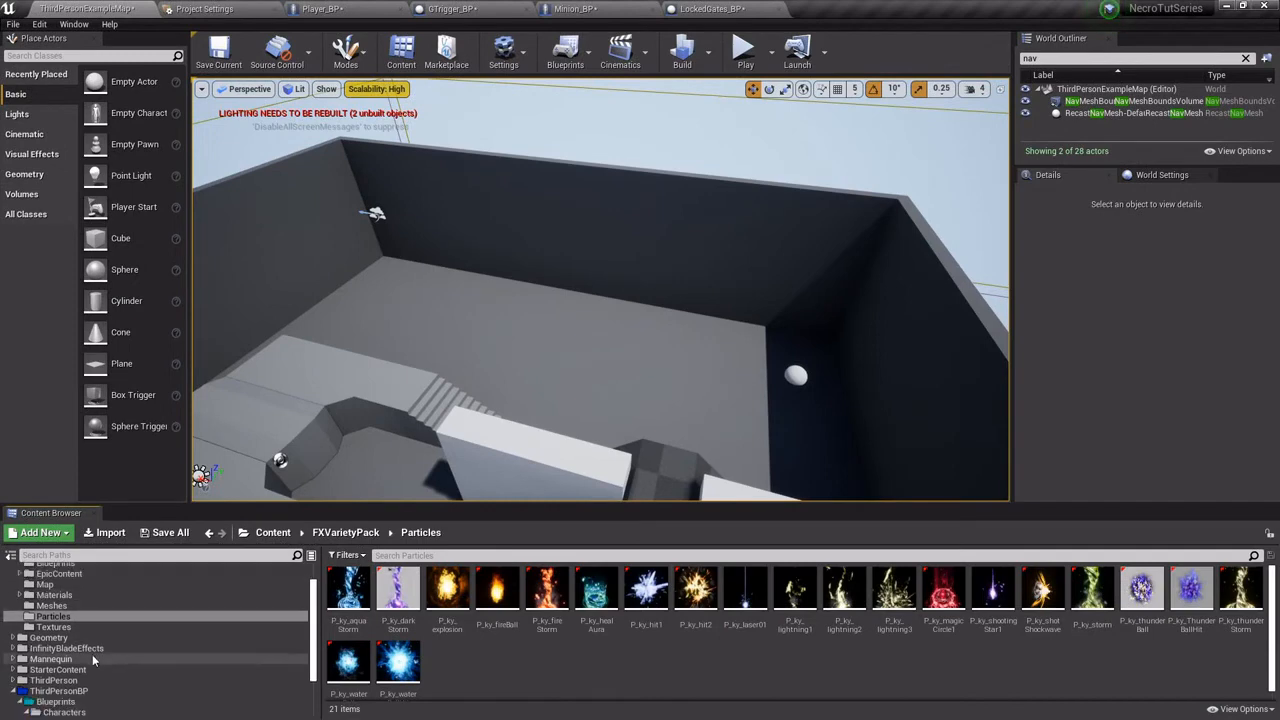
Locate the P_Gate_Green_Locked_01 particle system in the InfinityBladeEffects > Effects > FX_Gates folder.
click(92, 650)
double_click(350, 594)
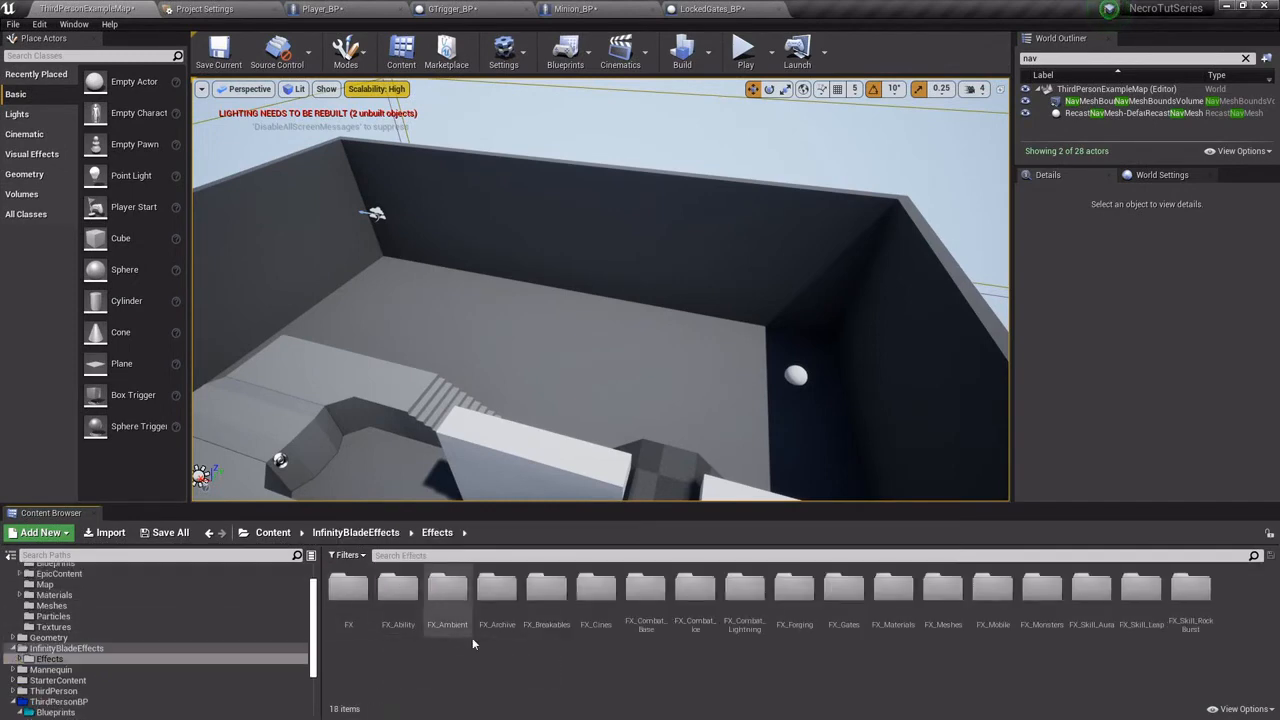
double_click(848, 595)
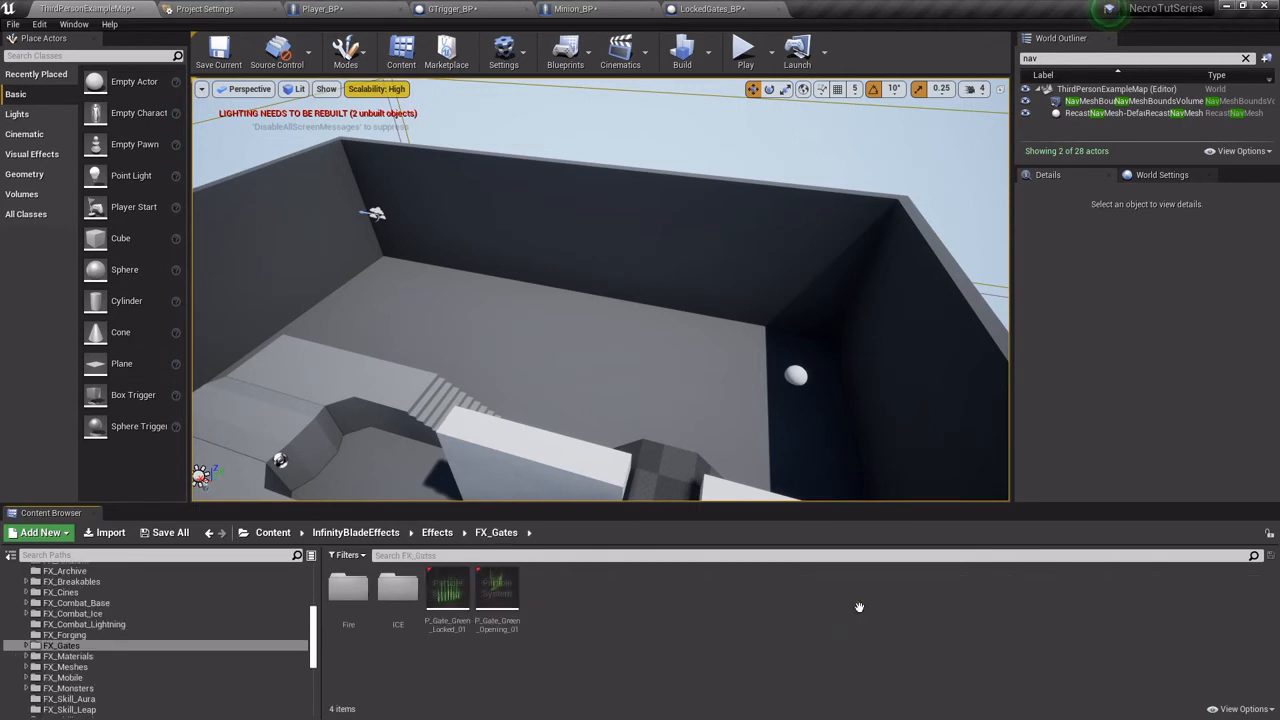
click(458, 600)
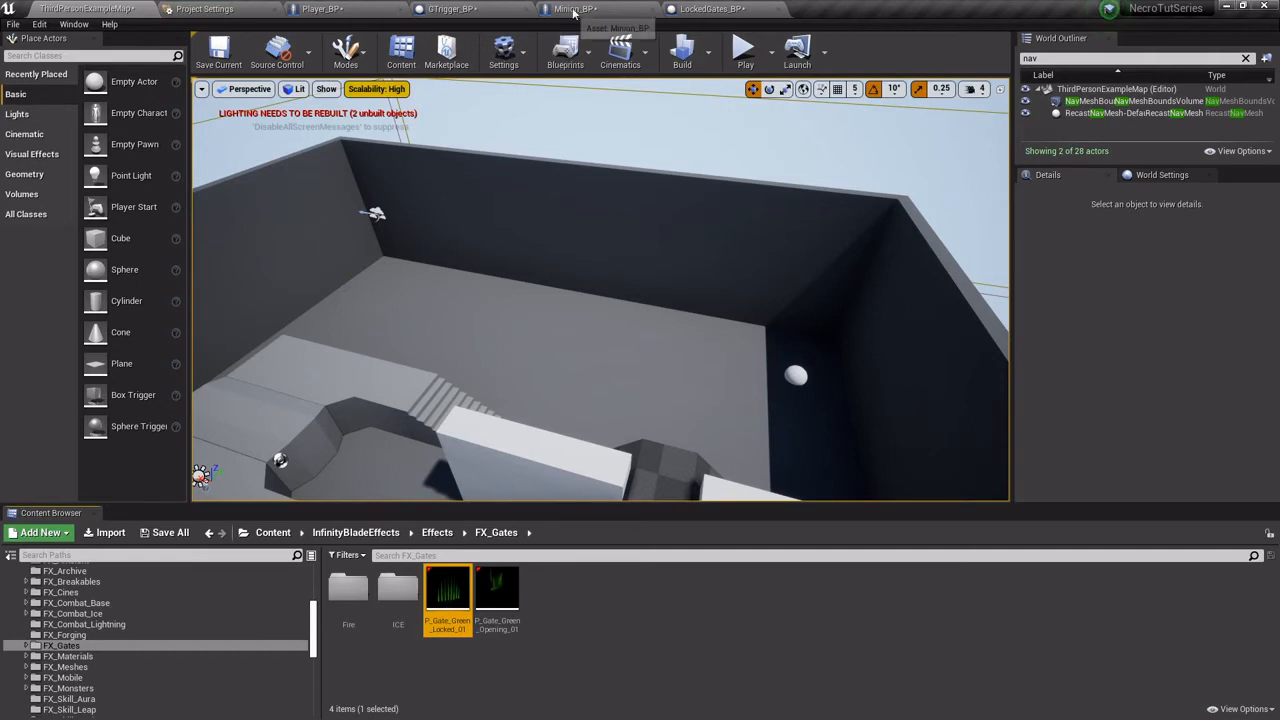
In the LockedGates_BP blueprint, assign P_Gate_Green_Locked_01 as the particle template of the Gate component.
click(728, 9)
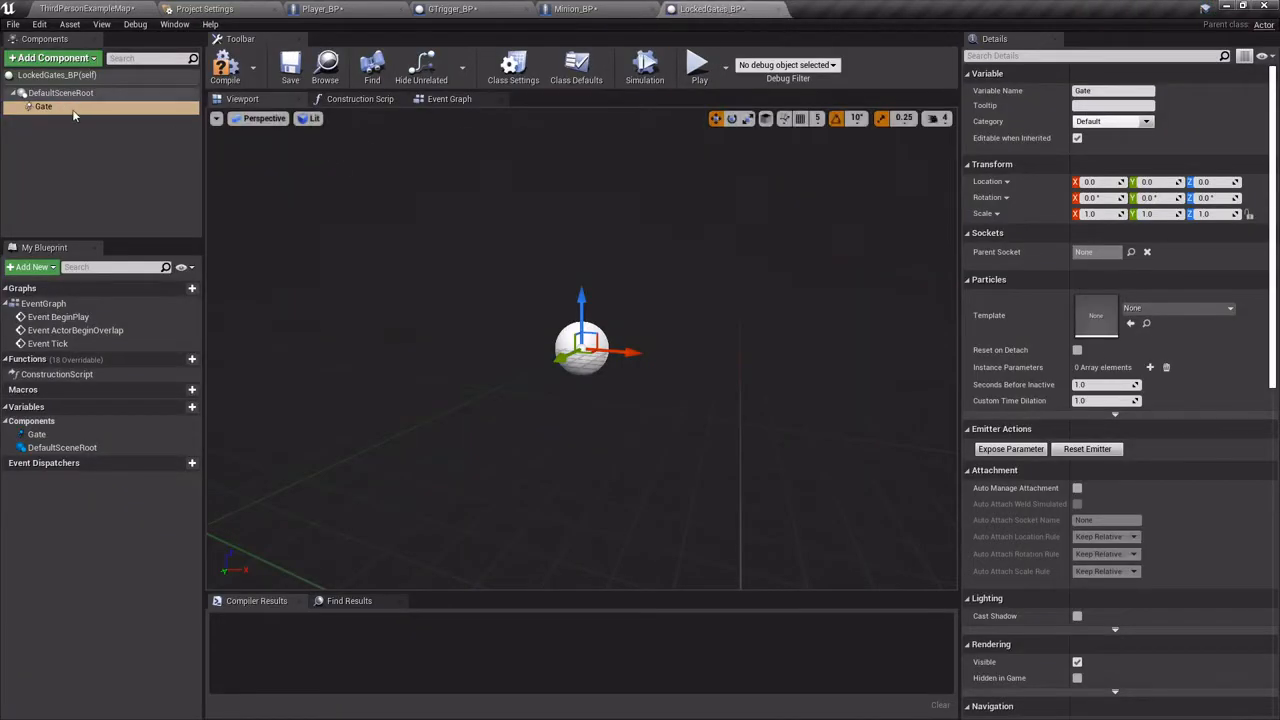
click(1157, 307)
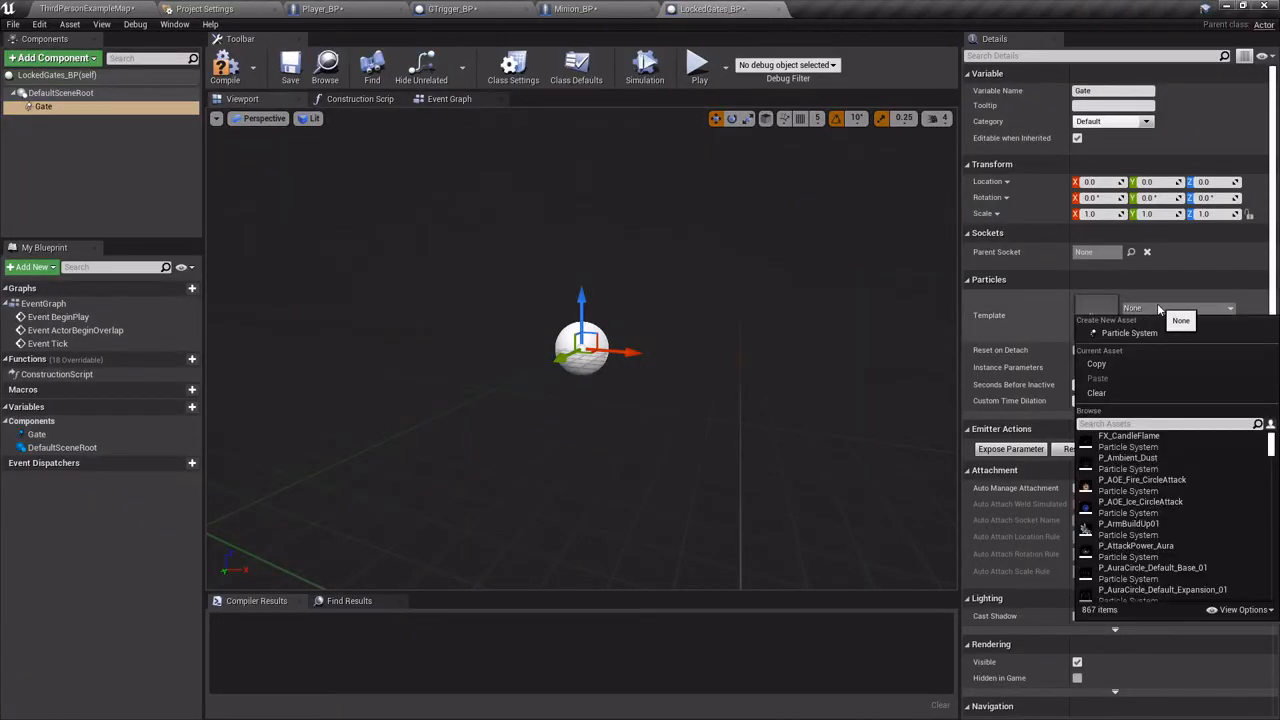
text(gate)
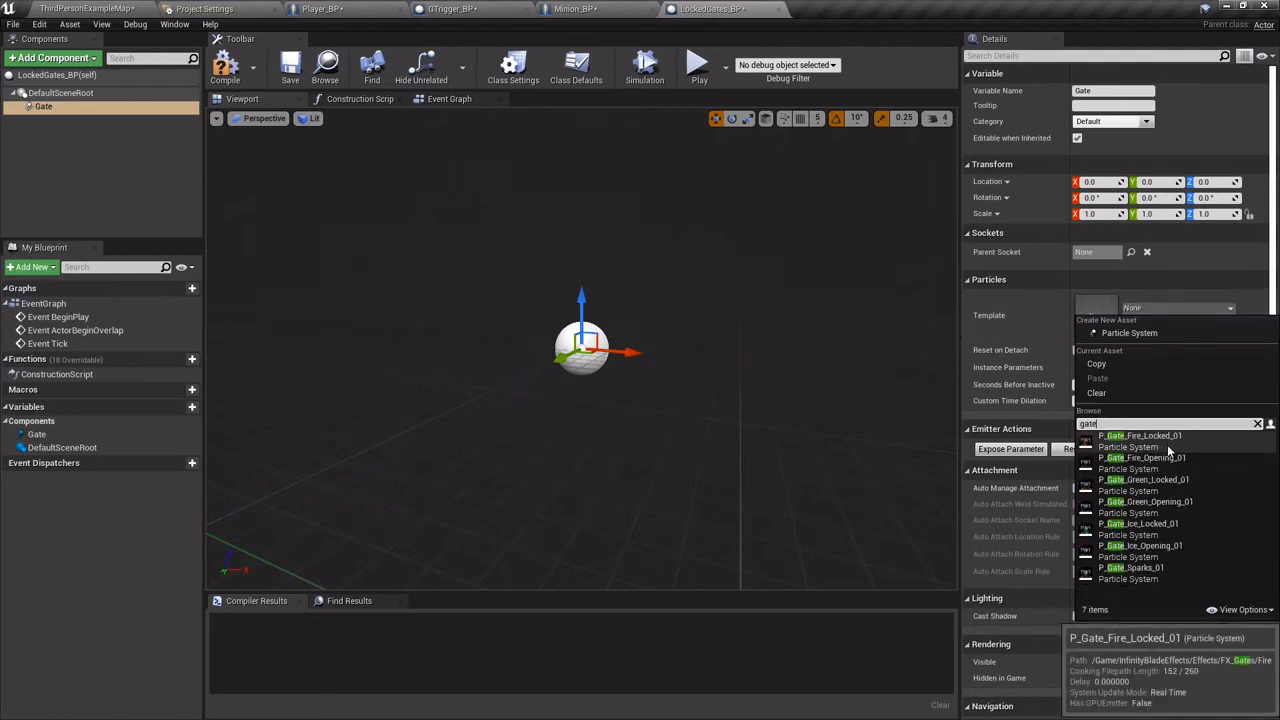
click(1174, 479)
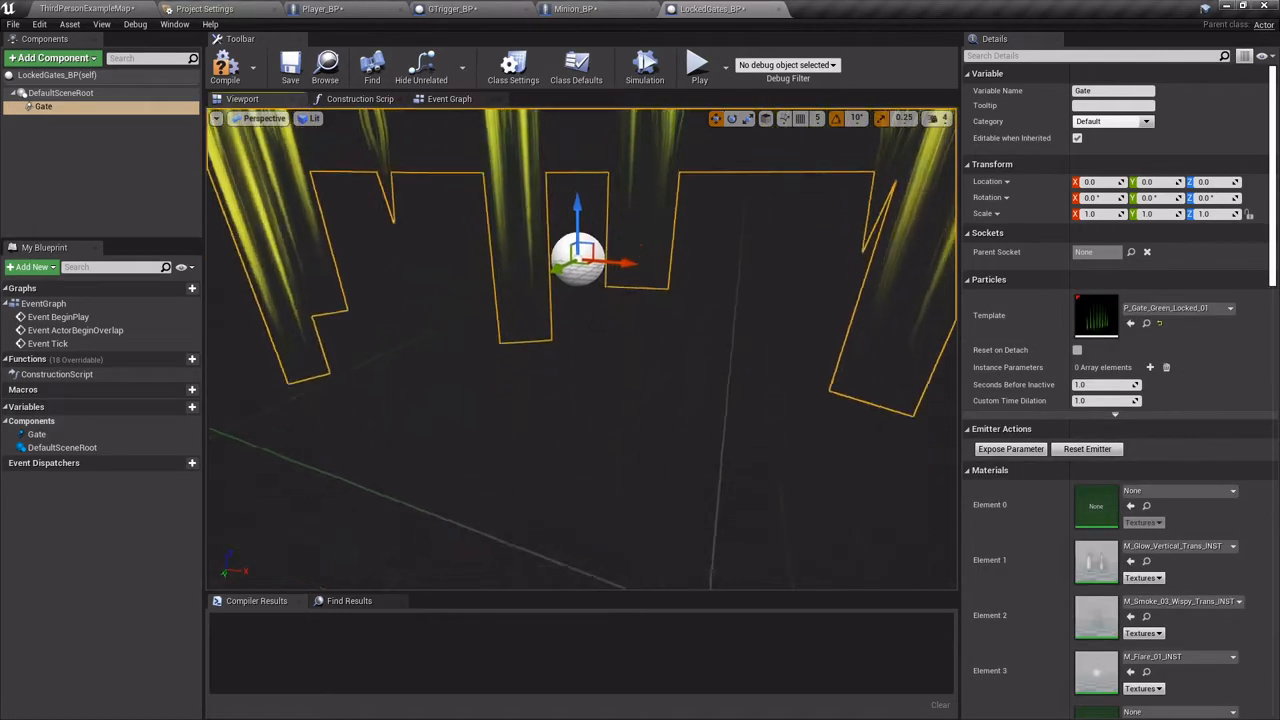
right_drag(601, 204, 556, 190)
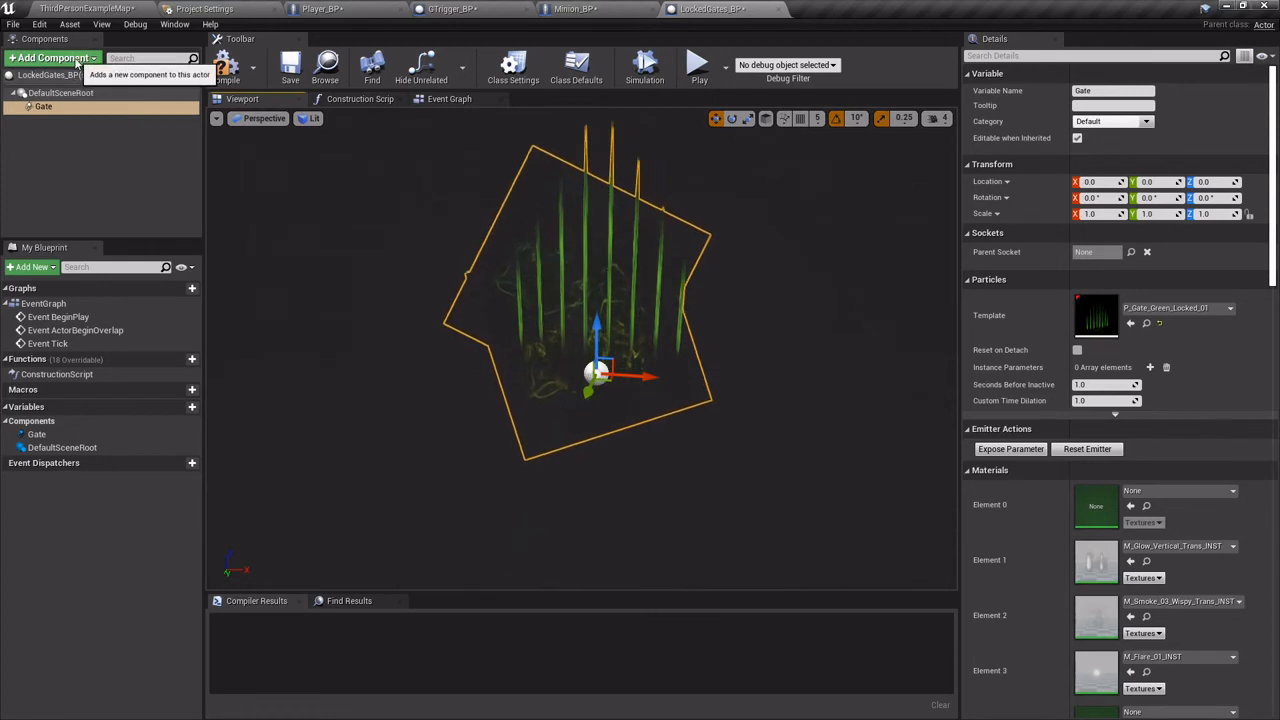
Add a box collision component under the Gate component, keeping the name Box.
click(49, 106)
click(60, 62)
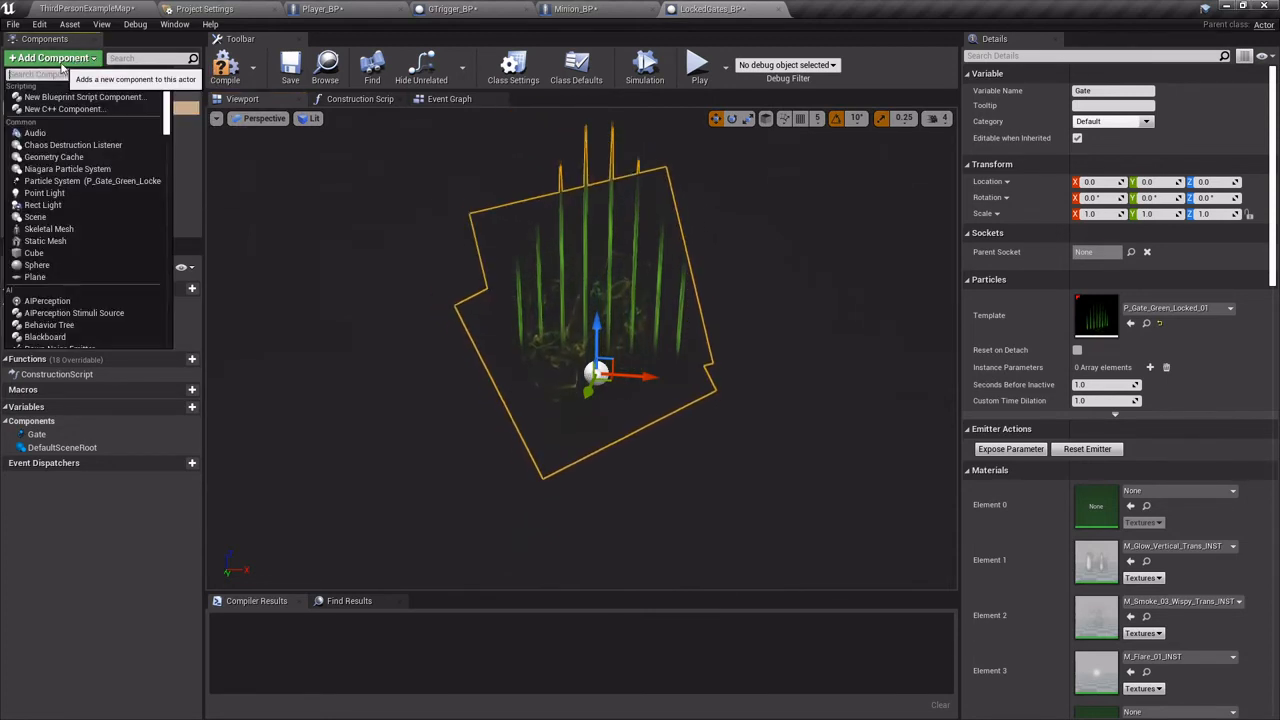
text(bo)
click(48, 119)
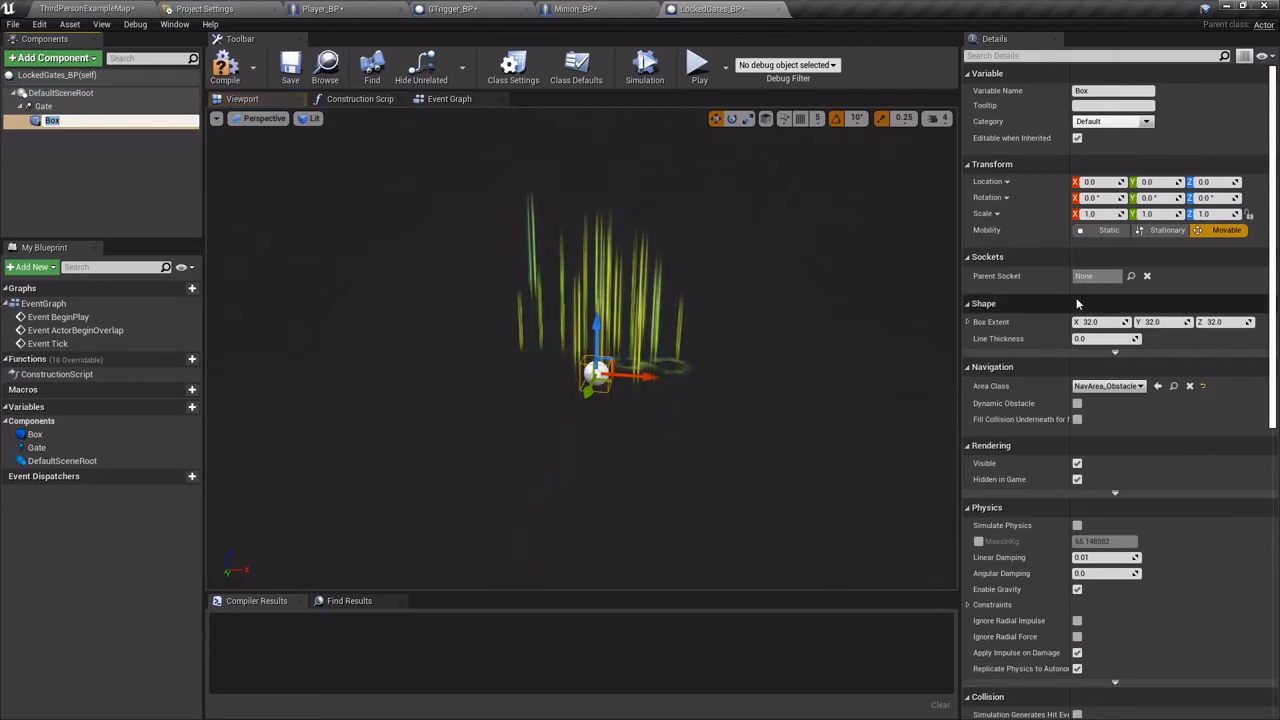
key(Return)
Size the Box to extents of about X 184, Y 9, Z 225 and raise it to about Z 132 to enclose the gate effect.
right_drag(789, 315, 668, 315)
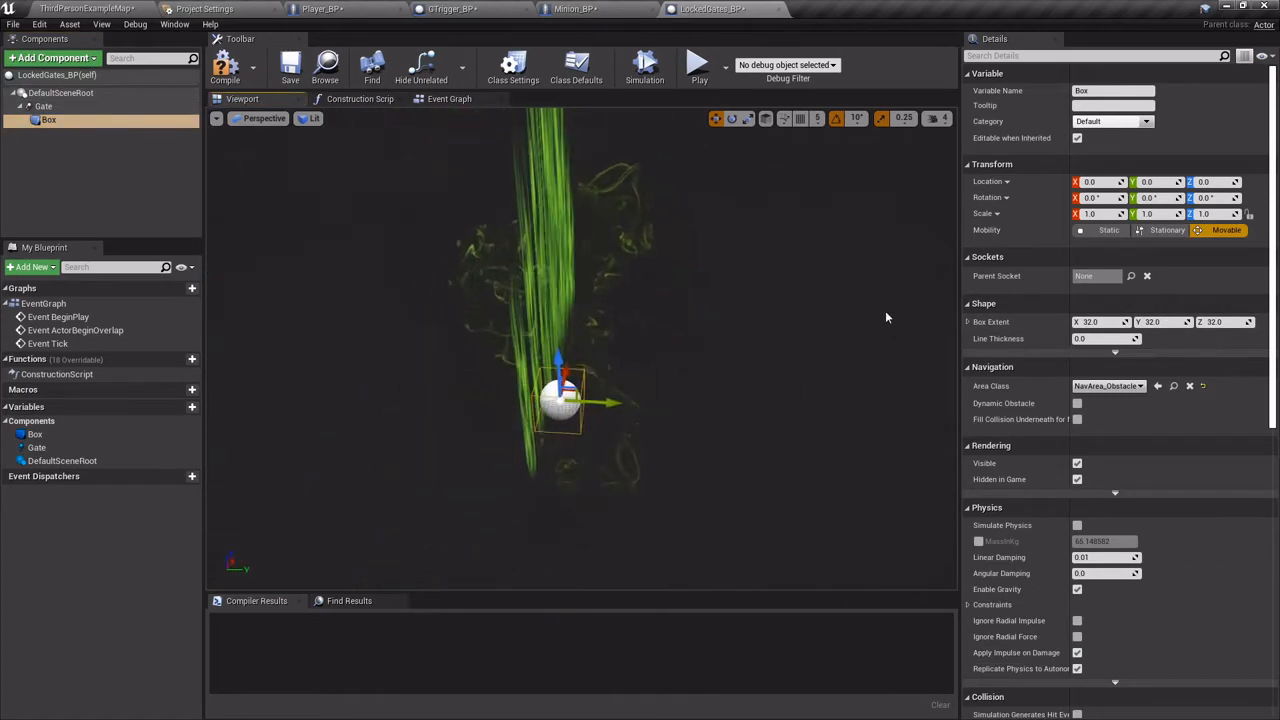
mouse_move(1155, 322)
mouse_down()
mouse_move(1115, 322)
mouse_move(1130, 322)
mouse_up()
right_drag(831, 334, 700, 334)
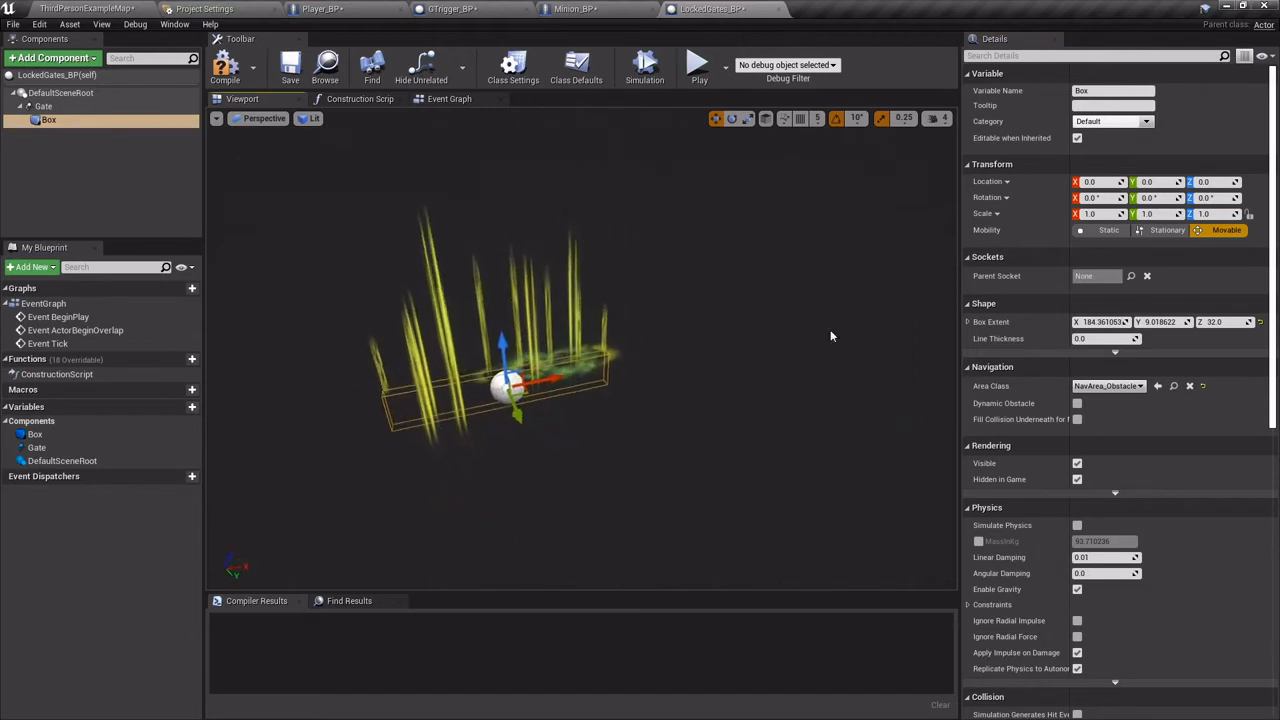
drag(1215, 322, 1262, 322)
drag(492, 350, 490, 283)
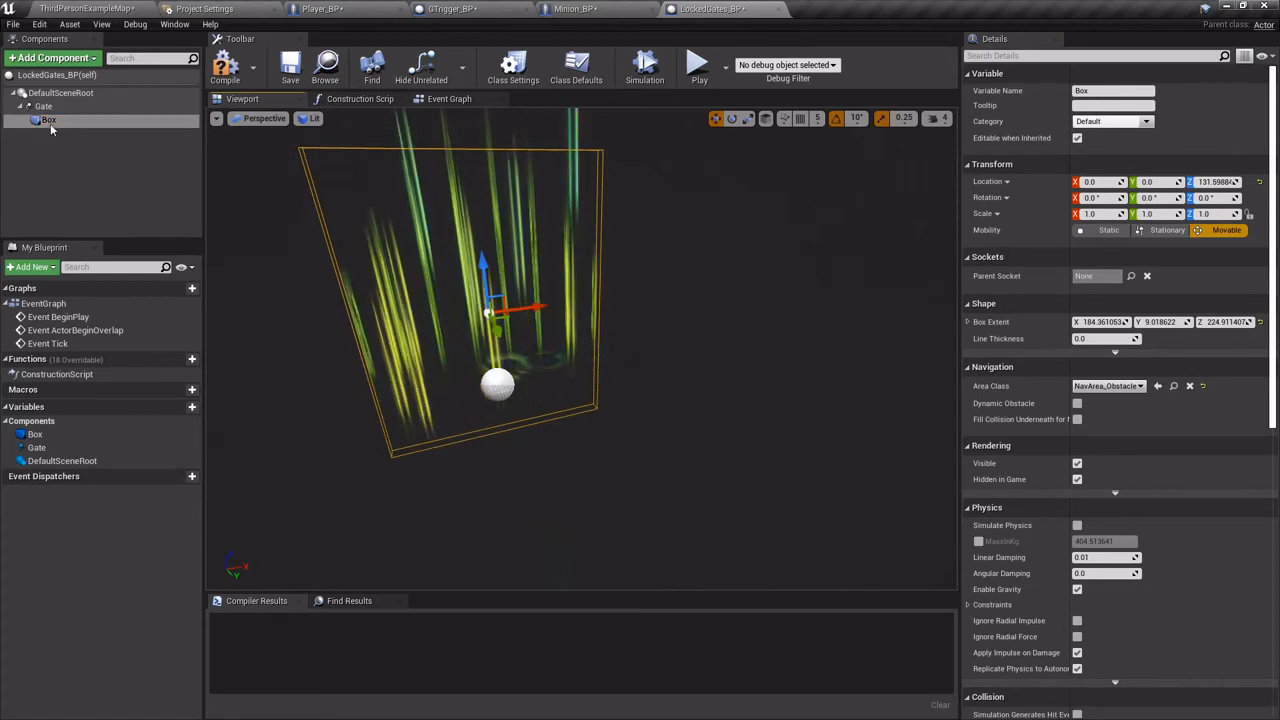
Set the Box component's collision preset to BlockAll and compile the blueprint.
scroll(1100, 370, down, 6)
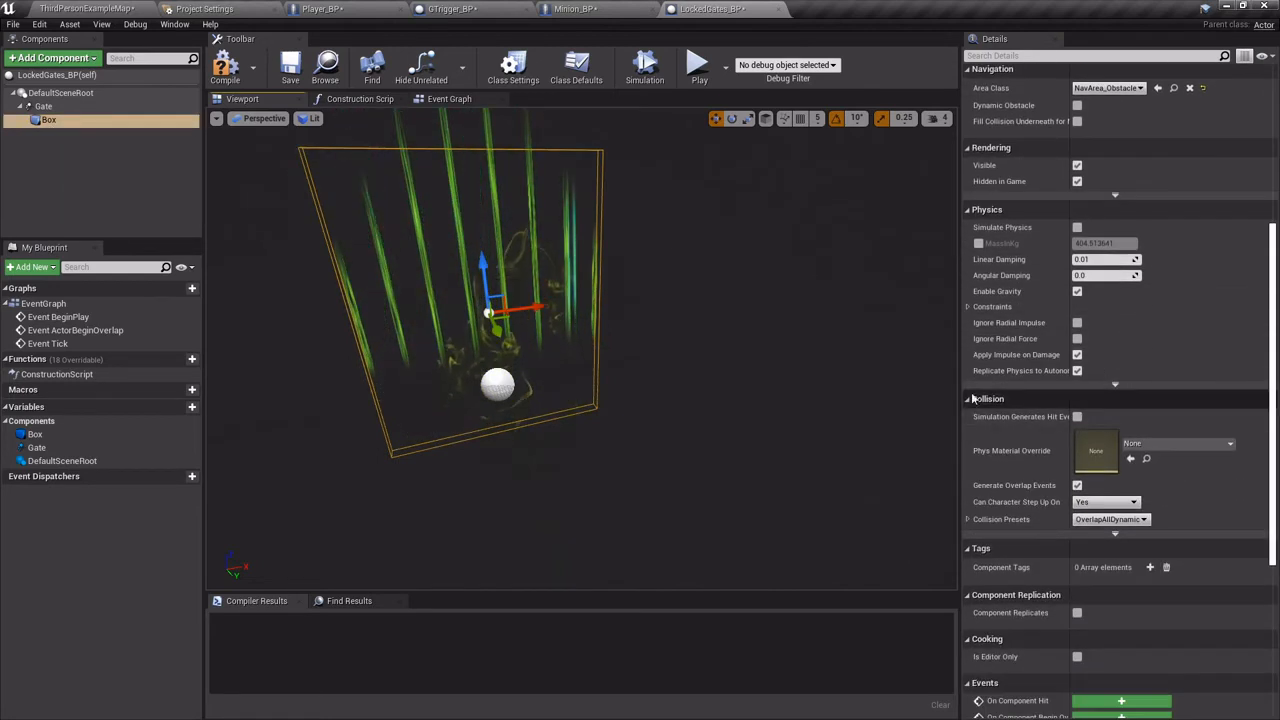
click(1113, 526)
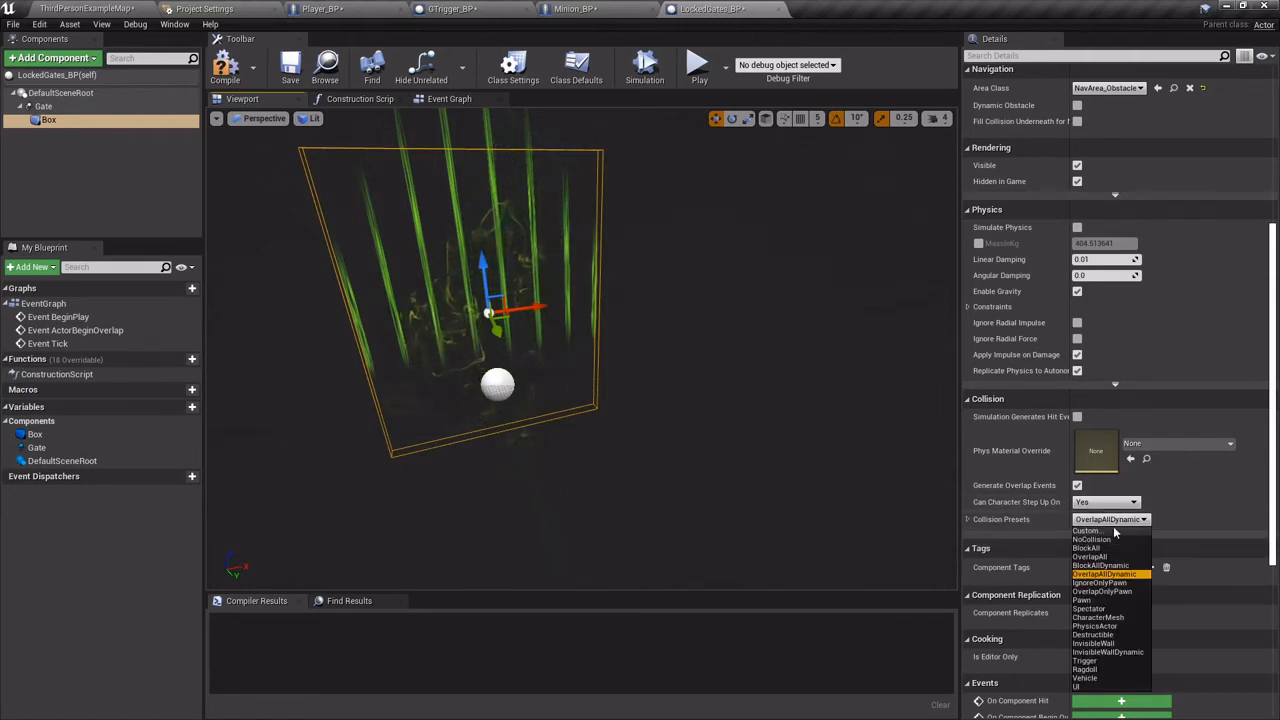
click(1087, 548)
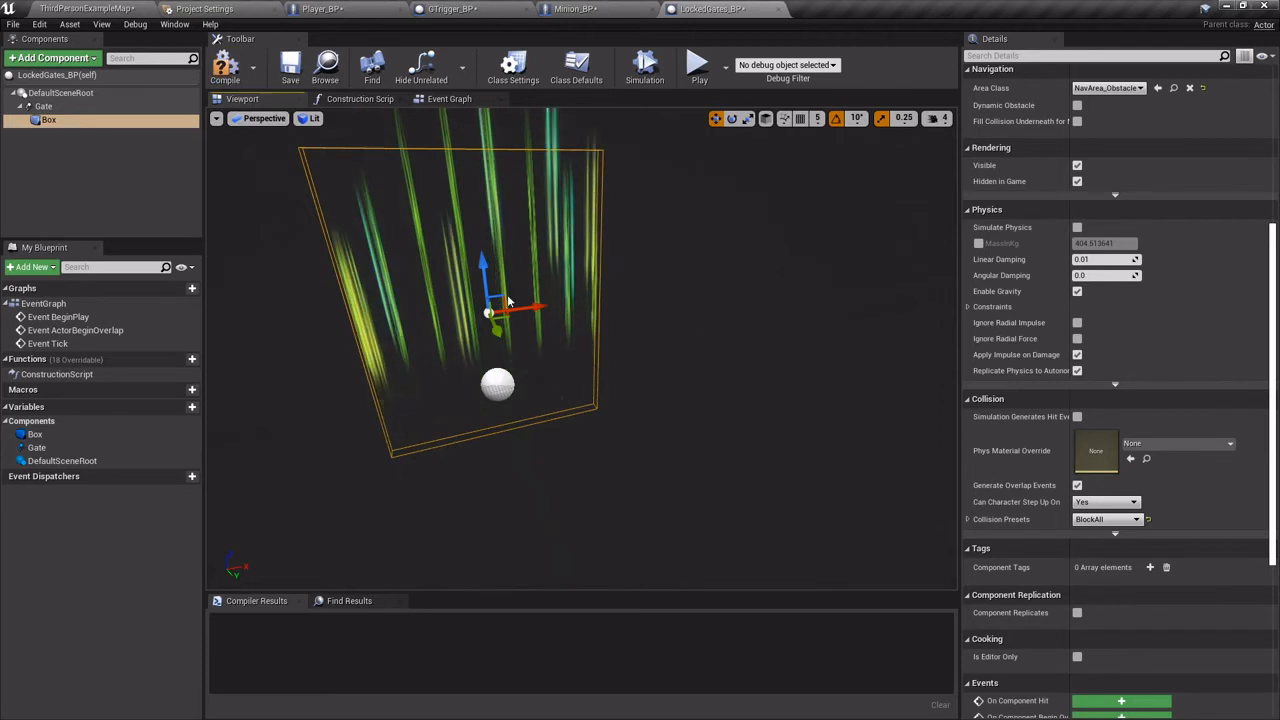
click(225, 70)
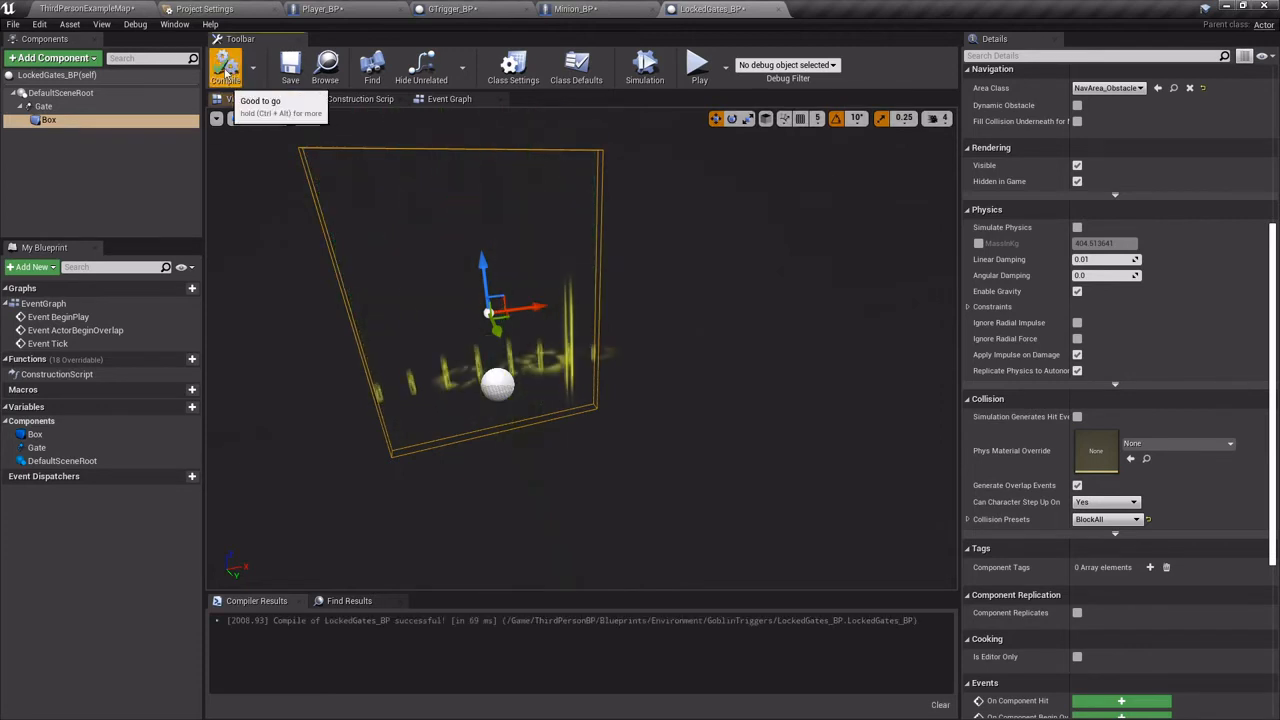
Place a LockedGates_BP from the Environment > GoblinTriggers folder on the level floor beside the white trigger plate.
click(113, 8)
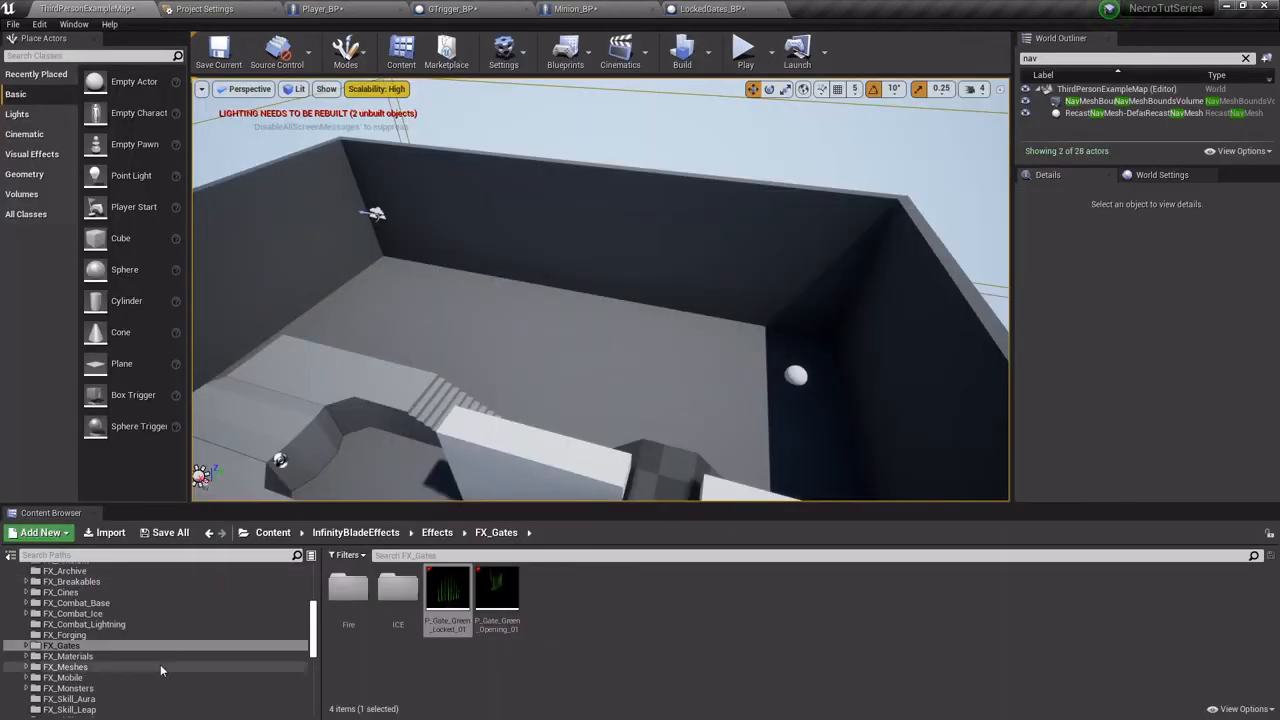
scroll(118, 669, down, 10)
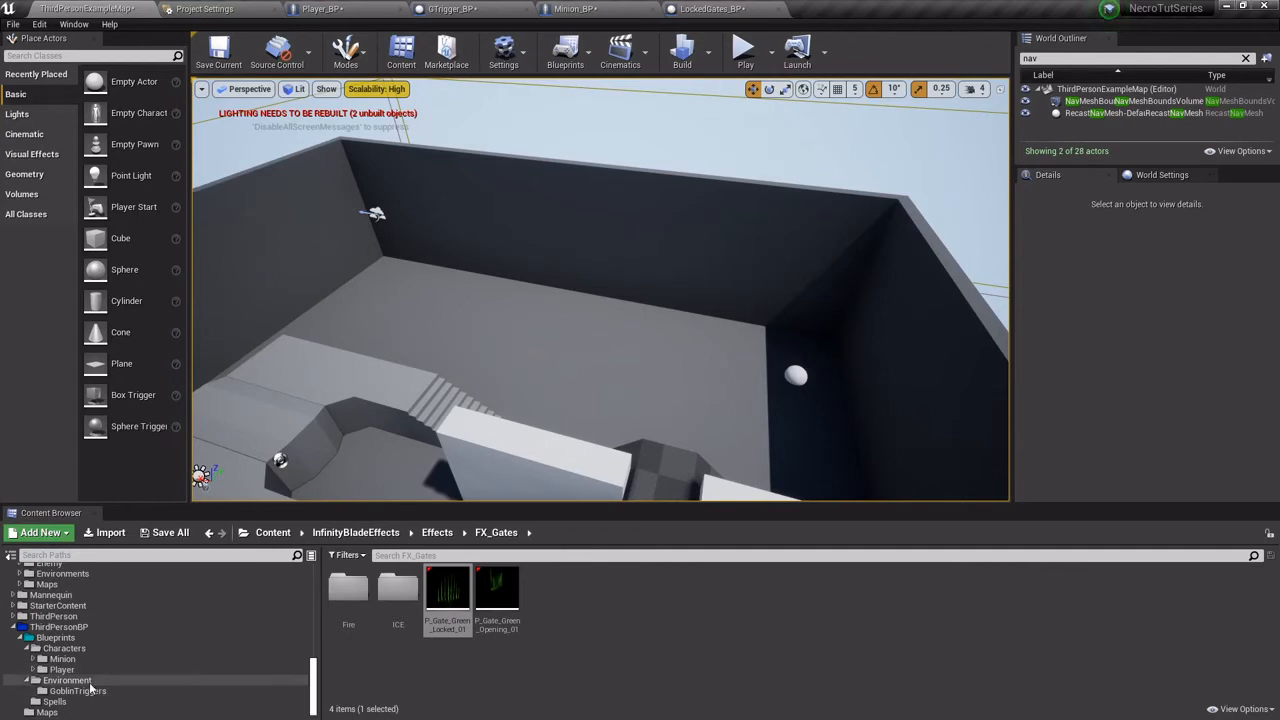
click(72, 691)
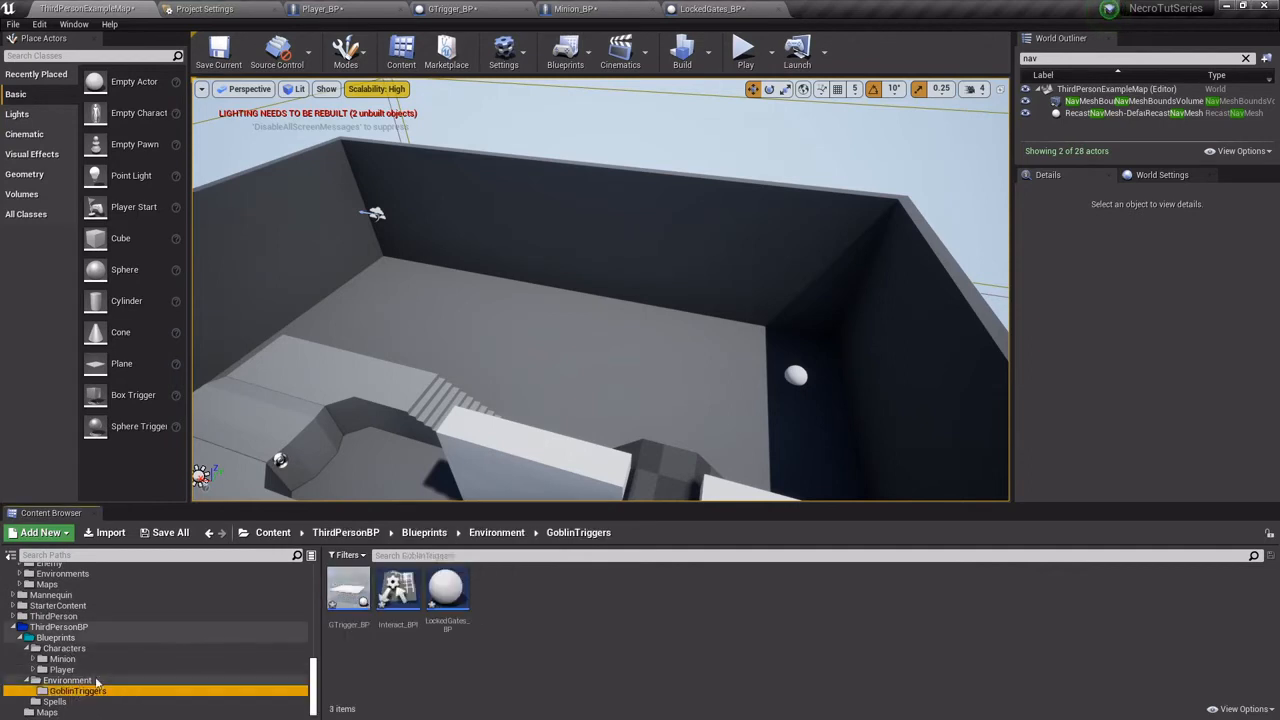
right_drag(464, 435, 320, 492)
drag(447, 600, 474, 364)
Rotate the placed LockedGates_BP to 90° about the Z axis.
key(e)
drag(512, 410, 494, 418)
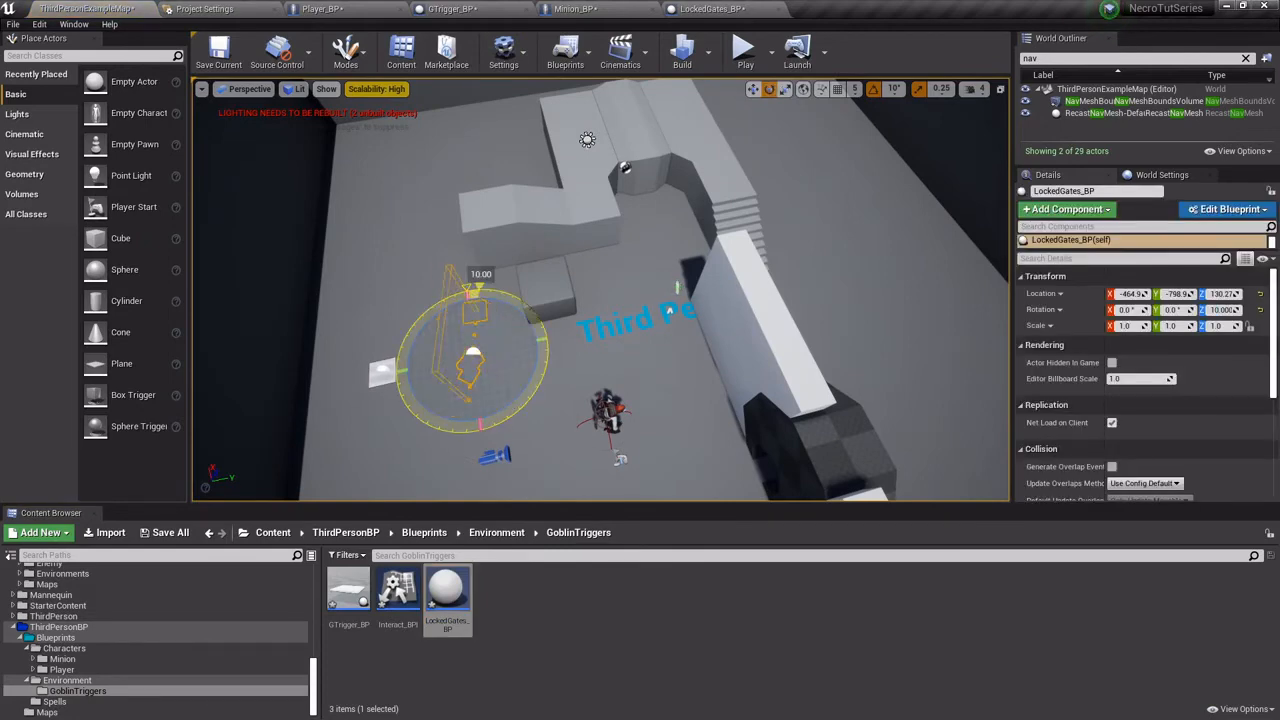
drag(545, 324, 546, 342)
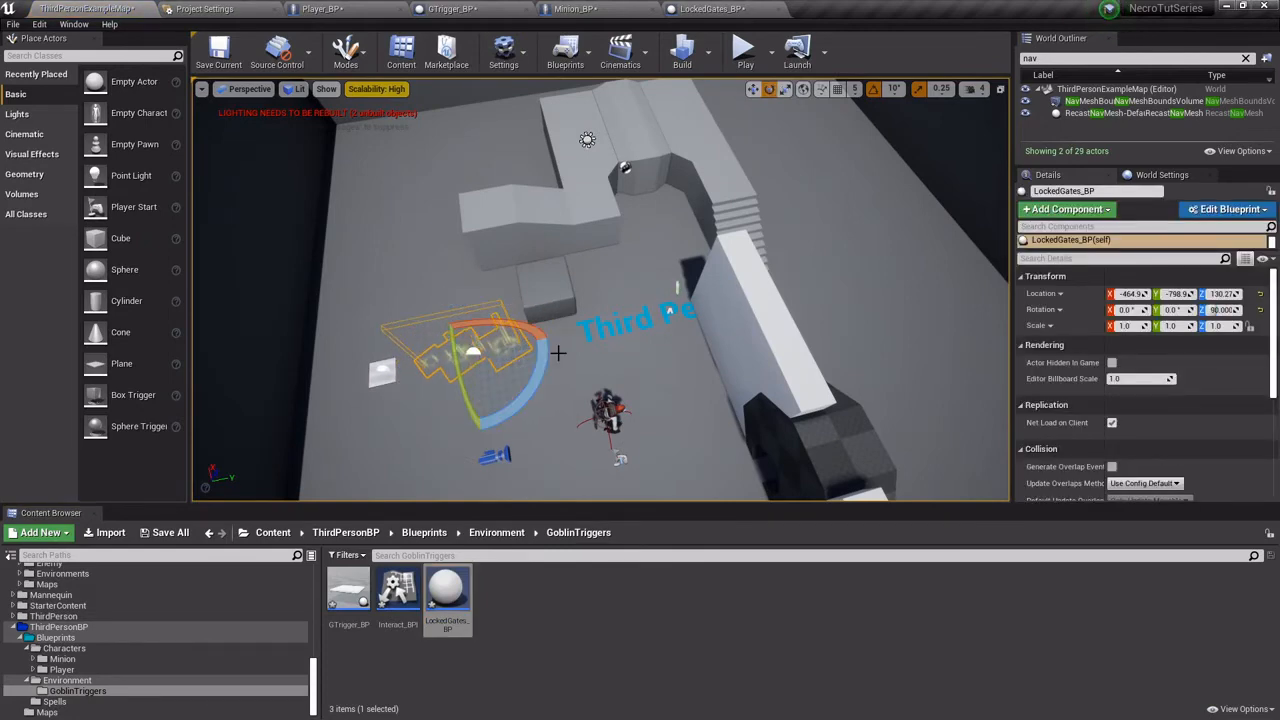
key(w)
mouse_move(557, 351)
right_down()
mouse_move(500, 355)
mouse_move(450, 390)
mouse_move(549, 343)
right_up()
key(w)
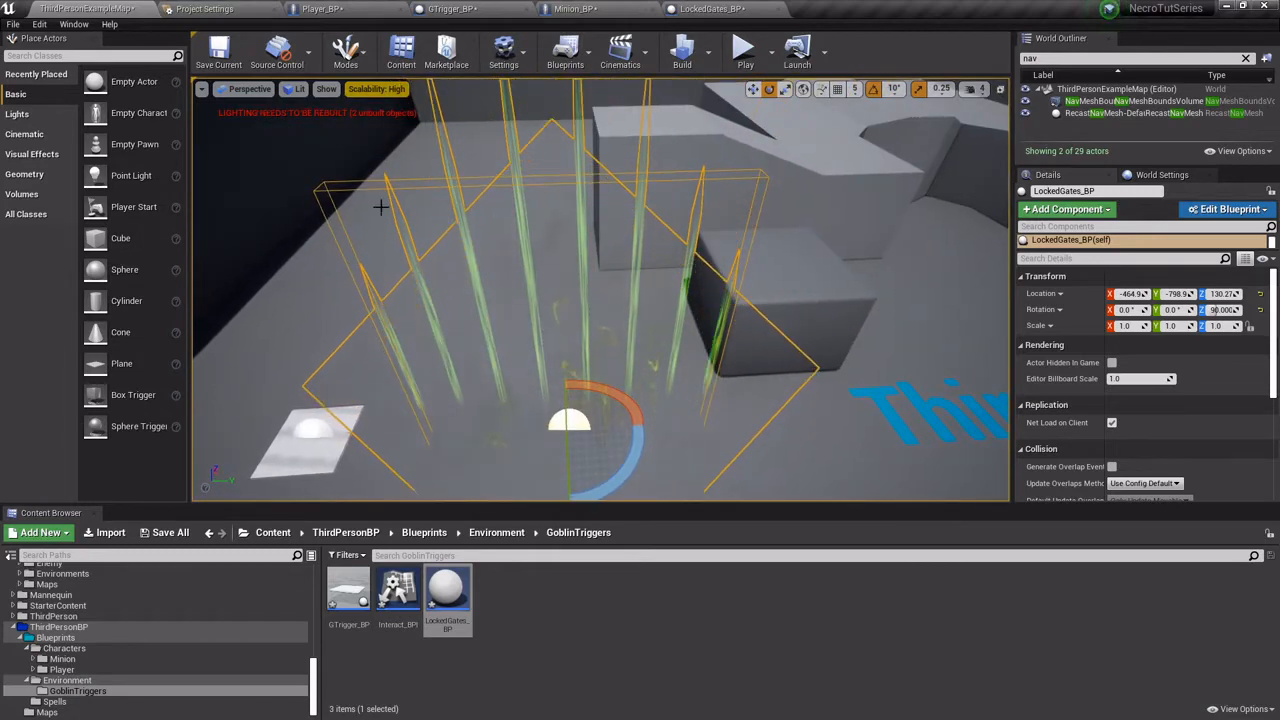
Implement the Interact_BPI interface in the class settings of the LockedGates_BP blueprint.
click(710, 8)
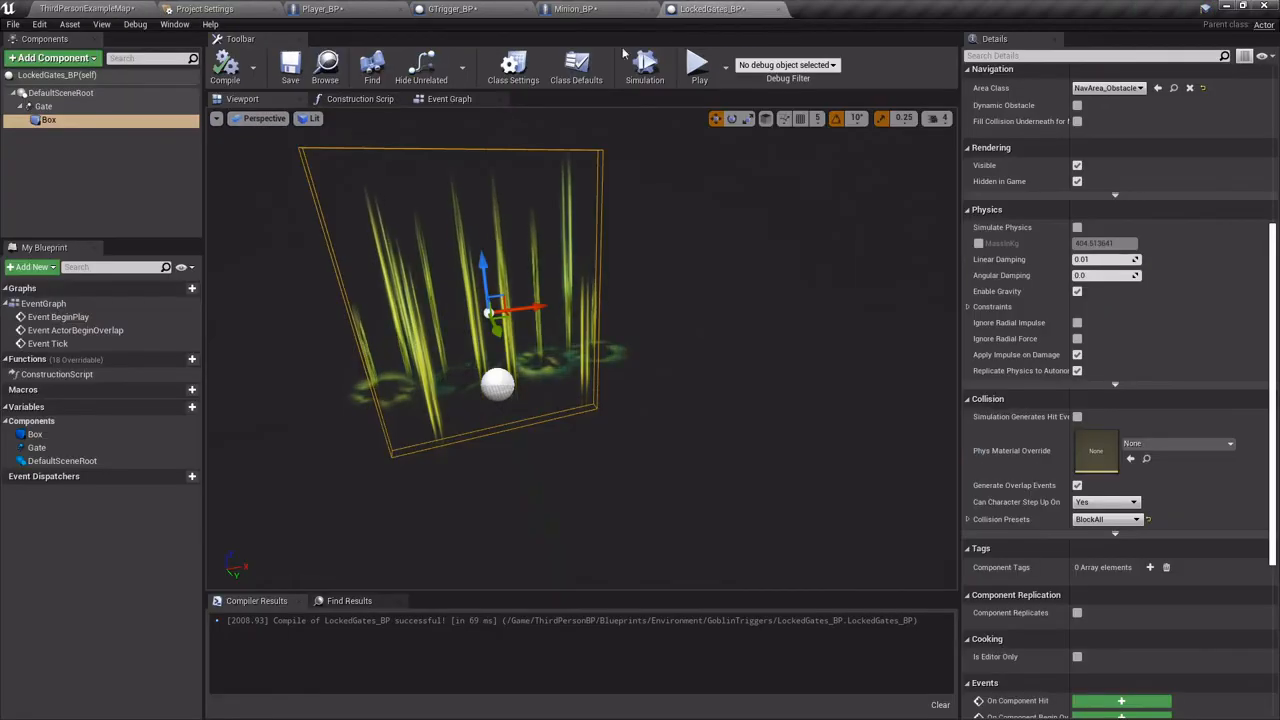
click(450, 99)
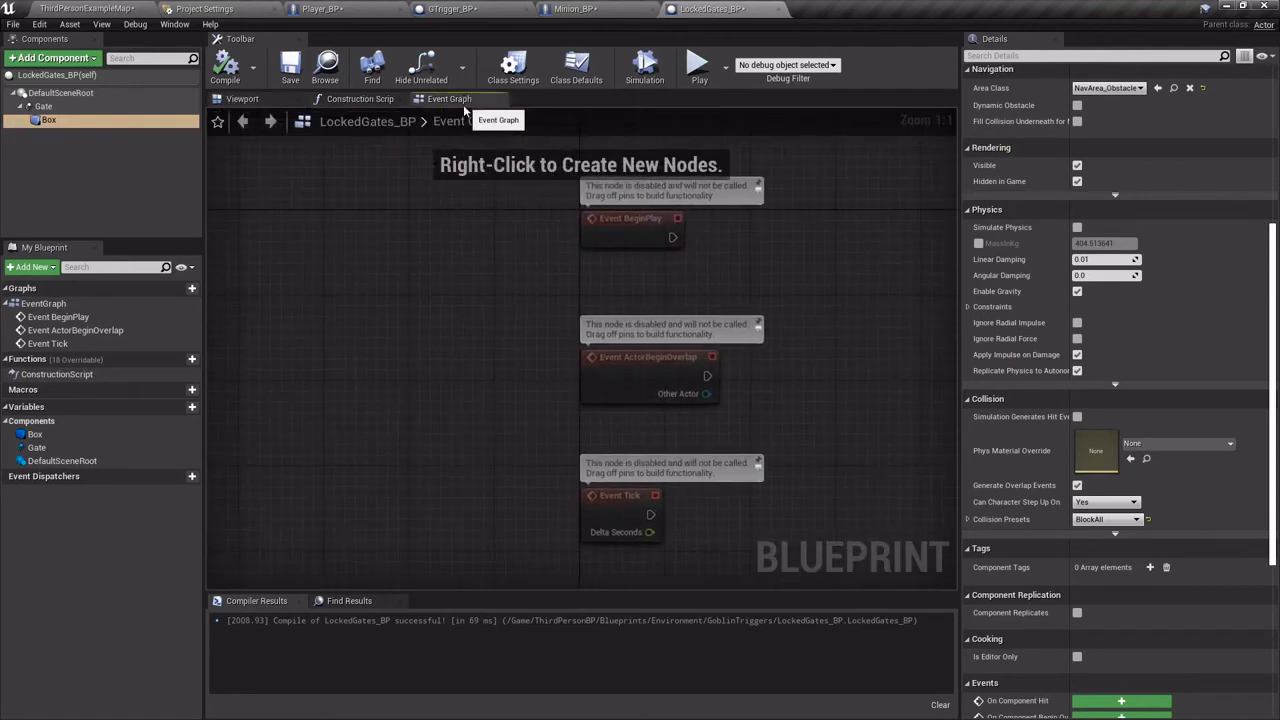
click(513, 68)
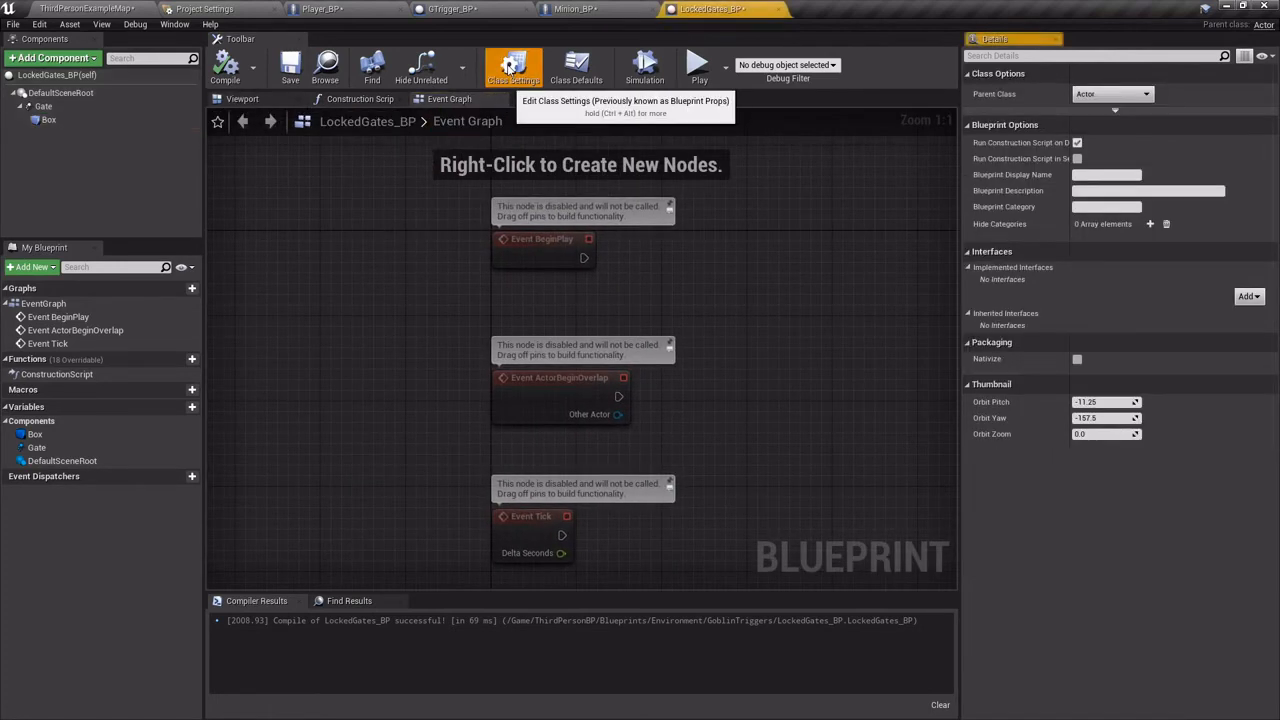
click(1250, 297)
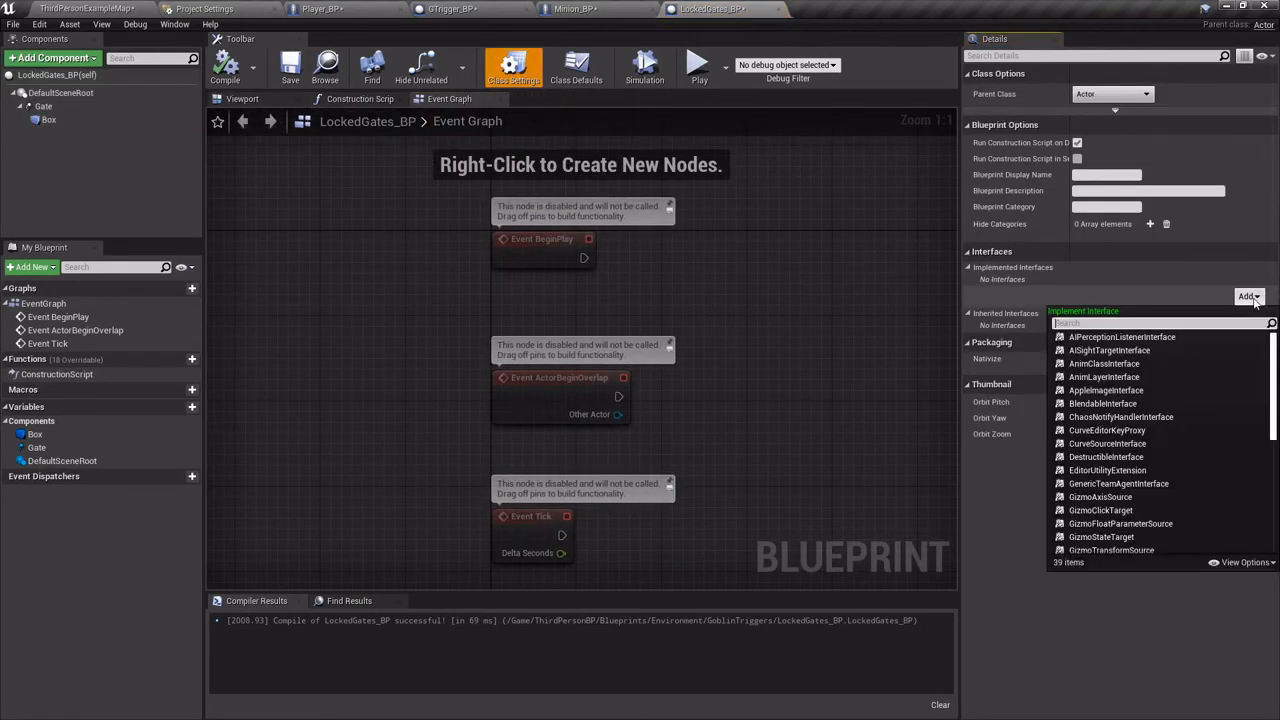
text(intera)
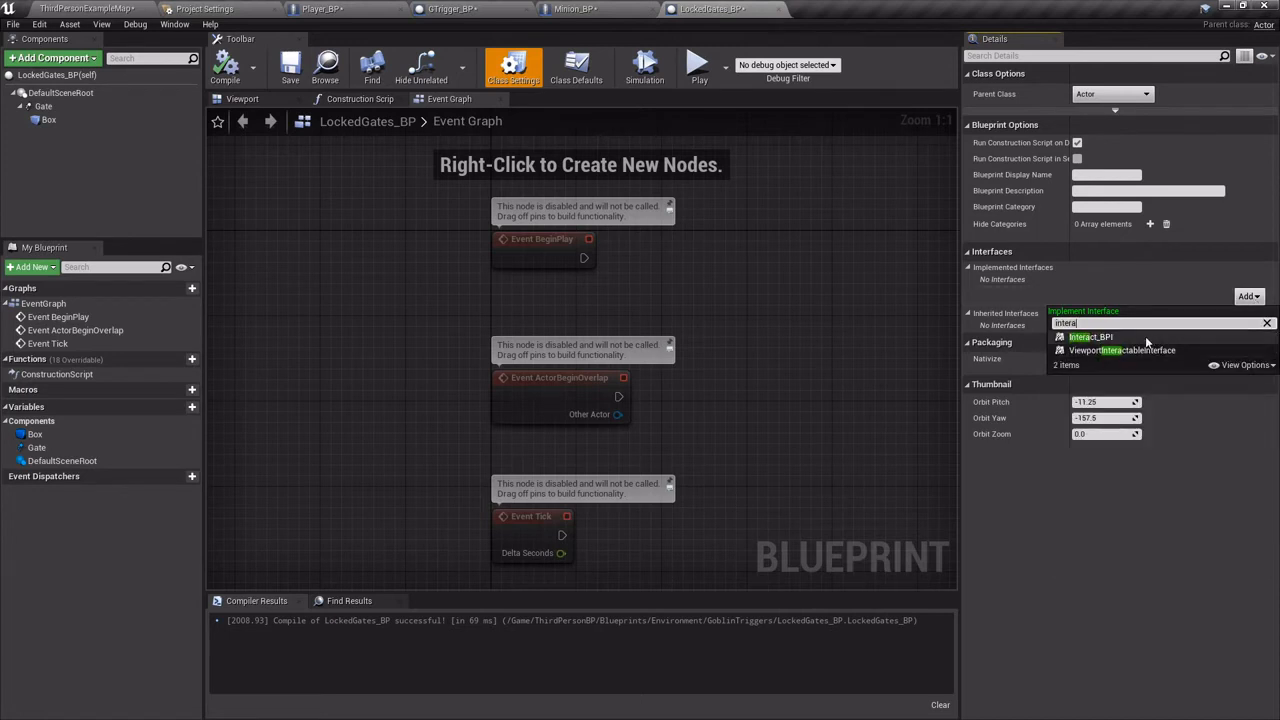
click(1129, 336)
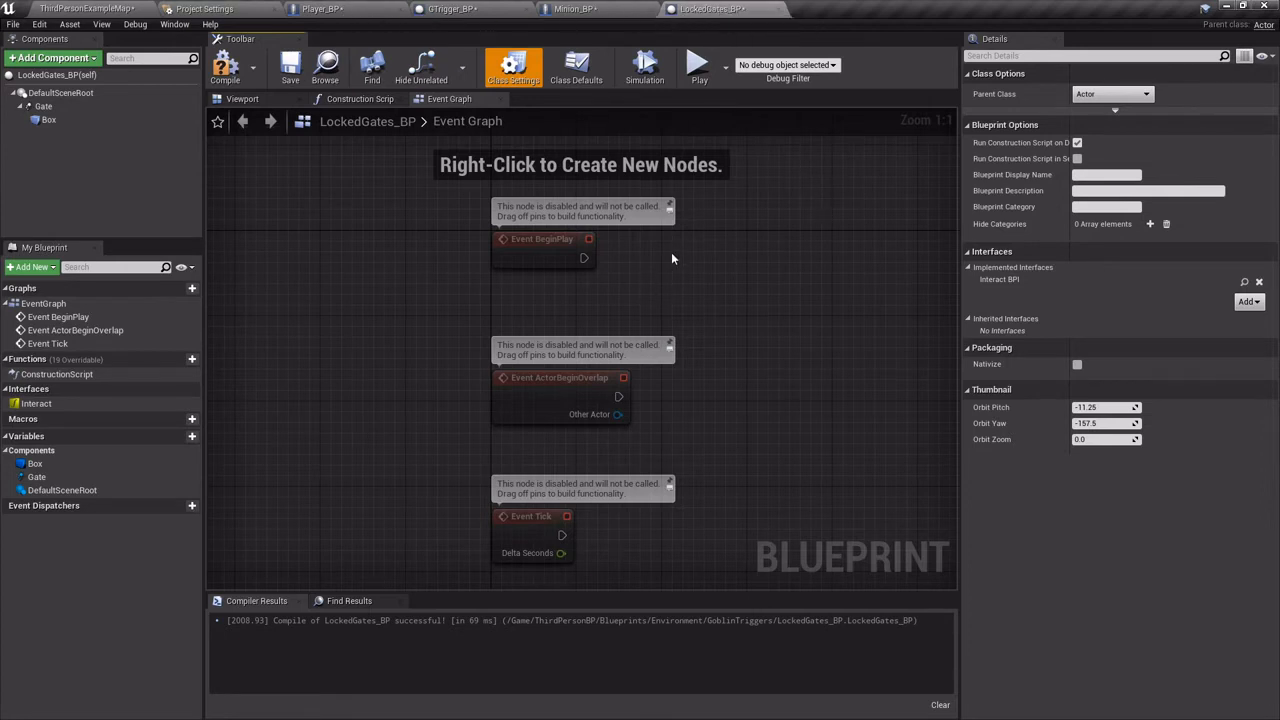
Delete the three default event nodes from the LockedGates_BP event graph and compile the blueprint.
drag(671, 252, 514, 530)
key(Delete)
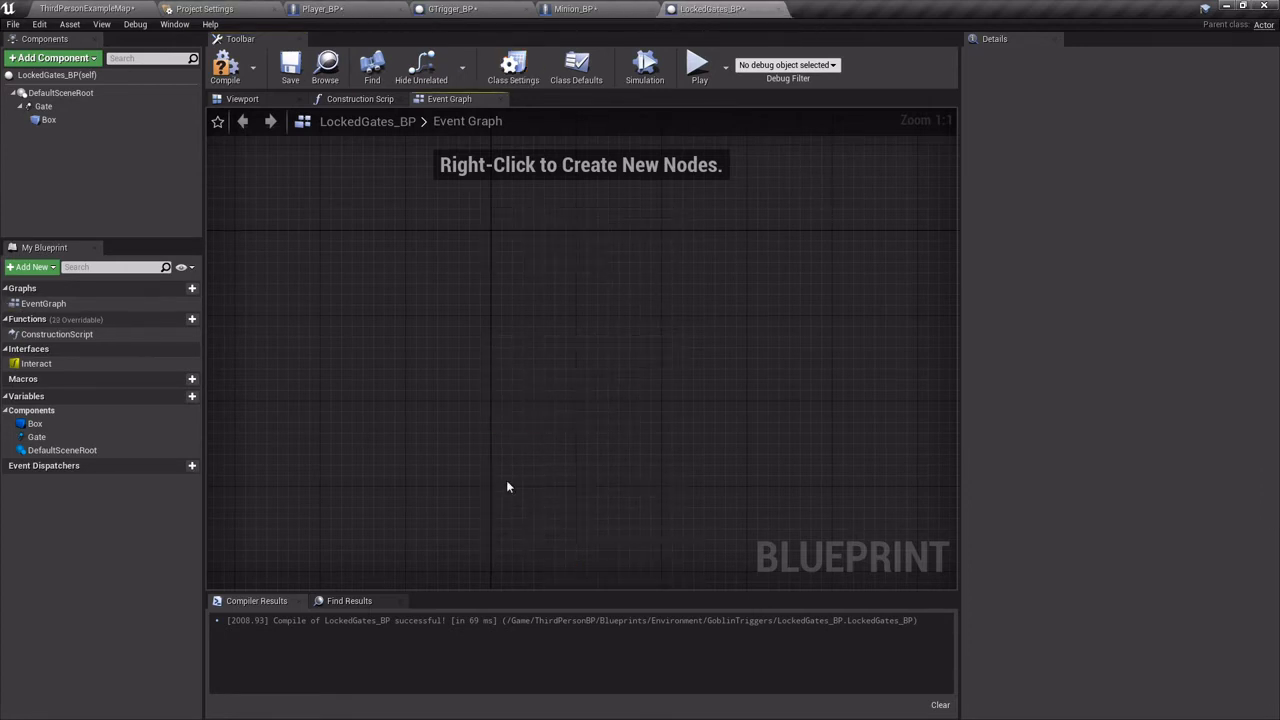
click(224, 66)
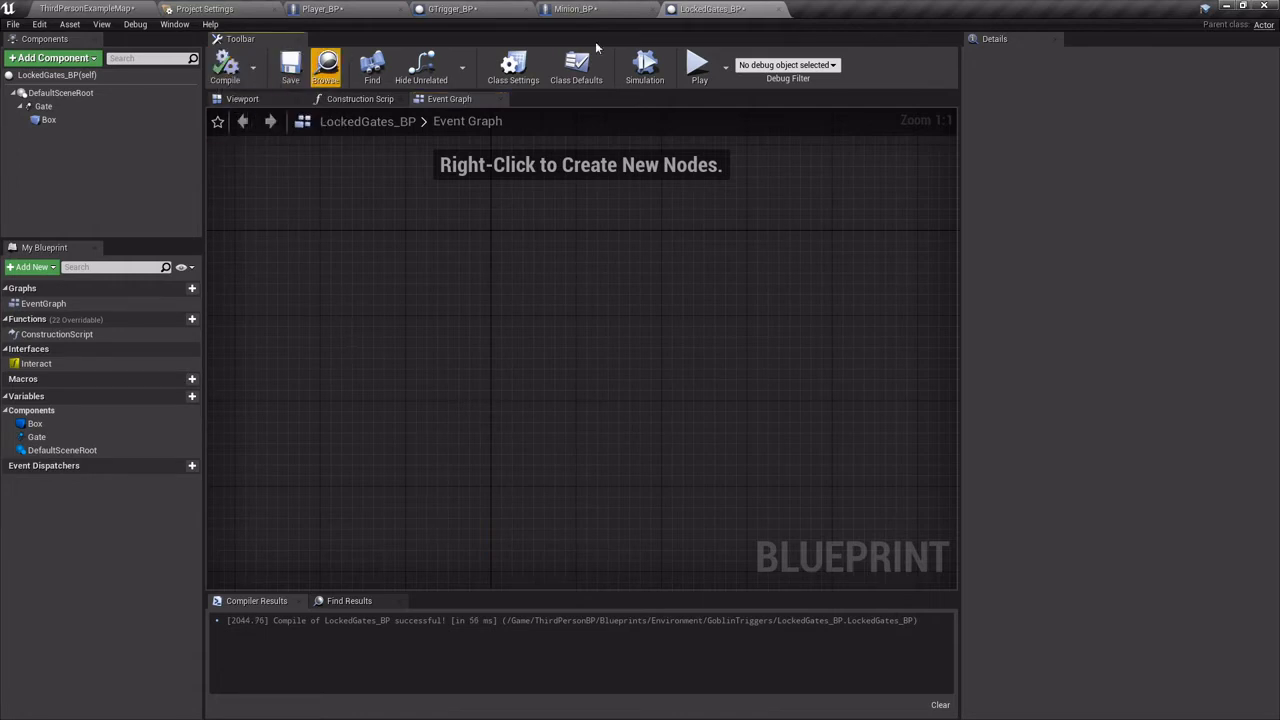
Check the implemented interfaces in the blueprint's class settings and recompile LockedGates_BP.
click(513, 66)
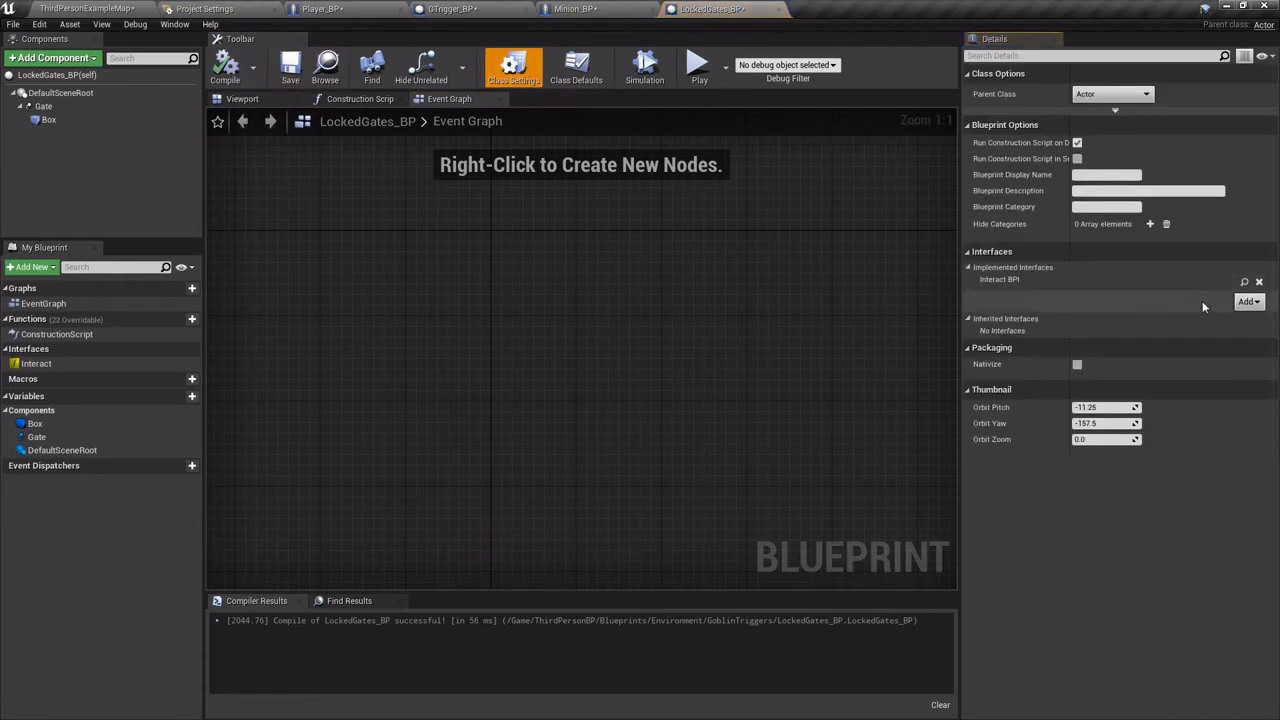
right_click(464, 332)
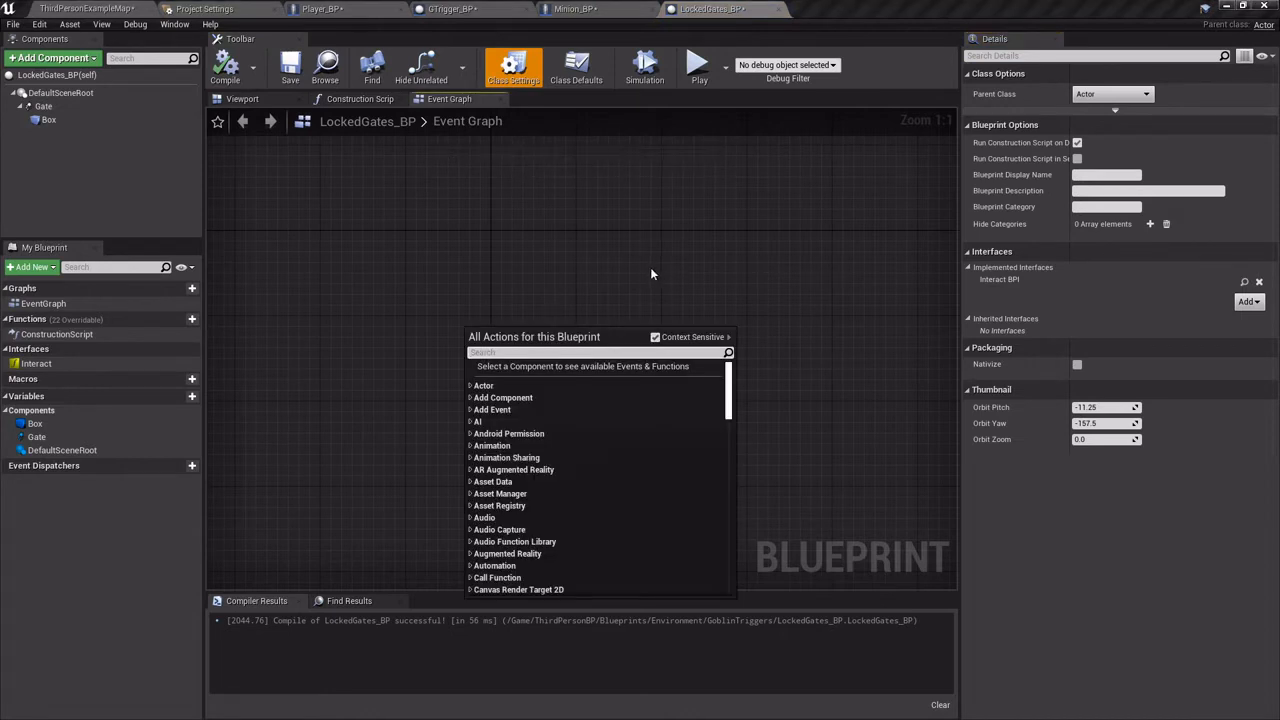
click(586, 256)
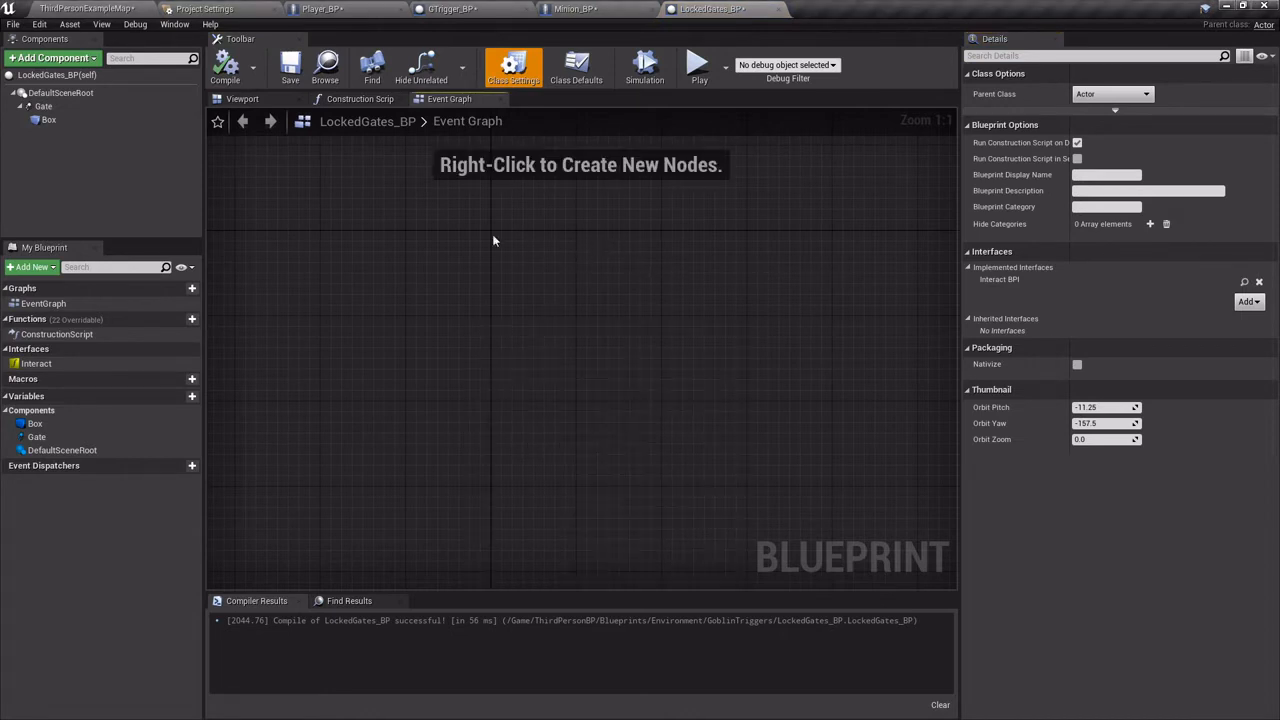
click(226, 70)
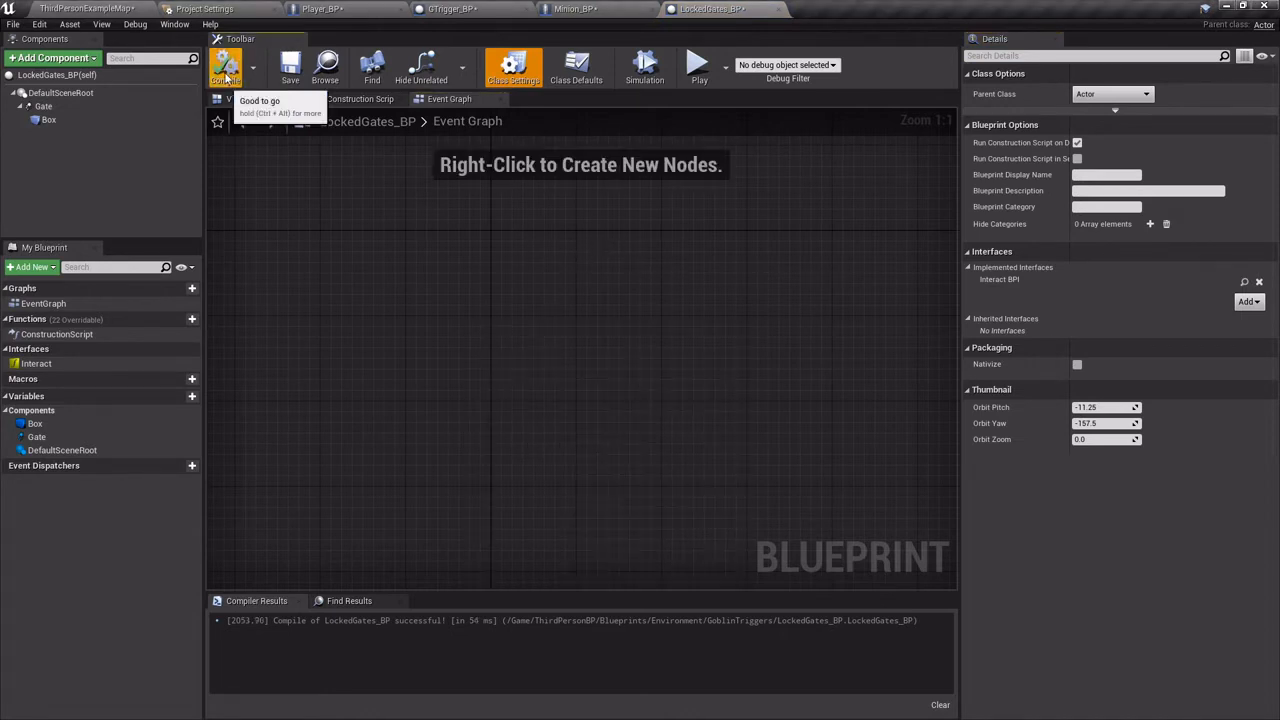
Add an Event Interact node to the LockedGates_BP event graph.
right_click(334, 321)
text(ev)
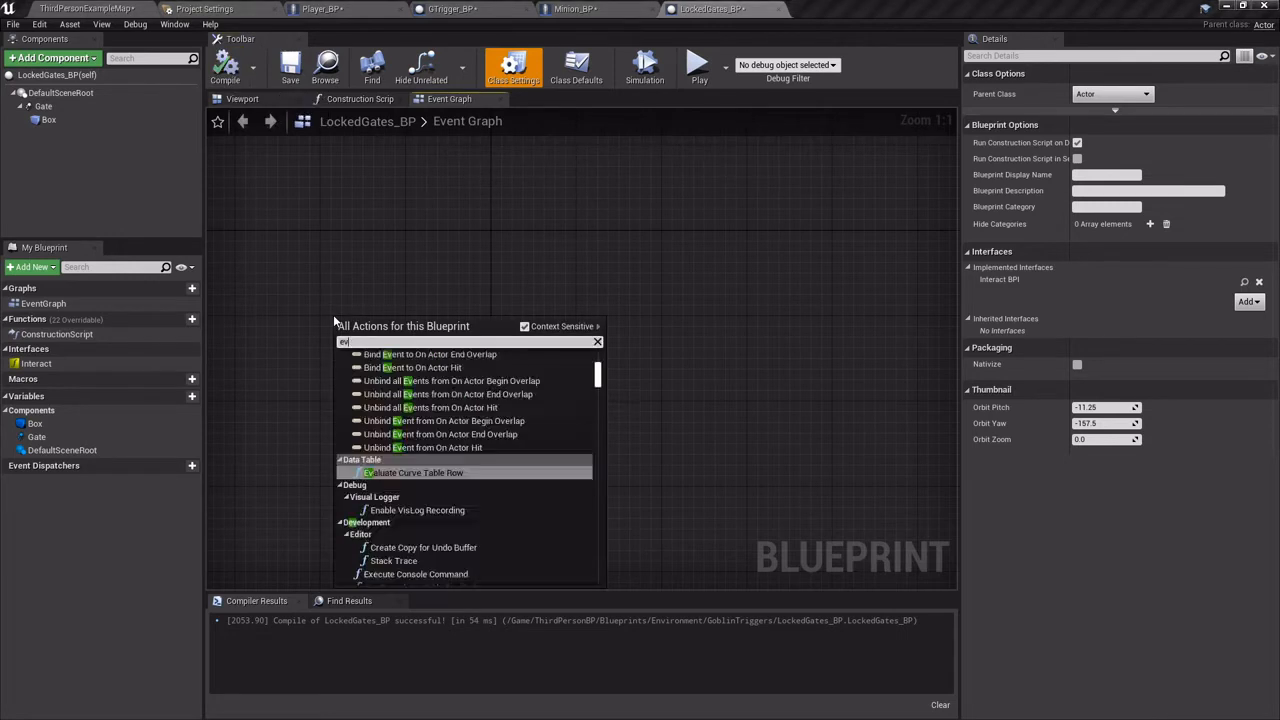
text(ent interact)
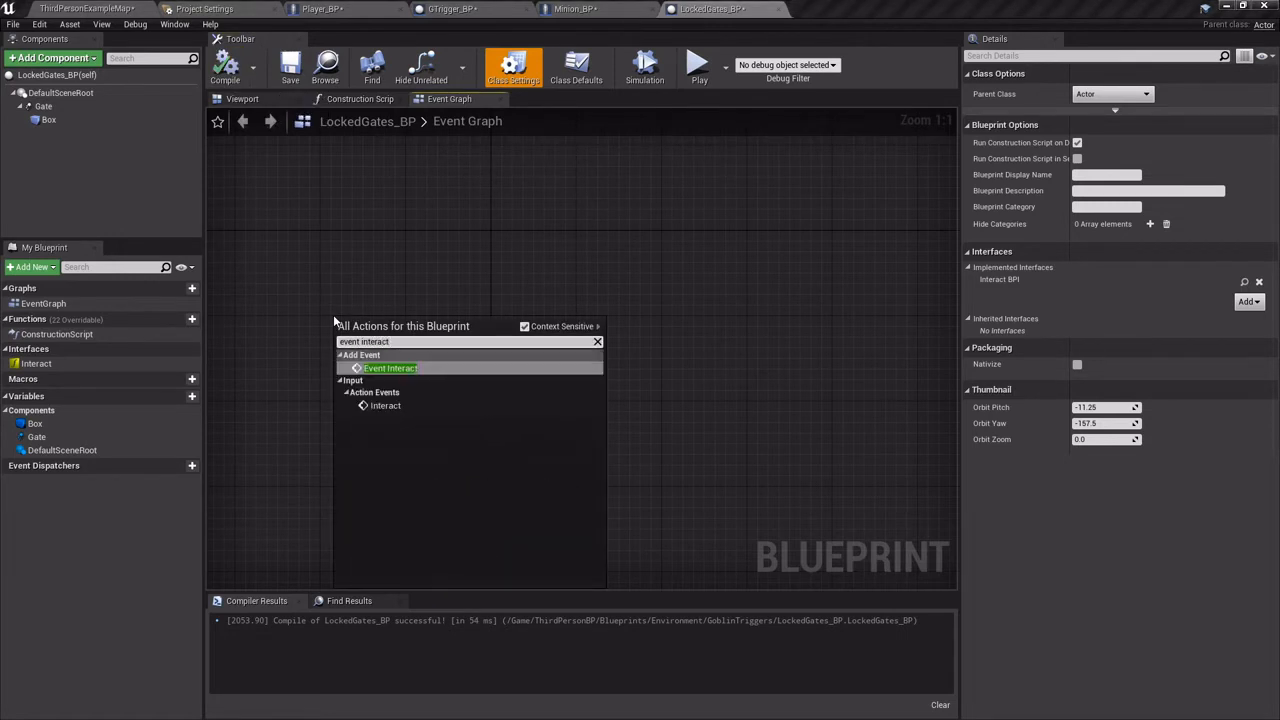
click(391, 369)
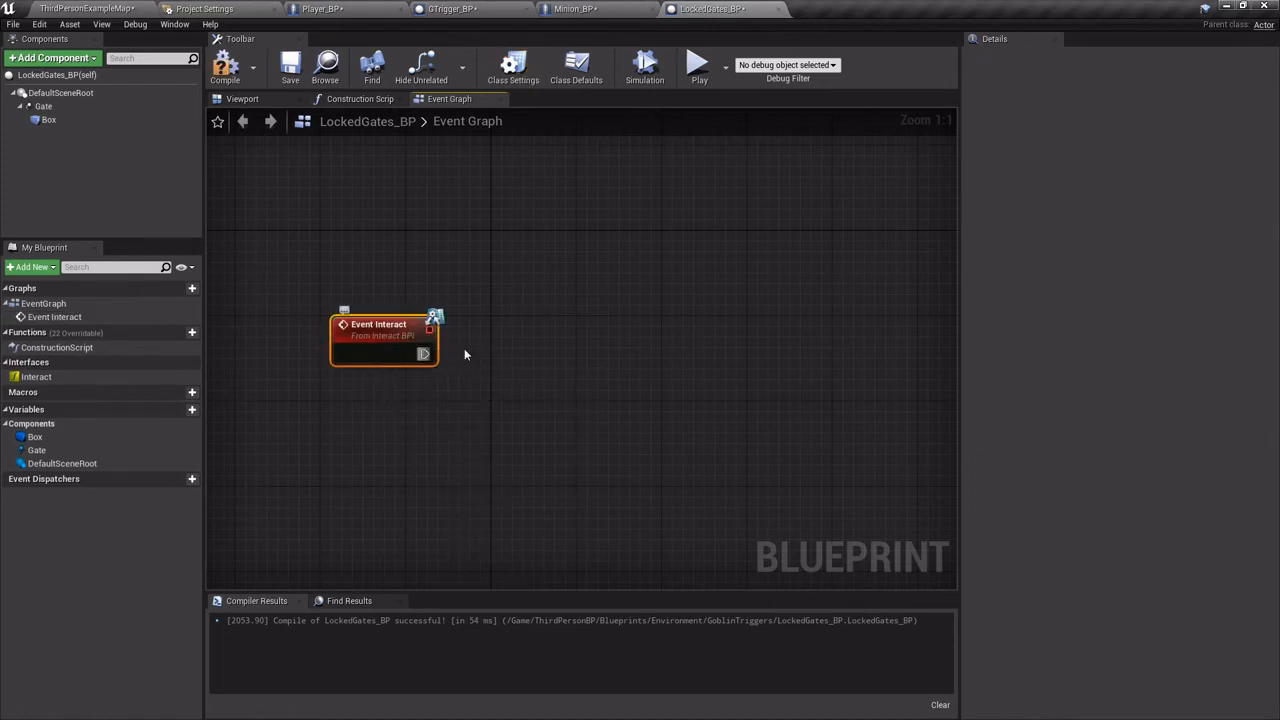
click(178, 411)
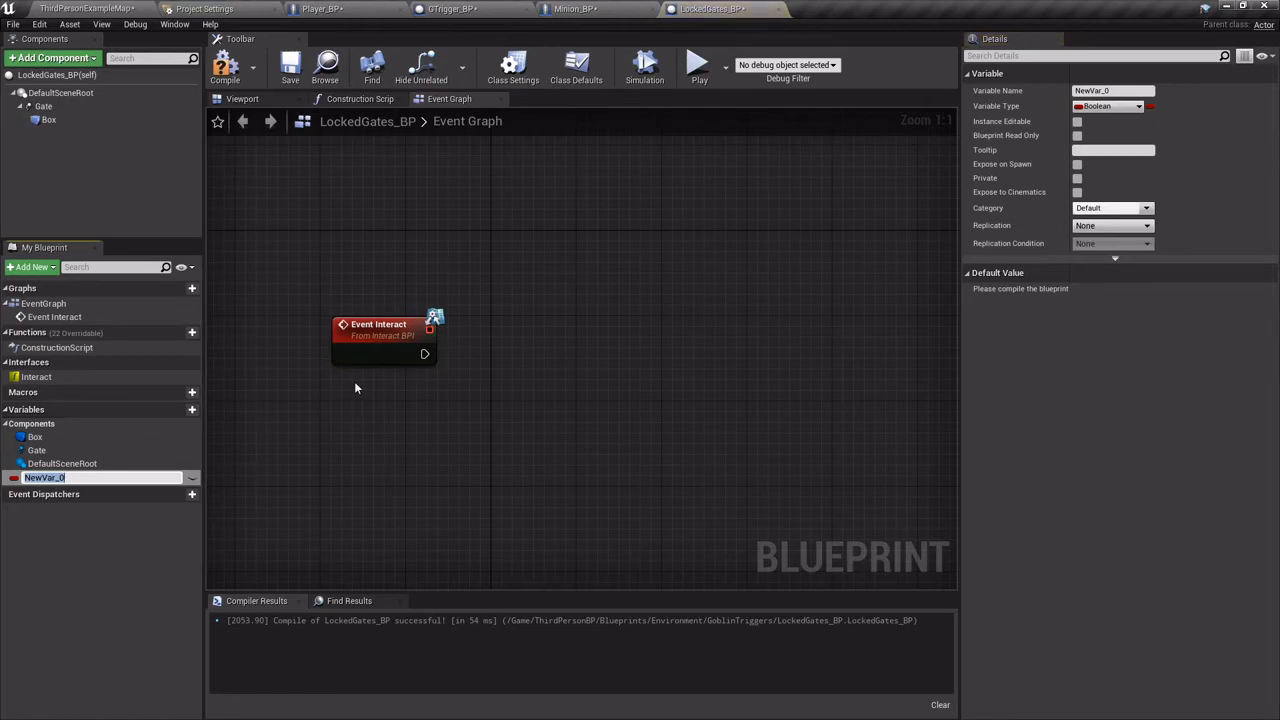
click(60, 478)
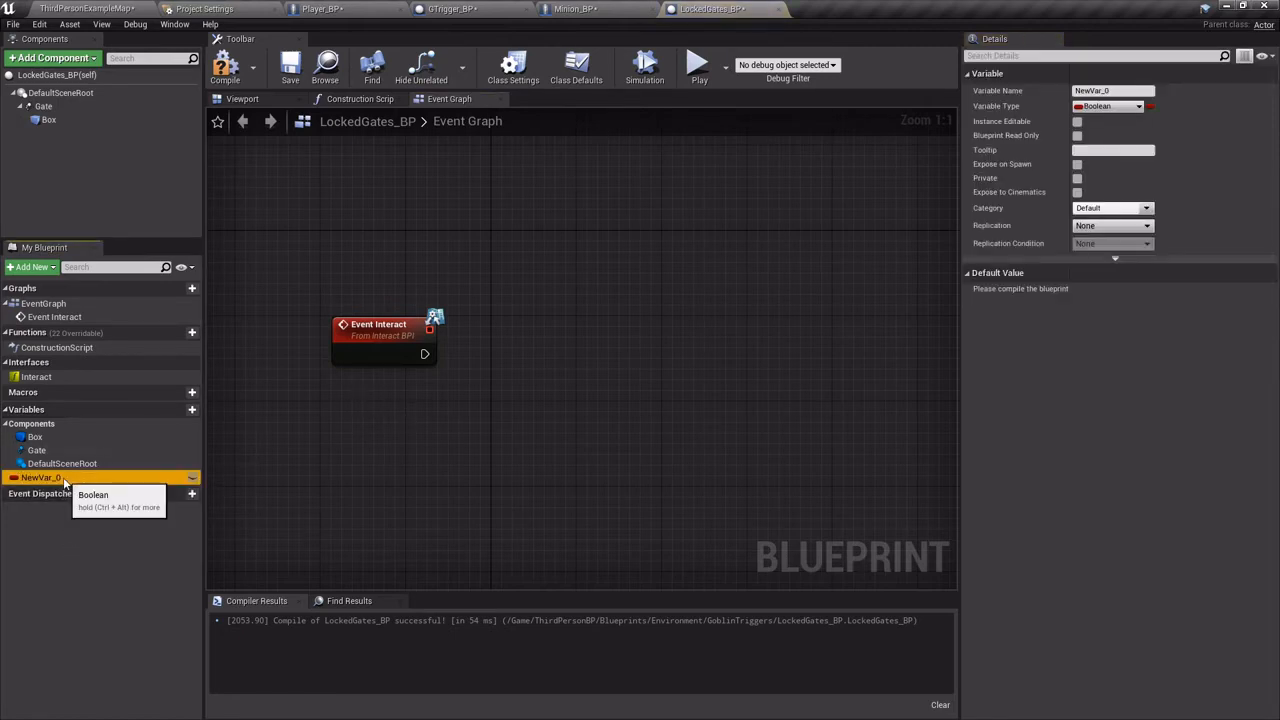
key(Delete)
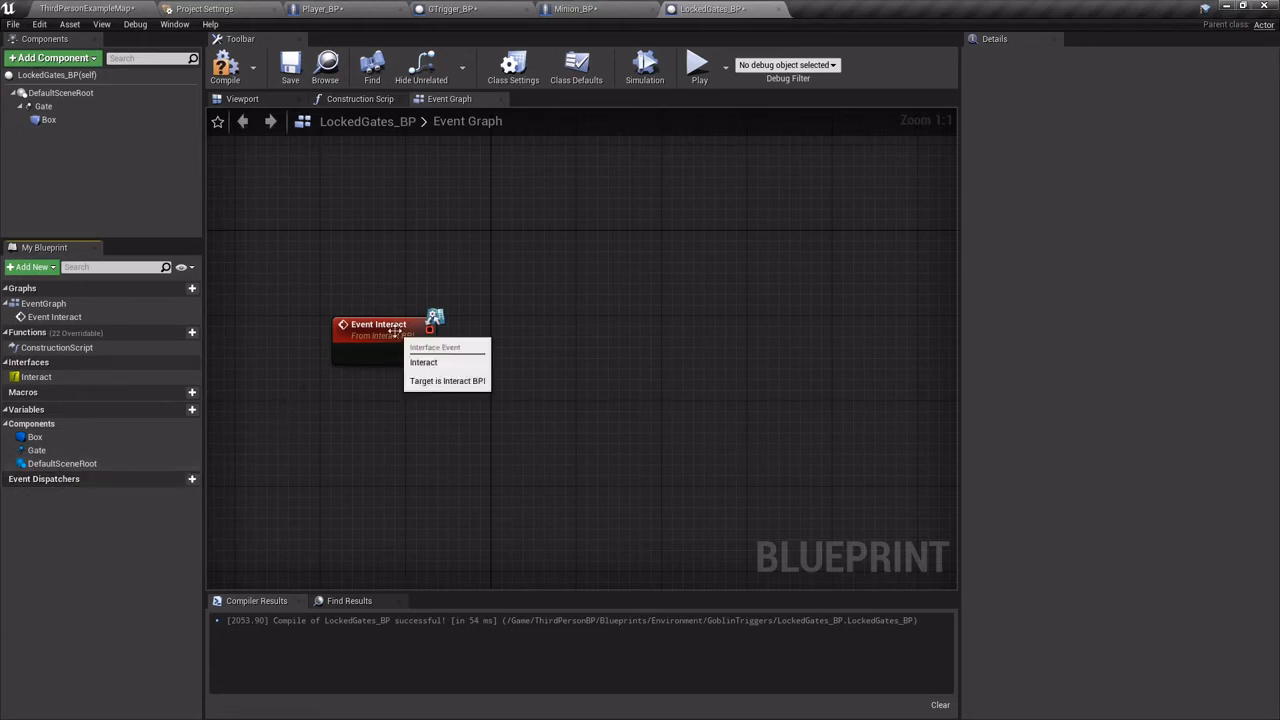
Connect Event Interact to a new Get All Actors Of Class node with its Actor Class set to GTrigger_BP.
right_drag(496, 337, 330, 367)
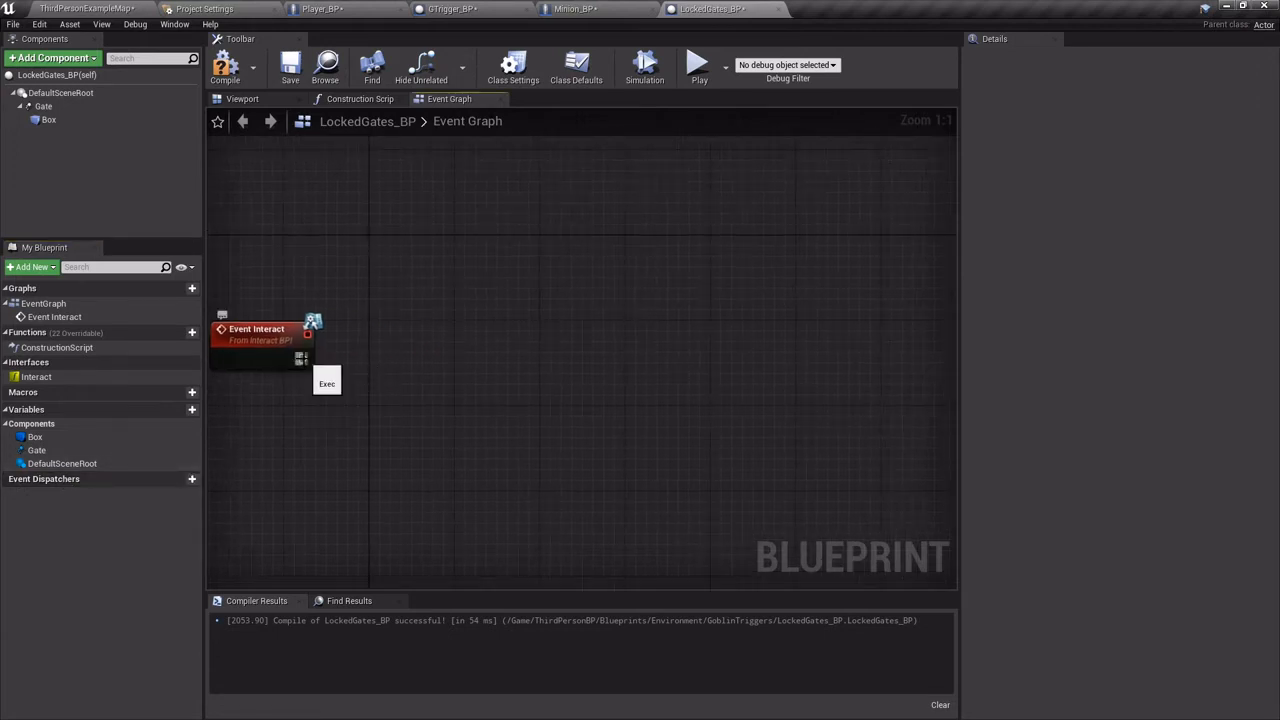
drag(413, 357, 413, 357)
text(get a)
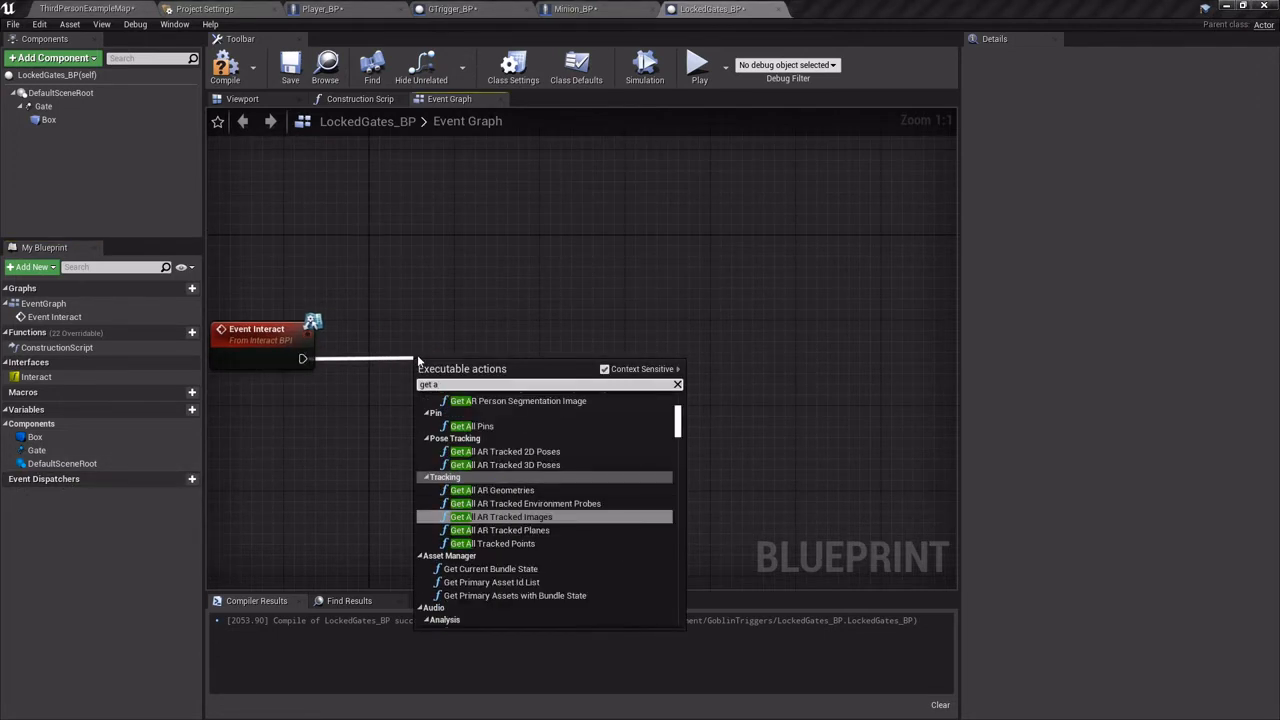
text(ll act)
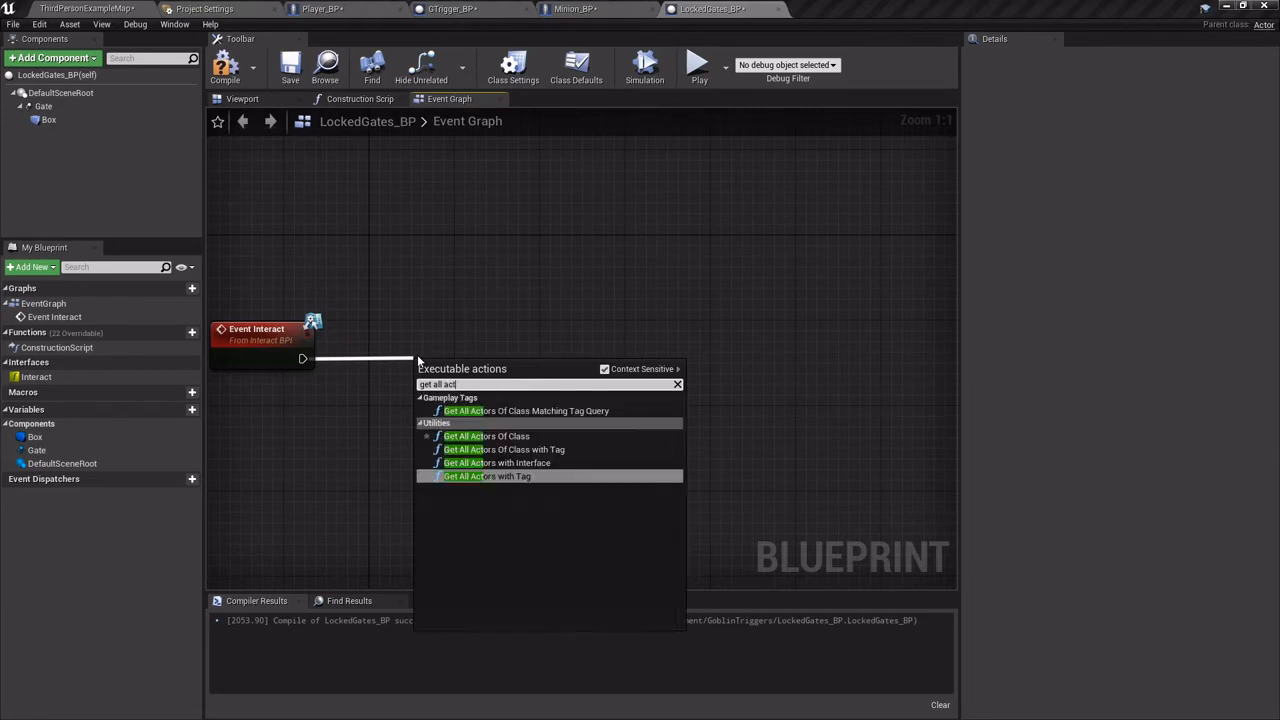
text(ors)
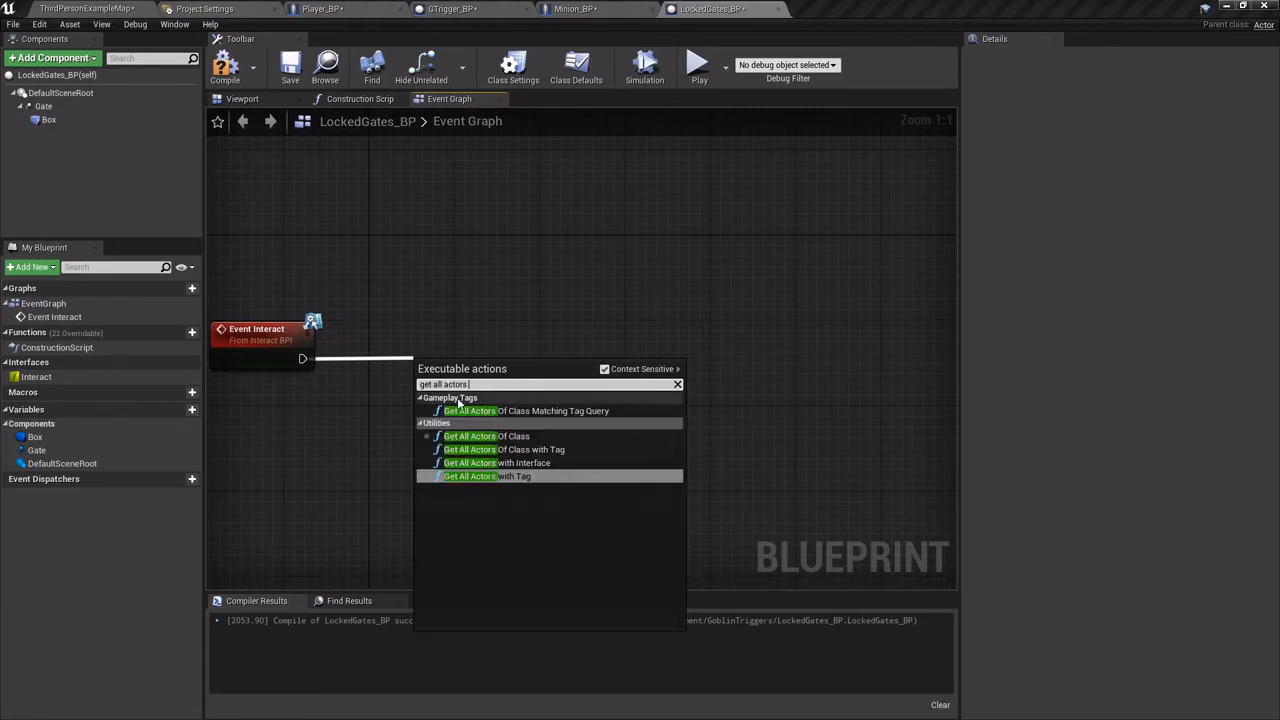
click(510, 437)
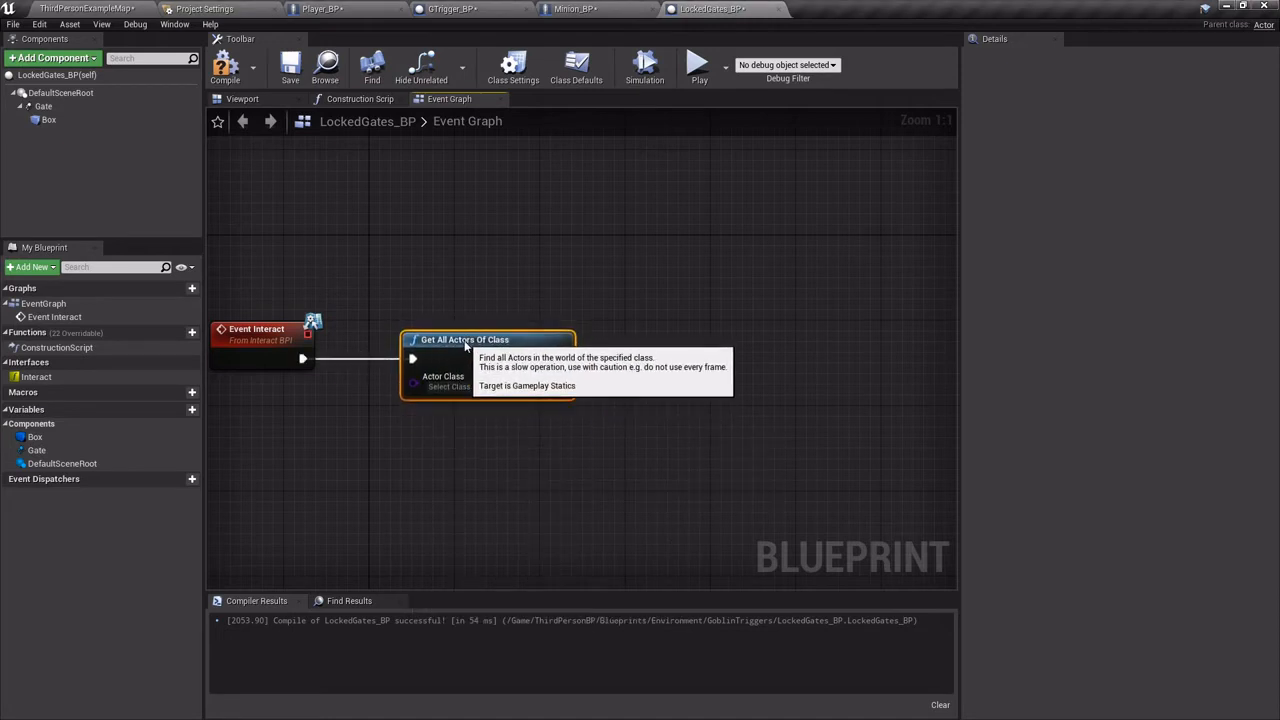
click(452, 386)
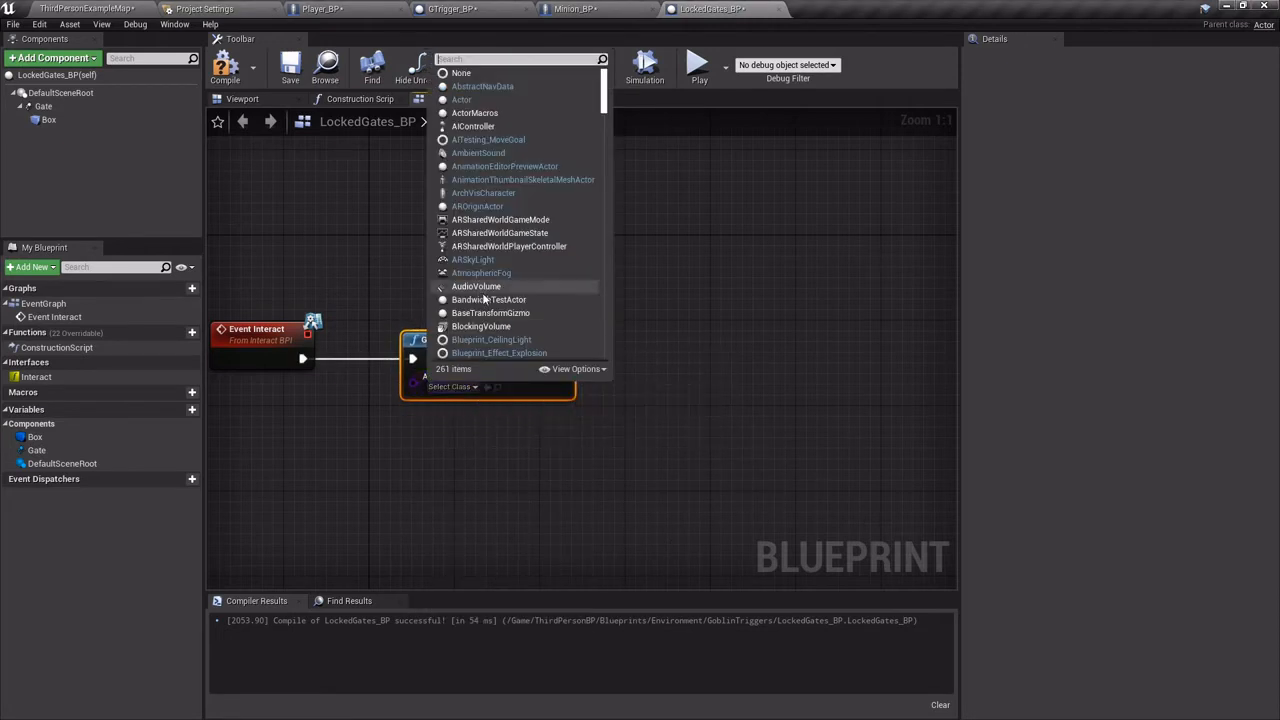
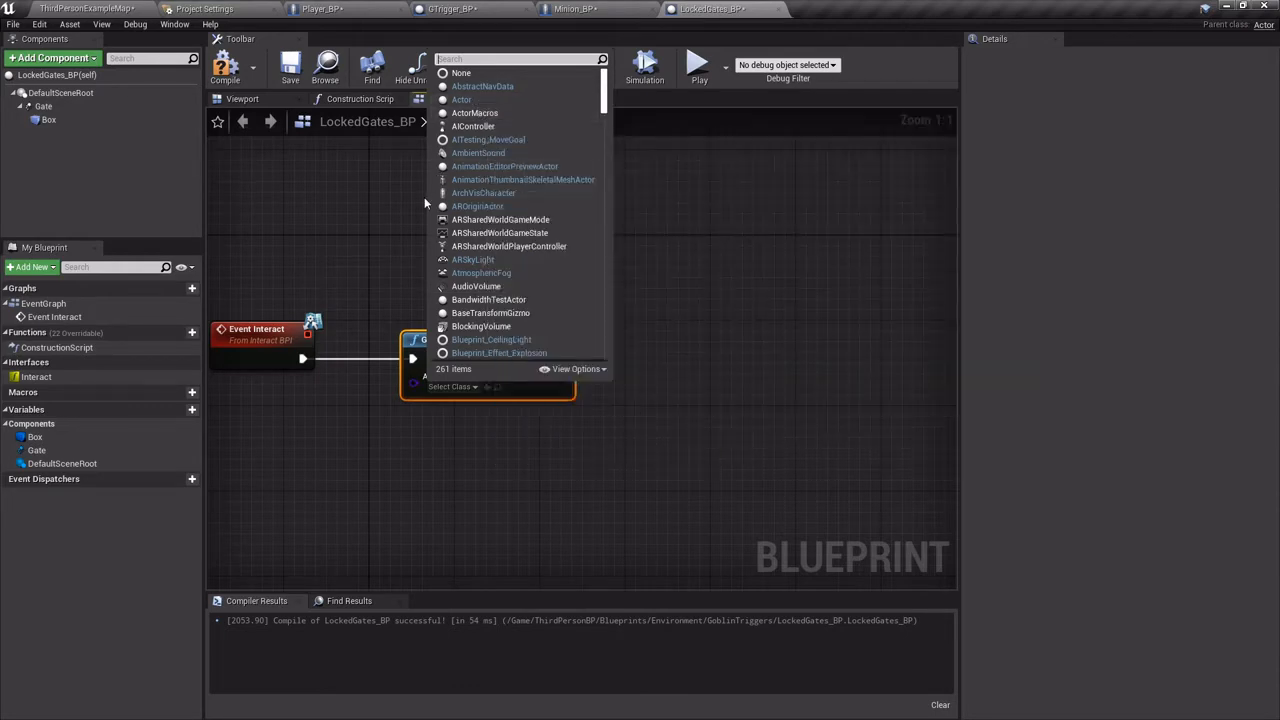
text(gtrig)
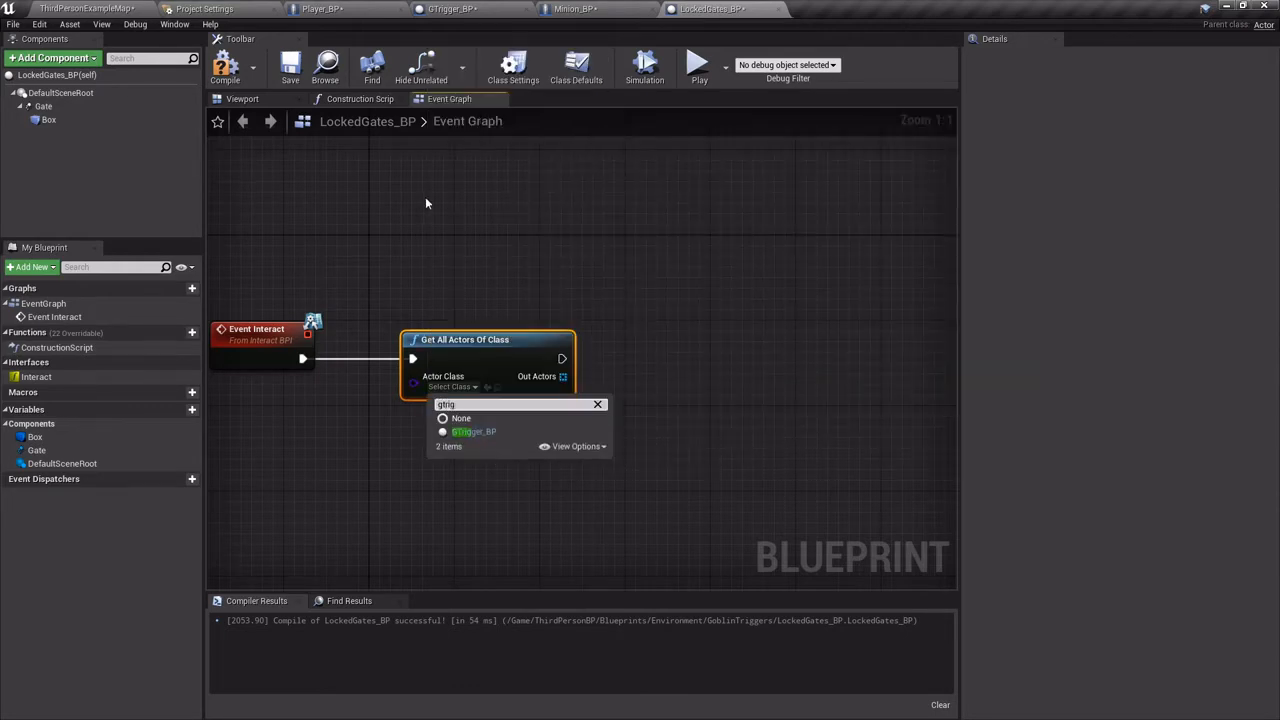
click(480, 431)
Add a For Each Loop fed by the Out Actors array and align it beside the Get All Actors Of Class node.
right_drag(596, 321, 548, 320)
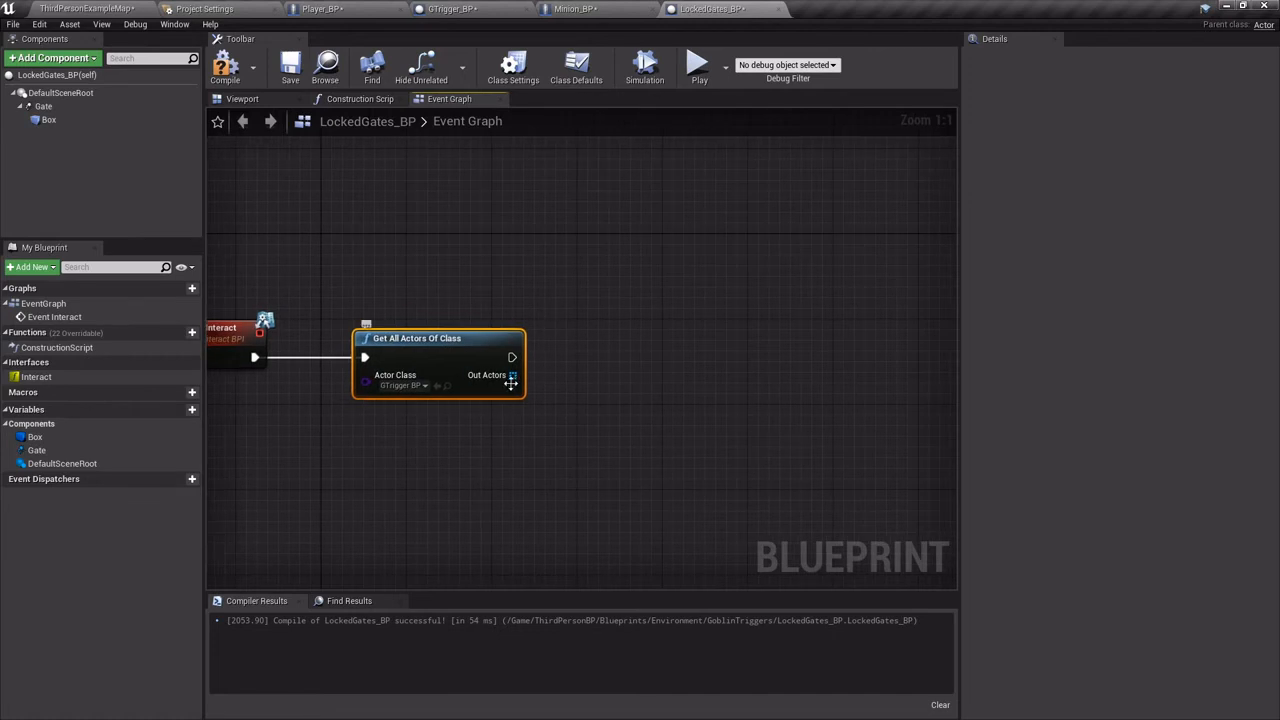
drag(512, 377, 572, 398)
text(for each)
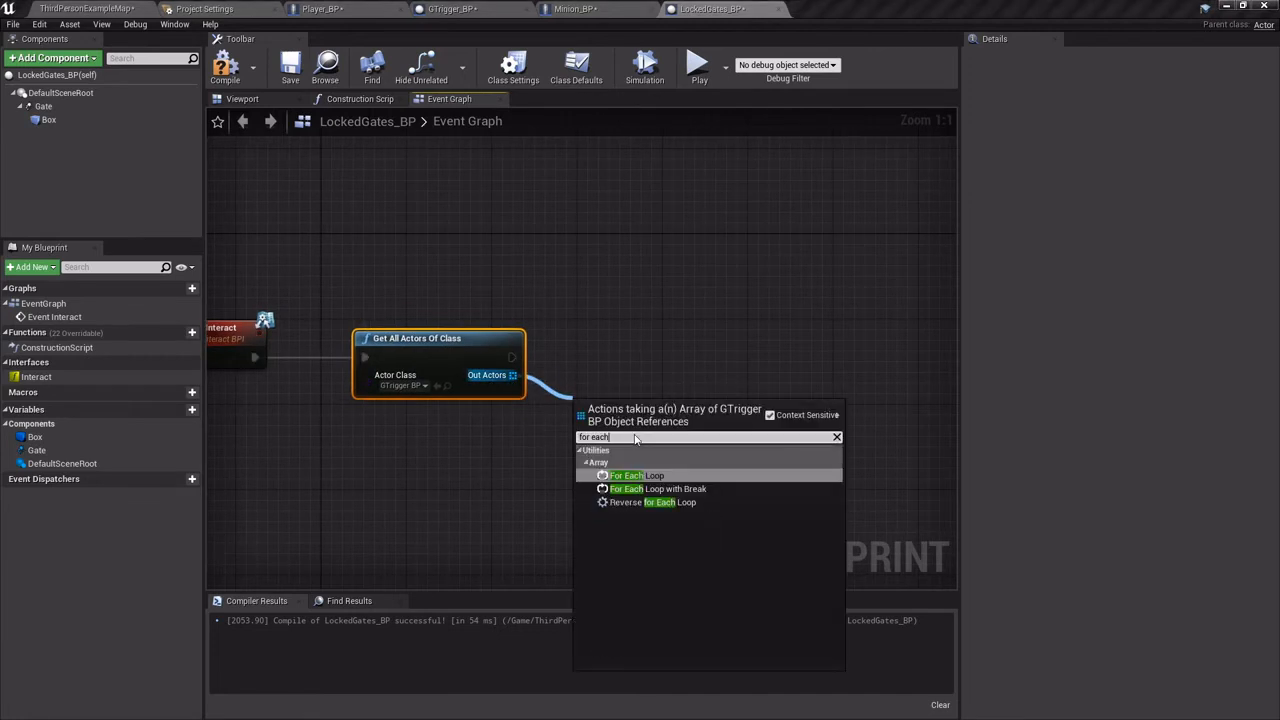
click(655, 476)
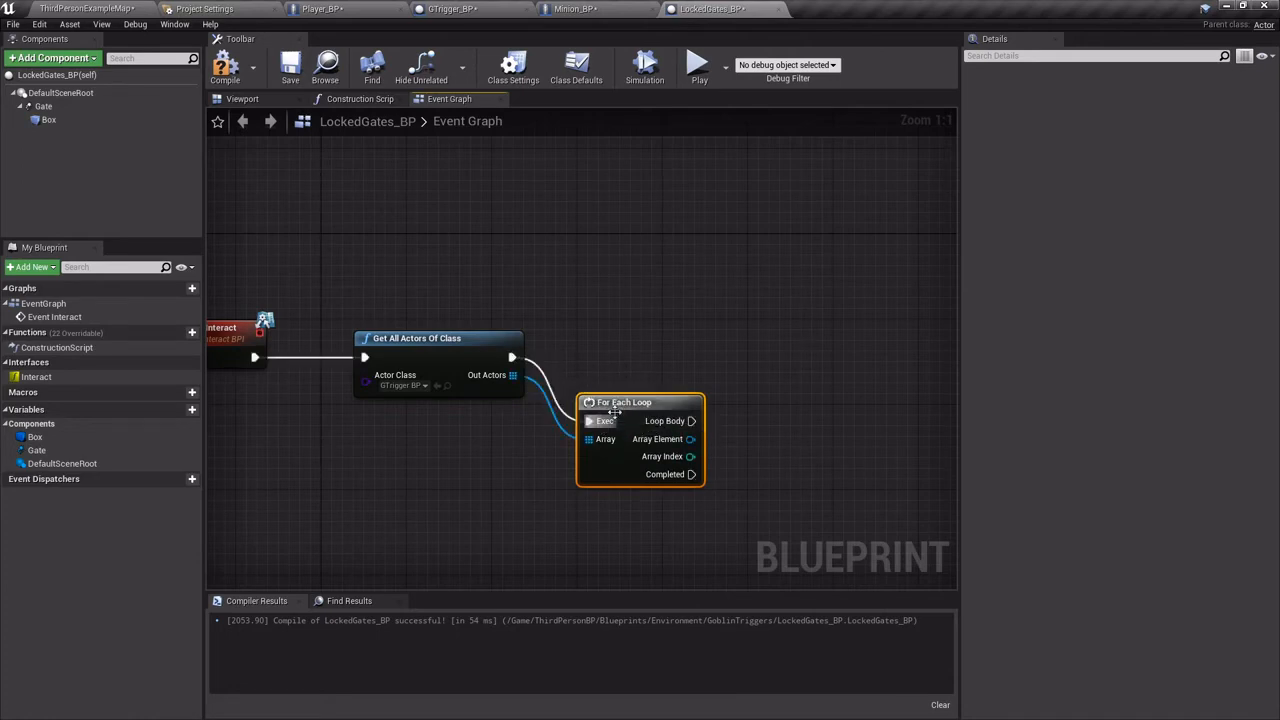
drag(613, 411, 581, 347)
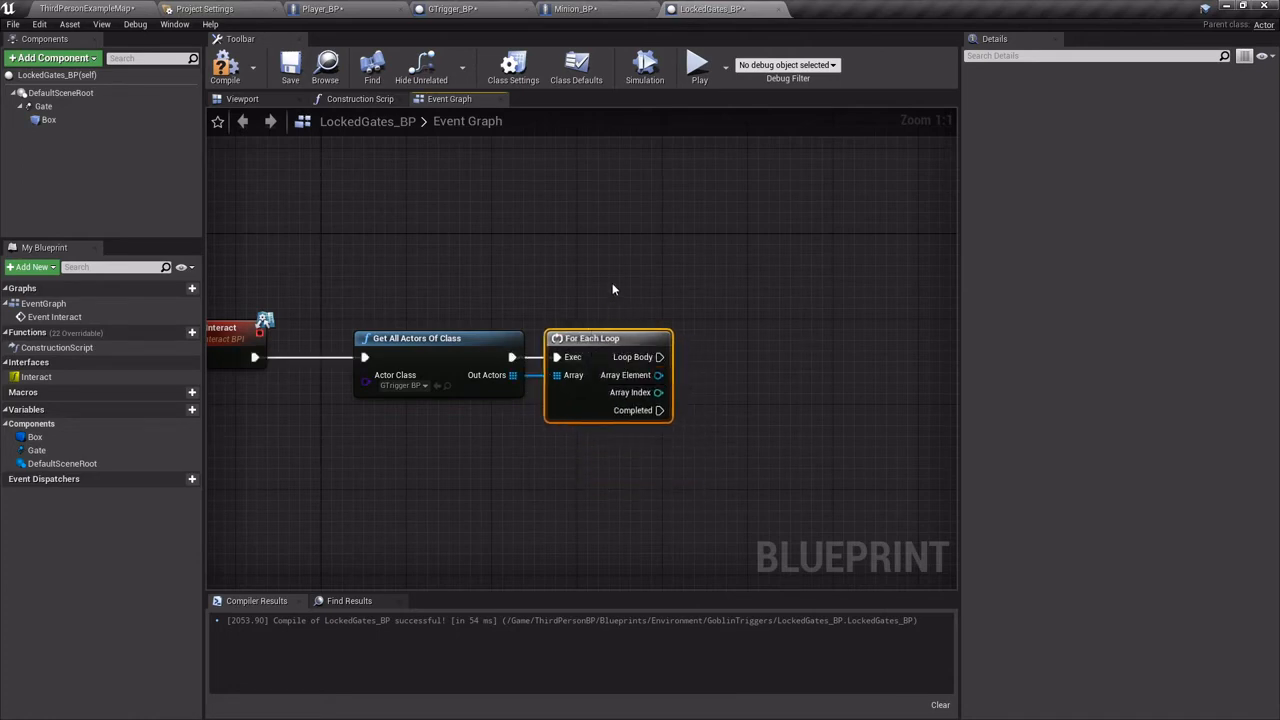
right_drag(613, 289, 542, 283)
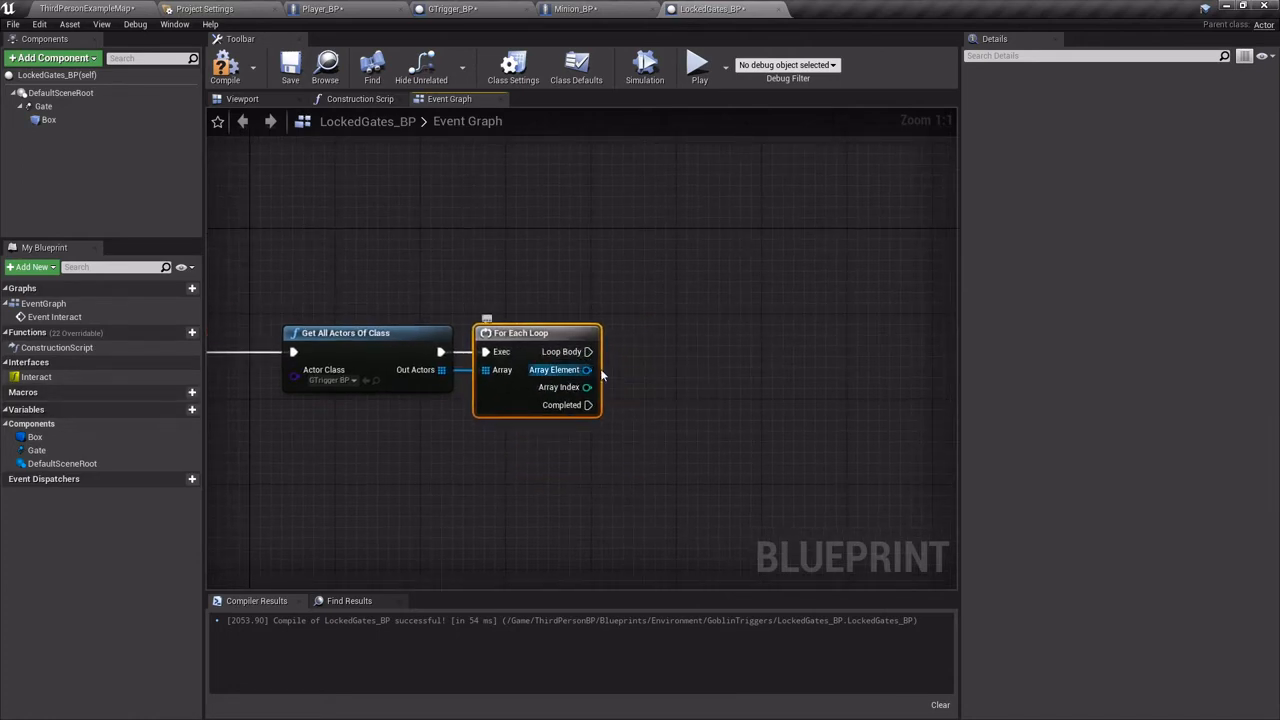
Create an instance-editable Text variable named DoorName in LockedGates_BP.
click(178, 410)
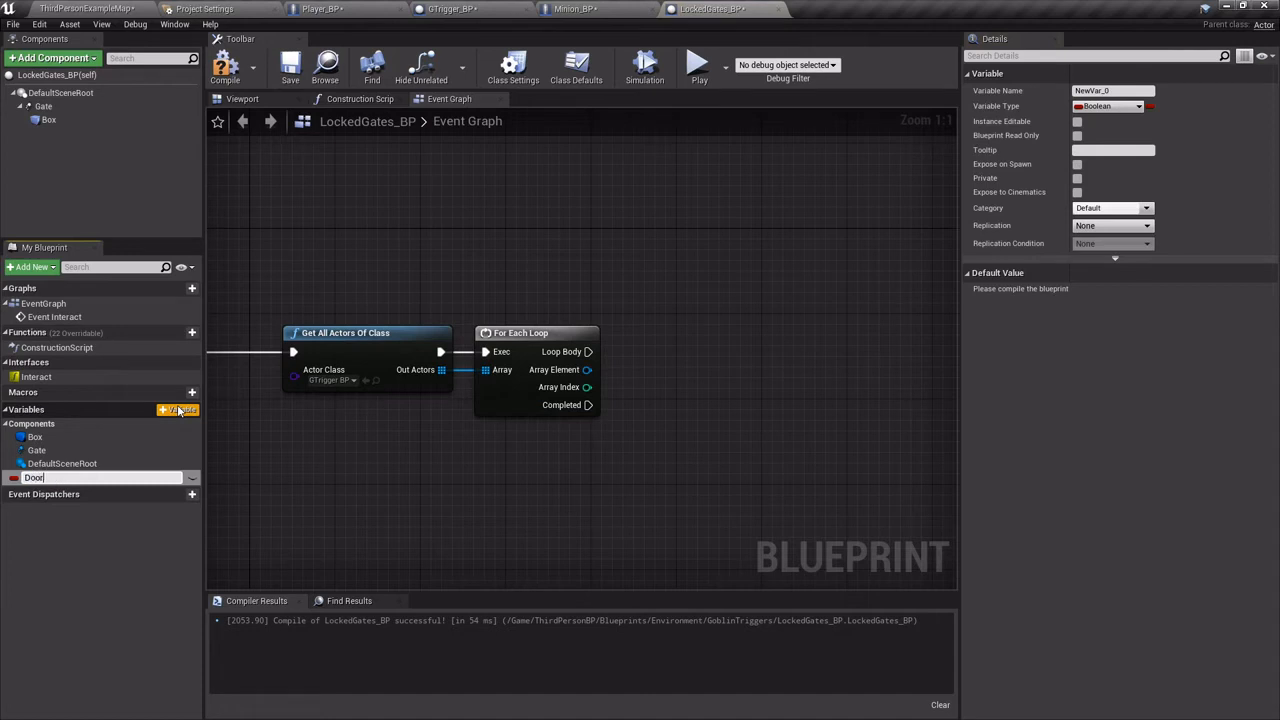
text(DoorName)
key(Return)
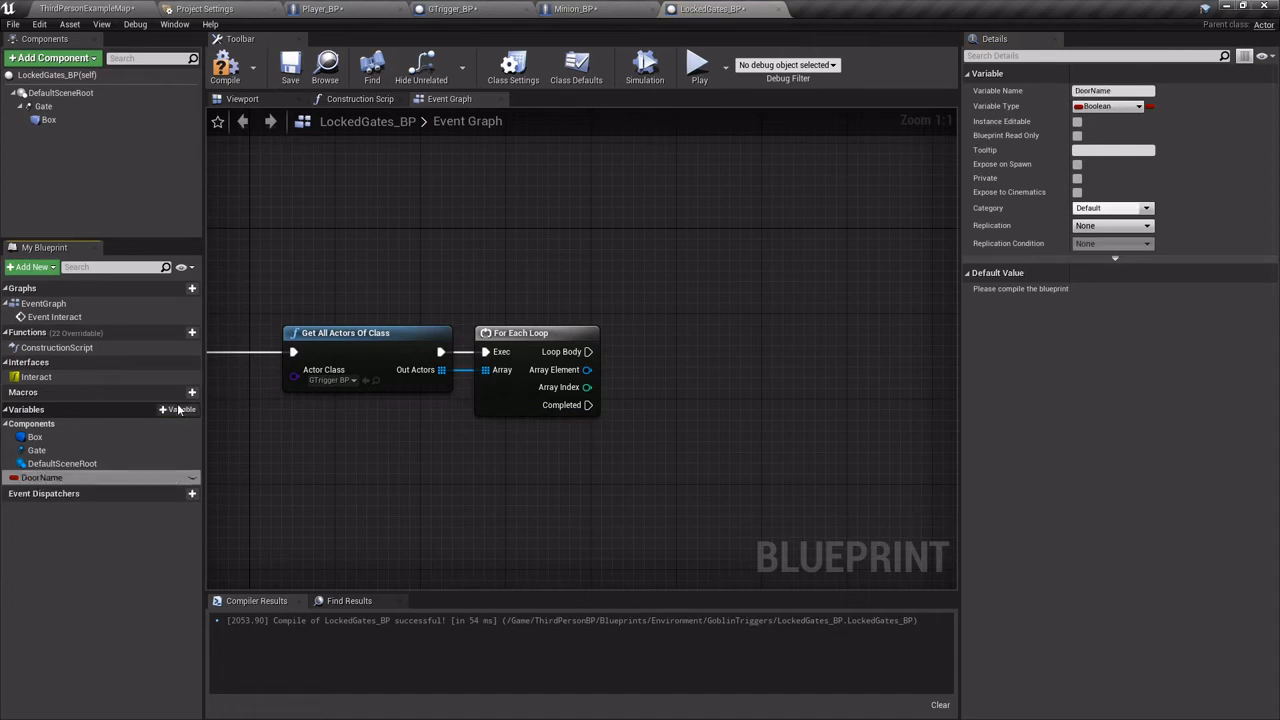
click(14, 477)
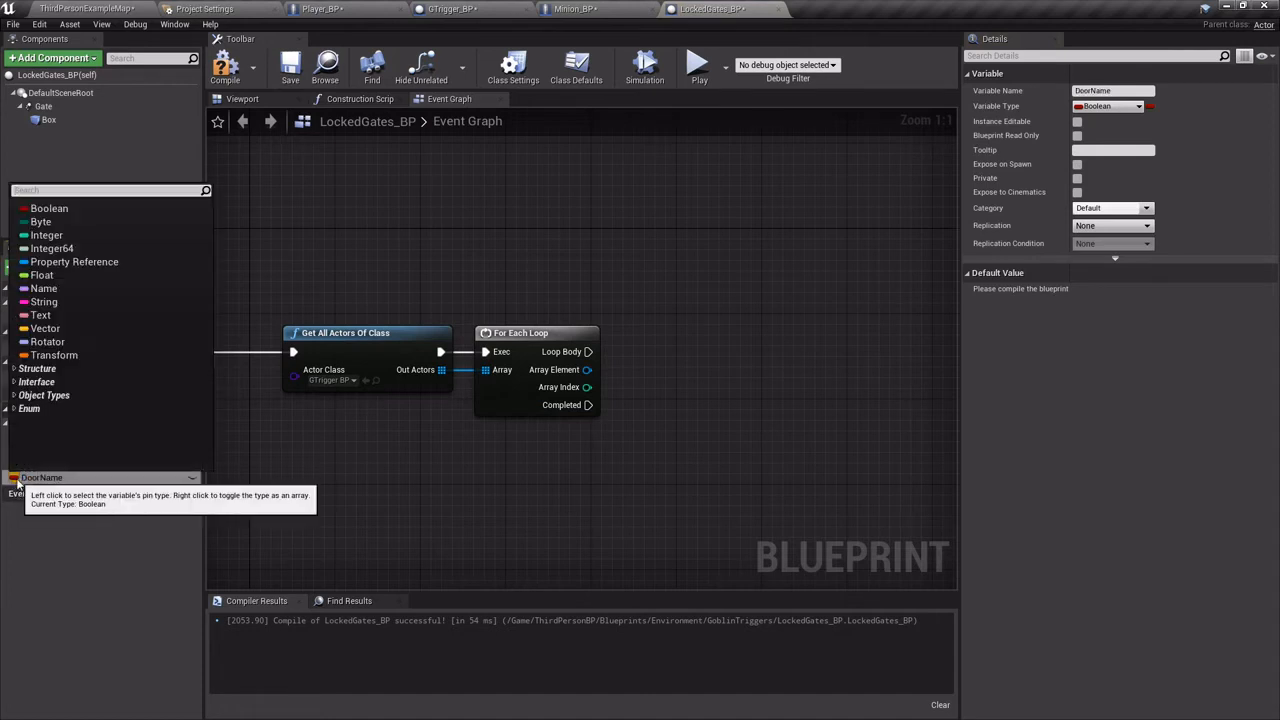
click(54, 316)
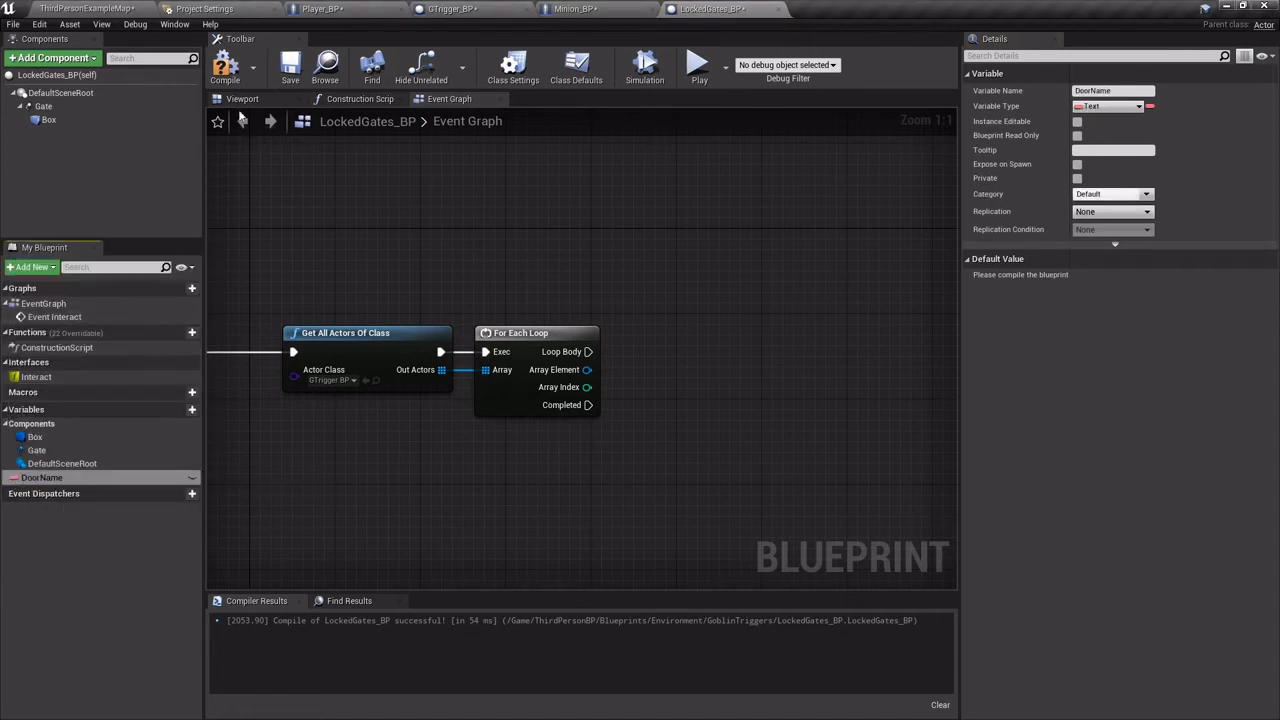
click(192, 479)
Check the variables of GTrigger_BP and return to LockedGates_BP to compile it.
click(474, 8)
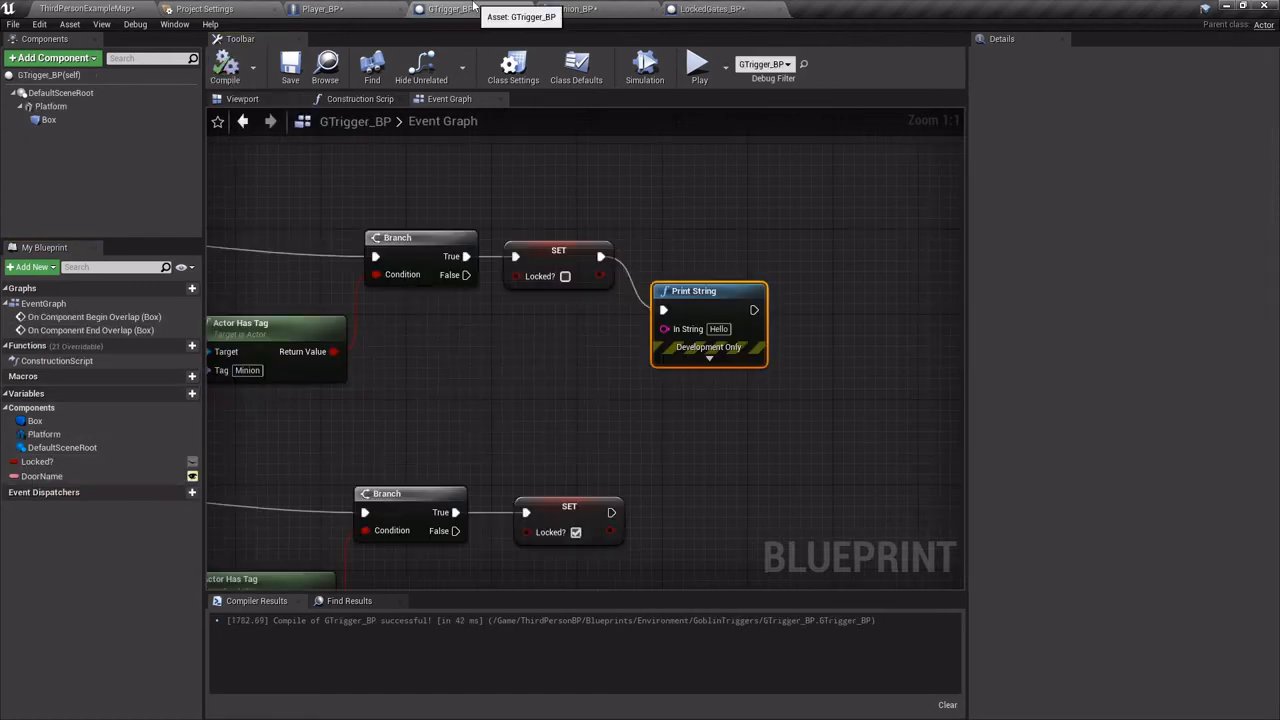
click(705, 8)
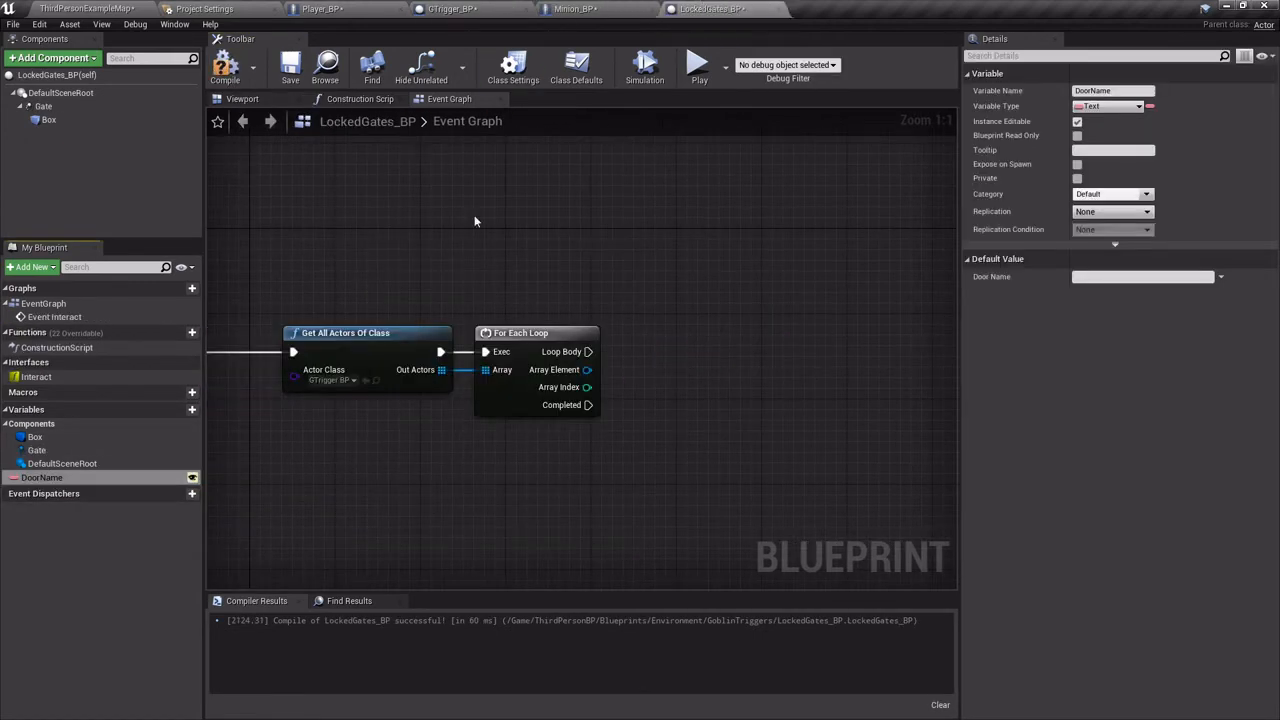
click(219, 75)
Add a Get Door Name node from the For Each Loop's Array Element.
right_drag(516, 201, 416, 181)
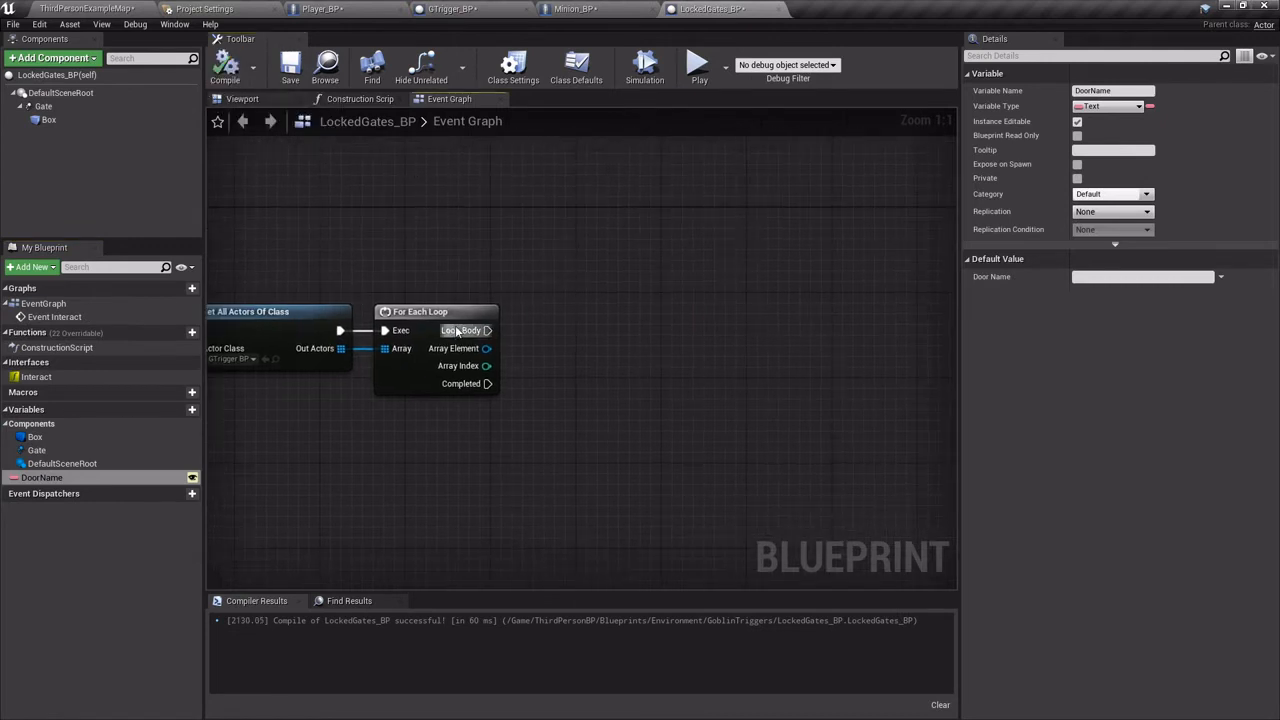
right_drag(382, 282, 428, 255)
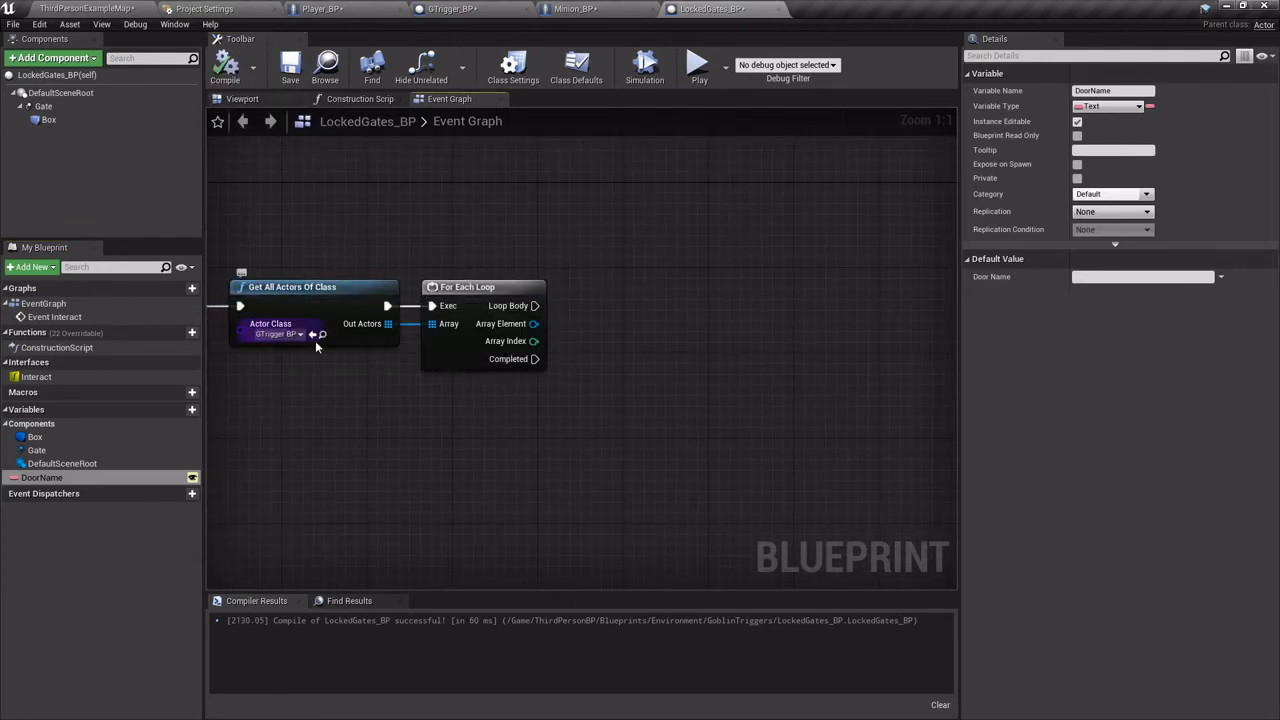
right_drag(518, 245, 488, 240)
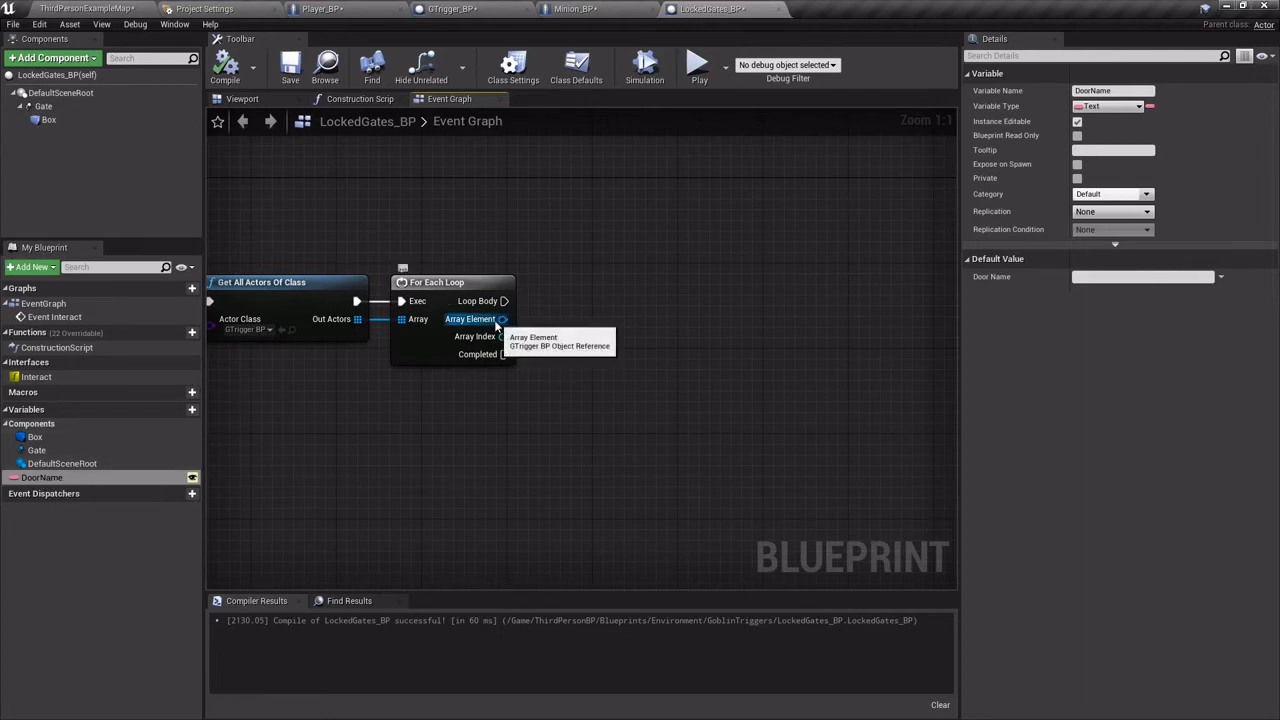
drag(499, 324, 540, 349)
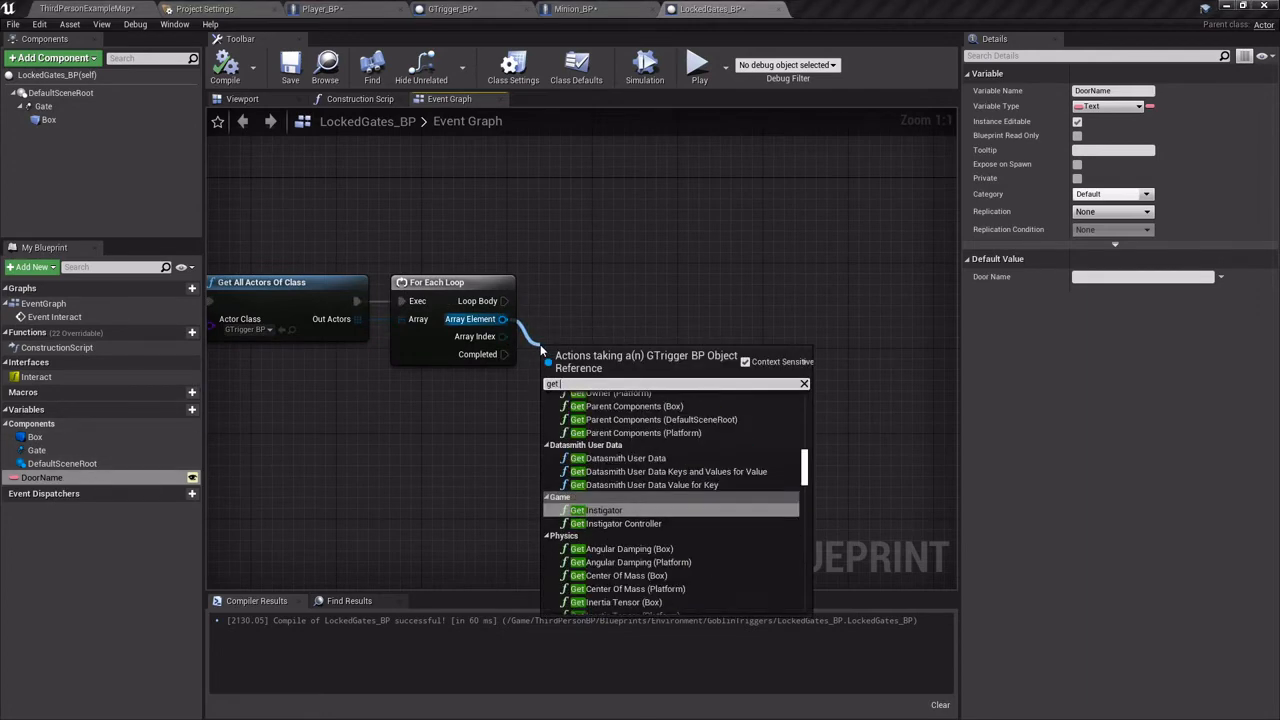
text(get door)
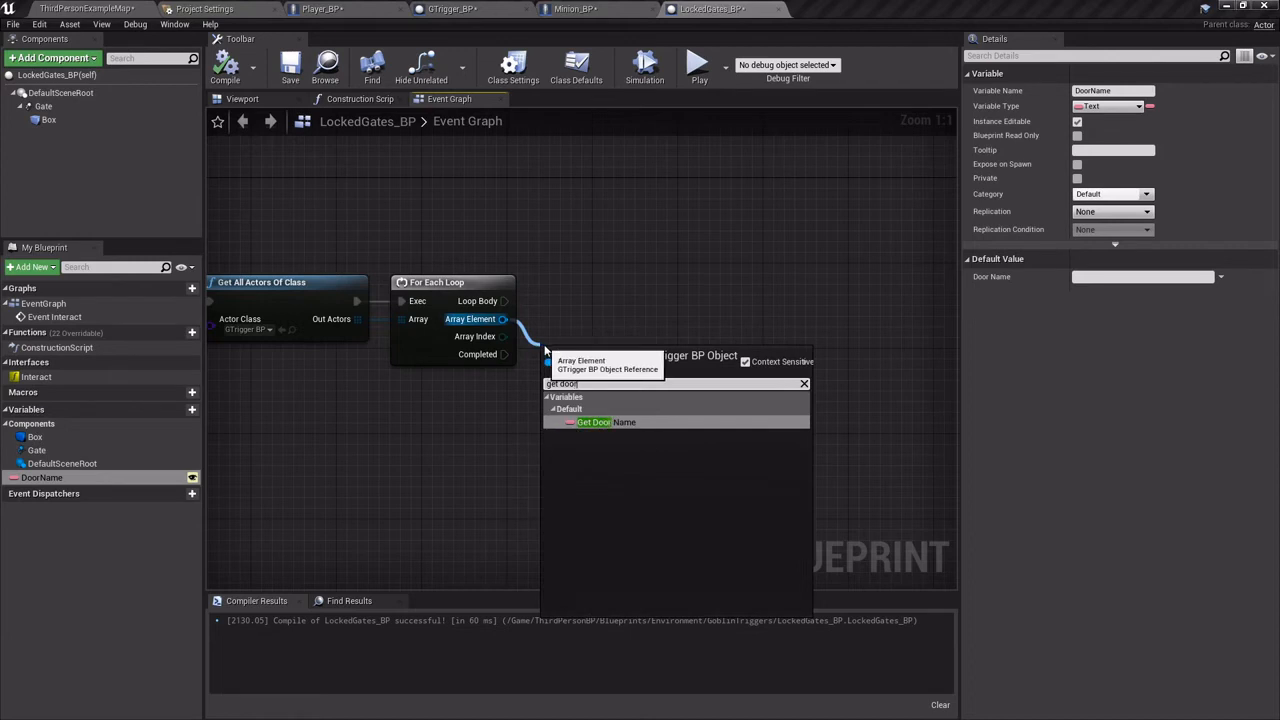
click(592, 424)
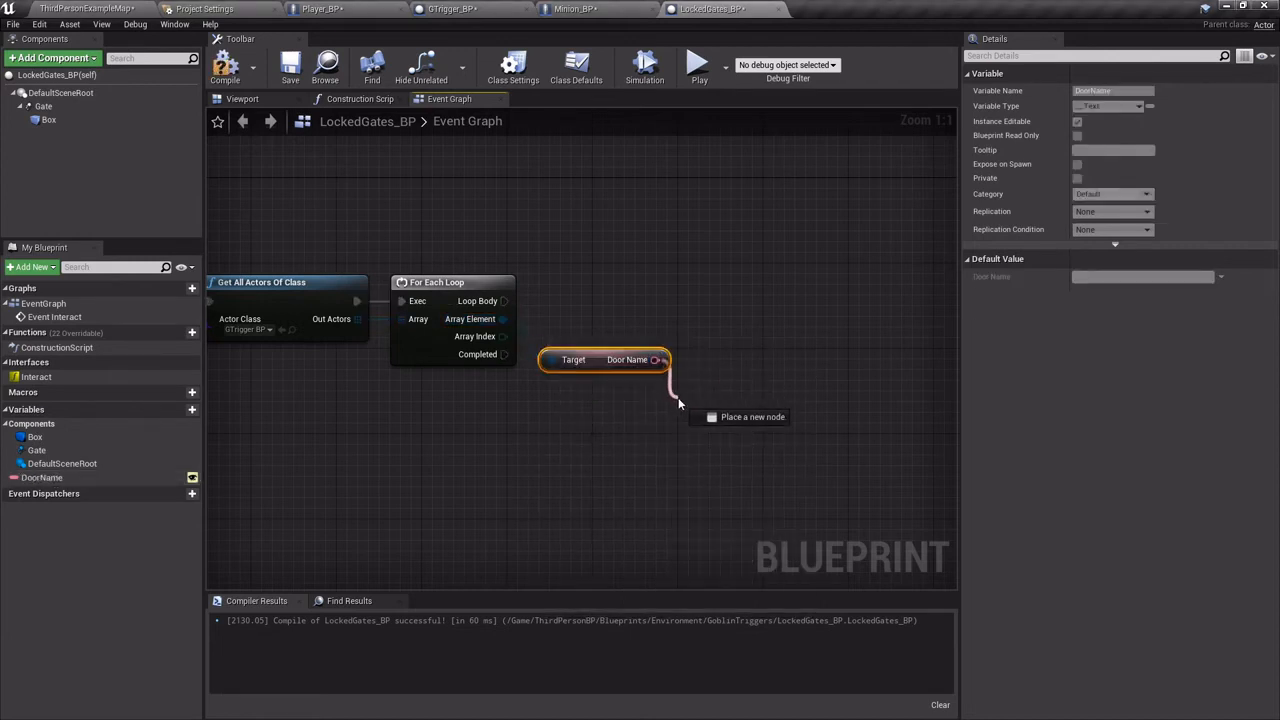
Compare the trigger's Door Name with the gate's own DoorName variable using an Equal (text) node.
drag(680, 404, 680, 404)
text(=)
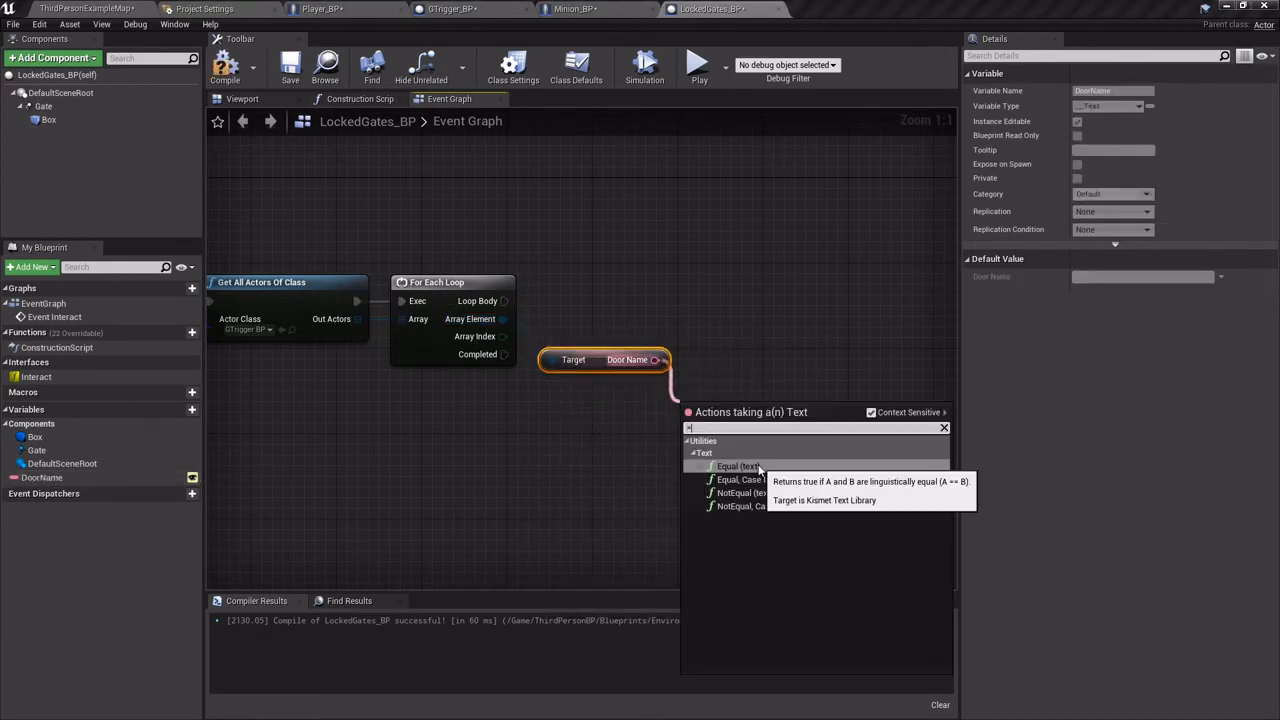
click(752, 466)
drag(64, 476, 621, 411)
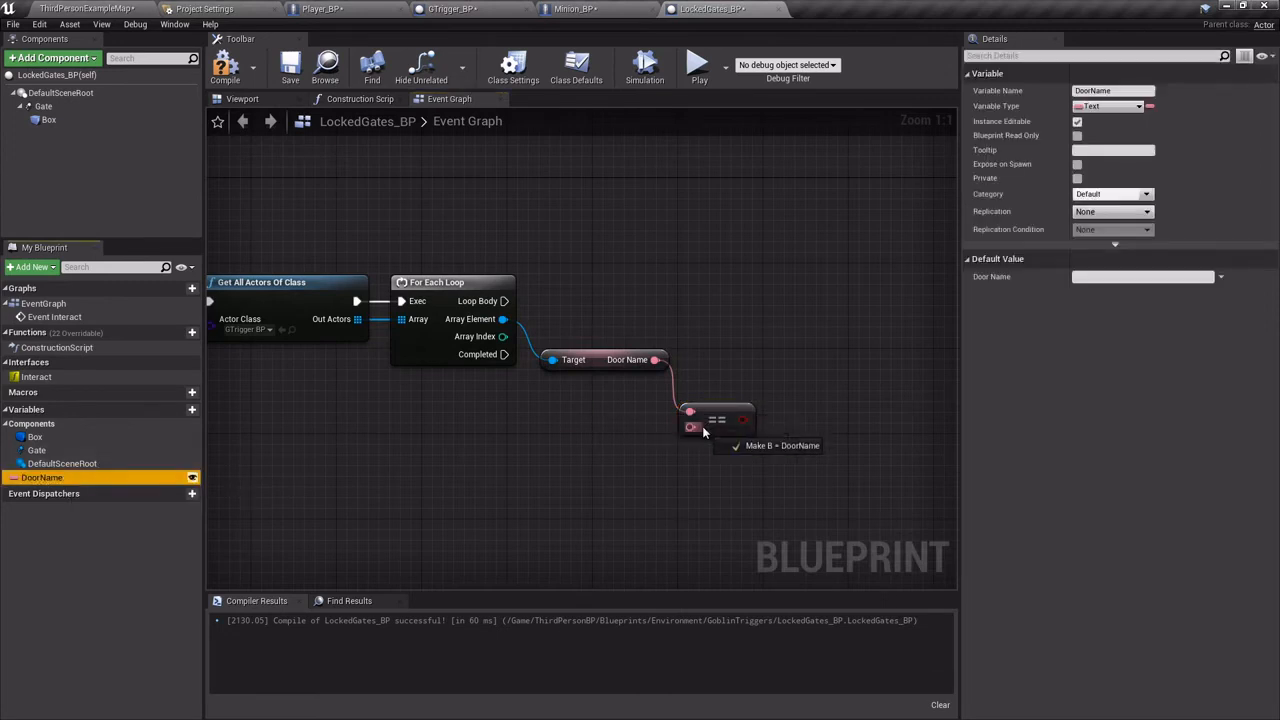
drag(703, 428, 700, 427)
click(732, 329)
right_drag(722, 323, 642, 332)
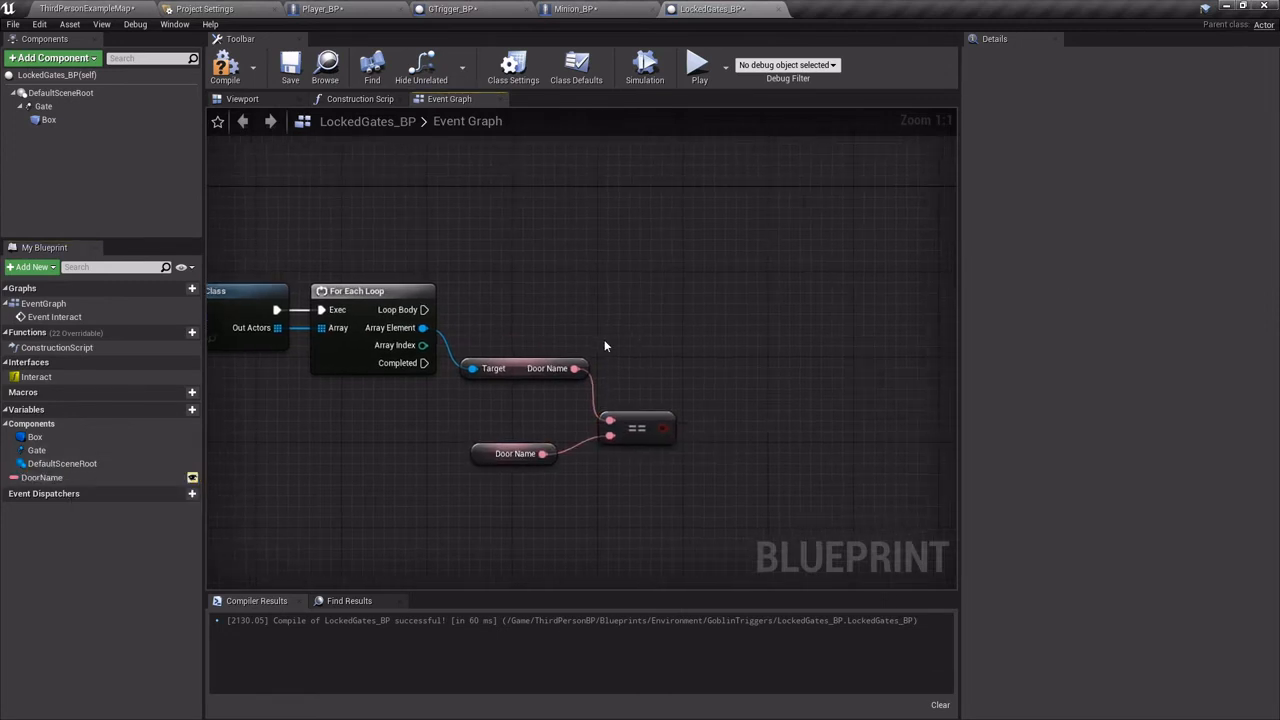
right_drag(530, 368, 555, 337)
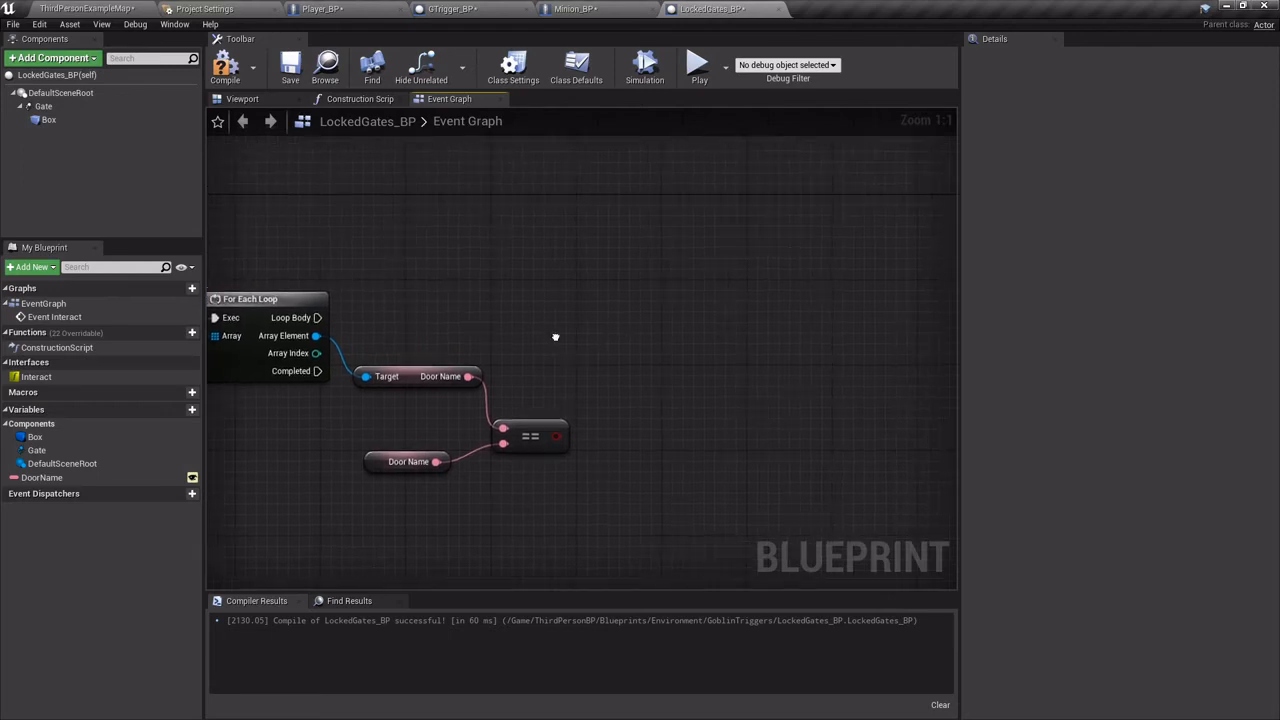
Add a Branch run by the For Each Loop's Loop Body, with the Door Name Equal result as its condition.
click(594, 304)
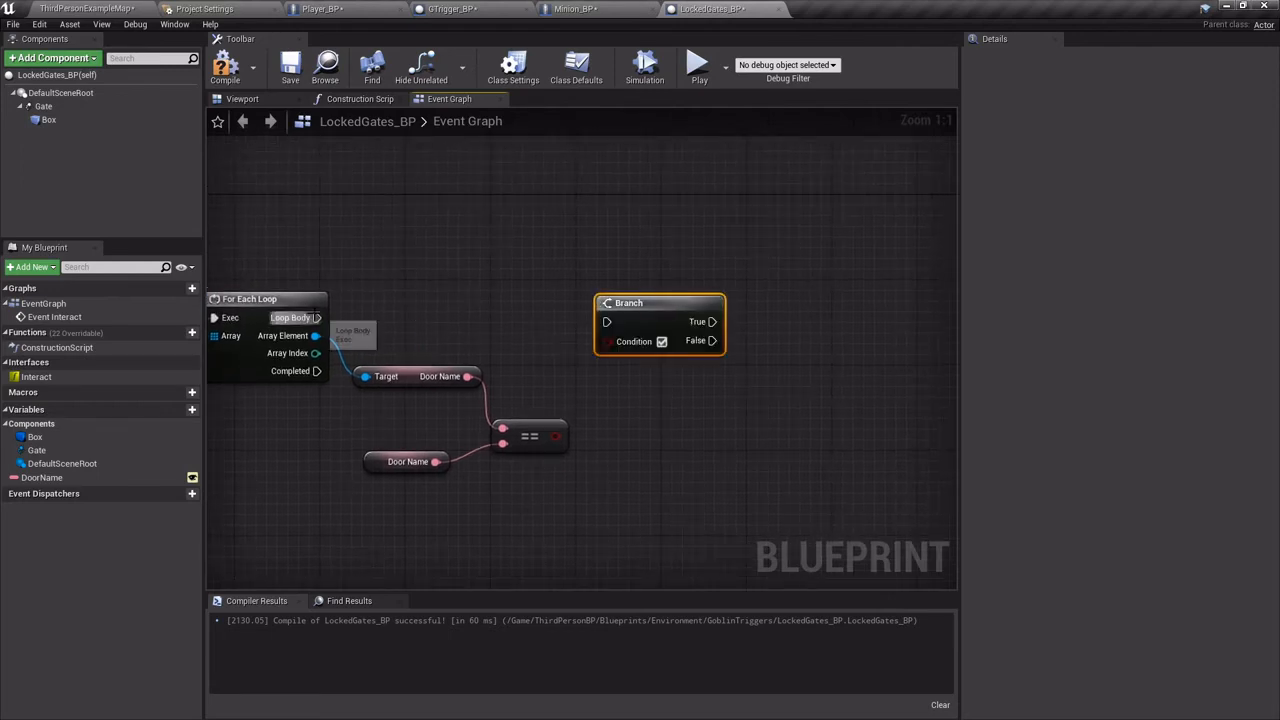
drag(316, 318, 620, 324)
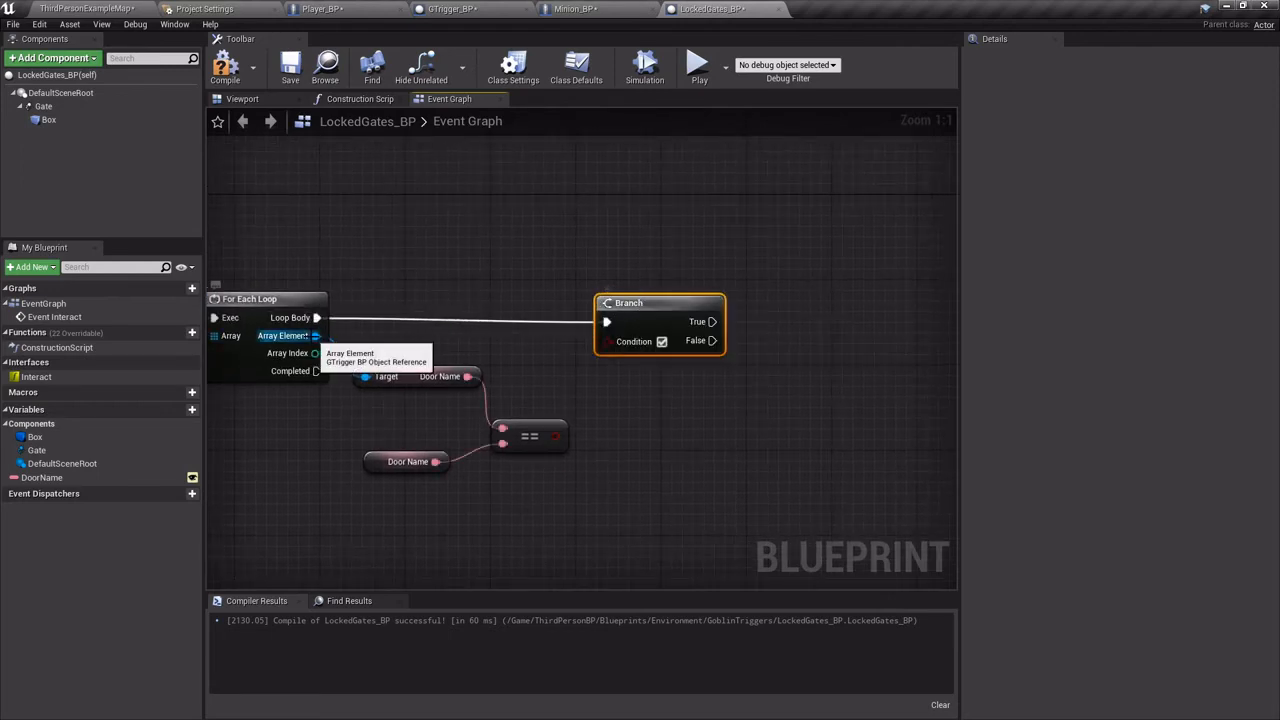
drag(315, 336, 365, 376)
drag(555, 436, 600, 344)
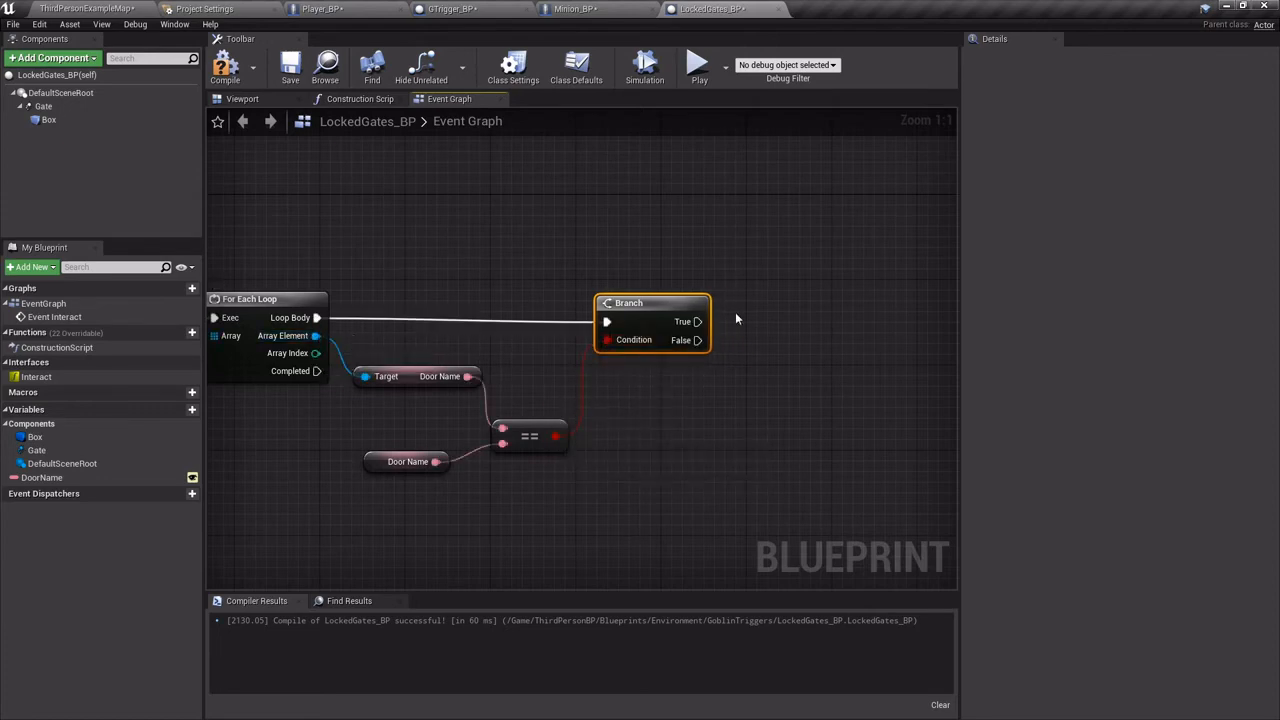
Get the Locked? variable from the loop's Array Element and place its node just below the Branch.
drag(315, 336, 641, 383)
text(loc)
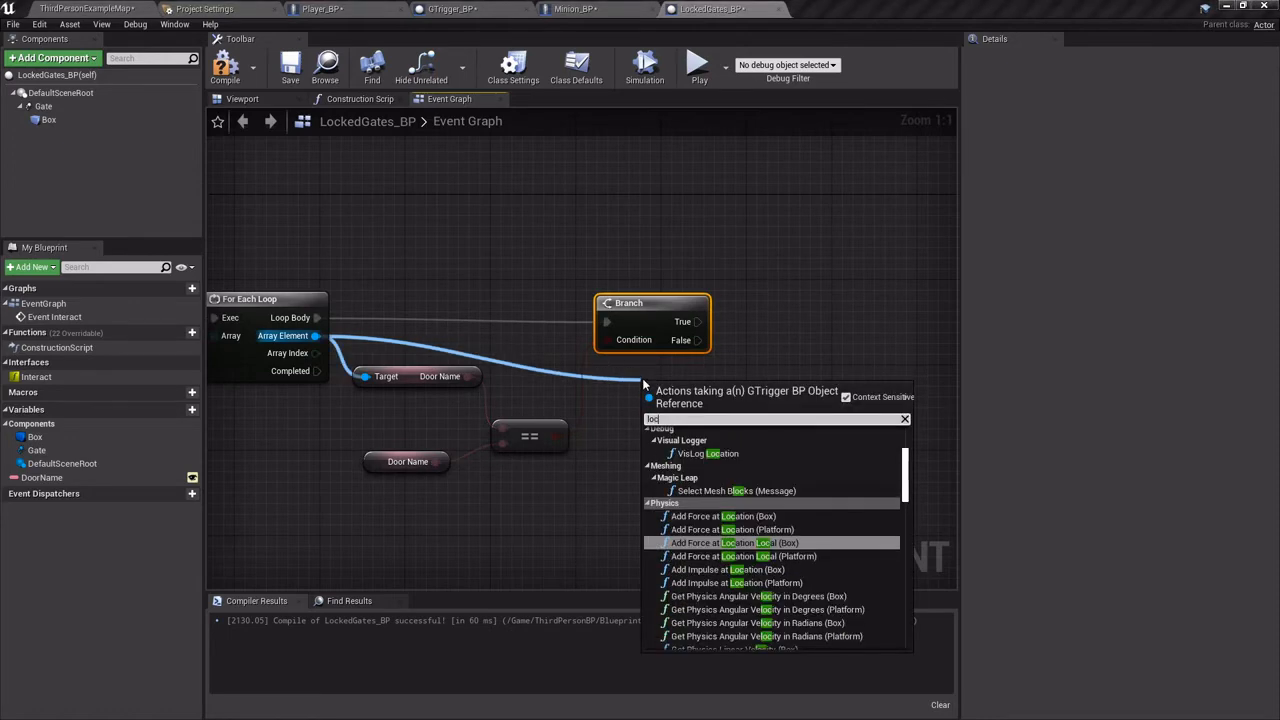
text(ked)
click(702, 500)
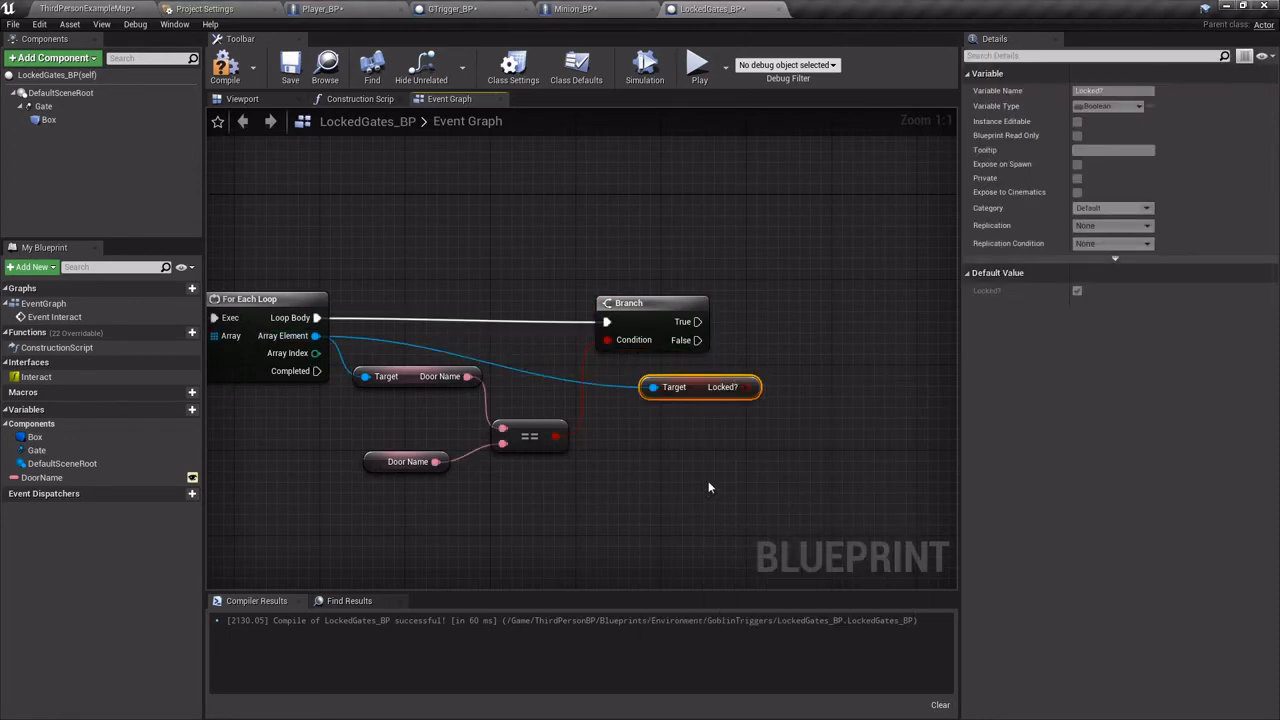
drag(706, 380, 651, 369)
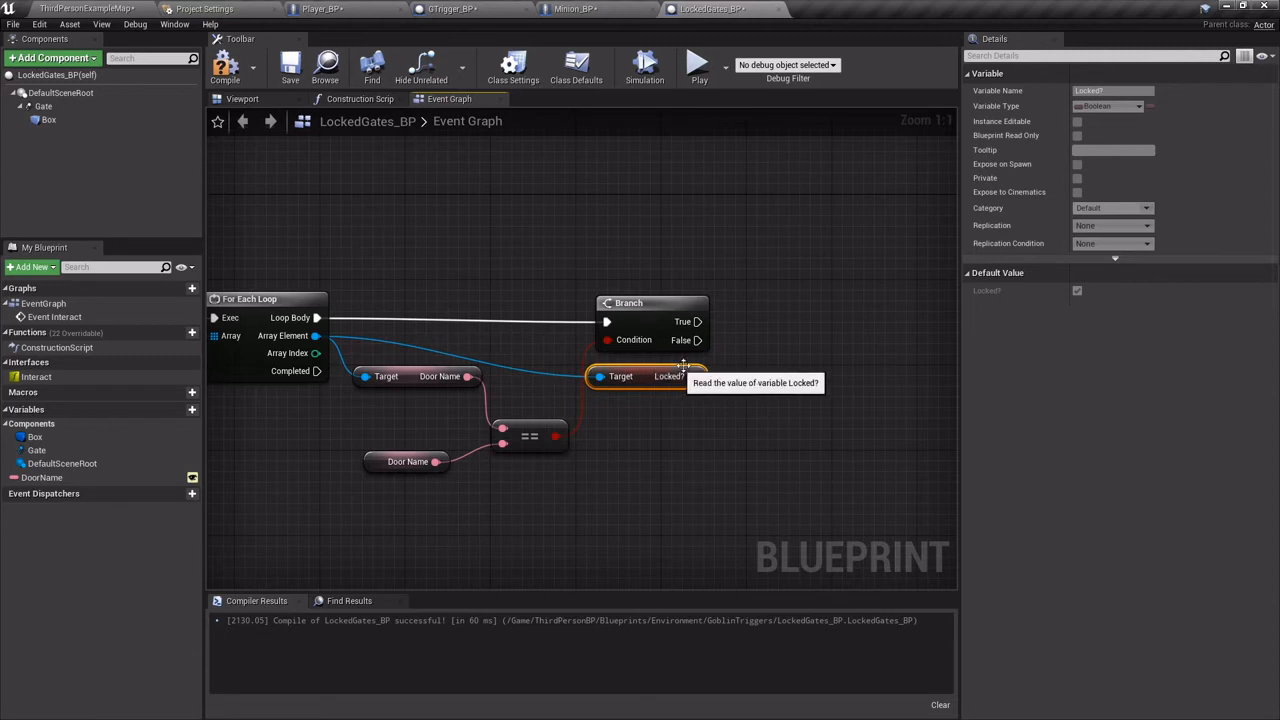
Add a second Branch on the first Branch's True output, using Locked? as its condition.
click(742, 292)
drag(697, 321, 813, 310)
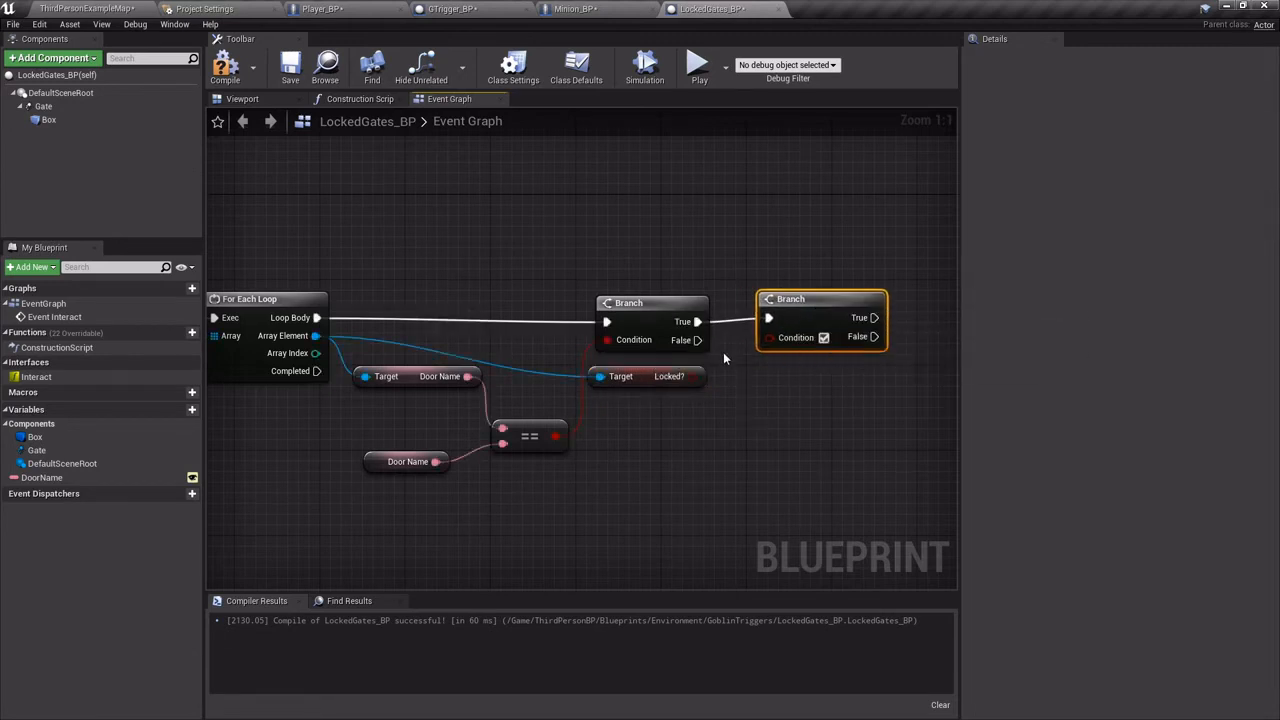
drag(698, 377, 697, 381)
drag(767, 345, 767, 345)
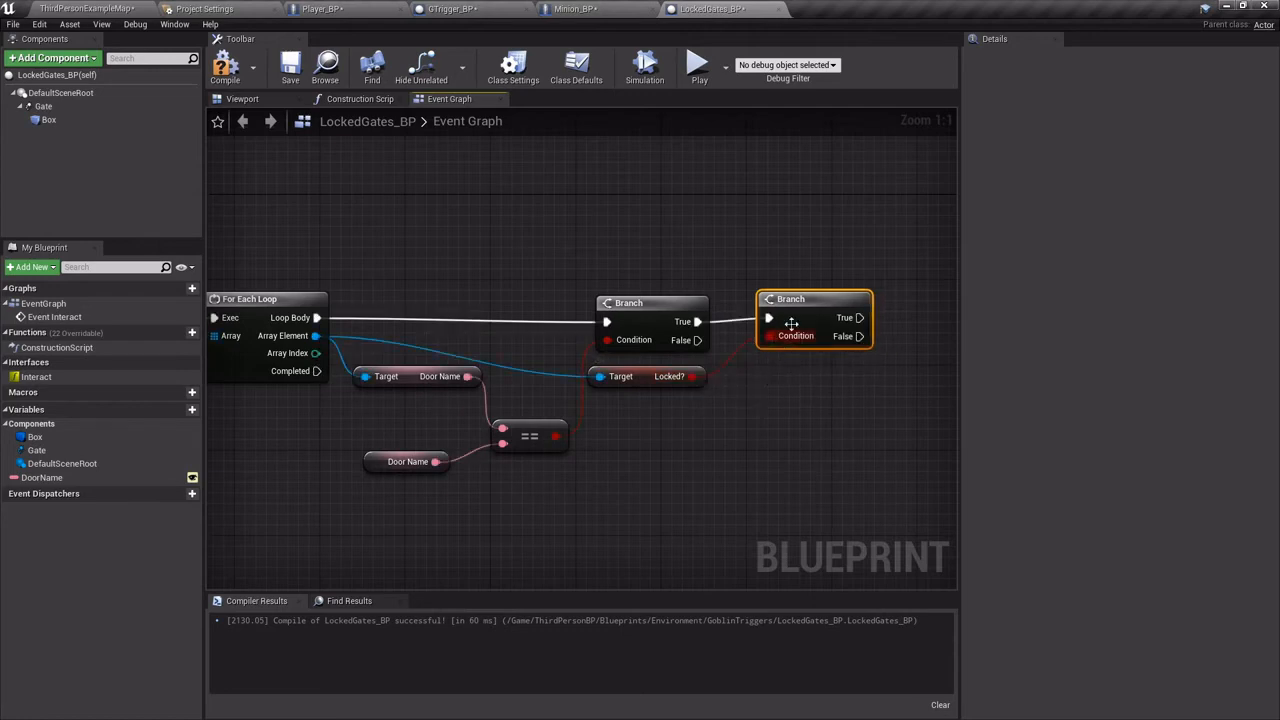
Add a Print String node with the text "Locked!" on the second Branch's True output.
right_drag(855, 343, 646, 285)
text(print strin)
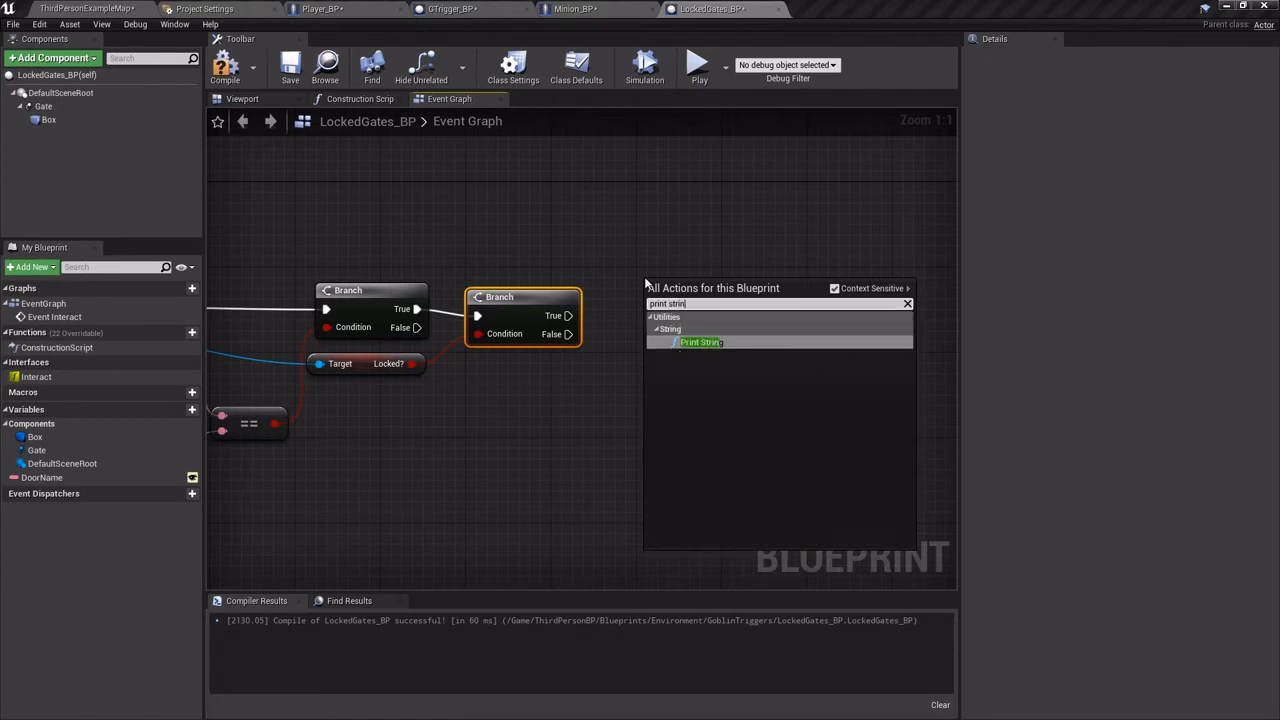
key(Return)
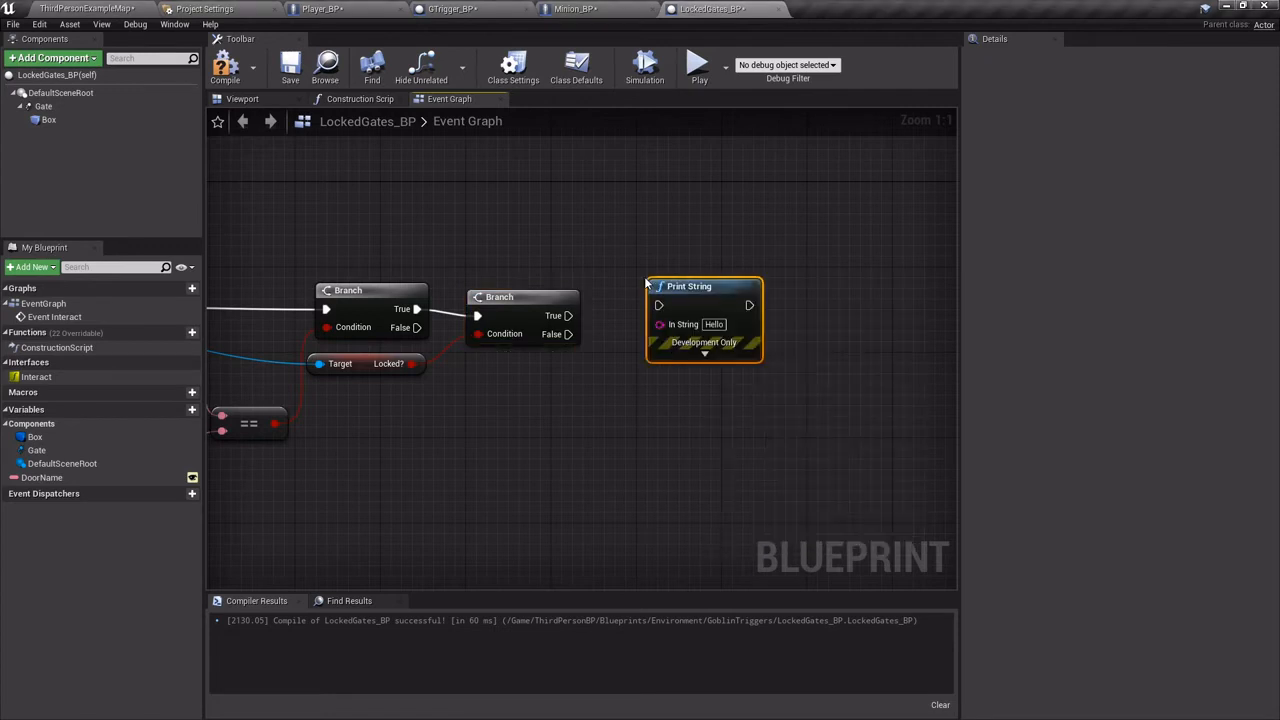
drag(568, 315, 659, 305)
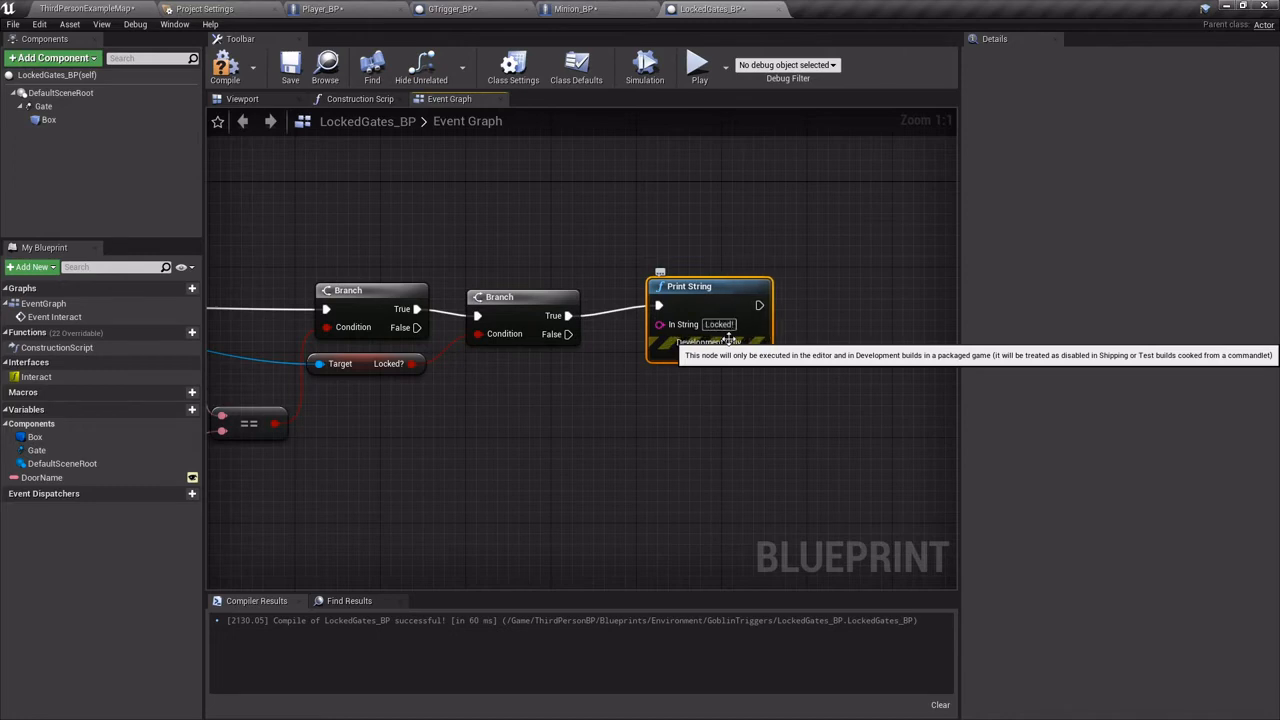
drag(685, 292, 686, 249)
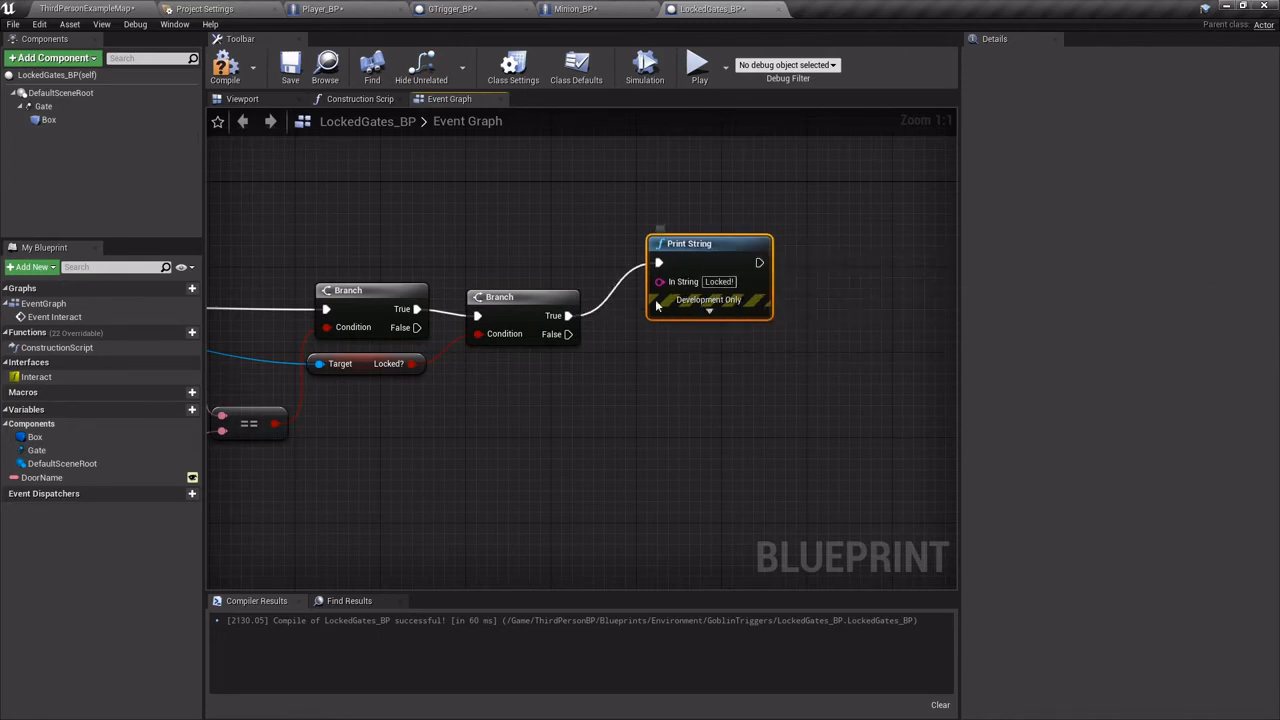
Add a Spawn Emitter at Location node below the Print String node.
right_click(635, 385)
text(spawn emitter)
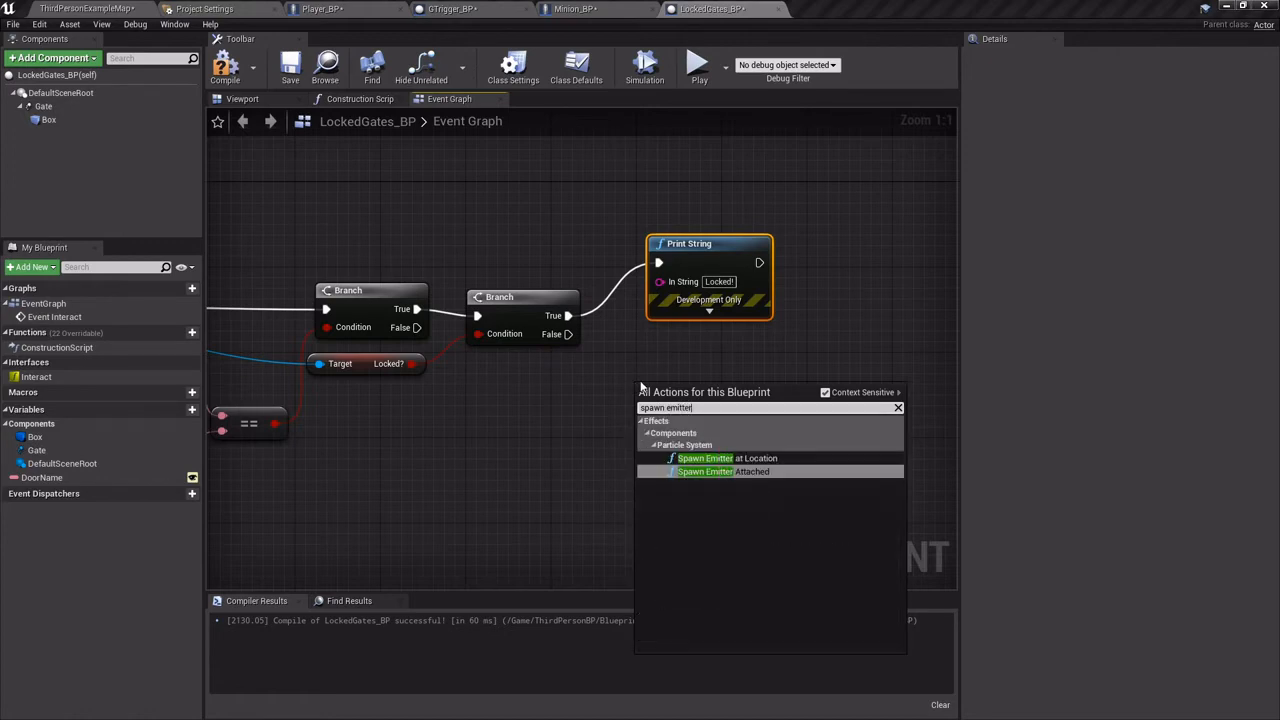
click(707, 459)
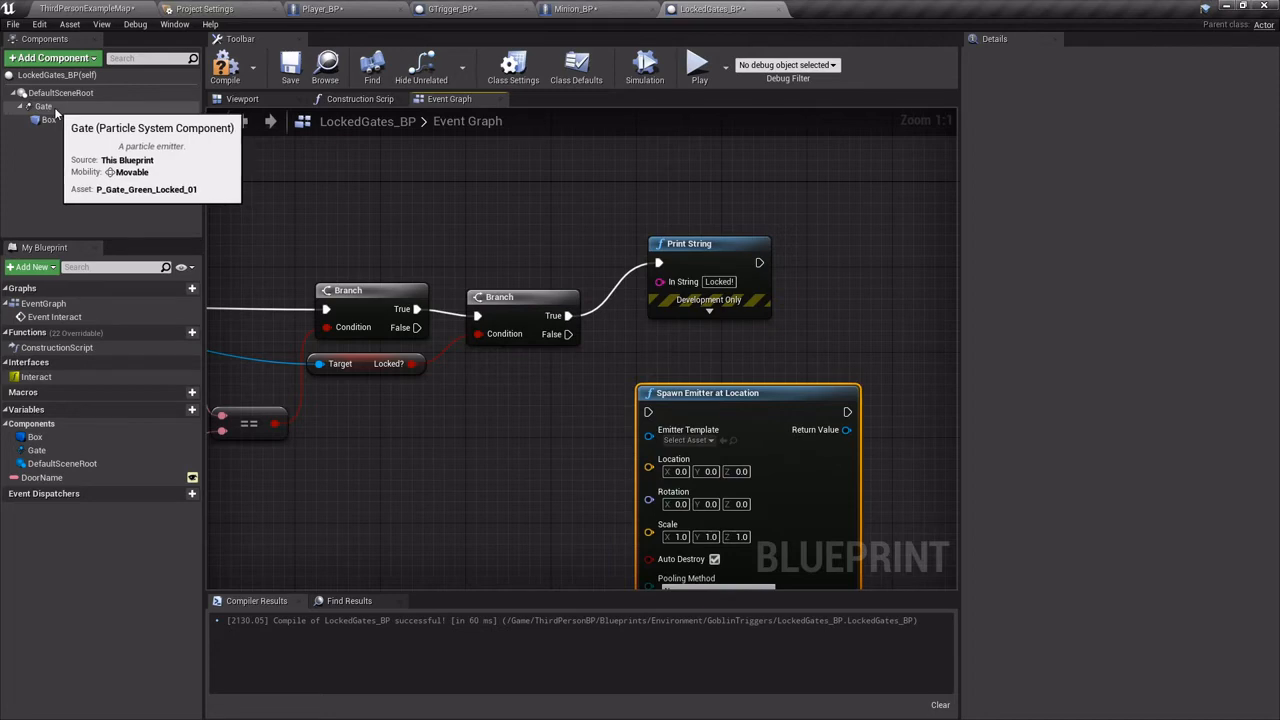
Add a Gate component reference with a GetWorldTransform node and place both beside the Spawn Emitter at Location node.
drag(50, 107, 312, 536)
right_drag(312, 536, 316, 461)
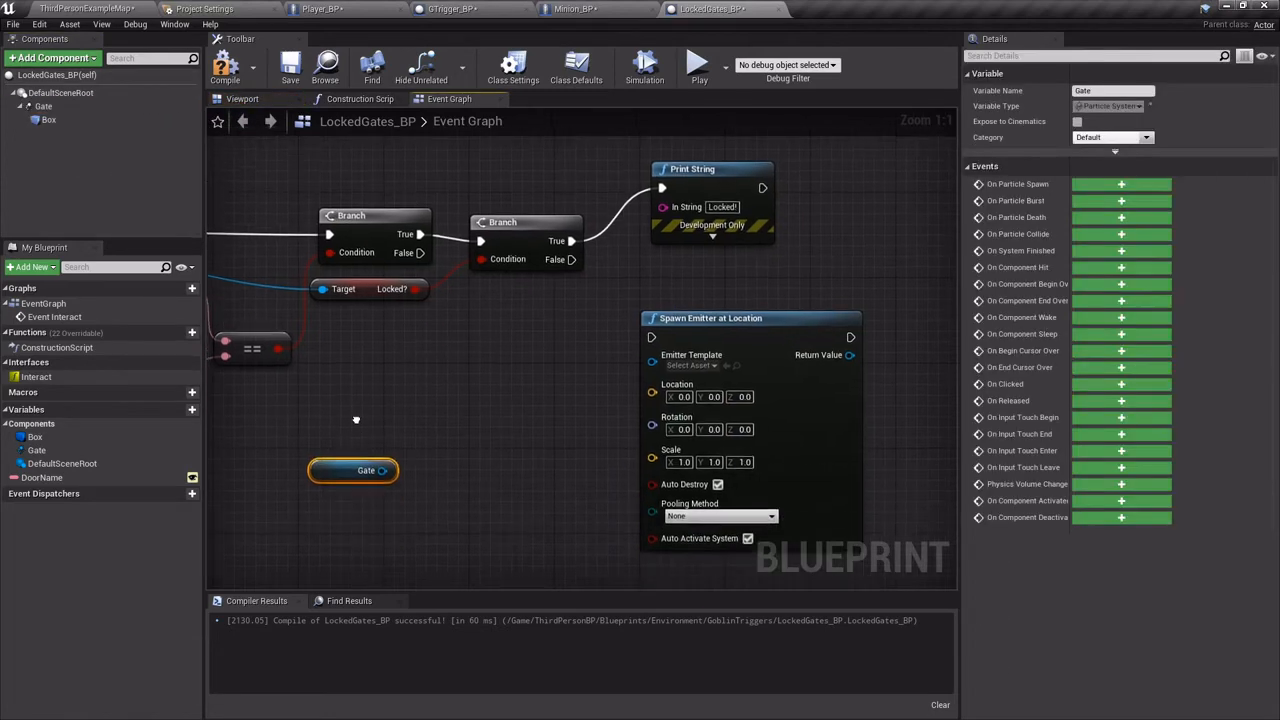
drag(381, 469, 440, 465)
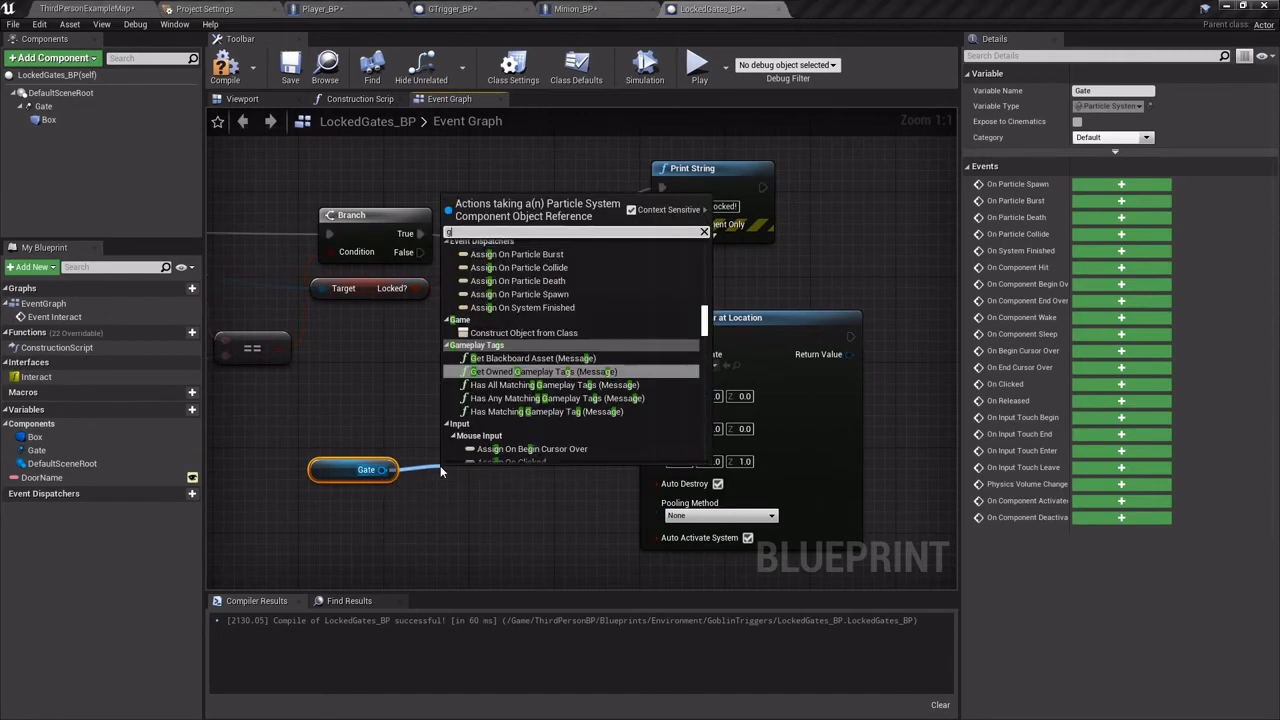
text(get tra)
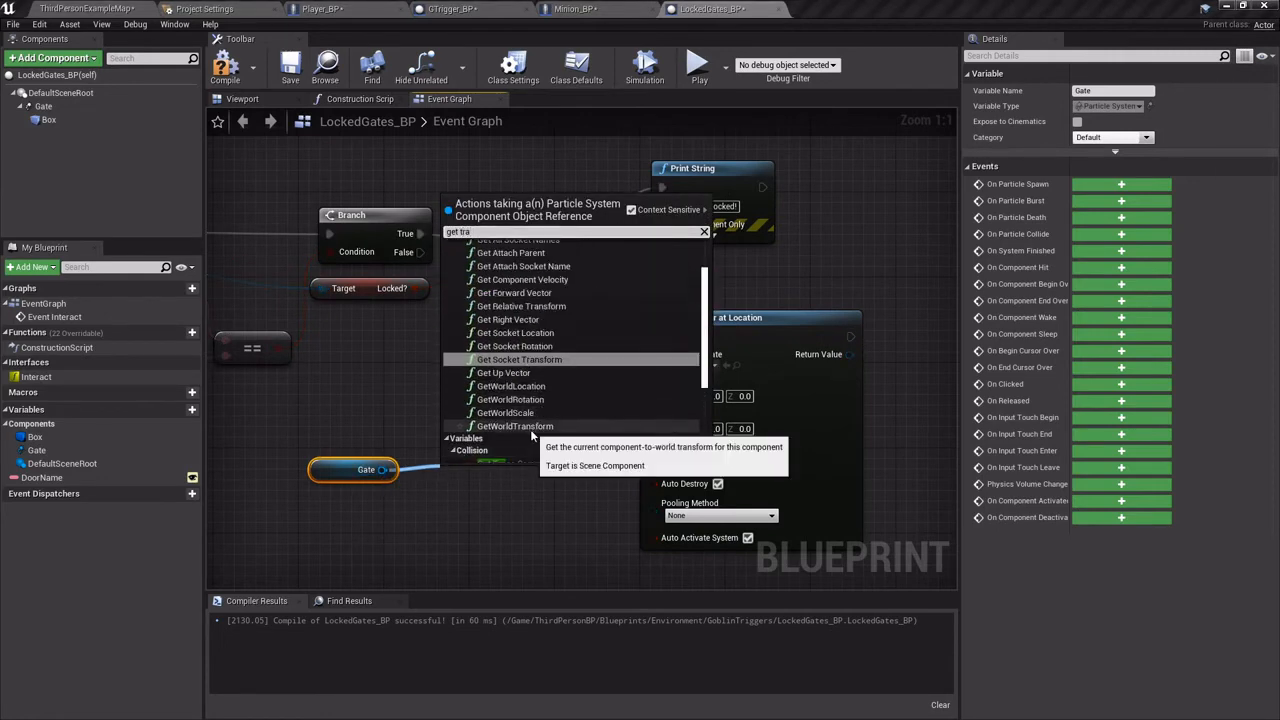
click(530, 426)
drag(507, 505, 480, 458)
drag(434, 400, 368, 476)
drag(500, 446, 424, 441)
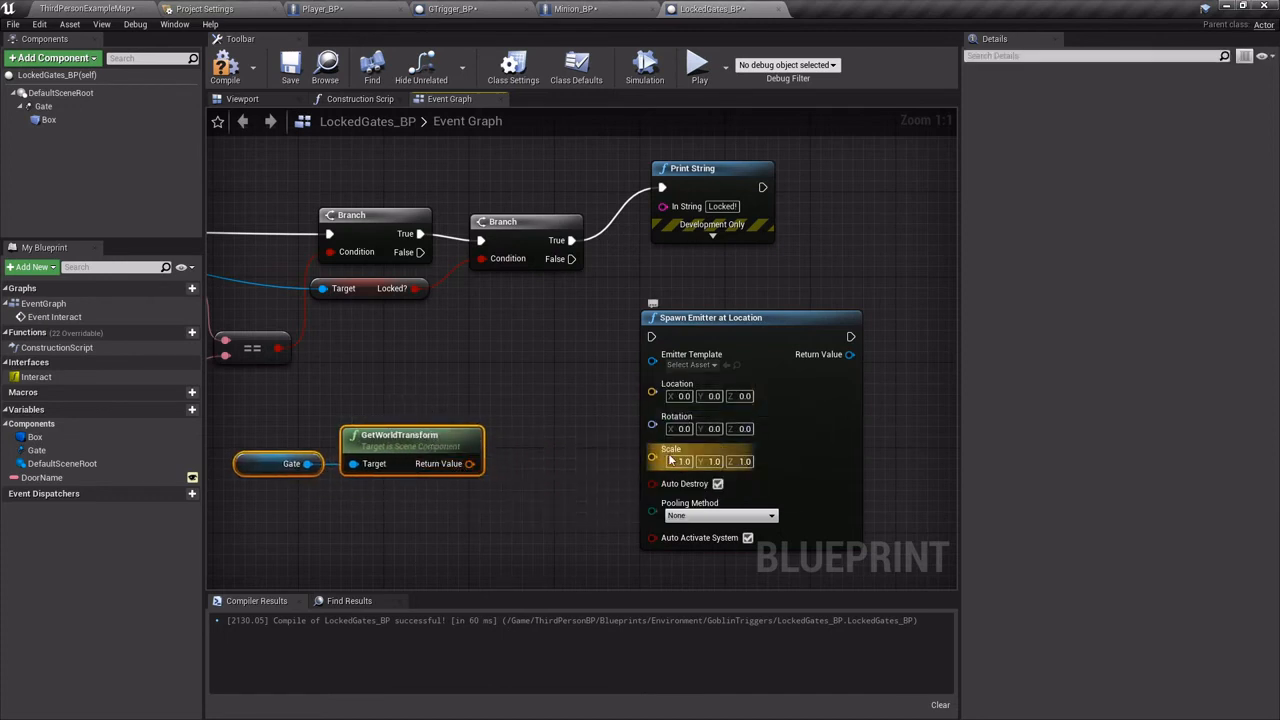
Split the GetWorldTransform return value and connect its location, rotation and scale to the matching Spawn Emitter at Location inputs.
right_click(466, 468)
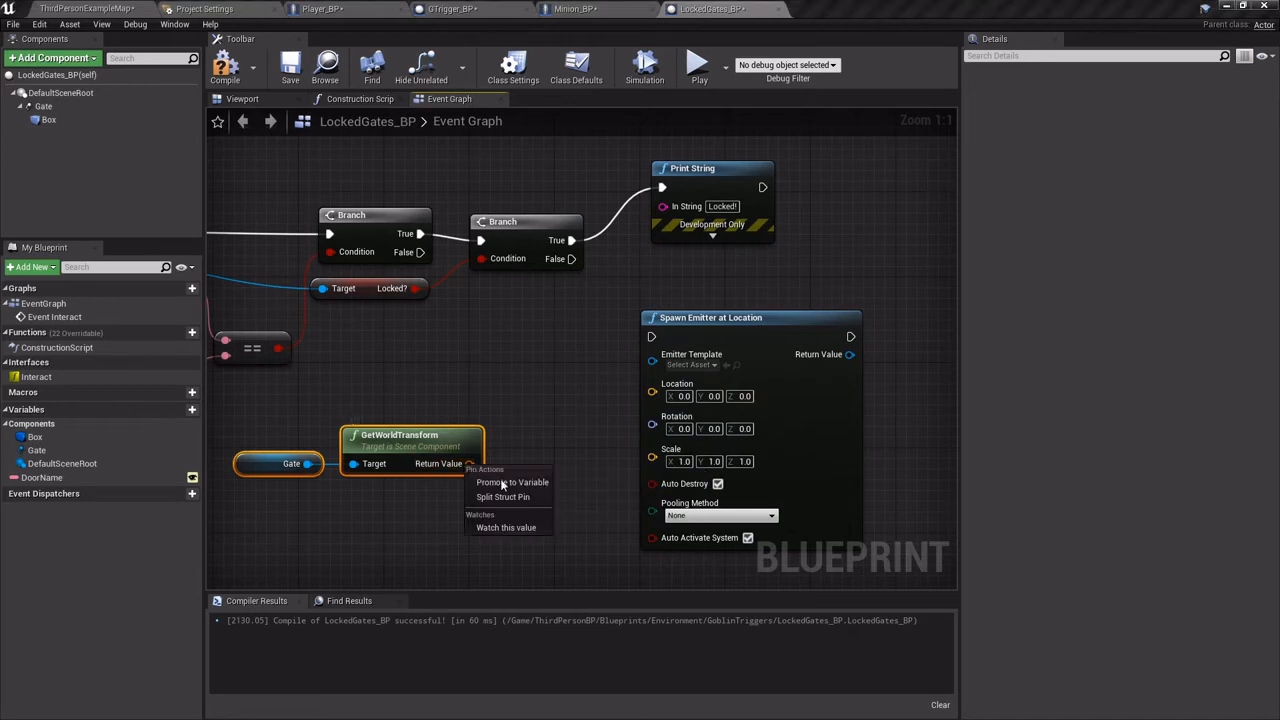
click(505, 500)
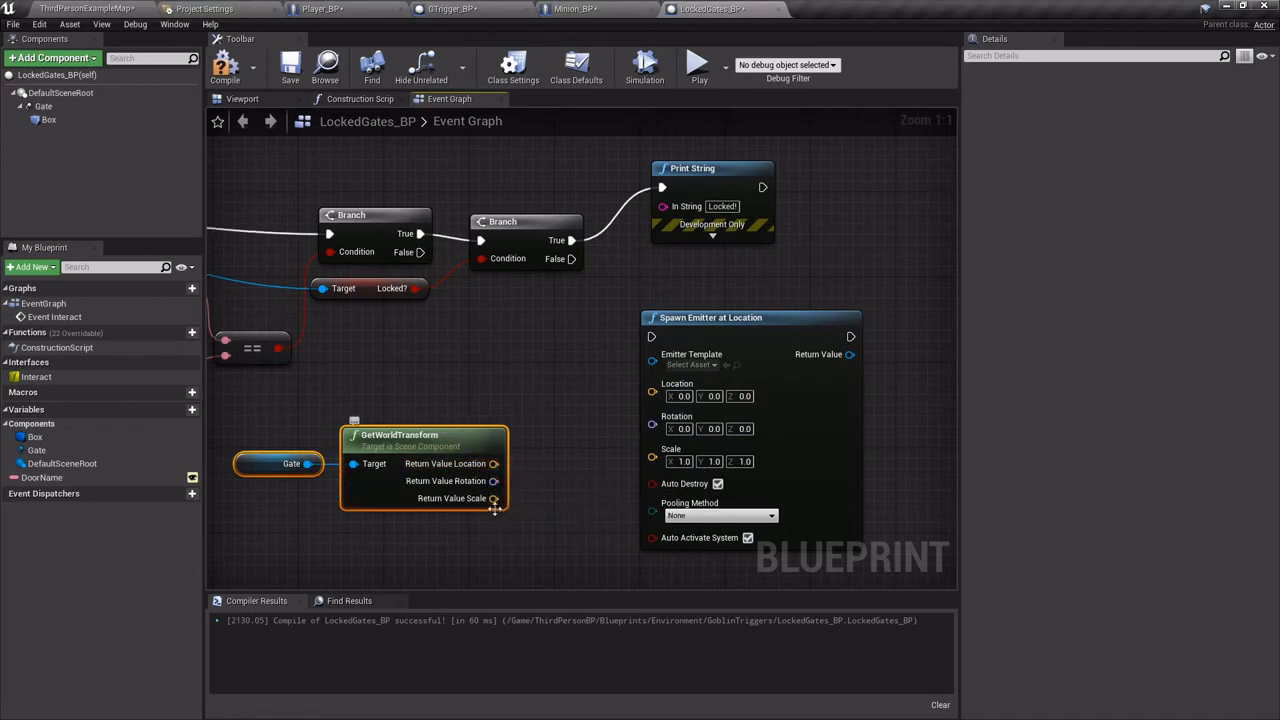
drag(490, 464, 652, 409)
drag(493, 498, 652, 426)
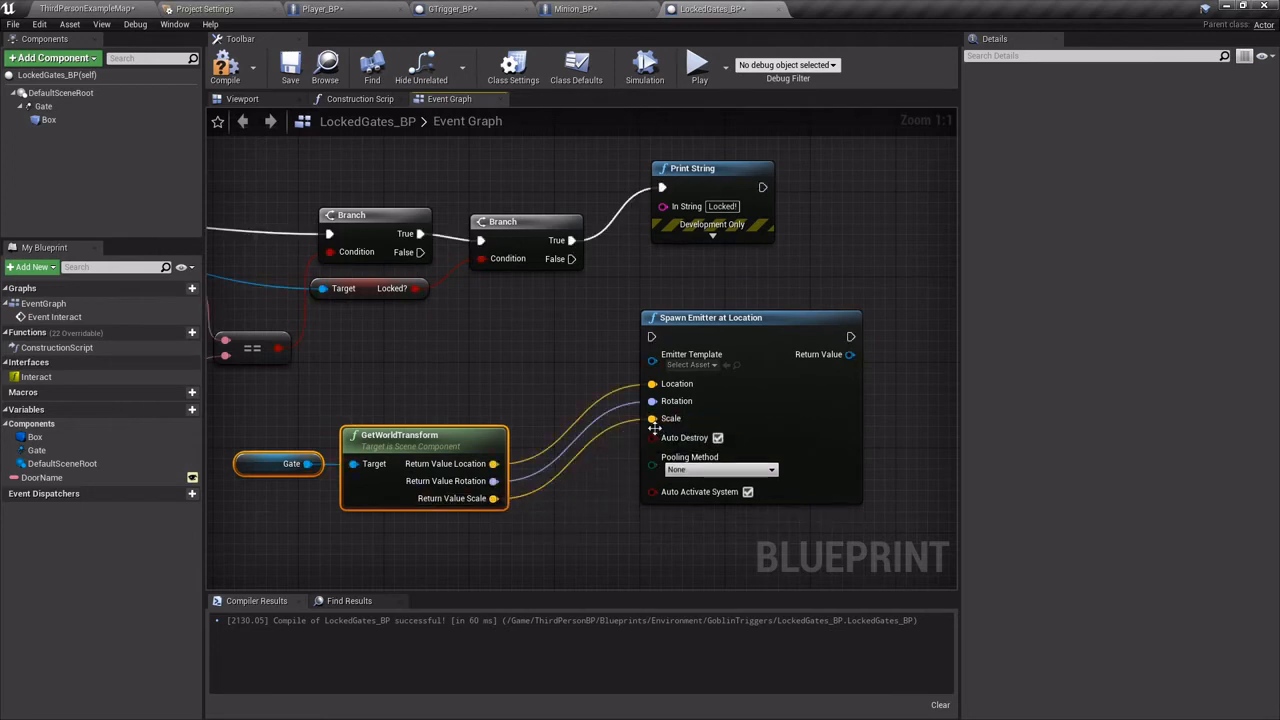
Run Spawn Emitter at Location from the second Branch's False output and promote its Emitter Template to a variable named GateOpening.
drag(567, 260, 556, 353)
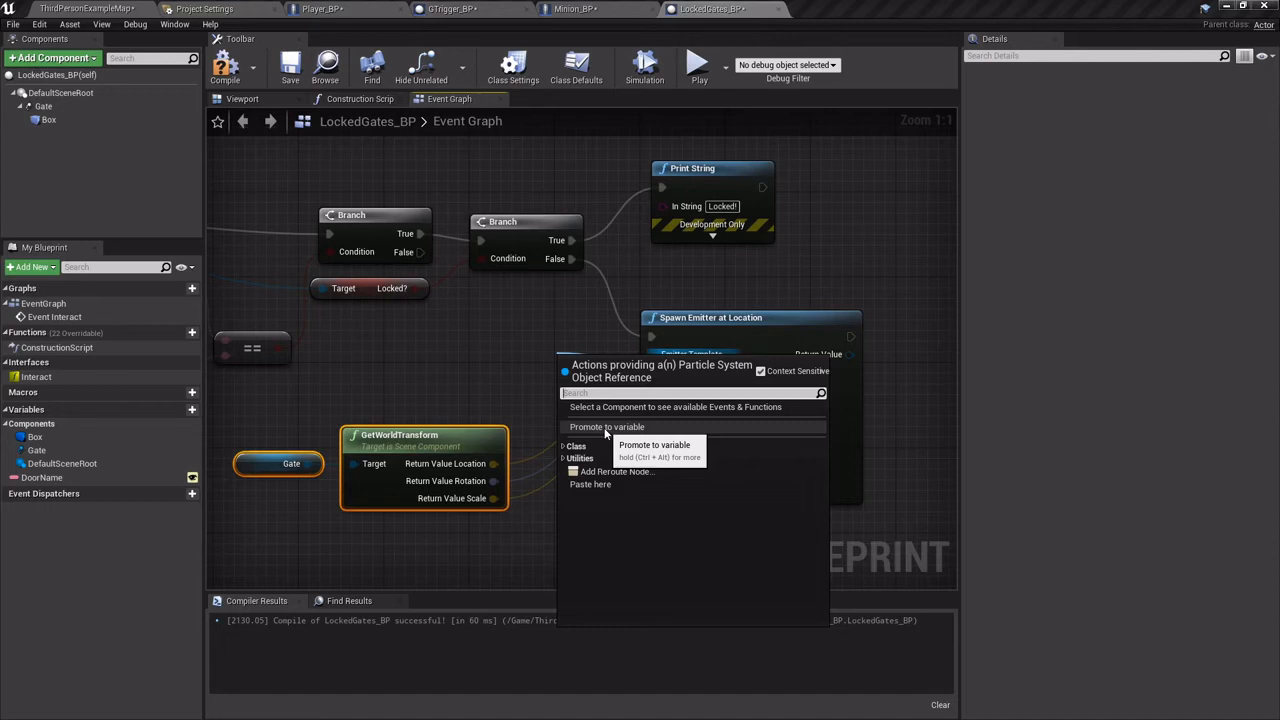
click(600, 340)
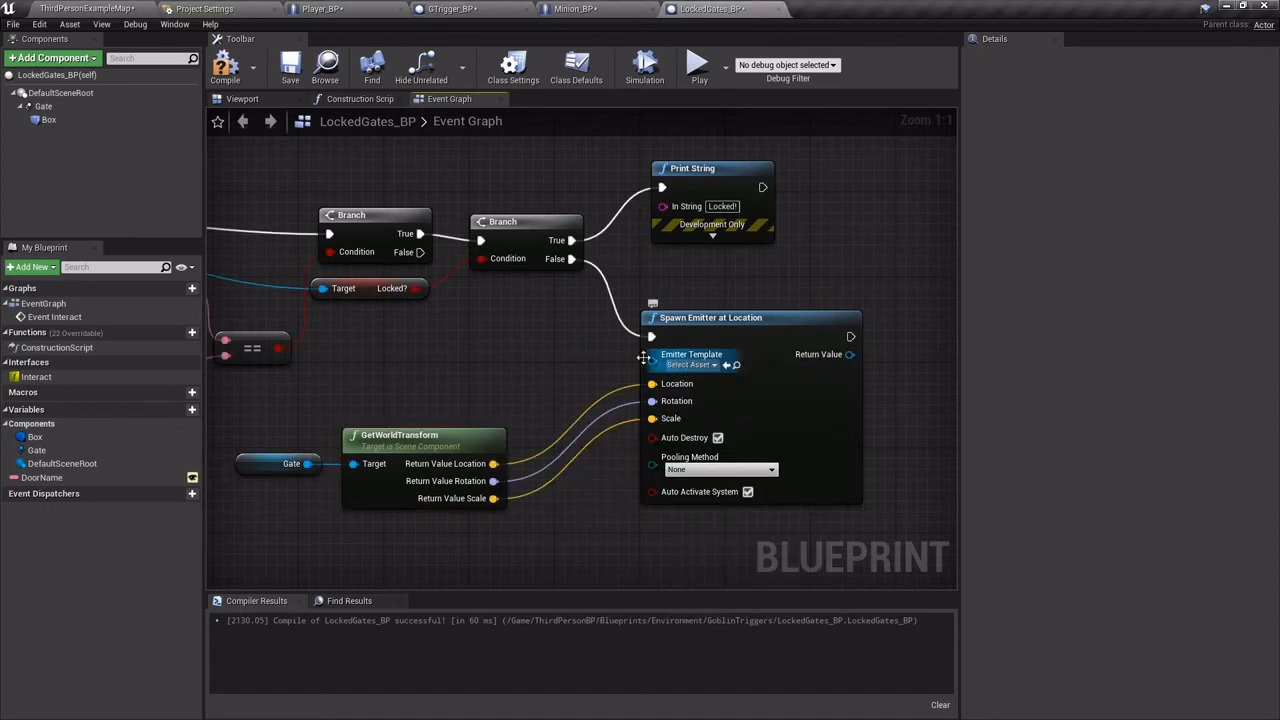
drag(643, 358, 575, 325)
click(630, 428)
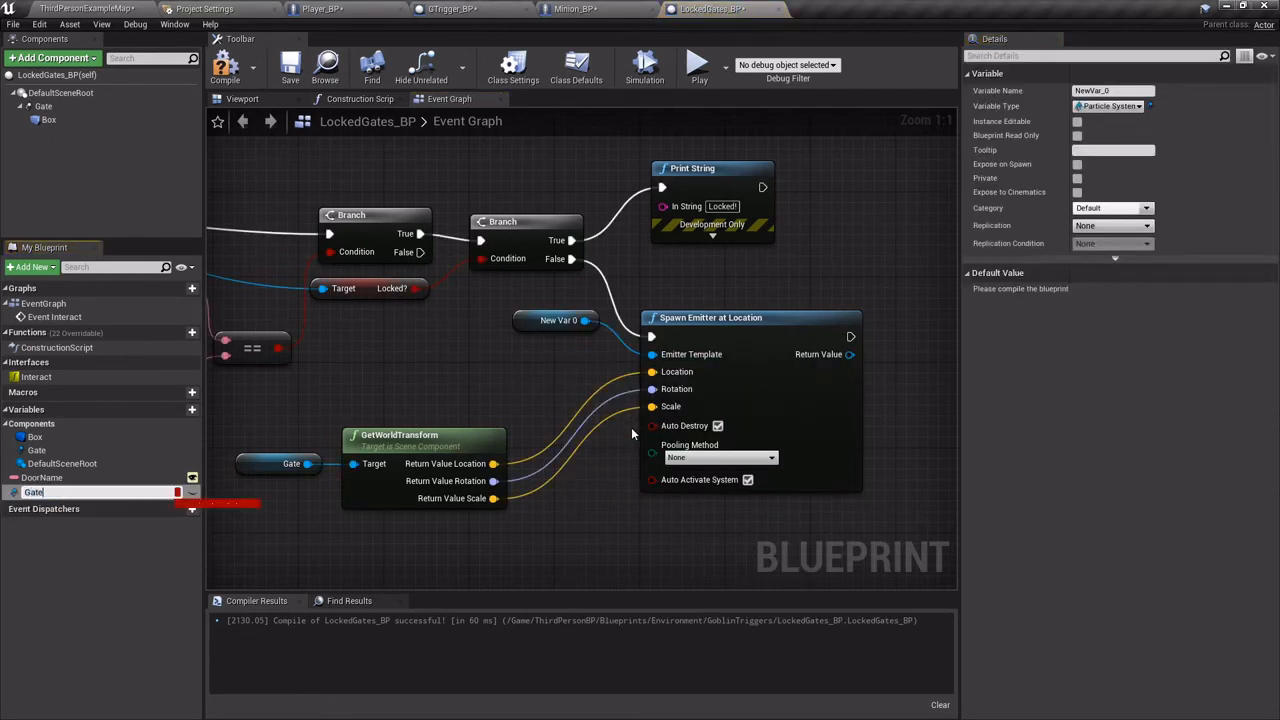
text(GateOpening)
key(Return)
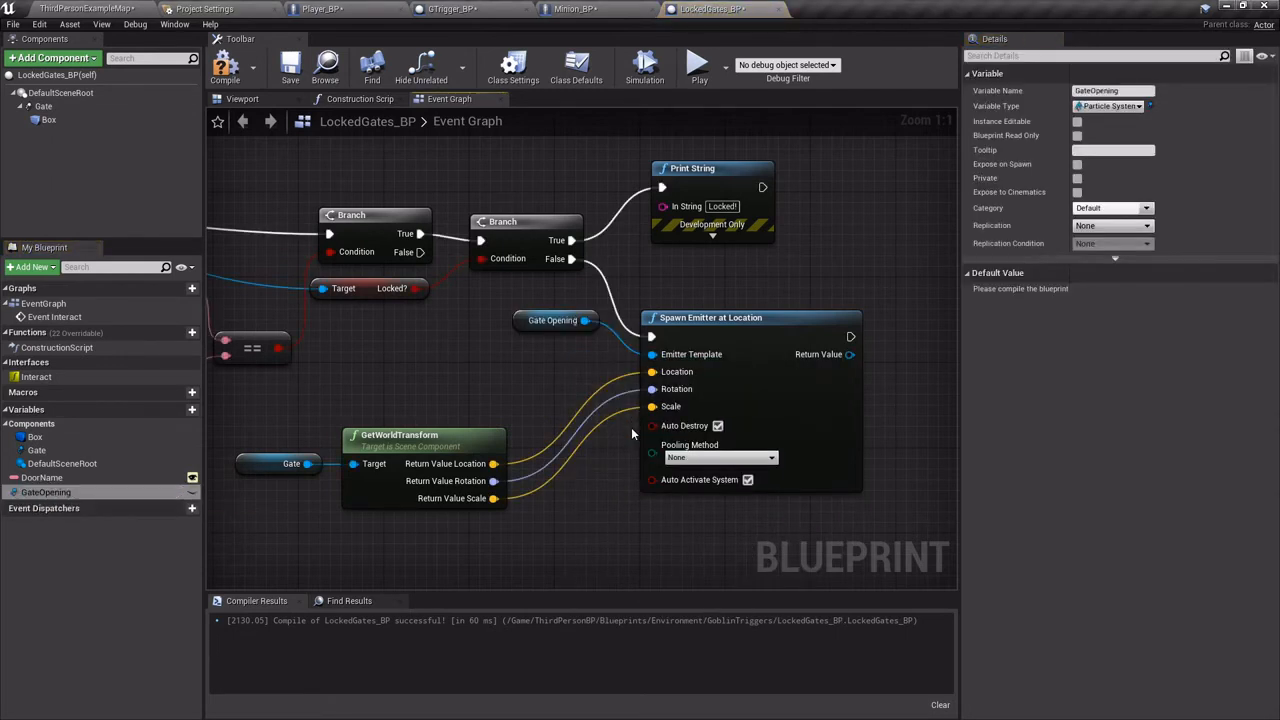
Make GateOpening instance-editable, compile the blueprint, and set the variable's default value to P_Gate_Green_Opening_01.
click(193, 492)
click(225, 68)
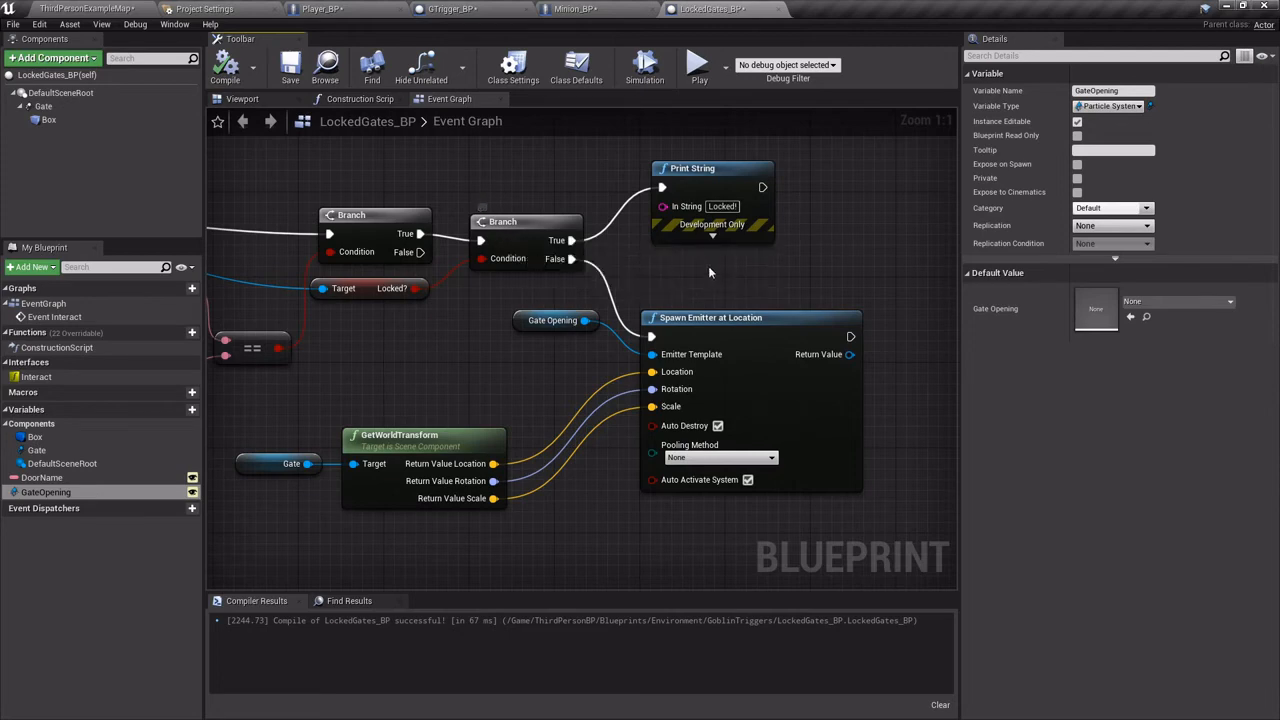
right_drag(774, 256, 626, 251)
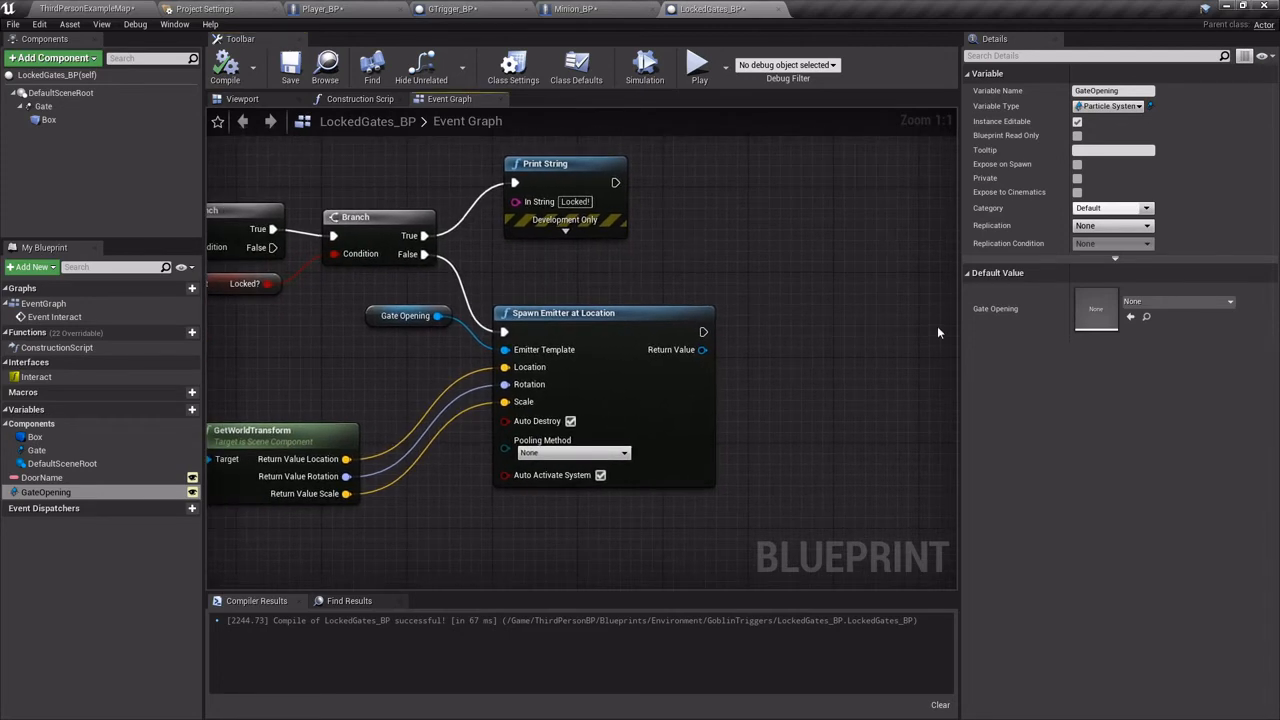
click(1160, 301)
text(gate)
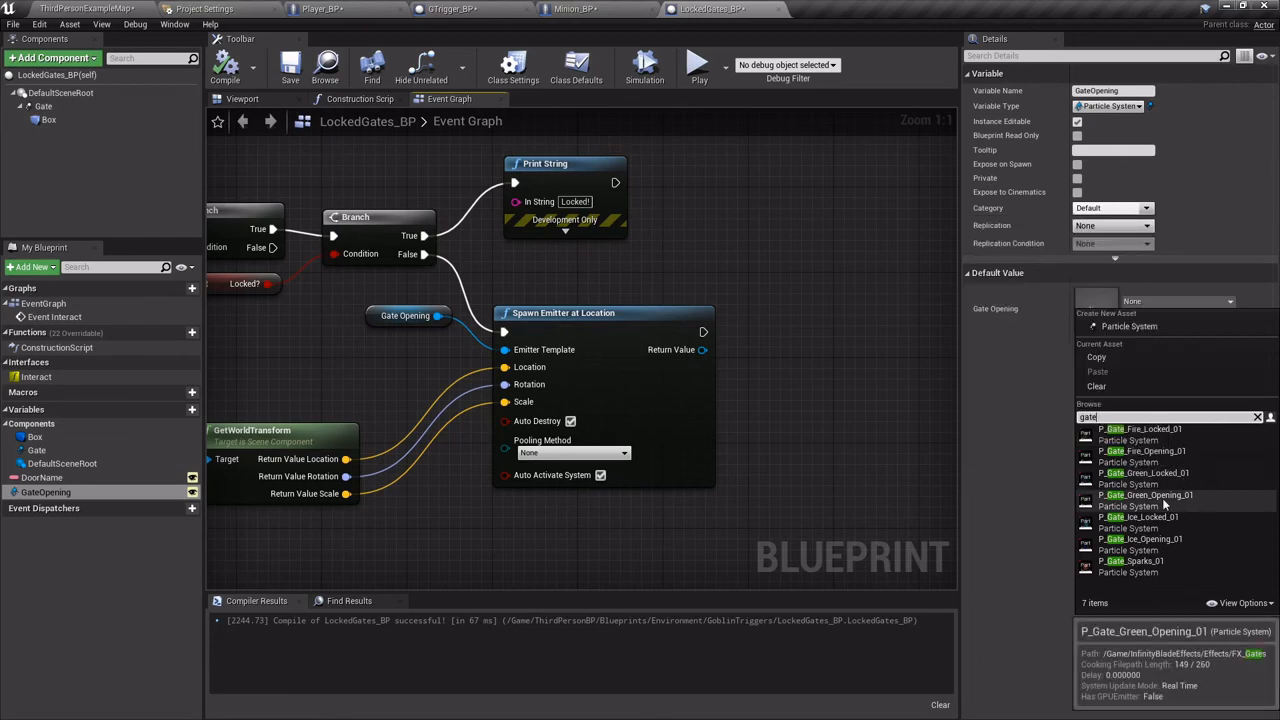
click(1163, 505)
Add a DestroyComponent node after Spawn Emitter at Location, targeting both the Gate and Box components.
right_drag(834, 383, 617, 400)
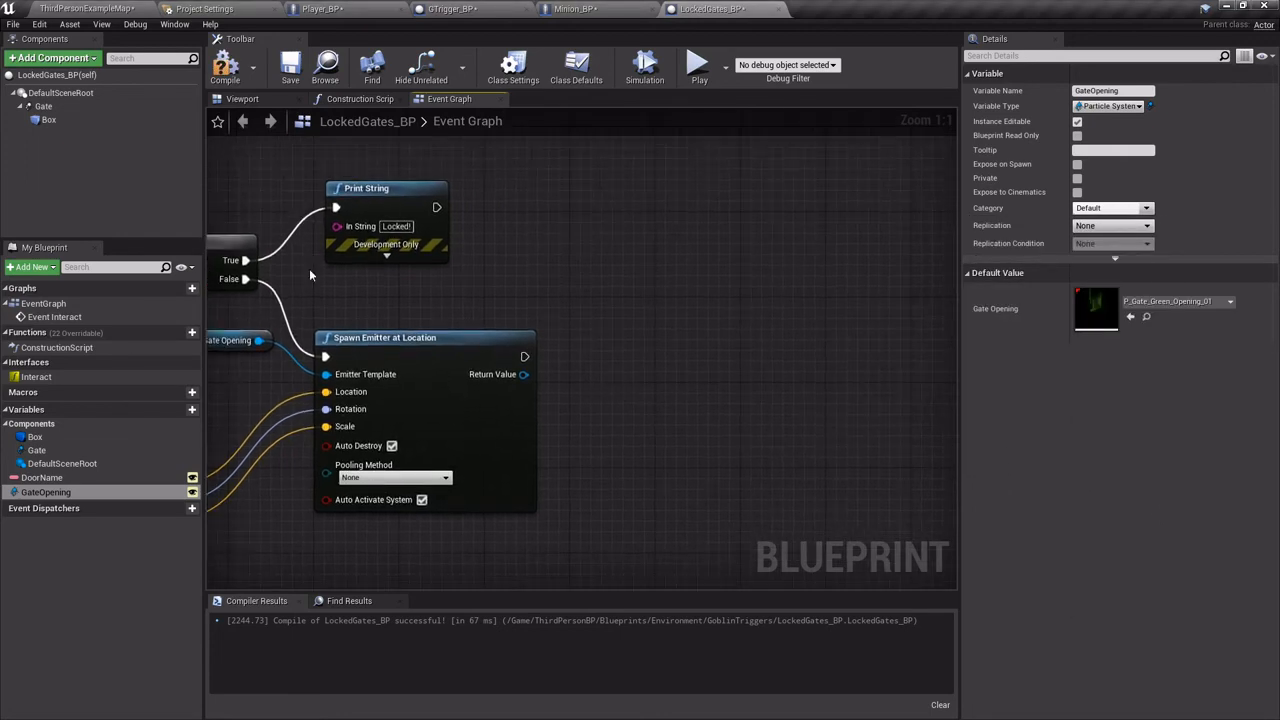
drag(42, 106, 548, 308)
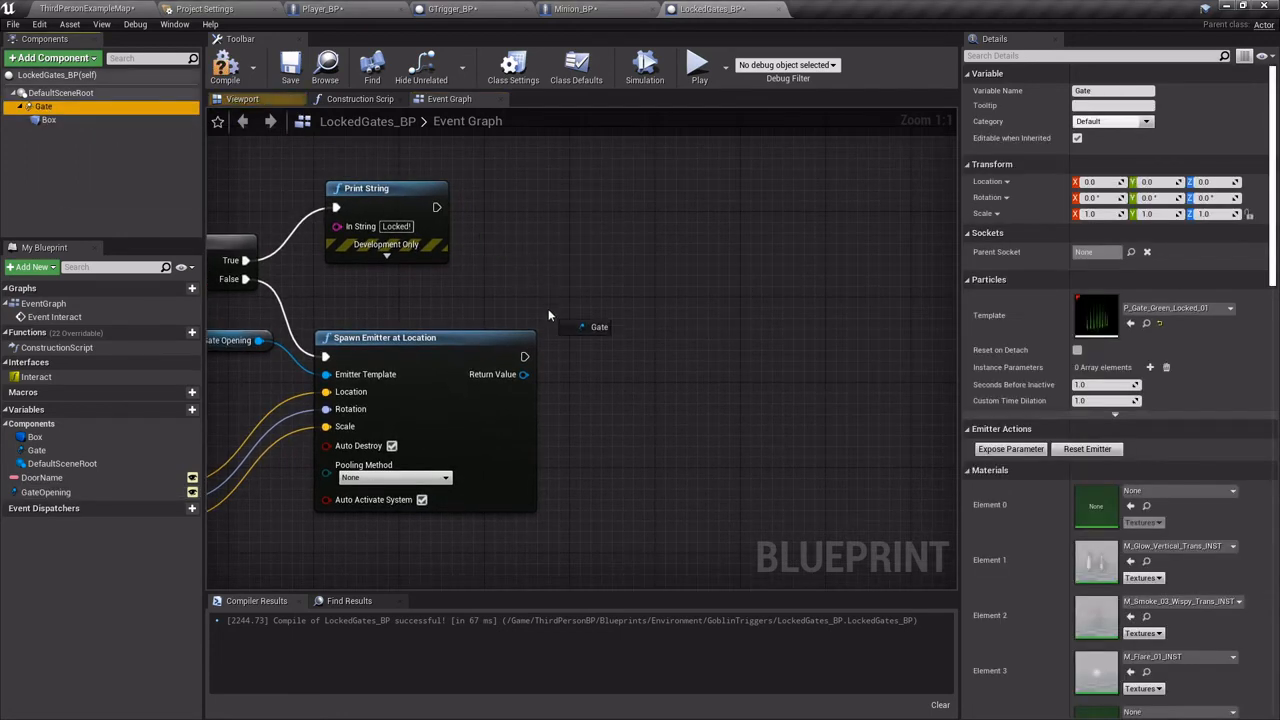
drag(456, 290, 575, 345)
text(destr)
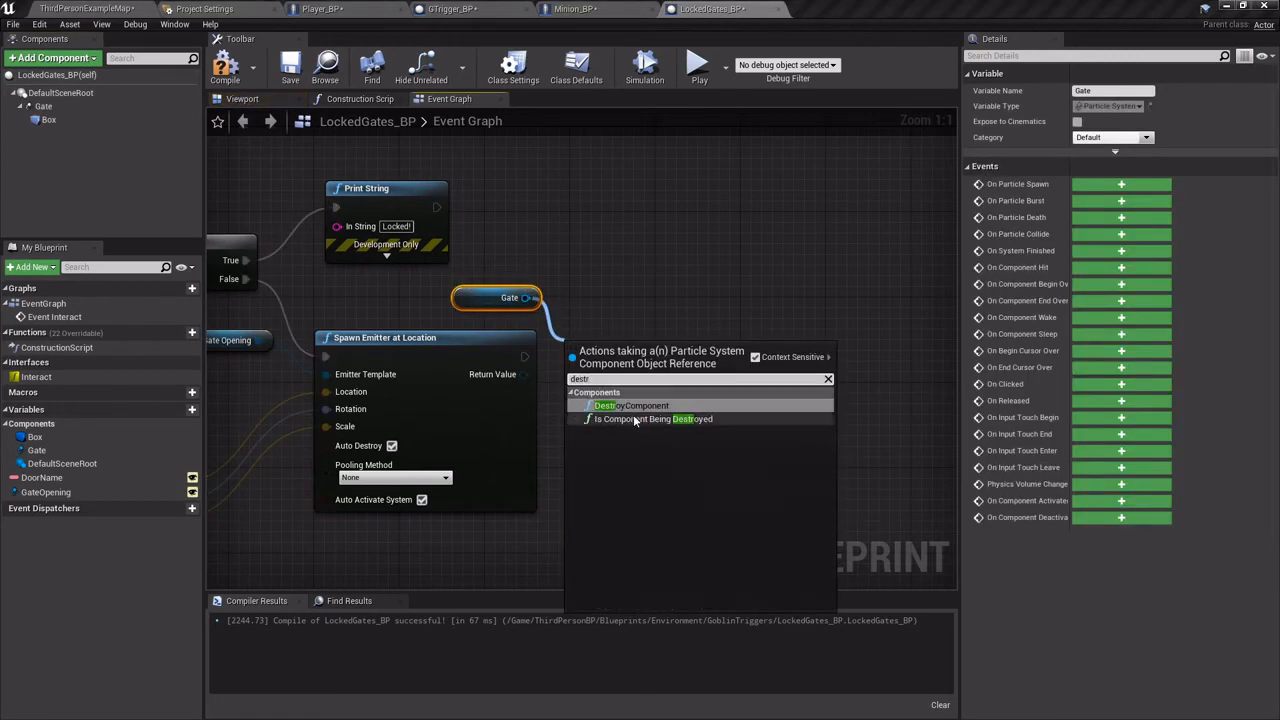
click(640, 406)
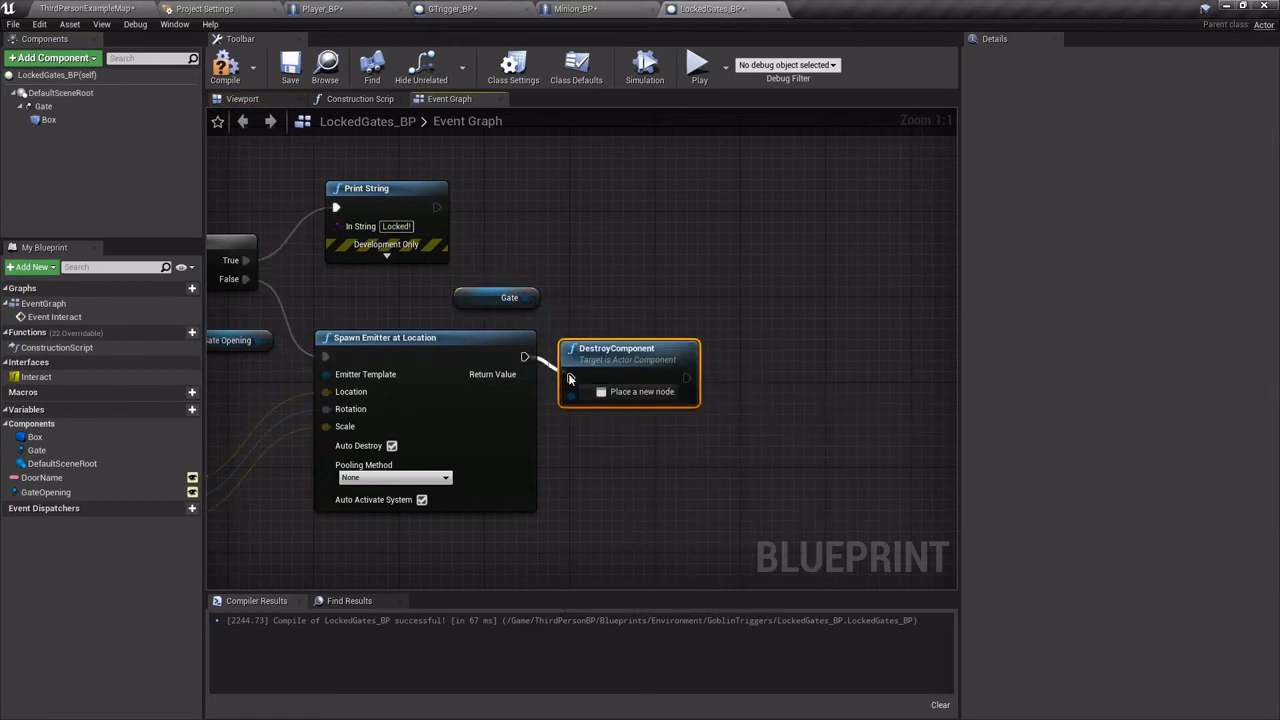
drag(610, 362, 621, 341)
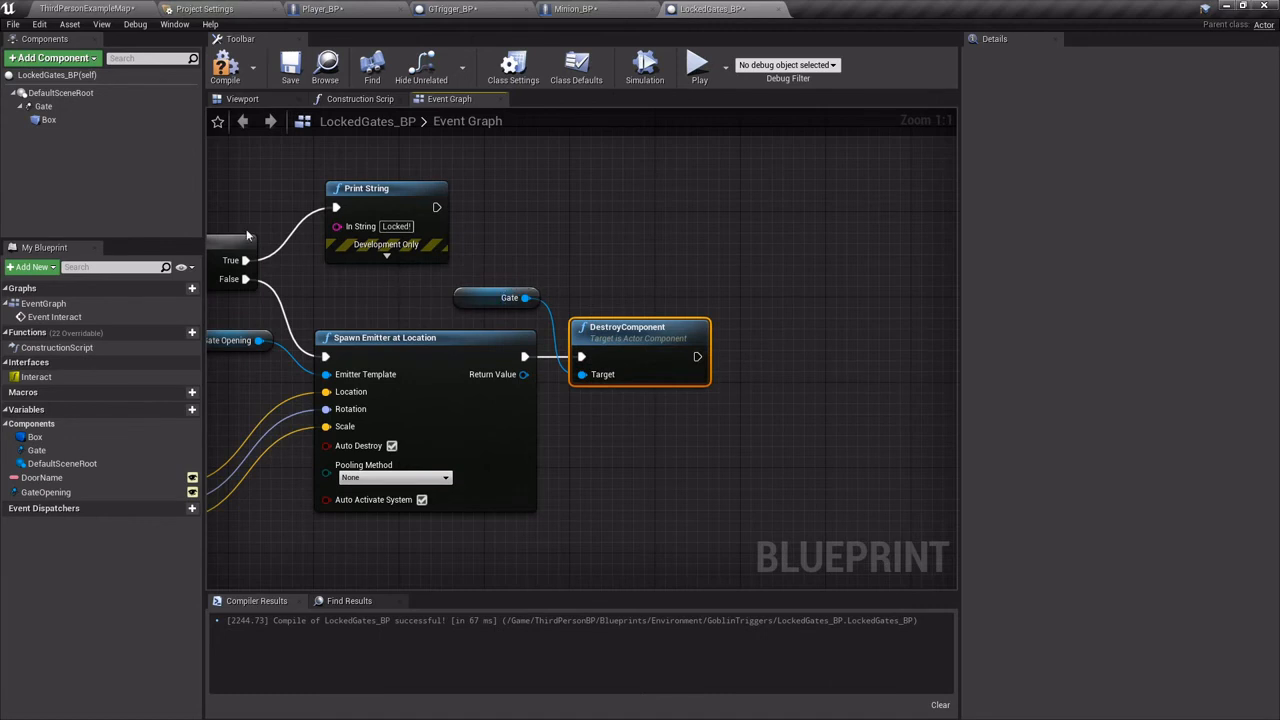
drag(48, 119, 584, 375)
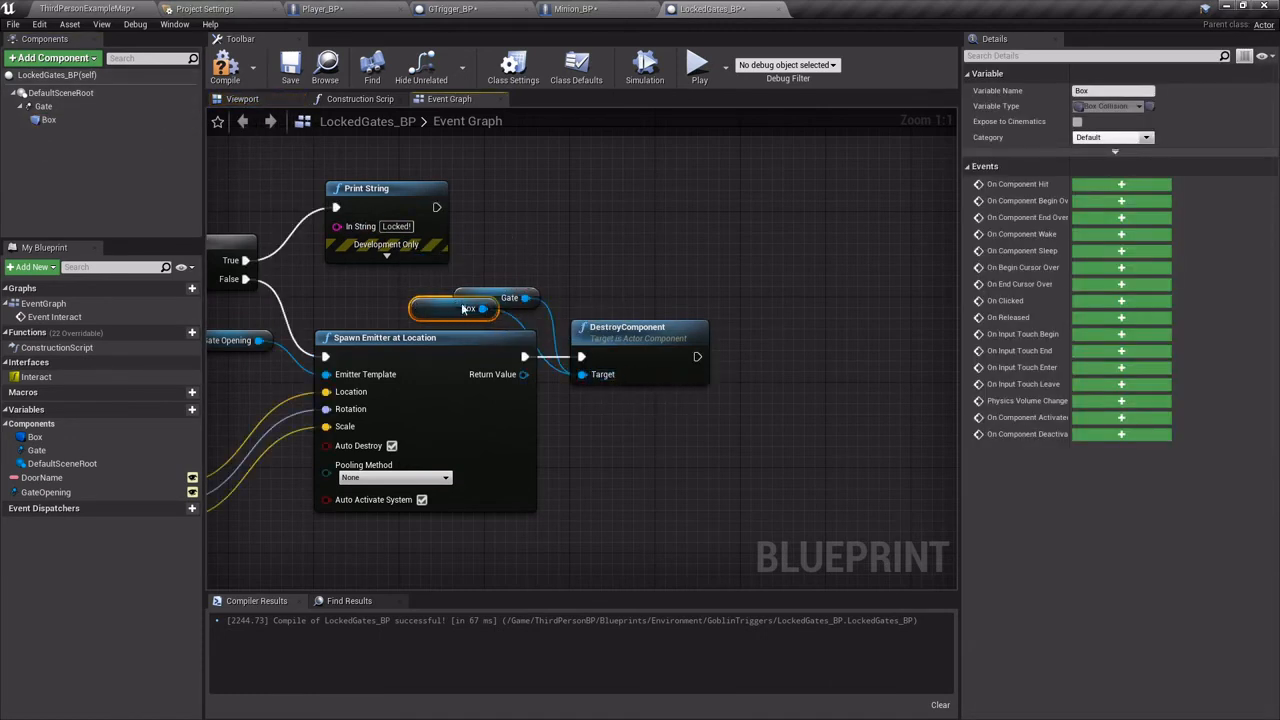
drag(465, 309, 508, 265)
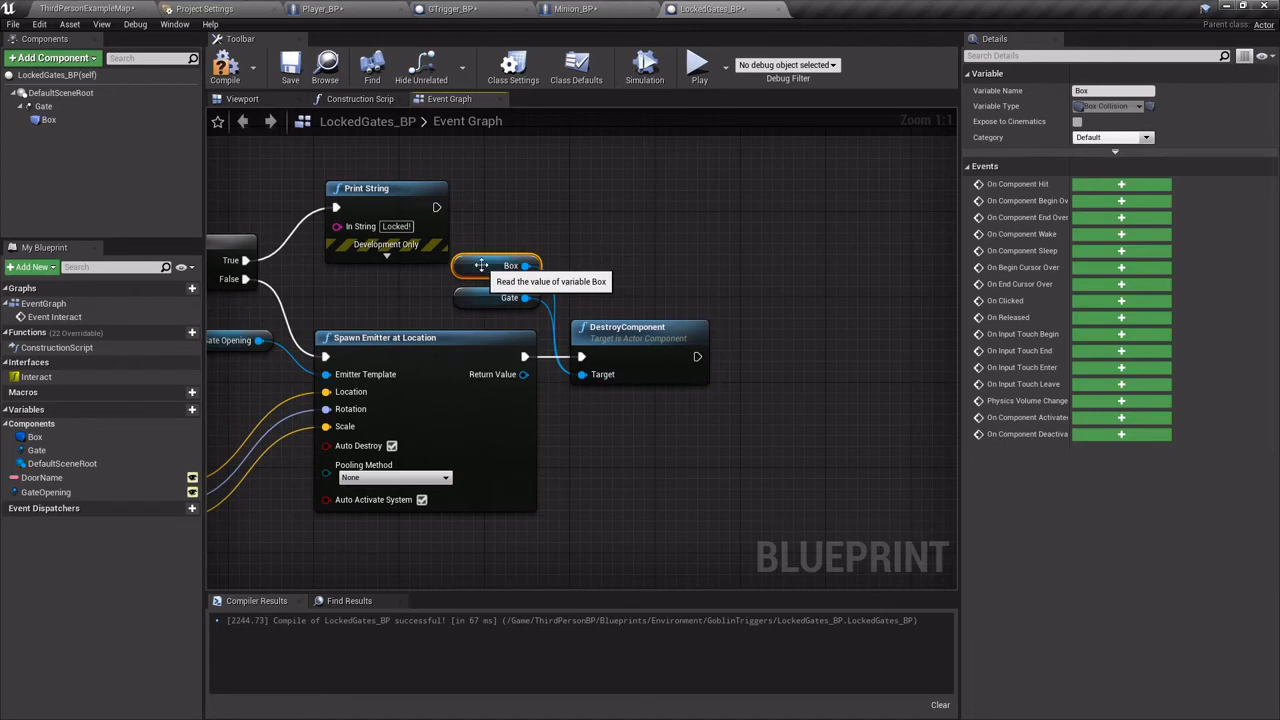
Compile LockedGates_BP and move its gate in the level along Y to about -136, onto the floor text.
click(228, 67)
scroll(288, 189, down, 3)
click(87, 8)
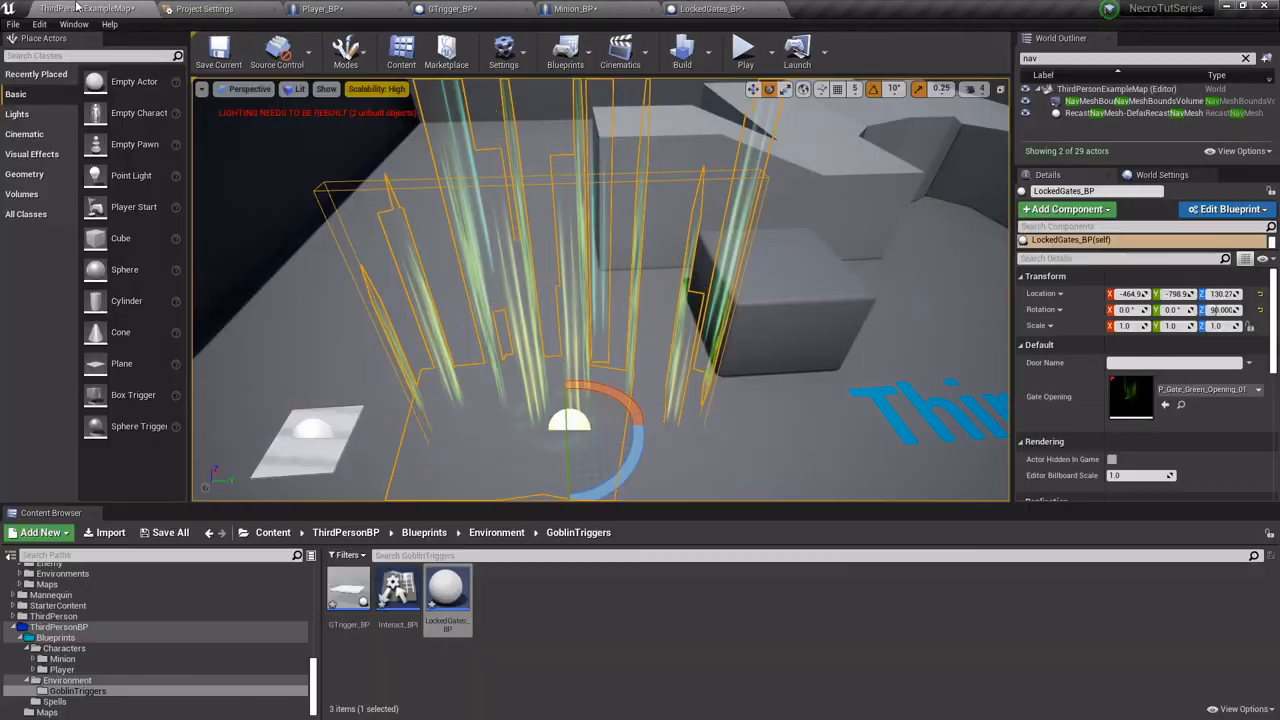
key(w)
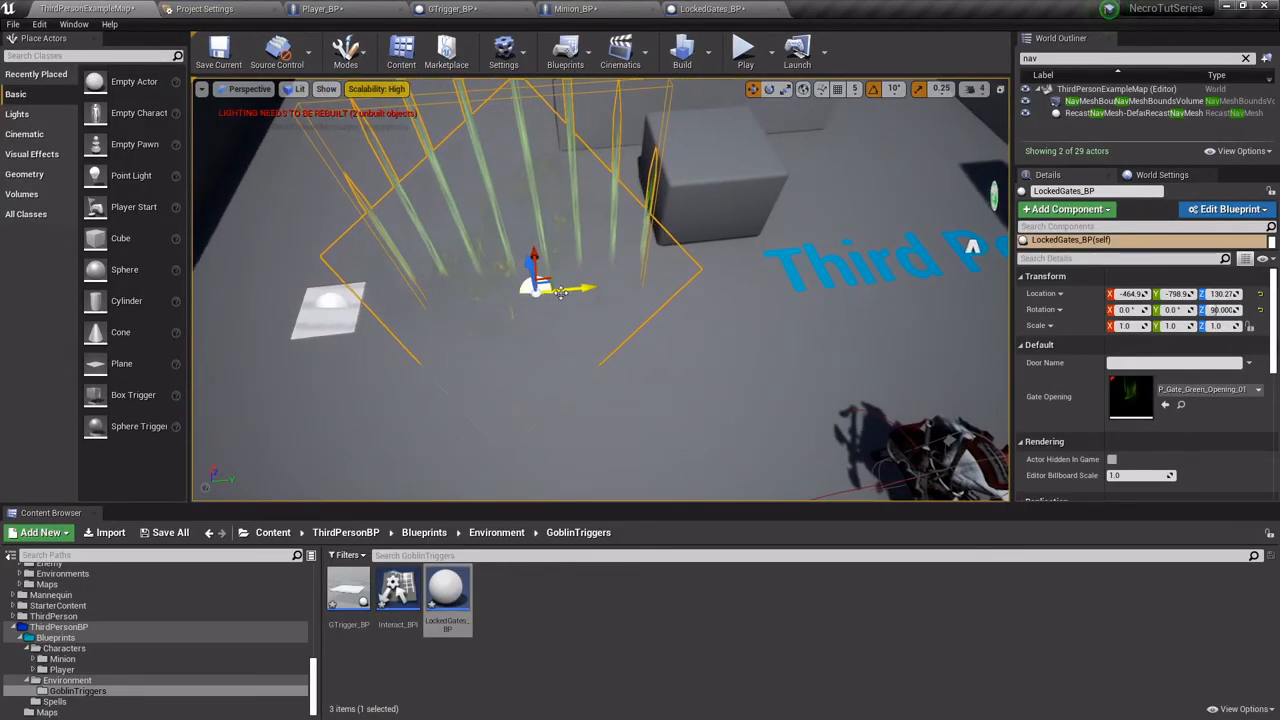
shift+drag(580, 287, 615, 285)
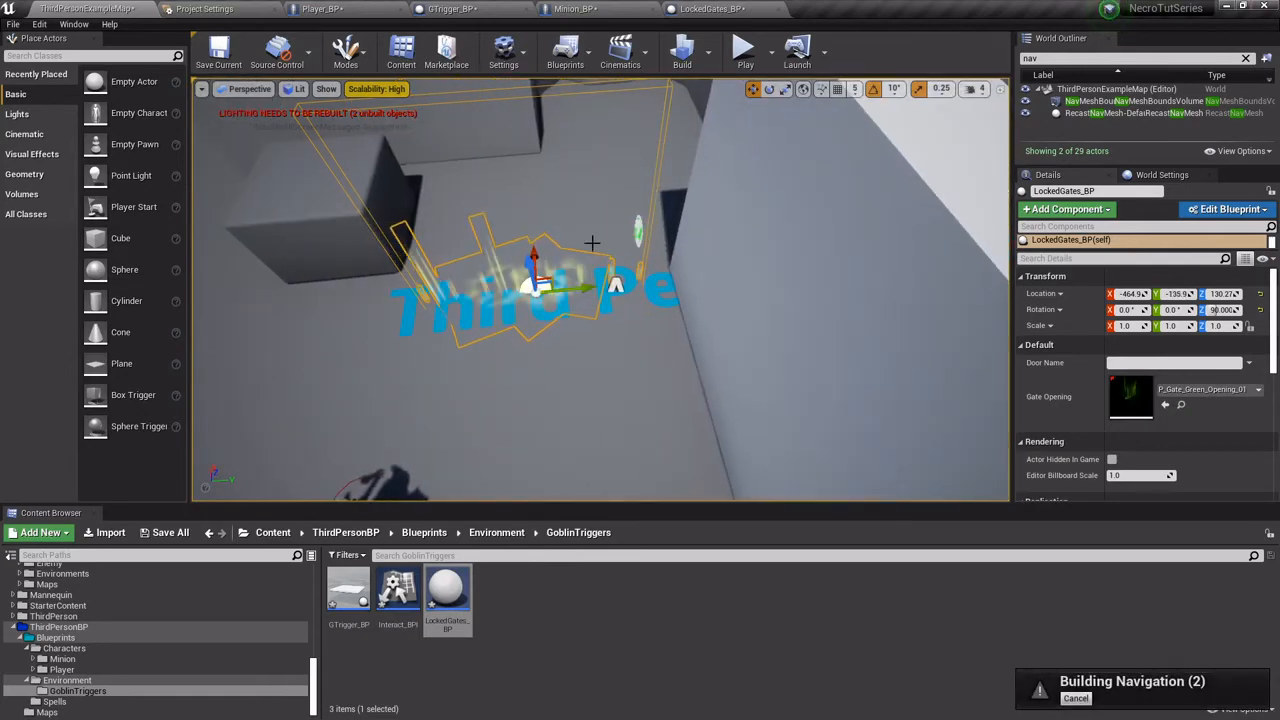
Play-test the level by summoning a minion, interacting with the gate and walking through the gateway, and end the session.
click(743, 52)
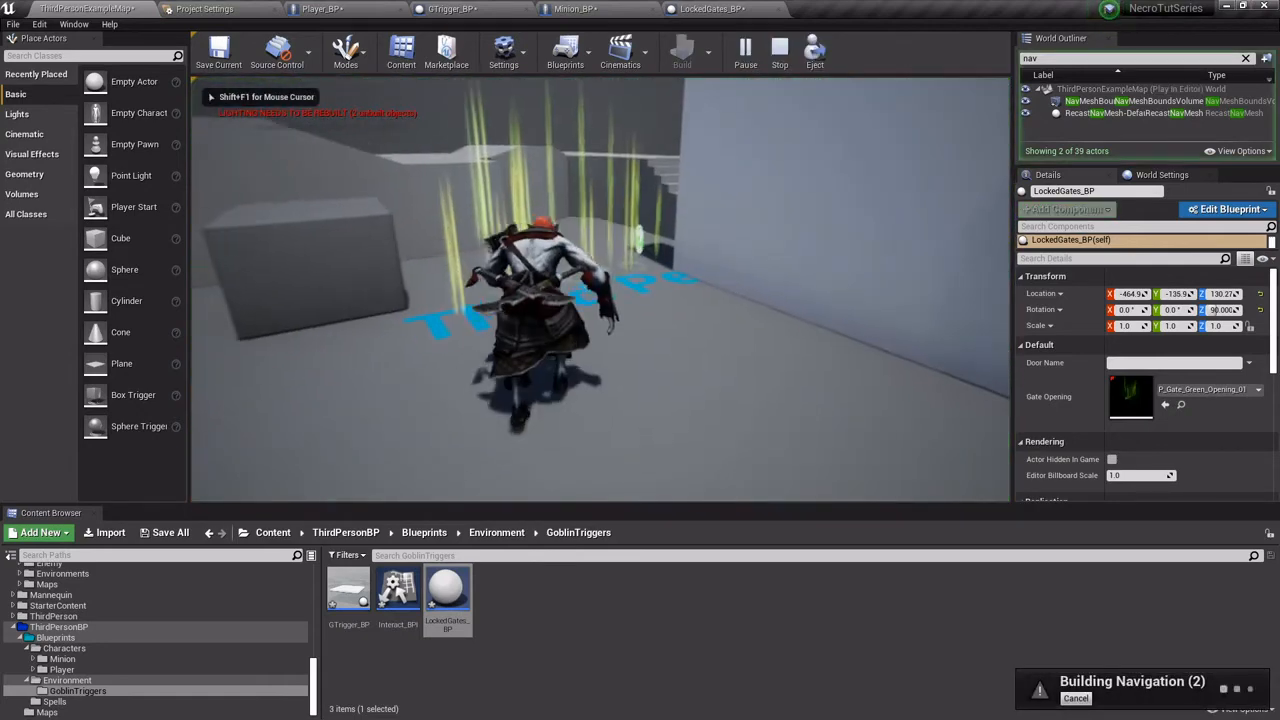
key(w)
key(a)
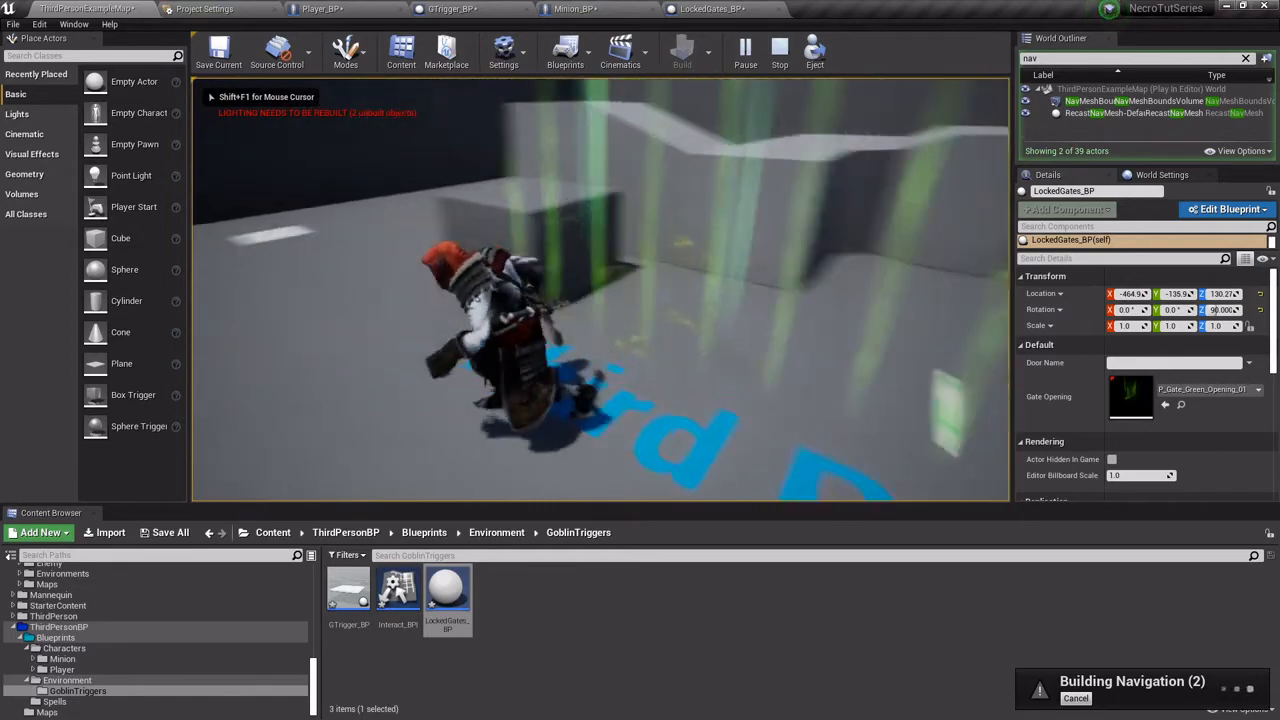
key(1)
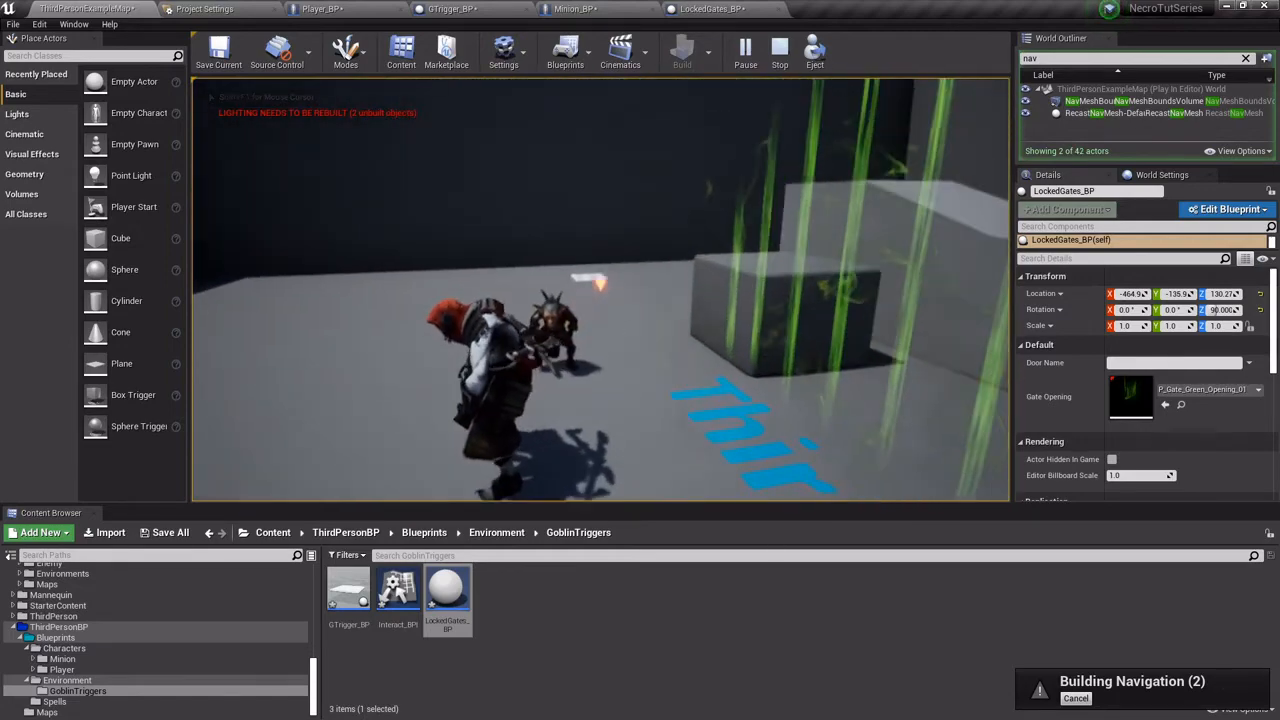
key(w)
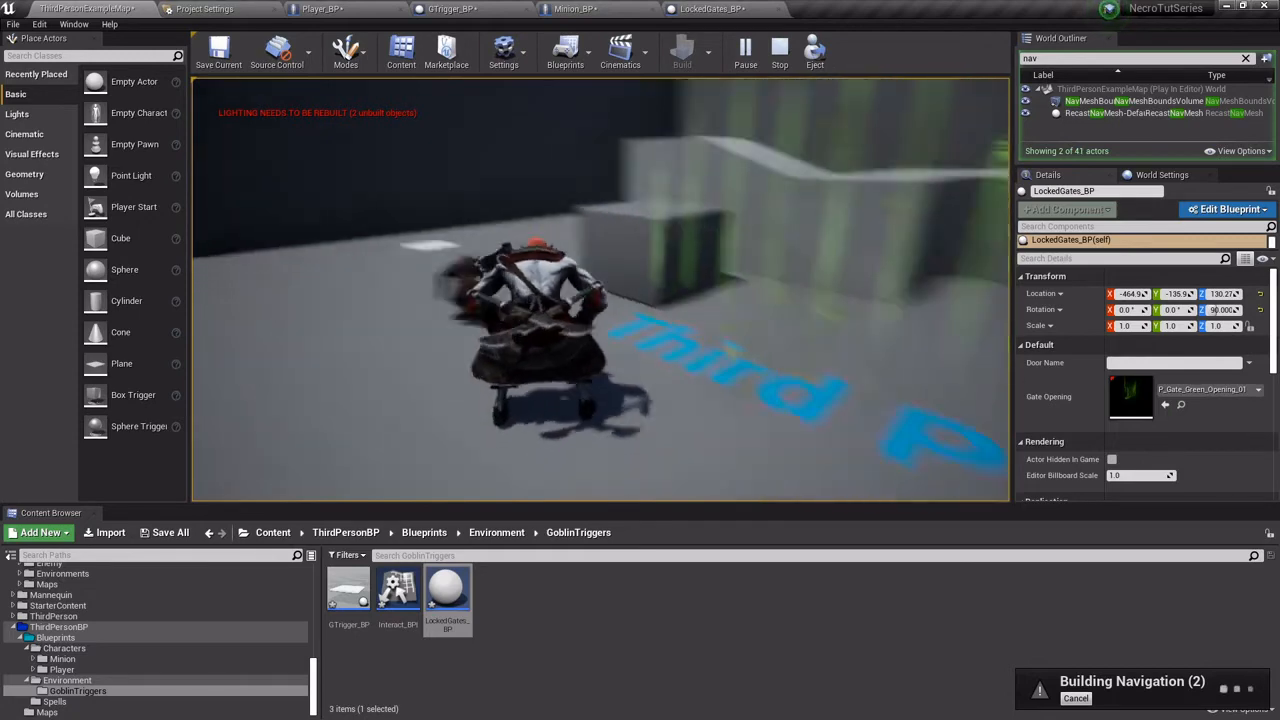
key(w)
key(e)
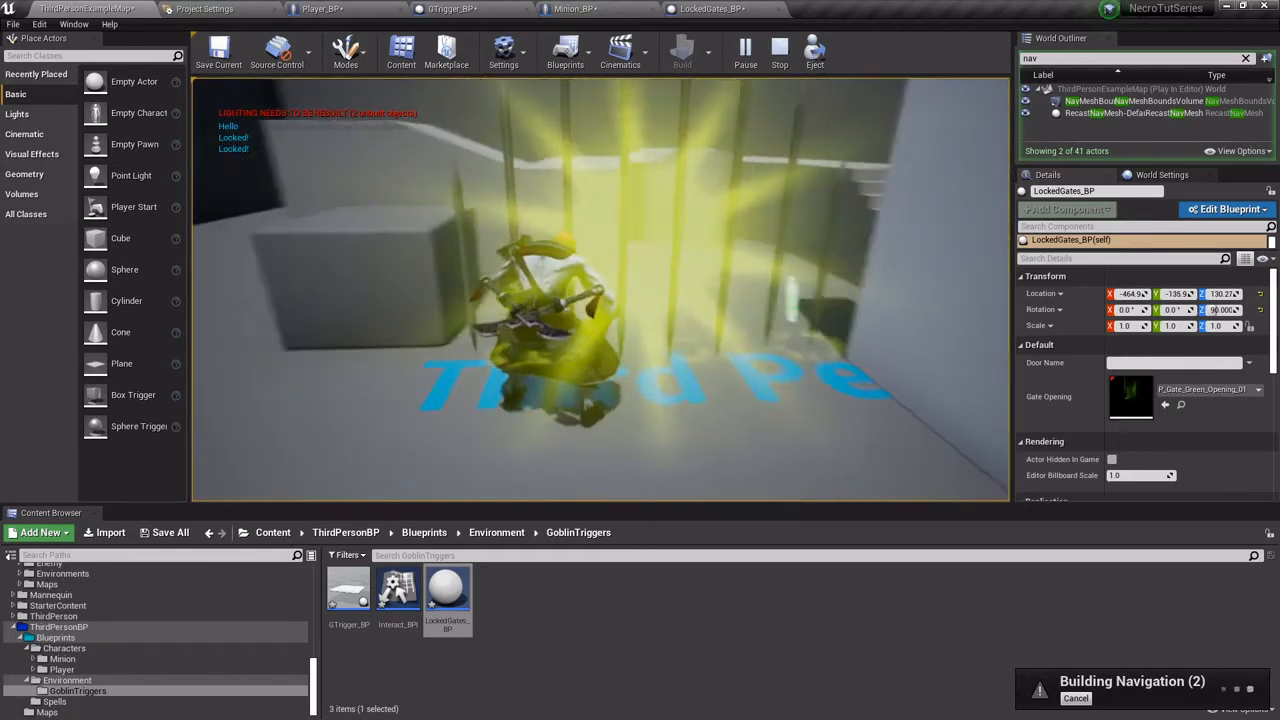
key(a)
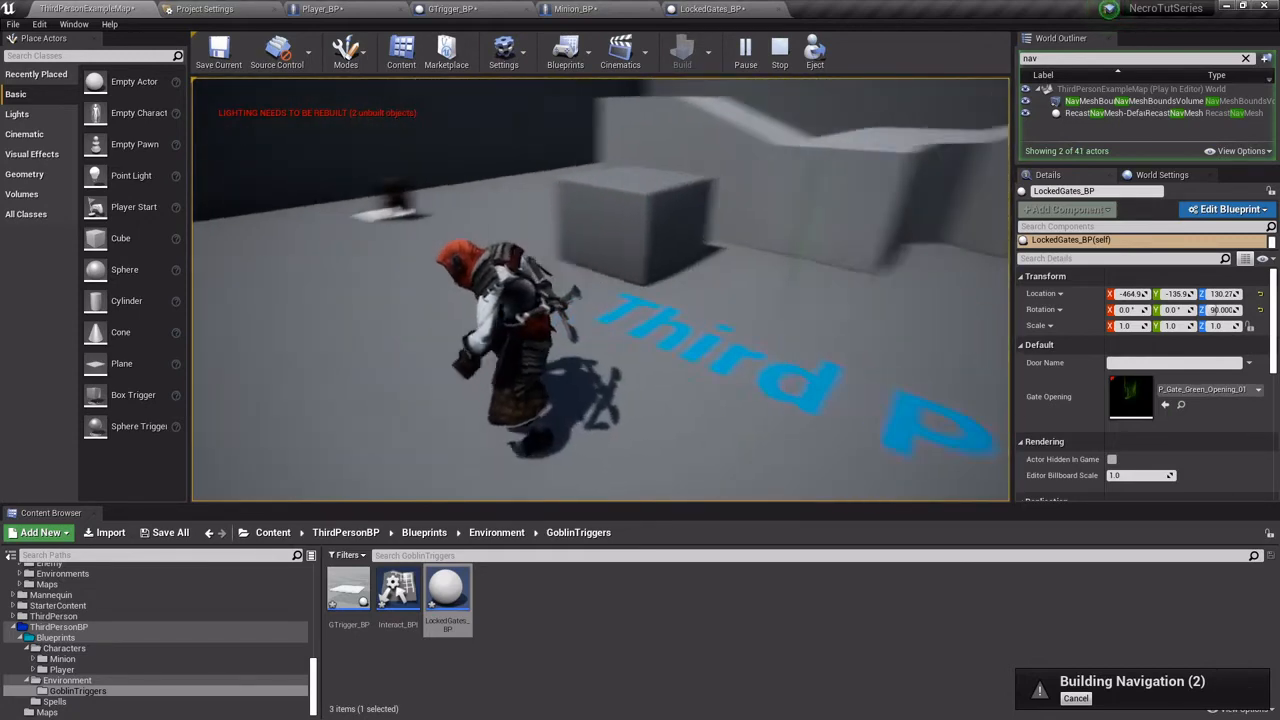
key(w)
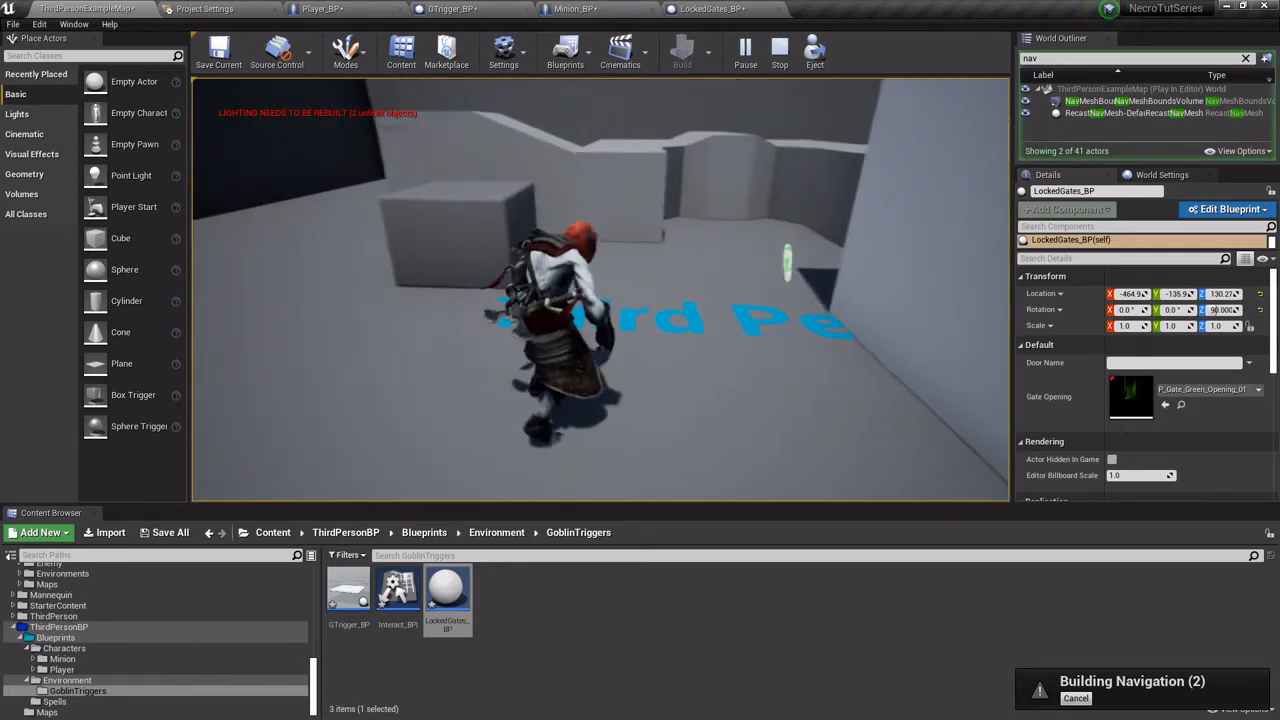
key(w)
key(s)
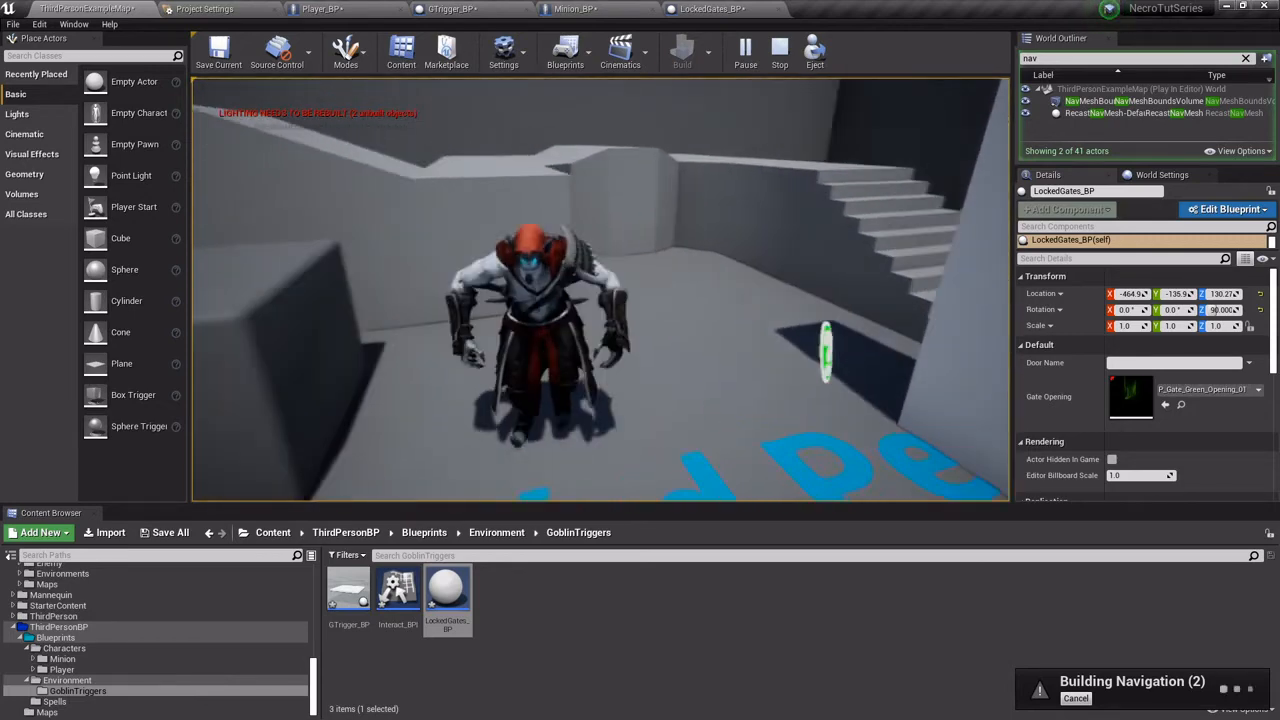
key(Escape)
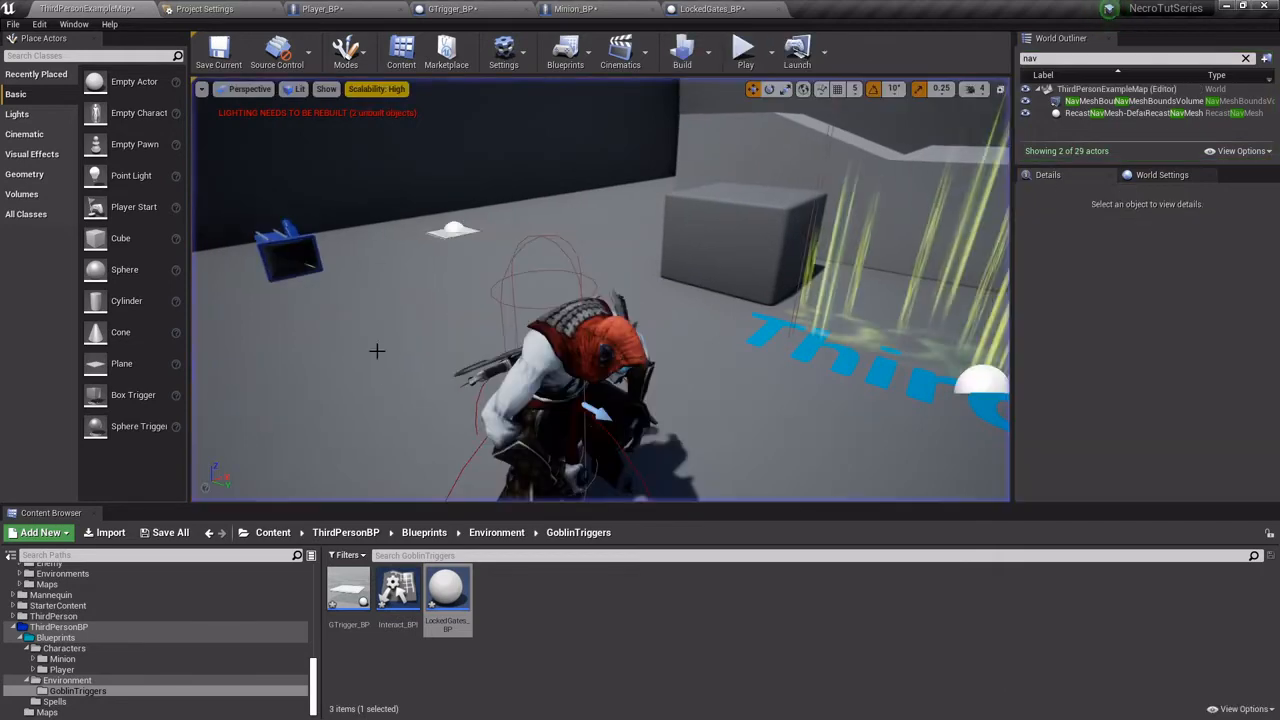
Review the LockedGates_BP event graph and place a second LockedGates_BP gate on the floor near the player character.
click(733, 10)
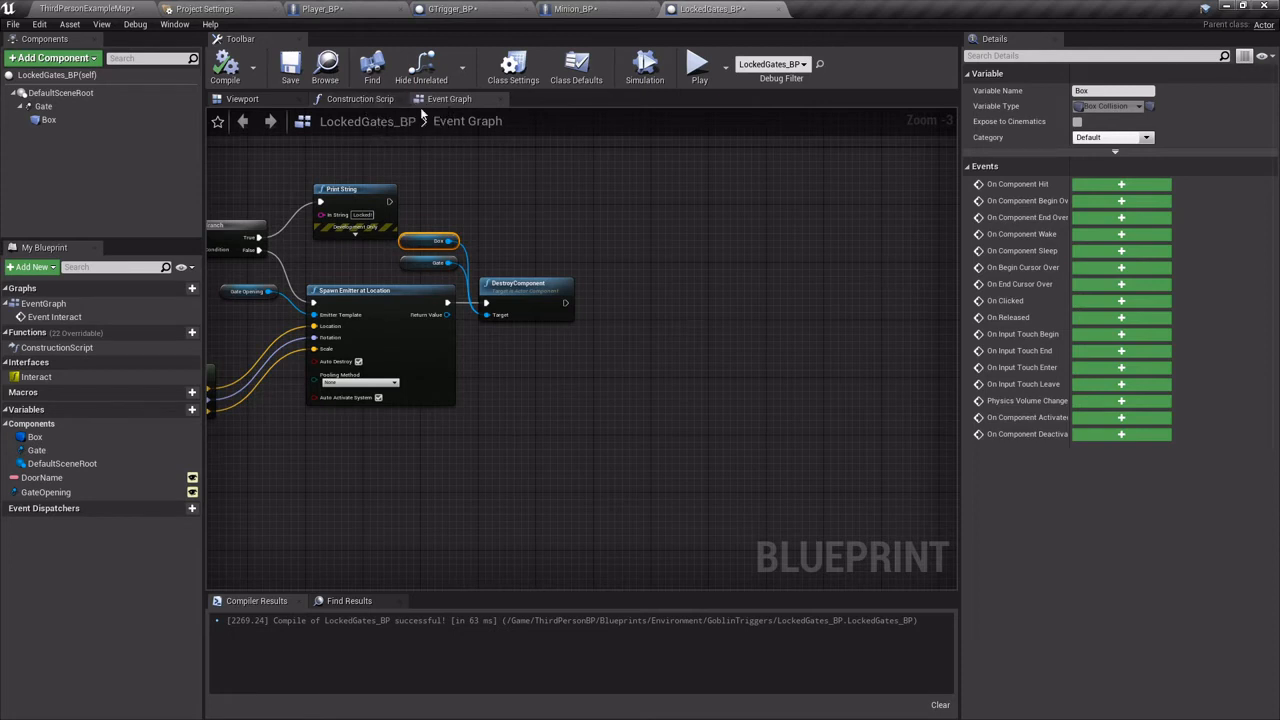
scroll(346, 175, down, 5)
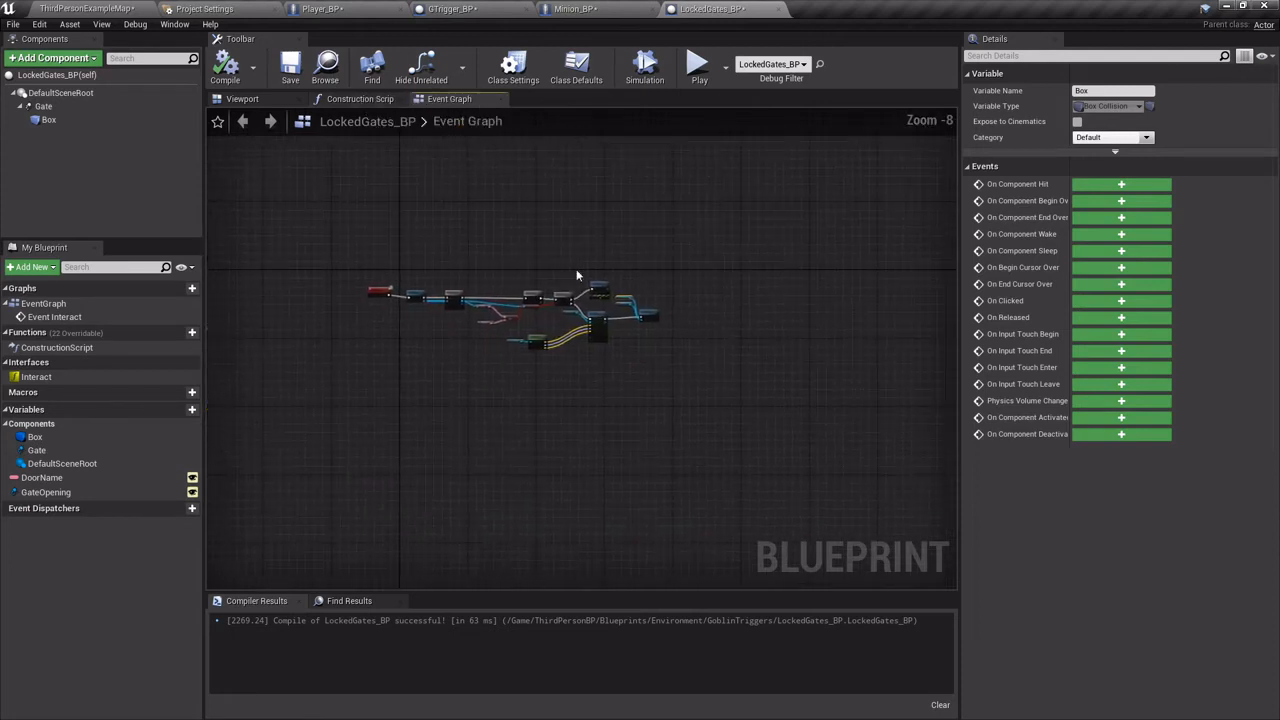
click(113, 7)
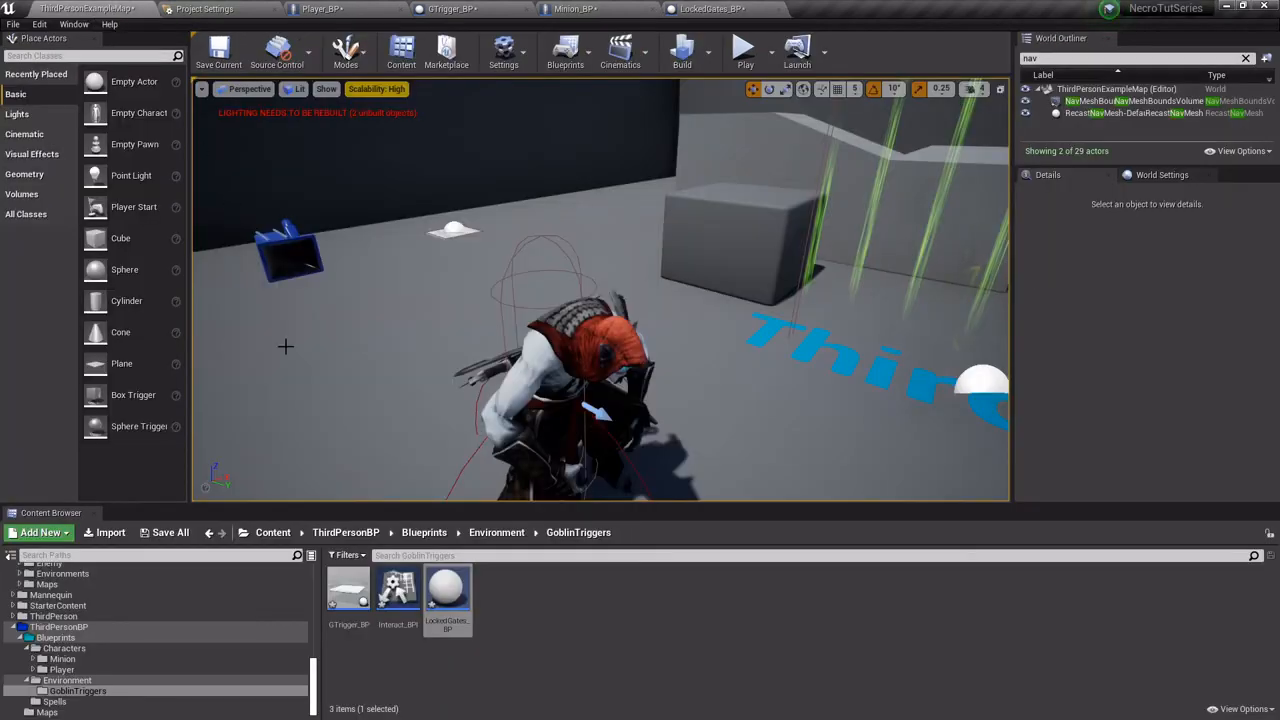
drag(430, 583, 373, 345)
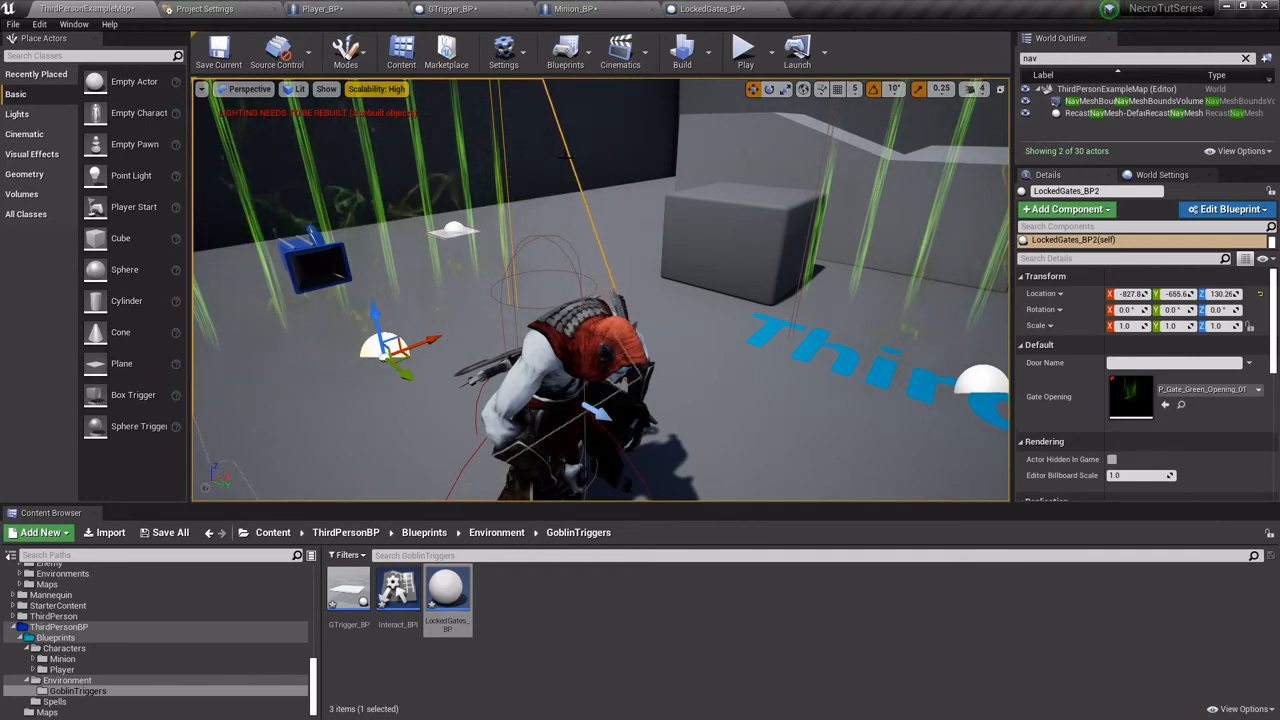
In the LockedGates_BP Construction Script, add a Set Template node targeting the Gate component and run it from the Construction Script node.
click(708, 9)
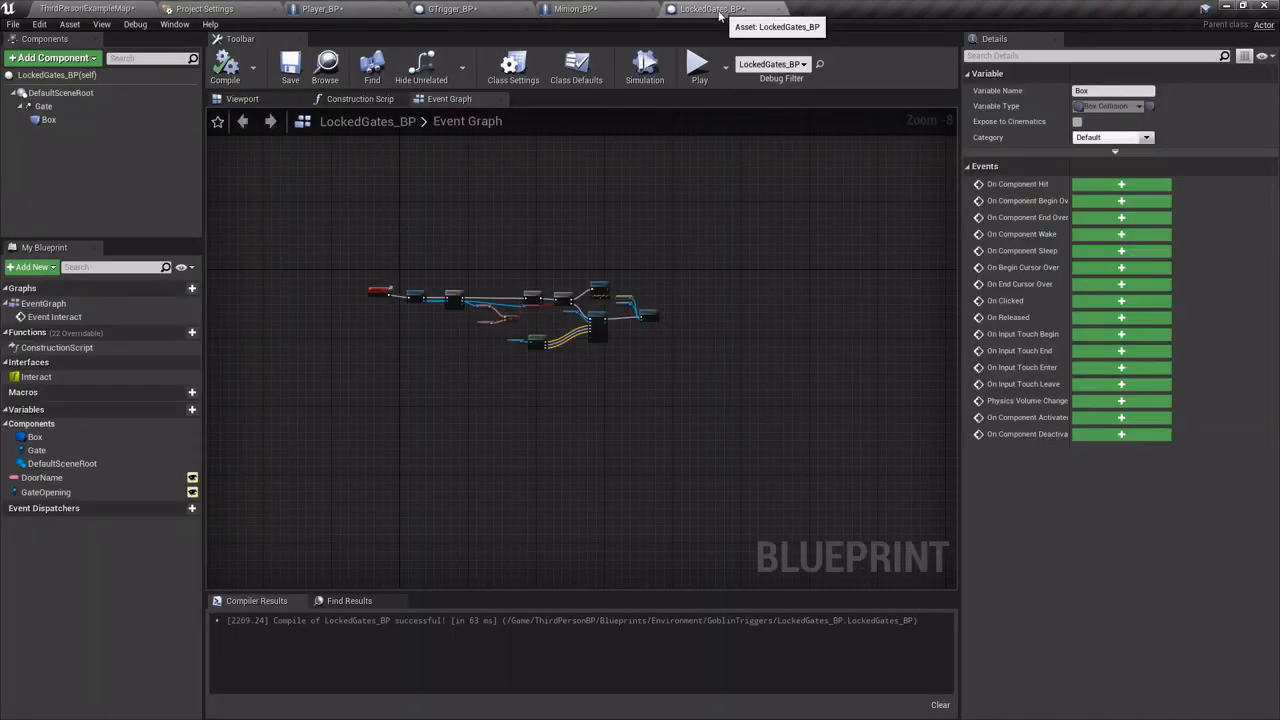
click(362, 100)
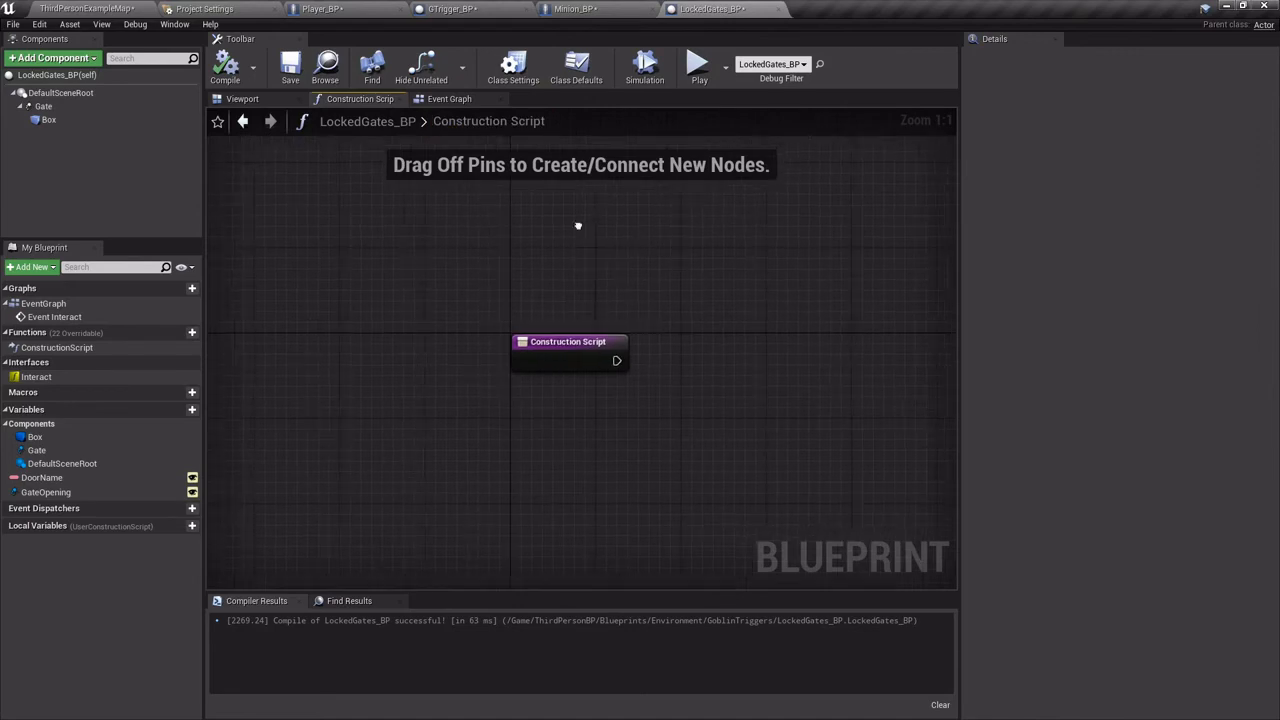
drag(43, 106, 349, 205)
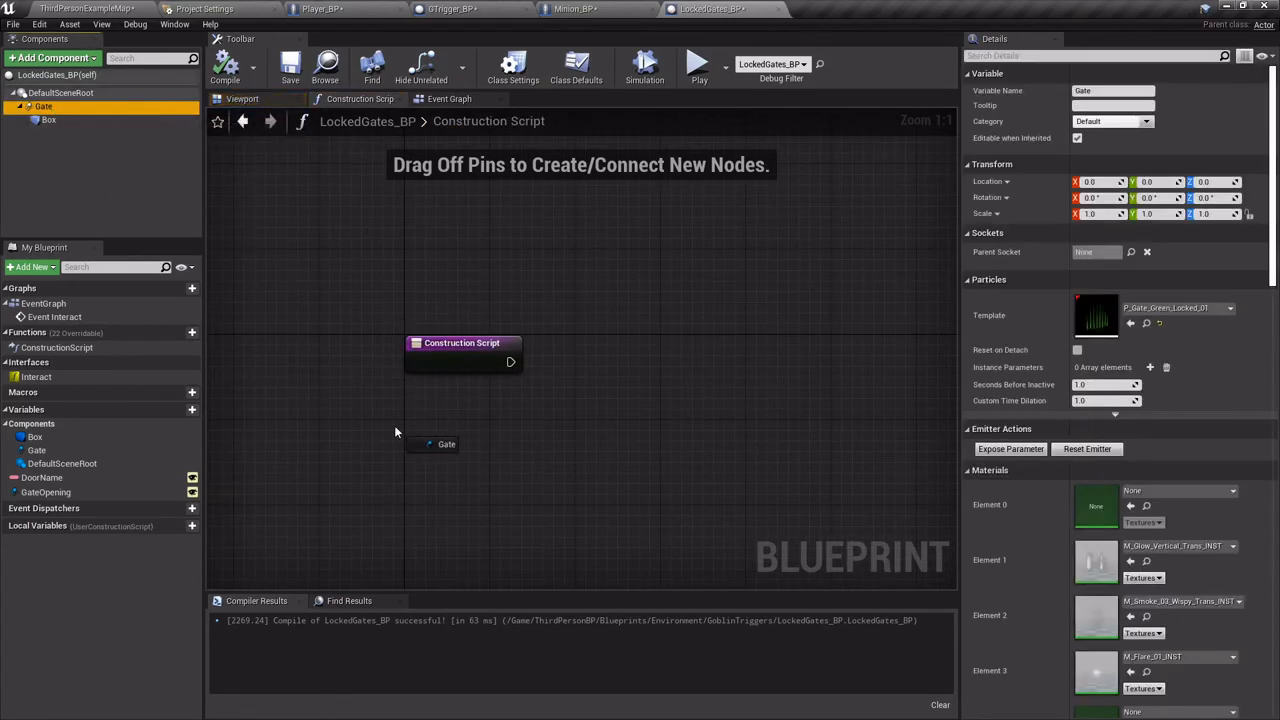
drag(394, 432, 543, 430)
text(set)
scroll(600, 540, up, 2)
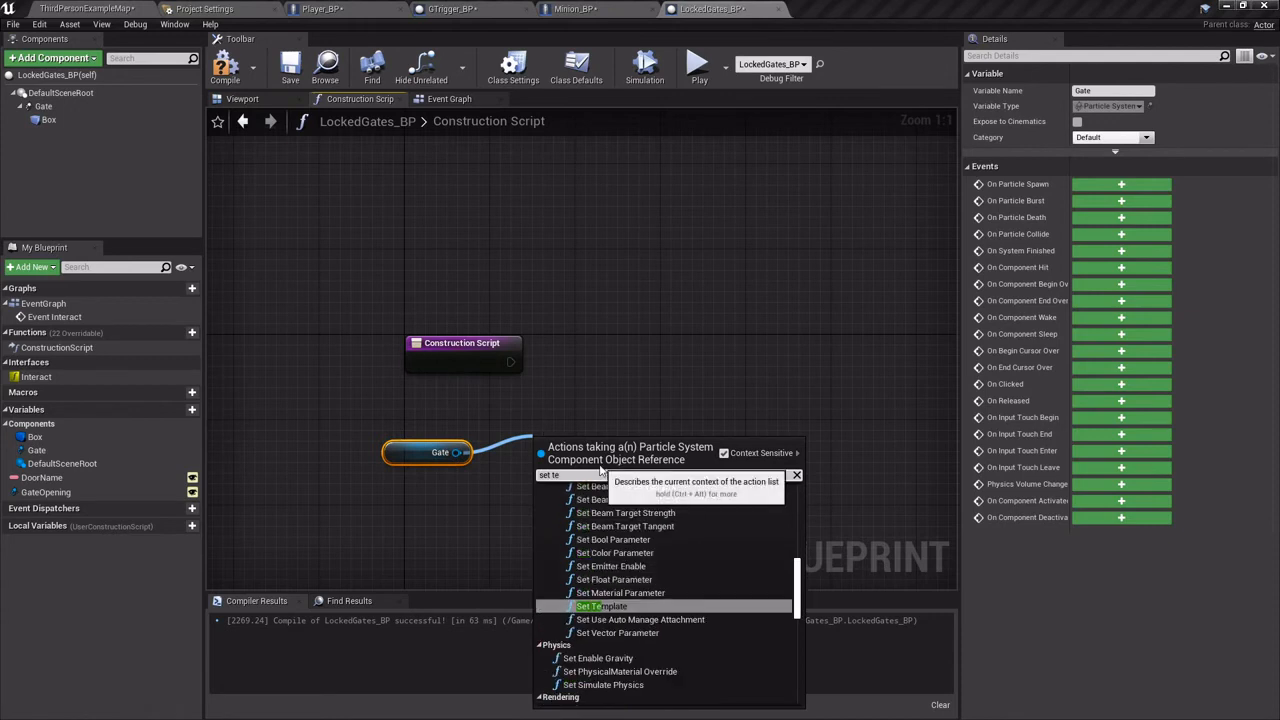
click(622, 607)
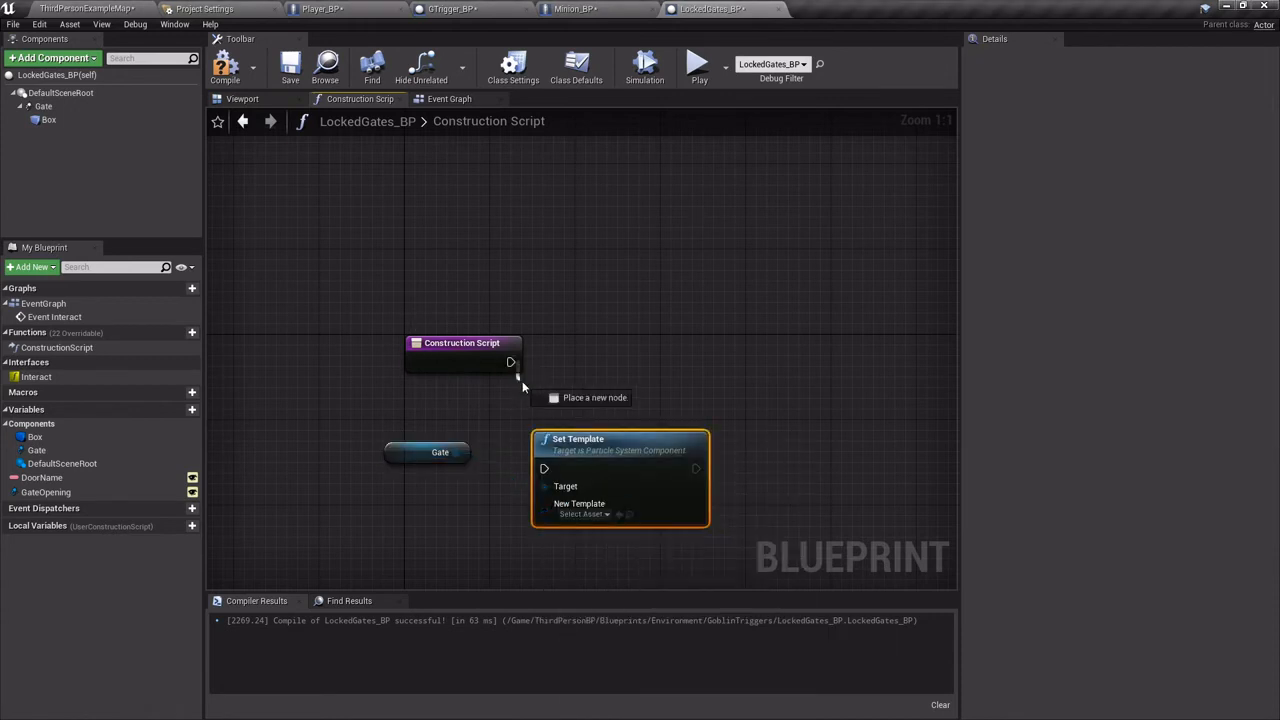
drag(522, 381, 611, 340)
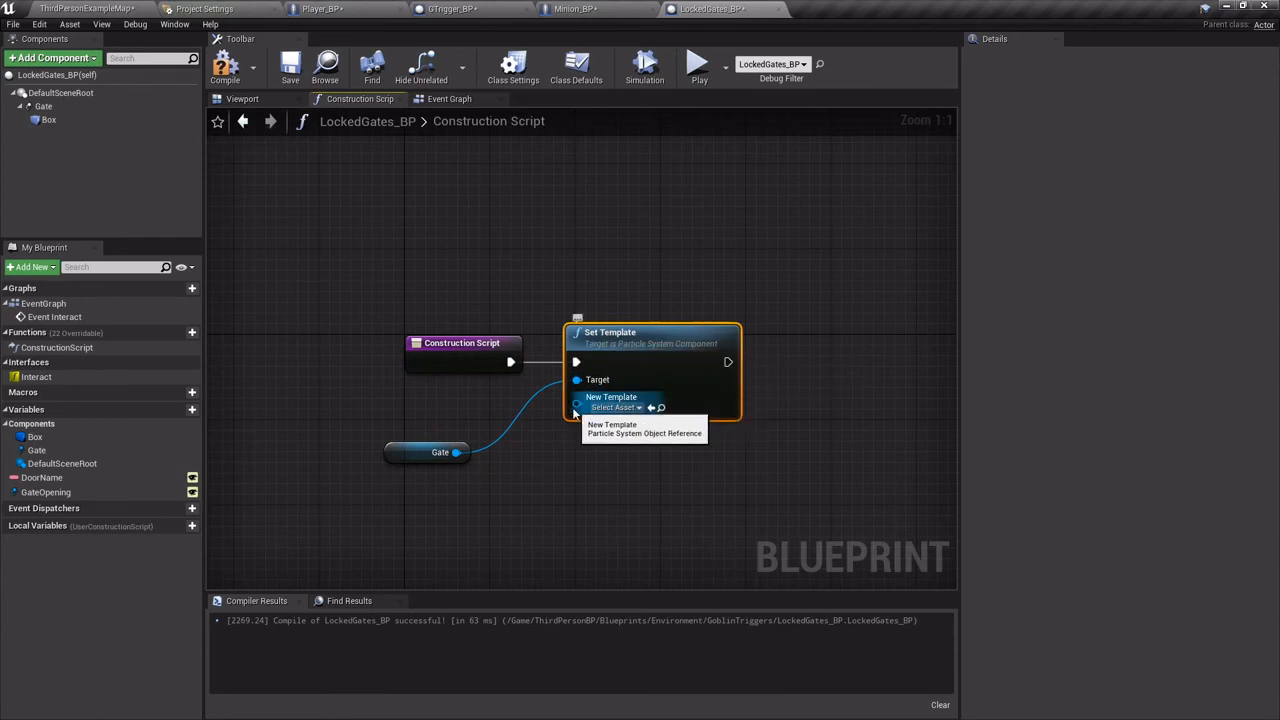
Promote Set Template's New Template input to an instance-editable variable named GateLocked and compile the blueprint.
drag(574, 410, 528, 503)
click(582, 314)
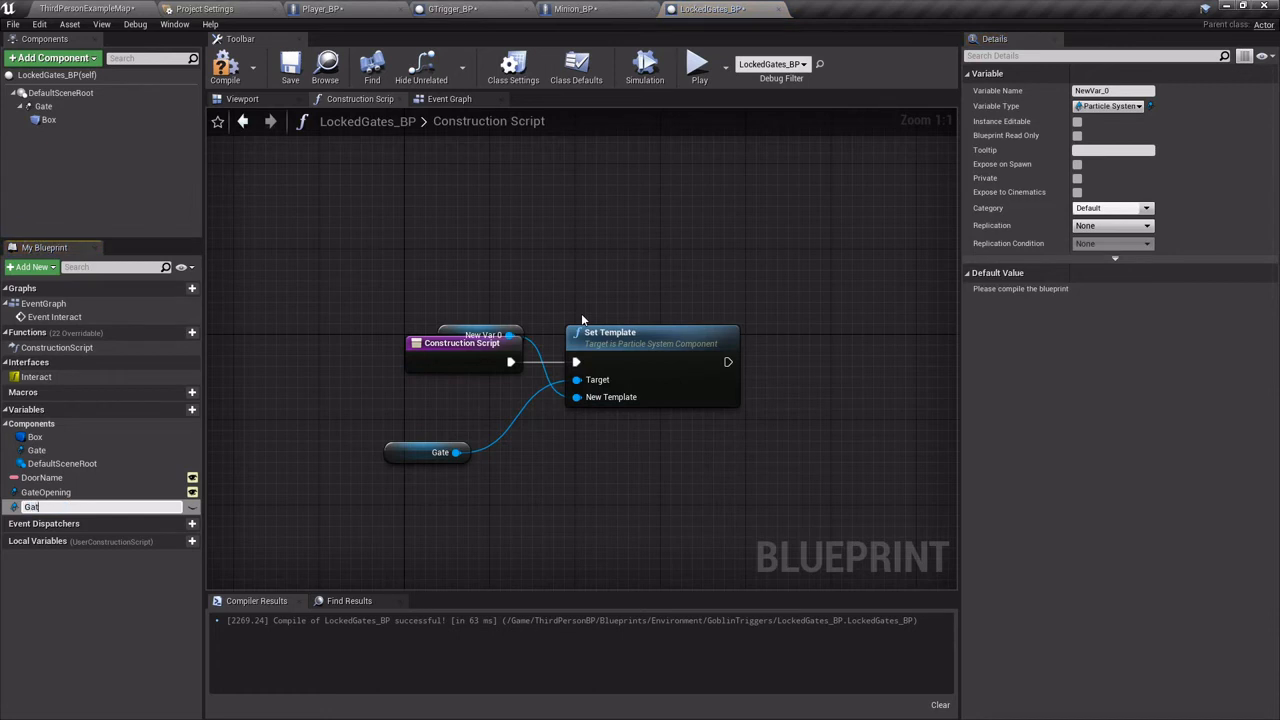
key(Return)
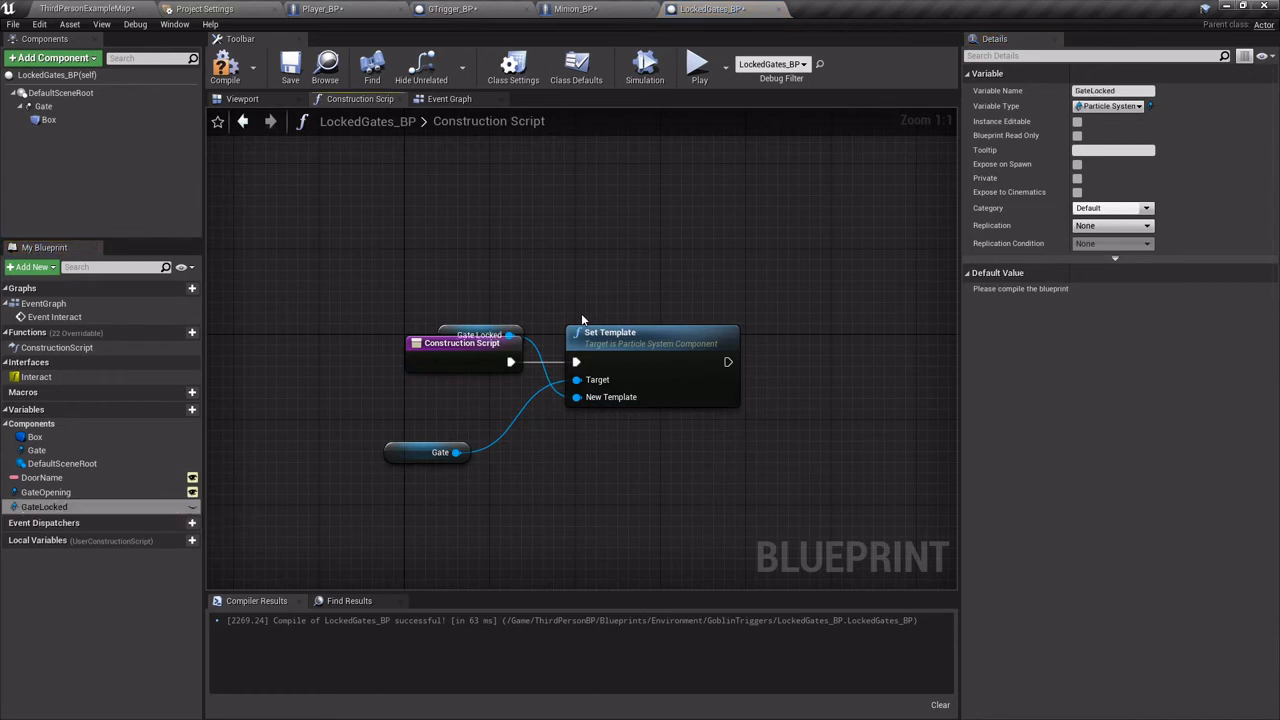
click(192, 508)
click(228, 70)
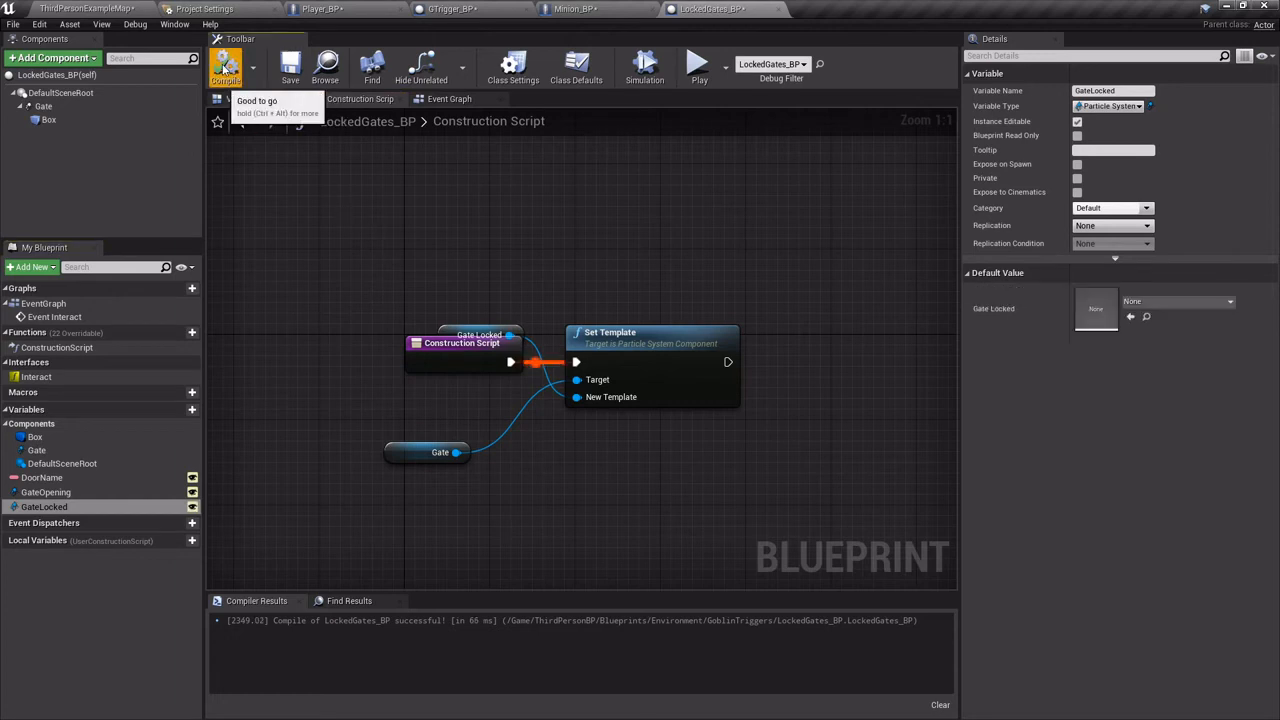
Check the DoorName variable in LockedGates_BP and GTrigger_BP, and move the Gate Locked node below the Construction Script node.
click(42, 477)
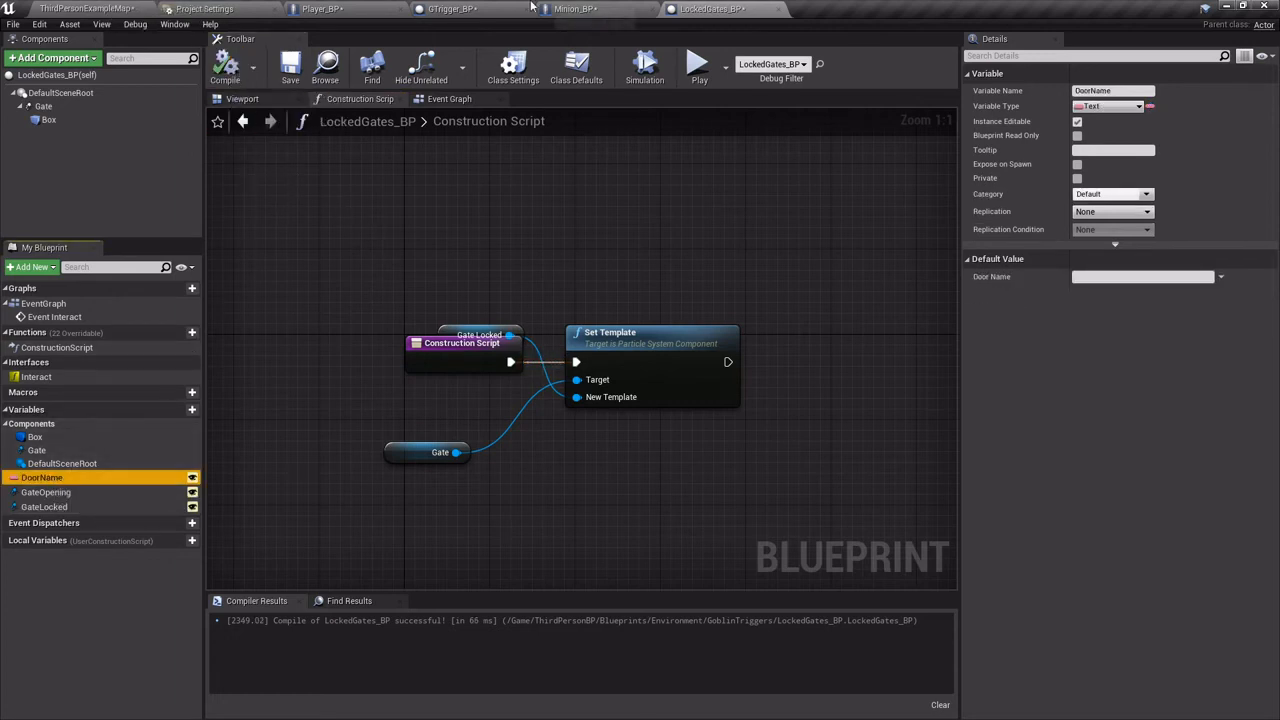
click(452, 8)
click(60, 476)
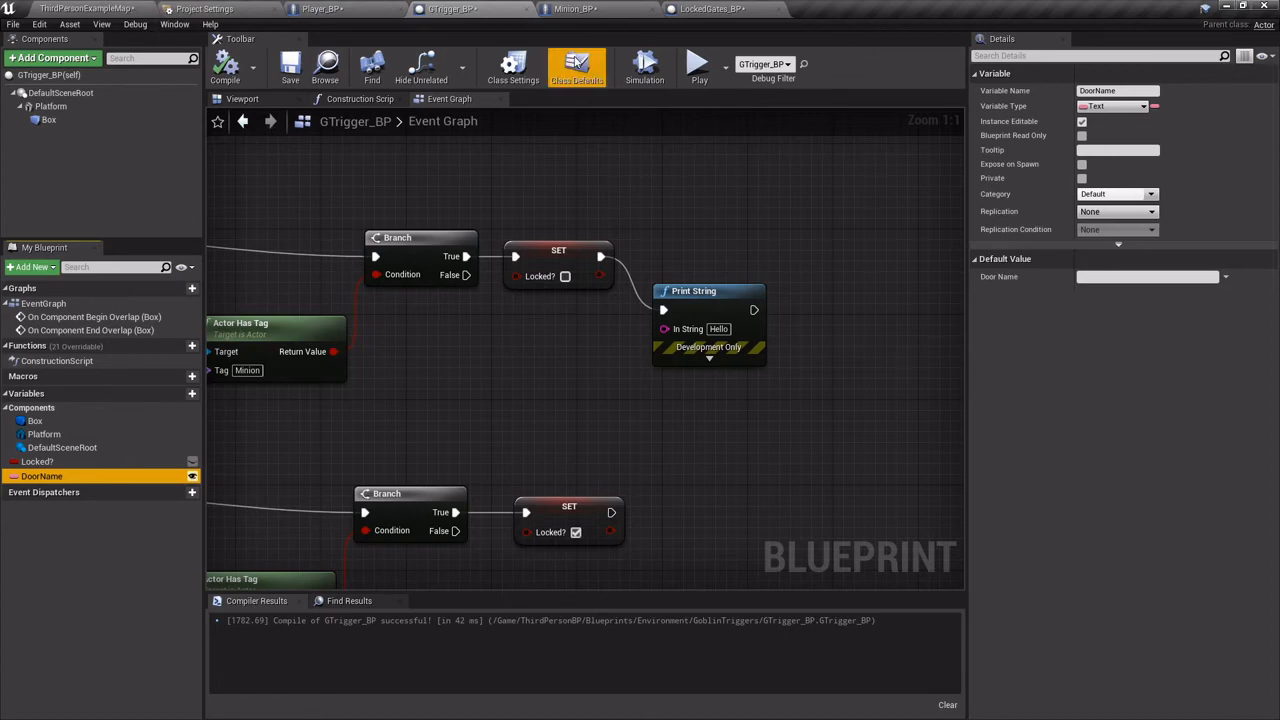
click(712, 9)
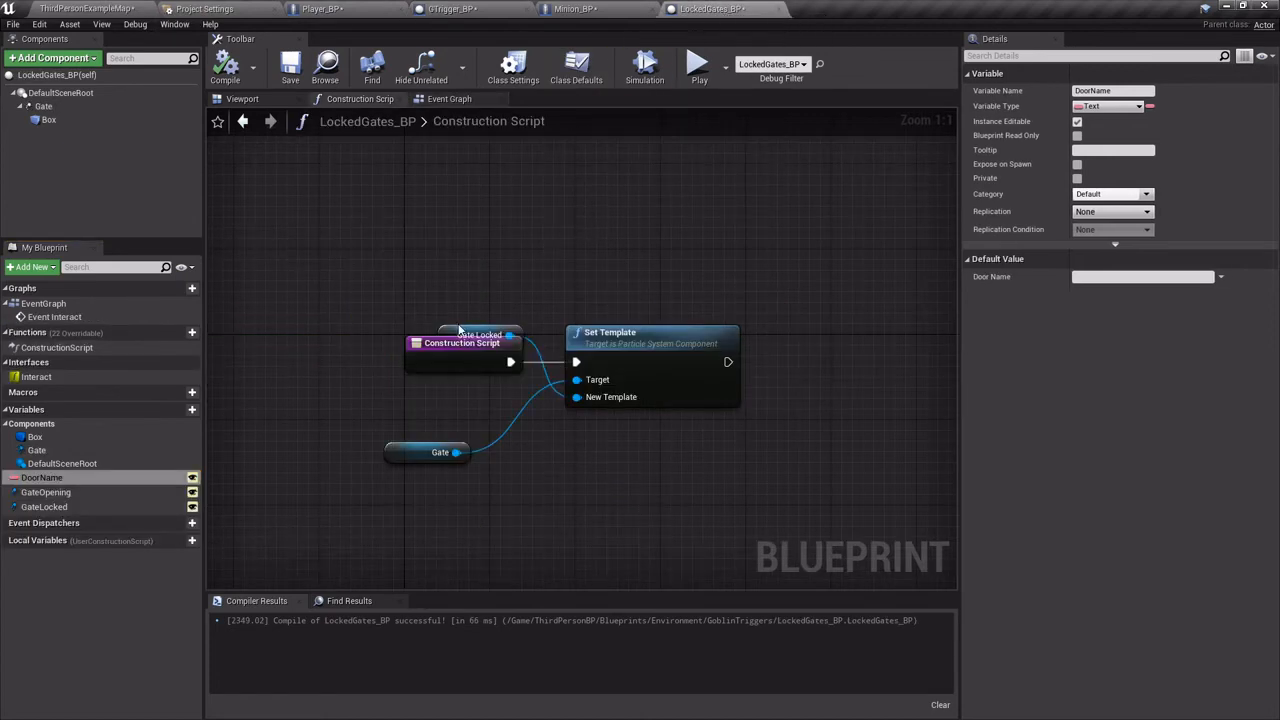
drag(459, 330, 434, 395)
Select the GTrigger_BP platform in the level and set its Door Name to Intro.
click(106, 9)
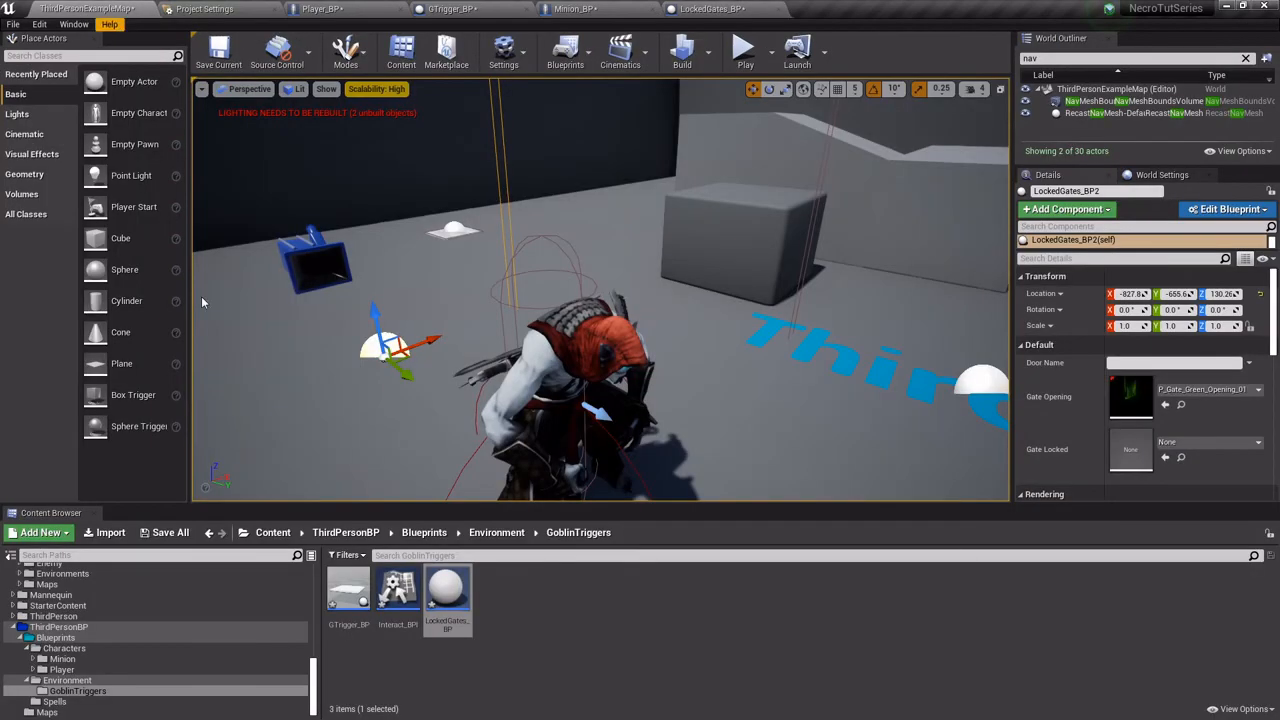
click(454, 228)
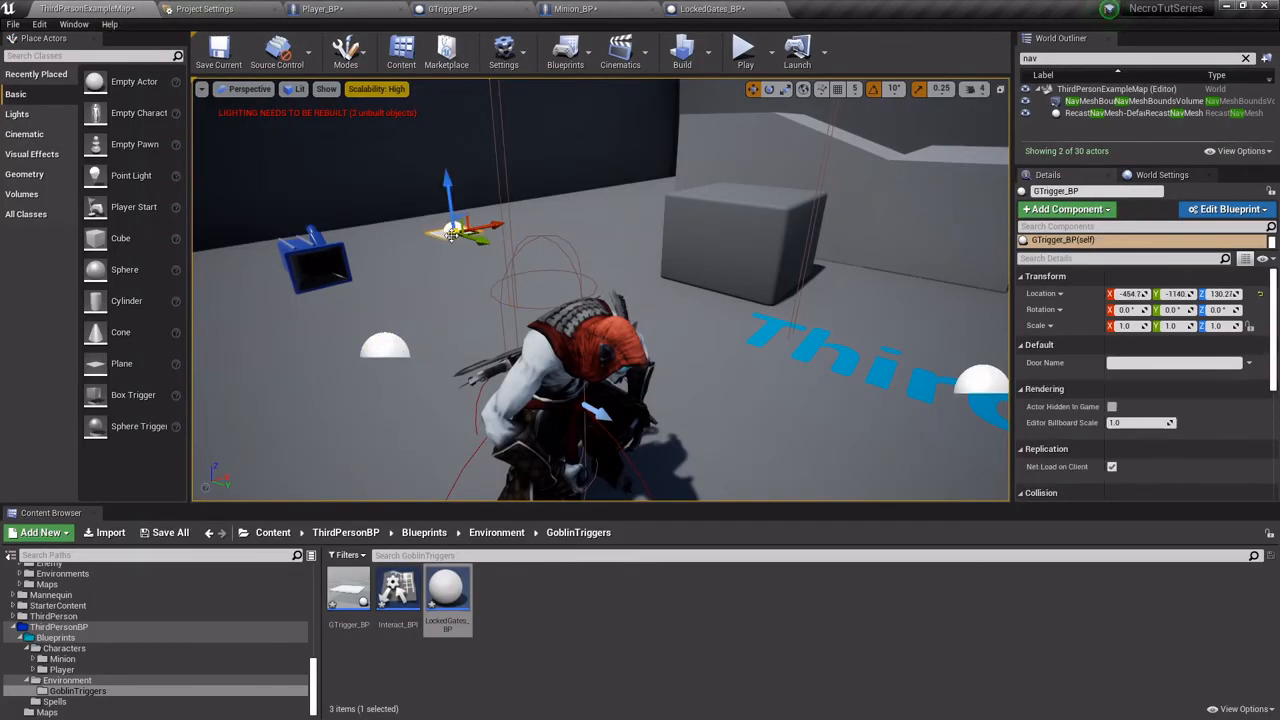
right_drag(467, 293, 590, 360)
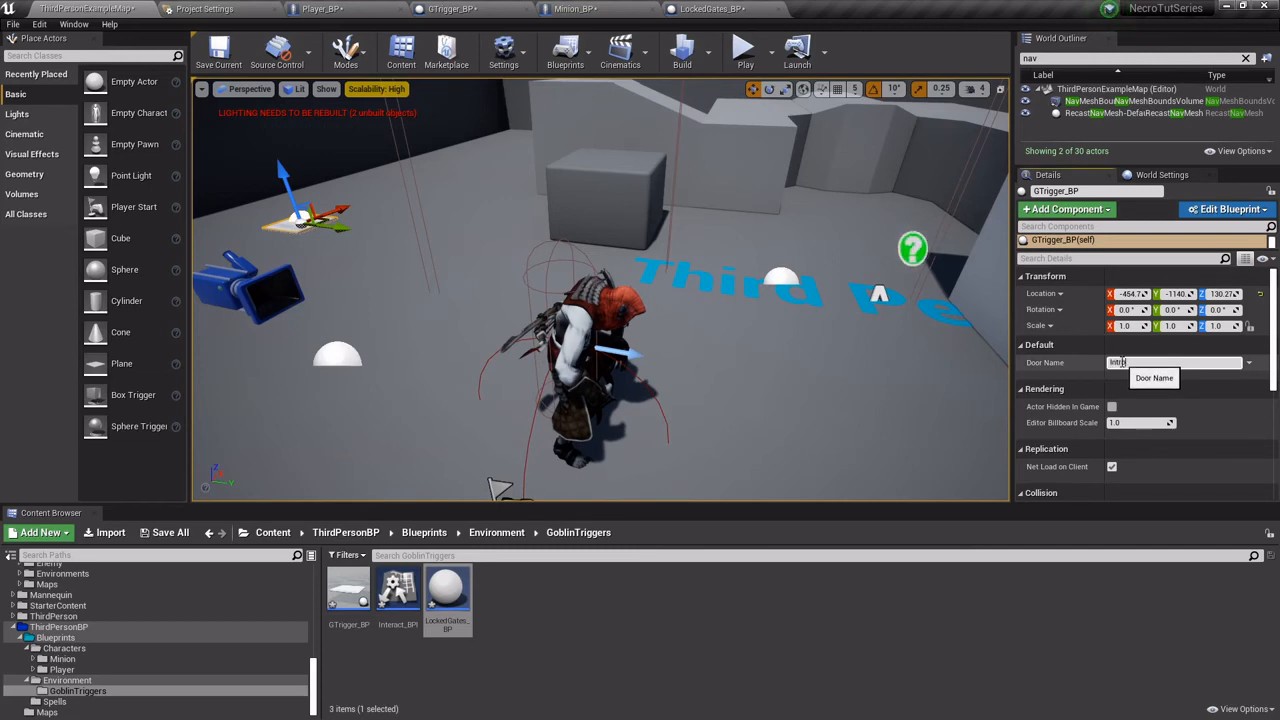
text(o)
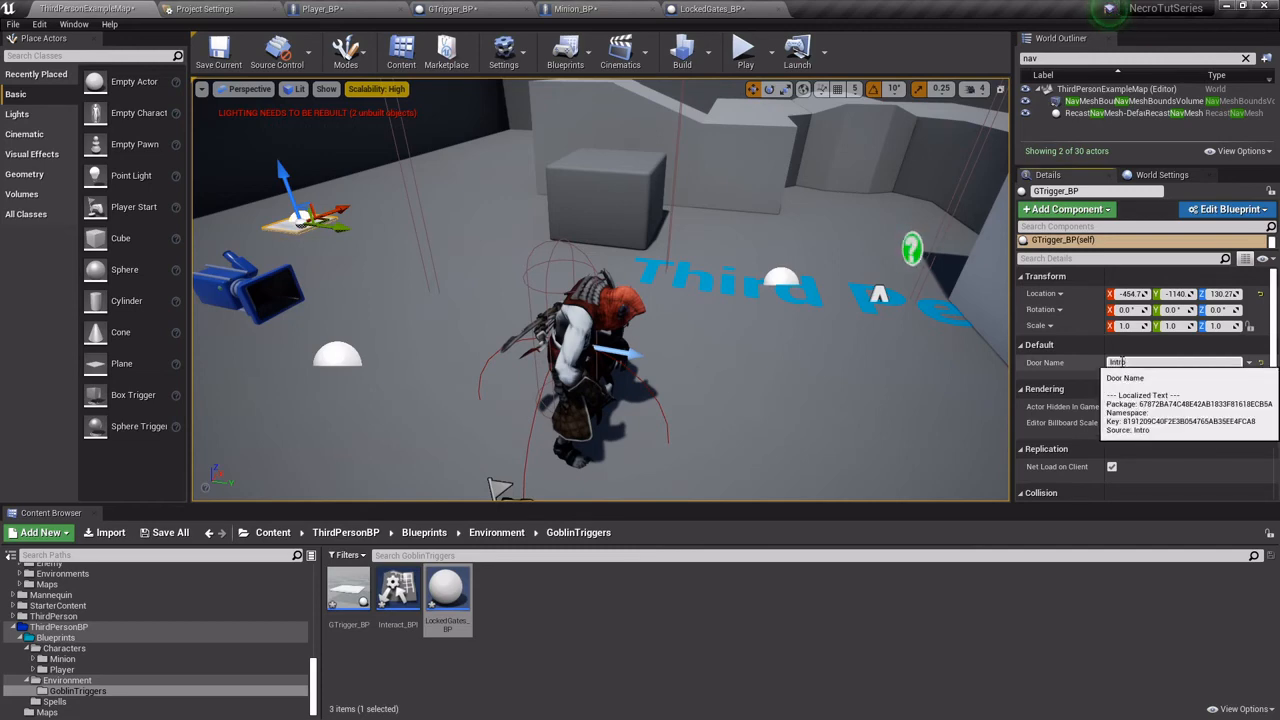
Play-test the level briefly, end the session, and return to the LockedGates_BP Construction Script.
click(743, 48)
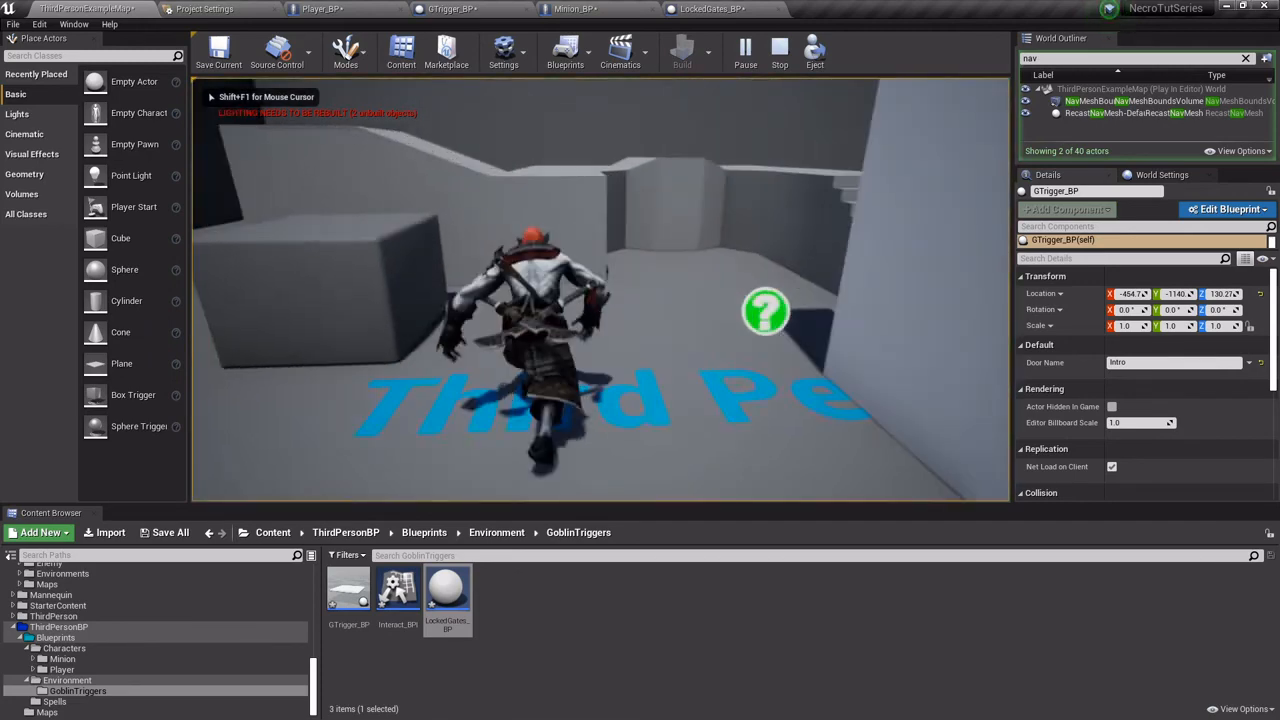
key(Escape)
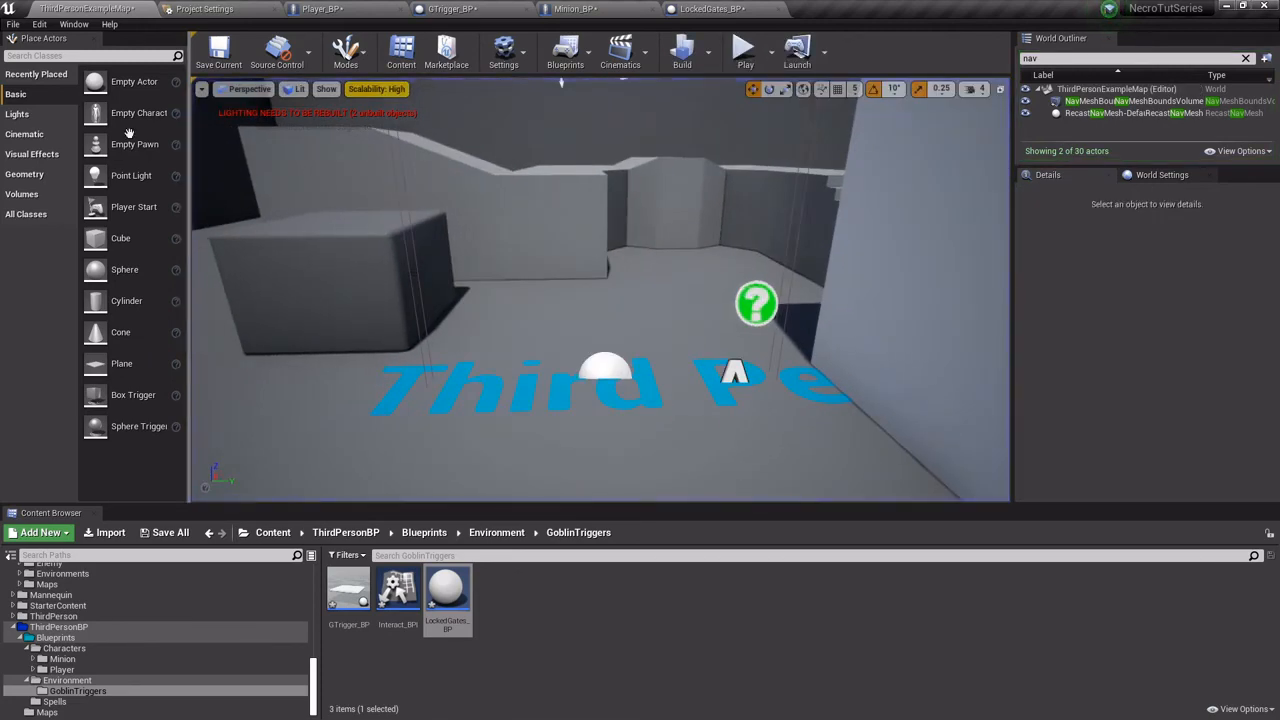
click(706, 9)
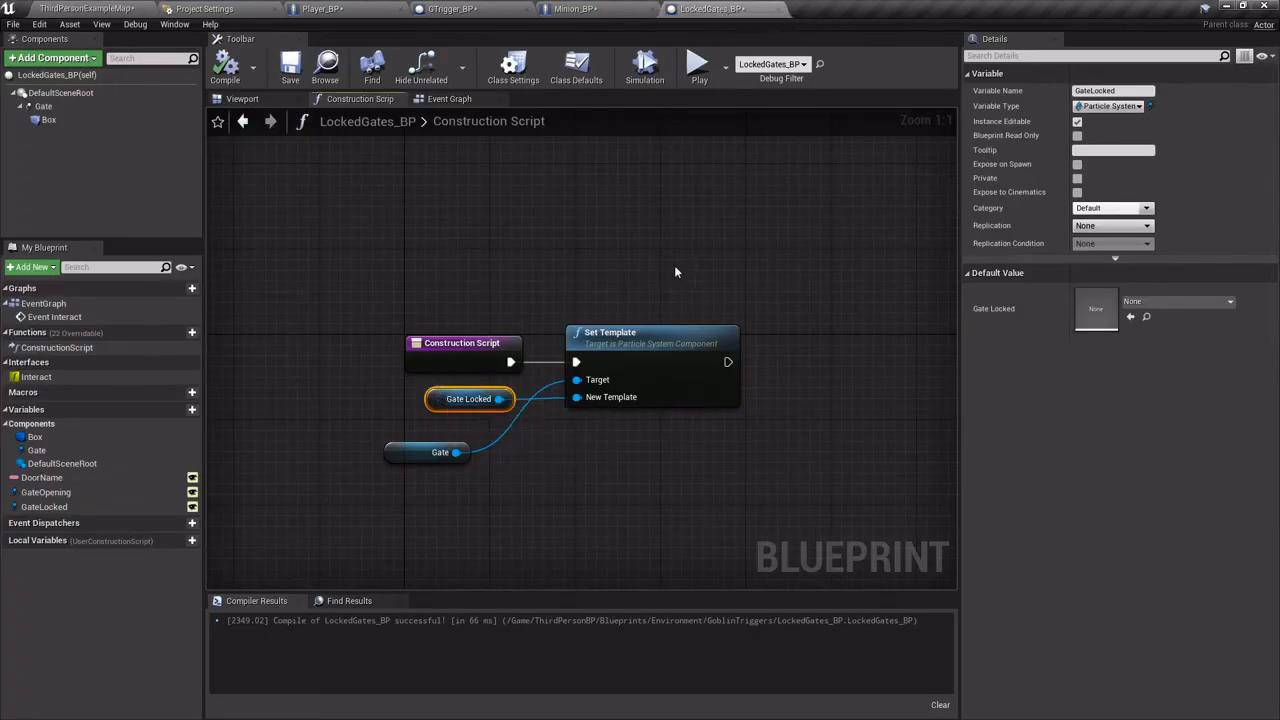
Set the GateLocked variable's default value to P_Gate_Green_Locked_01 and compile the blueprint.
click(1165, 302)
text(gate)
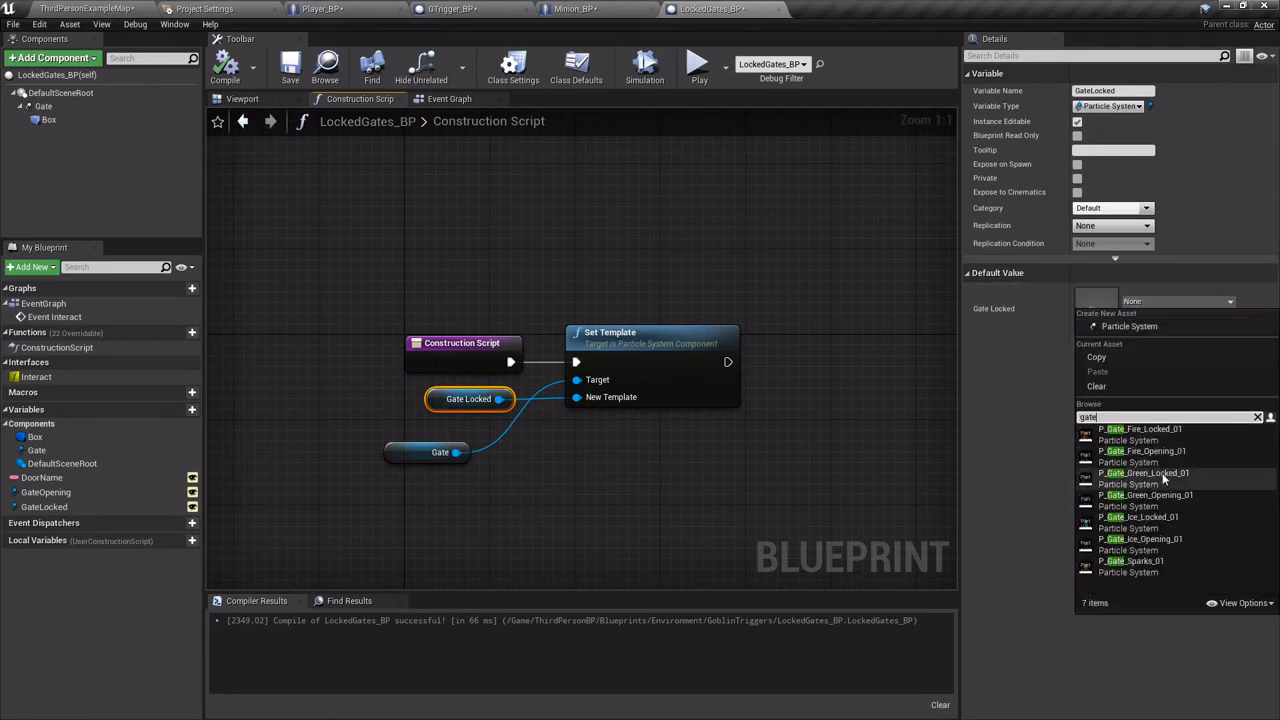
click(1163, 478)
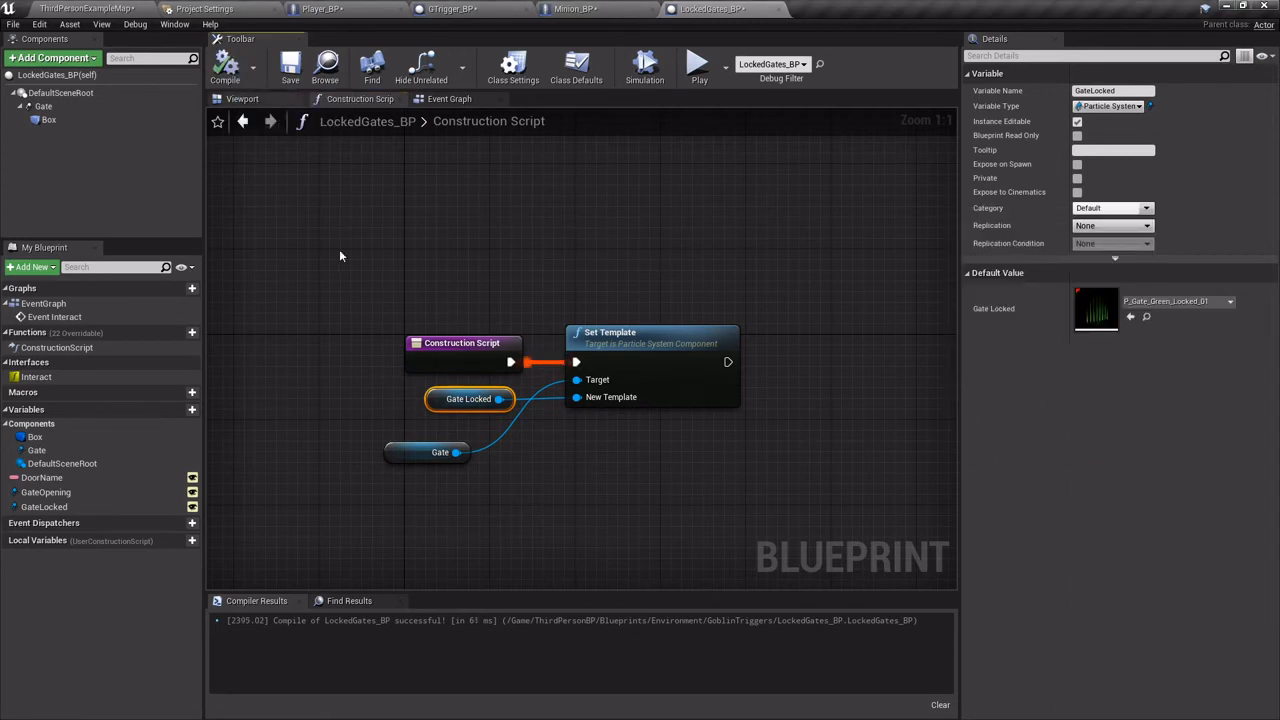
Try P_Gate_Ice_Locked_01 as the level gate's Gate Locked effect and return it to P_Gate_Green_Locked_01.
click(121, 6)
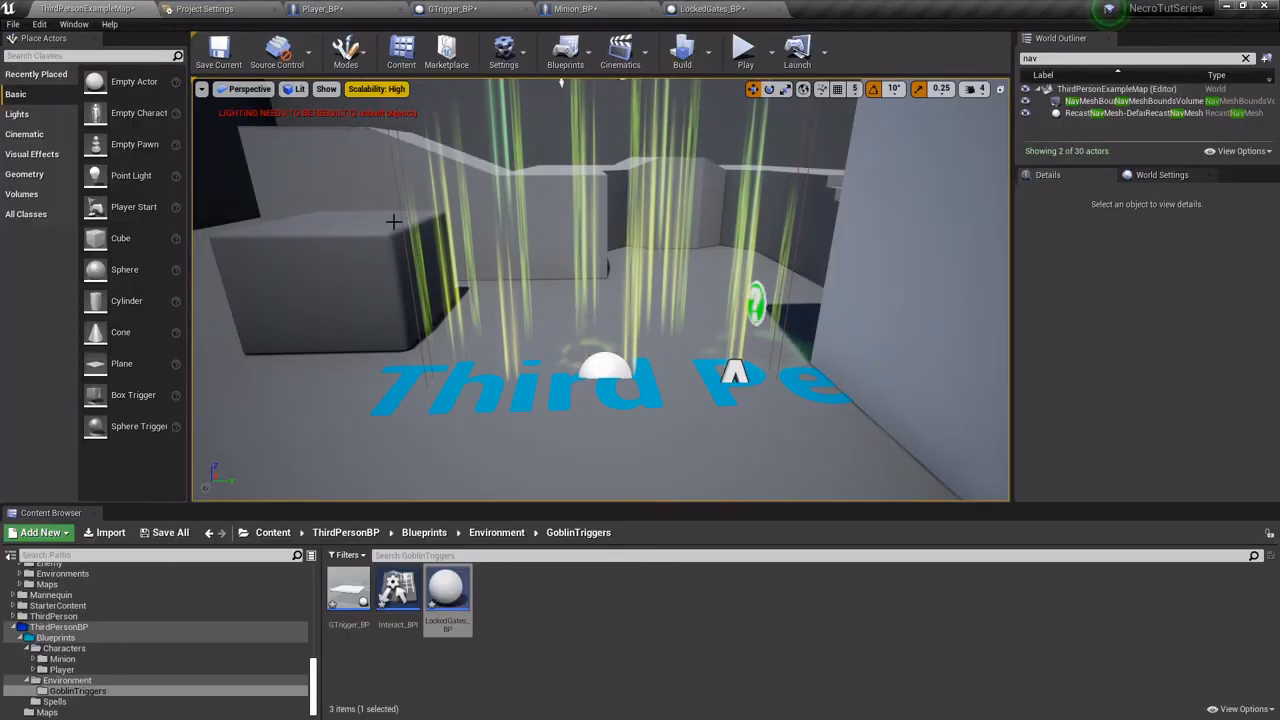
click(622, 375)
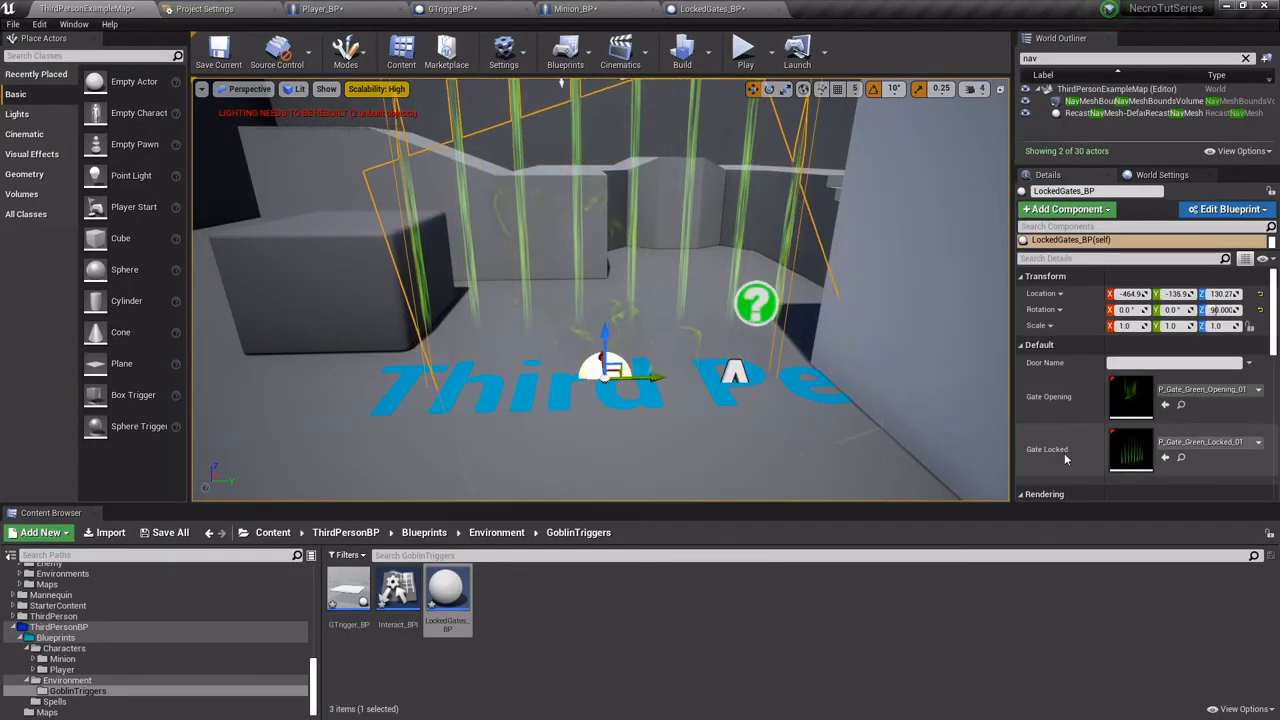
click(1192, 444)
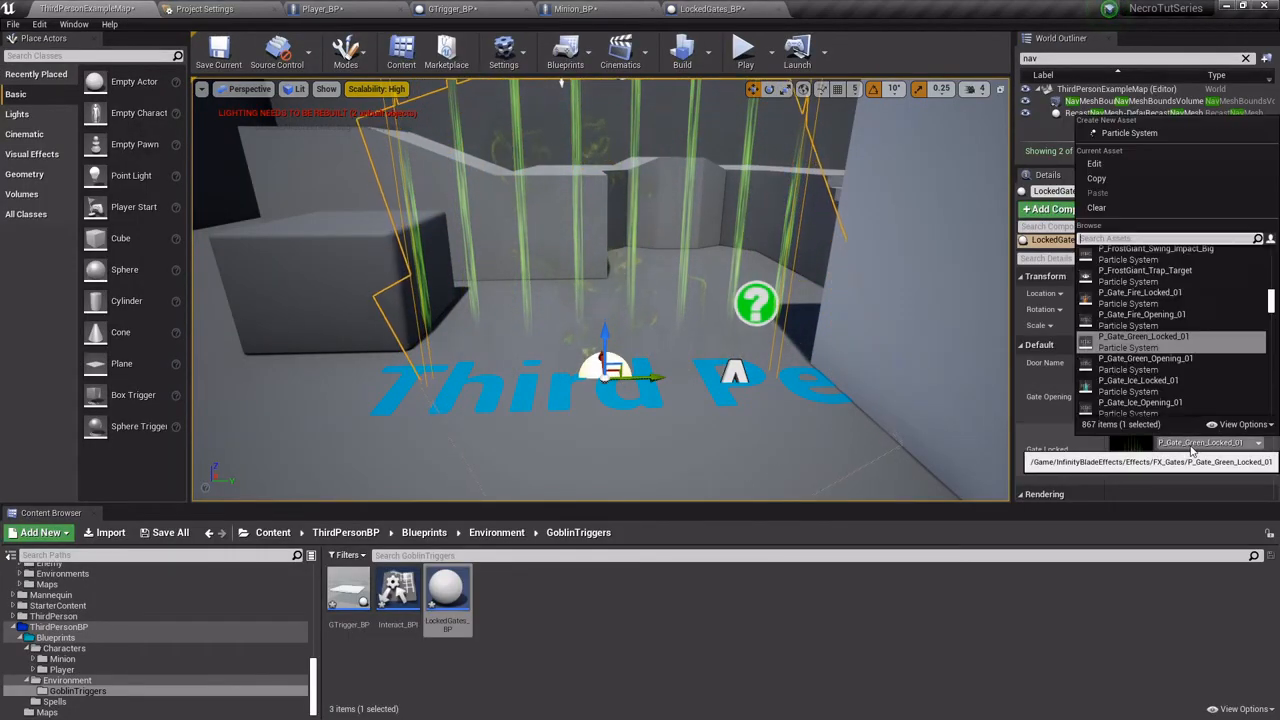
click(1140, 381)
right_drag(600, 300, 600, 270)
click(1208, 442)
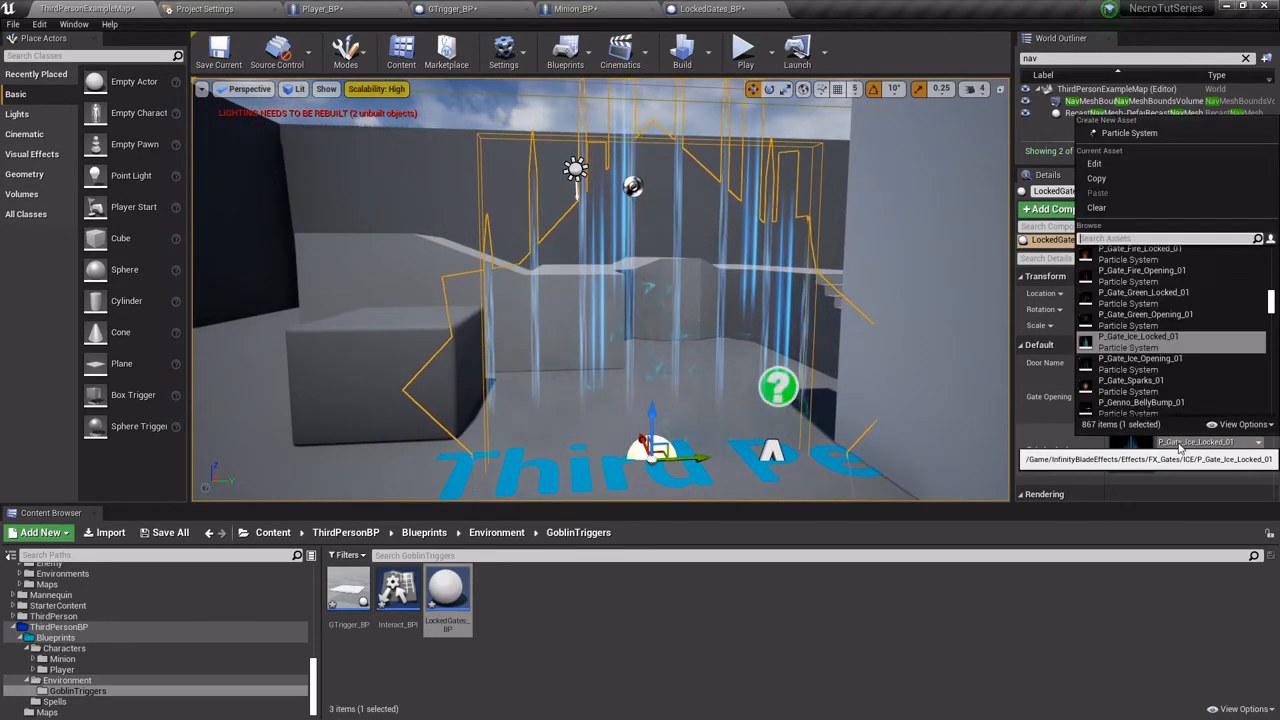
click(1166, 298)
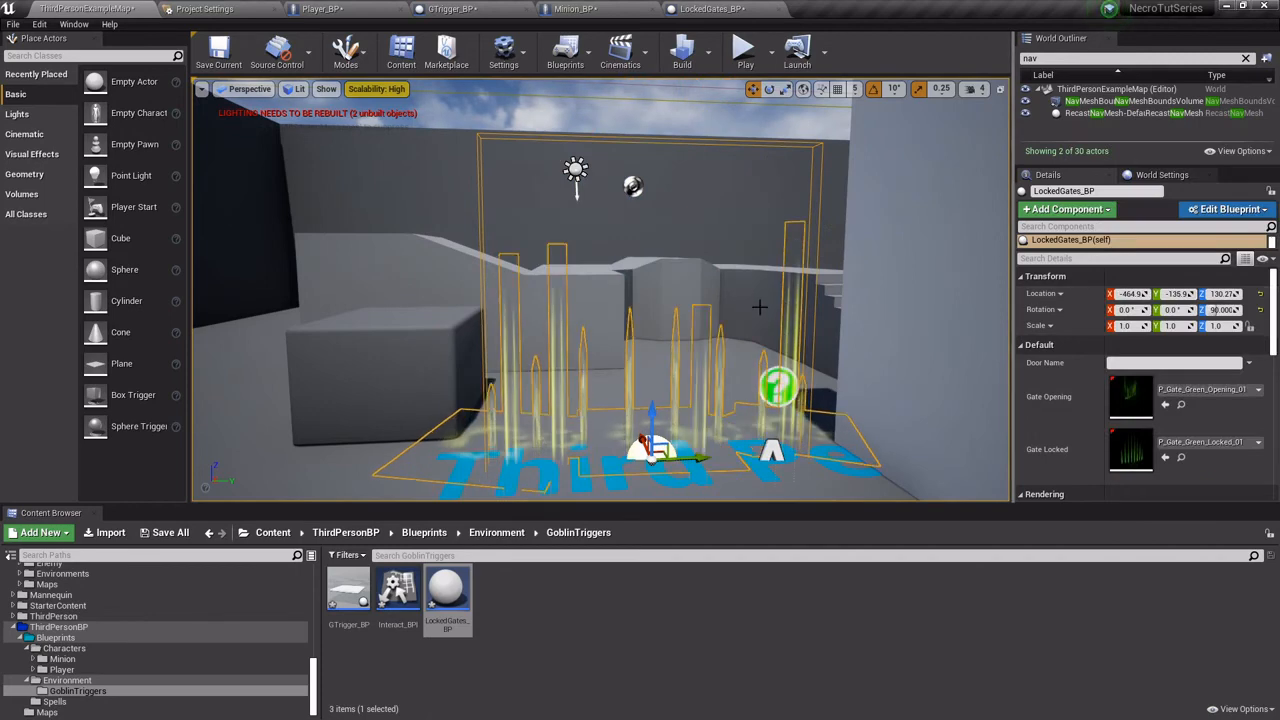
Delete the extra LockedGates_BP gate standing near the camera and the GTrigger_BP platform.
right_drag(757, 307, 580, 389)
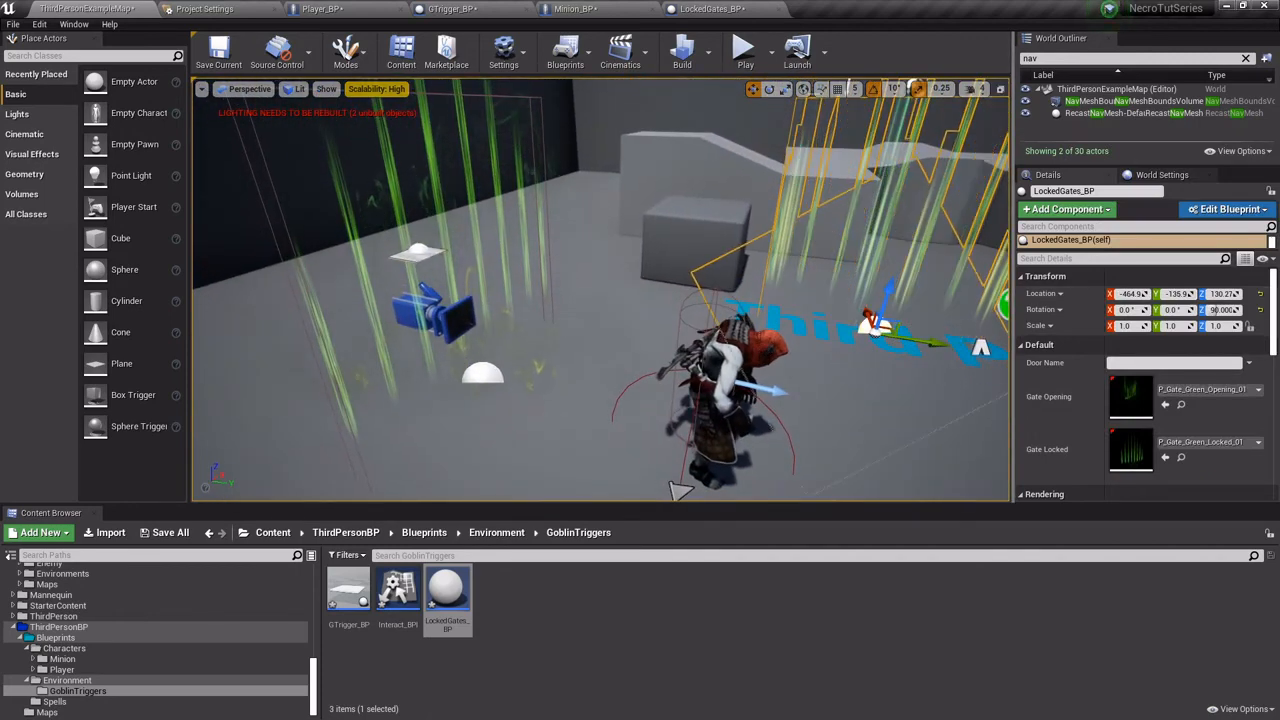
click(477, 377)
key(Delete)
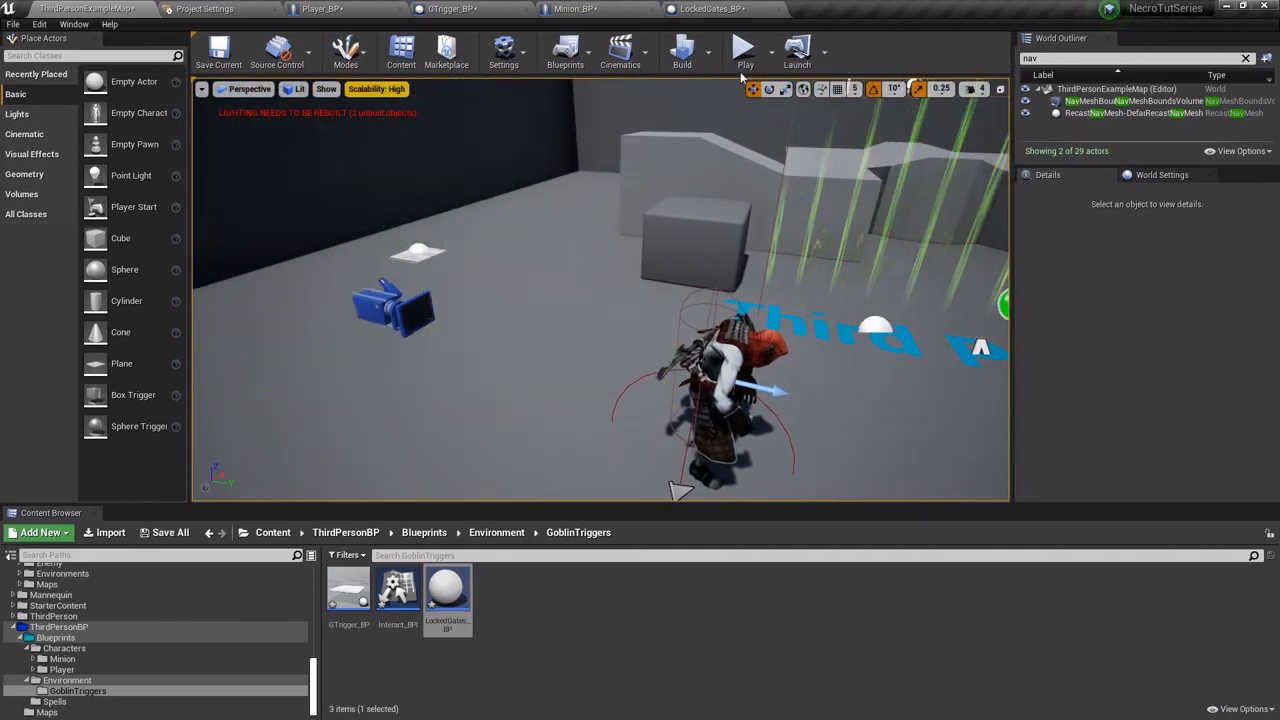
Check the Door Name on the trigger and the gate, and play-test the level with a minion summoned onto the trigger.
click(424, 257)
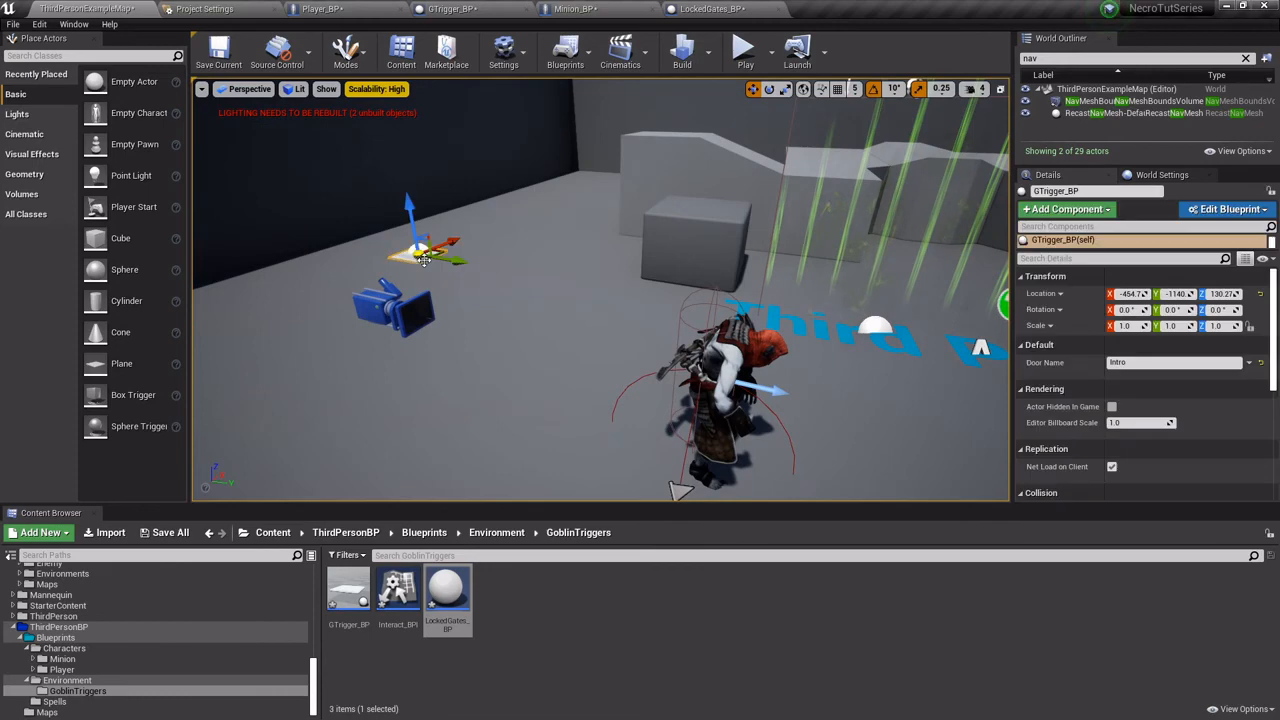
click(872, 326)
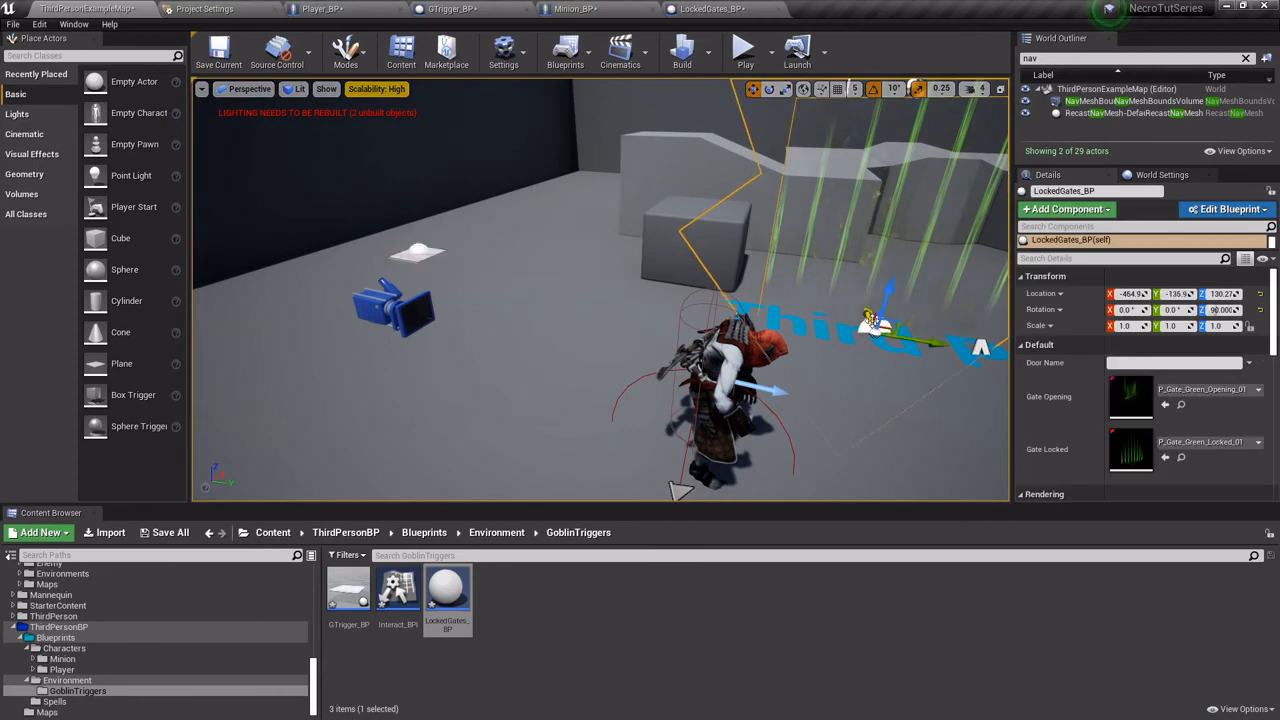
click(744, 52)
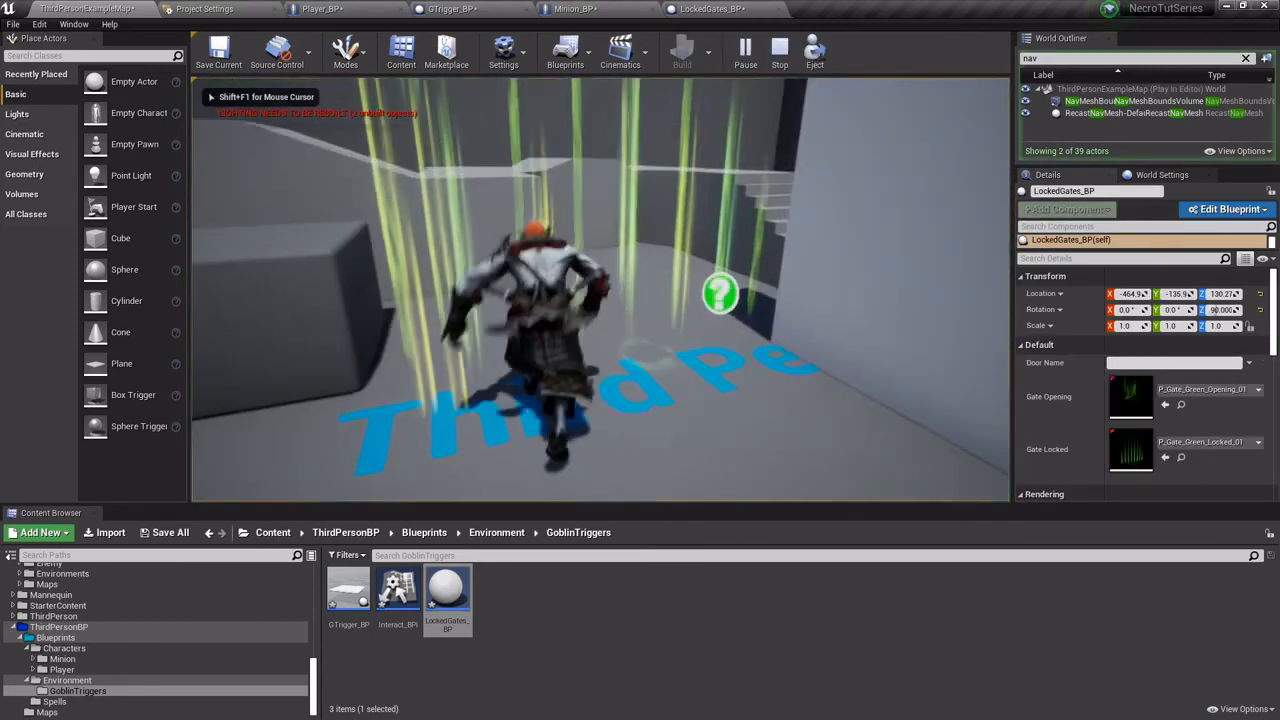
key(w)
key(d)
key(a)
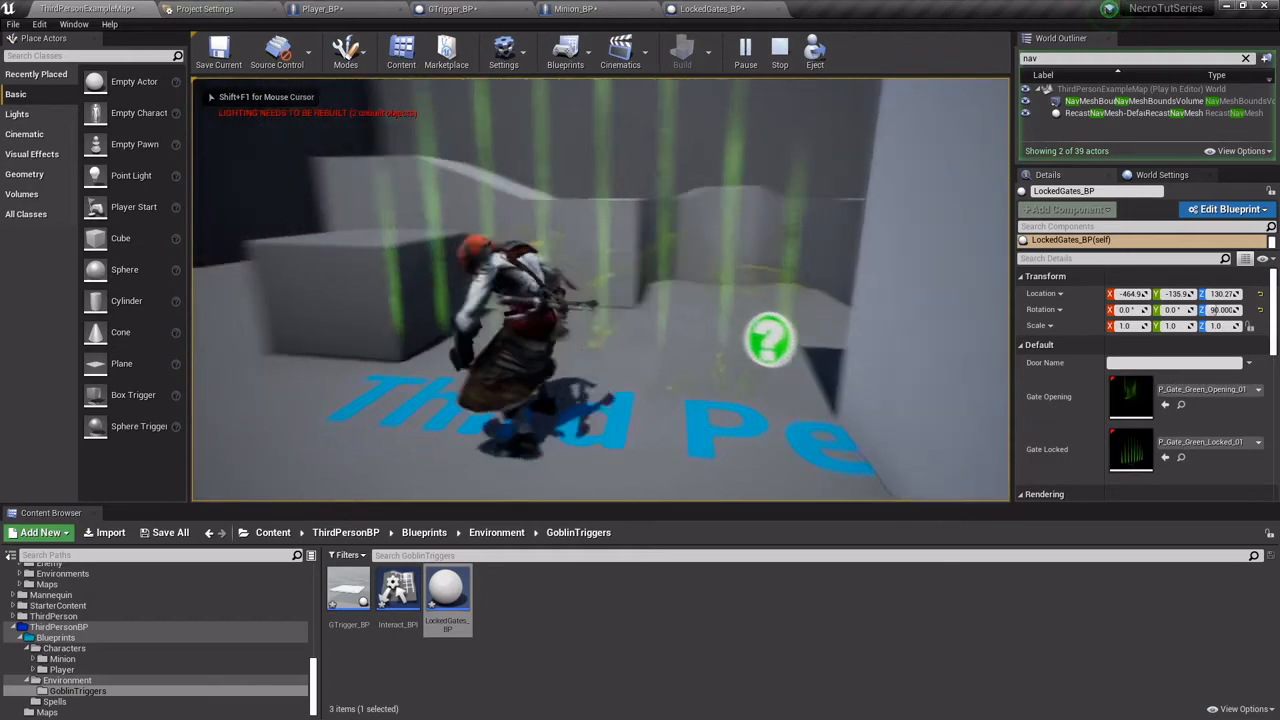
key(a)
key(1)
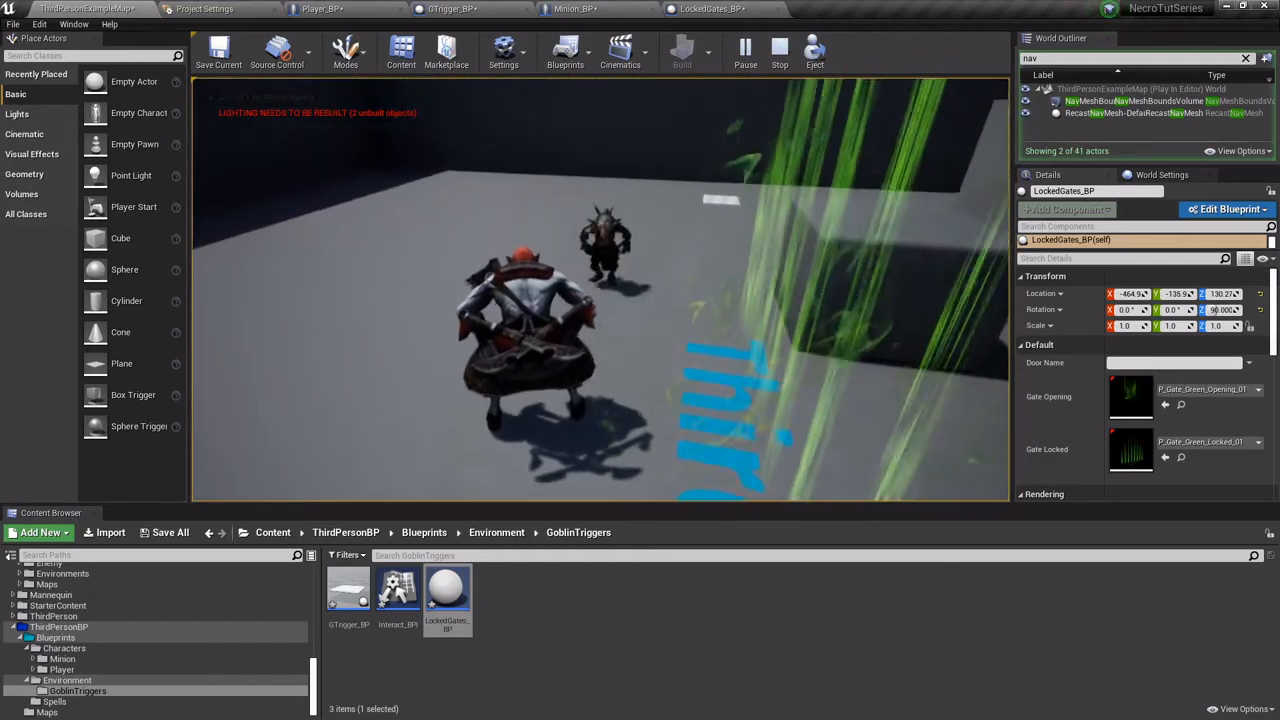
key(w)
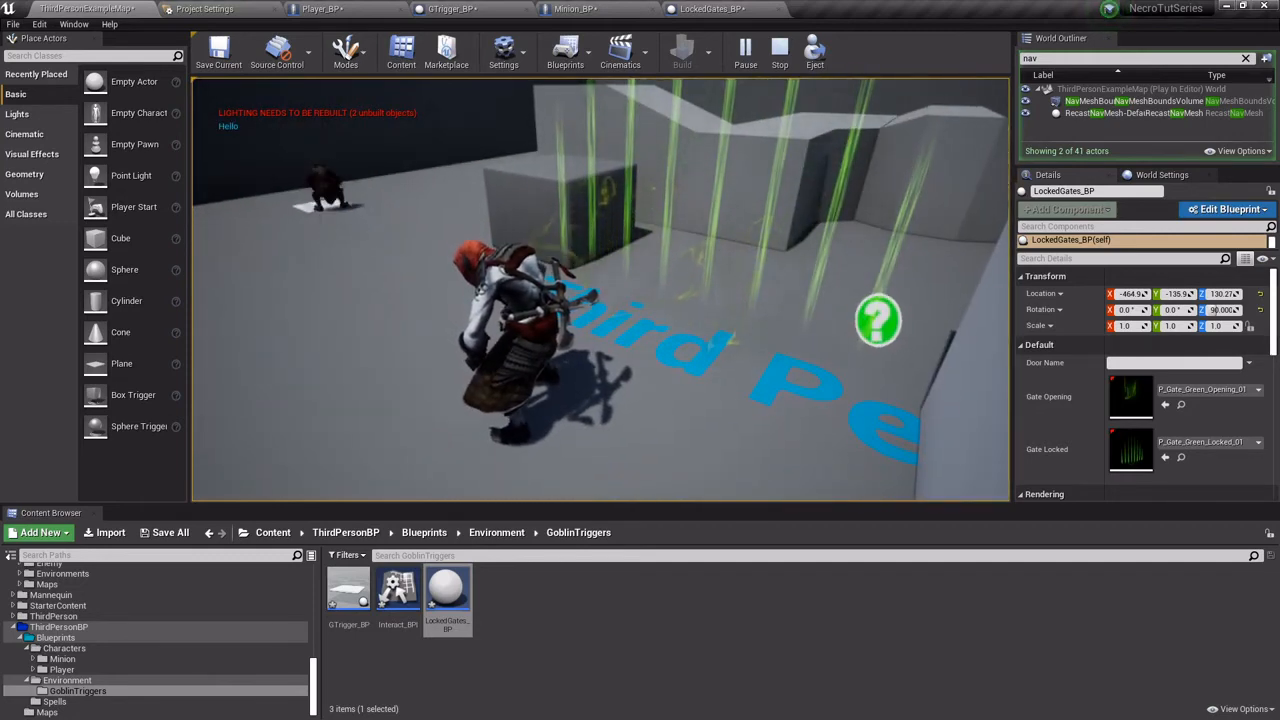
key(w)
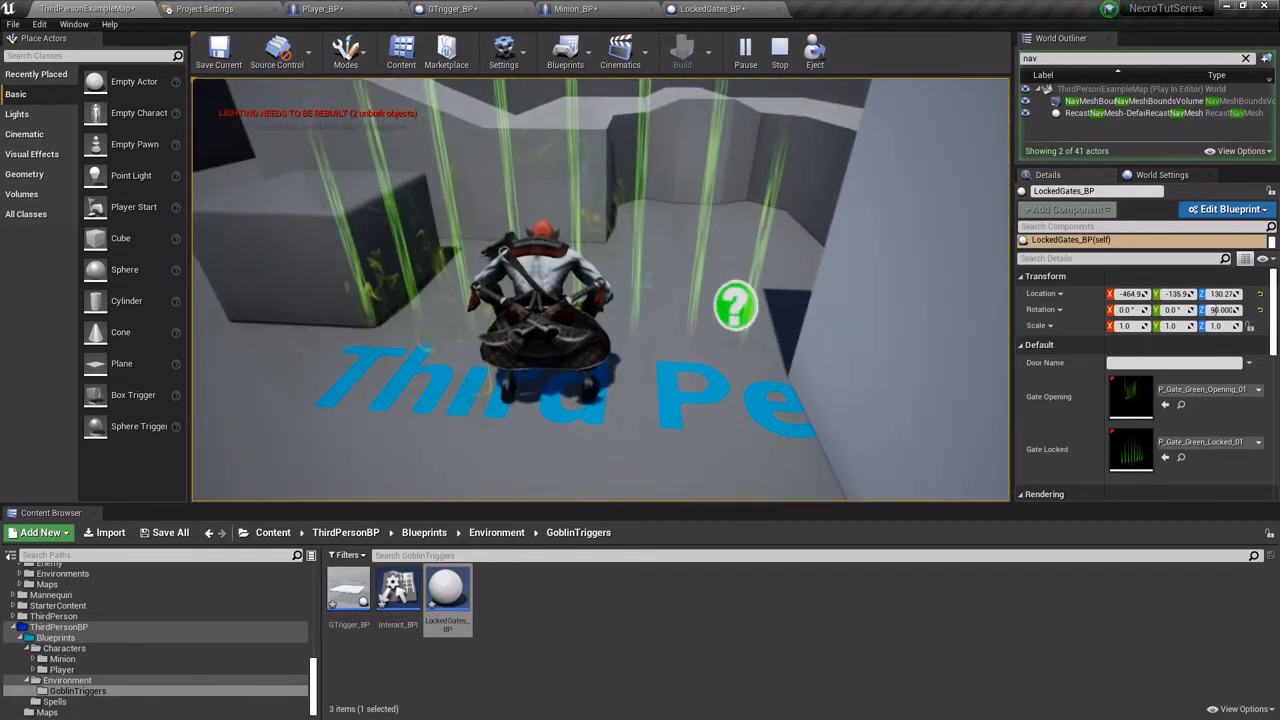
key(Escape)
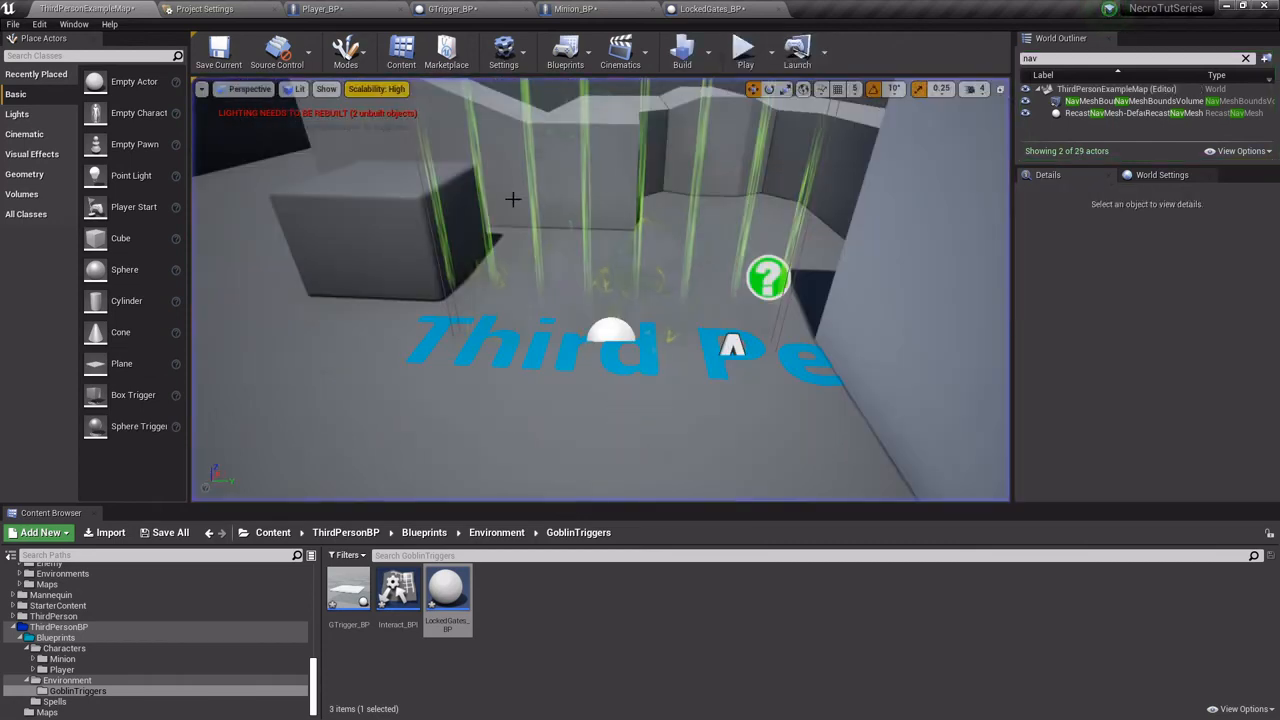
Review the Door Name comparison, Branch and Spawn Emitter logic in the LockedGates_BP Event Graph.
click(729, 11)
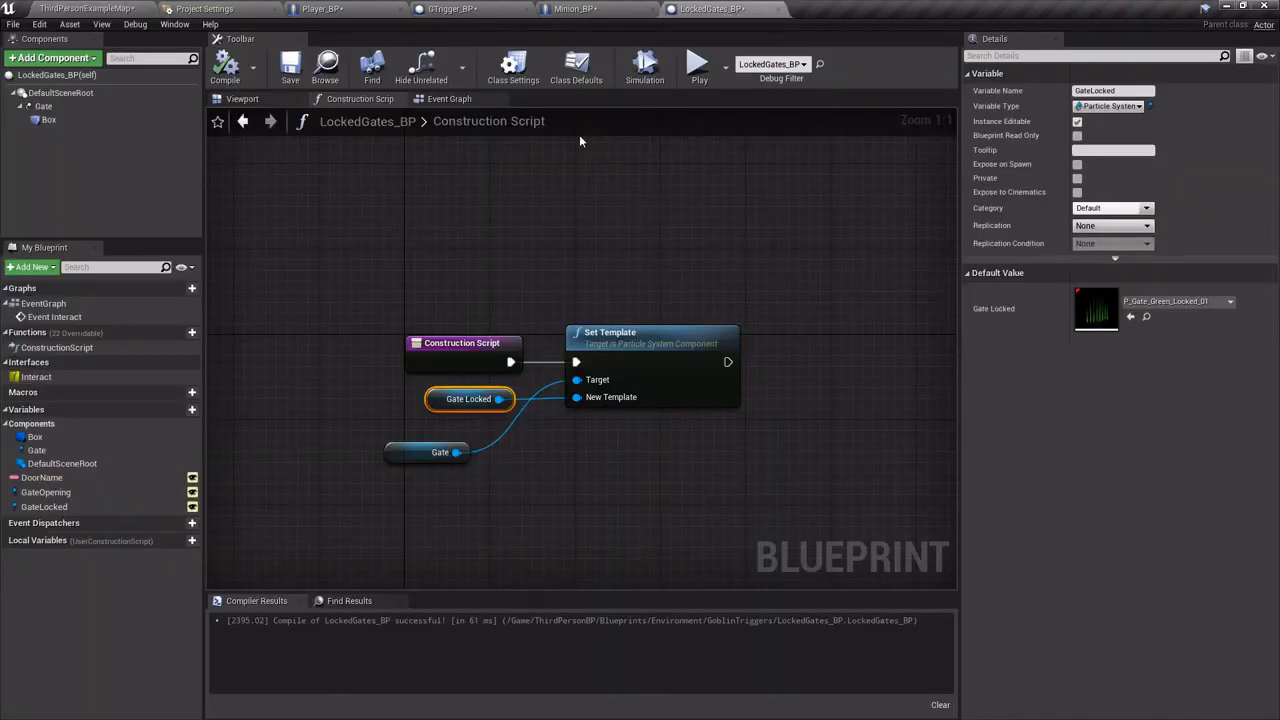
click(448, 98)
scroll(585, 246, up, 4)
right_drag(468, 231, 669, 212)
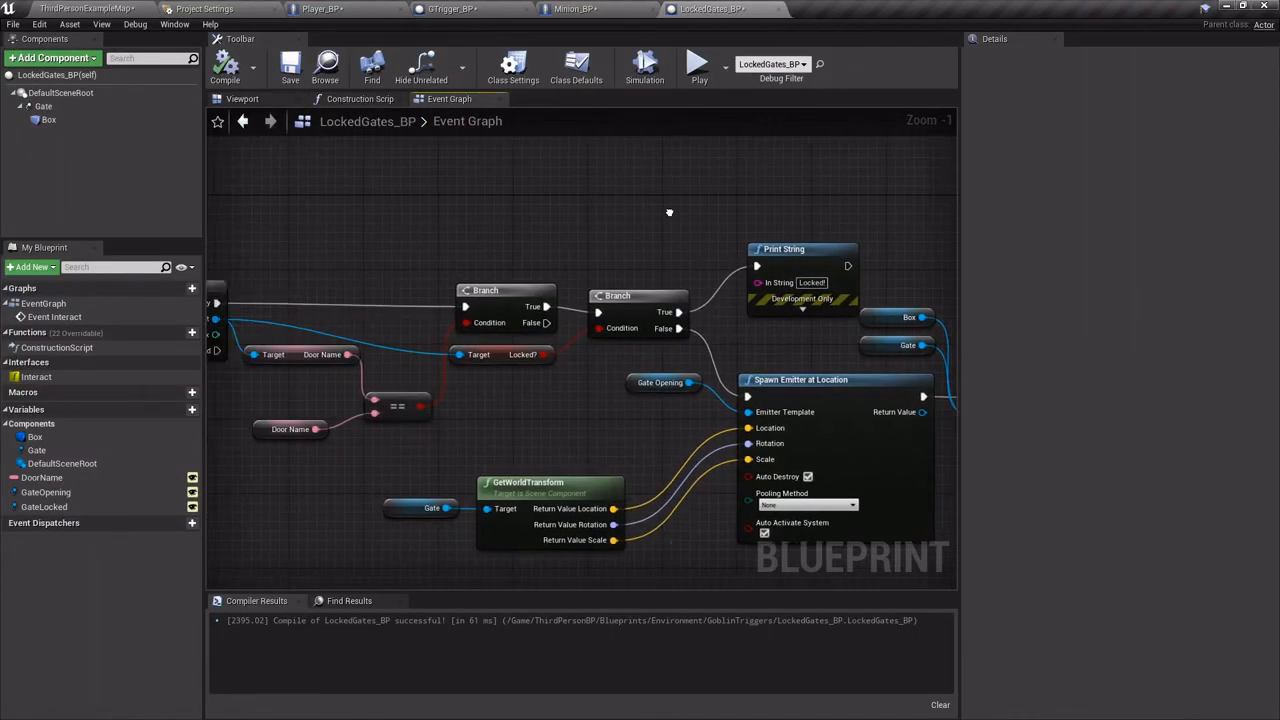
scroll(669, 212, down, 2)
mouse_move(438, 240)
right_down()
mouse_move(609, 263)
mouse_move(415, 251)
right_up()
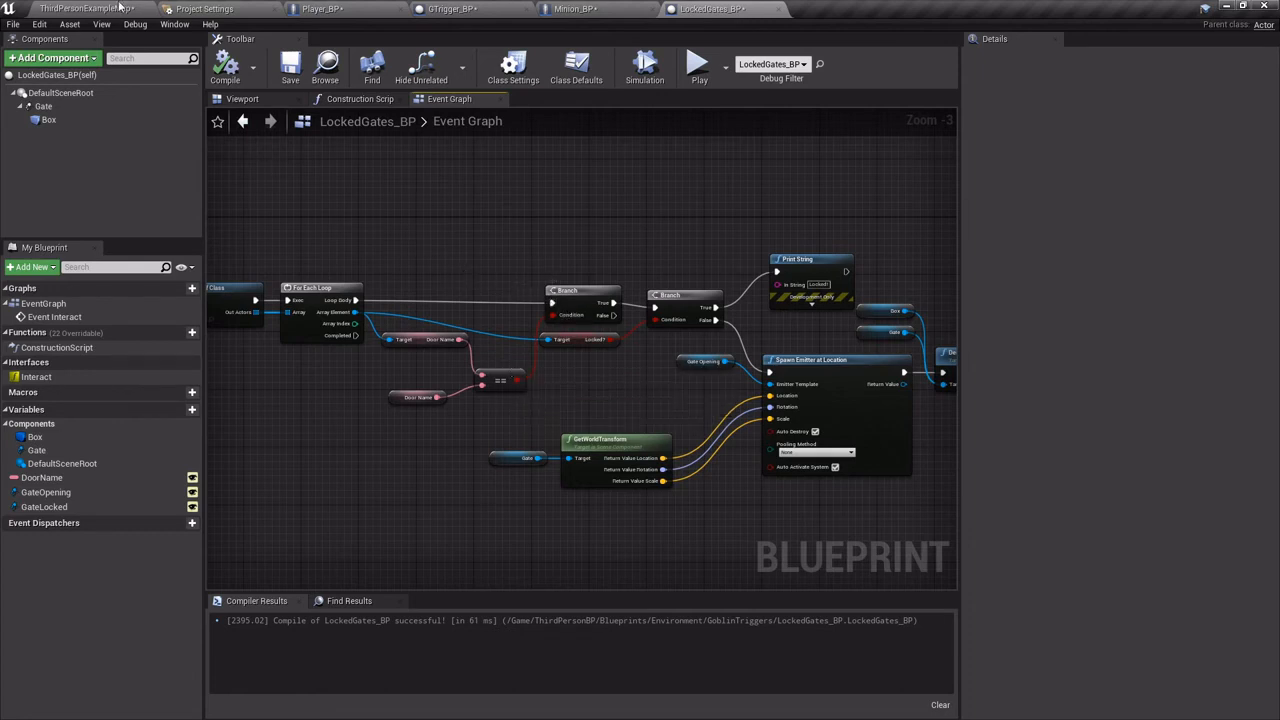
Place a second GTrigger_BP platform in the level behind the existing one, along the side wall.
click(85, 8)
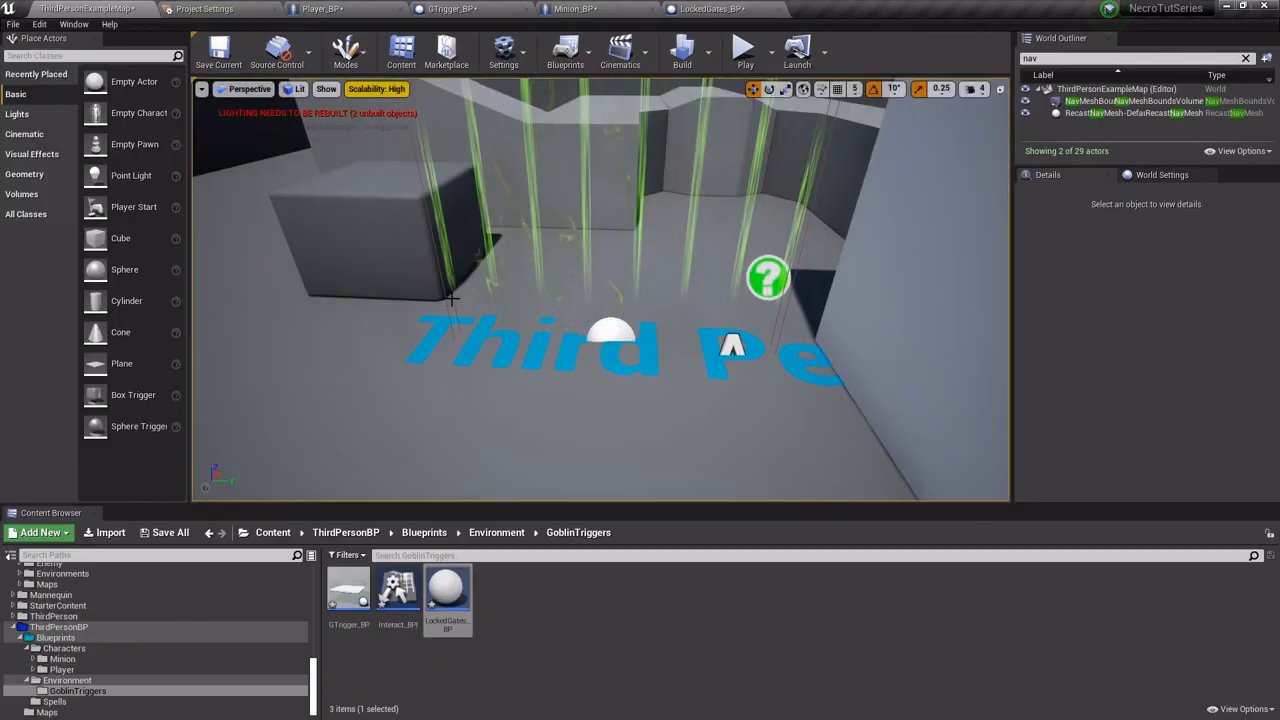
key(s)
right_drag(514, 388, 410, 362)
drag(348, 590, 519, 262)
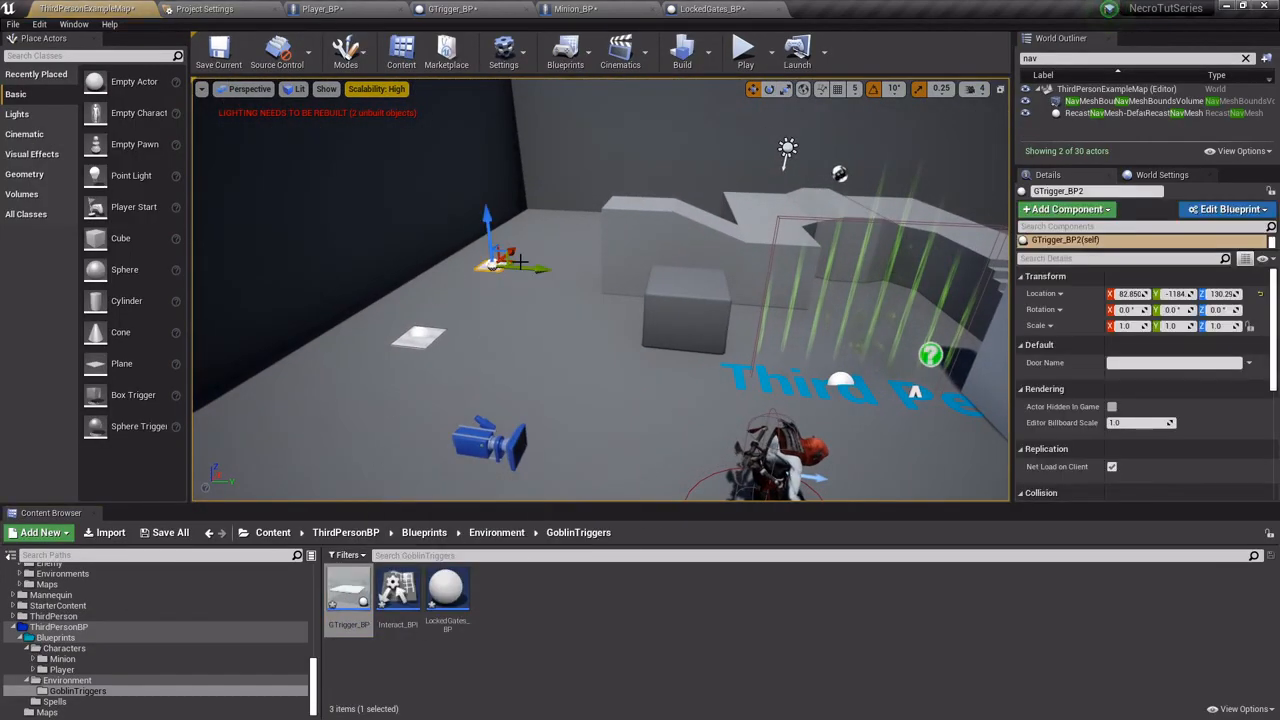
Play-test the level by running the character up to the locked gate, and end the session.
click(740, 47)
key(w)
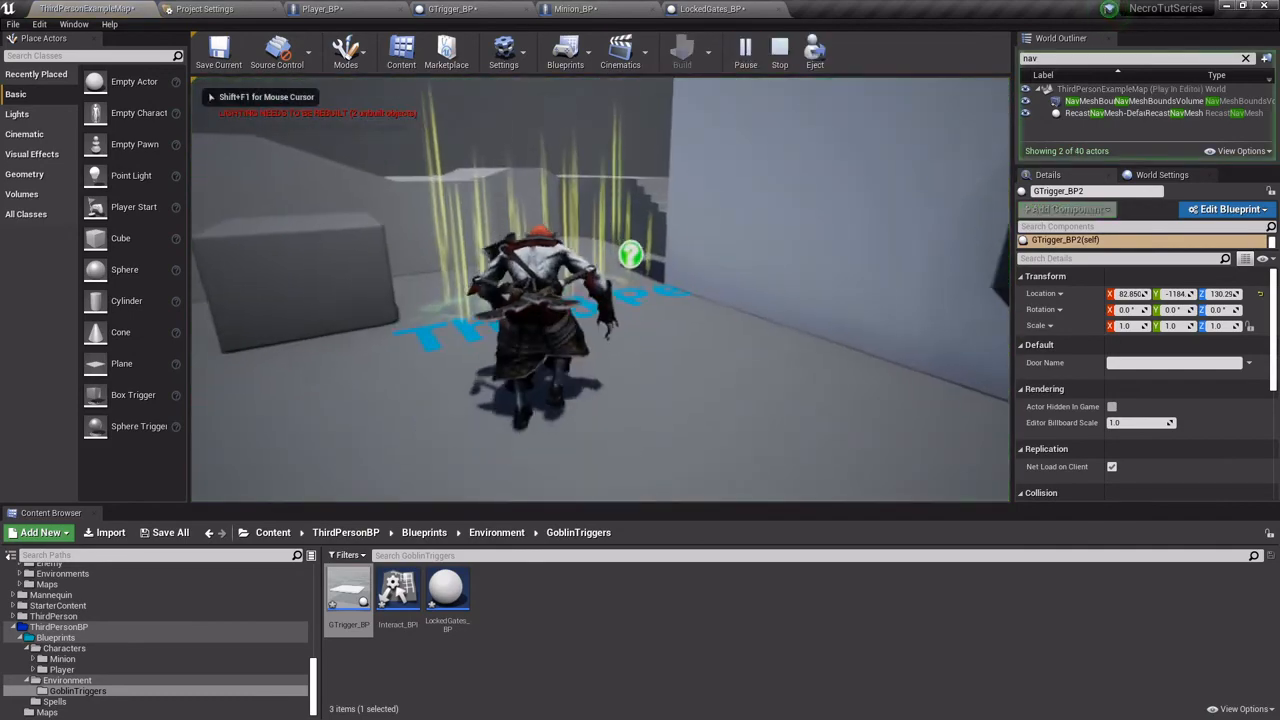
key(d)
key(a)
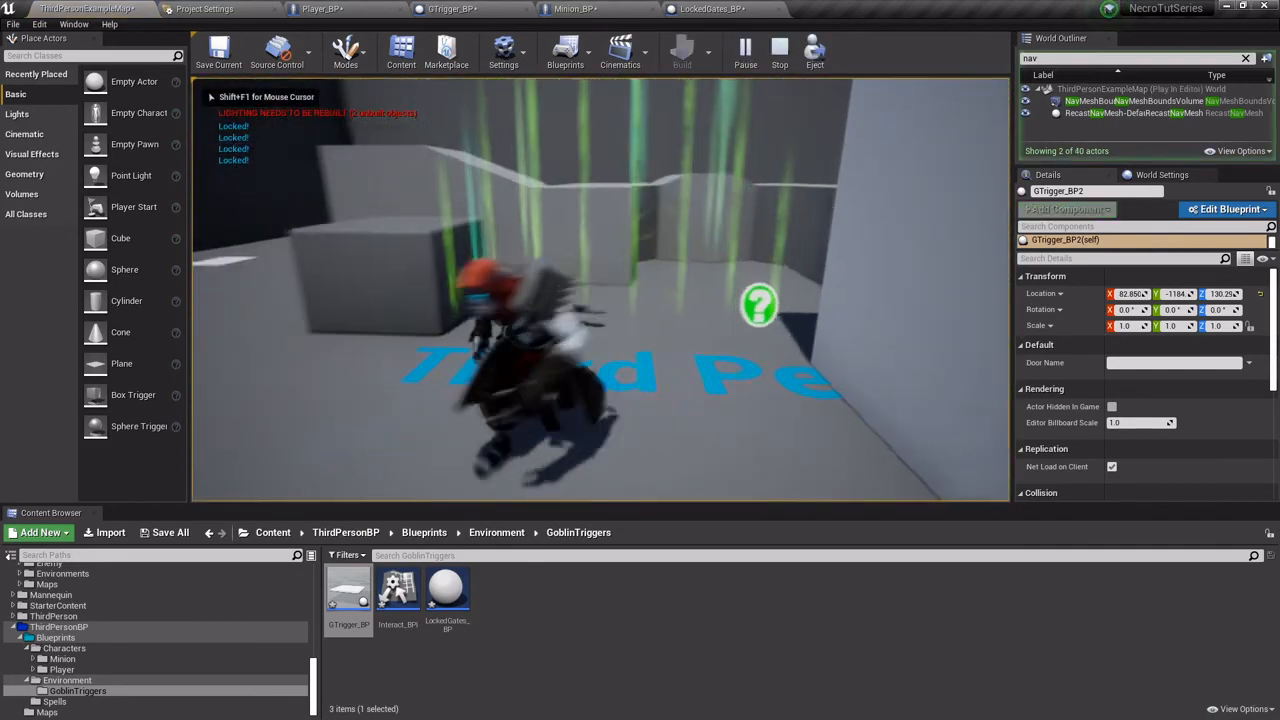
key(Escape)
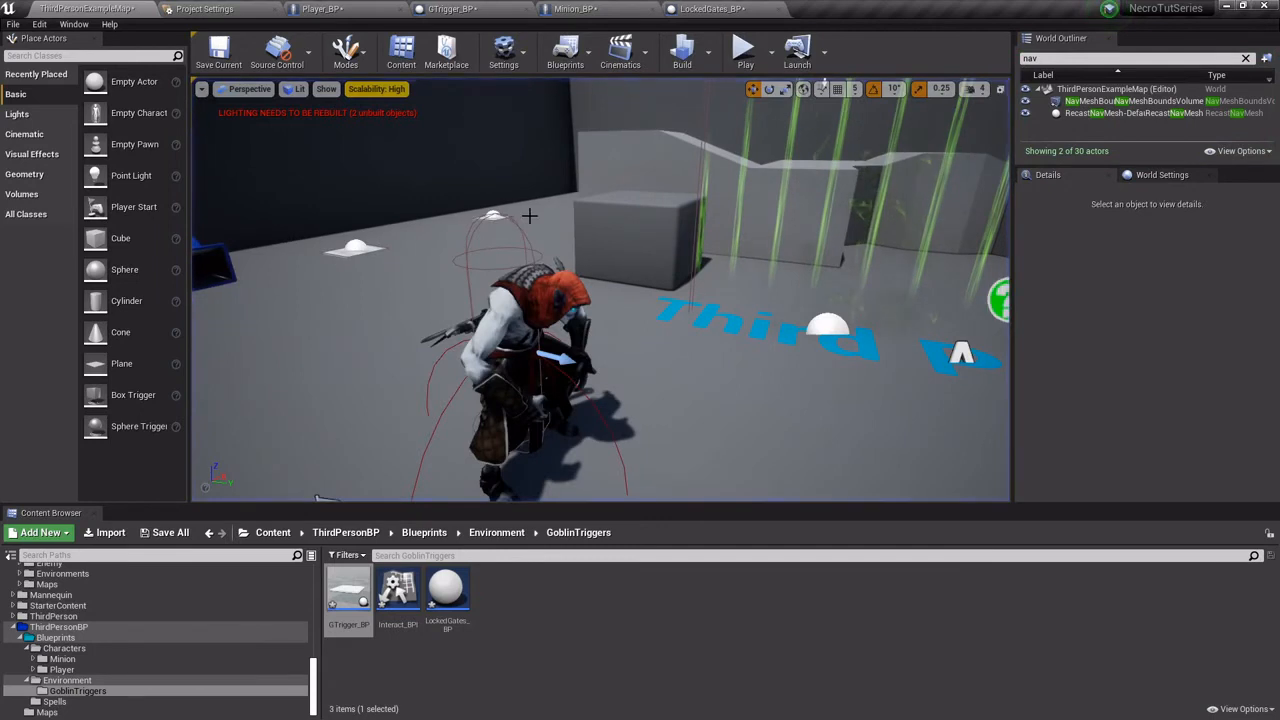
Set the gate's Door Name to Intro and the second trigger's Door Name to Ice.
click(828, 329)
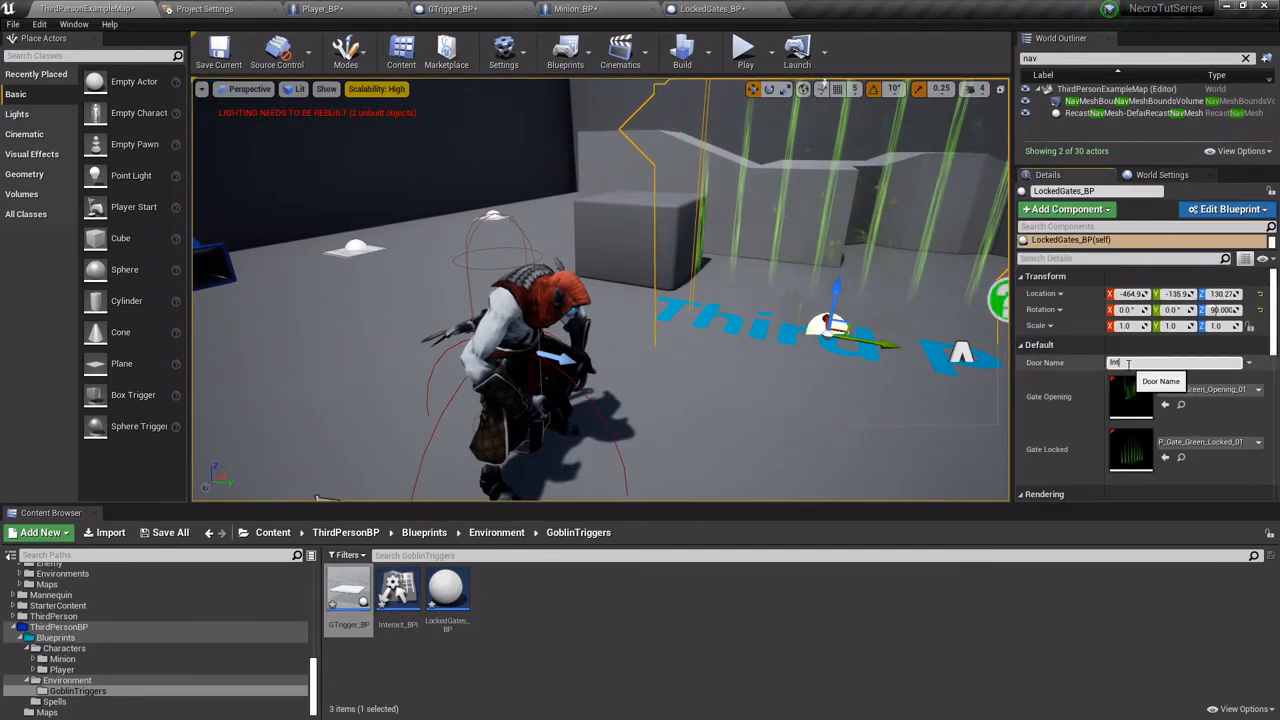
key(Return)
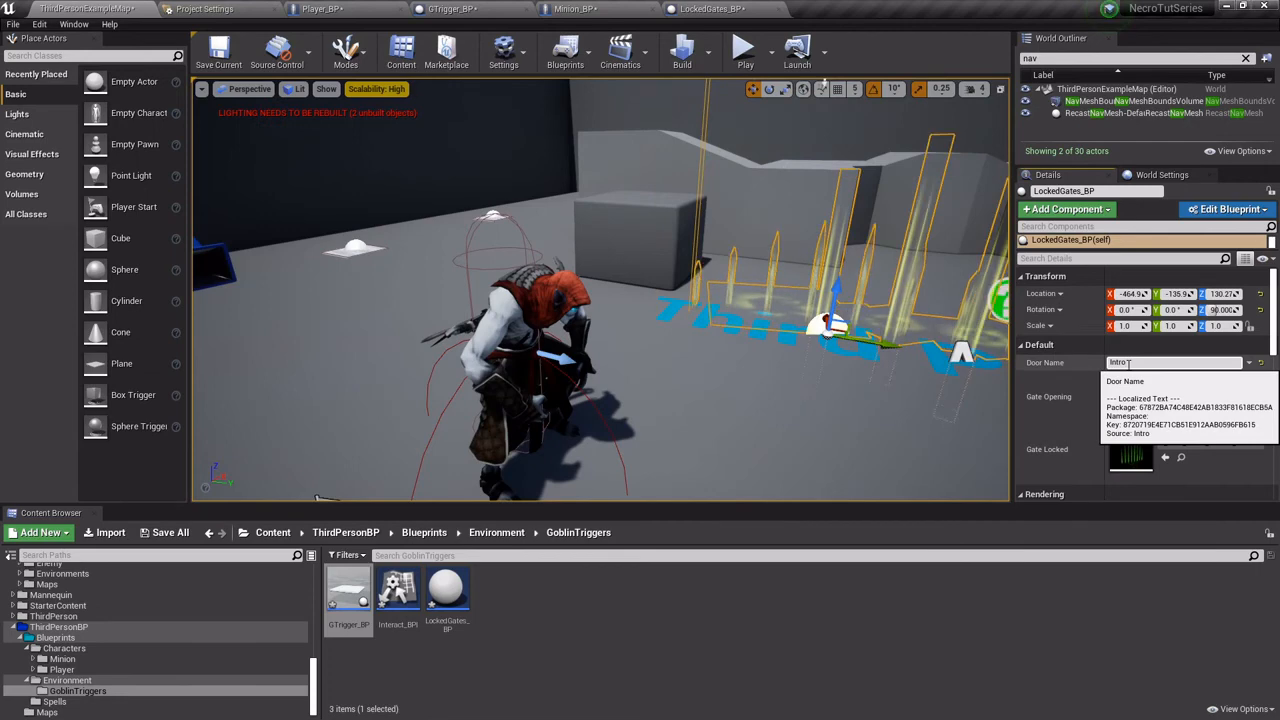
click(491, 218)
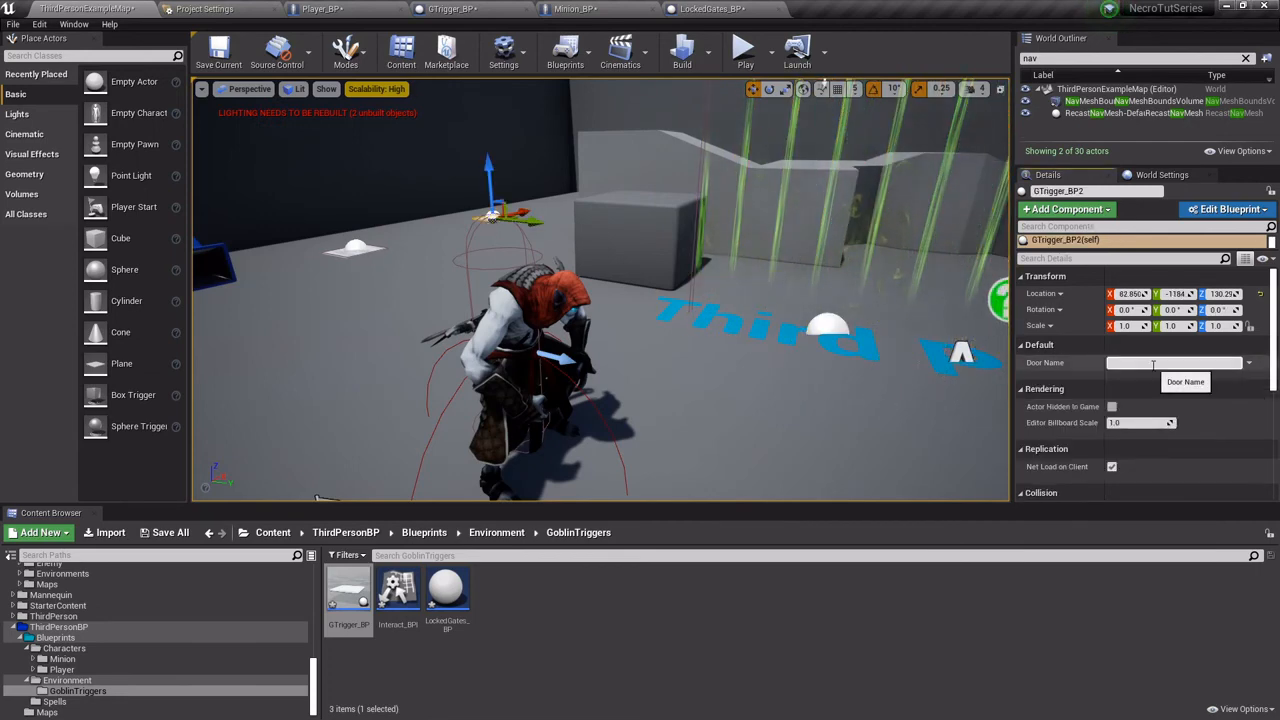
key(Return)
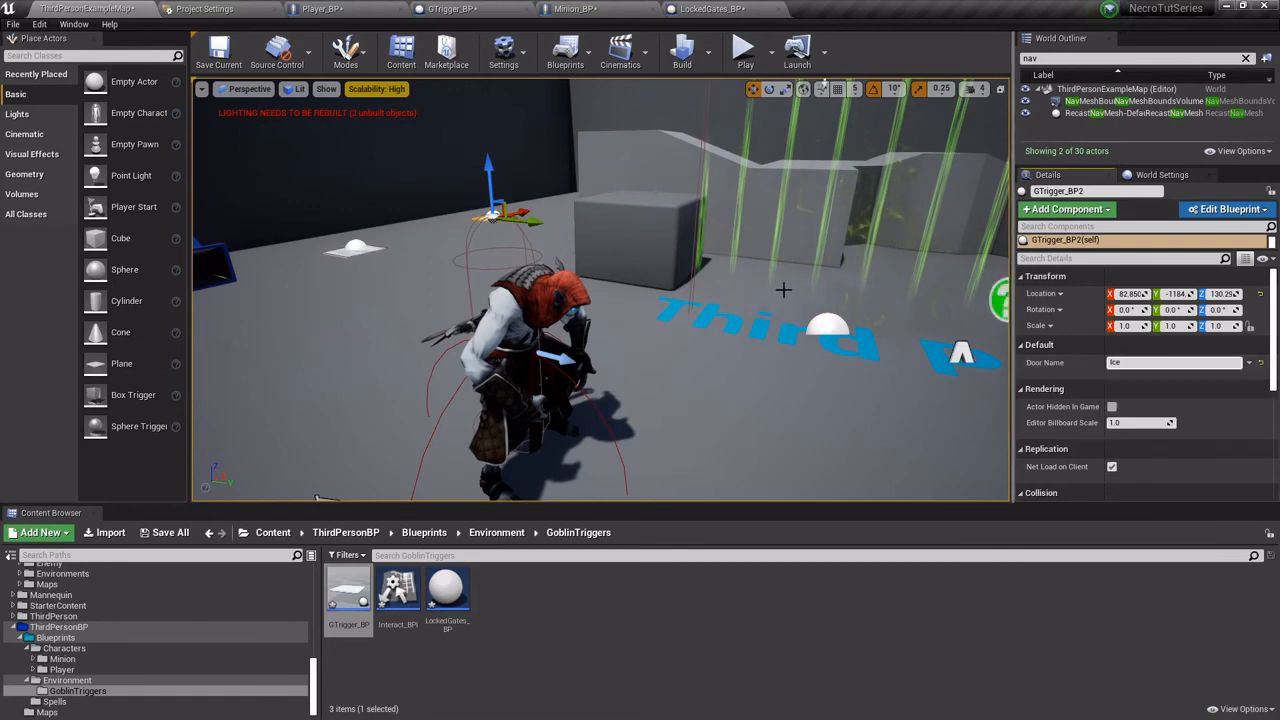
Move the Ice trigger along Y to about 1185, across the level beyond the stairs.
right_drag(784, 290, 466, 277)
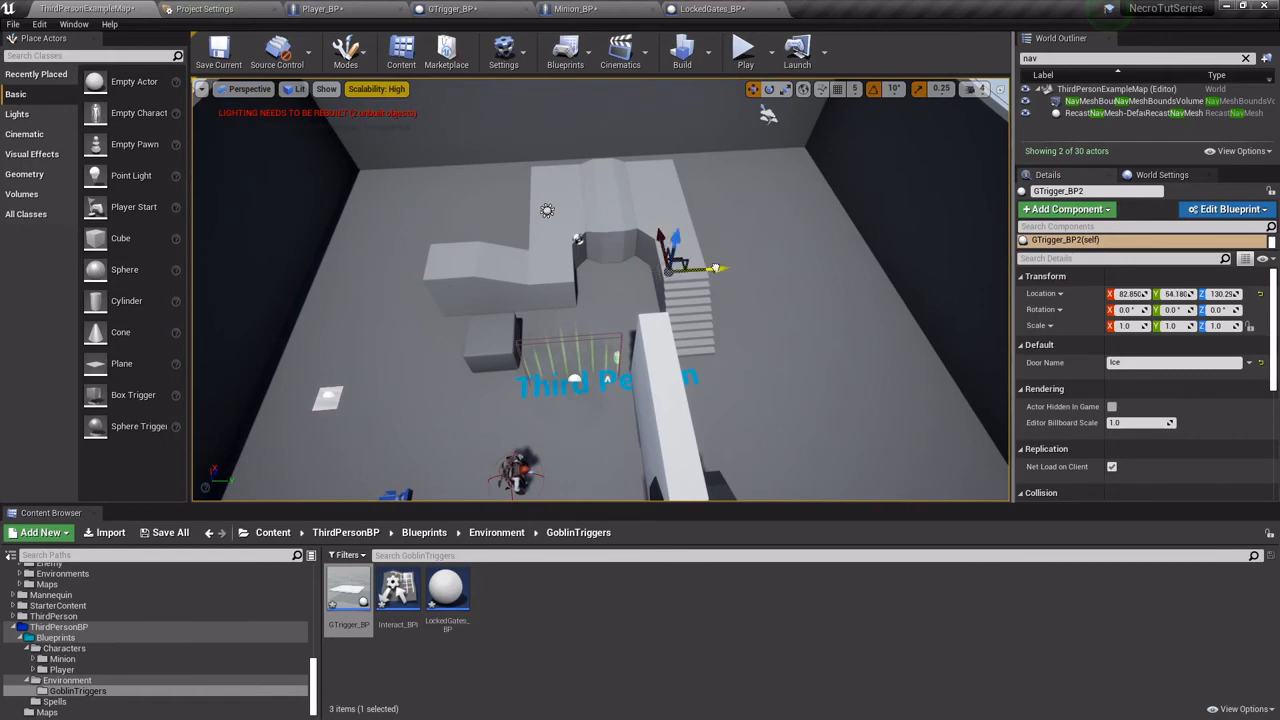
drag(716, 268, 873, 260)
Duplicate the gate to about X -241, Y 108 near the stairs and rotate the copy to about 180° around Z.
right_drag(756, 291, 560, 342)
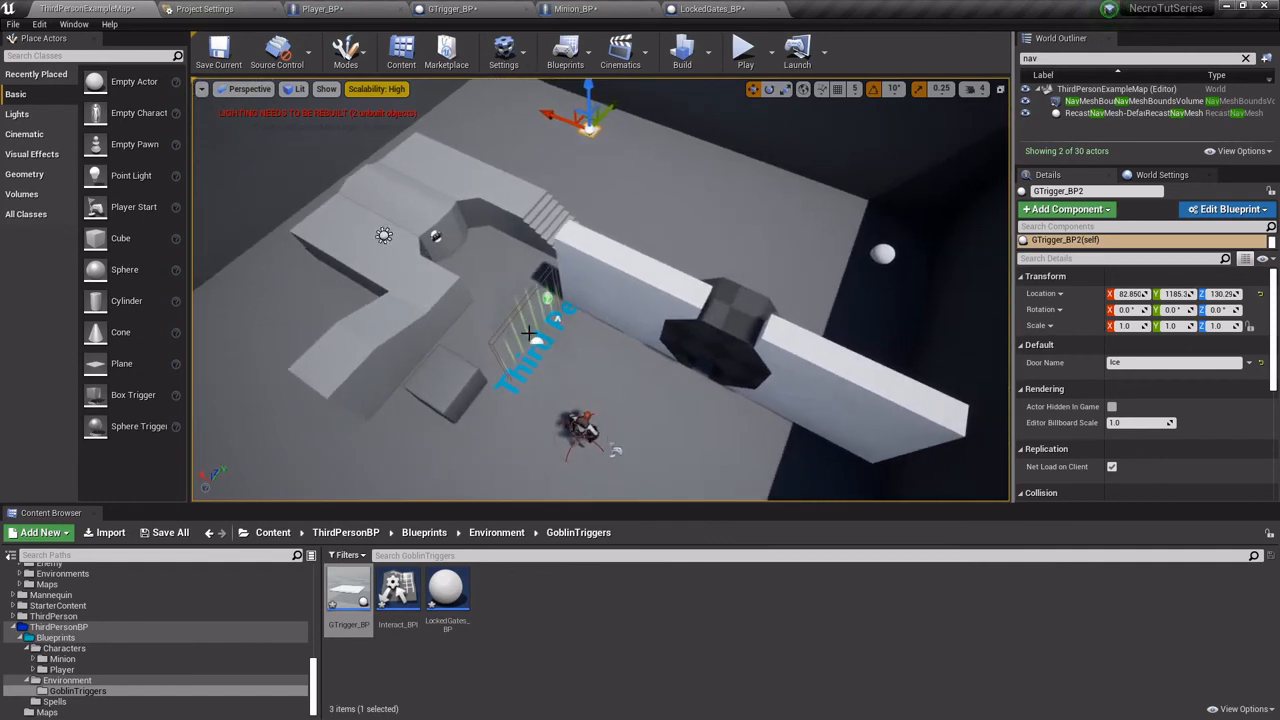
click(537, 341)
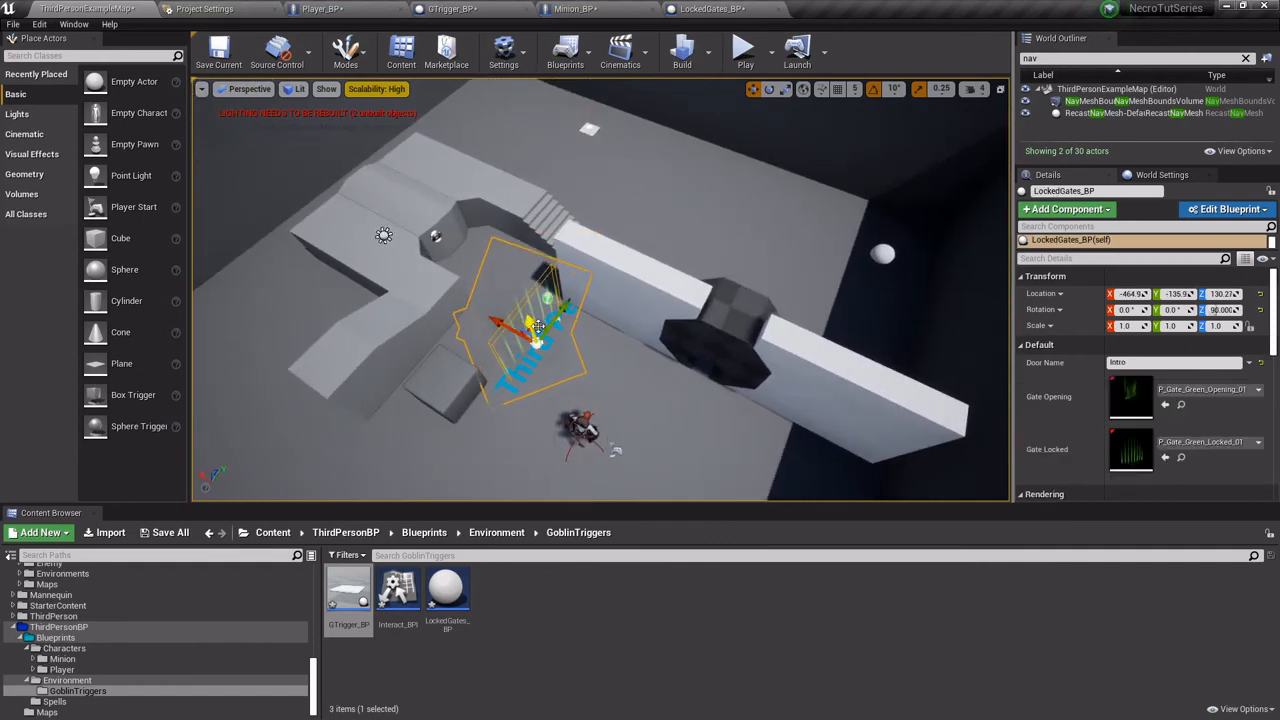
drag(527, 300, 532, 270)
key(e)
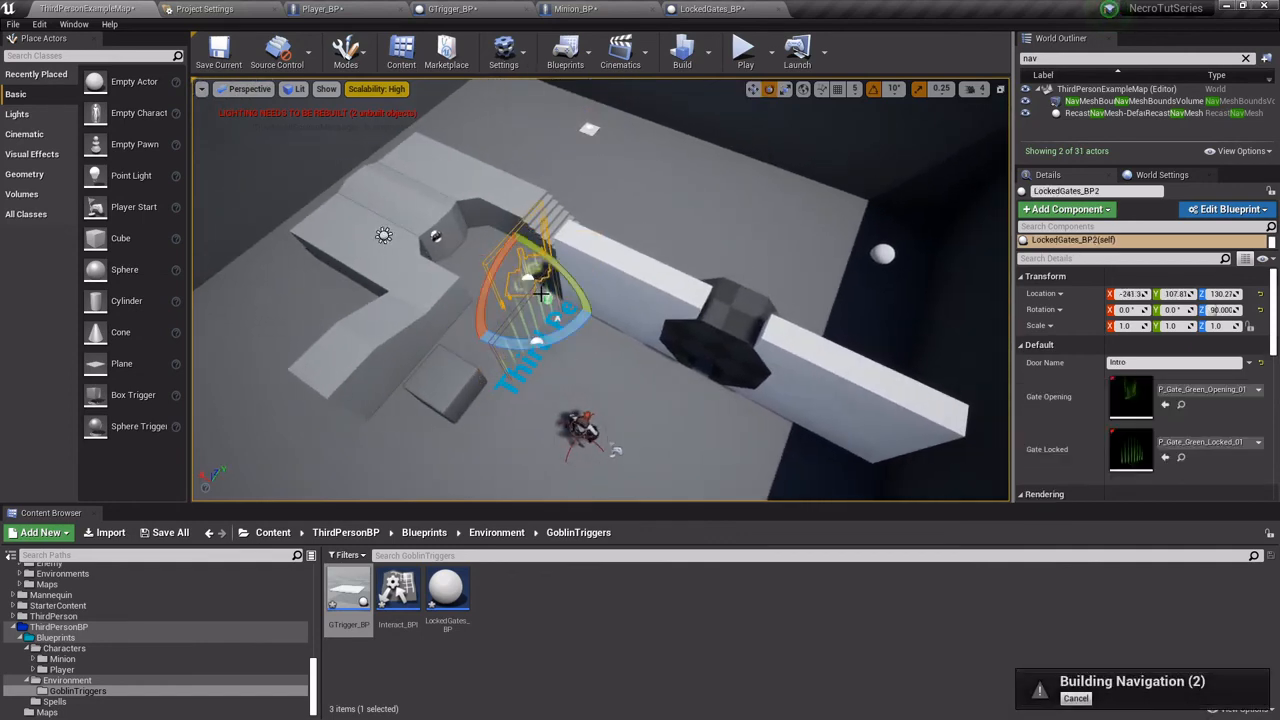
drag(550, 332, 548, 298)
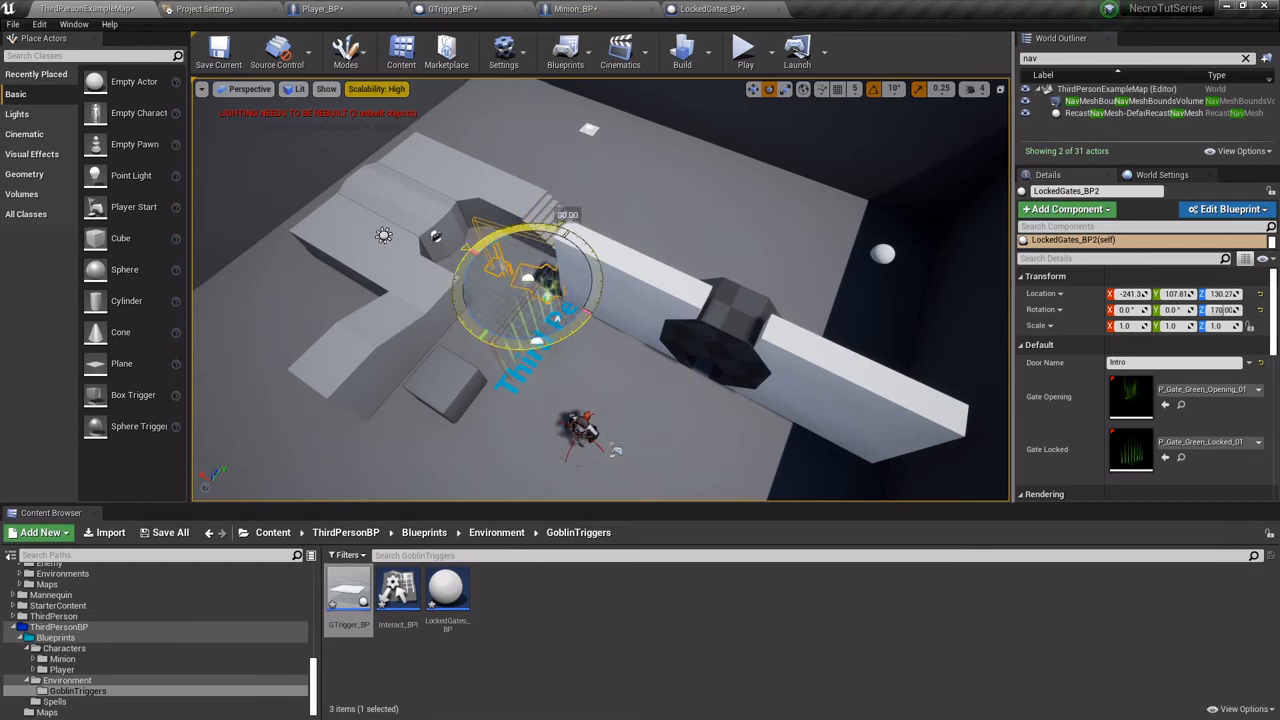
right_drag(641, 326, 643, 300)
key(s)
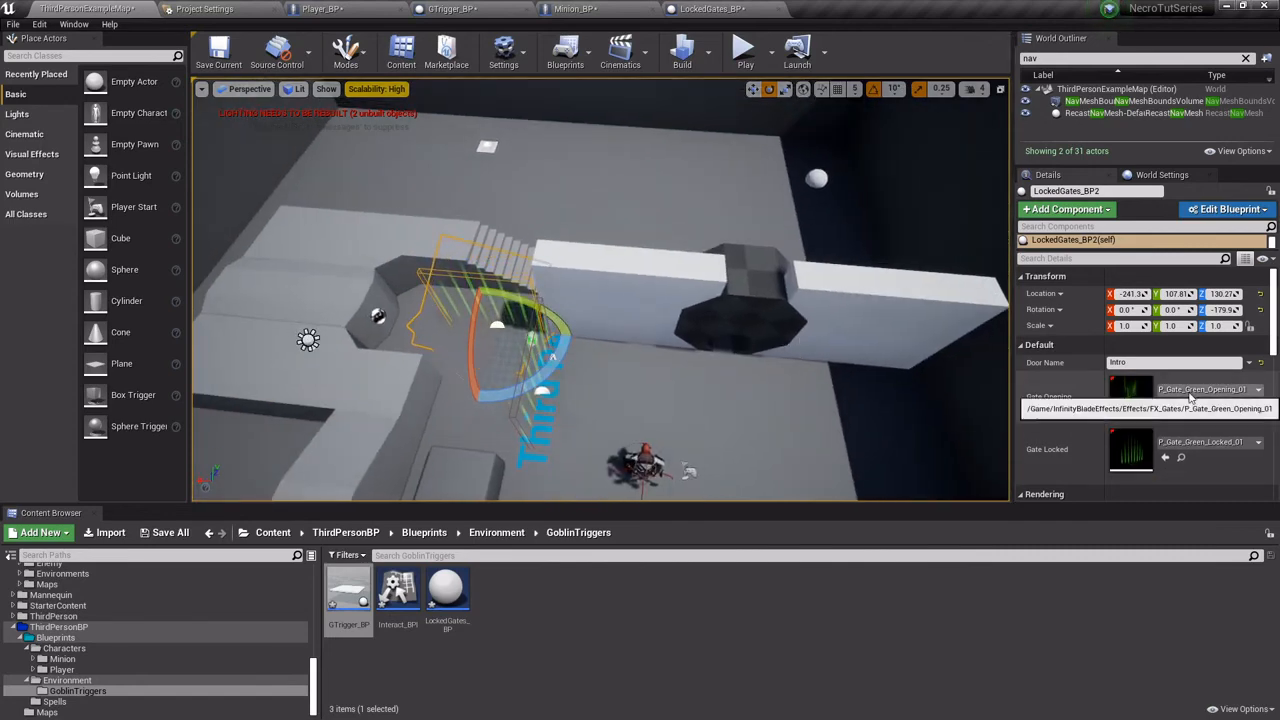
Set the duplicated gate's Door Name to Ice, Gate Opening to P_Gate_Ice_Opening_01 and Gate Locked to P_Gate_Ice_Locked_01.
click(1154, 363)
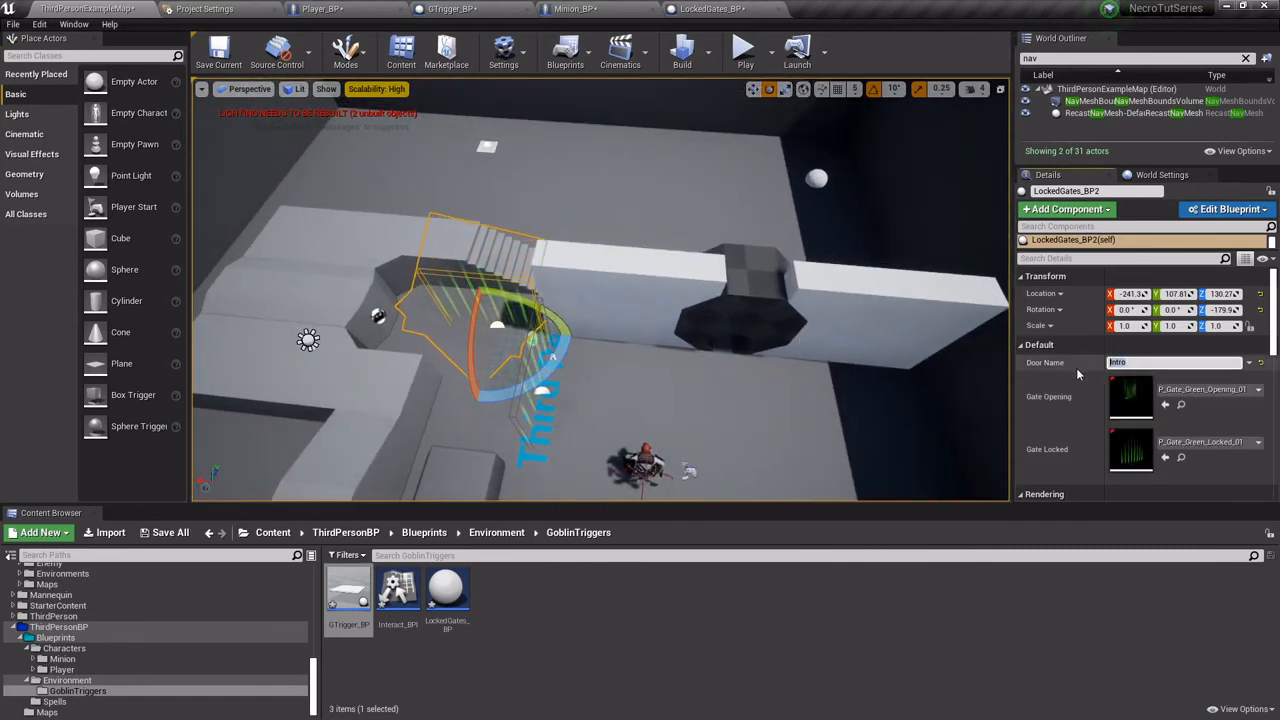
key(BackSpace)
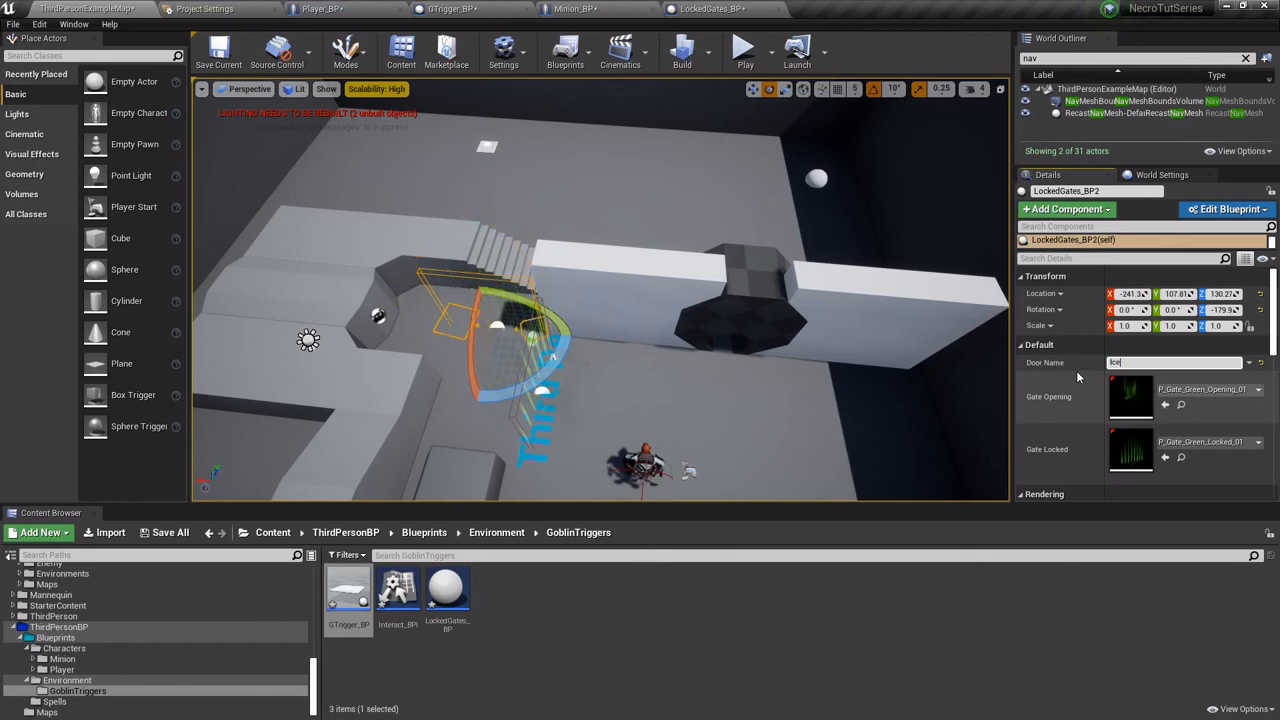
click(1178, 395)
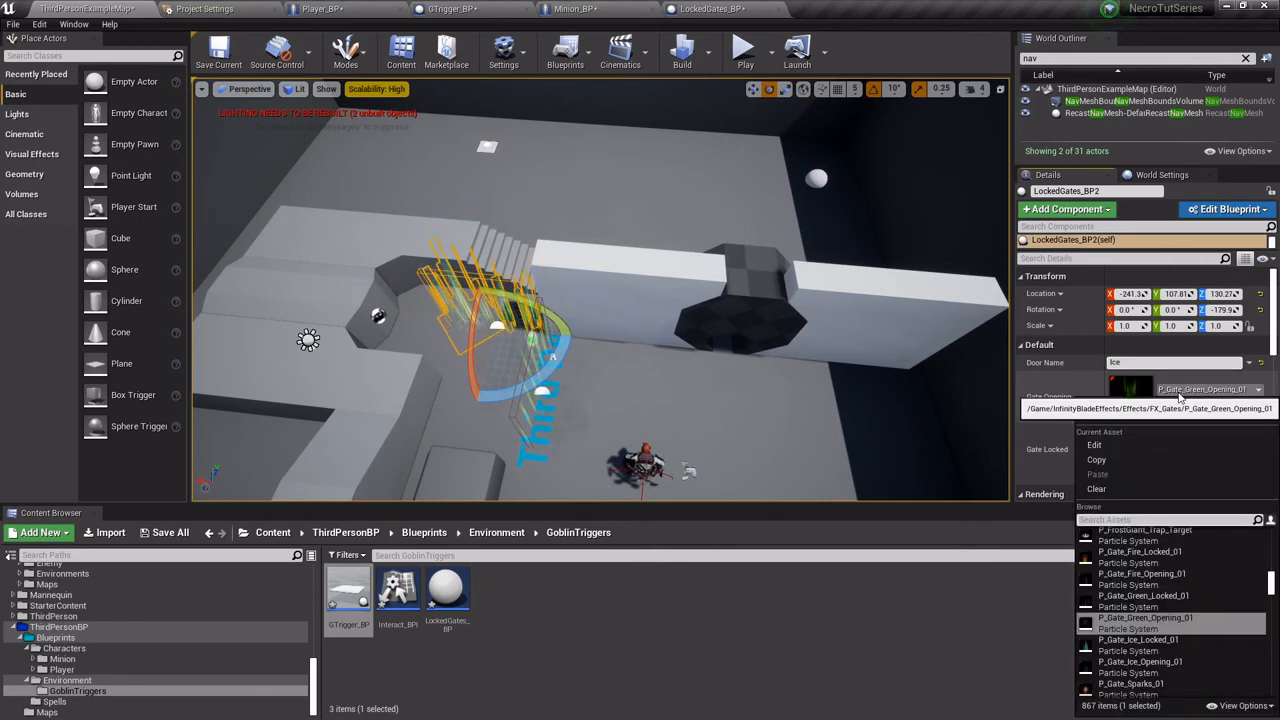
click(1140, 662)
click(1208, 442)
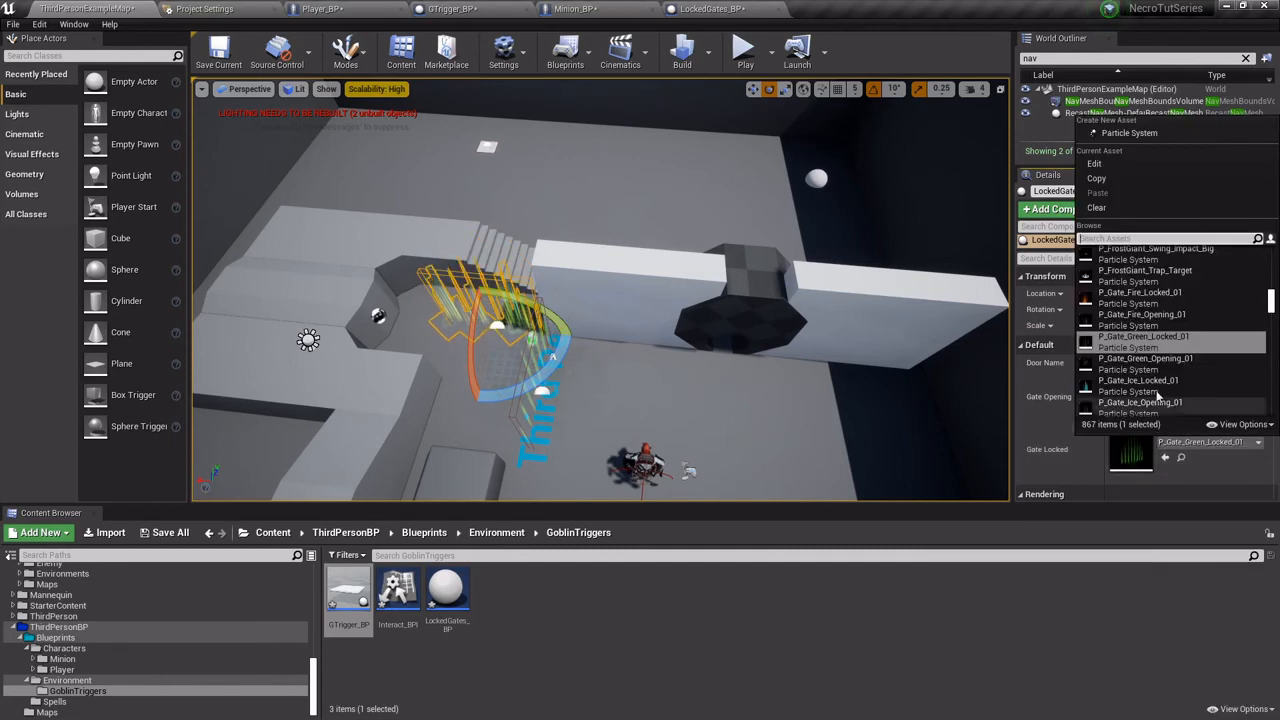
click(1140, 381)
key(f)
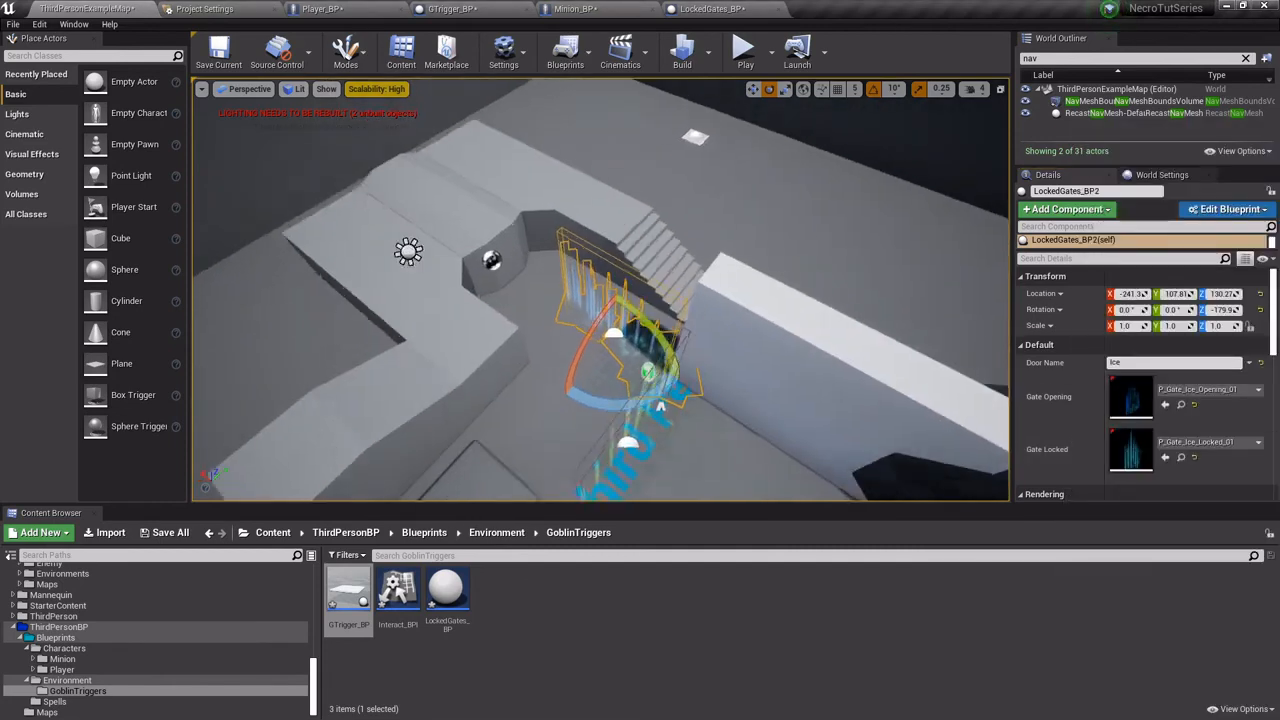
Check the Door Name values on the Ice trigger, the Intro trigger and the Intro gate.
alt+drag(771, 351, 640, 300)
scroll(771, 351, down, 3)
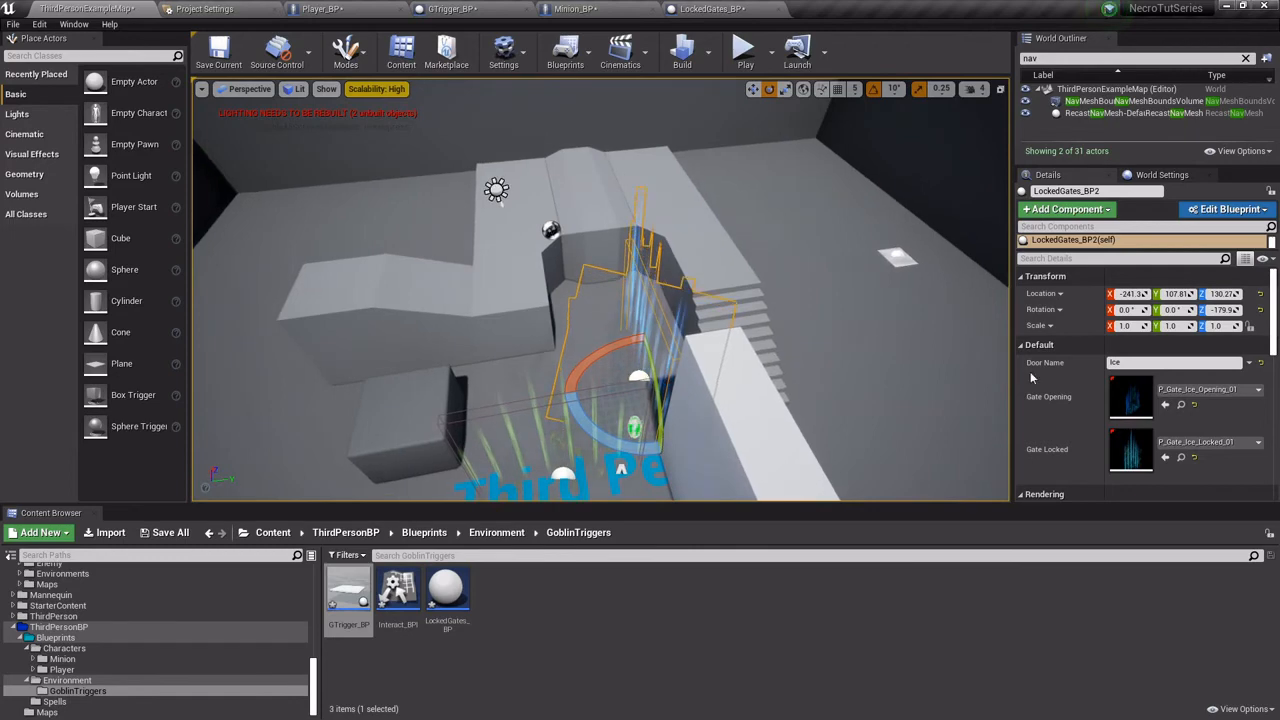
click(888, 259)
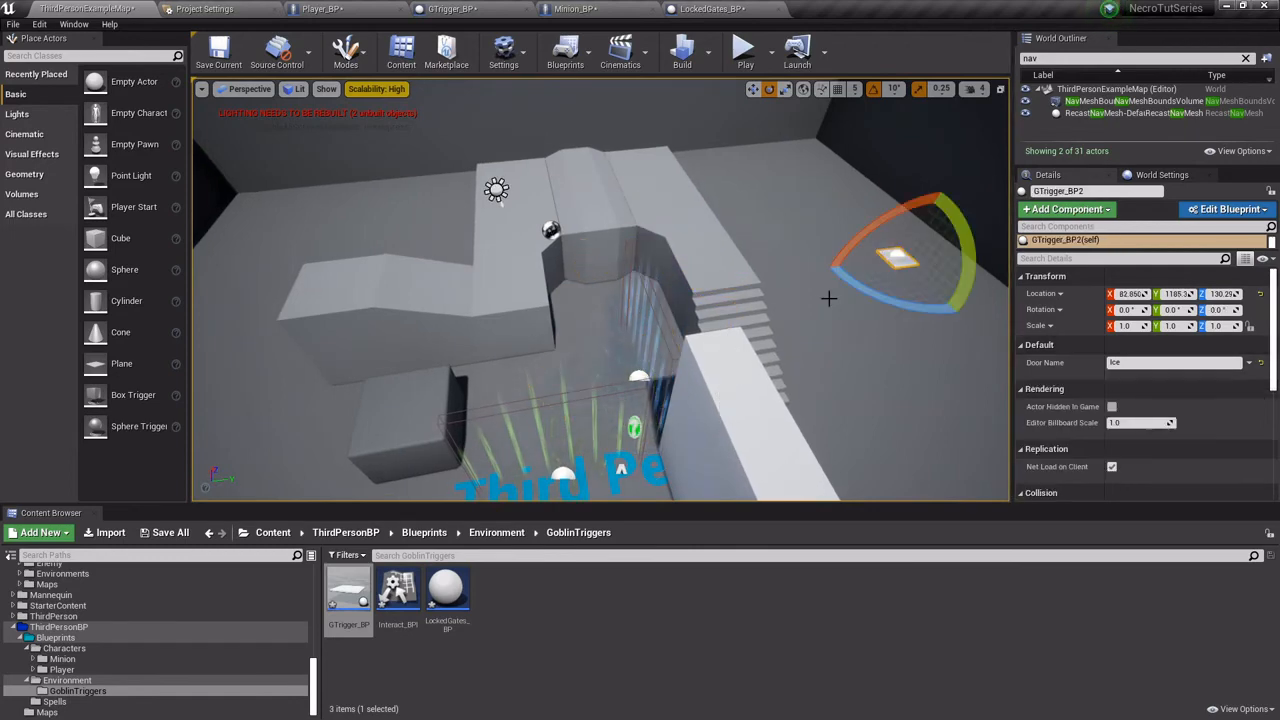
right_drag(829, 297, 760, 370)
right_drag(672, 300, 669, 300)
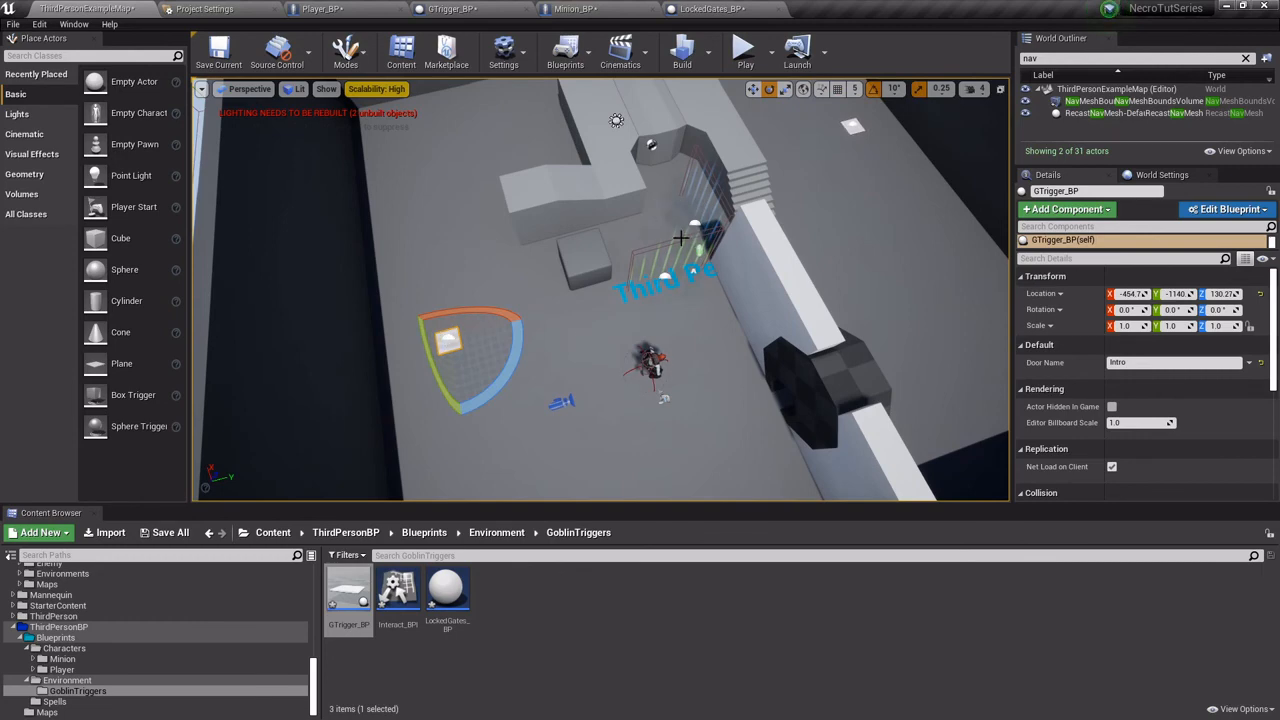
click(714, 304)
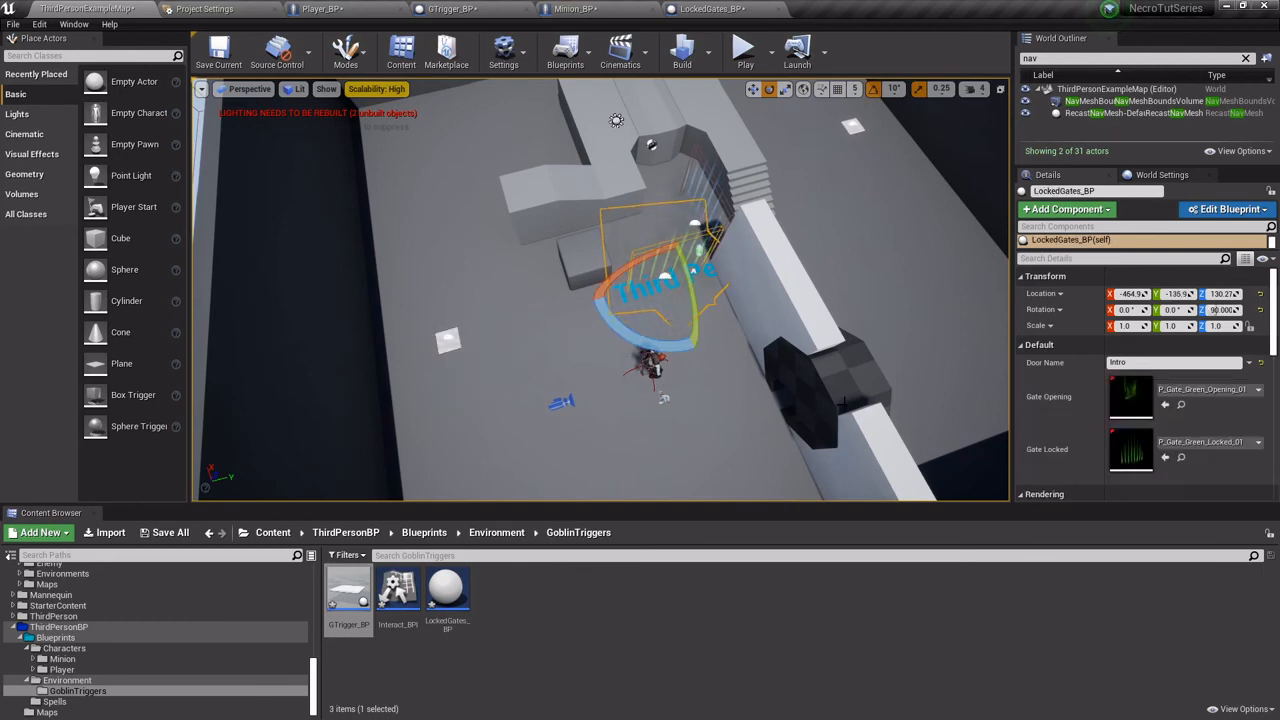
Move the goblin gate's Location target onto the Ice trigger, to about X 1222, Y 999.
click(836, 394)
right_drag(886, 337, 989, 279)
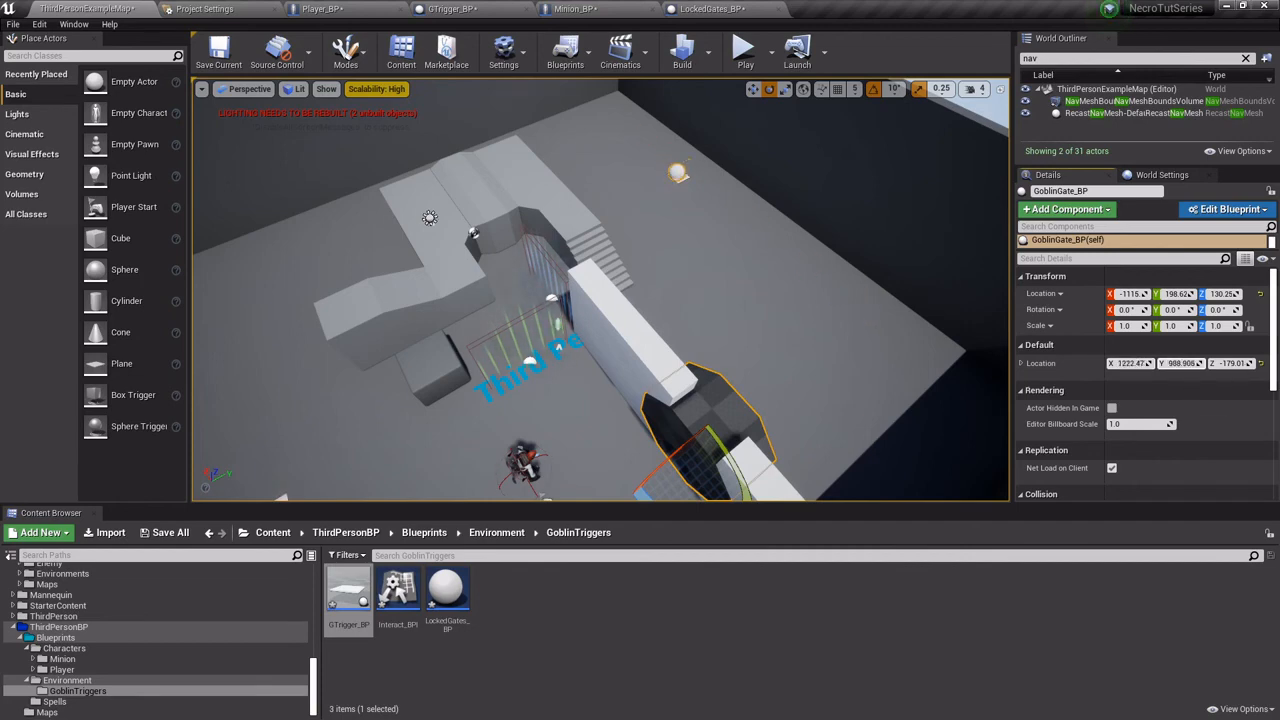
right_drag(830, 344, 690, 400)
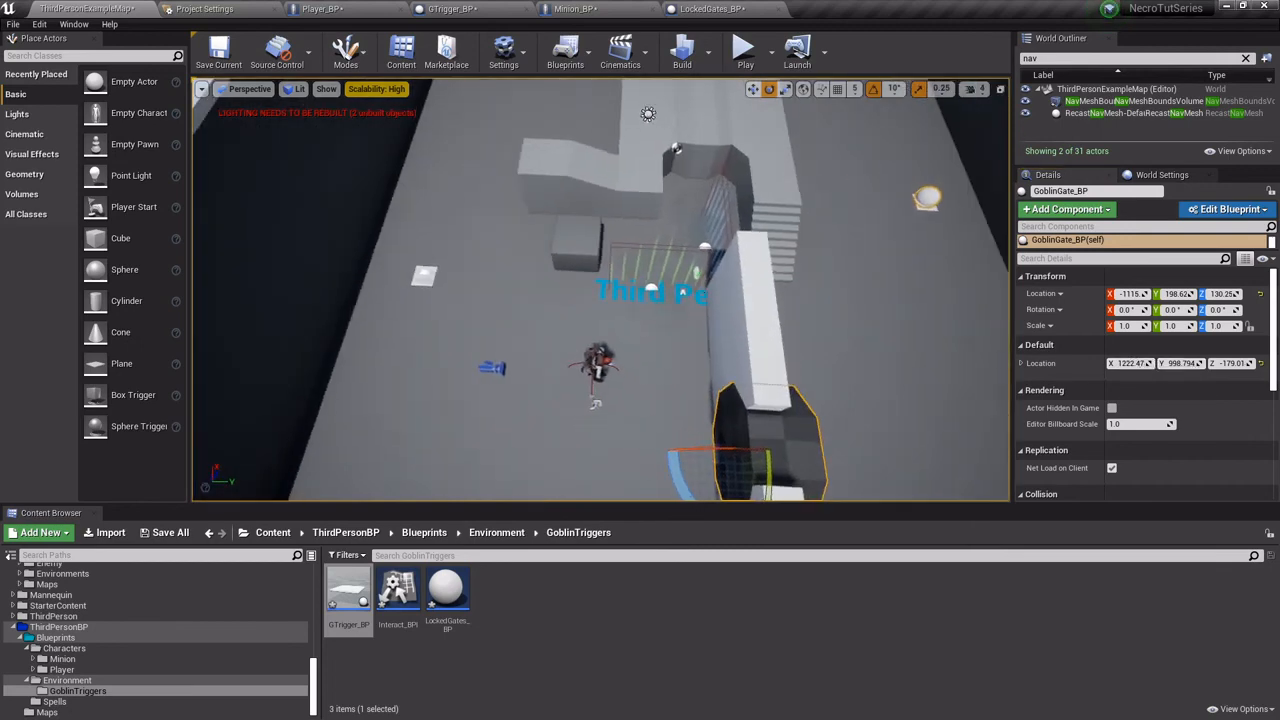
Play-test the level full screen, running the character up to the locked Intro gate and sending a minion toward the Intro trigger.
click(748, 63)
key(F11)
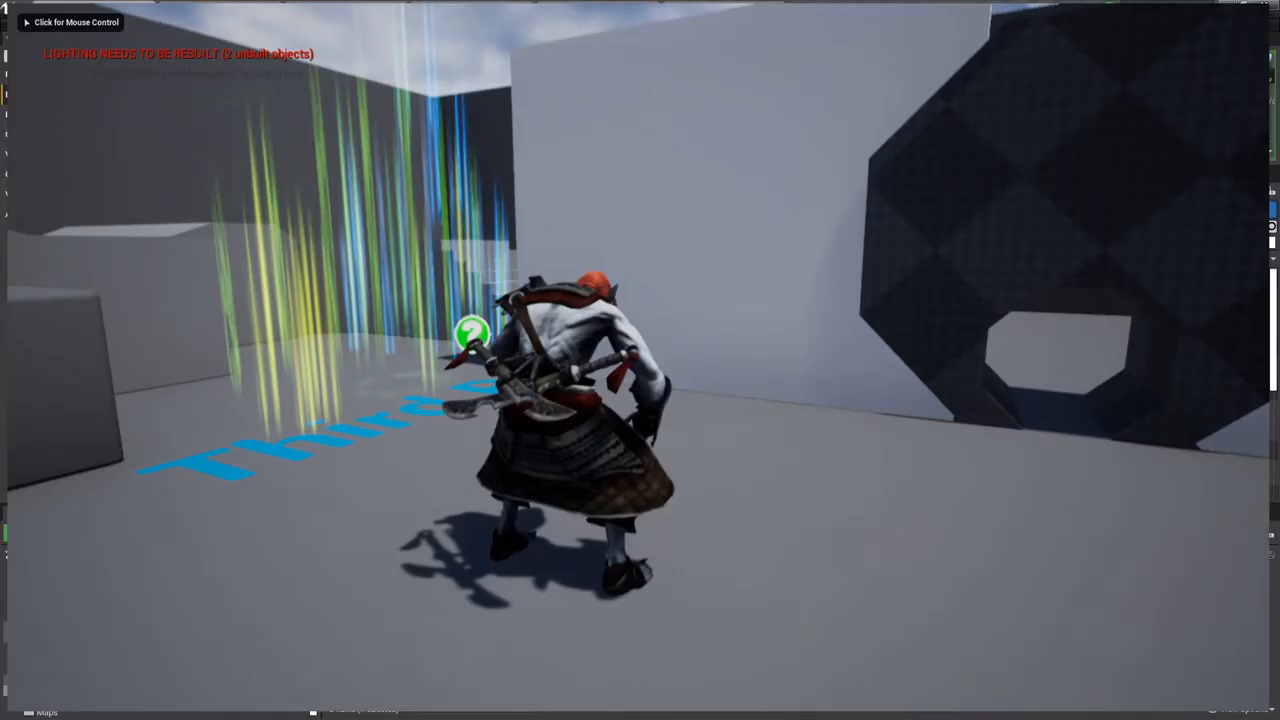
key(w)
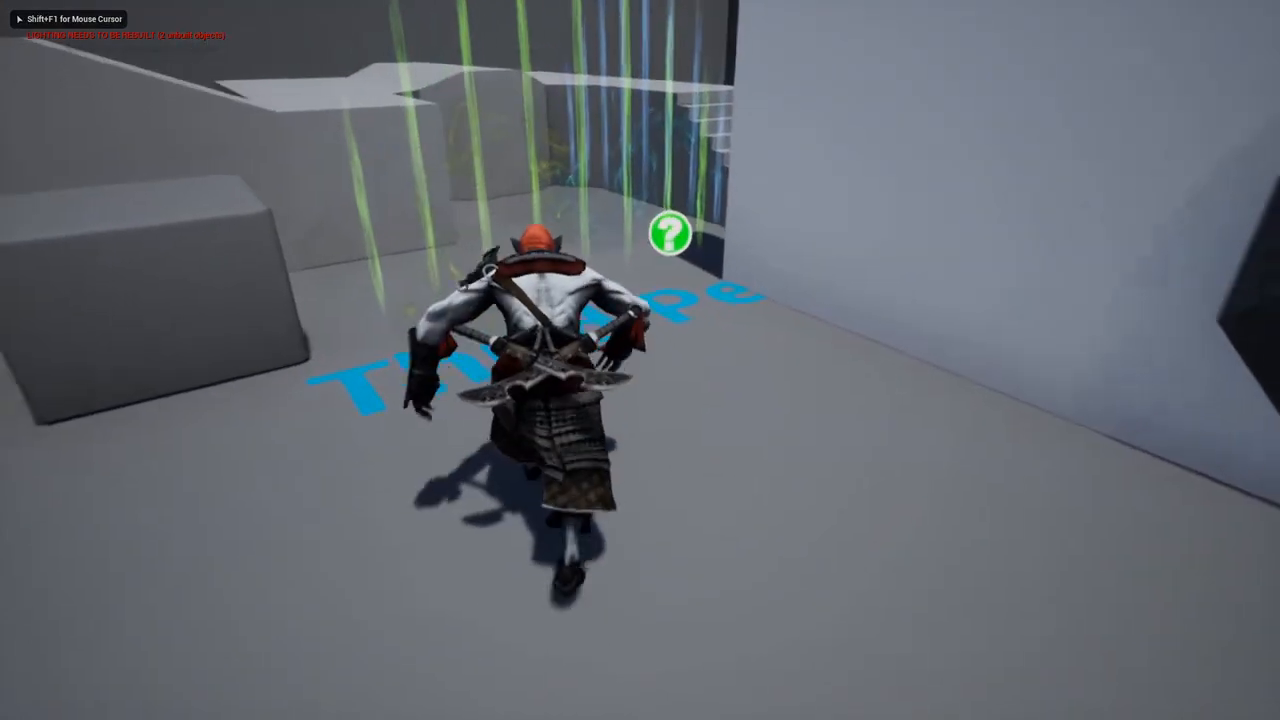
key(s)
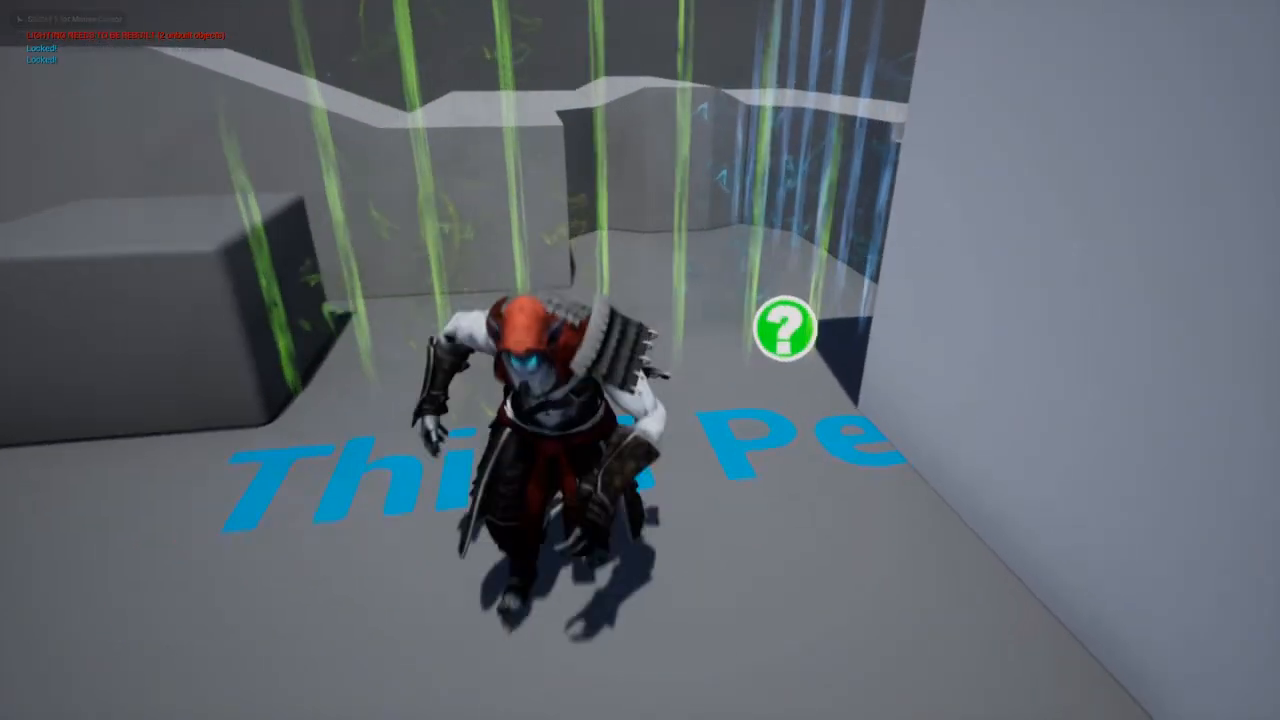
key(a)
key(w)
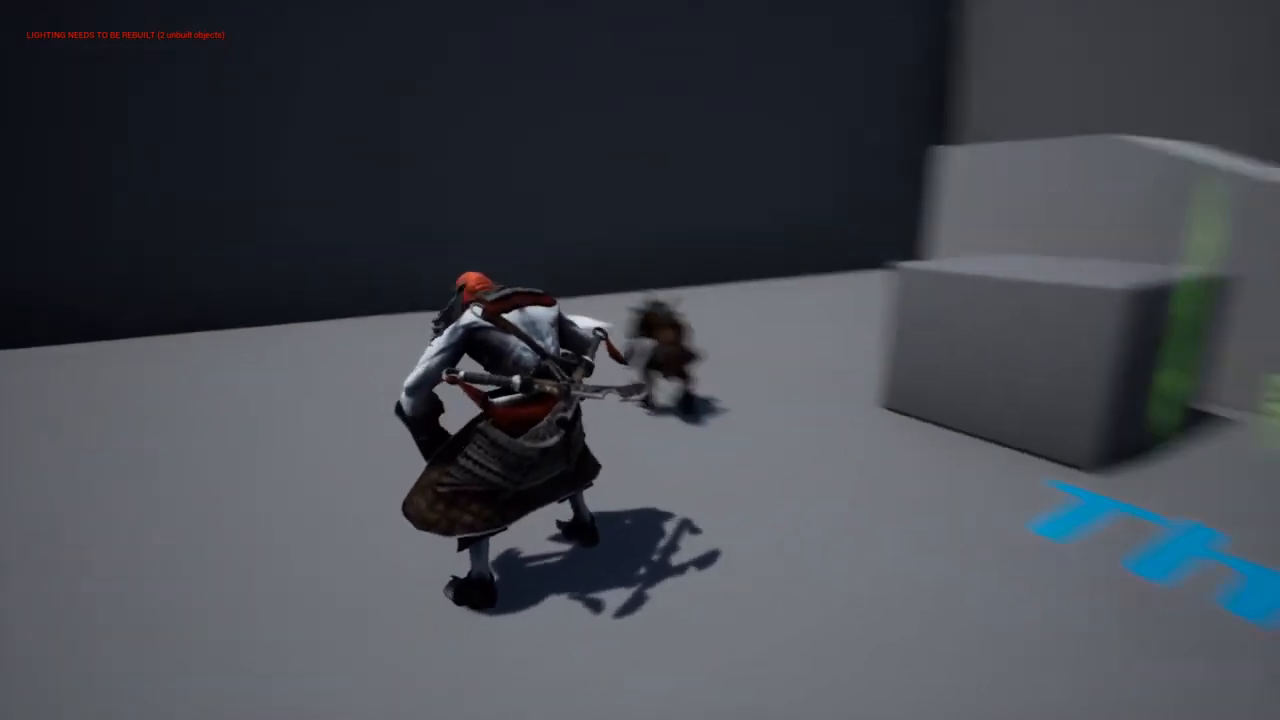
Run to the Ice gate, send a minion through the goblin gate, check its progress there, and end the play session.
key(w)
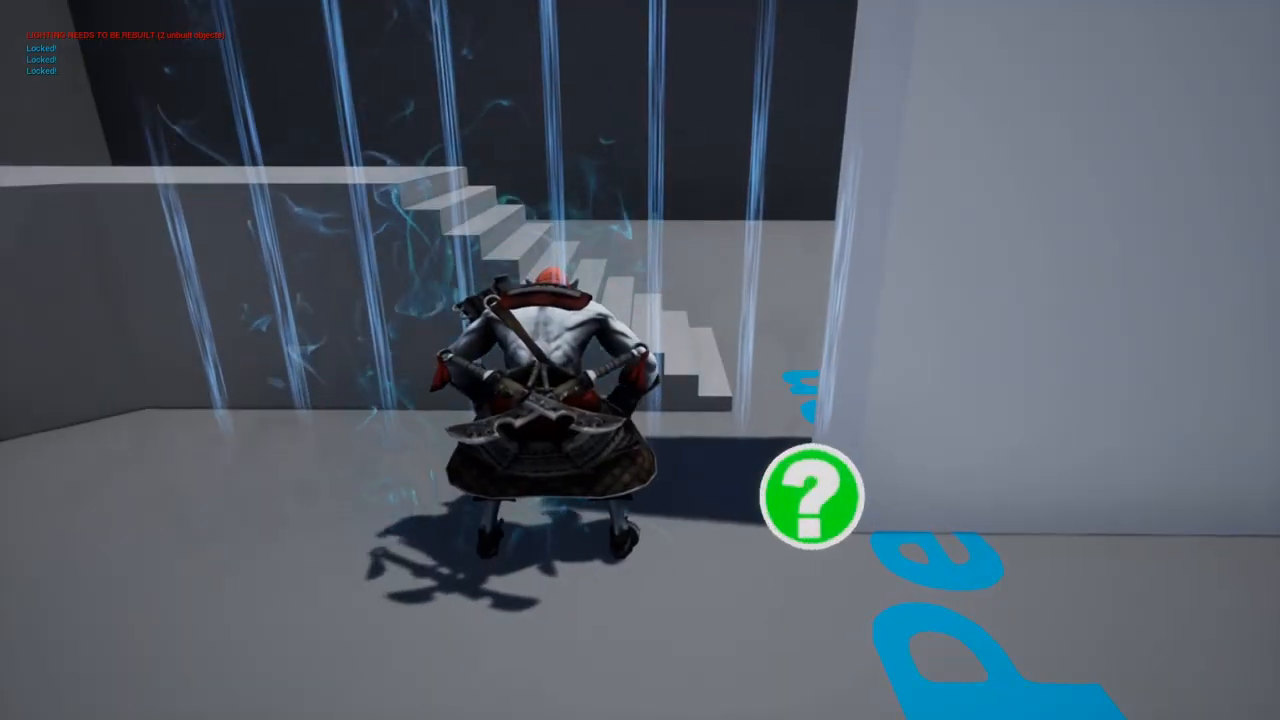
key(d)
key(w)
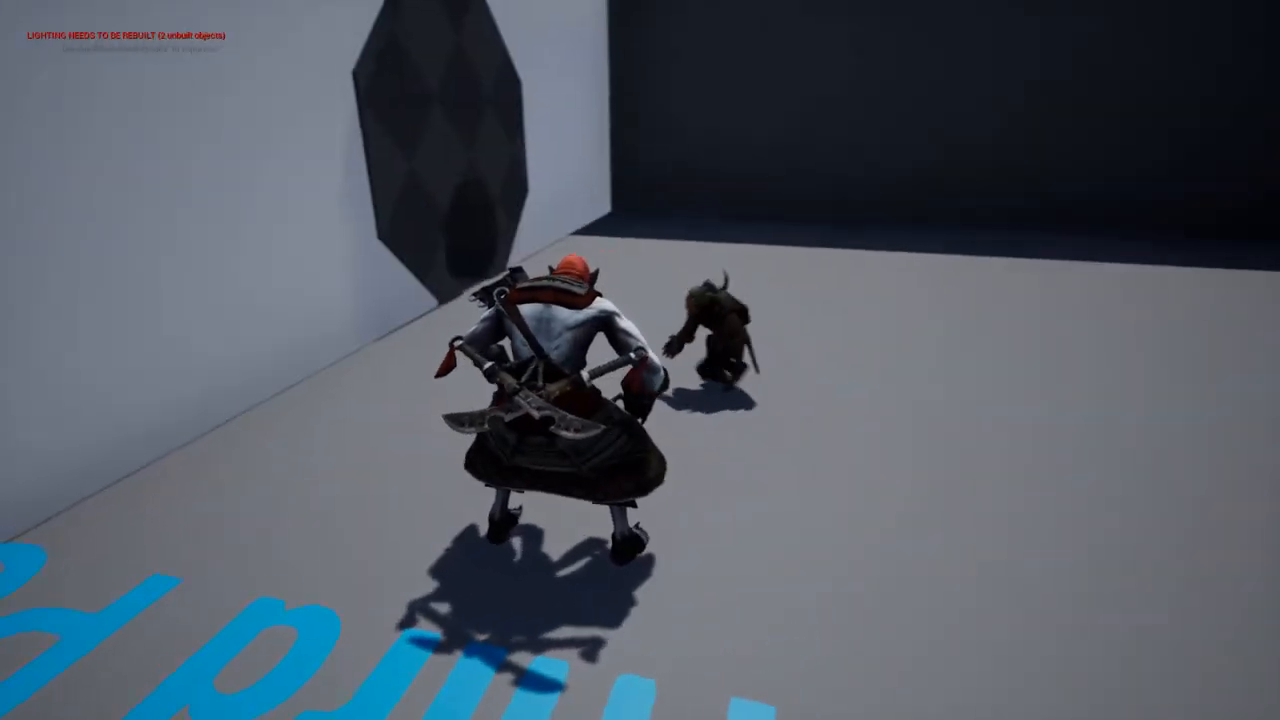
key(a)
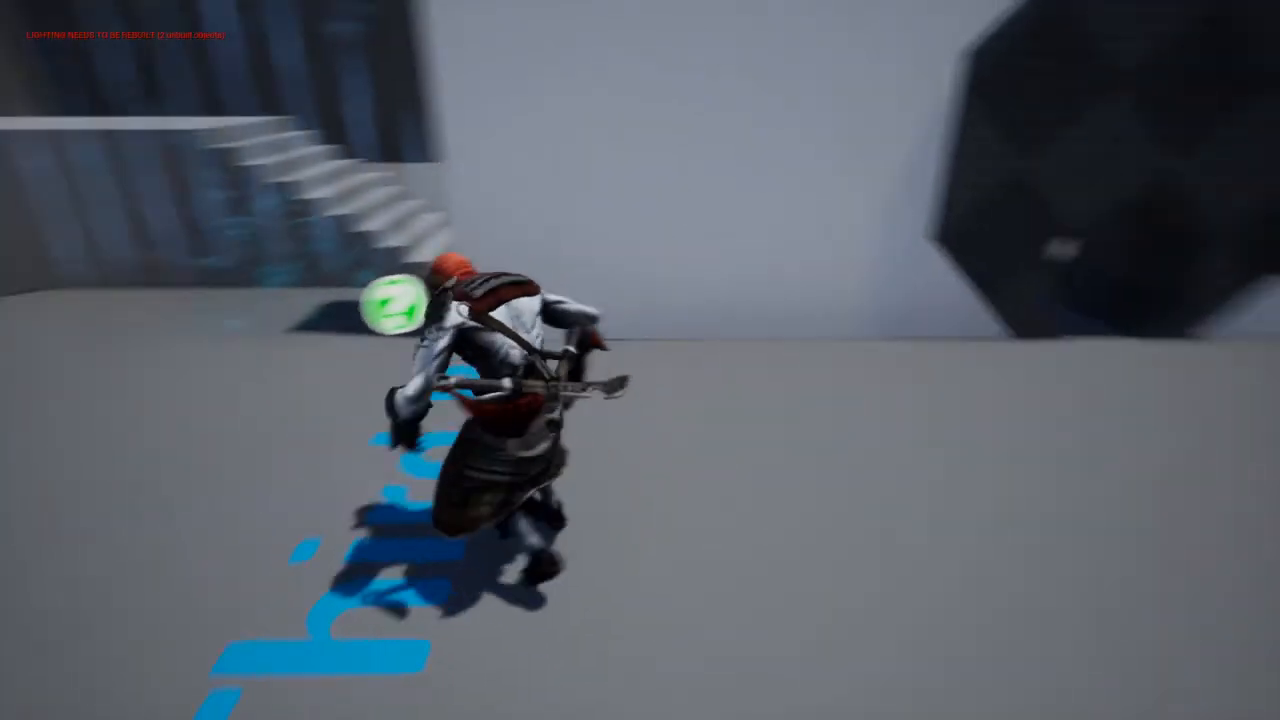
key(w)
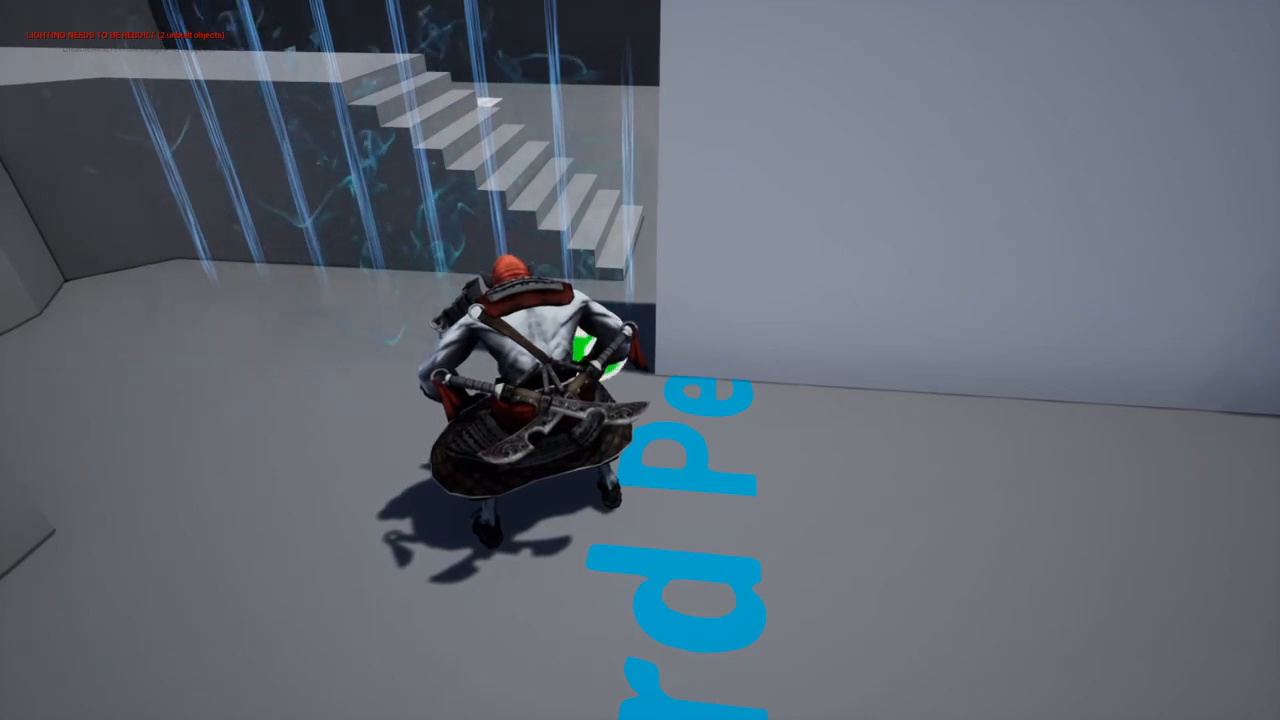
key(a)
key(a)
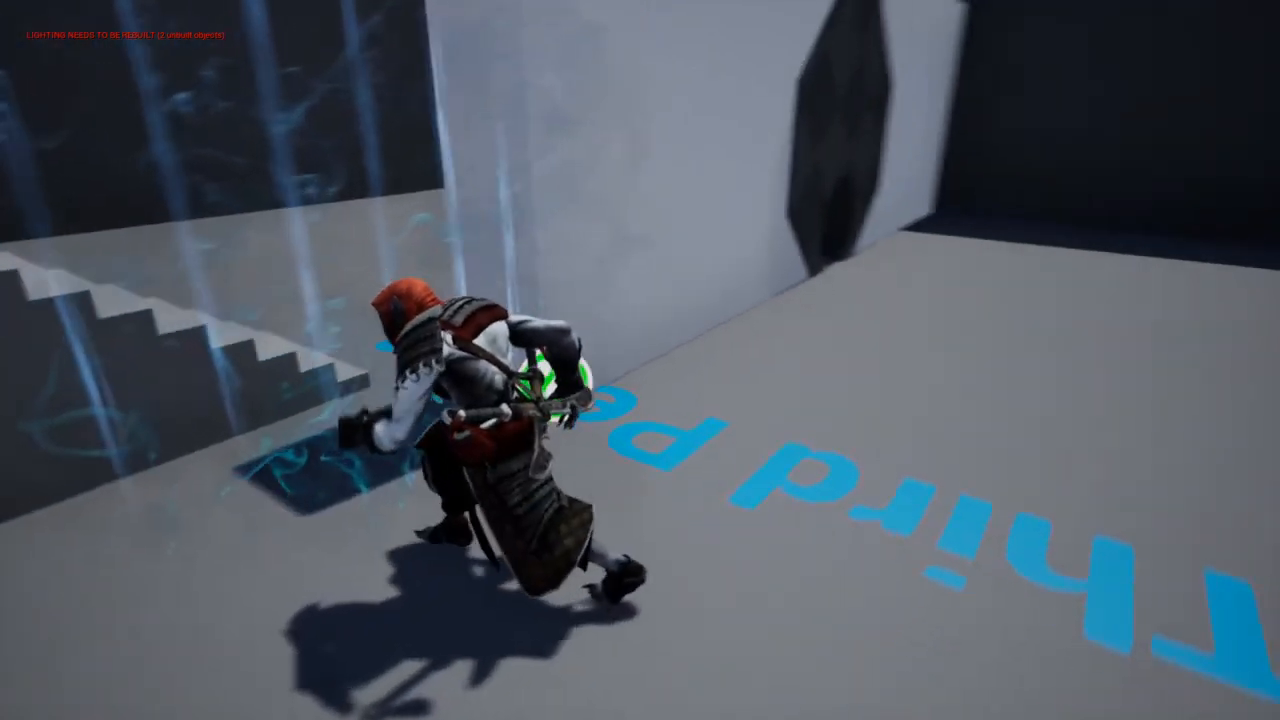
key(d)
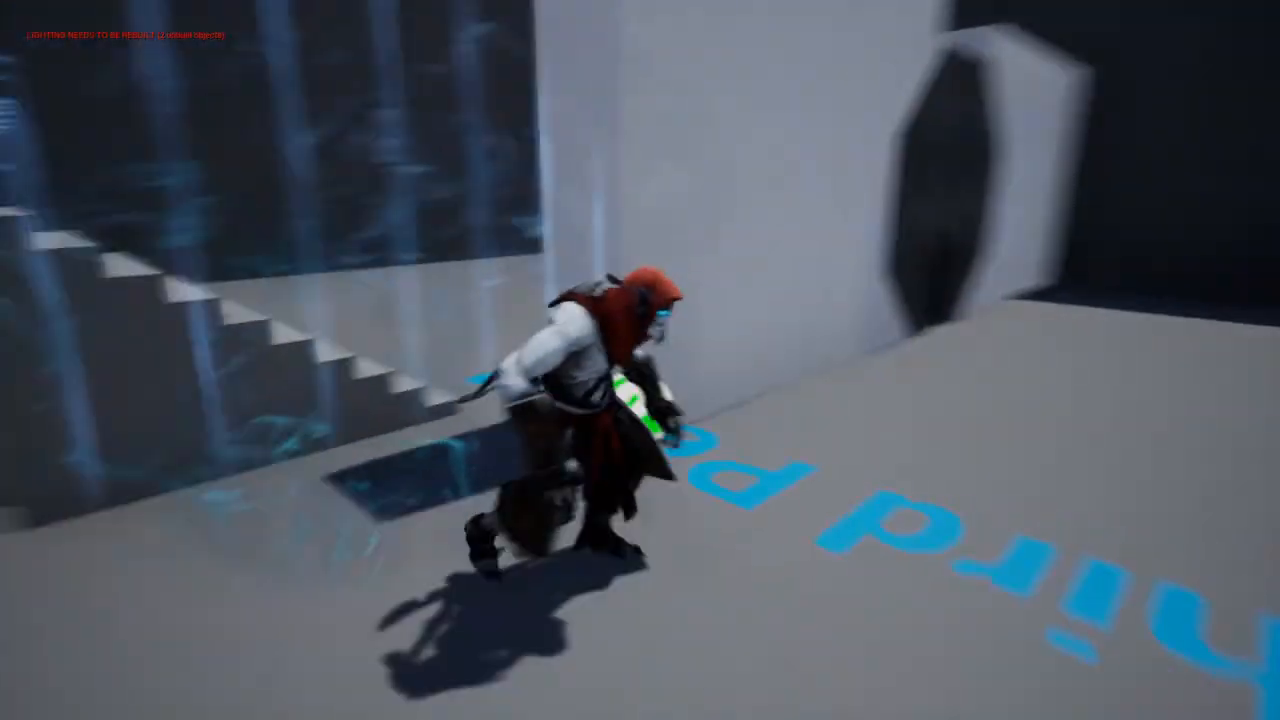
key(d)
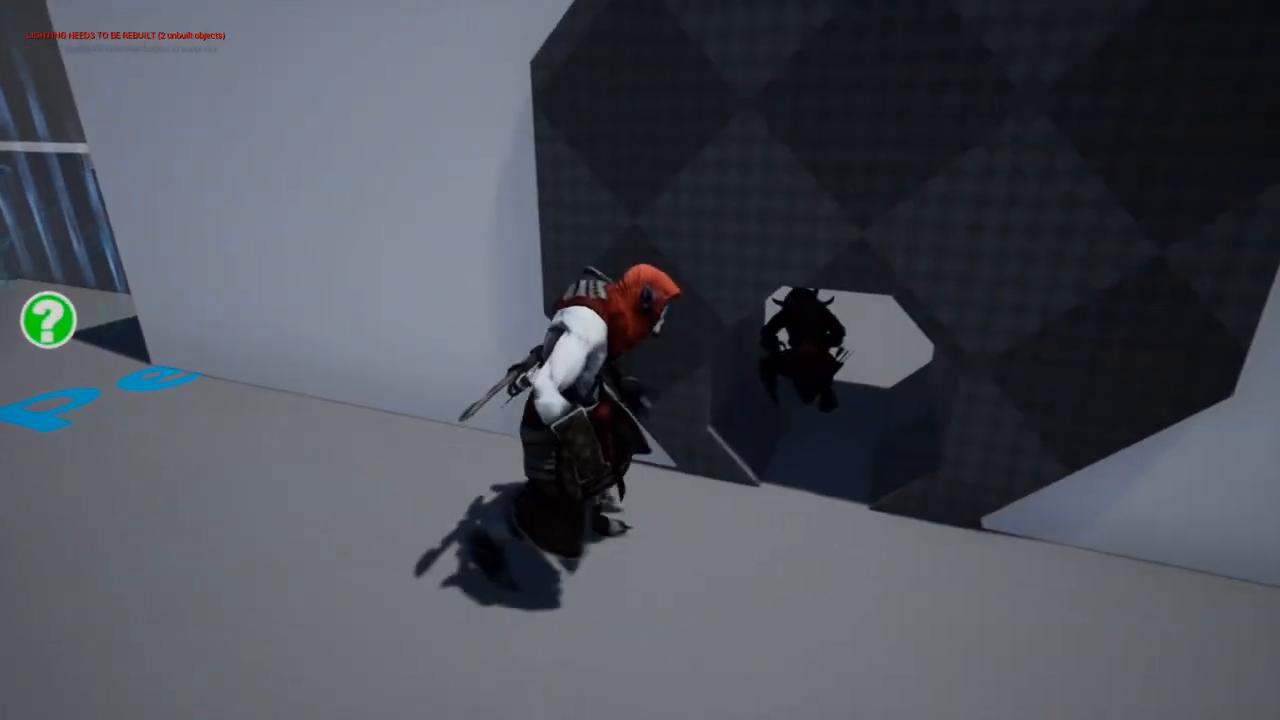
key(s)
key(Escape)
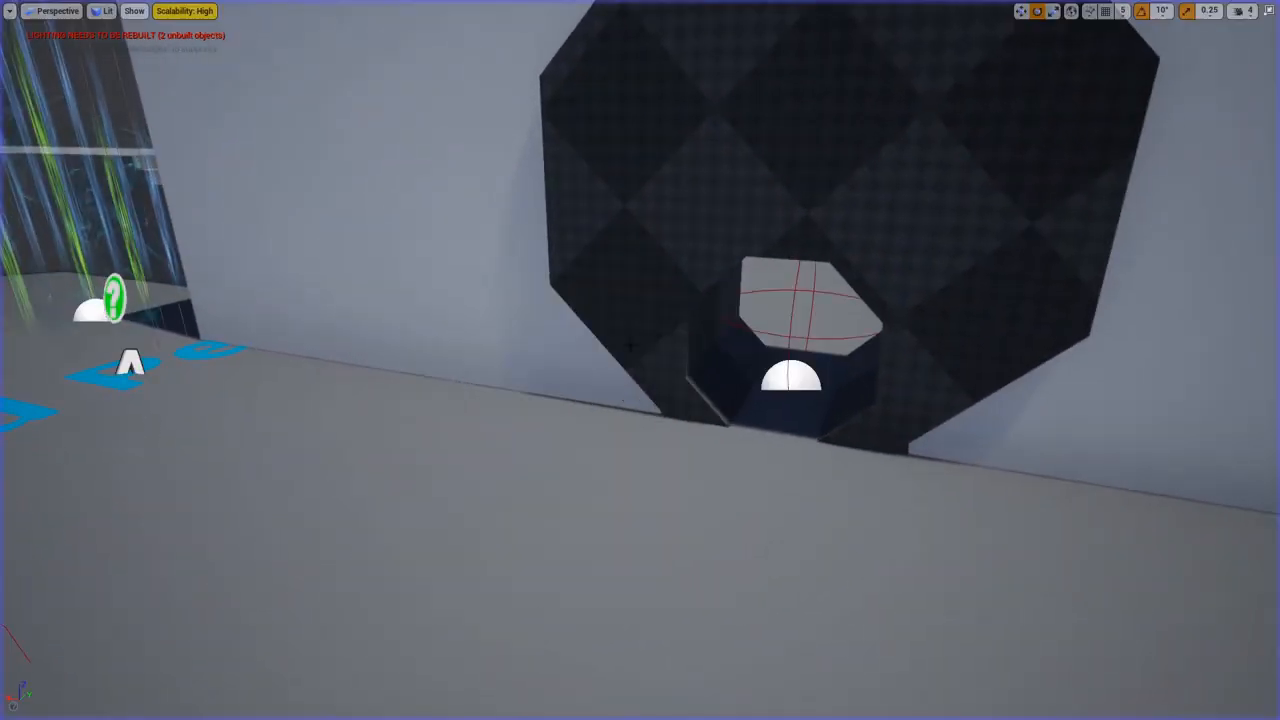
Move the goblin gate along Y to about 110 so it sits further toward the player start side of the wall.
click(797, 274)
key(s)
mouse_move(799, 274)
right_down()
mouse_move(720, 330)
mouse_move(800, 310)
mouse_move(799, 274)
right_up()
key(w)
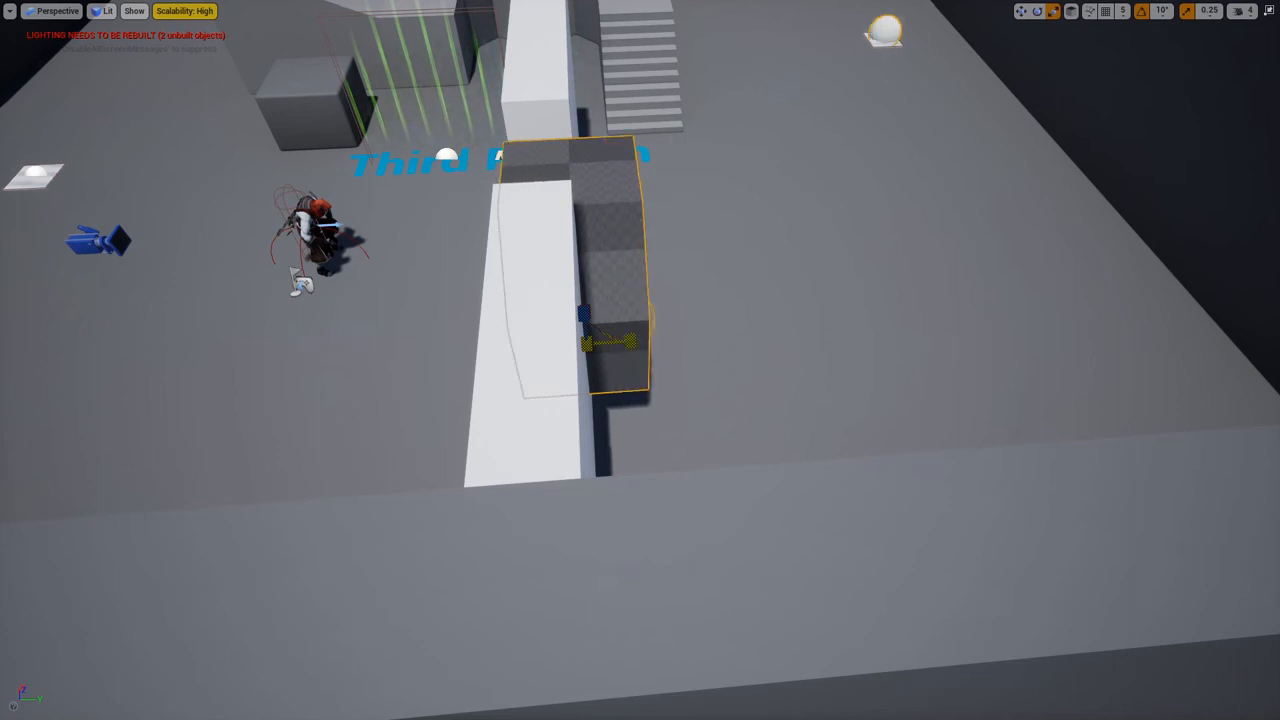
drag(640, 341, 595, 342)
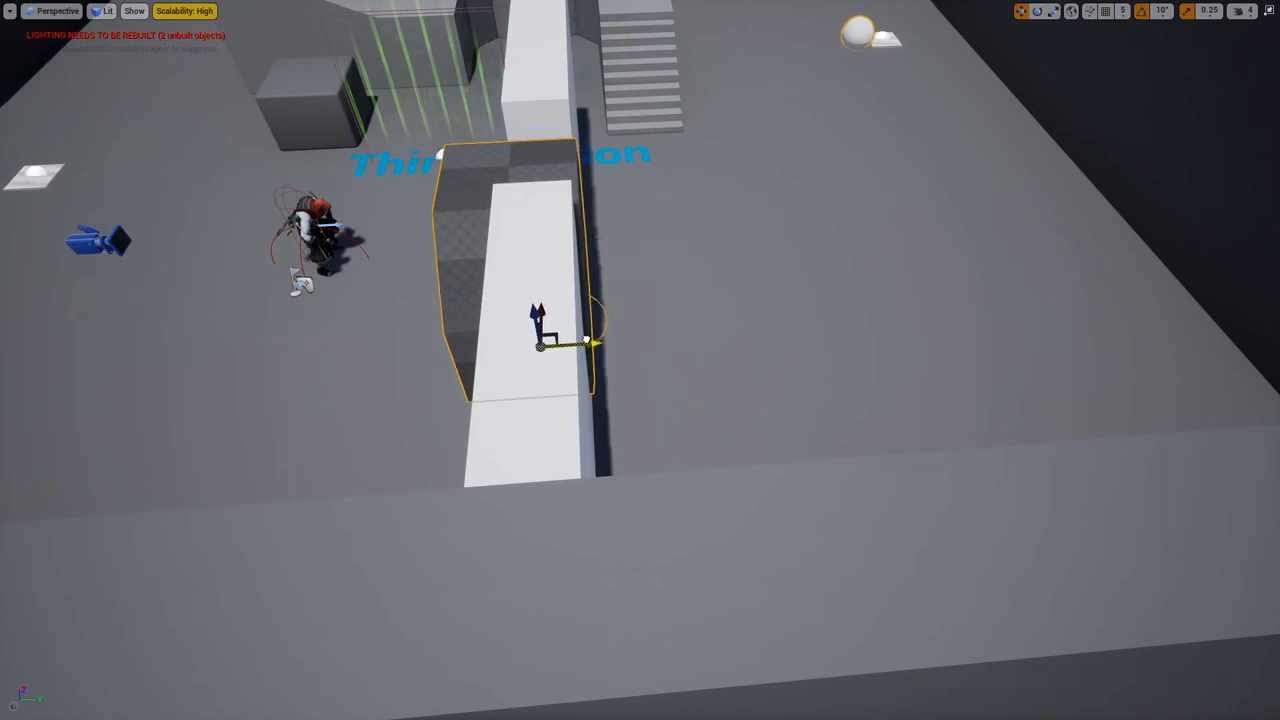
Reposition the goblin gate's Location target over the Ice trigger at about X 1198, Y 1071, and leave the full-screen viewport.
key(a)
right_drag(653, 306, 667, 297)
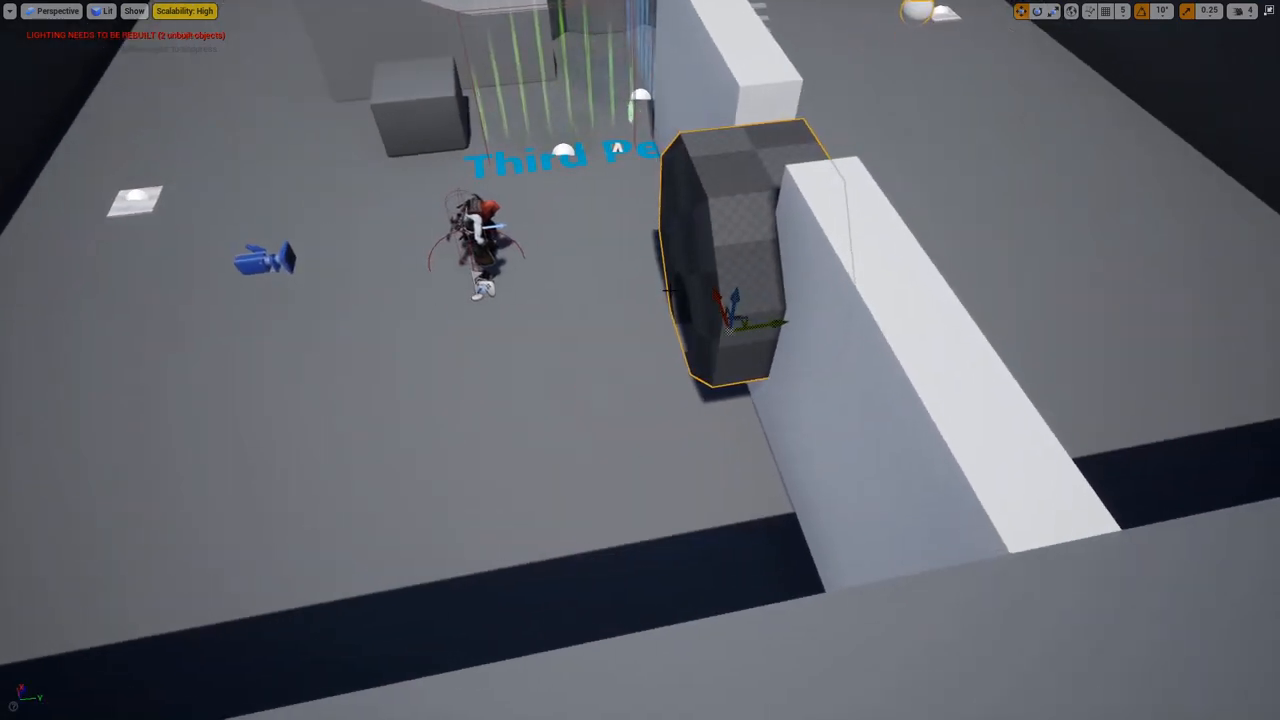
key(F11)
right_drag(907, 265, 907, 190)
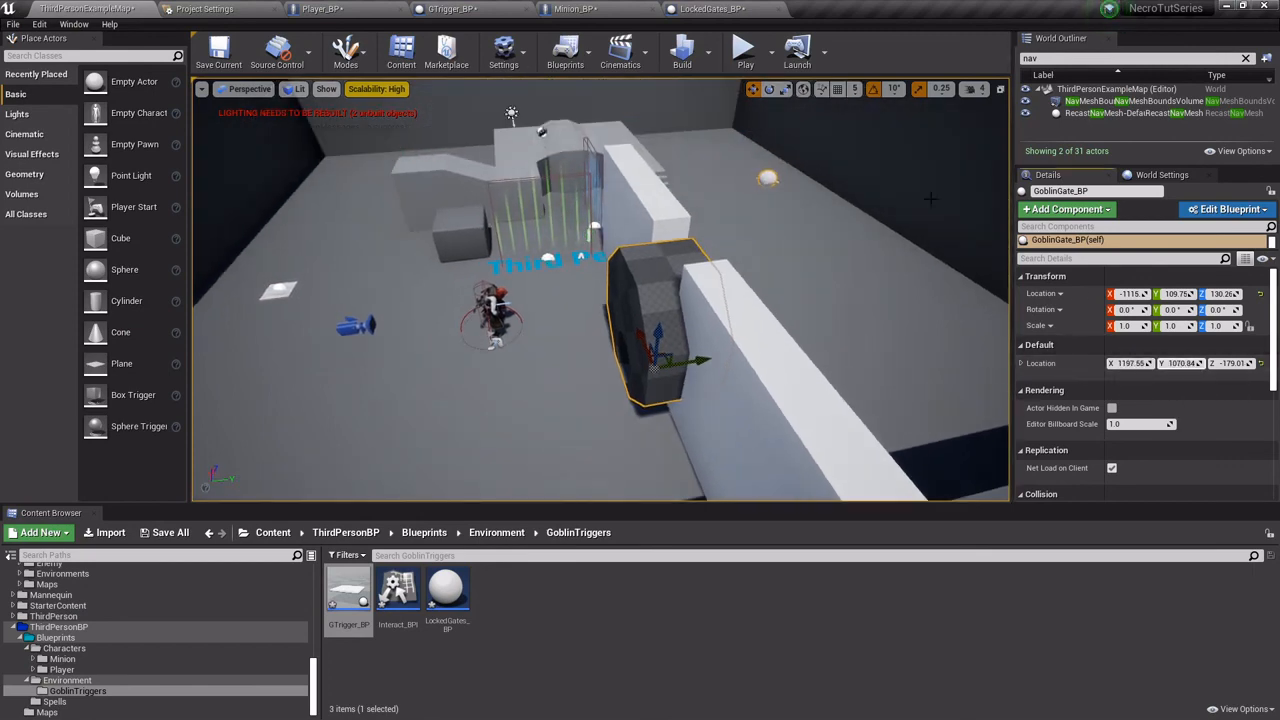
Play-test the level again, opening the Intro gate with a minion and running the character up to the Ice gate.
click(745, 50)
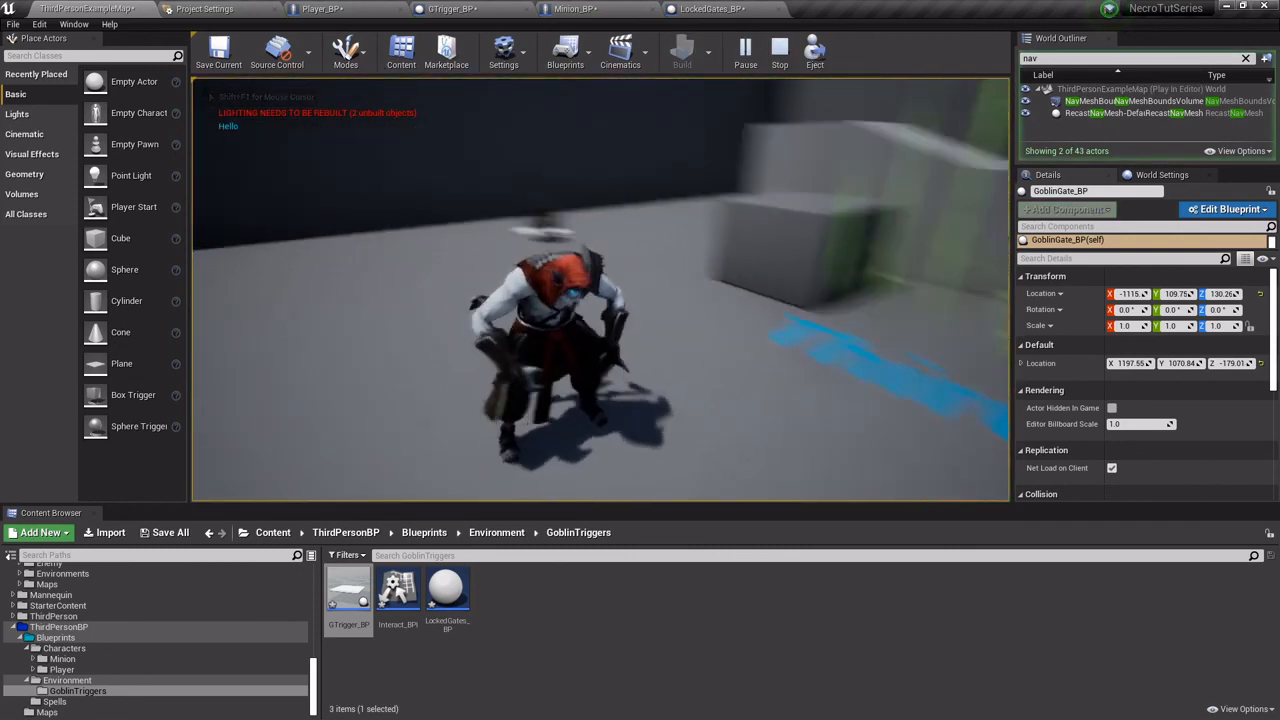
key(w)
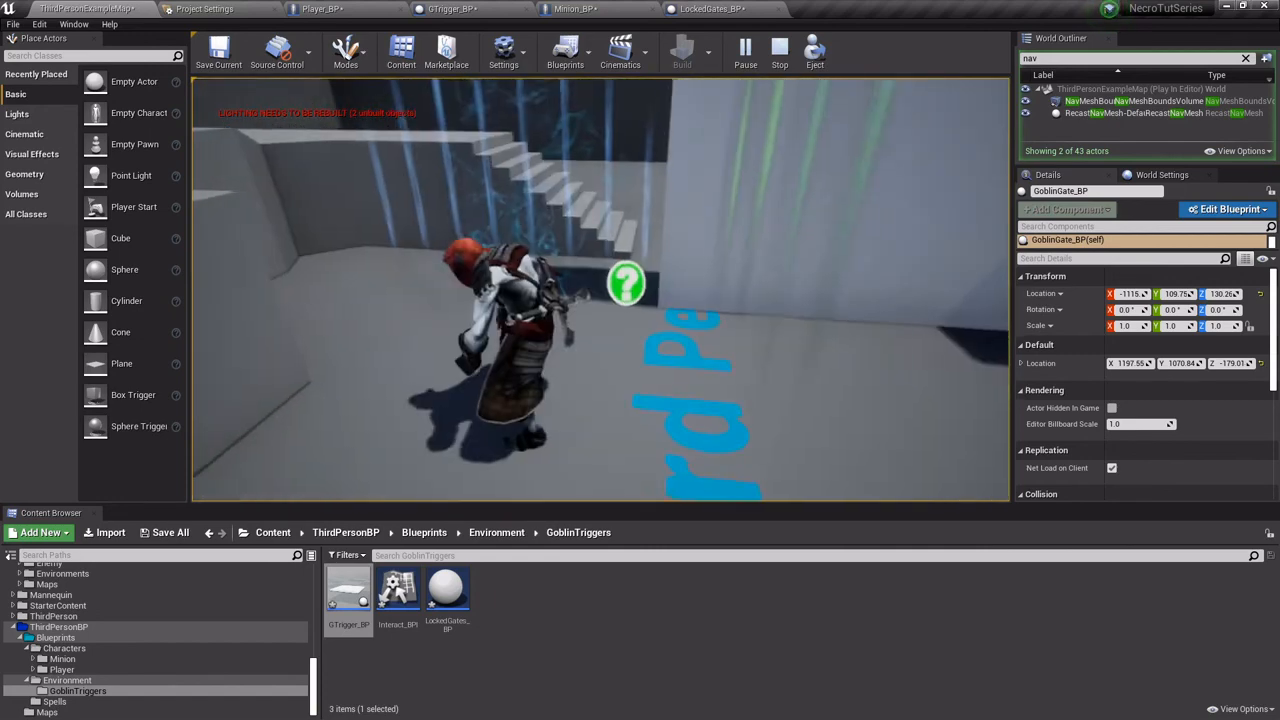
key(w)
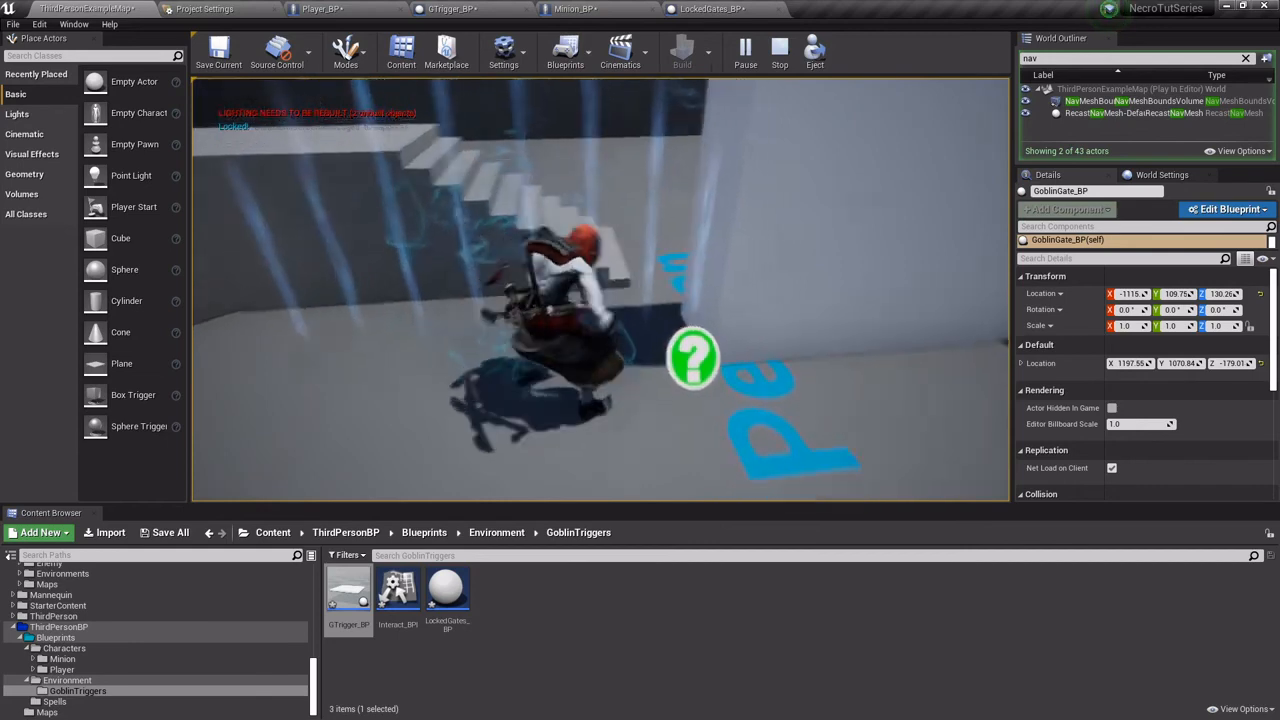
Run the character from the Ice gate to the goblin gate and send a minion through its opening.
key(w)
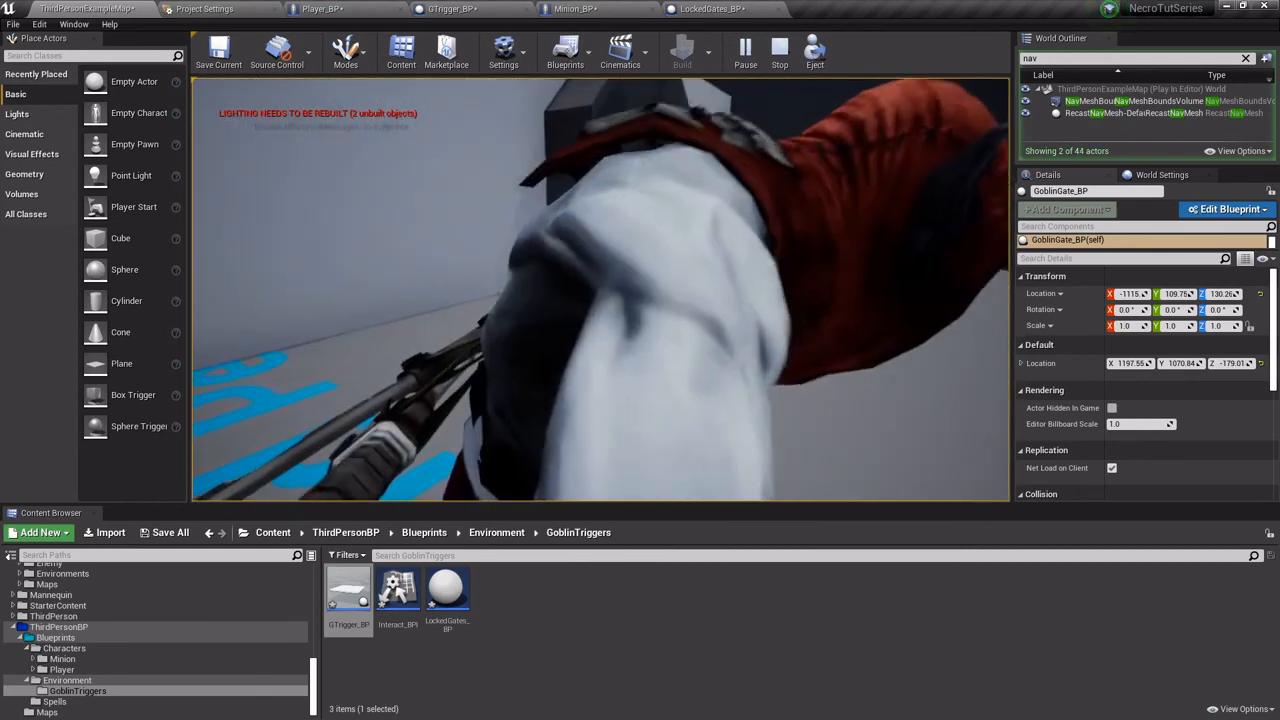
key(w)
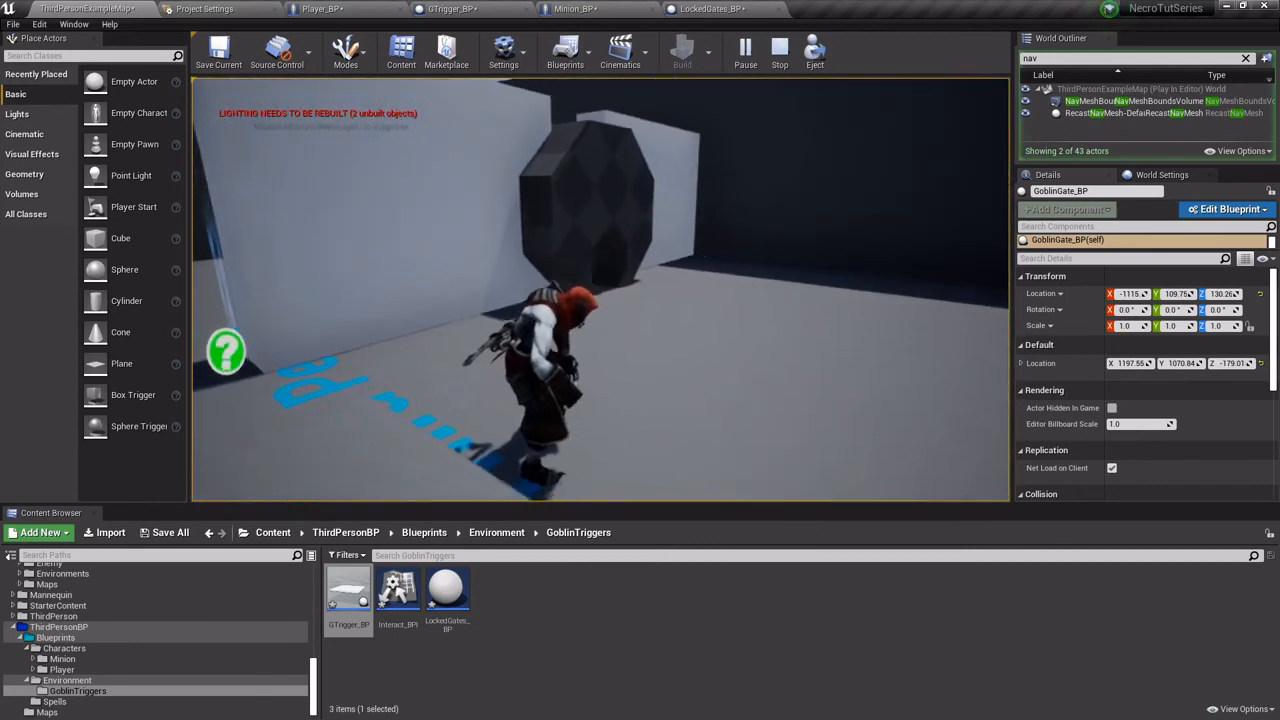
key(w)
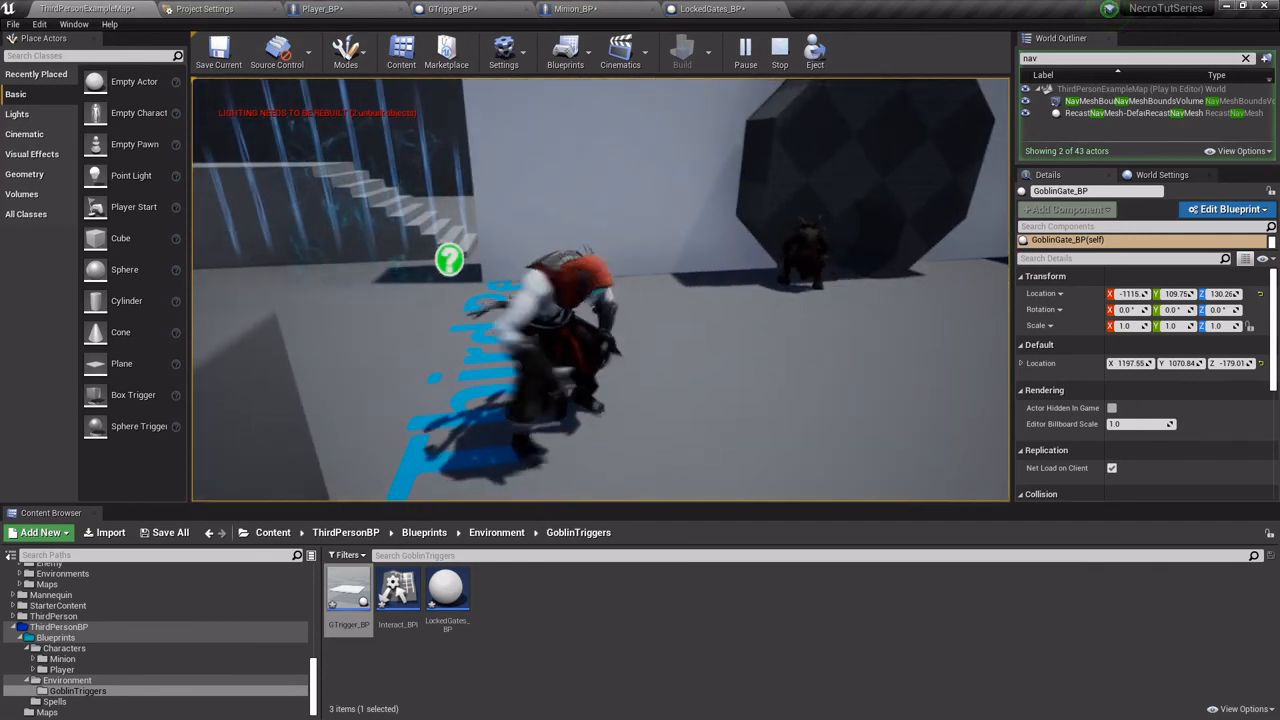
key(w)
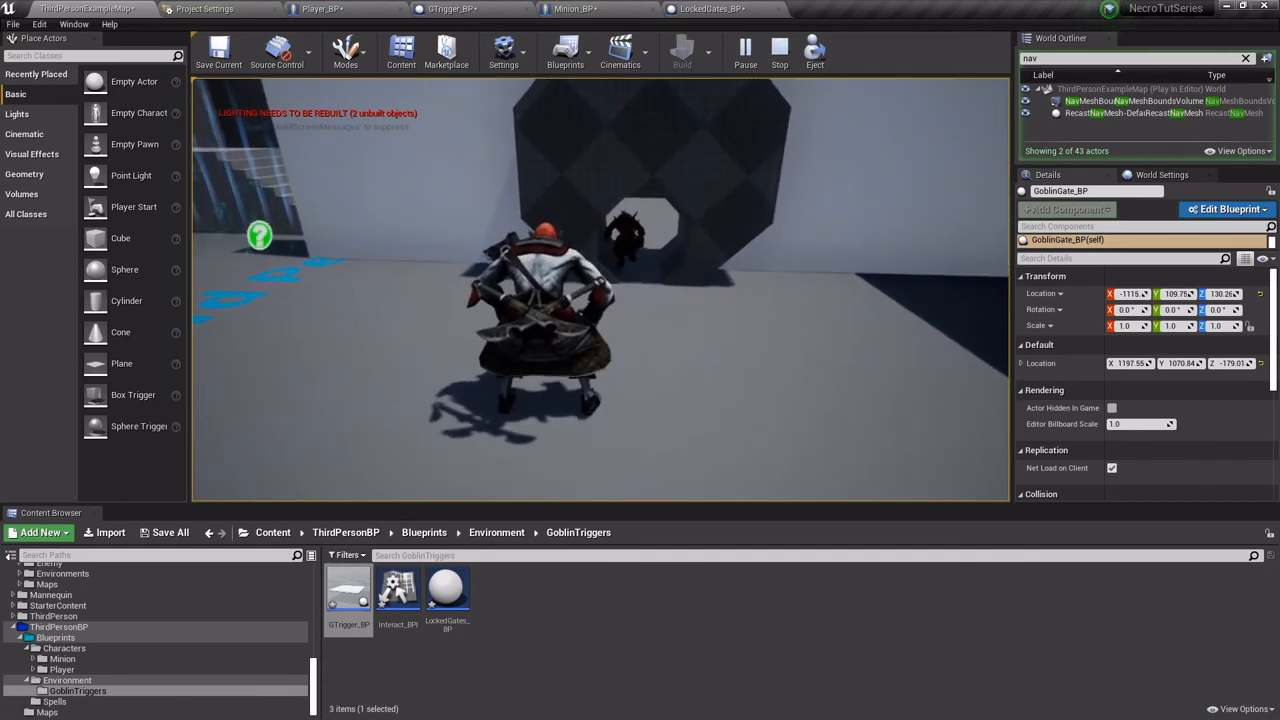
Run the character back to the Ice gate and pass through it to the far side of the wall.
key(a)
key(w)
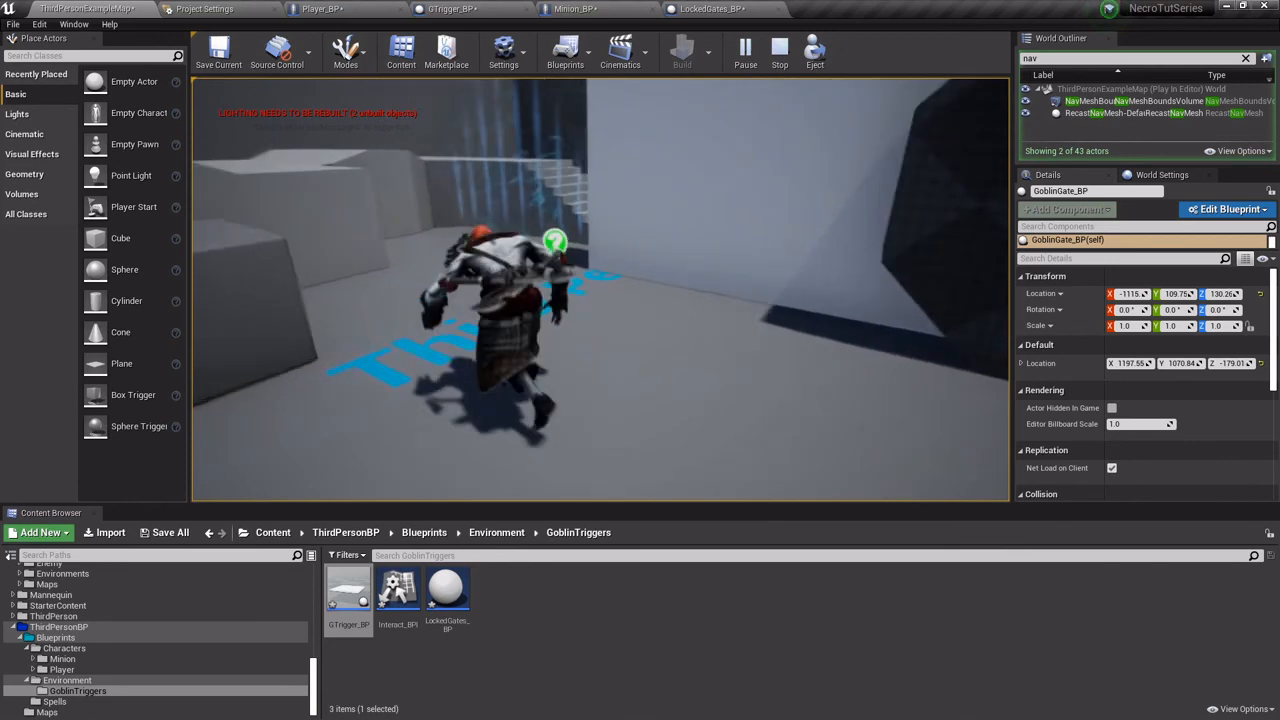
key(w)
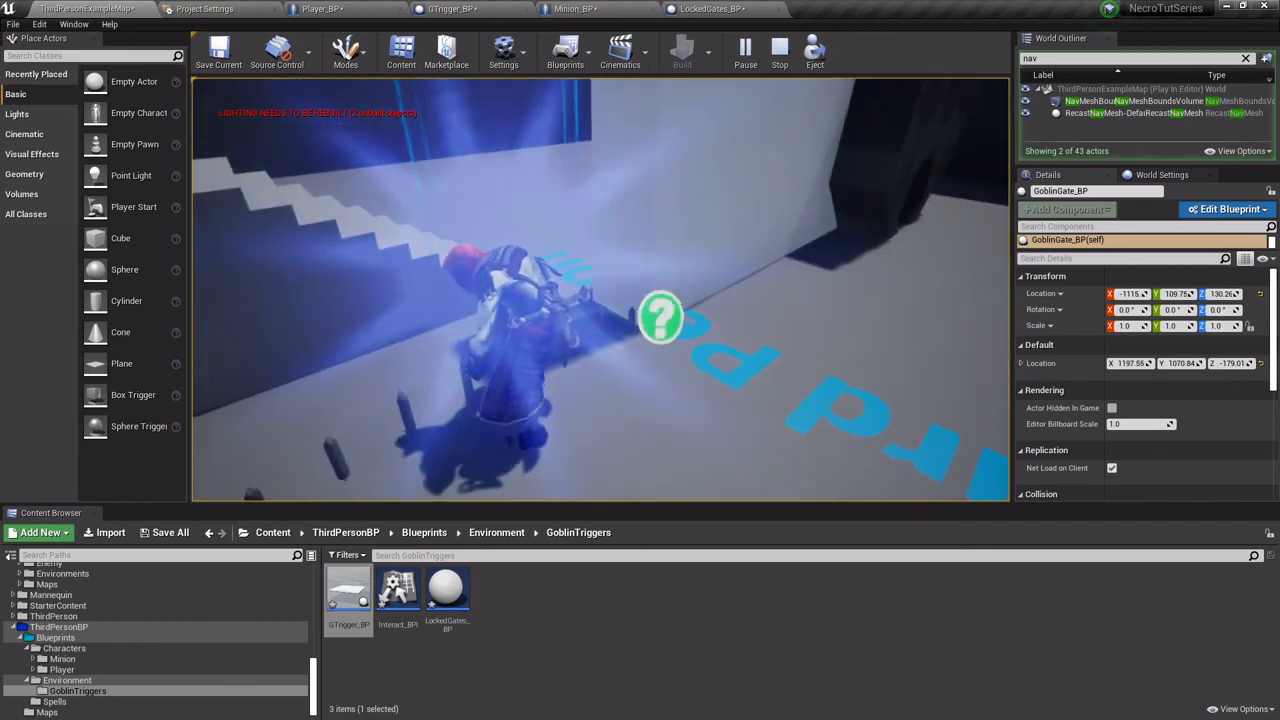
key(w)
key(d)
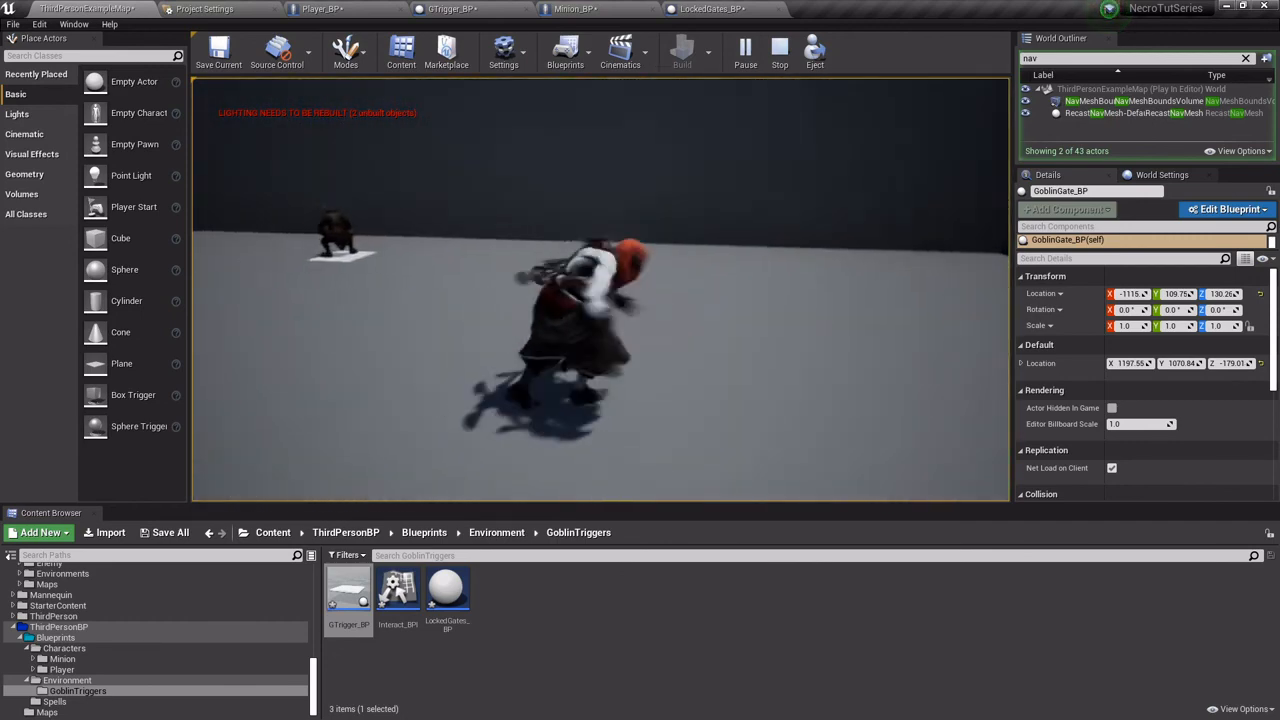
Examine the goblin gate and the minion on the Ice trigger from the far side of the wall, and end the play session.
key(s)
key(a)
key(w)
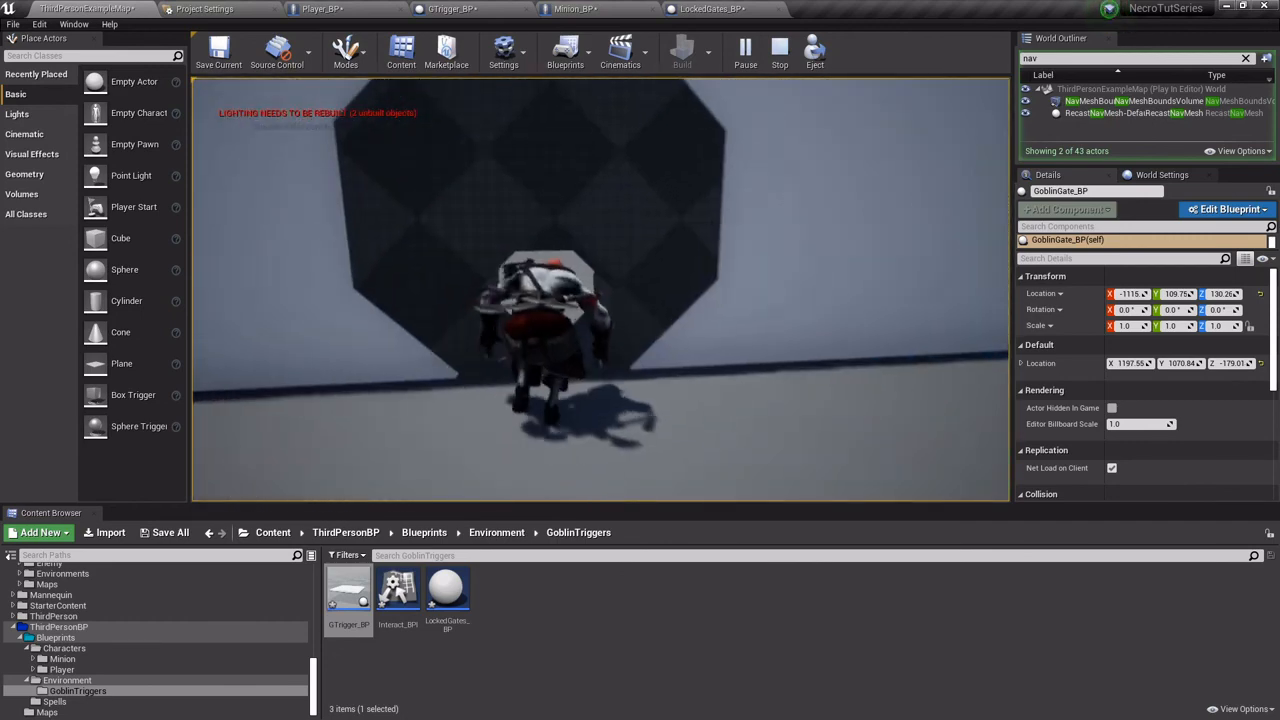
key(space)
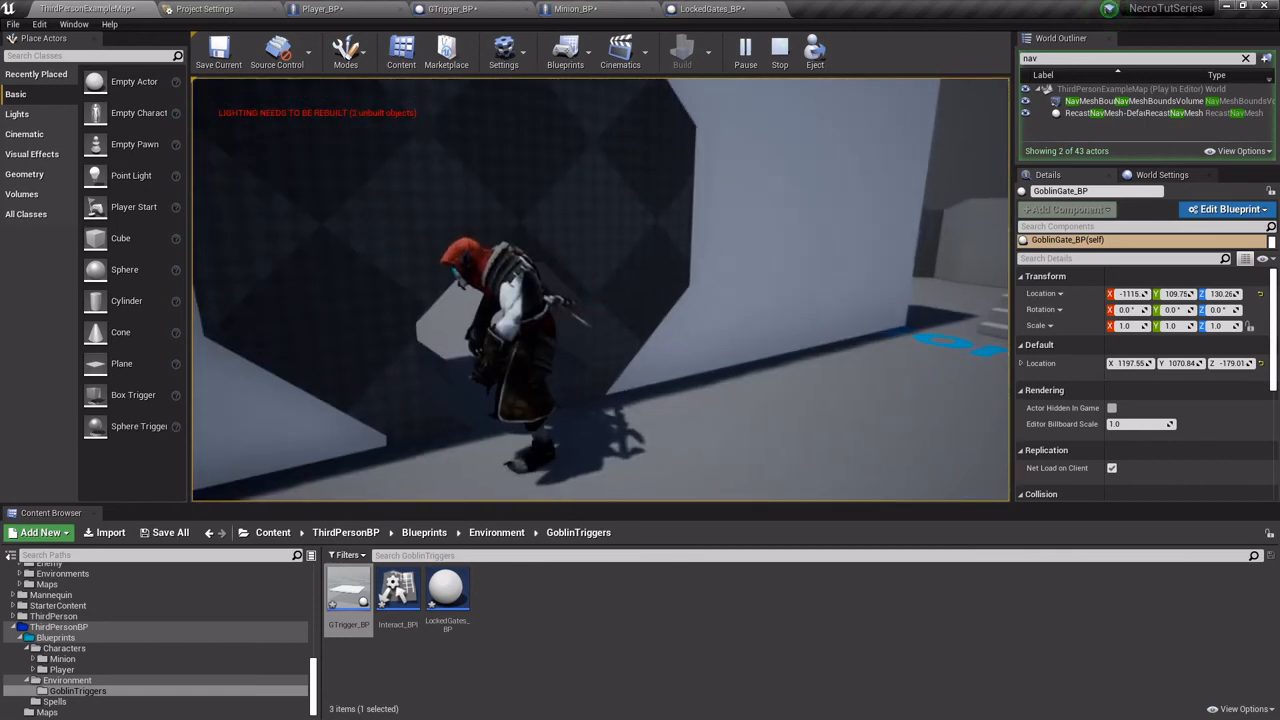
key(s)
key(d)
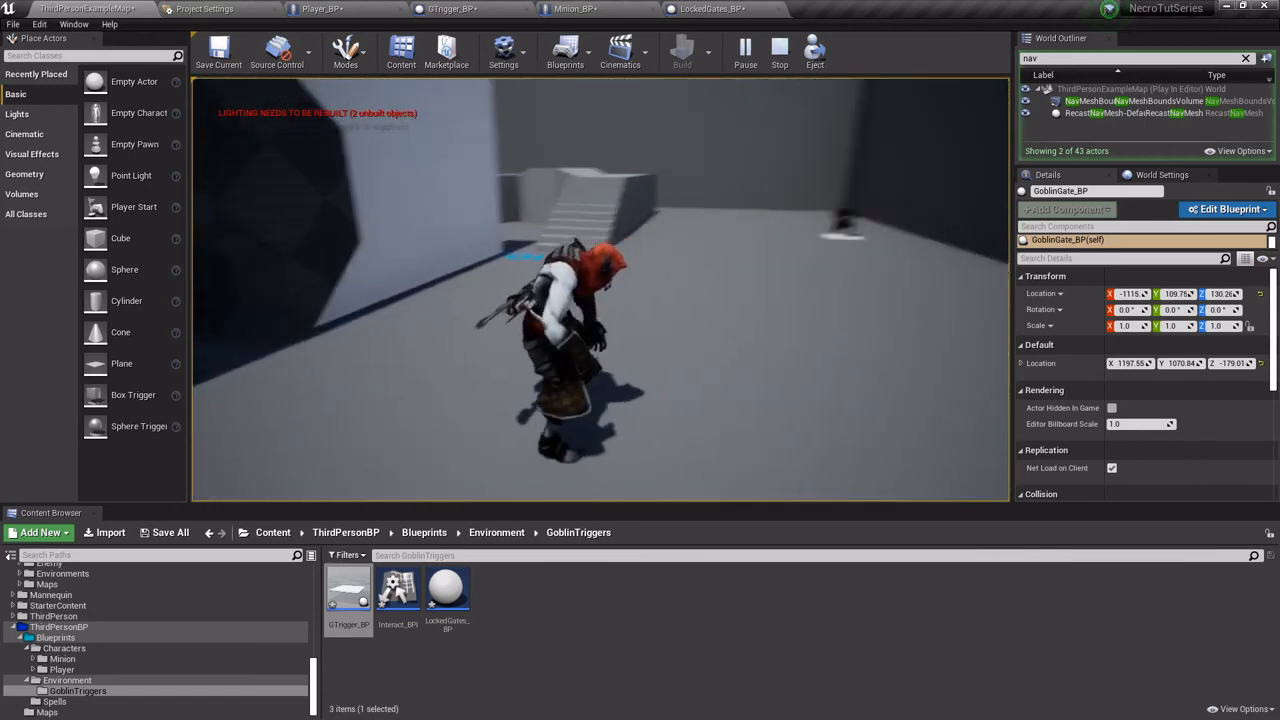
key(w)
key(w)
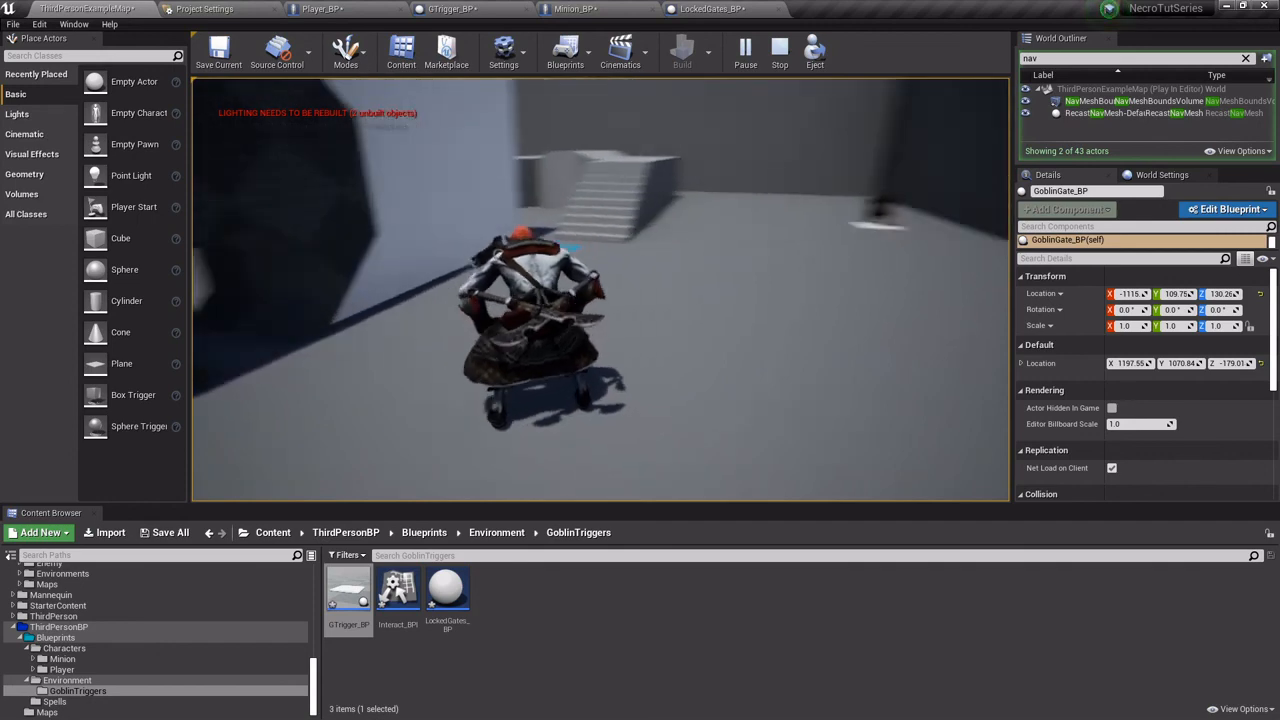
key(w)
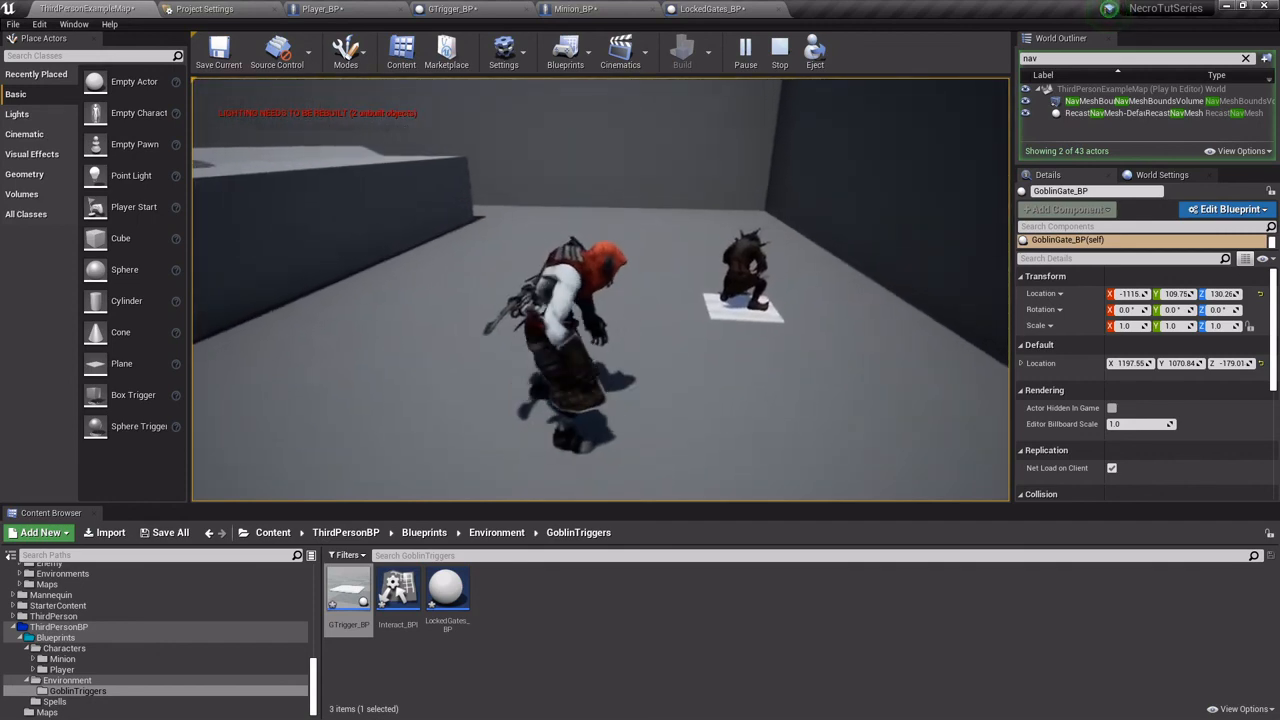
key(w)
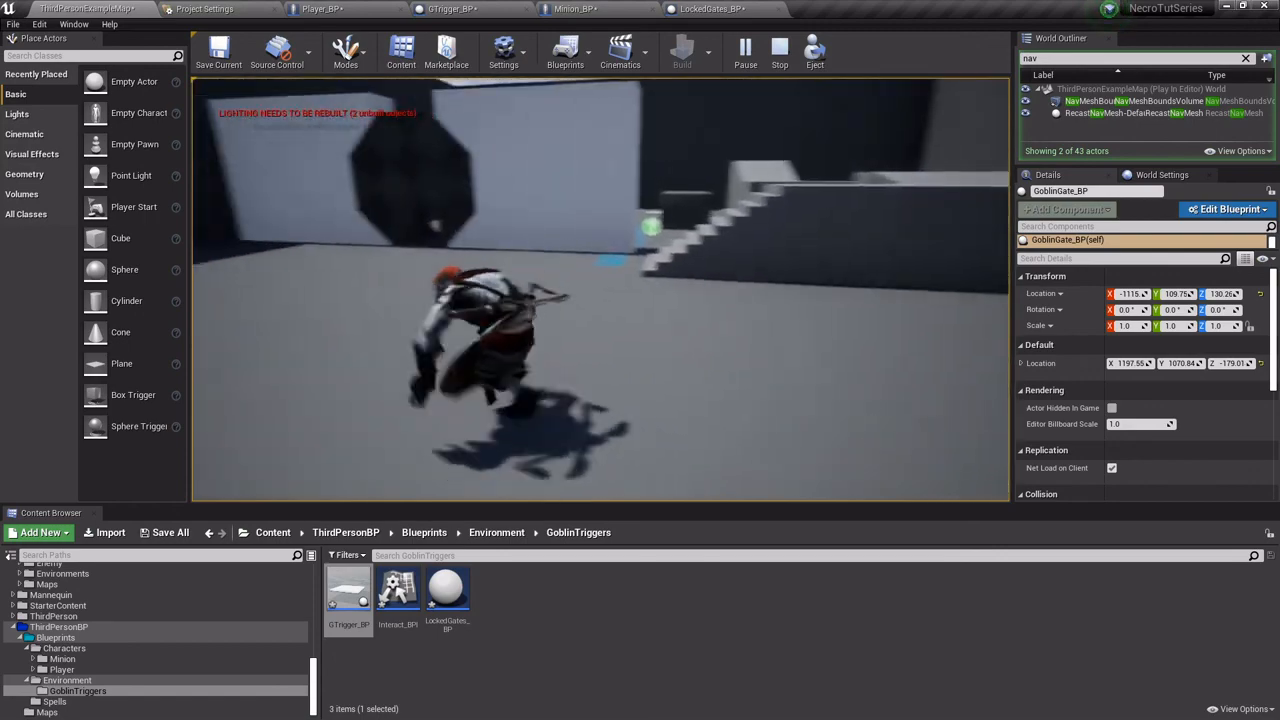
key(Escape)
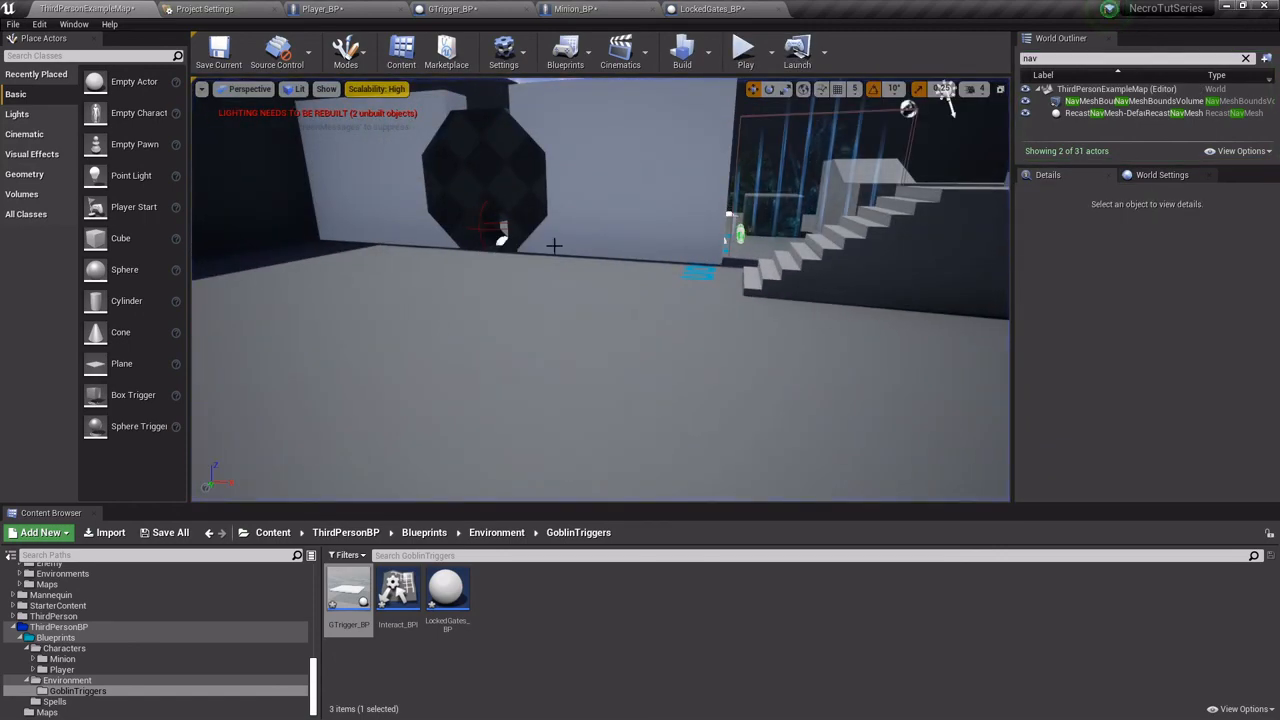
Duplicate the Ice gate and place the copy on the open floor near the Ice trigger, at about X 224, Y 829.
mouse_move(621, 284)
right_down()
mouse_move(680, 240)
mouse_move(680, 350)
mouse_move(621, 284)
right_up()
key(w)
key(s)
click(580, 300)
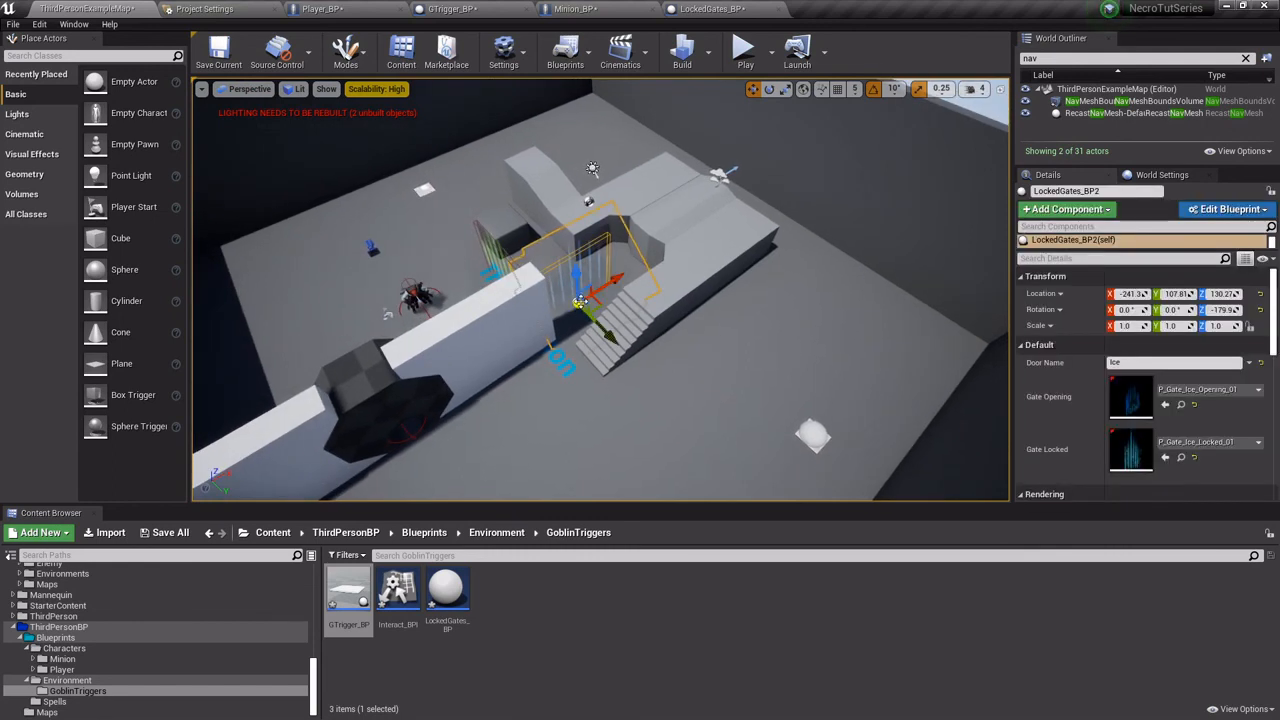
alt+drag(583, 300, 766, 350)
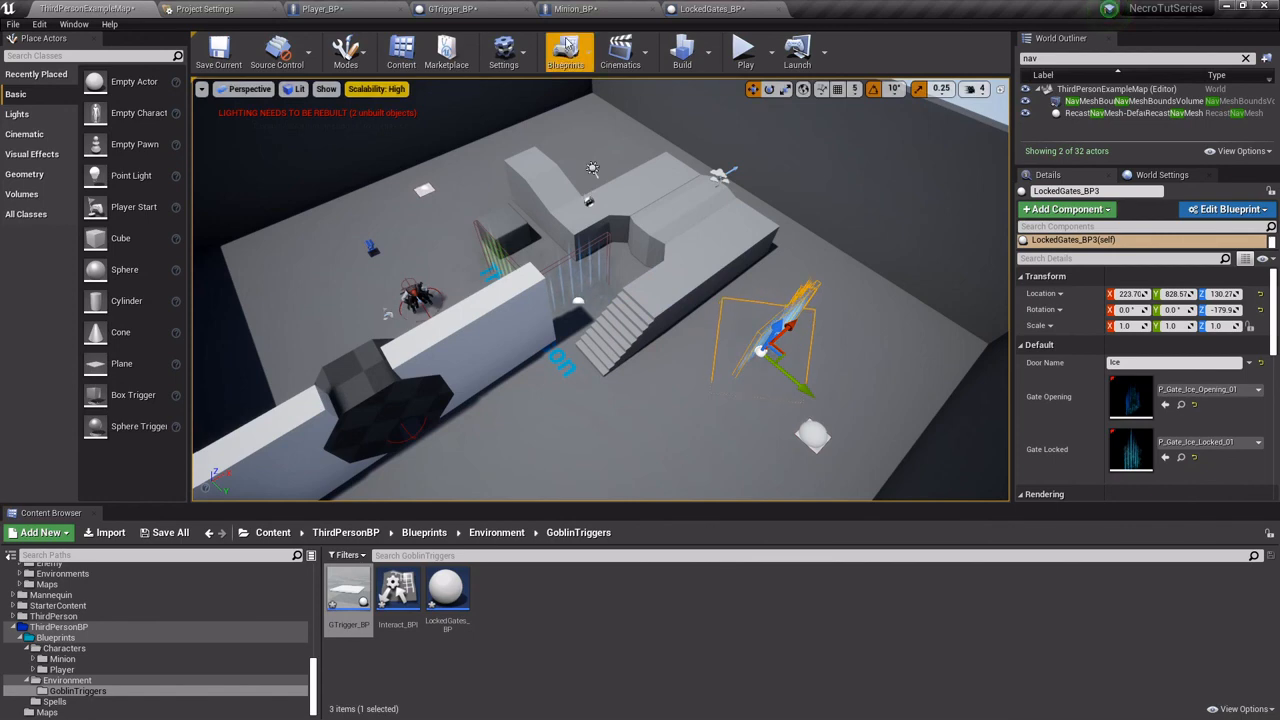
Review the LockedGates_BP construction script and the Gate component's particle settings, and return to the level.
click(702, 8)
click(360, 99)
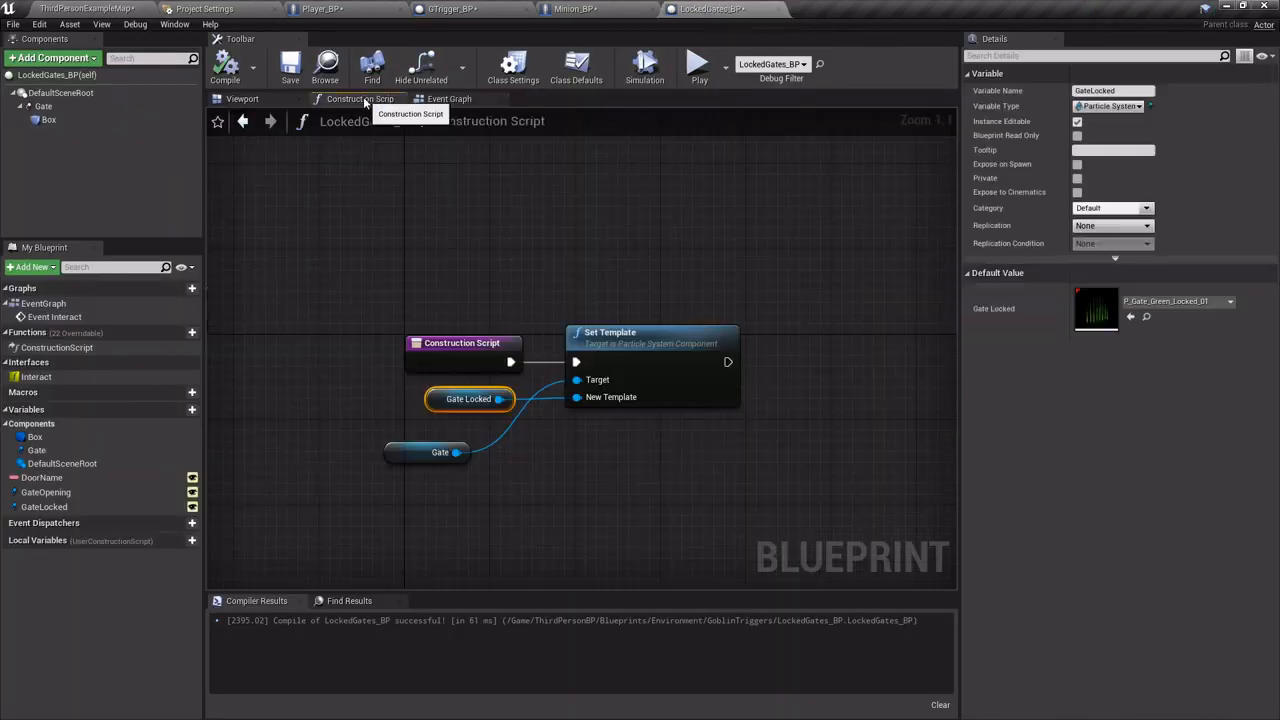
click(46, 107)
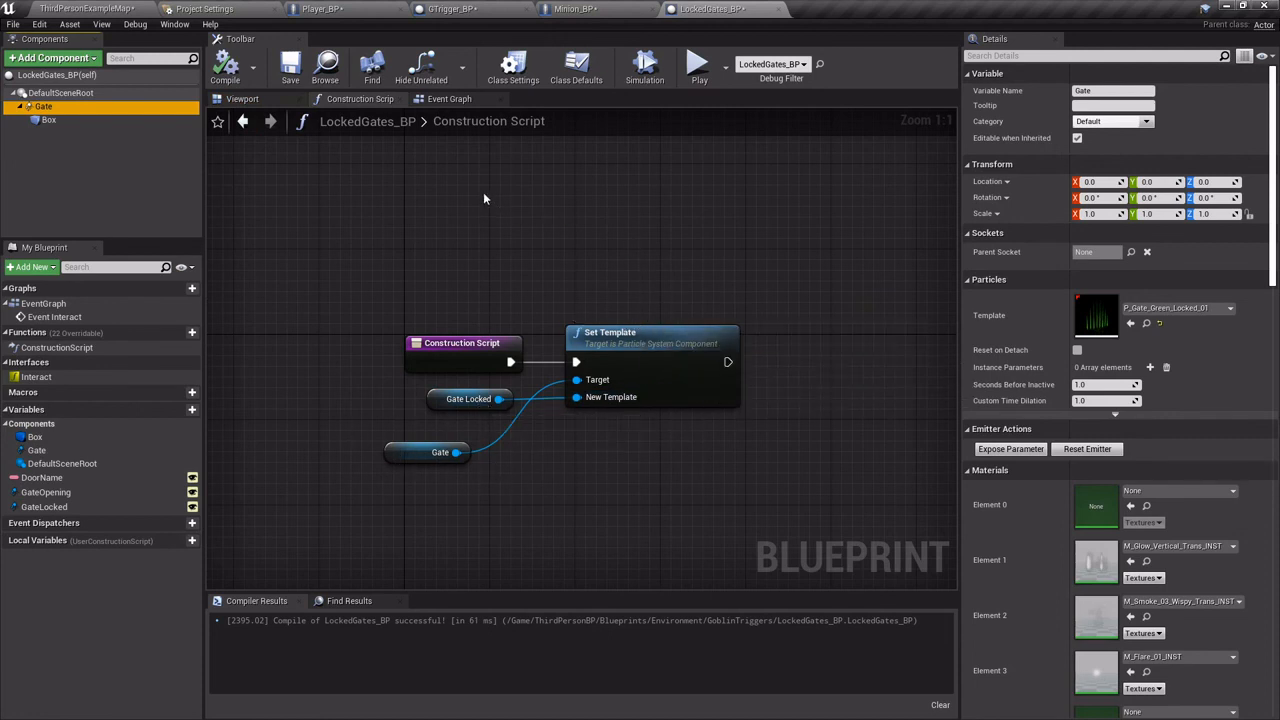
click(95, 10)
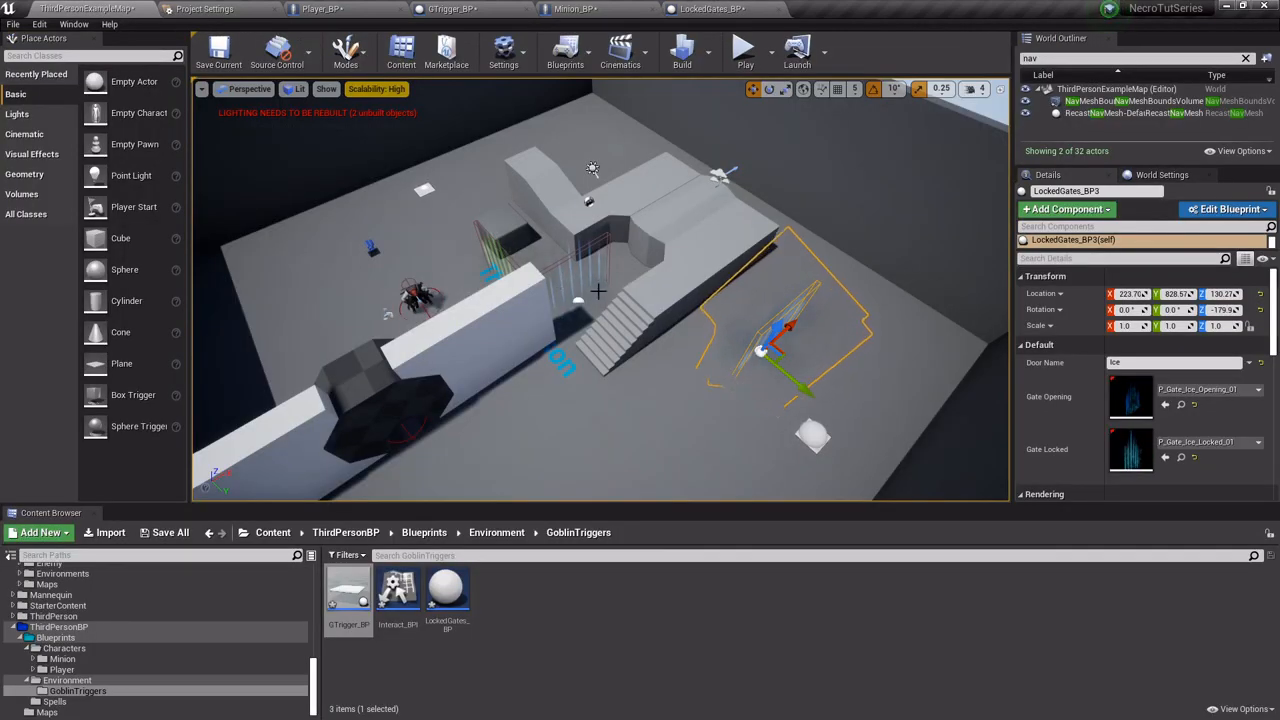
Save all modified content, including the Minion, Player, GTrigger, Interact and LockedGates blueprints and the ThirdPersonExampleMap level.
right_drag(598, 291, 607, 336)
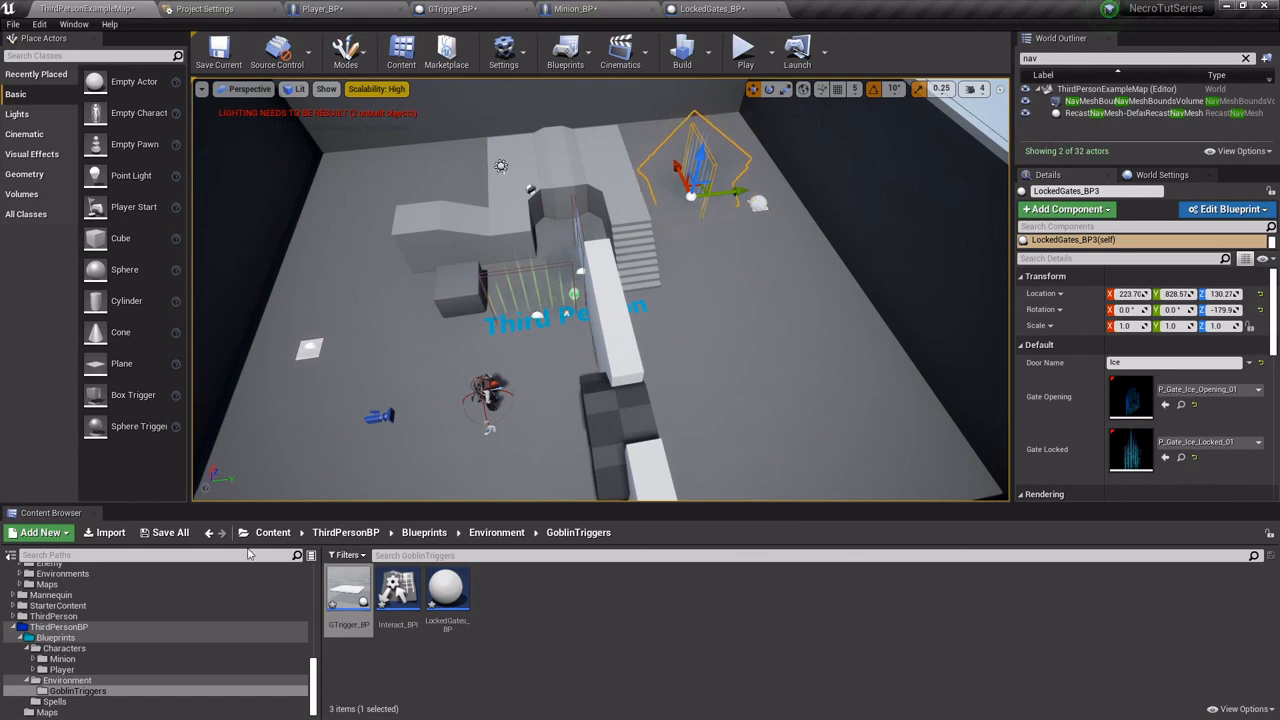
click(170, 533)
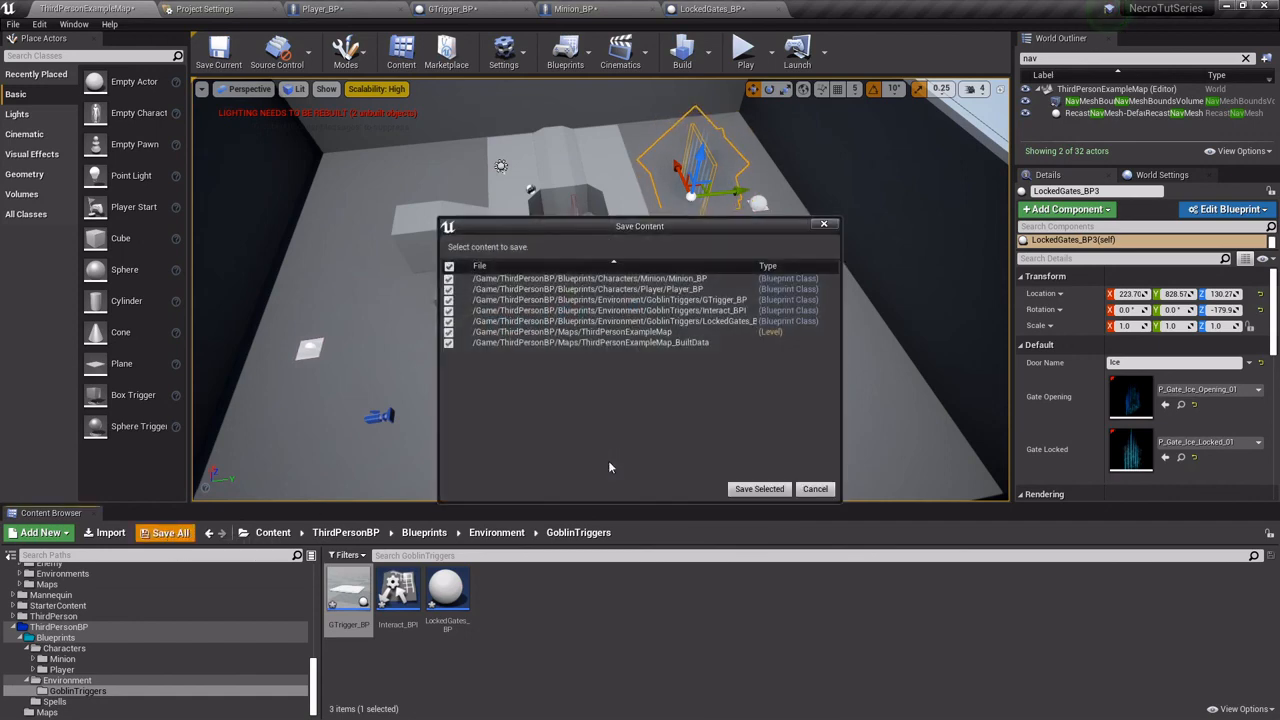
click(752, 489)
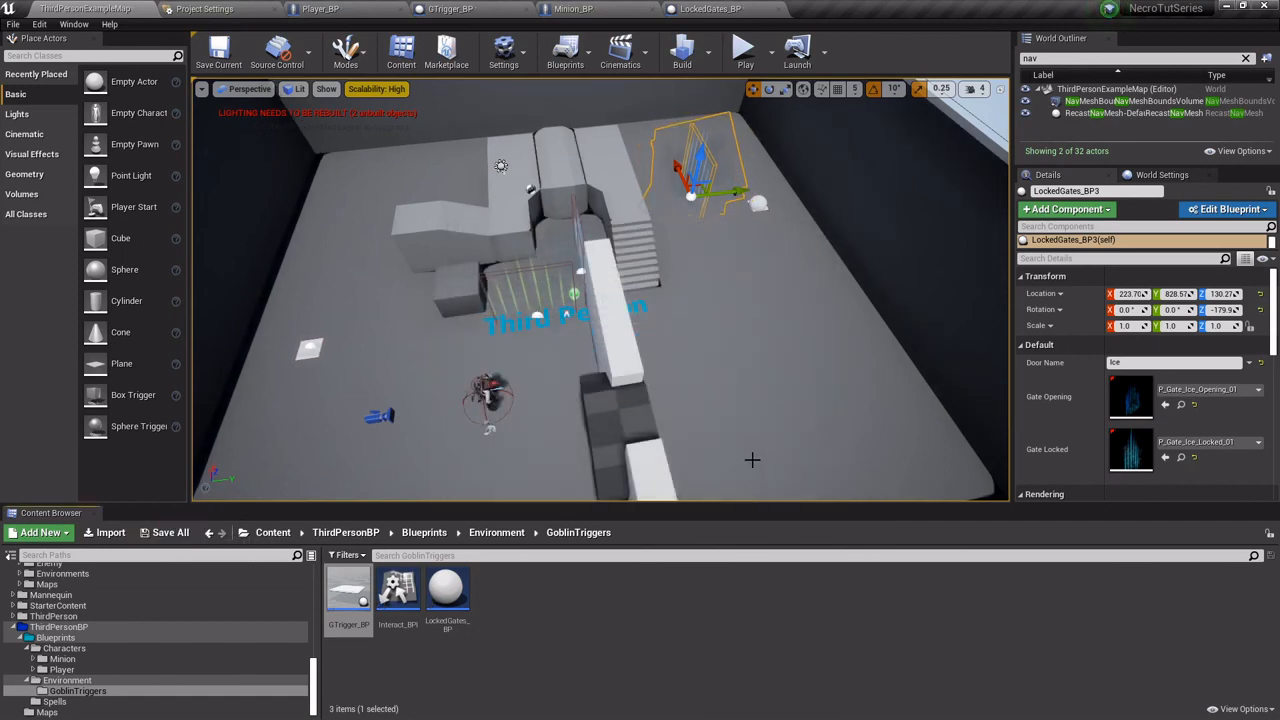